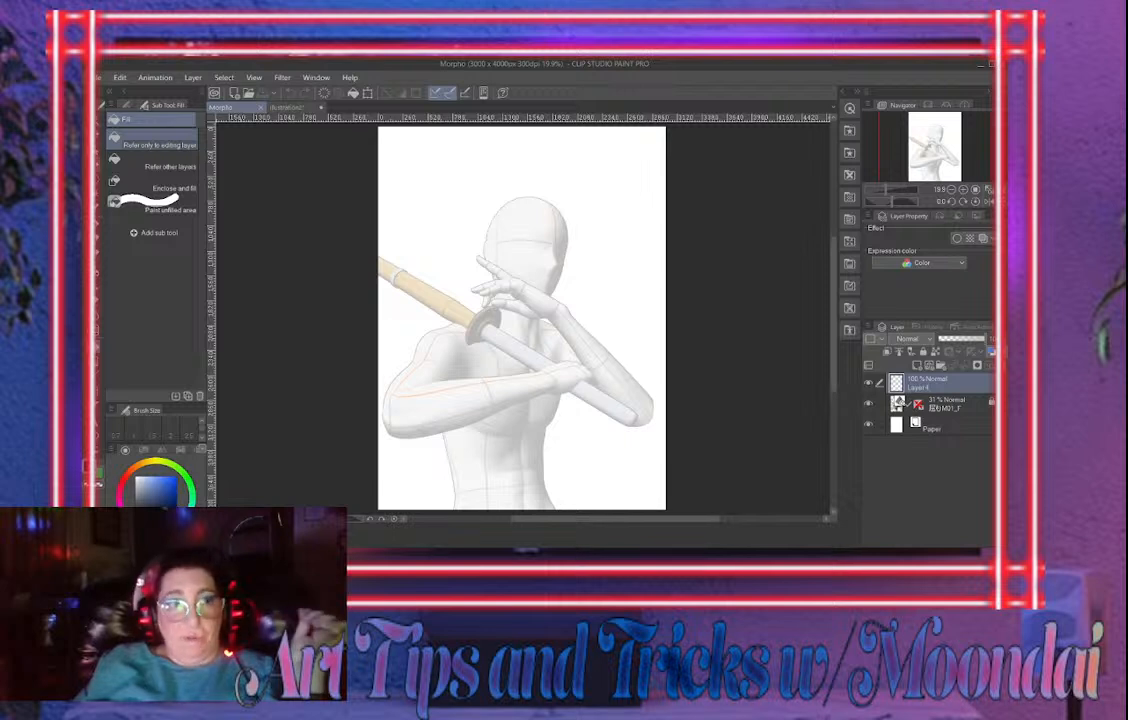
# Create a new layer folder above the reference layer and place Layer 4 inside it
pyautogui.click(98, 165)
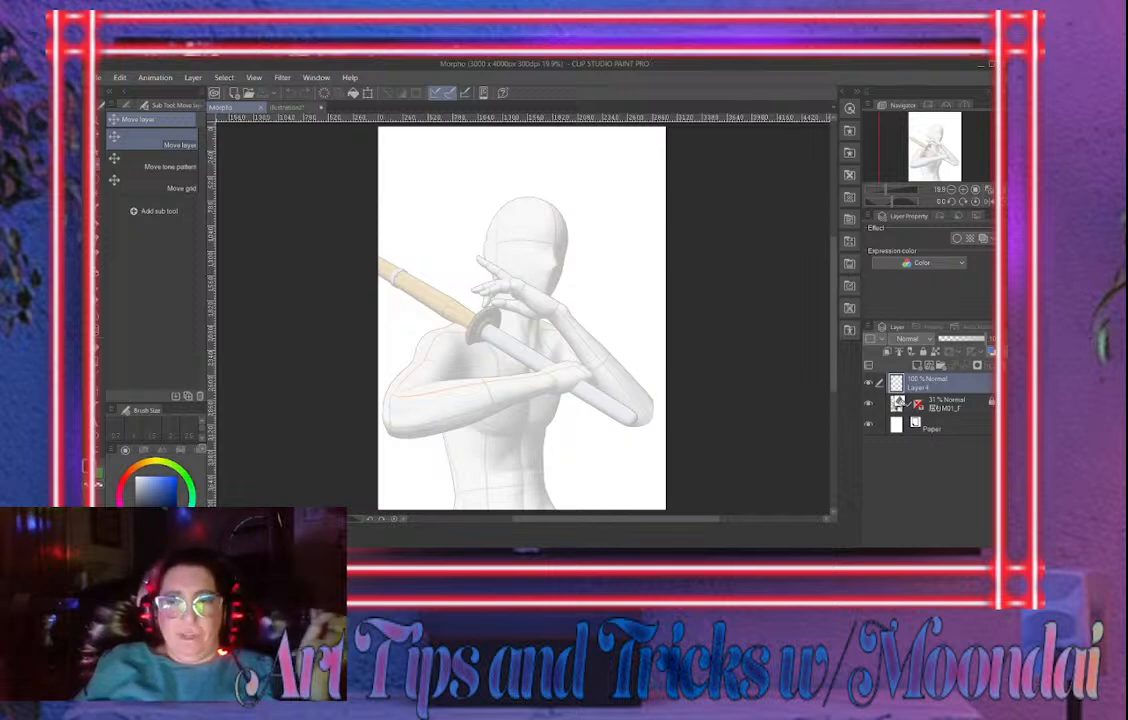
pyautogui.click(941, 365)
pyautogui.moveTo(930, 402); pyautogui.dragTo(932, 384)
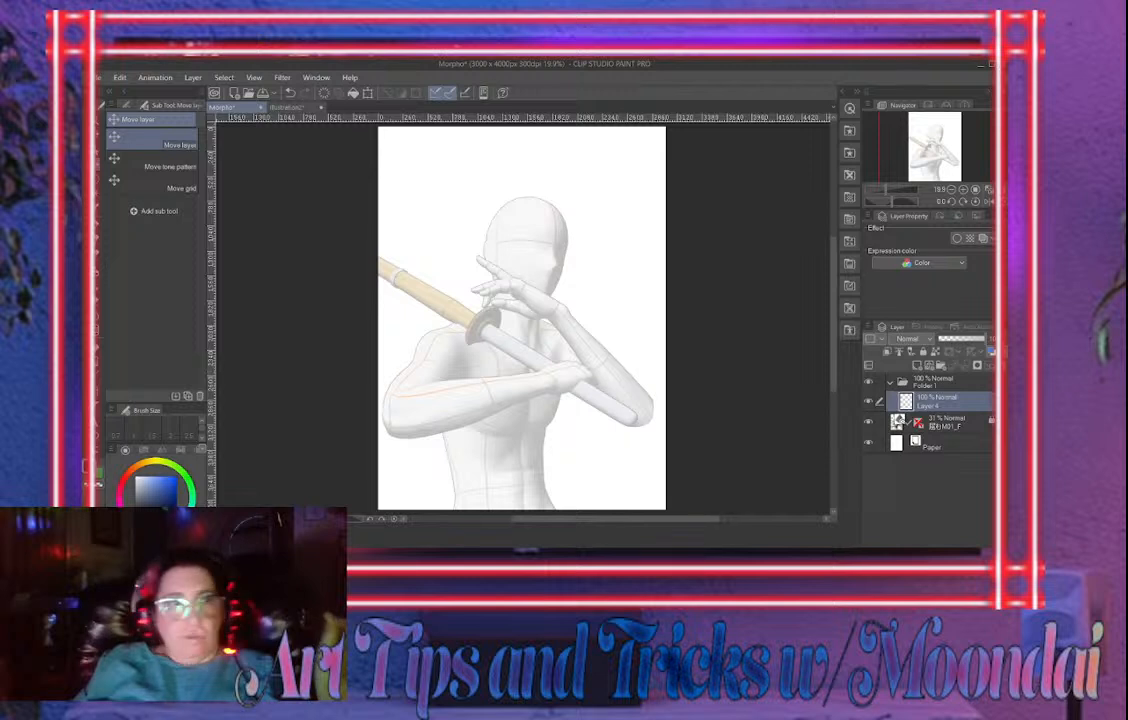
# Try a wavy stroke with the Turnip pen from the figure's head down to the chest, and undo it
pyautogui.press('p')
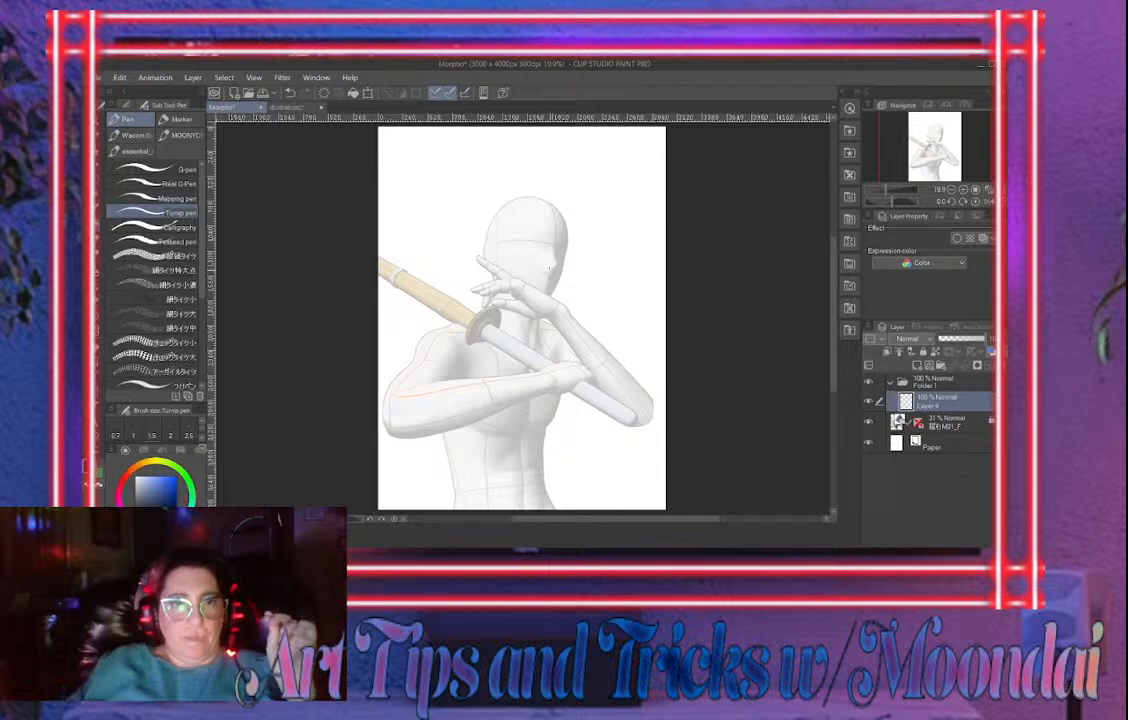
pyautogui.moveTo(512, 188)
pyautogui.mouseDown()
pyautogui.moveTo(475, 213)
pyautogui.moveTo(535, 238)
pyautogui.moveTo(510, 285)
pyautogui.moveTo(514, 358)
pyautogui.mouseUp()
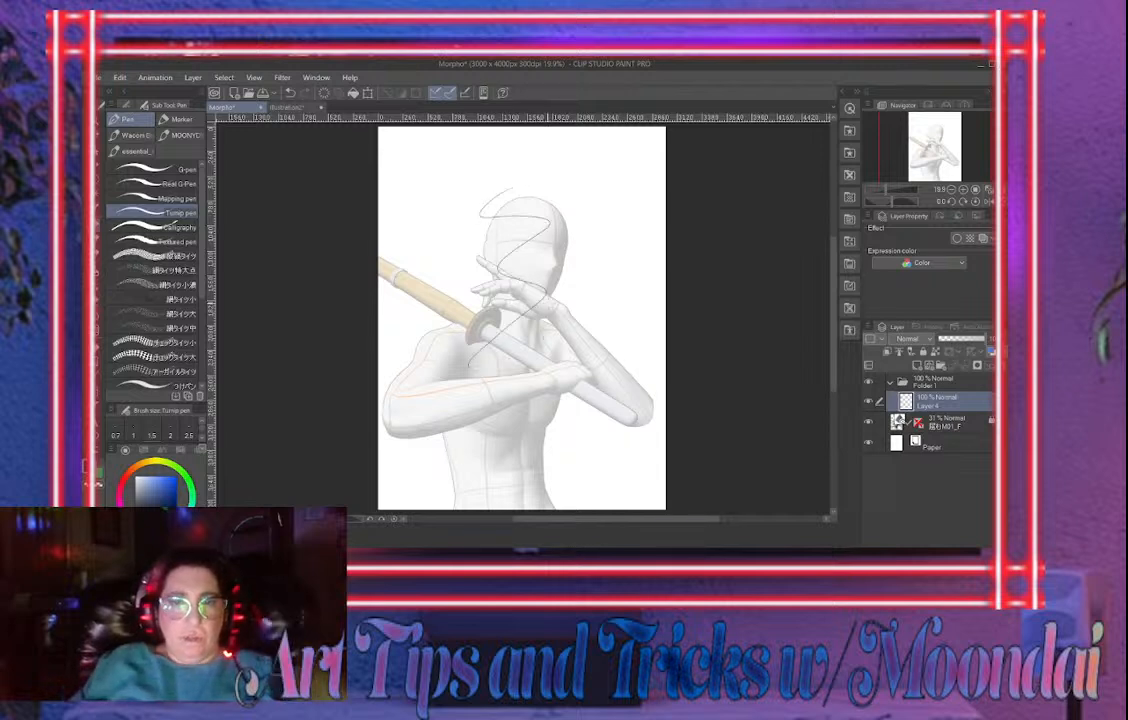
pyautogui.hotkey('ctrl', 'z')
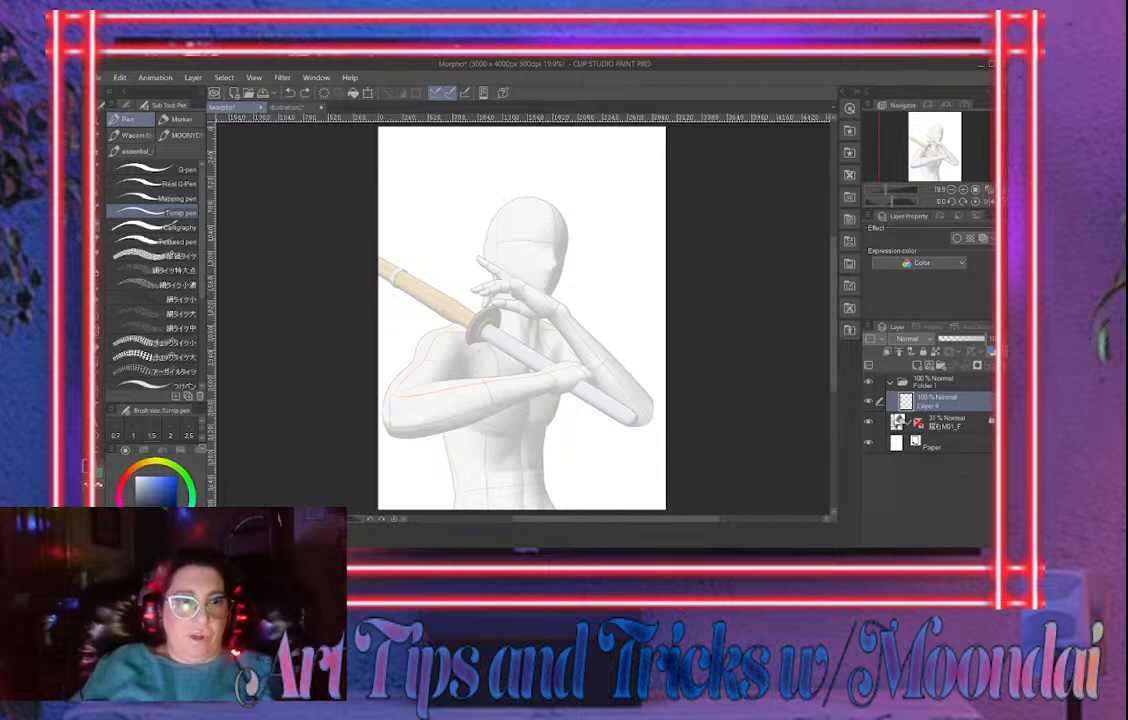
# Try strokes over the figure with the チェックタイツ大 and 網タイツ大 pattern pens, undoing each one
pyautogui.click(165, 356)
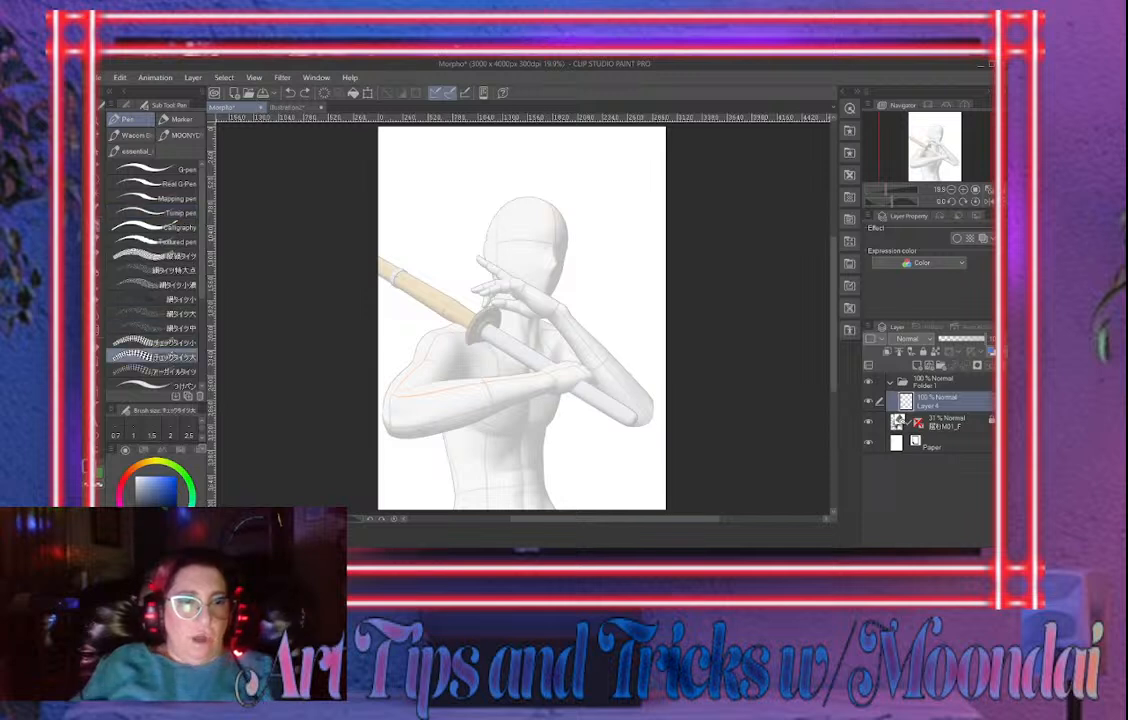
pyautogui.moveTo(480, 183)
pyautogui.mouseDown()
pyautogui.moveTo(494, 246)
pyautogui.moveTo(529, 306)
pyautogui.moveTo(450, 418)
pyautogui.mouseUp()
pyautogui.hotkey('ctrl', 'z')
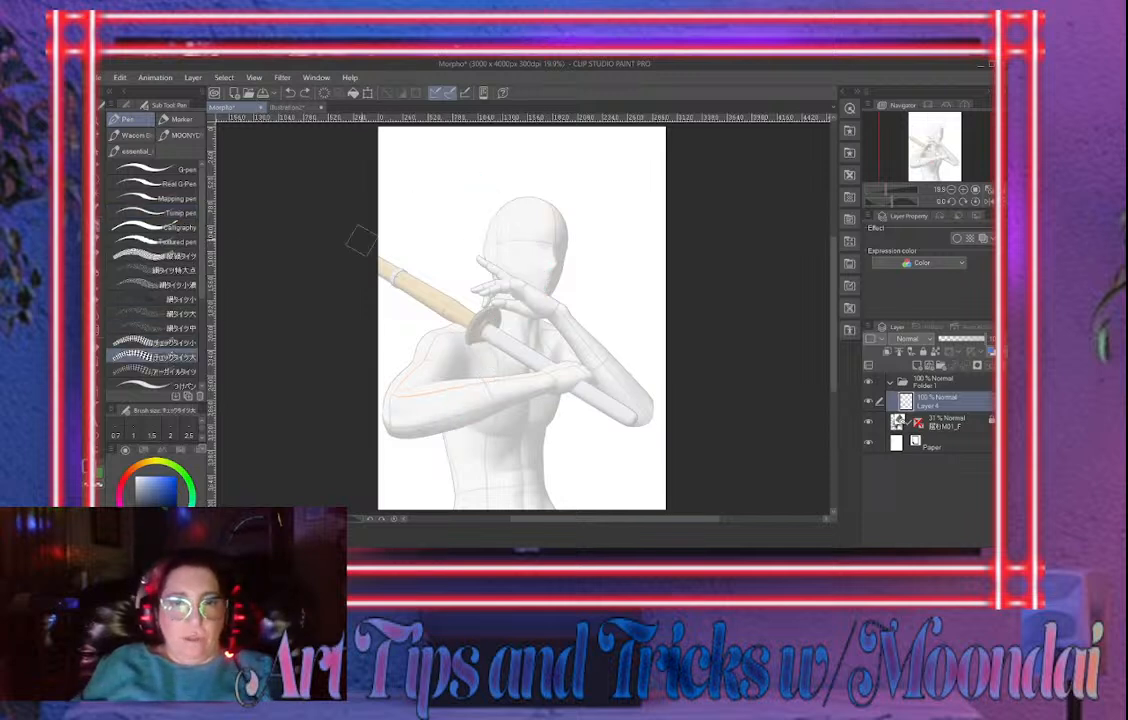
pyautogui.click(165, 313)
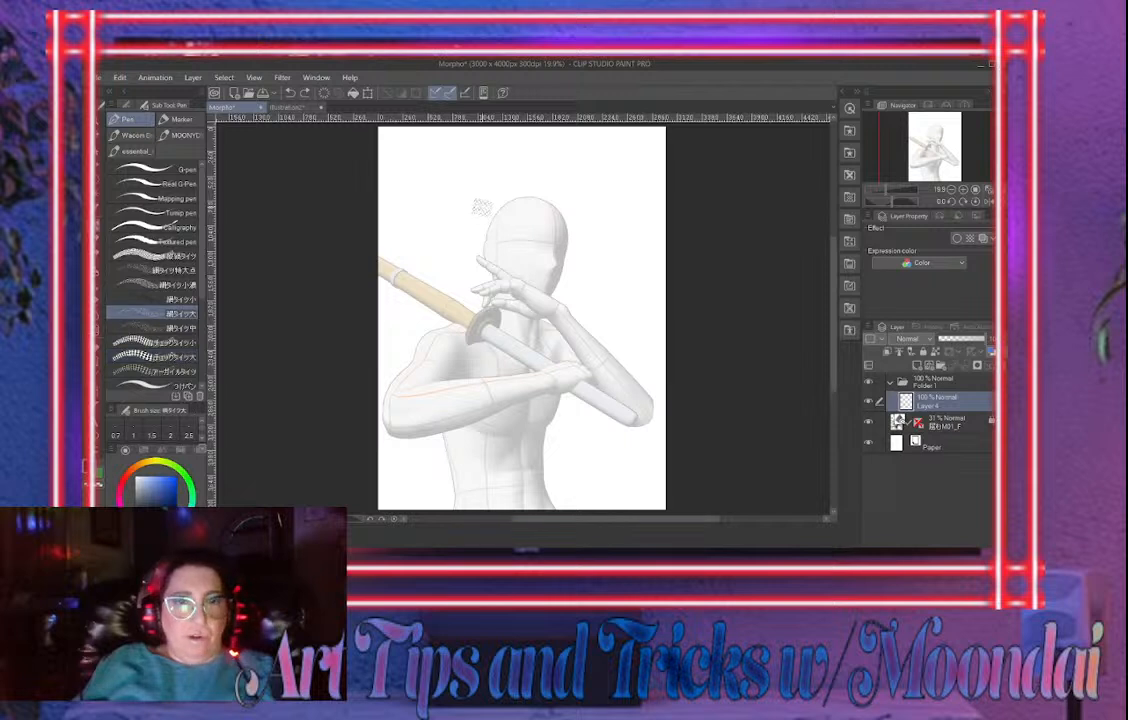
pyautogui.moveTo(482, 203)
pyautogui.mouseDown()
pyautogui.moveTo(512, 233)
pyautogui.moveTo(485, 337)
pyautogui.mouseUp()
pyautogui.hotkey('ctrl', 'z')
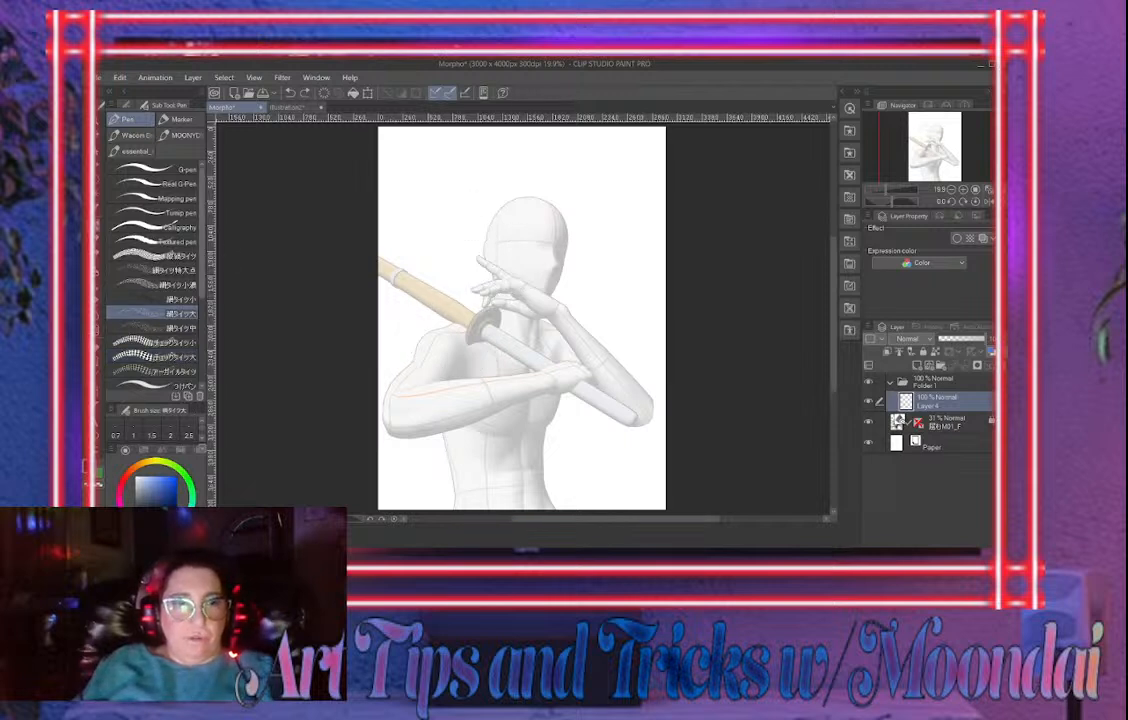
# Look through the remaining pens, the essential pen group, and the Pencil and Pastel sub tools
pyautogui.scroll(-5, 150, 255)
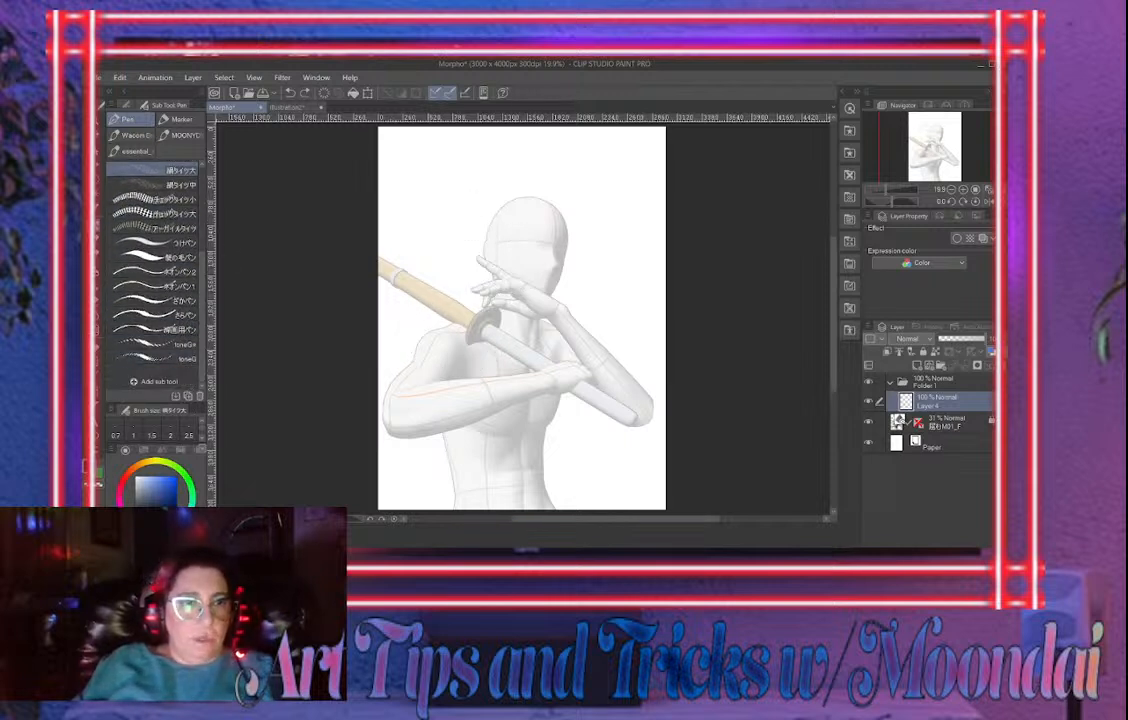
pyautogui.click(131, 151)
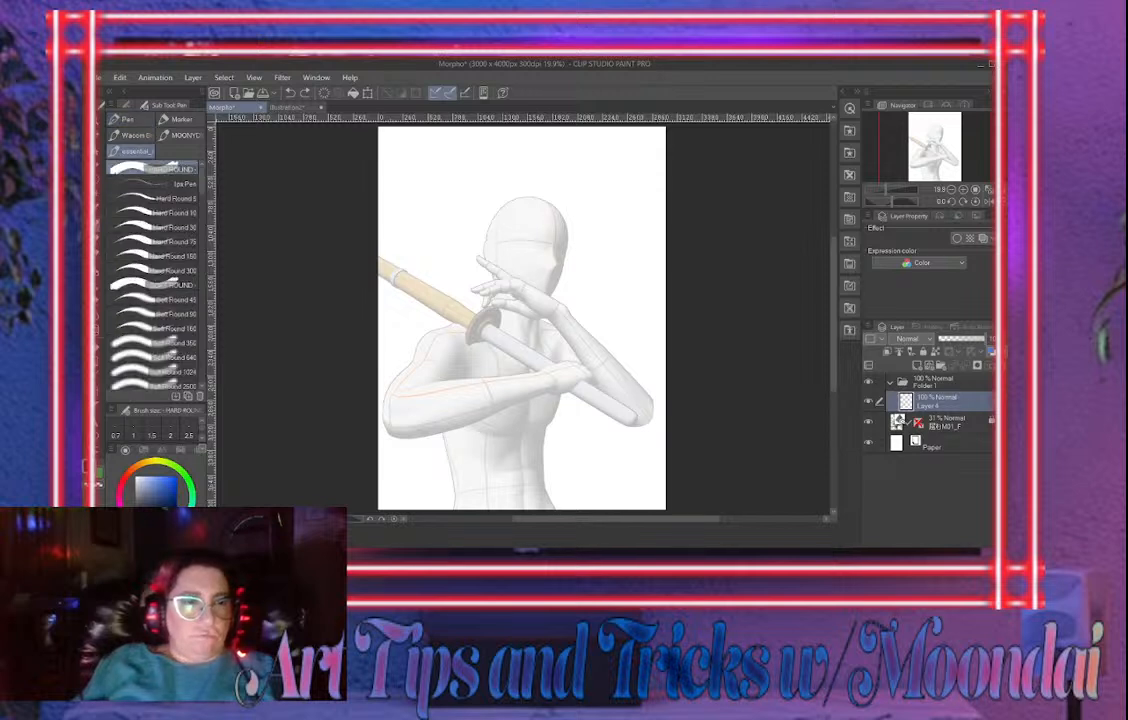
pyautogui.click(97, 255)
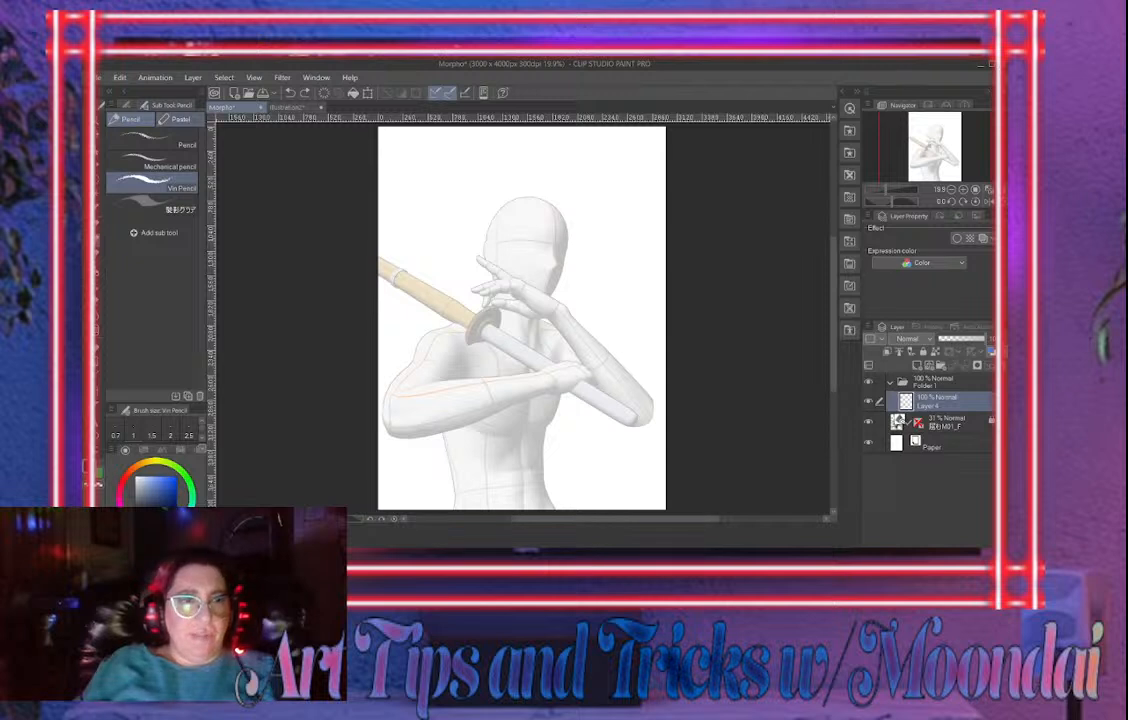
pyautogui.click(180, 119)
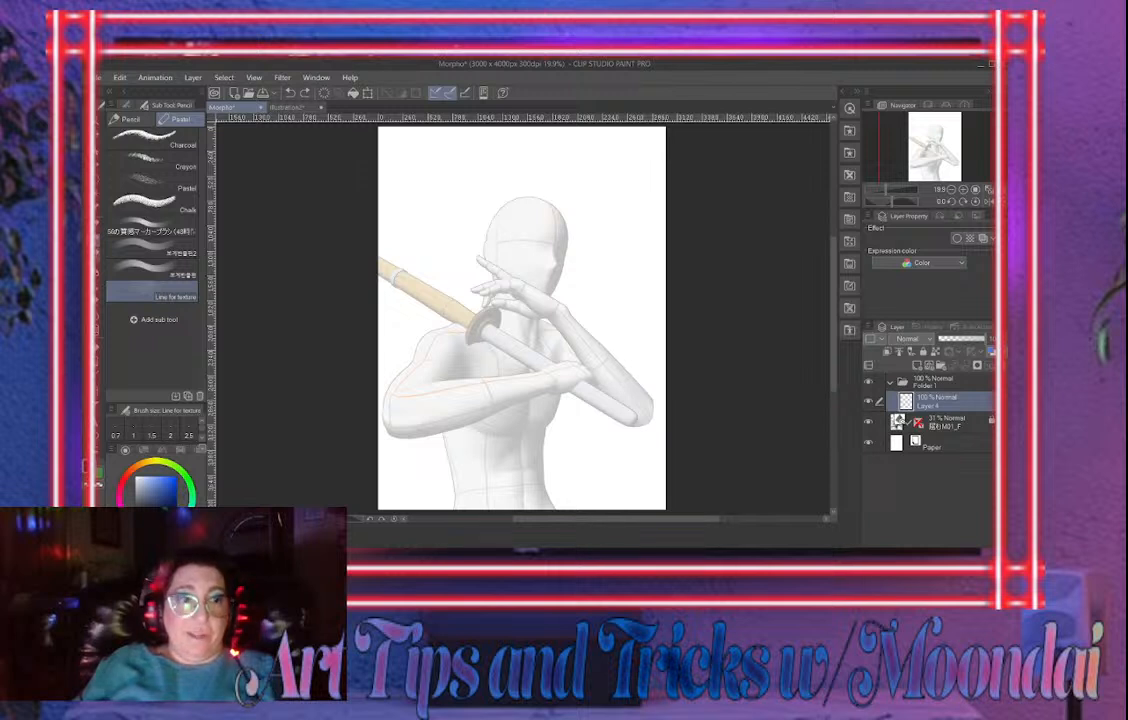
# Try a curved stroke with the Spatter 17 brush beside the figure's head, and undo it
pyautogui.click(97, 255)
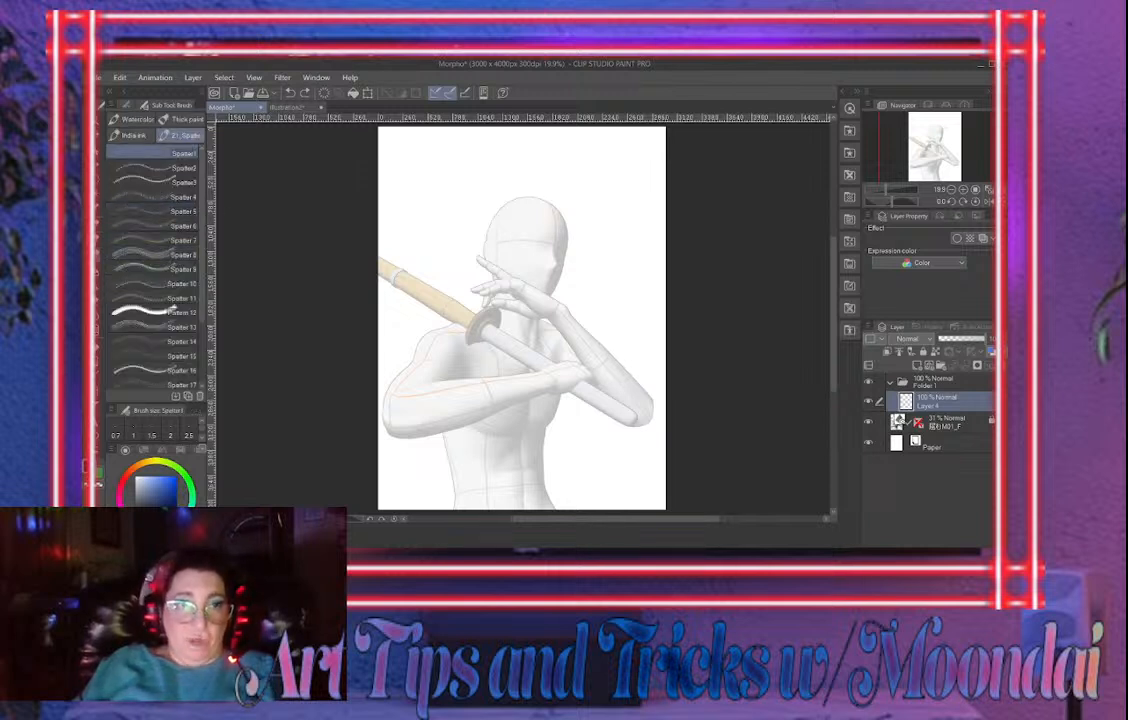
pyautogui.scroll(-3, 155, 329)
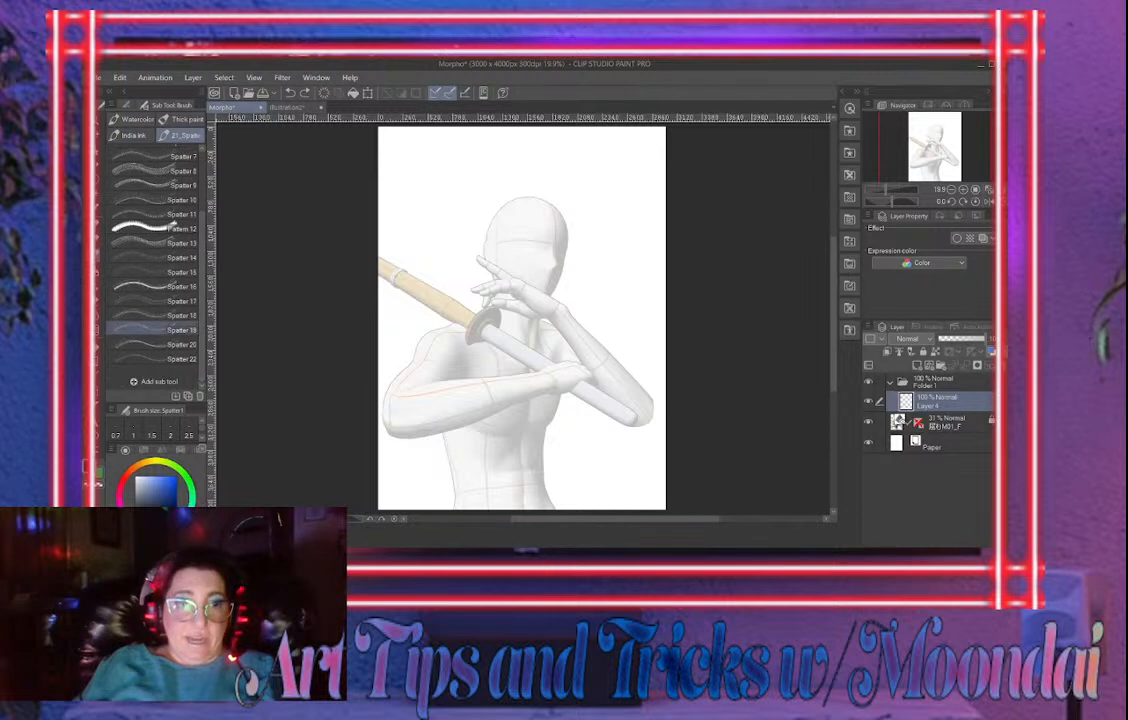
pyautogui.click(160, 301)
pyautogui.moveTo(429, 193)
pyautogui.mouseDown()
pyautogui.moveTo(494, 207)
pyautogui.moveTo(443, 271)
pyautogui.mouseUp()
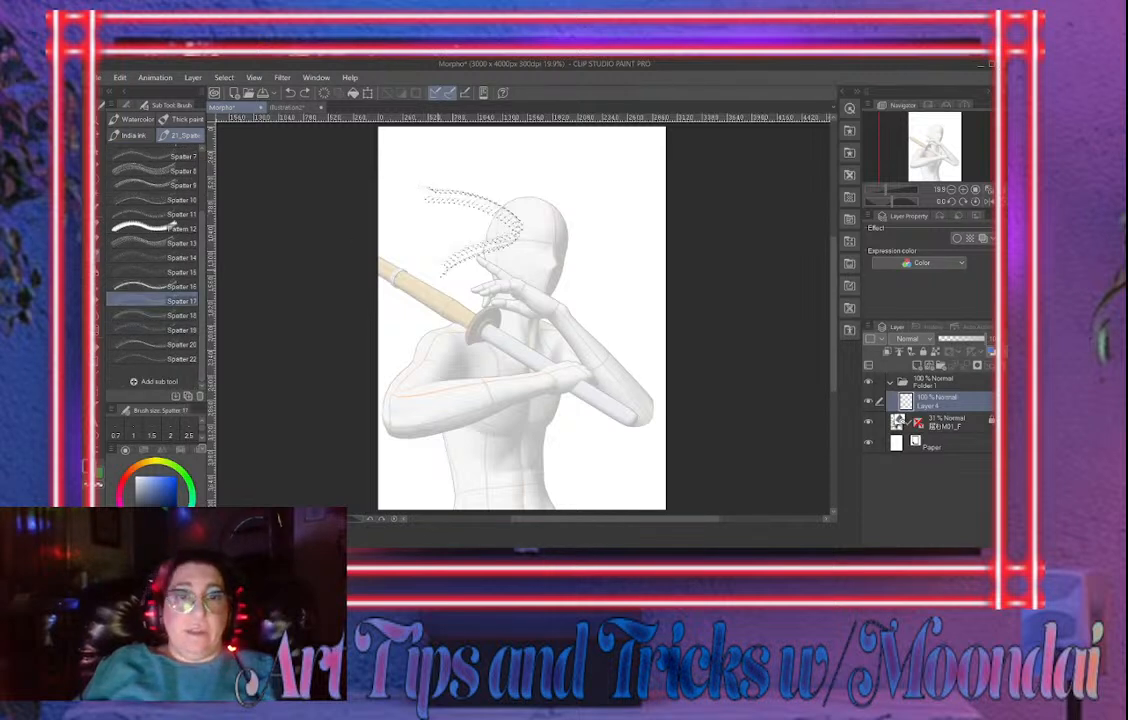
pyautogui.hotkey('ctrl', 'z')
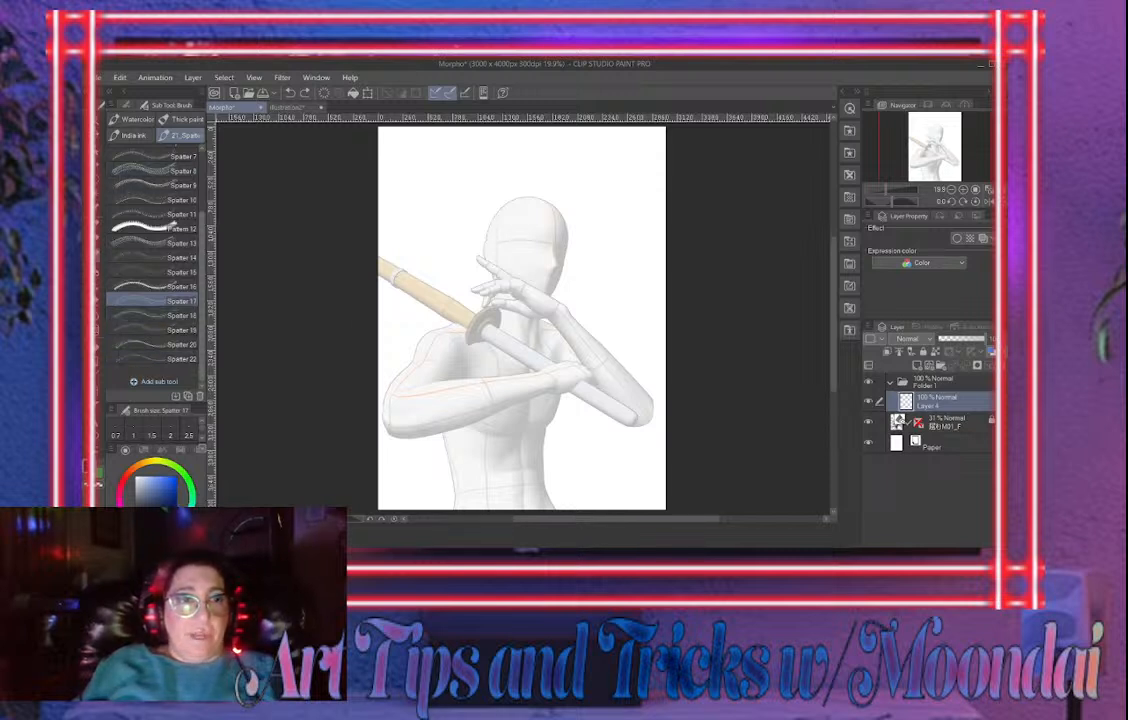
# Widen the sub tool palette so the spatter and Magical brushes are arranged in three columns
pyautogui.scroll(2, 150, 200)
pyautogui.scroll(1, 150, 200)
pyautogui.moveTo(206, 220); pyautogui.dragTo(343, 220)
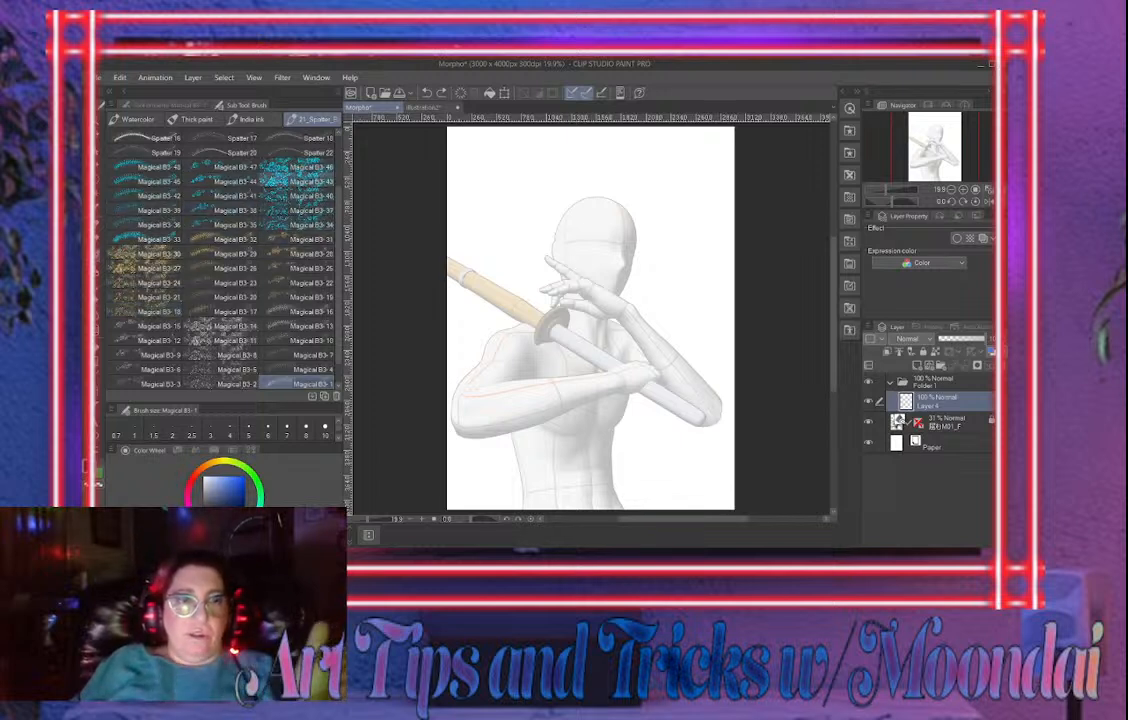
pyautogui.scroll(-1, 298, 286)
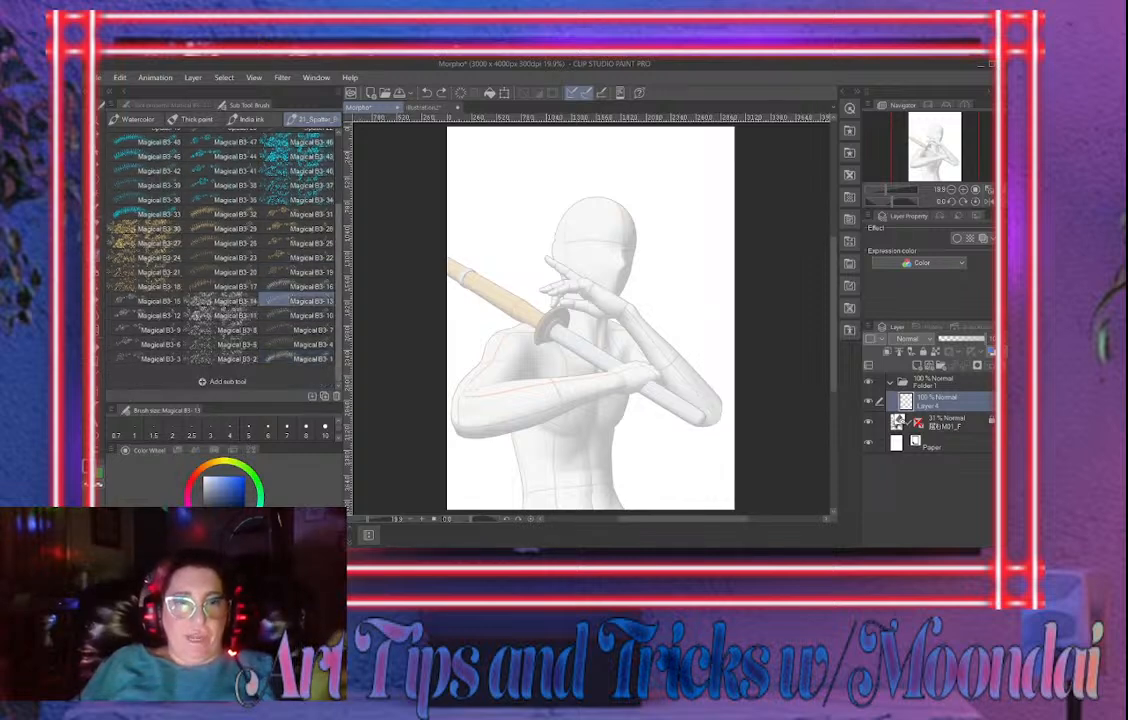
pyautogui.scroll(3, 262, 265)
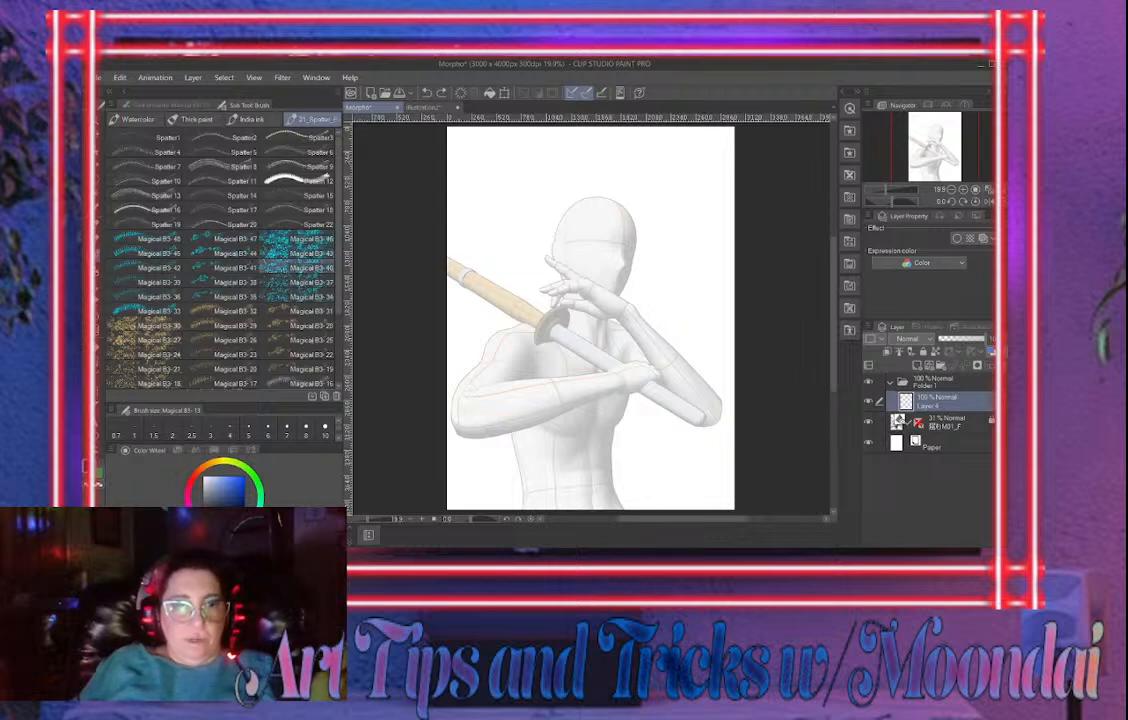
# Try strokes over the figure with the Magical B3-40 and Magical B3-25 brushes, undoing each one
pyautogui.click(296, 268)
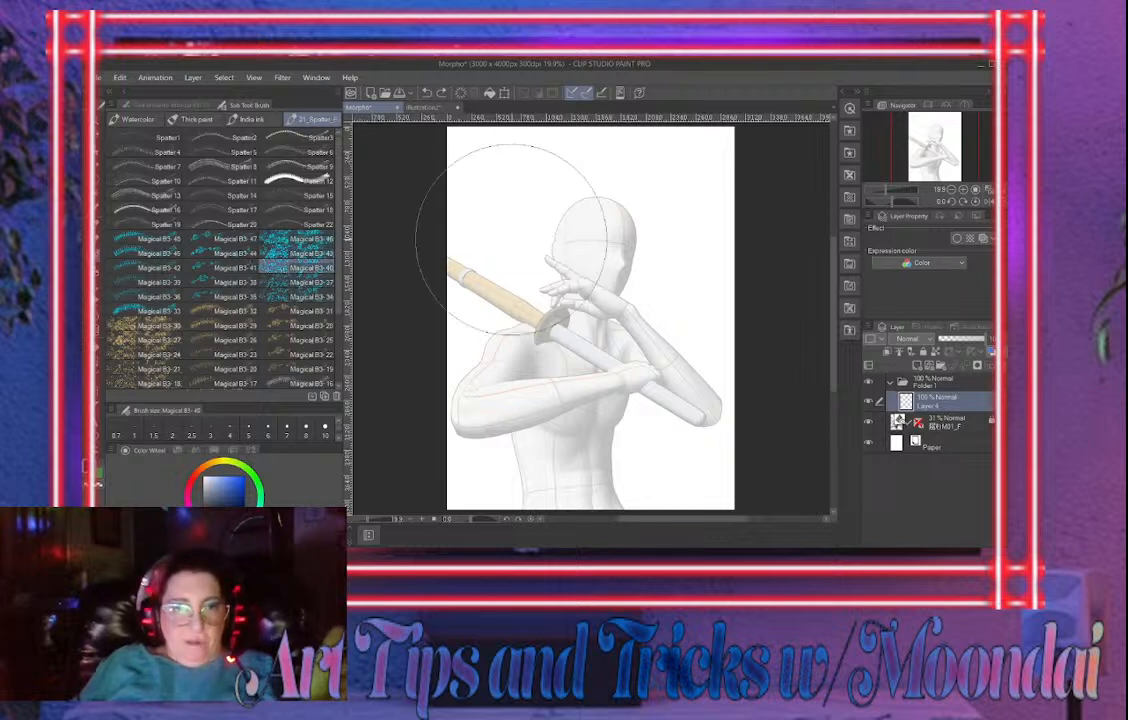
pyautogui.moveTo(554, 227)
pyautogui.mouseDown()
pyautogui.moveTo(519, 260)
pyautogui.moveTo(599, 265)
pyautogui.moveTo(644, 345)
pyautogui.moveTo(584, 330)
pyautogui.moveTo(582, 285)
pyautogui.moveTo(608, 300)
pyautogui.mouseUp()
pyautogui.hotkey('ctrl', 'z')
pyautogui.hotkey('ctrl', 'z')
pyautogui.click(297, 340)
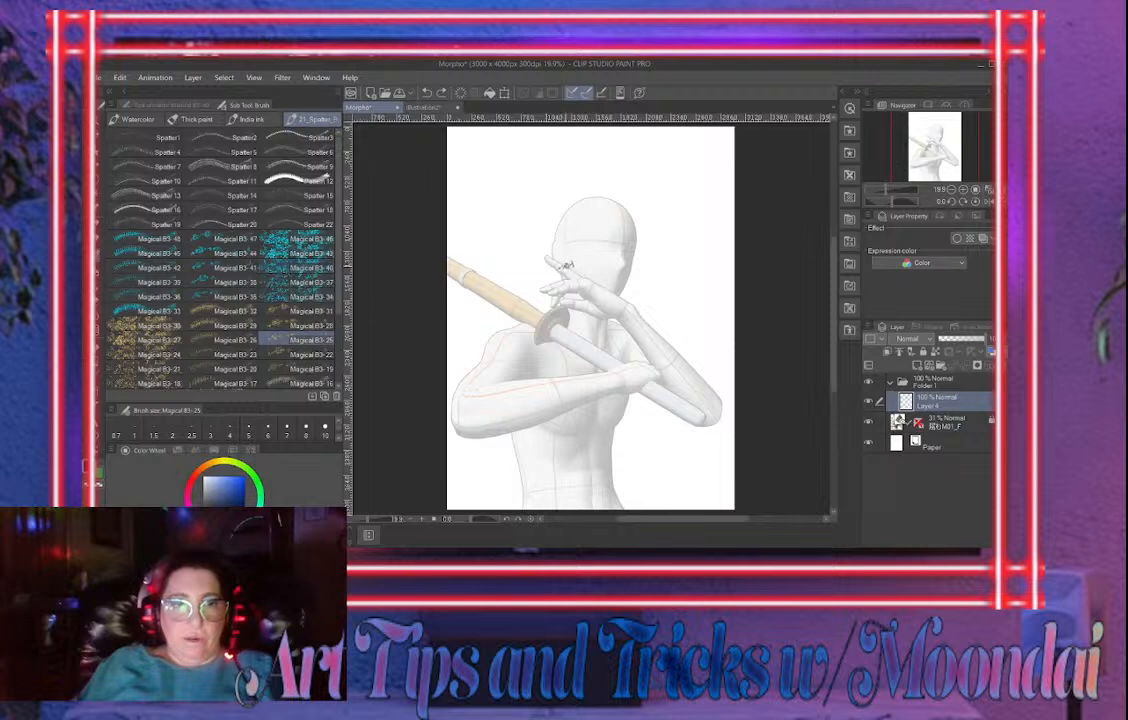
pyautogui.moveTo(538, 212)
pyautogui.mouseDown()
pyautogui.moveTo(548, 262)
pyautogui.moveTo(480, 330)
pyautogui.mouseUp()
pyautogui.hotkey('ctrl', 'z')
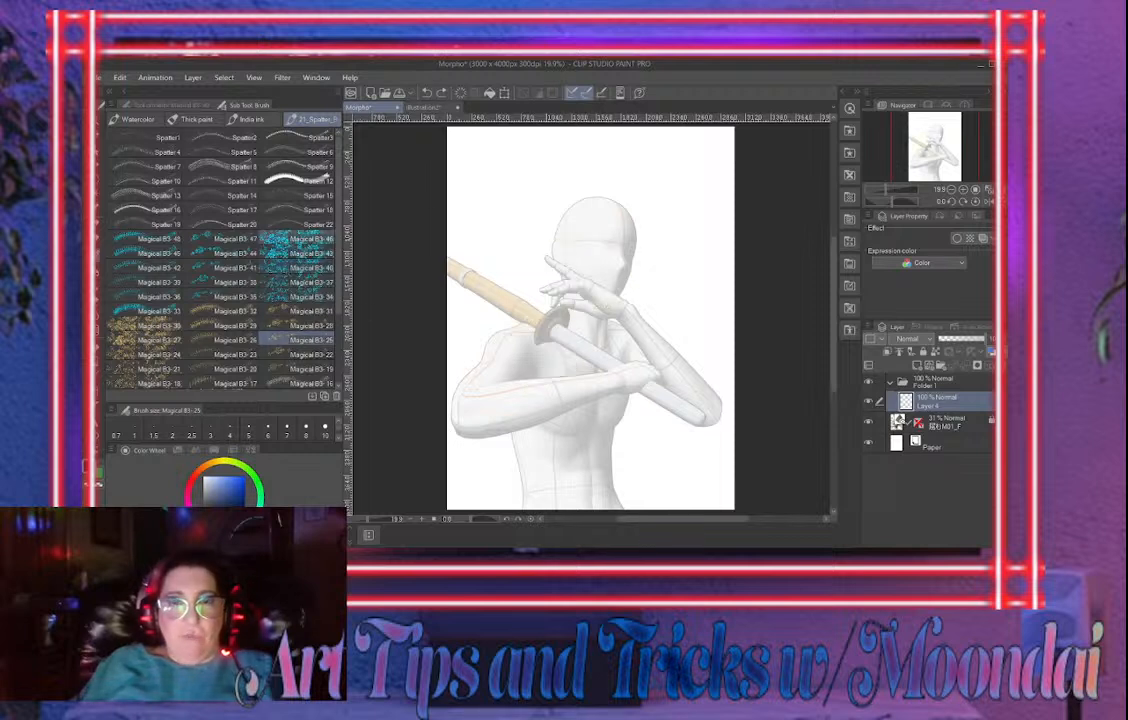
# Try strokes across the figure with the Magical B3-27 and Magical B3-20 brushes, undoing them
pyautogui.click(160, 340)
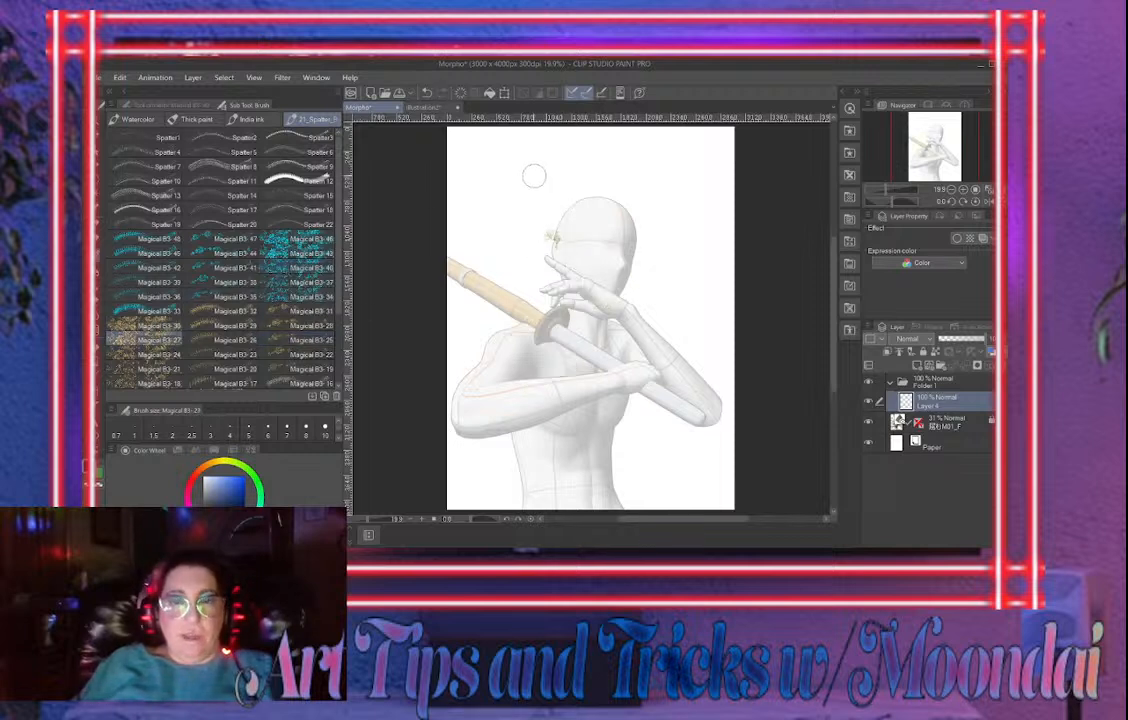
pyautogui.moveTo(482, 182)
pyautogui.mouseDown()
pyautogui.moveTo(691, 226)
pyautogui.moveTo(560, 243)
pyautogui.moveTo(558, 318)
pyautogui.mouseUp()
pyautogui.hotkey('ctrl', 'z')
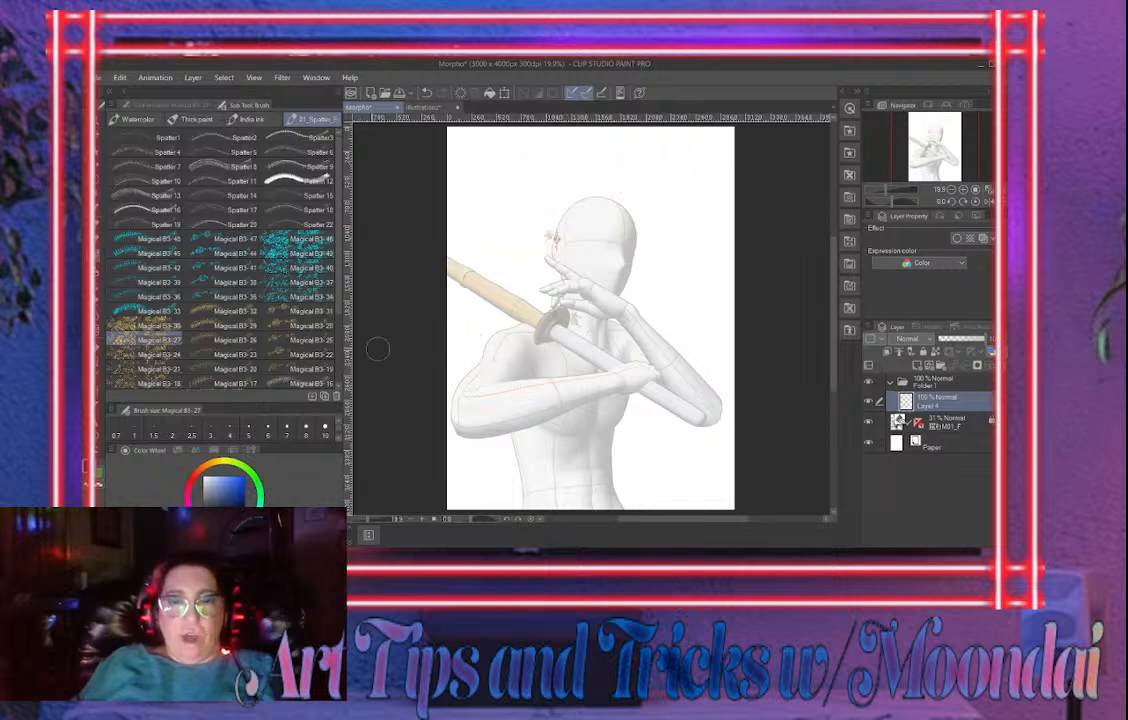
pyautogui.click(235, 369)
pyautogui.moveTo(505, 255); pyautogui.dragTo(645, 192)
pyautogui.moveTo(573, 228); pyautogui.dragTo(700, 302)
pyautogui.hotkey('ctrl', 'z')
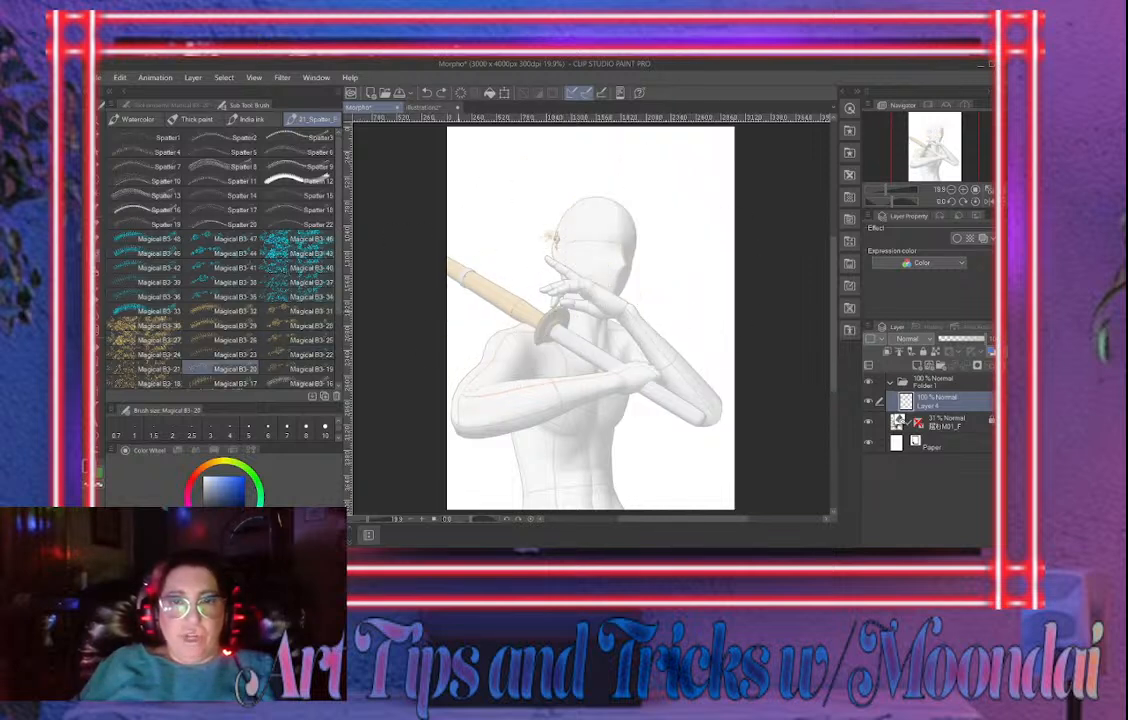
# Try winding strokes around the figure with the Magical B3-19 and Magical B3-36 brushes, undoing each one
pyautogui.click(312, 369)
pyautogui.moveTo(557, 232)
pyautogui.mouseDown()
pyautogui.moveTo(532, 285)
pyautogui.moveTo(642, 355)
pyautogui.moveTo(448, 357)
pyautogui.mouseUp()
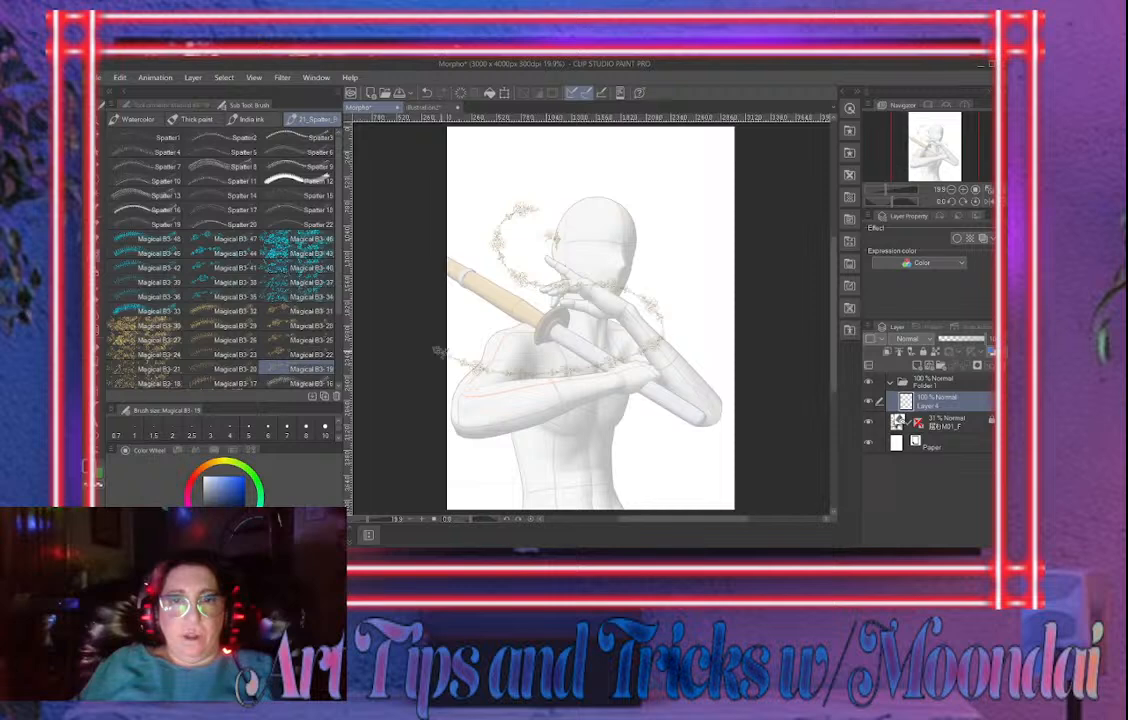
pyautogui.hotkey('ctrl', 'z')
pyautogui.click(145, 297)
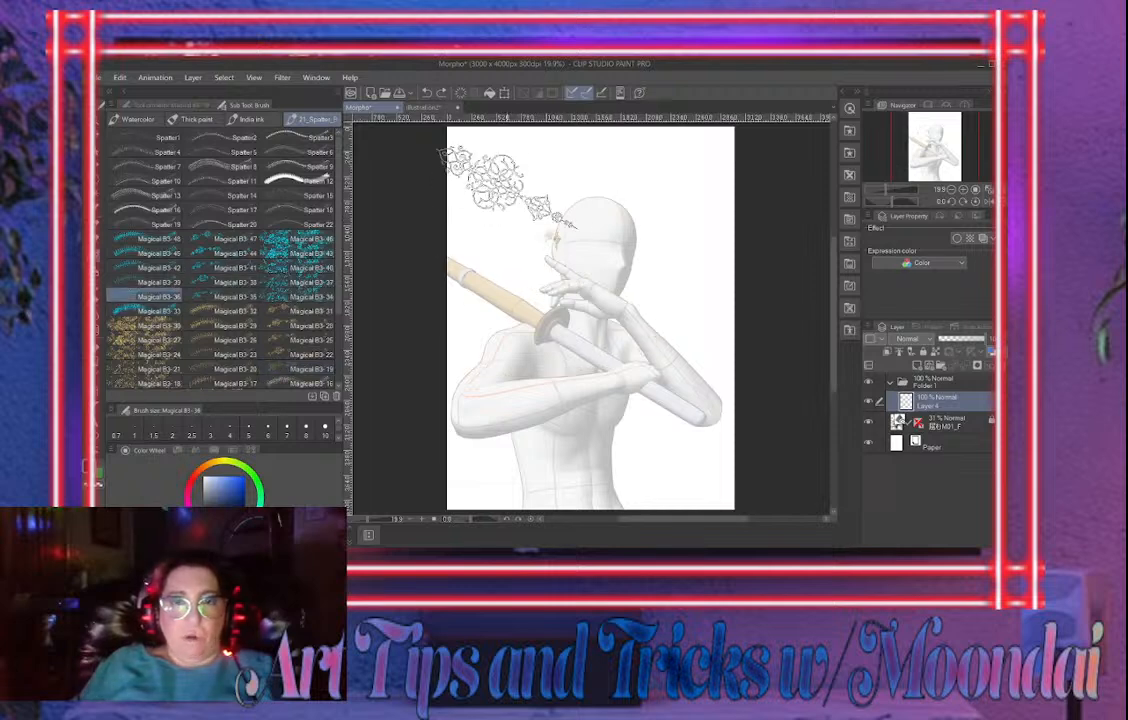
pyautogui.moveTo(552, 195)
pyautogui.mouseDown()
pyautogui.moveTo(618, 262)
pyautogui.moveTo(465, 325)
pyautogui.mouseUp()
pyautogui.hotkey('ctrl', 'z')
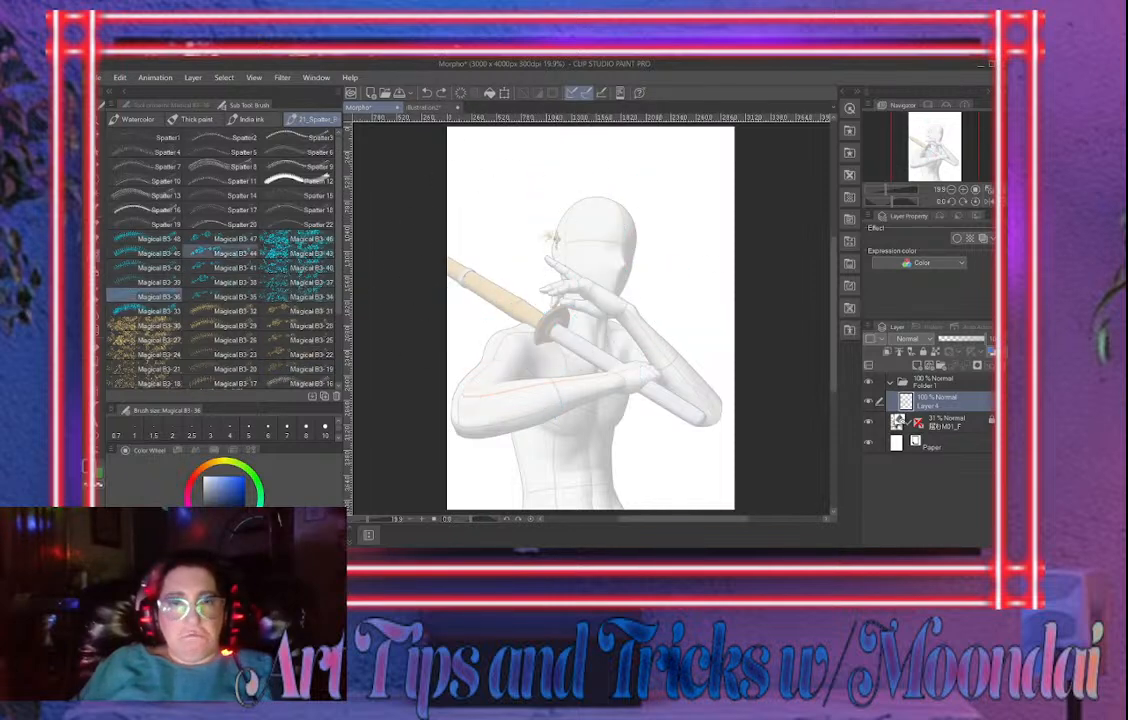
# Try strokes over the head and arms with the Magical B3-47 and Magical B3-5 brushes, undoing each one
pyautogui.click(235, 239)
pyautogui.click(540, 180)
pyautogui.moveTo(518, 192)
pyautogui.mouseDown()
pyautogui.moveTo(673, 307)
pyautogui.moveTo(466, 345)
pyautogui.mouseUp()
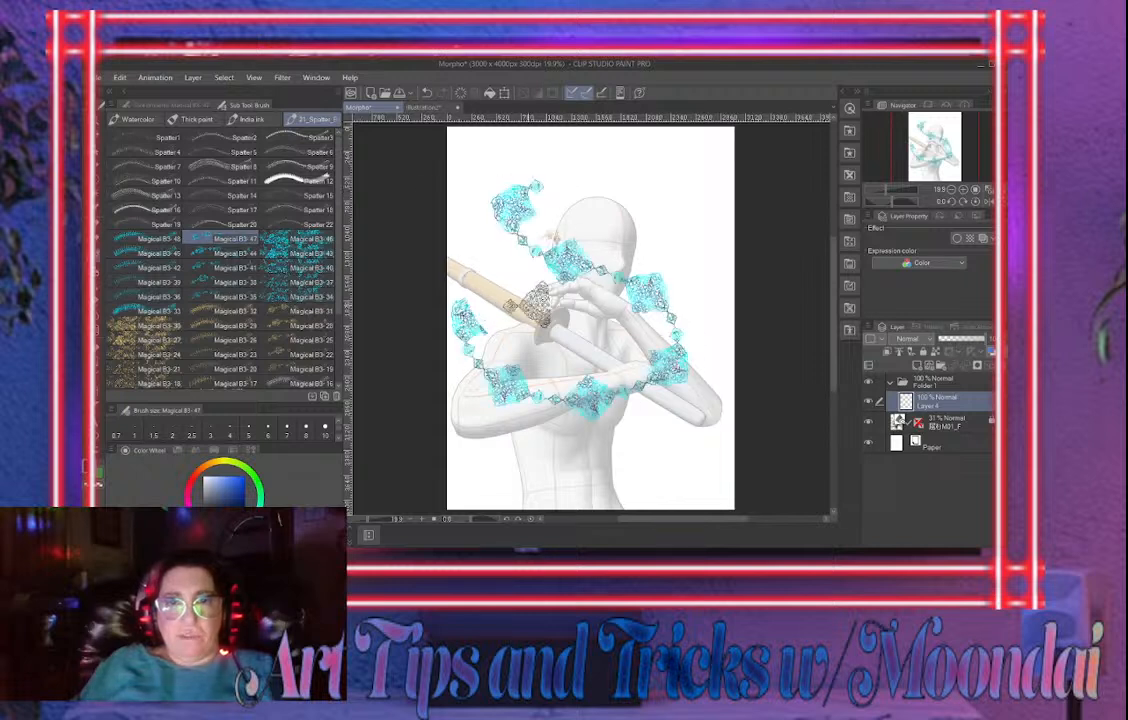
pyautogui.hotkey('ctrl', 'z')
pyautogui.moveTo(338, 250); pyautogui.dragTo(338, 320)
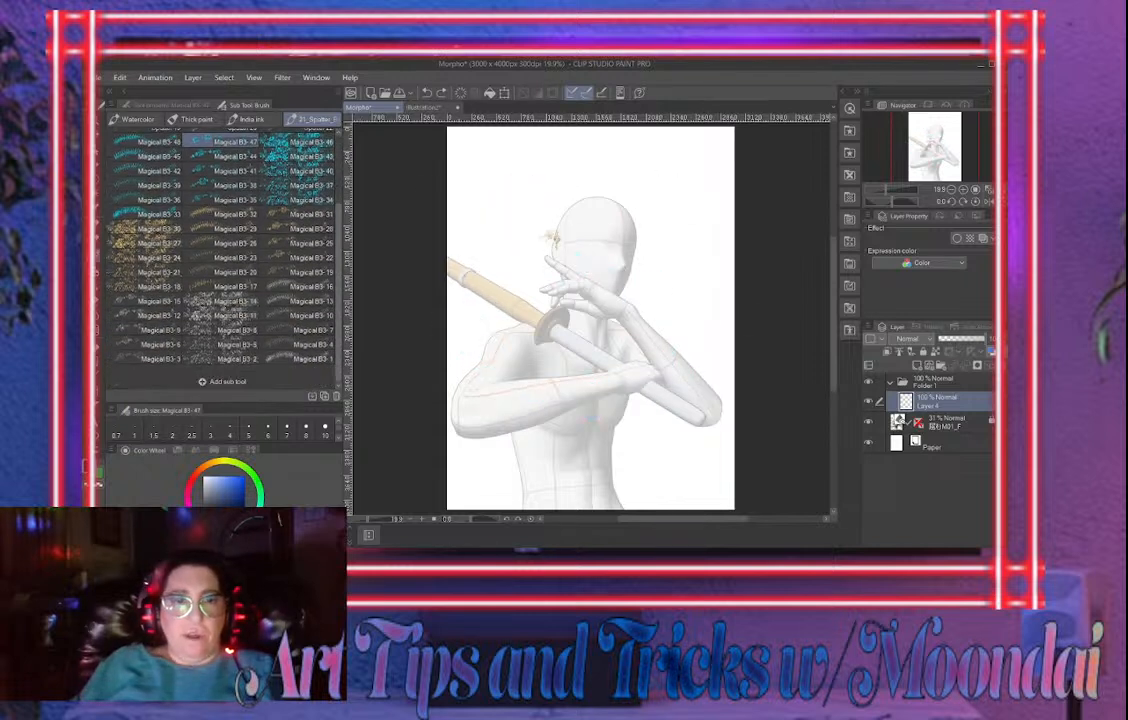
pyautogui.click(228, 344)
pyautogui.moveTo(555, 240)
pyautogui.mouseDown()
pyautogui.moveTo(571, 270)
pyautogui.moveTo(672, 298)
pyautogui.mouseUp()
pyautogui.hotkey('ctrl', 'z')
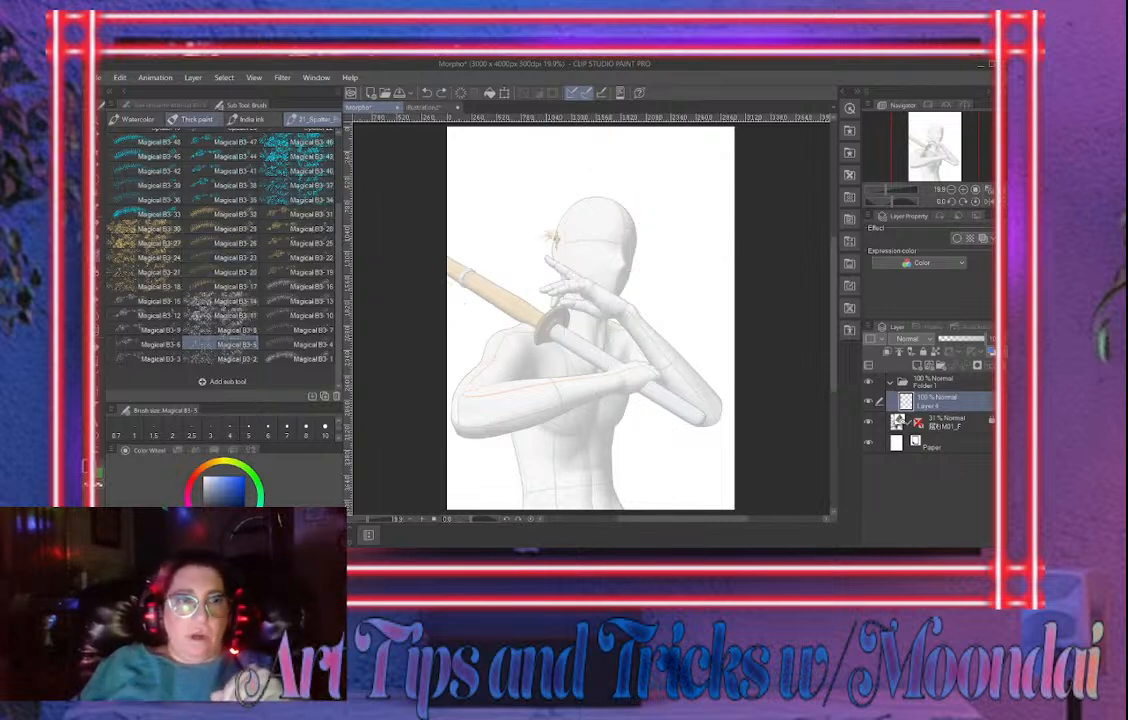
# Examine the tool properties of the Magical B3-5 brush and of the Line for texture brush
pyautogui.click(170, 105)
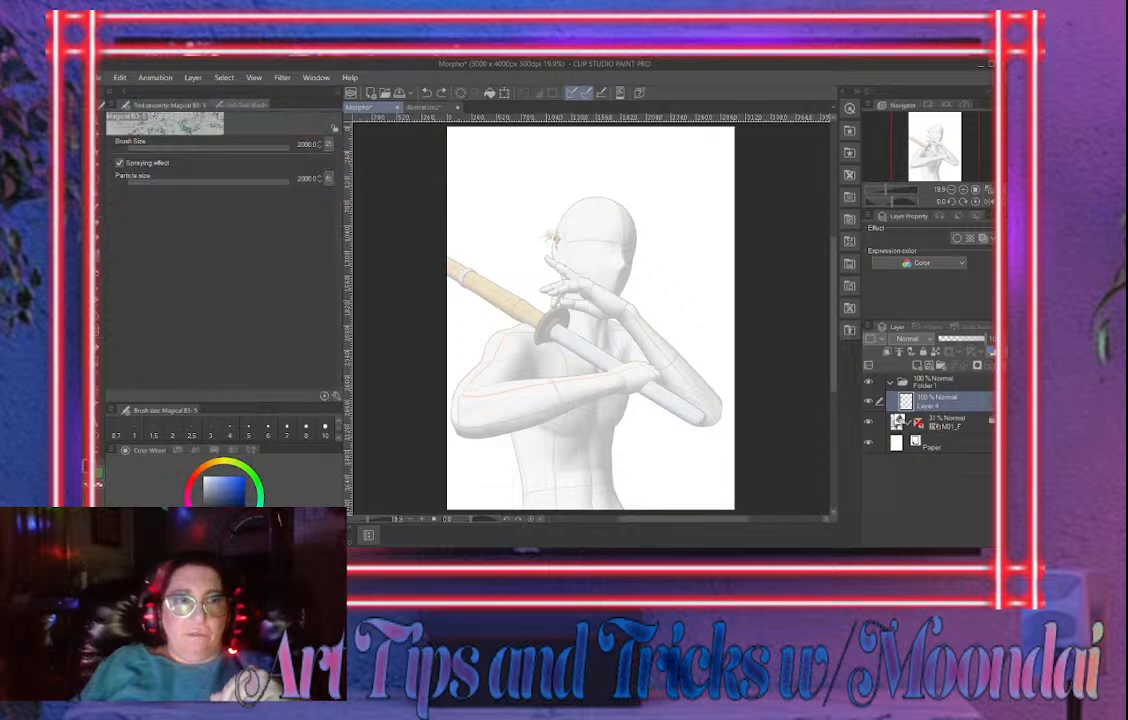
pyautogui.click(245, 105)
pyautogui.click(170, 105)
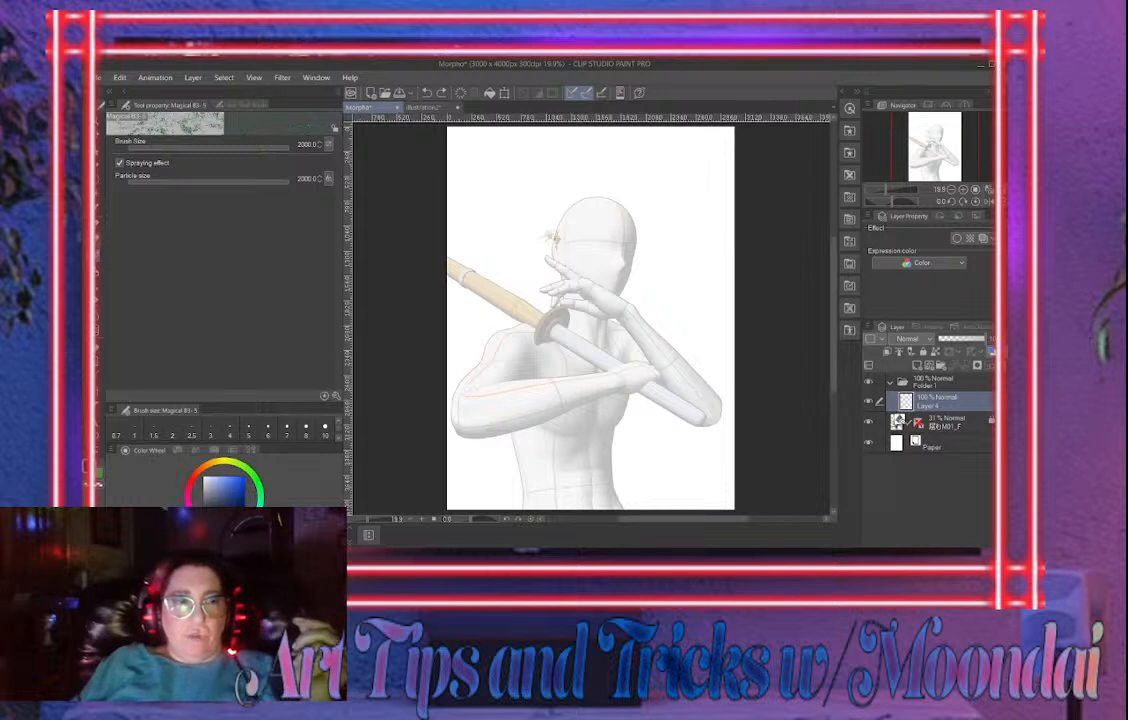
pyautogui.press('b')
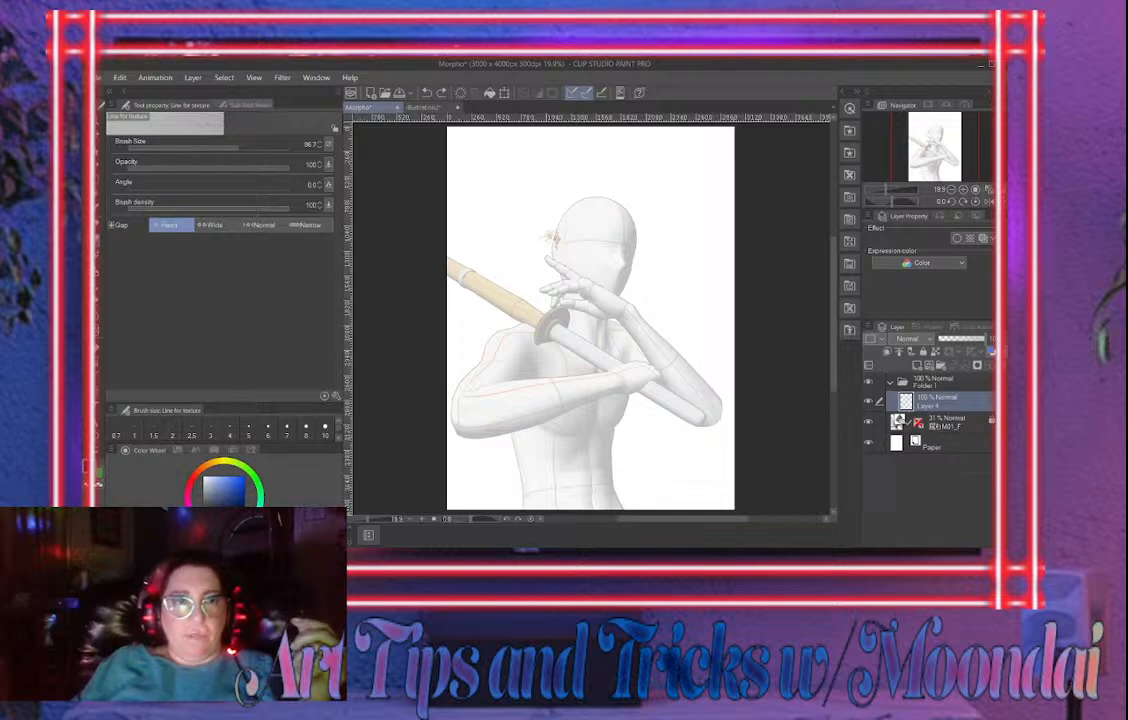
# Examine the HARD ROUND pen's tool properties and the Wacom group's pens, including the tool properties of Blob 35
pyautogui.press('b')
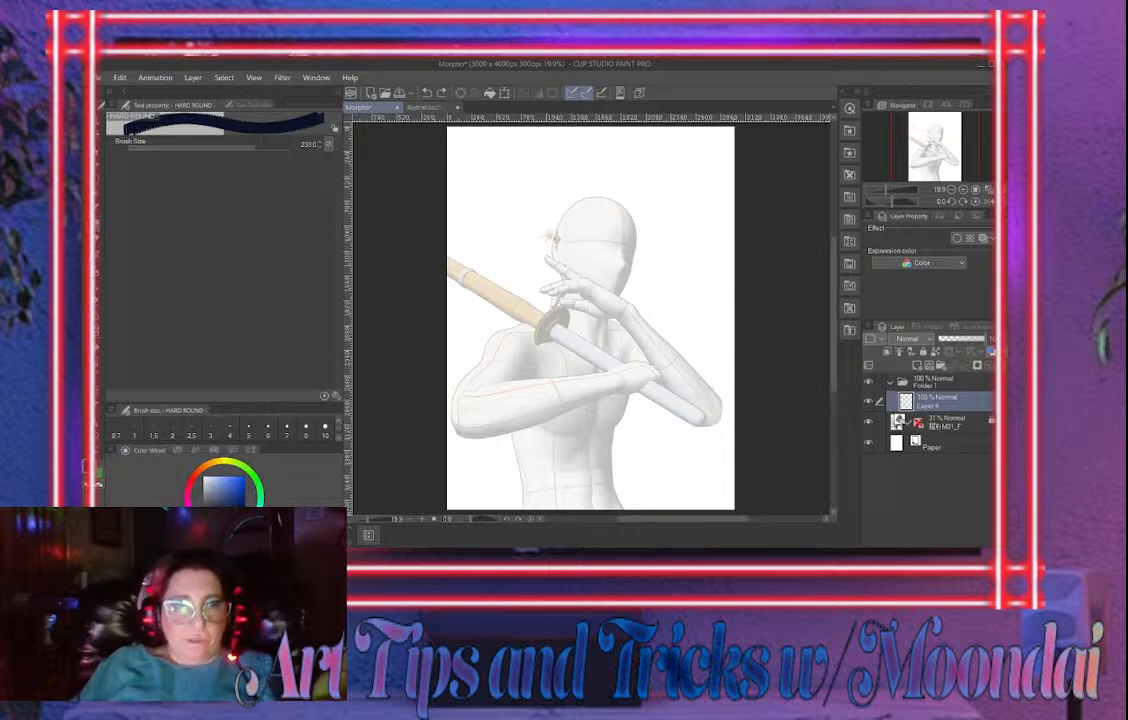
pyautogui.click(252, 105)
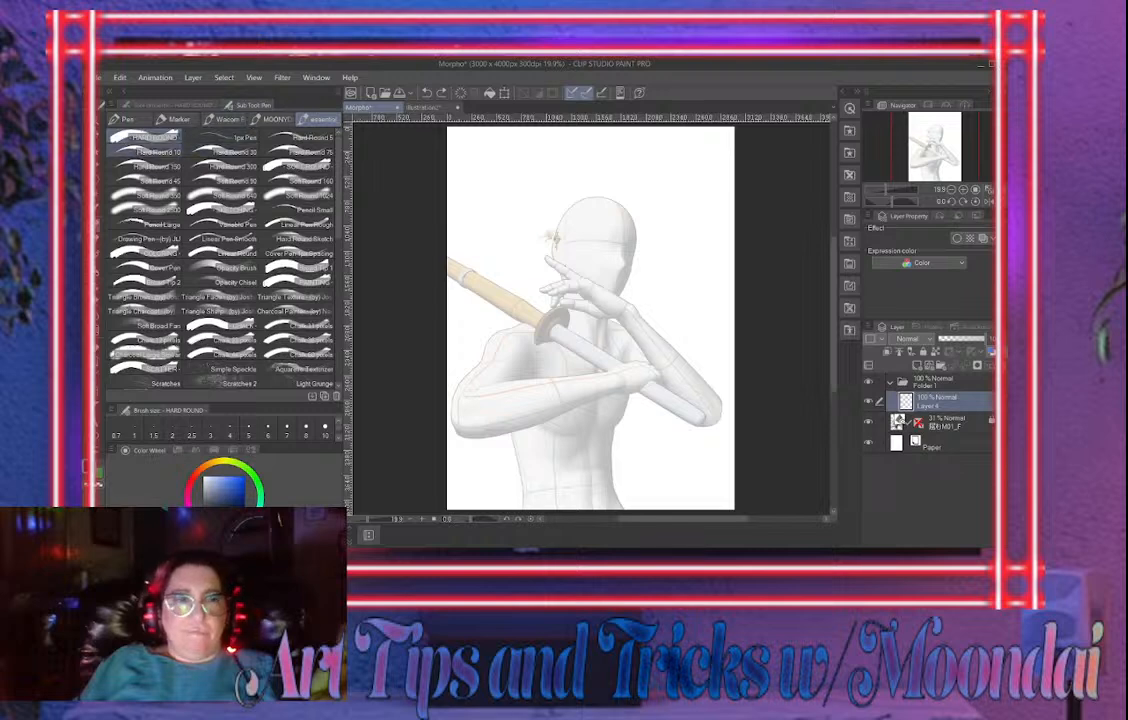
pyautogui.click(228, 119)
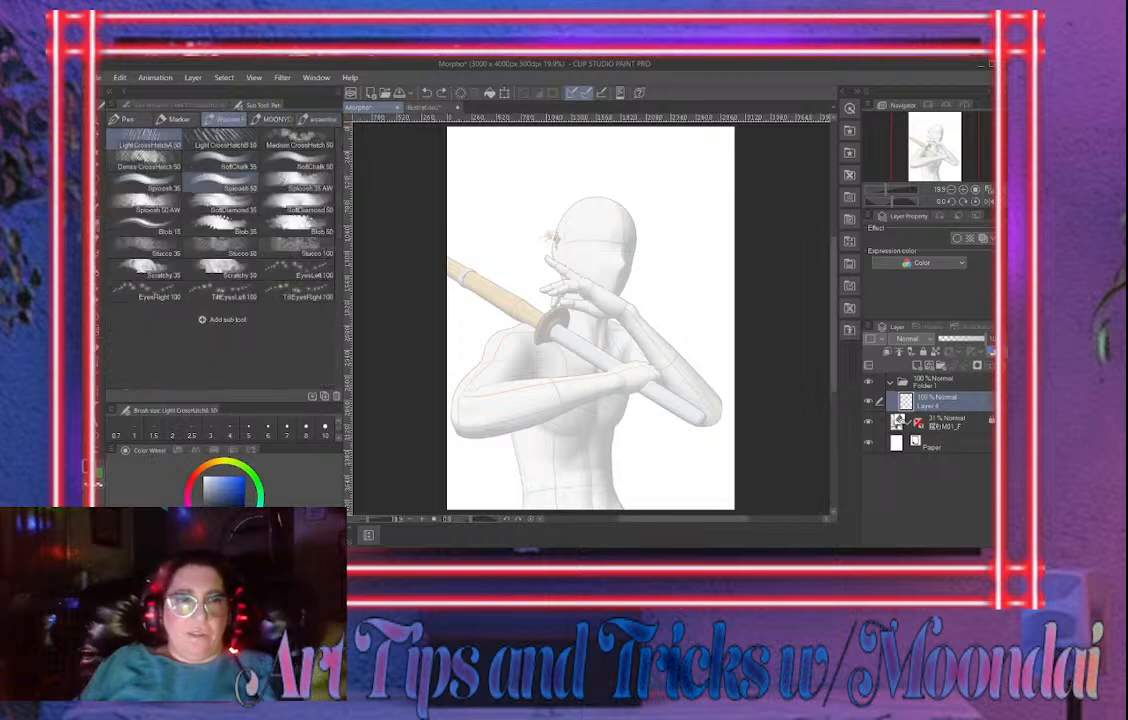
pyautogui.click(150, 105)
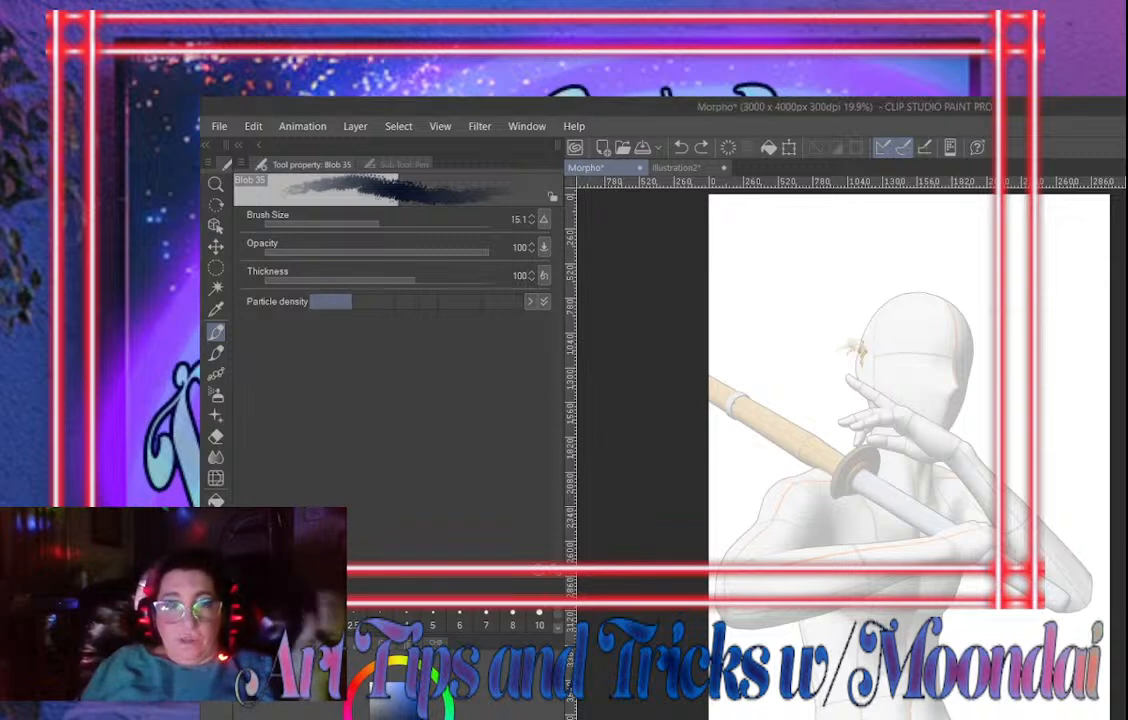
pyautogui.click(403, 164)
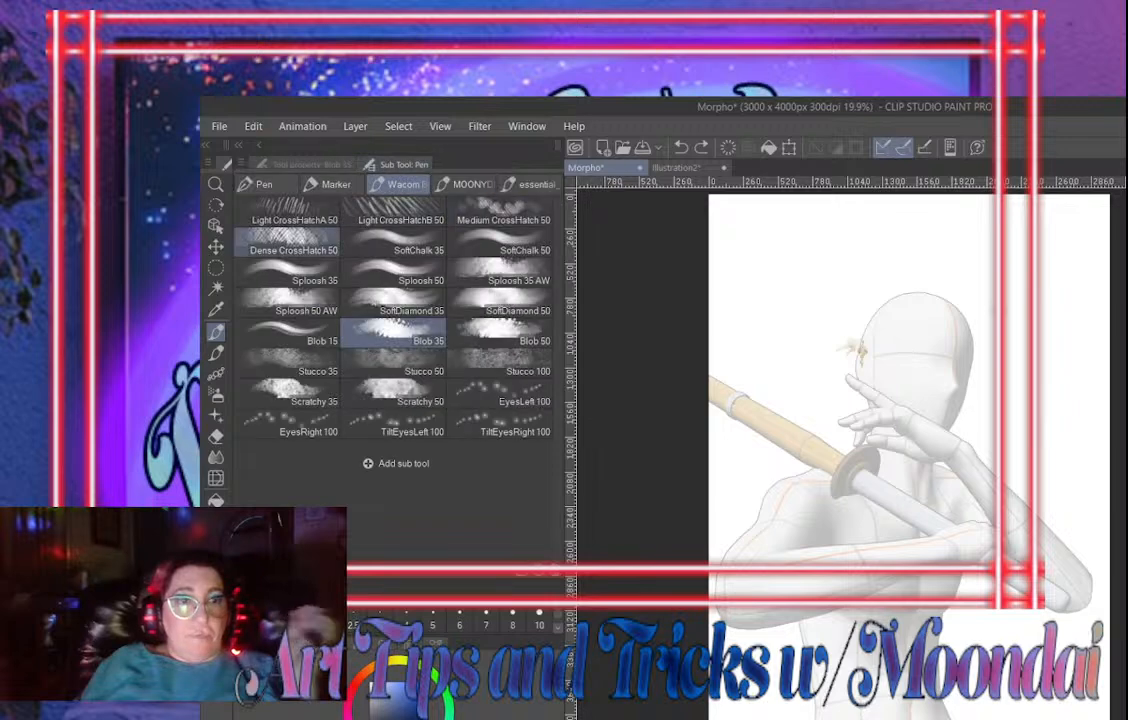
# Compare the tool properties of the Magical B3-5 brush with those of the Round watercolor brush
pyautogui.press('b')
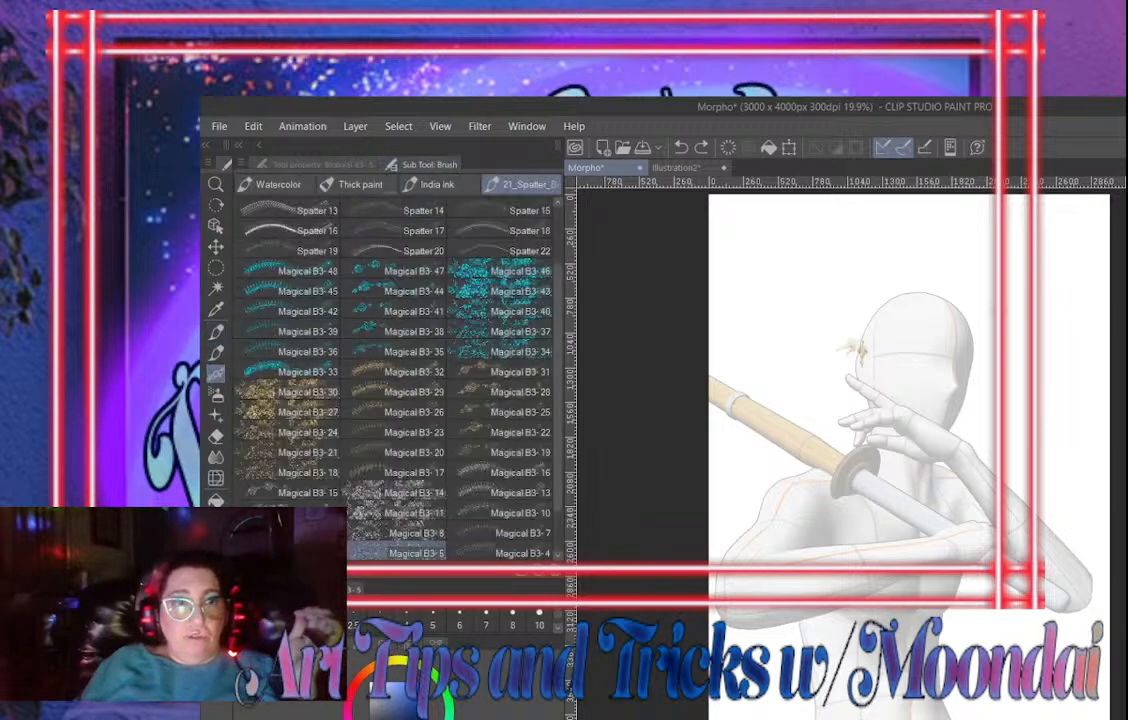
pyautogui.click(320, 164)
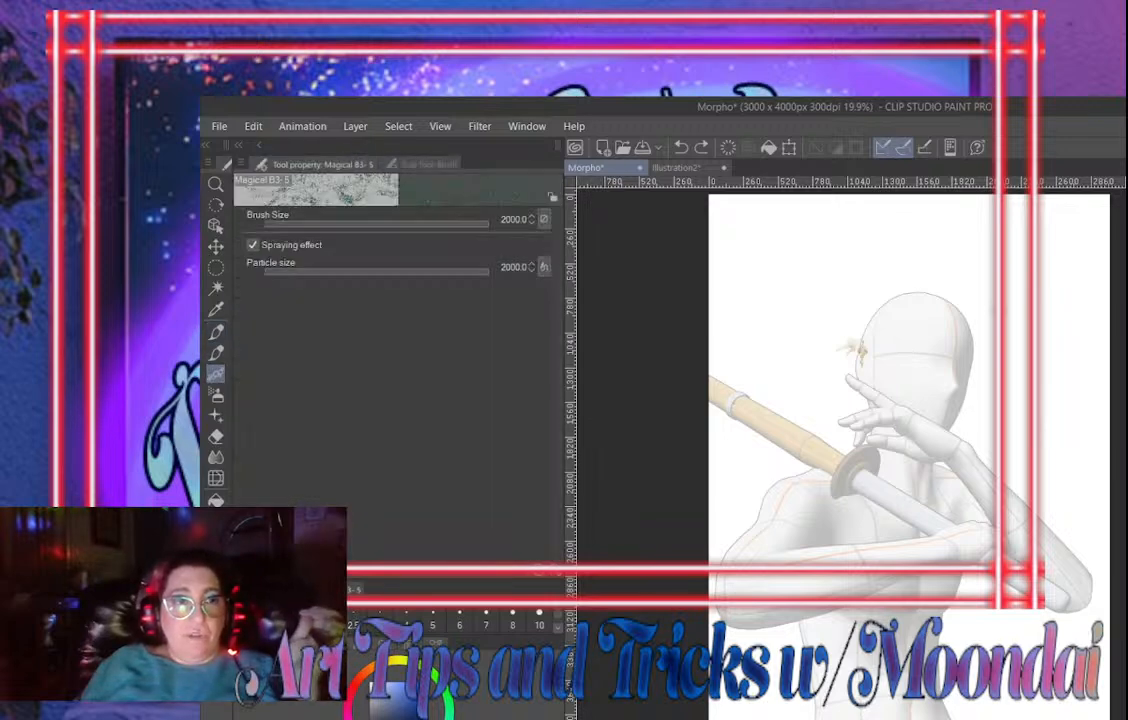
pyautogui.click(428, 164)
pyautogui.click(277, 184)
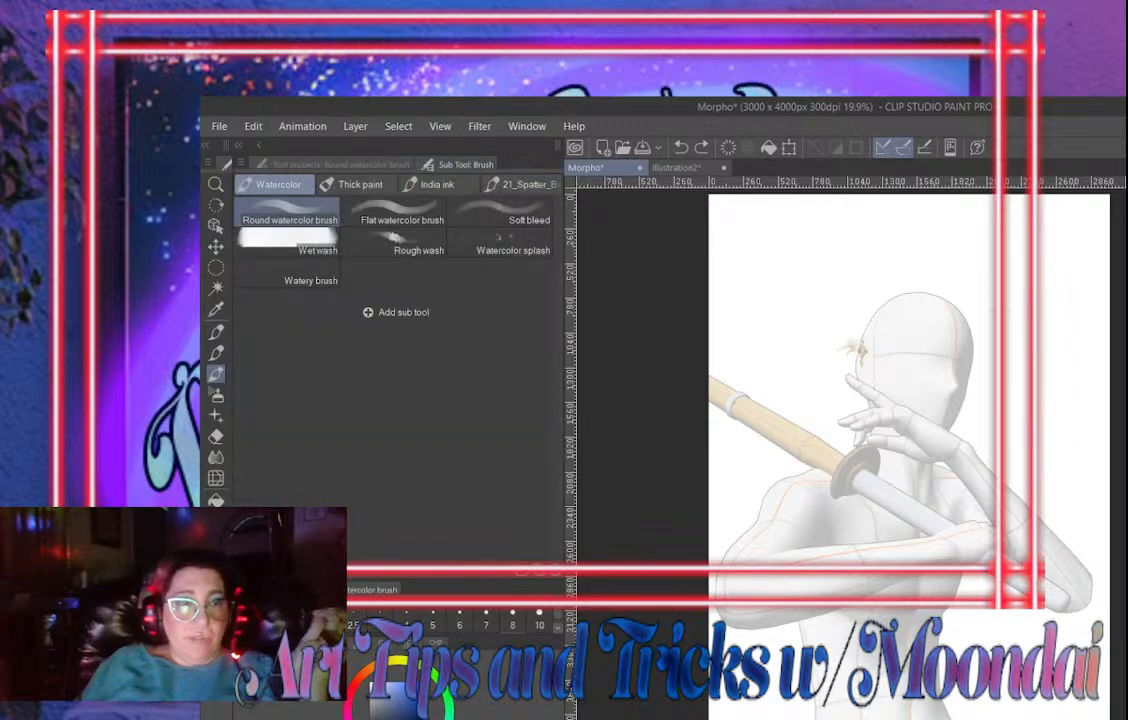
pyautogui.click(340, 164)
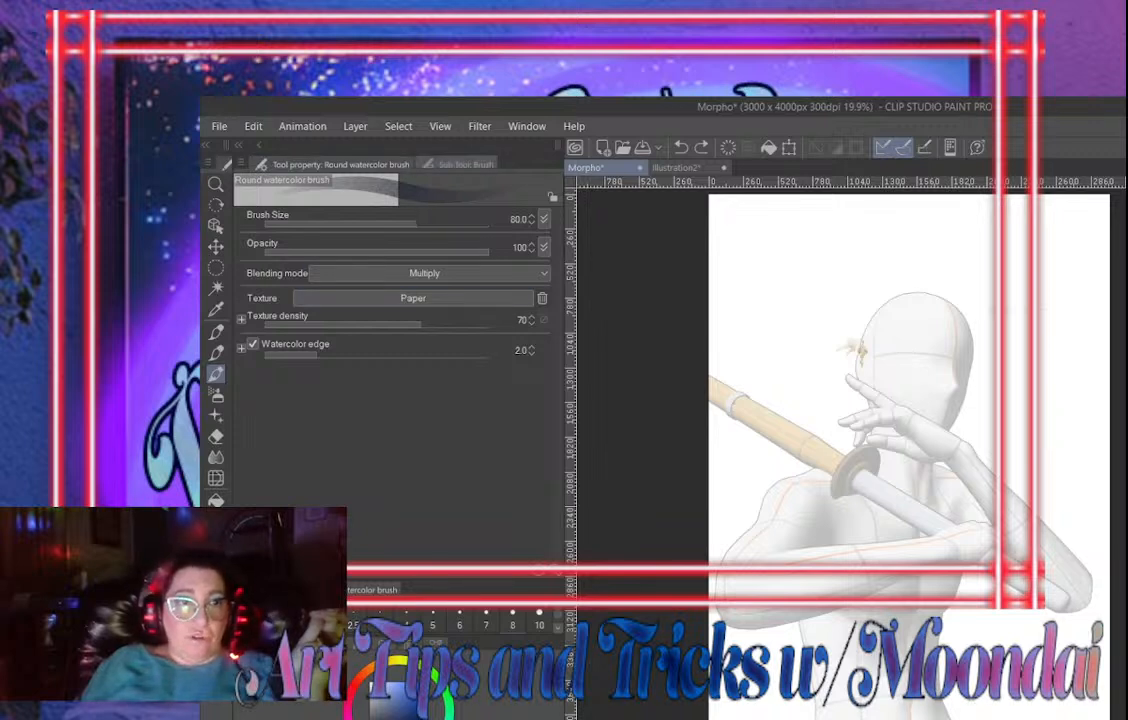
# Examine the tool properties of the Round mixing brush among the thick paints and of the Brush pen among the India inks
pyautogui.click(460, 164)
pyautogui.click(357, 184)
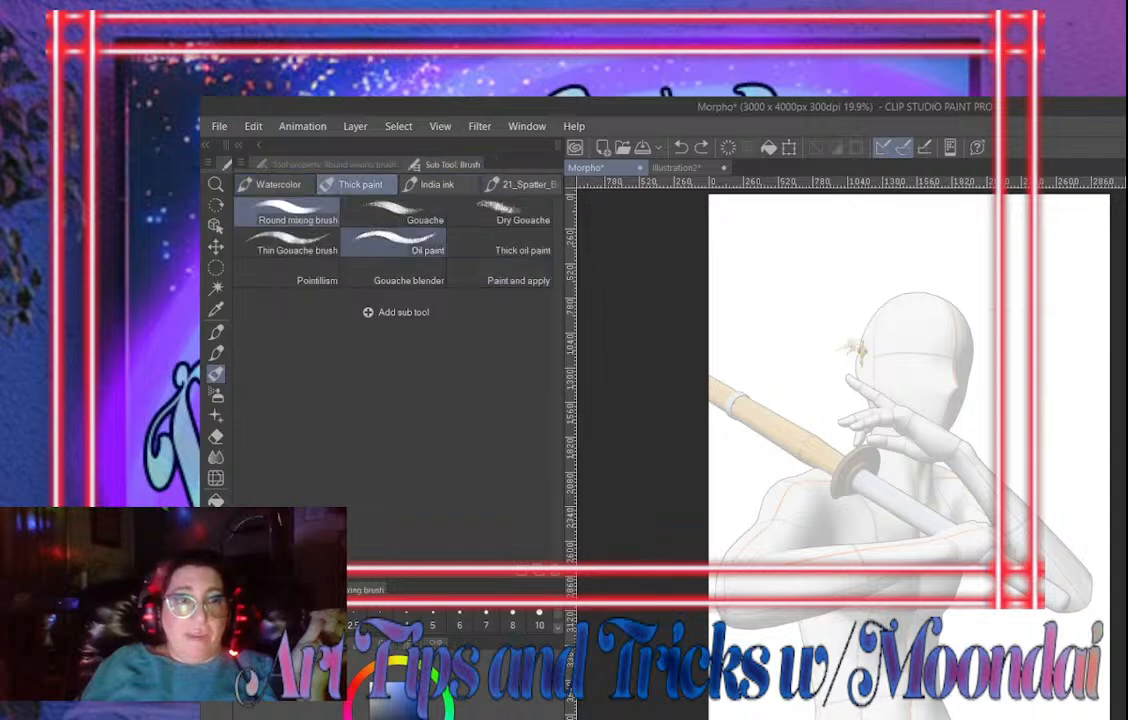
pyautogui.click(333, 164)
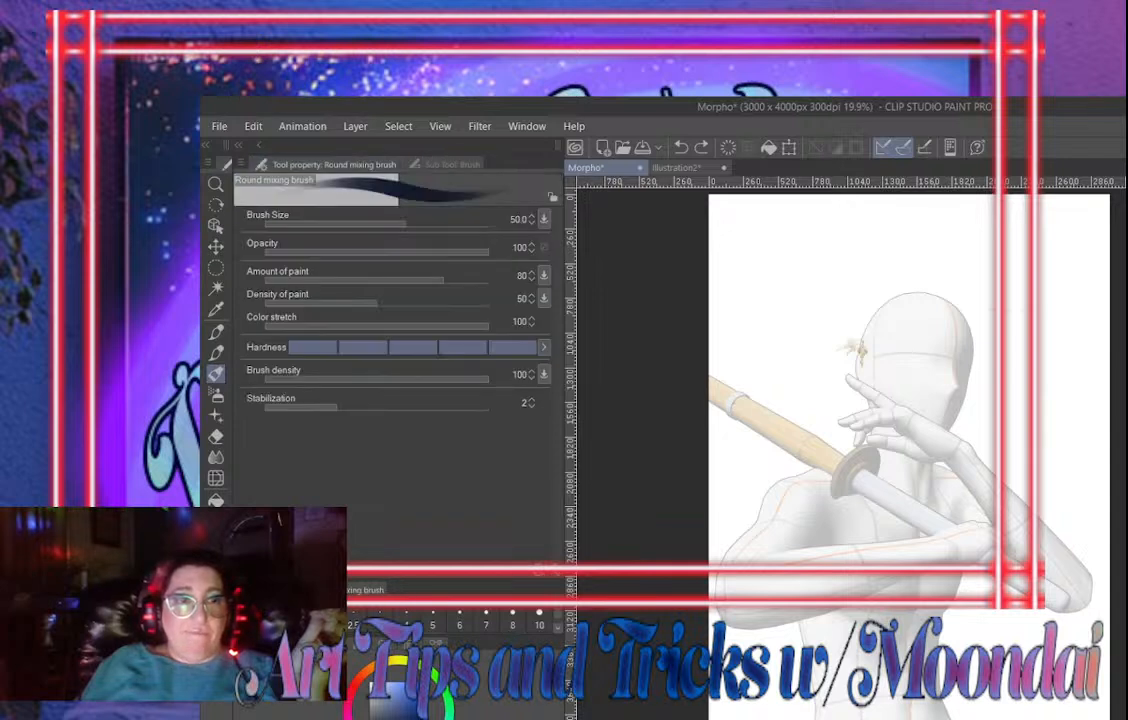
pyautogui.click(455, 164)
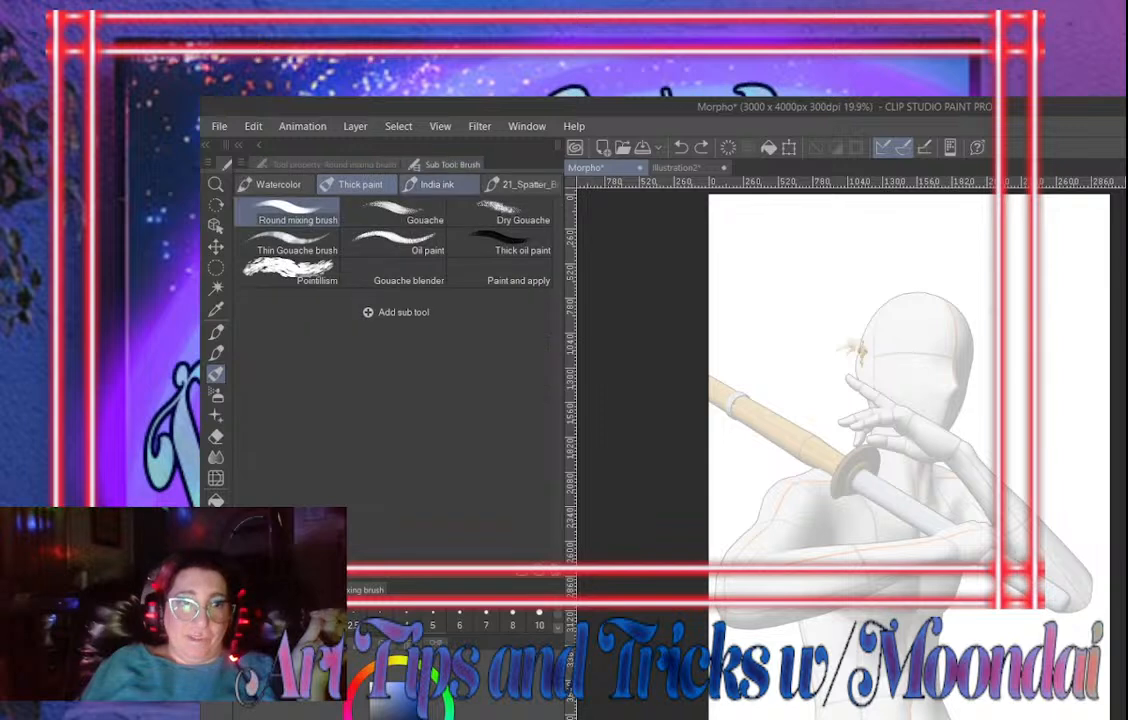
pyautogui.click(437, 184)
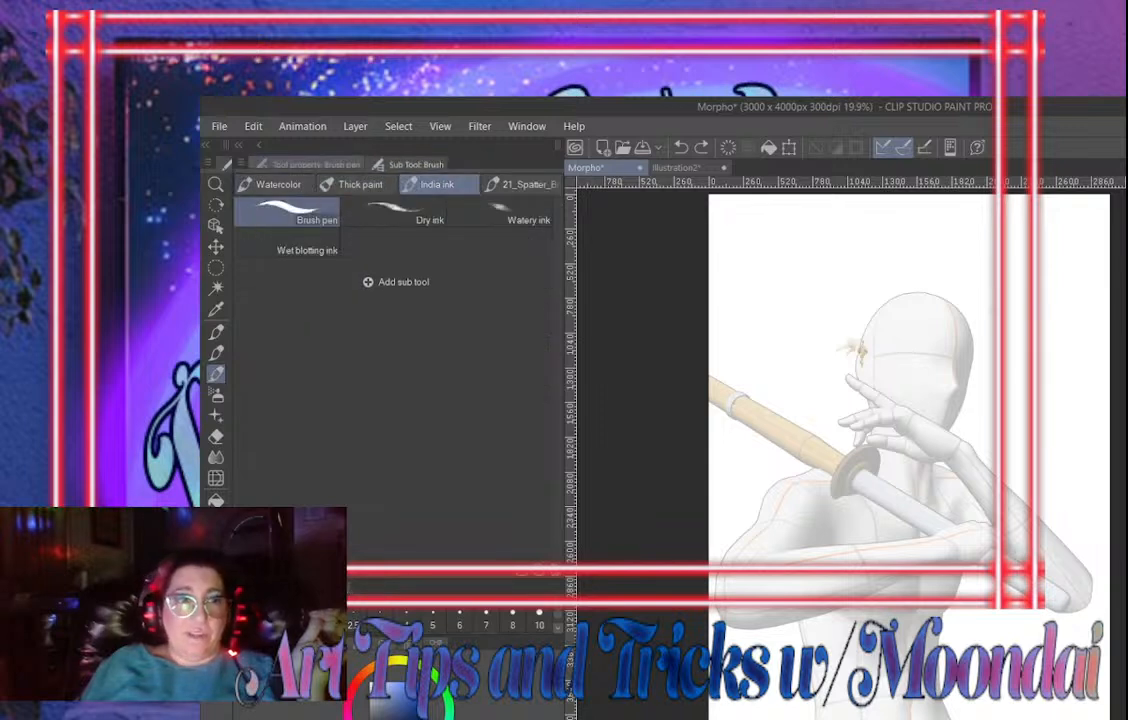
pyautogui.click(315, 164)
pyautogui.click(415, 164)
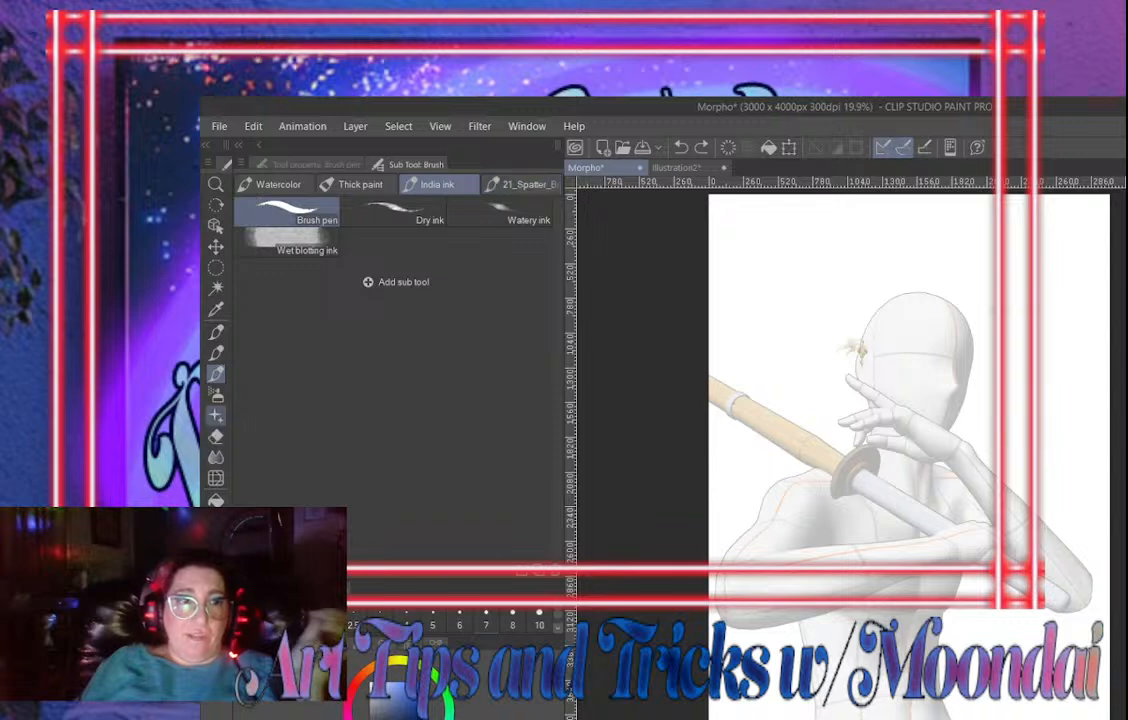
# Make the Soft airbrush respect the reference layer's lines by enabling Do not cross lines of reference layer
pyautogui.click(216, 394)
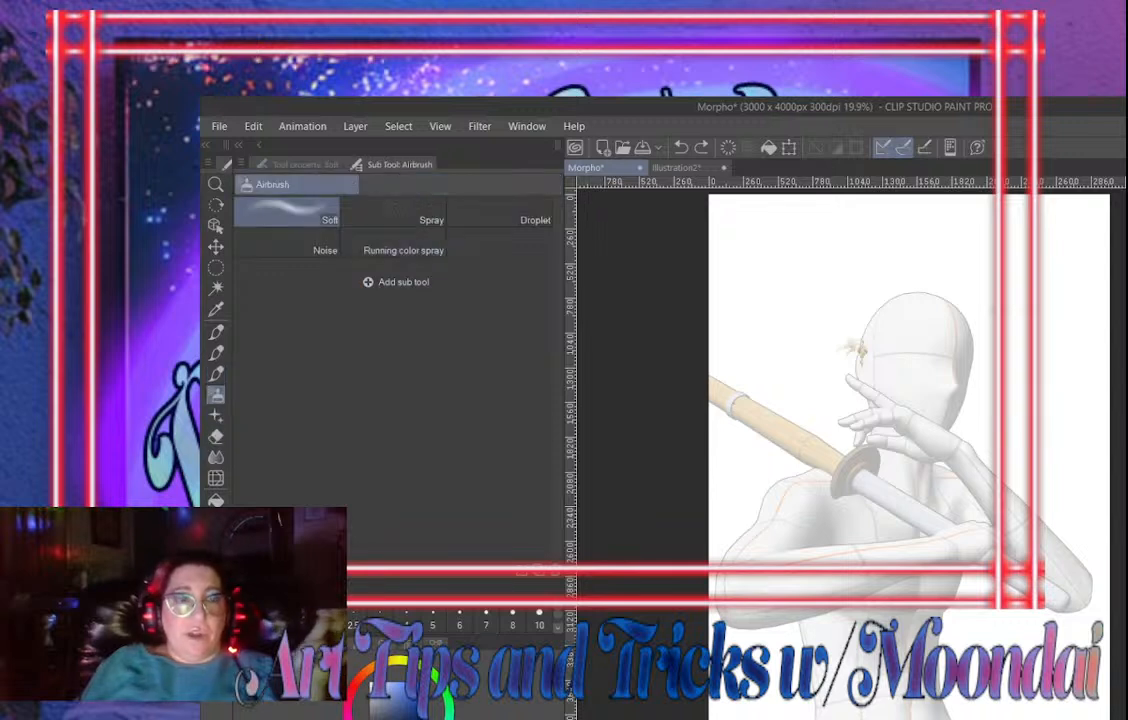
pyautogui.click(304, 164)
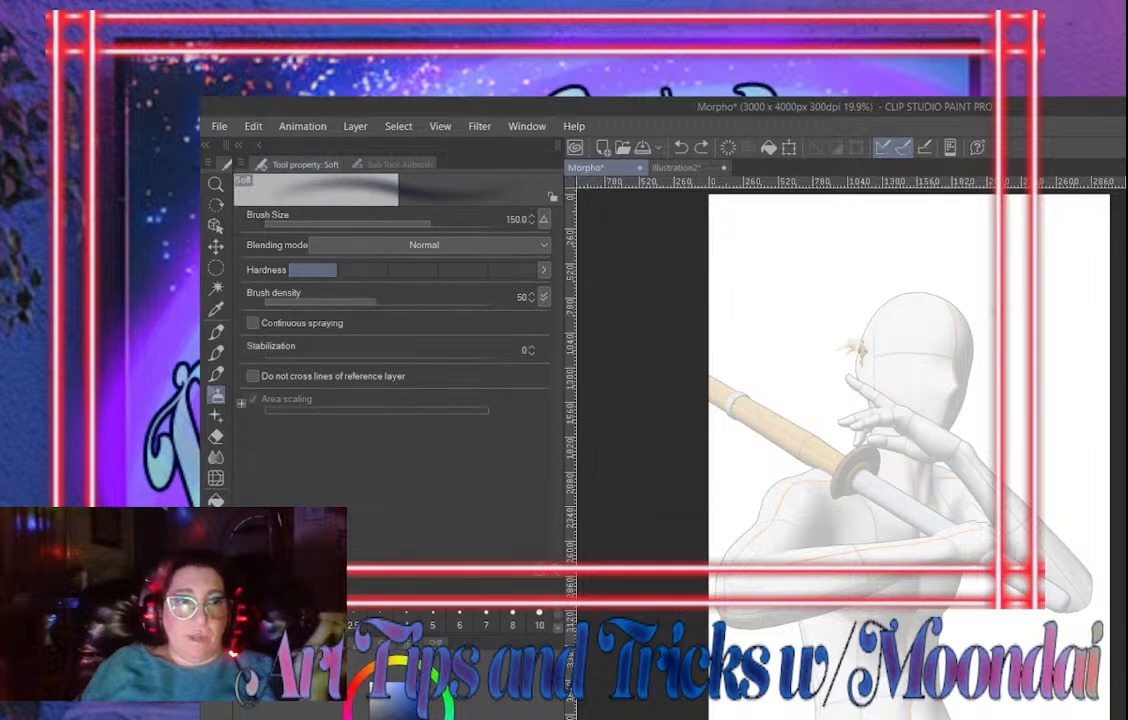
pyautogui.click(253, 376)
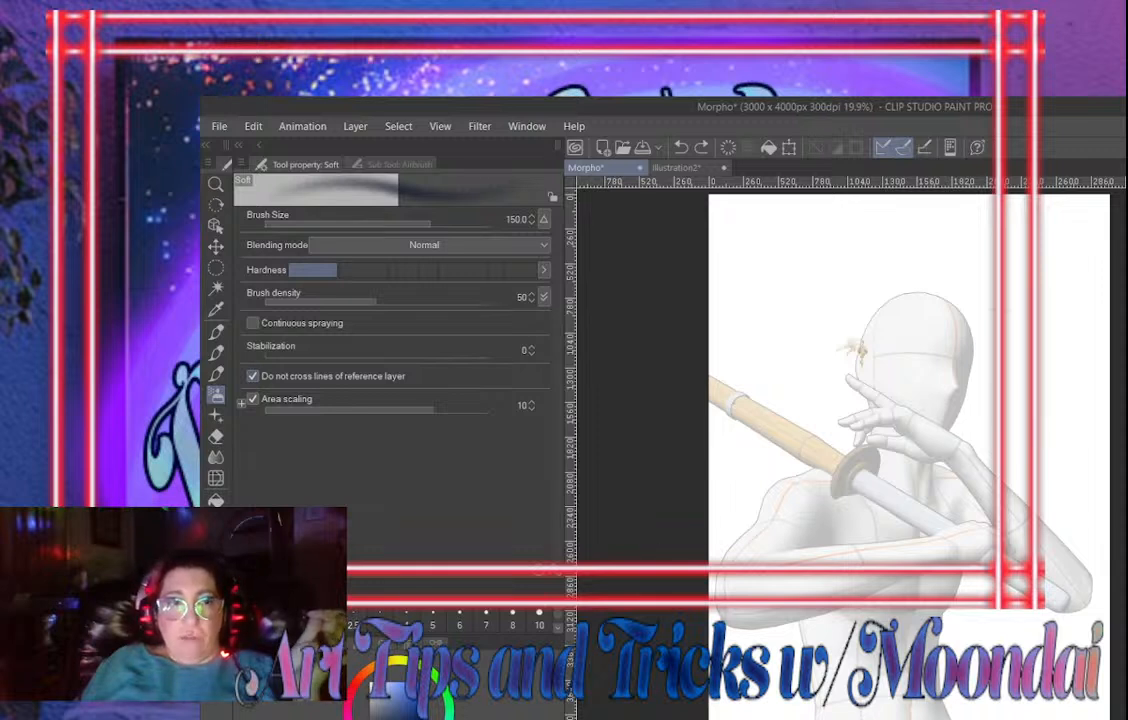
# Examine the tool properties of the Blob 35 pen and the Sparkle decoration brush, and list the Effect decoration brushes
pyautogui.click(216, 332)
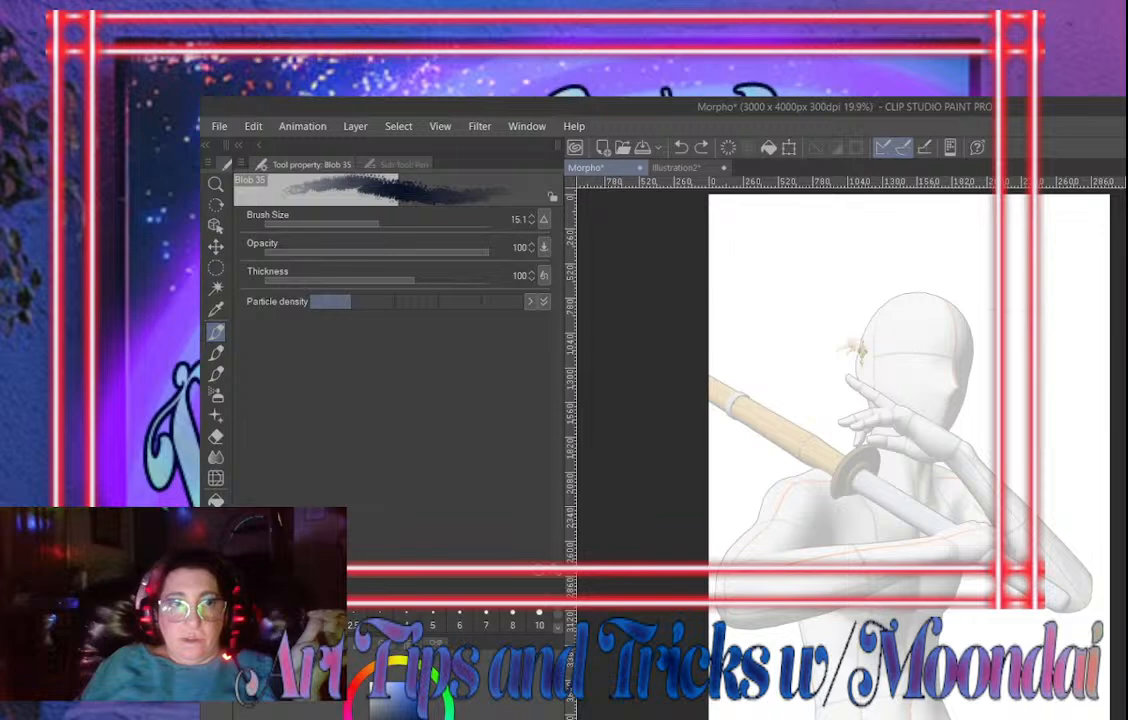
pyautogui.click(403, 165)
pyautogui.click(311, 165)
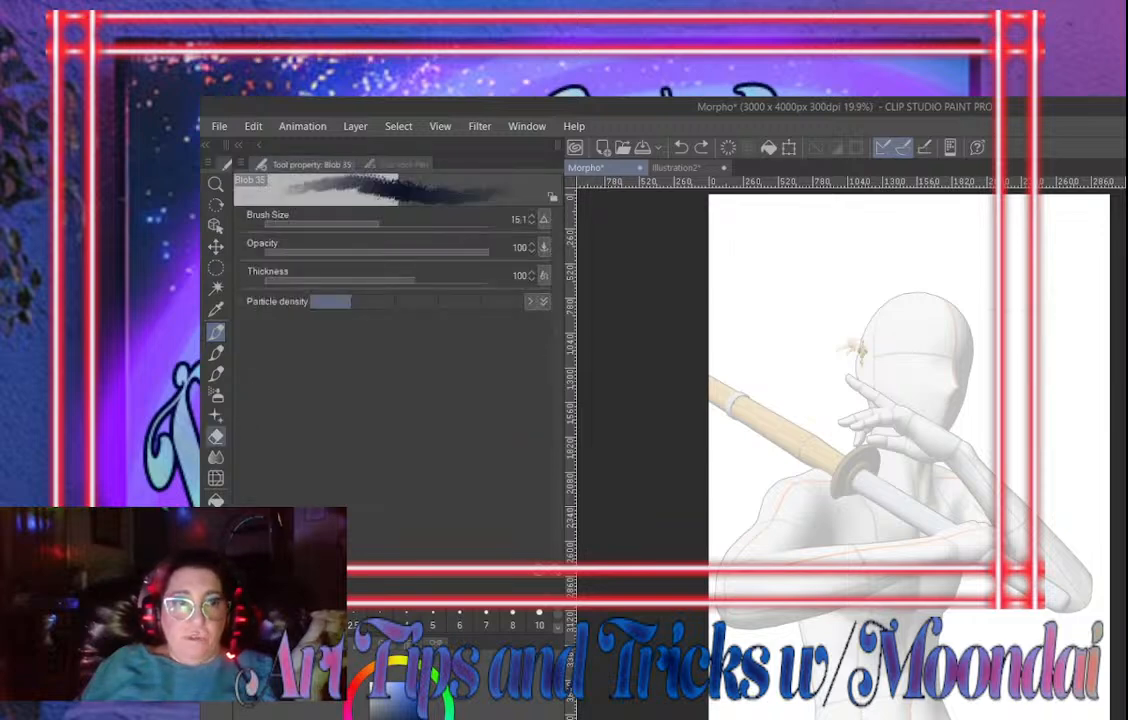
pyautogui.click(216, 415)
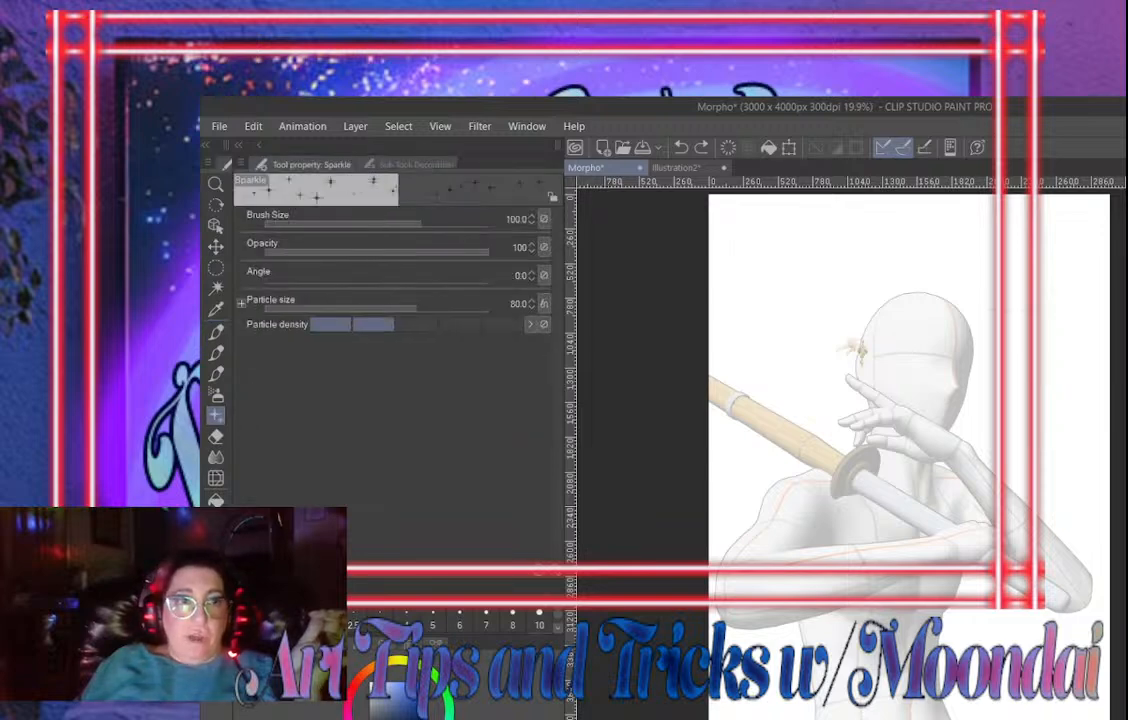
pyautogui.click(410, 165)
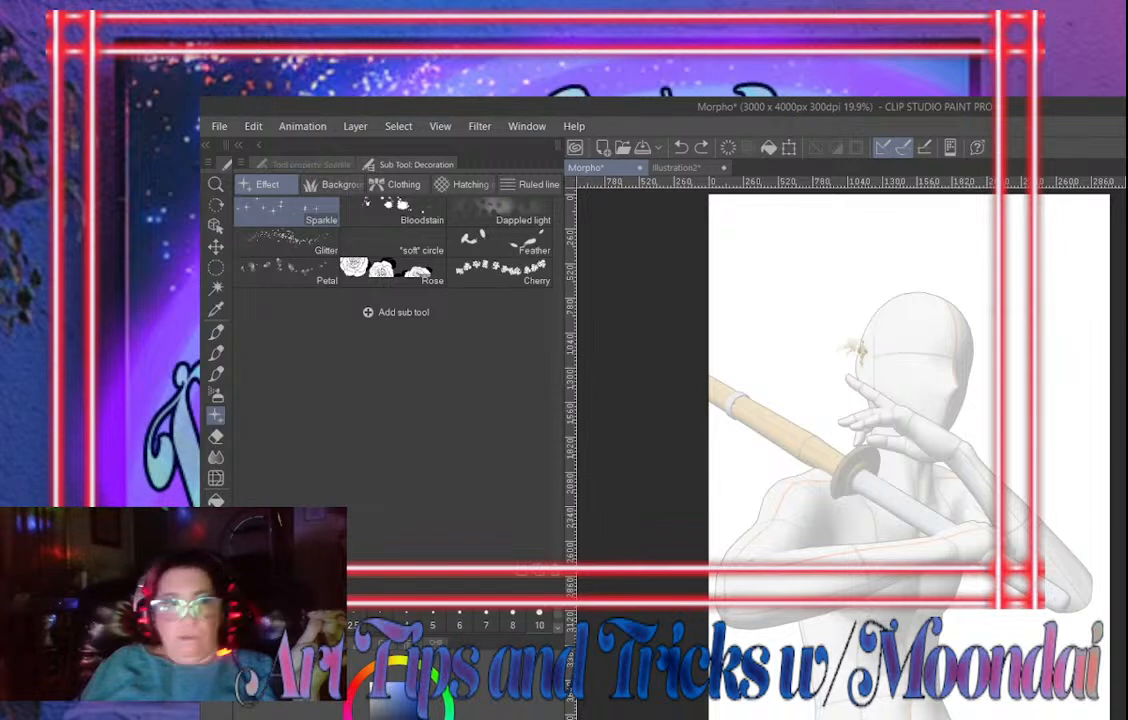
# Try Rose decoration brush strokes in several colors down across the figure, undoing each one
pyautogui.click(393, 272)
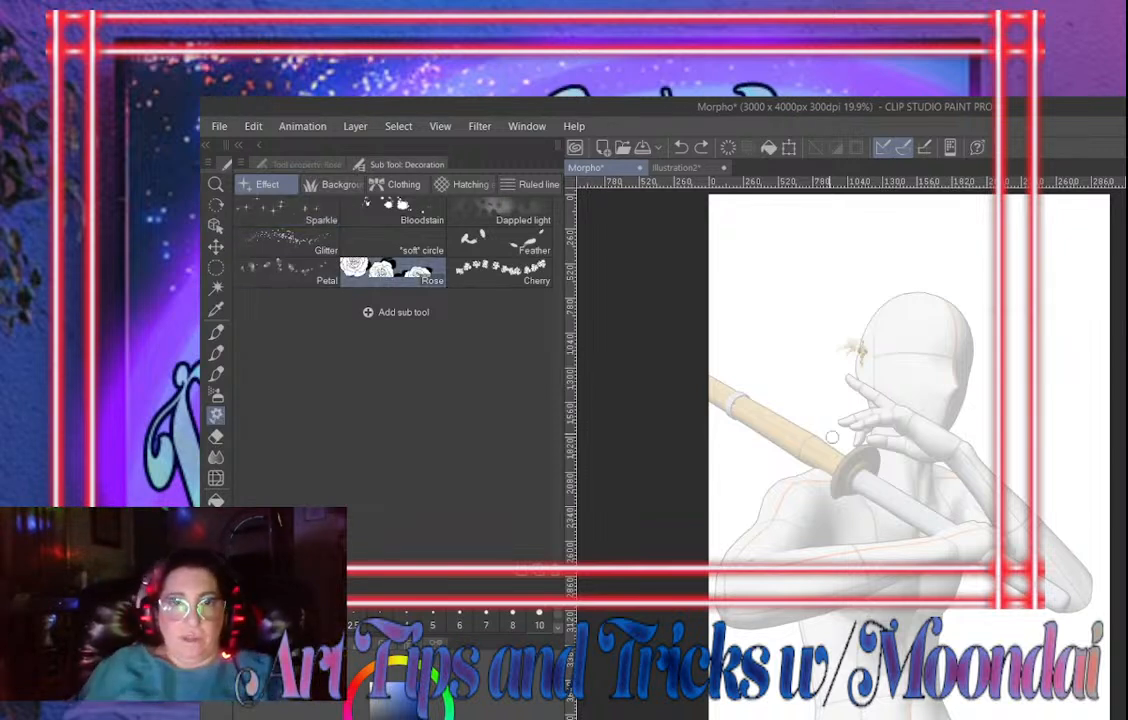
pyautogui.moveTo(892, 240)
pyautogui.mouseDown()
pyautogui.moveTo(846, 313)
pyautogui.moveTo(812, 540)
pyautogui.mouseUp()
pyautogui.hotkey('ctrl', 'z')
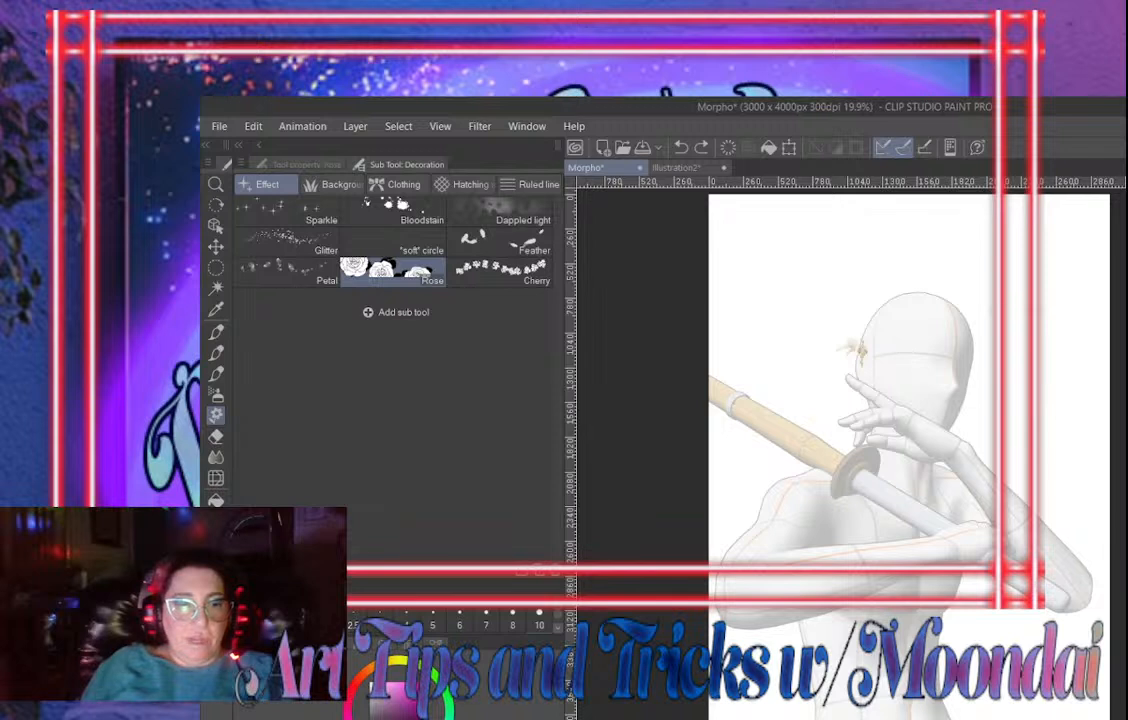
pyautogui.moveTo(889, 333)
pyautogui.mouseDown()
pyautogui.moveTo(952, 427)
pyautogui.moveTo(807, 499)
pyautogui.moveTo(840, 553)
pyautogui.mouseUp()
pyautogui.hotkey('ctrl', 'z')
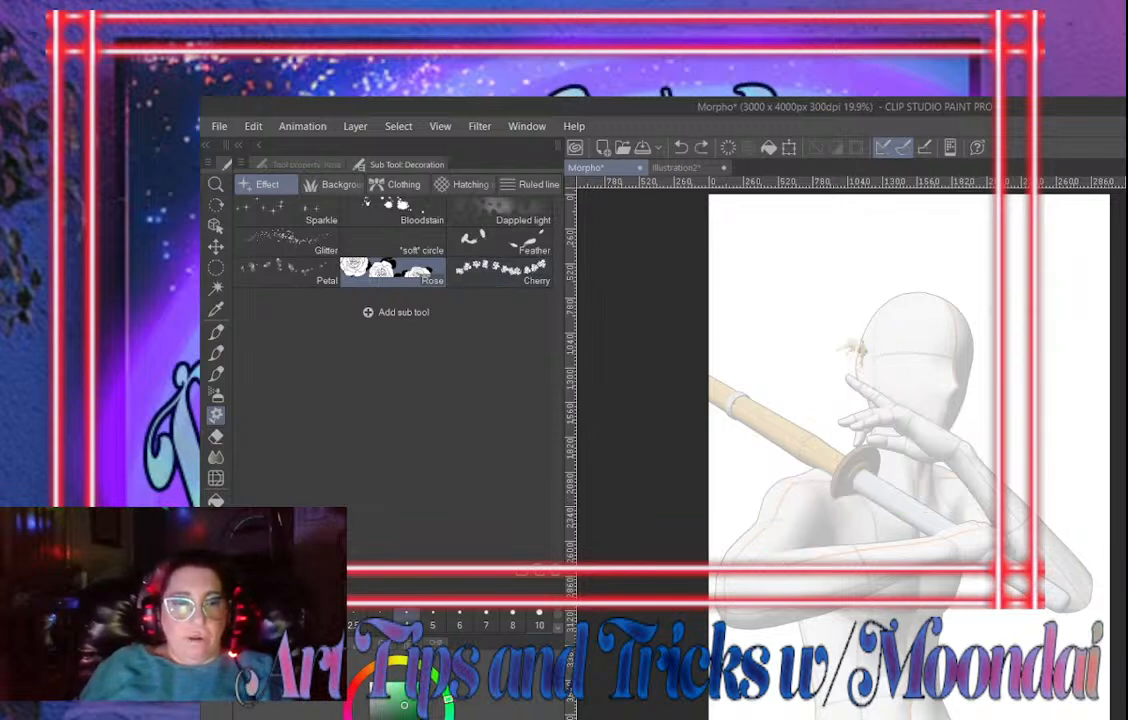
pyautogui.moveTo(903, 340)
pyautogui.mouseDown()
pyautogui.moveTo(970, 478)
pyautogui.moveTo(760, 590)
pyautogui.mouseUp()
pyautogui.hotkey('ctrl', 'z')
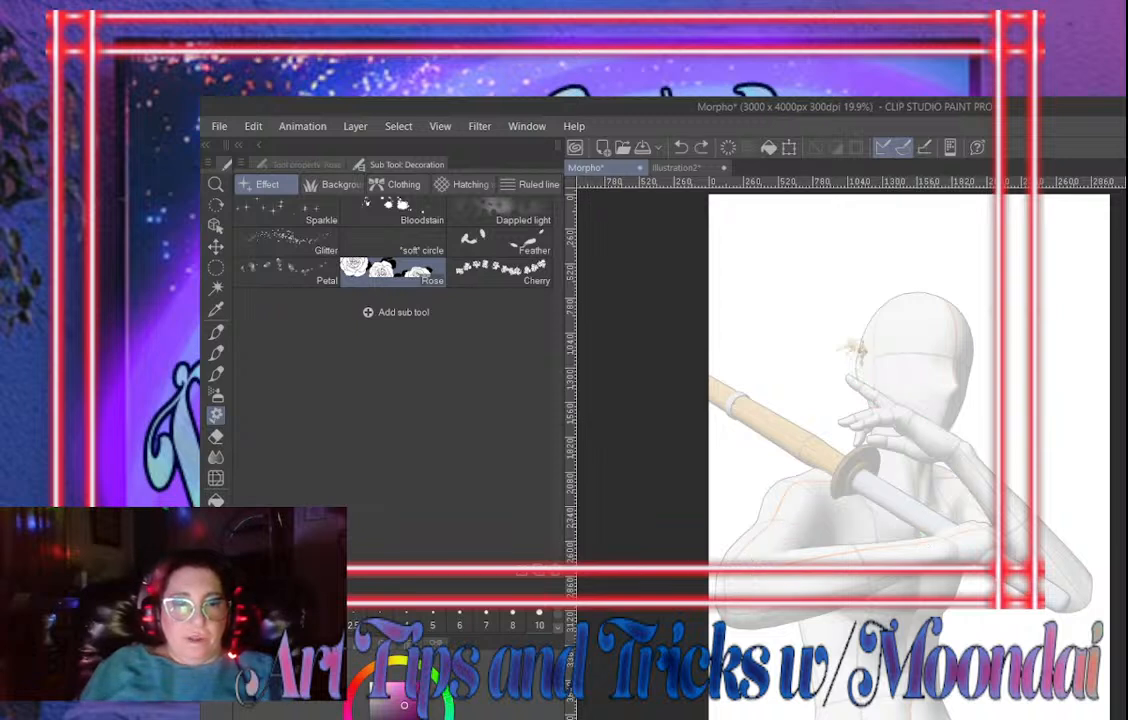
# Try purple Rose strokes winding from the head down across the arms, undoing only the second one
pyautogui.moveTo(945, 287)
pyautogui.mouseDown()
pyautogui.moveTo(970, 392)
pyautogui.moveTo(924, 513)
pyautogui.moveTo(760, 548)
pyautogui.mouseUp()
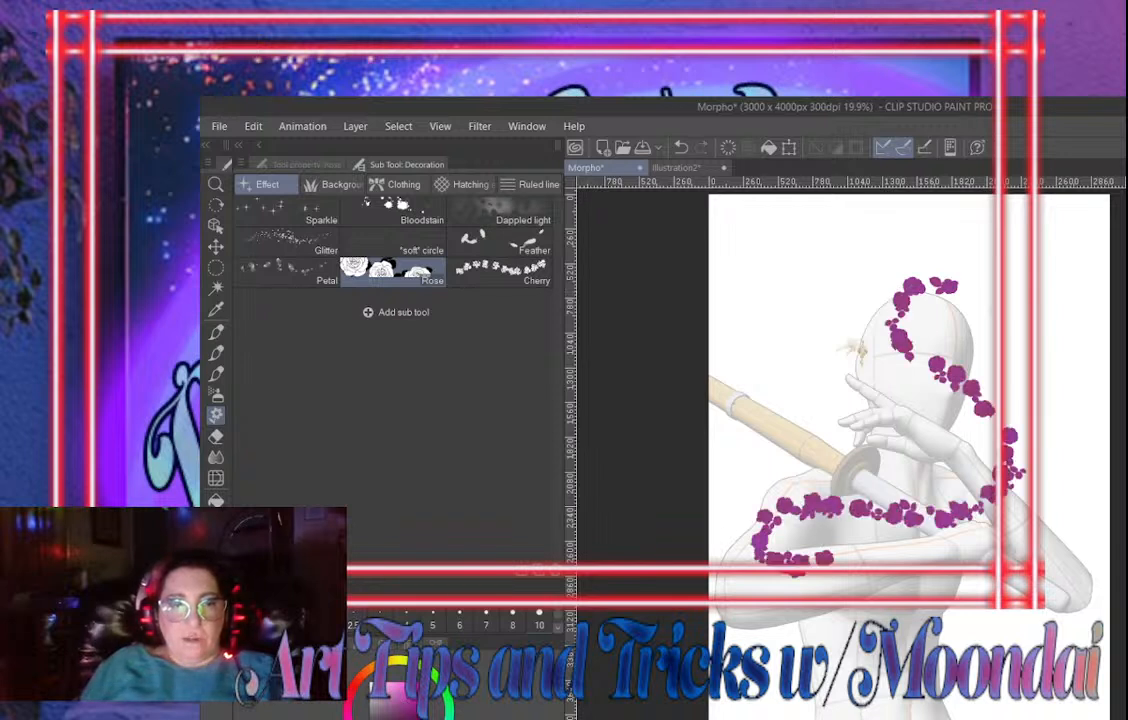
pyautogui.moveTo(852, 347); pyautogui.dragTo(727, 516)
pyautogui.hotkey('ctrl', 'z')
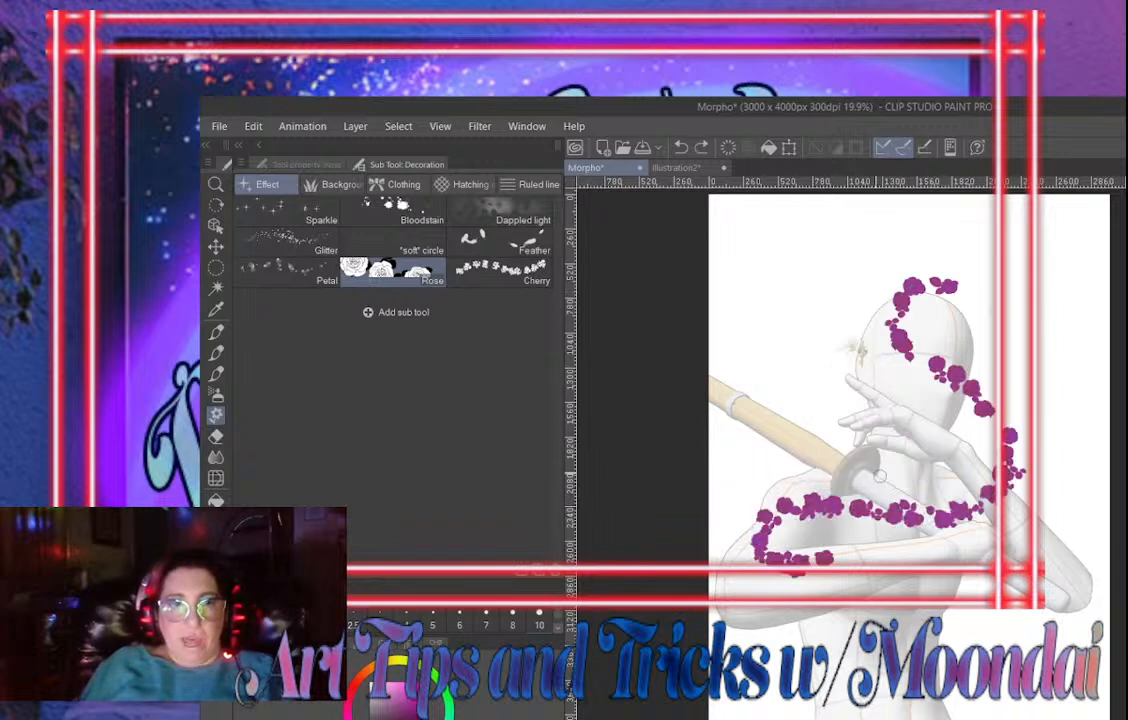
# Try Dappled light and Glitter strokes around the figure, and undo them together with the remaining rose stroke
pyautogui.click(499, 212)
pyautogui.moveTo(832, 308); pyautogui.dragTo(705, 508)
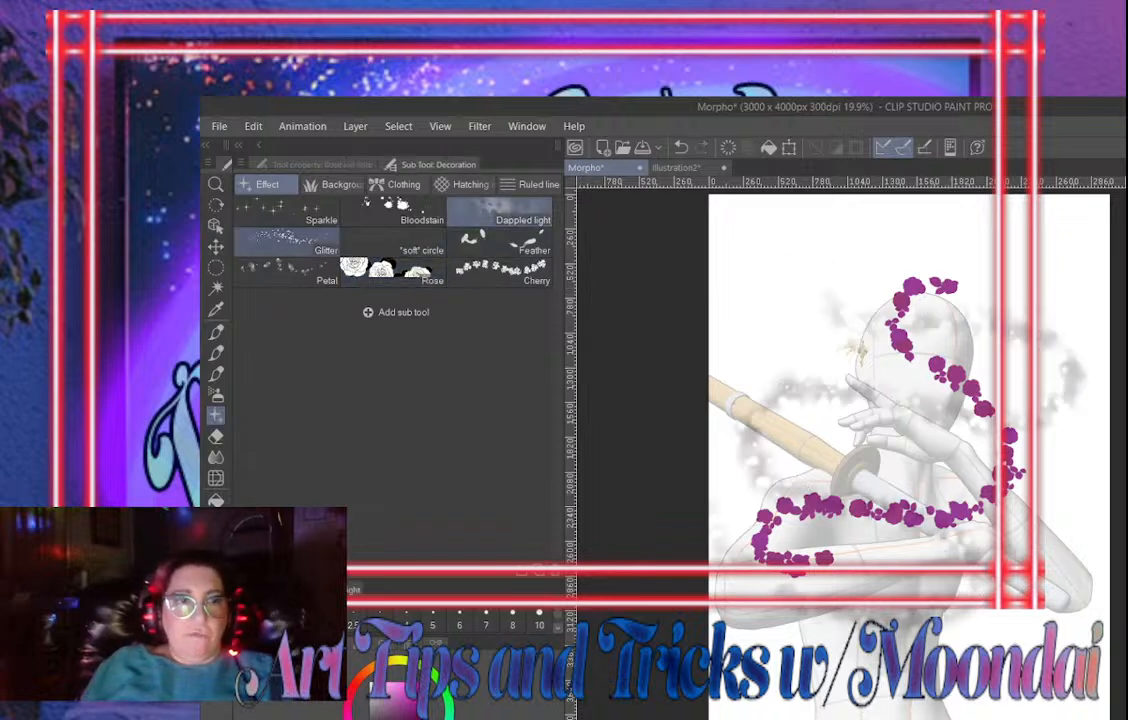
pyautogui.click(288, 242)
pyautogui.moveTo(863, 264)
pyautogui.mouseDown()
pyautogui.moveTo(903, 292)
pyautogui.moveTo(899, 407)
pyautogui.mouseUp()
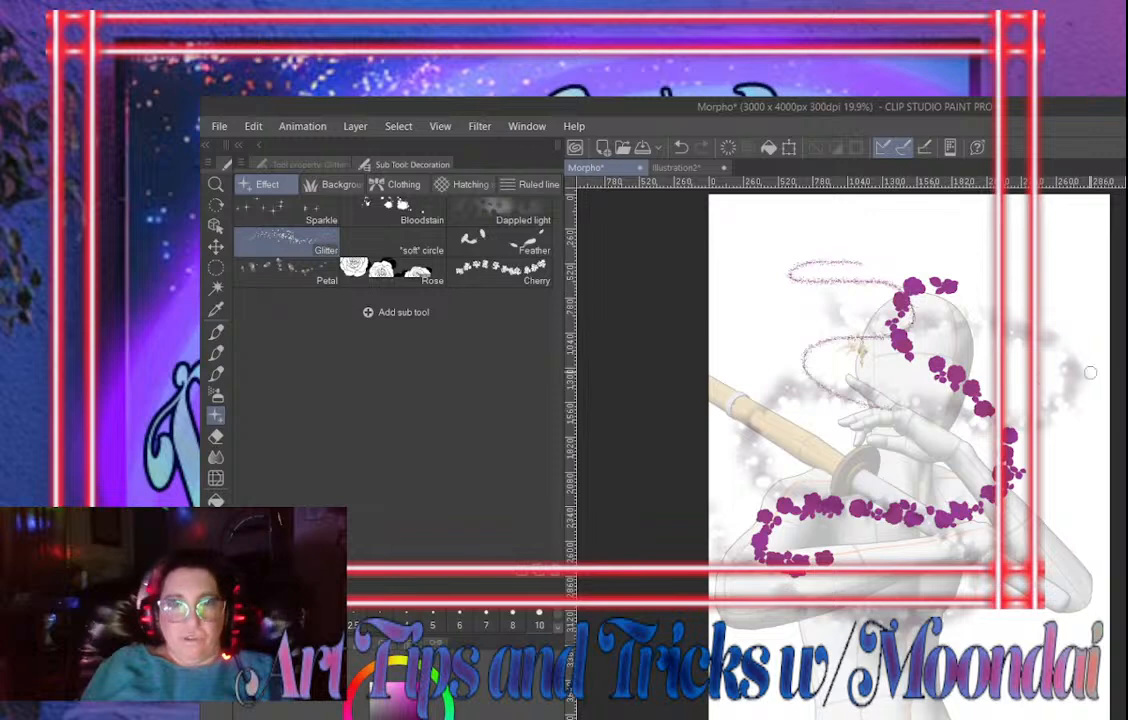
pyautogui.hotkey('ctrl', 'z')
pyautogui.hotkey('ctrl', 'z')
pyautogui.hotkey('ctrl', 'z')
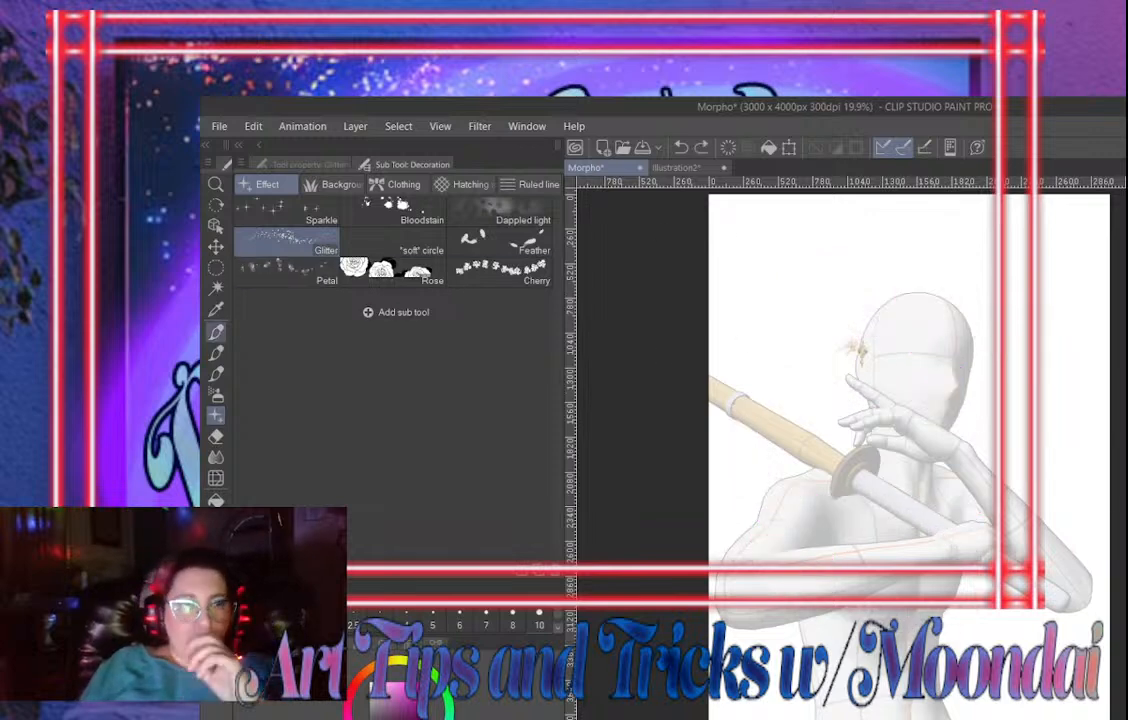
# Draw a thin S-shaped test stroke with the Mapping pen in the blank area beside the figure's head
pyautogui.press('p')
pyautogui.click(257, 184)
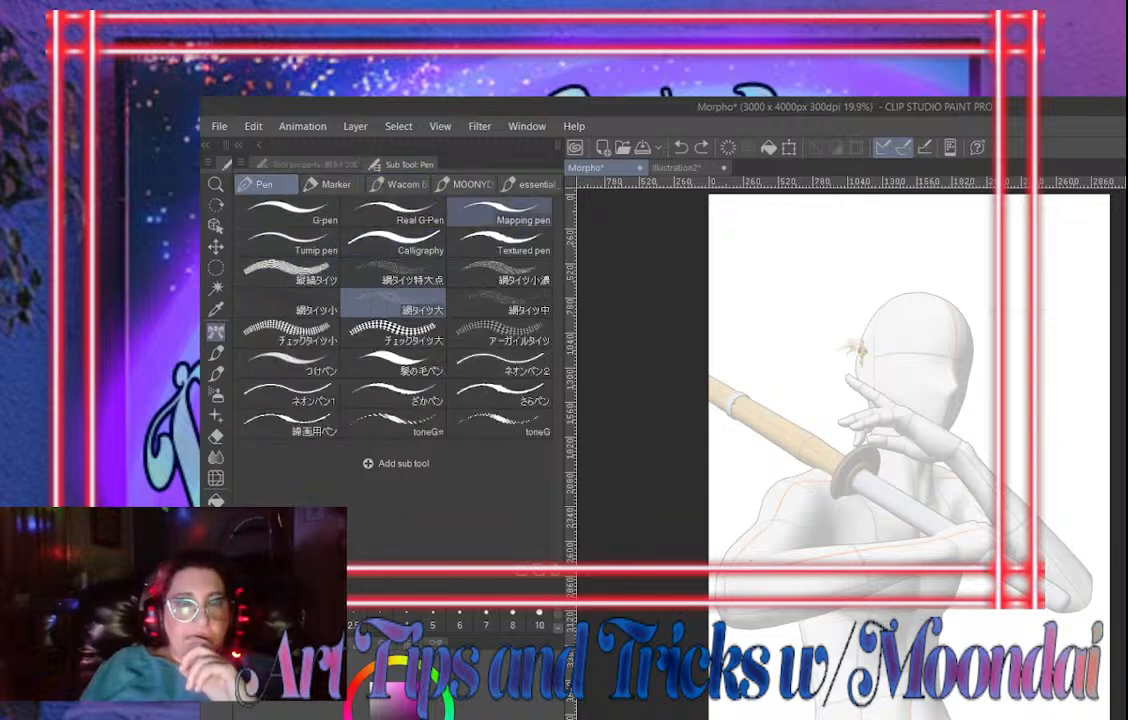
pyautogui.click(505, 212)
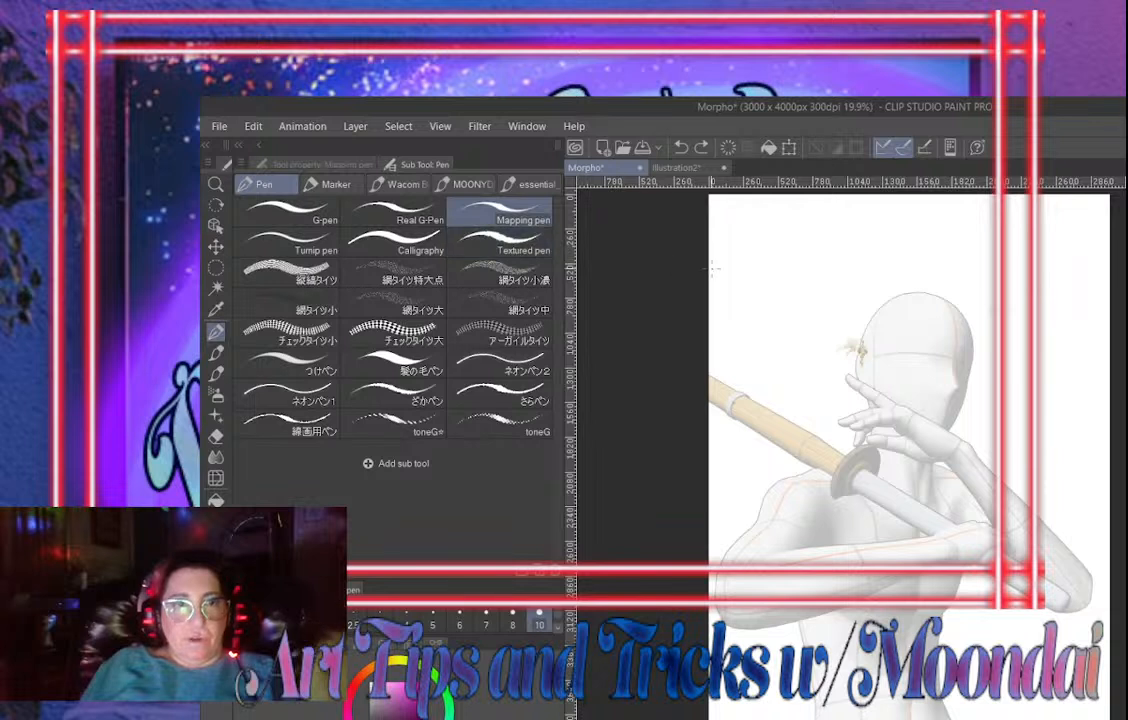
pyautogui.moveTo(776, 245)
pyautogui.mouseDown()
pyautogui.moveTo(806, 288)
pyautogui.moveTo(790, 385)
pyautogui.mouseUp()
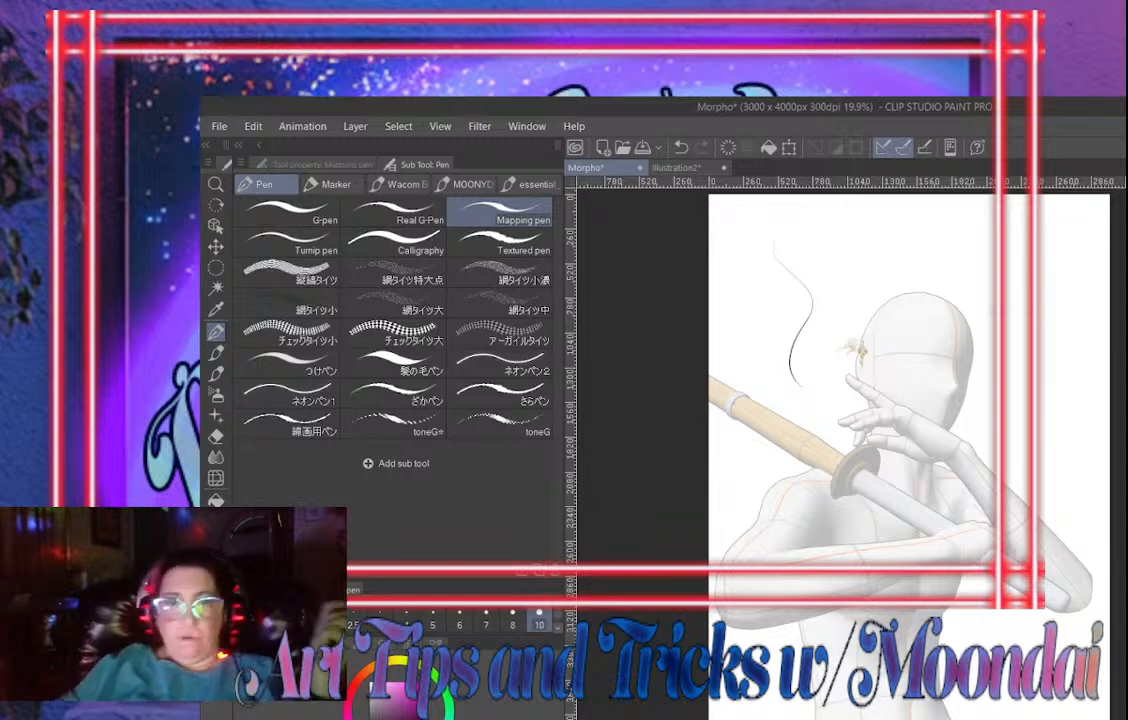
# Zoom in on the figure's head, and narrow the sub tool palette so the canvas area is wider
pyautogui.hotkey('ctrl', 'space')
pyautogui.click(858, 343)
pyautogui.click(858, 343)
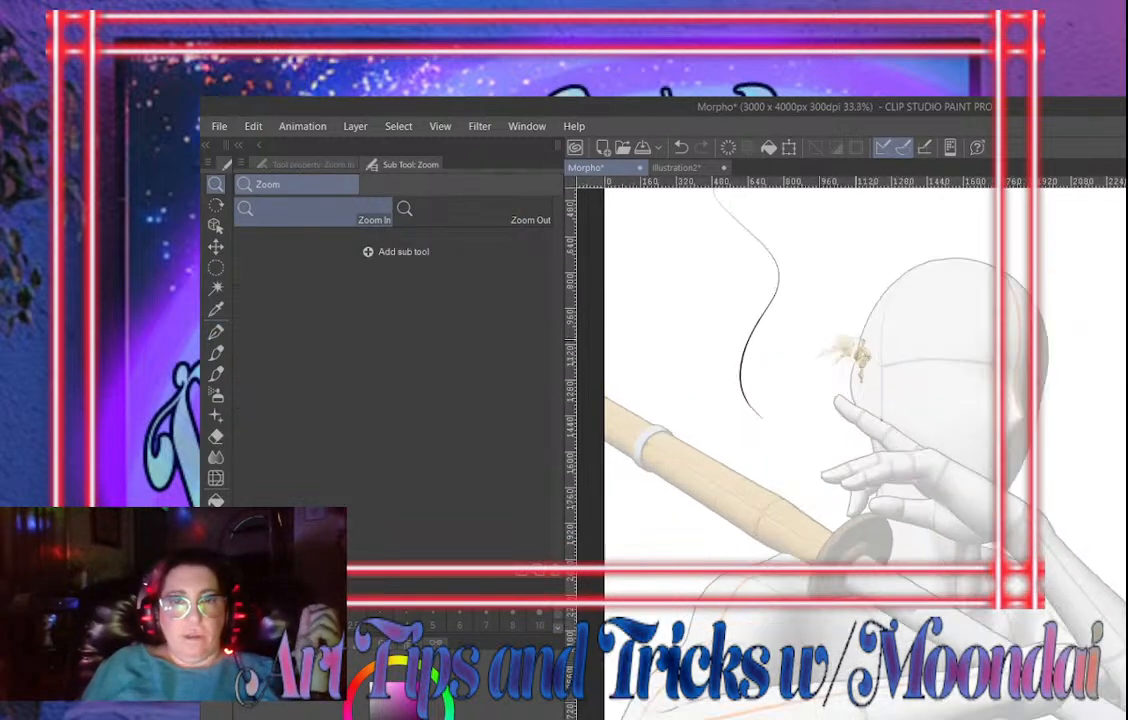
pyautogui.click(858, 343)
pyautogui.click(858, 343)
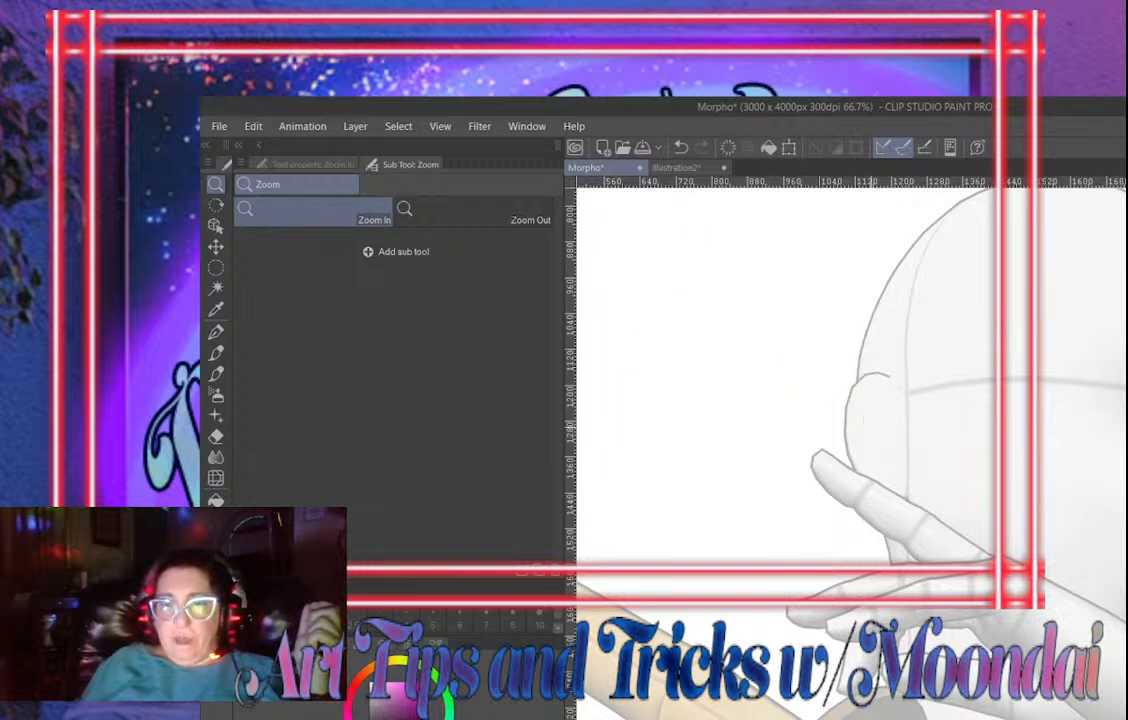
pyautogui.moveTo(763, 259); pyautogui.dragTo(591, 258)
pyautogui.moveTo(563, 330); pyautogui.dragTo(373, 330)
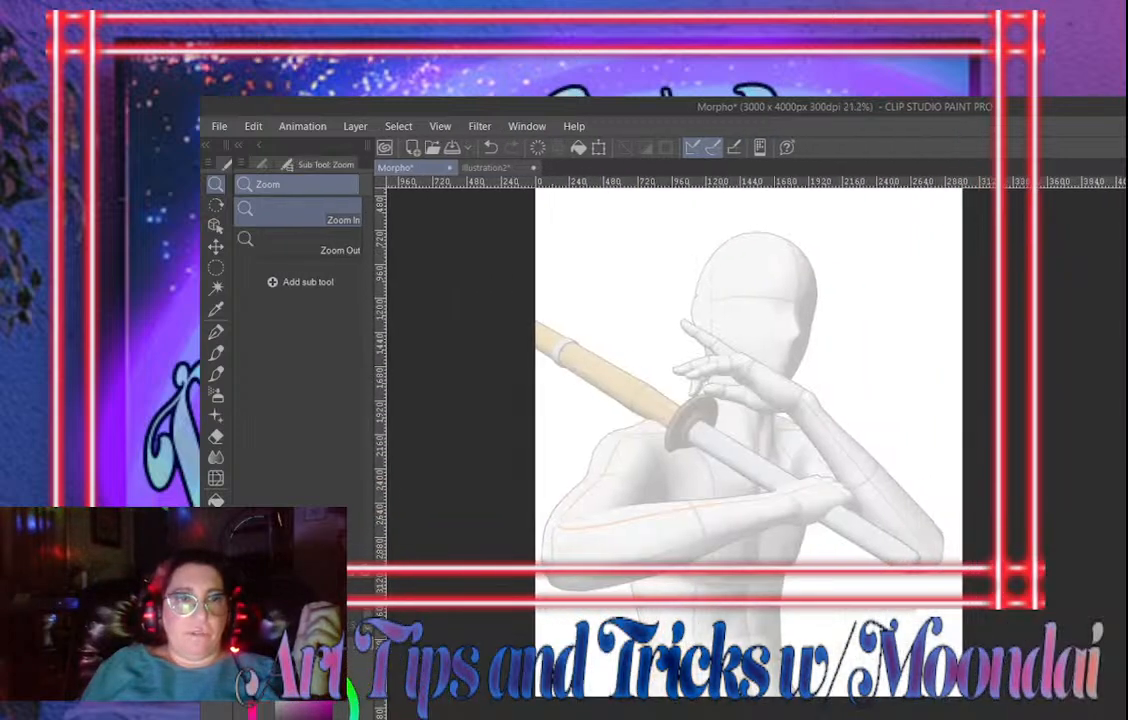
# Show the sub tools of the Blend, Liquify and Fill tools in turn
pyautogui.click(216, 457)
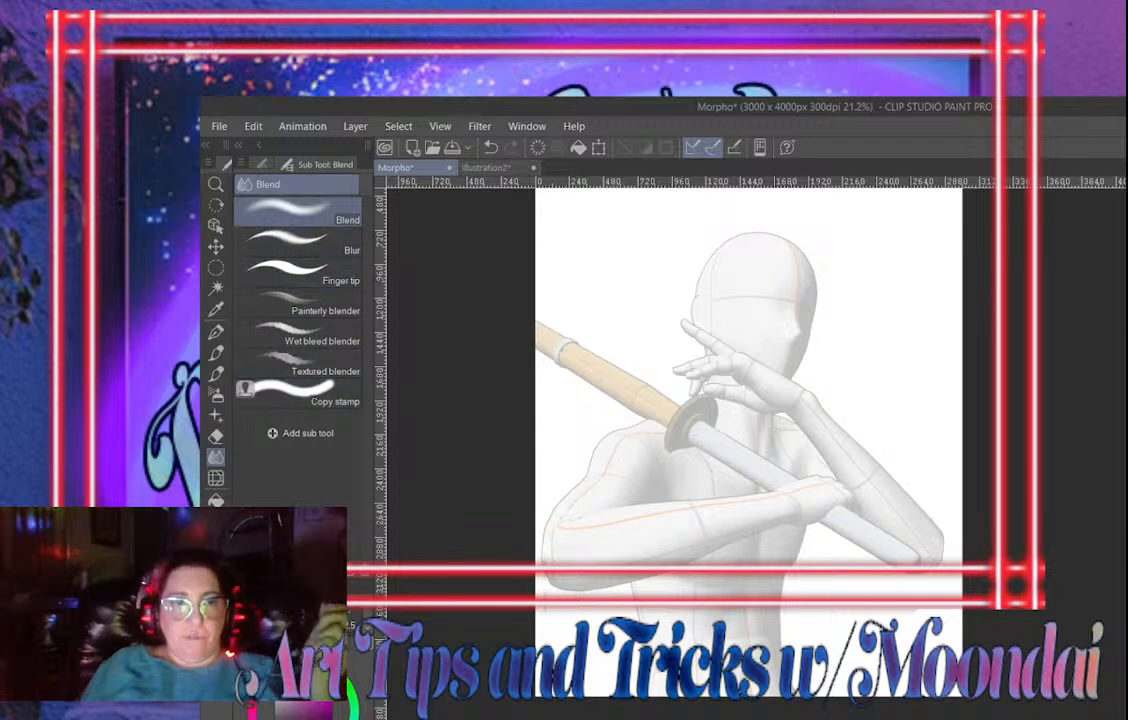
pyautogui.click(216, 478)
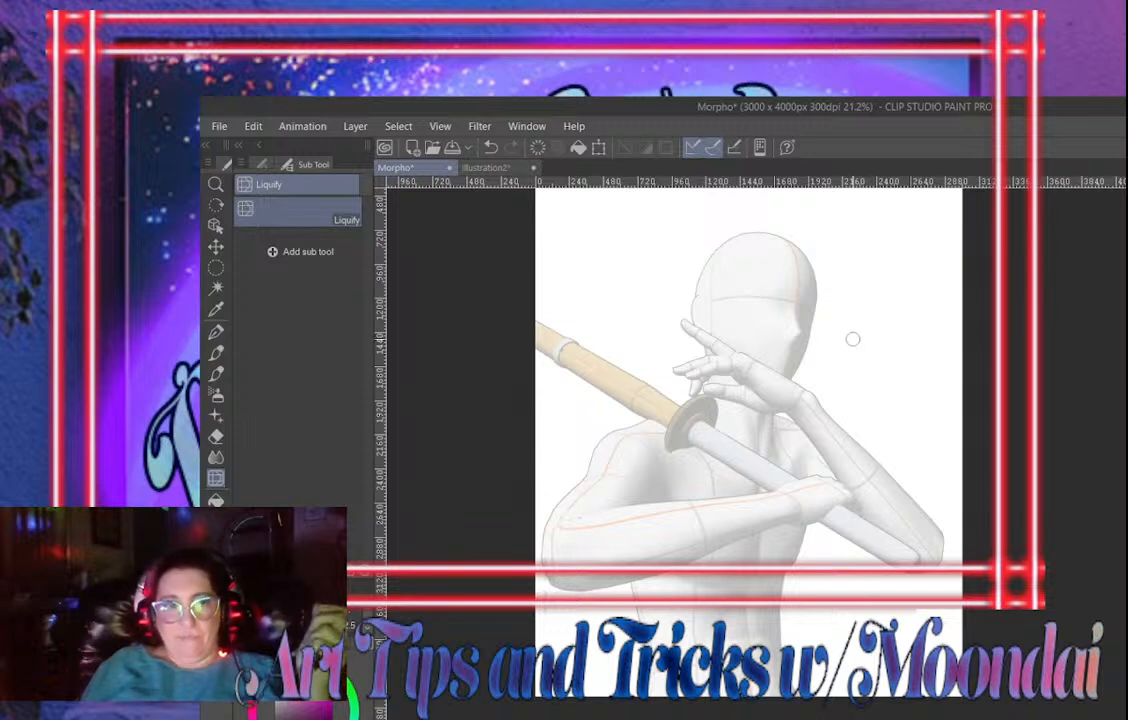
pyautogui.click(216, 500)
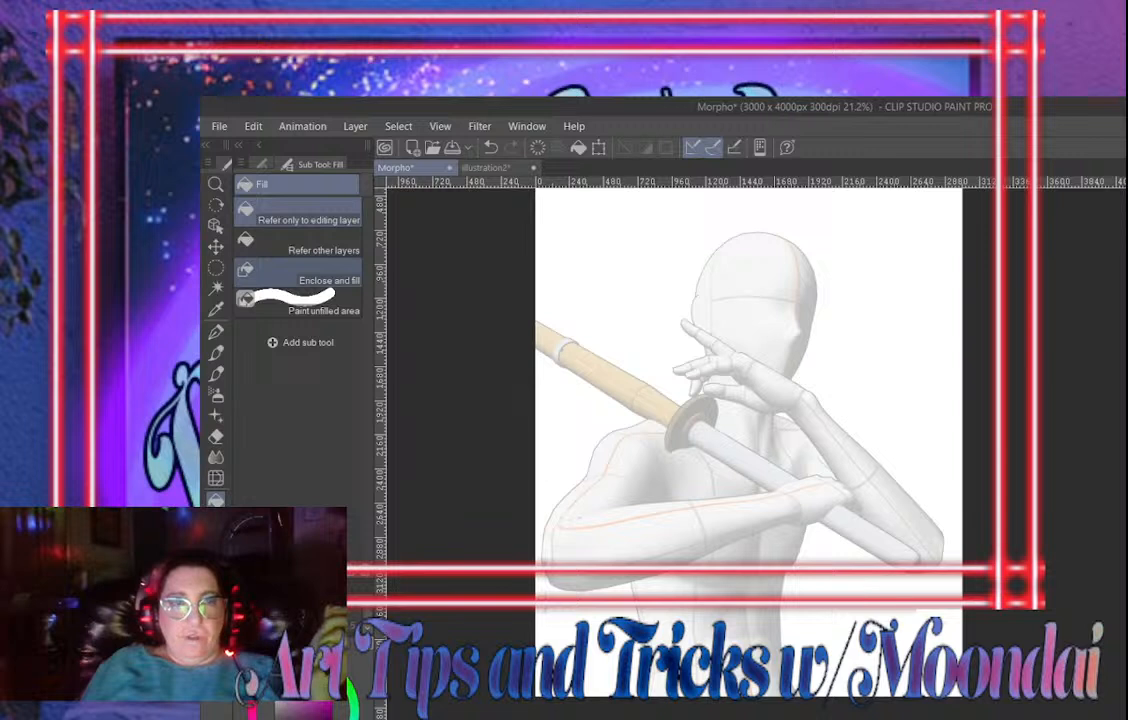
# Draw a closed dark circle over the figure's face and hand with the Mapping pen
pyautogui.click(216, 353)
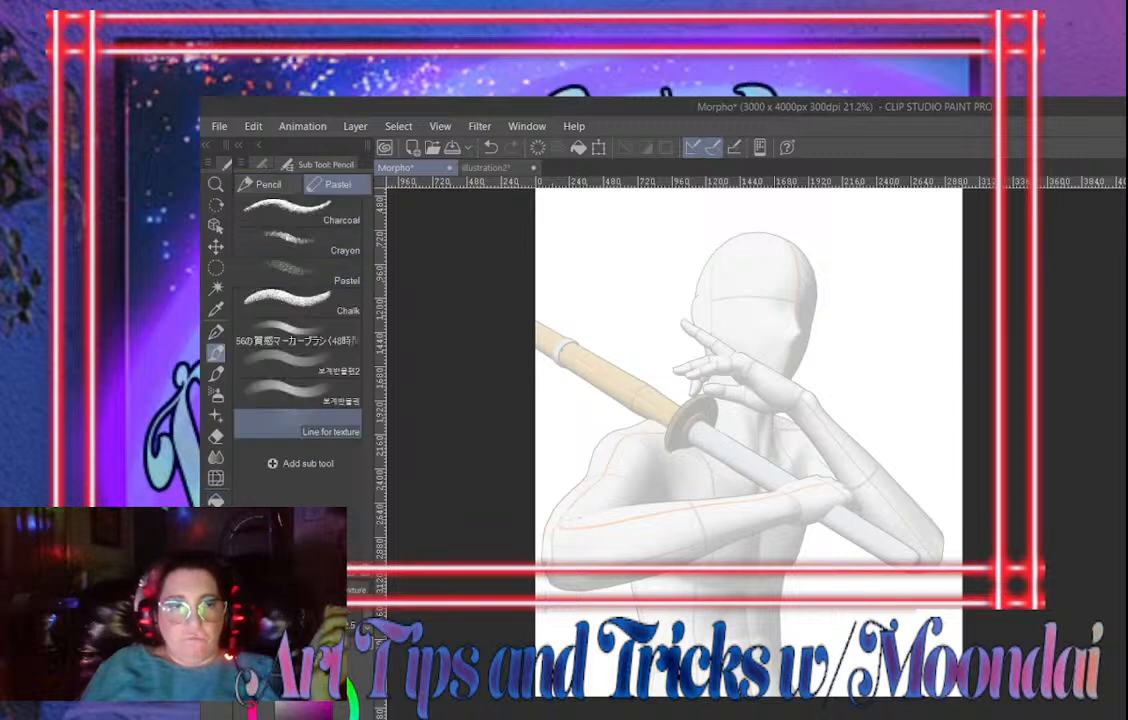
pyautogui.click(216, 332)
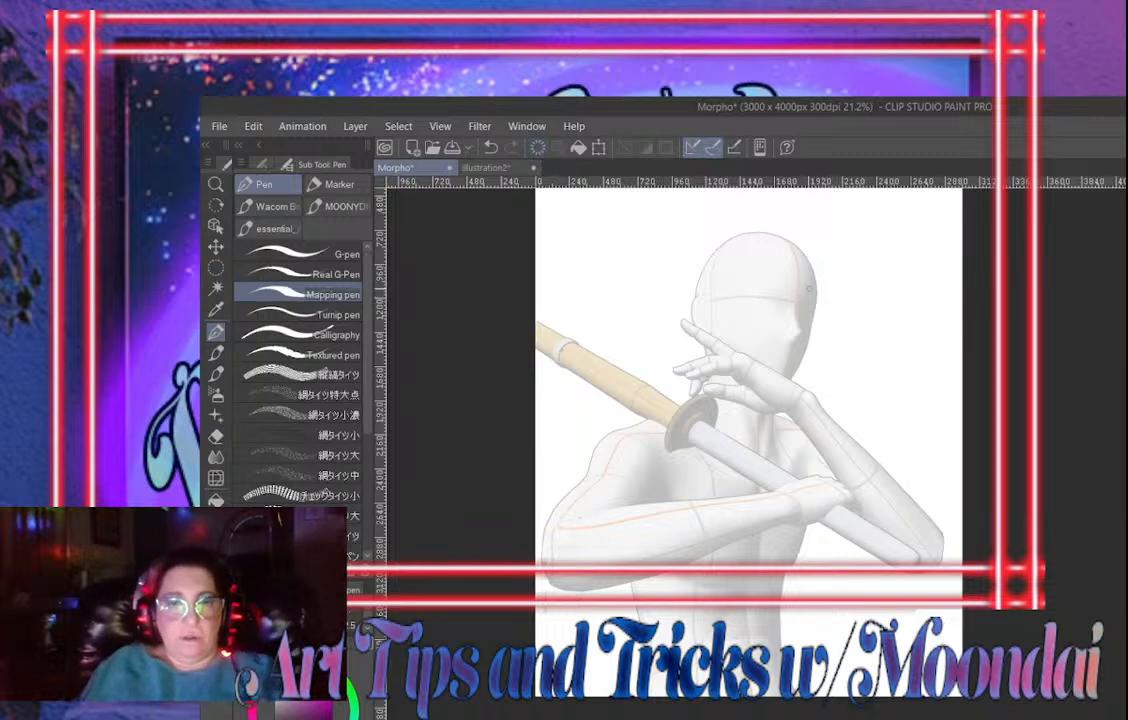
pyautogui.moveTo(768, 260)
pyautogui.mouseDown()
pyautogui.moveTo(683, 327)
pyautogui.moveTo(739, 429)
pyautogui.moveTo(823, 421)
pyautogui.moveTo(871, 337)
pyautogui.moveTo(864, 284)
pyautogui.moveTo(805, 262)
pyautogui.mouseUp()
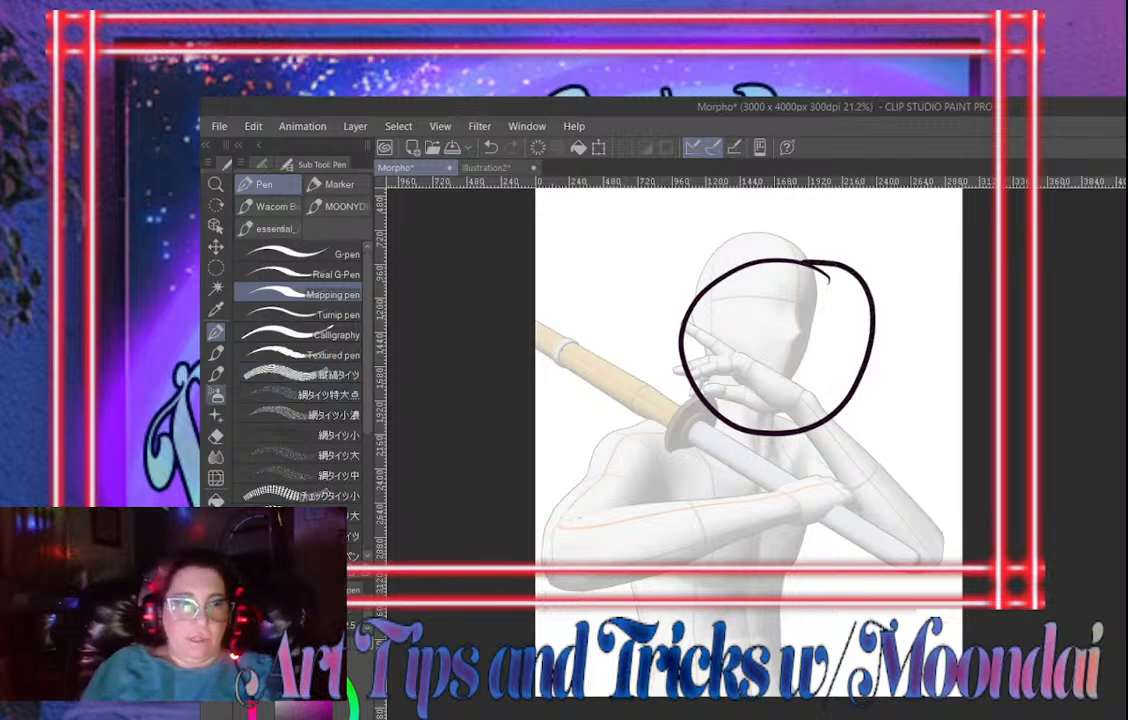
# Try filling the inside of the drawn circle with purple using Refer only to editing layer, and undo the fill
pyautogui.click(216, 500)
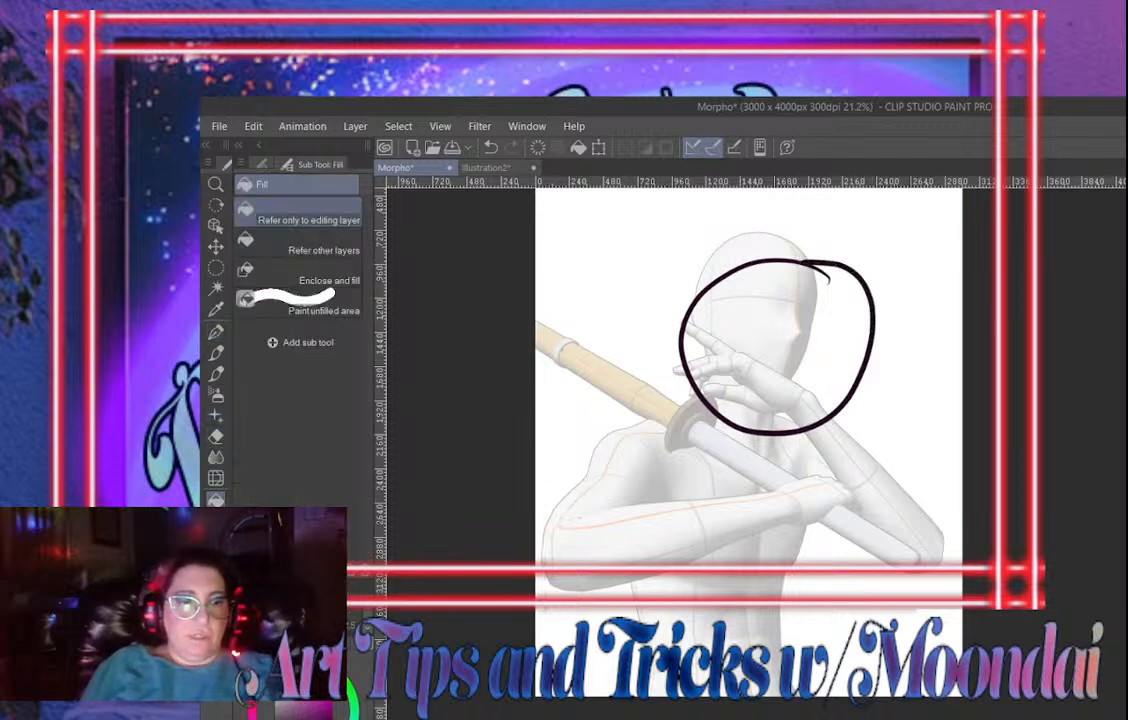
pyautogui.click(298, 273)
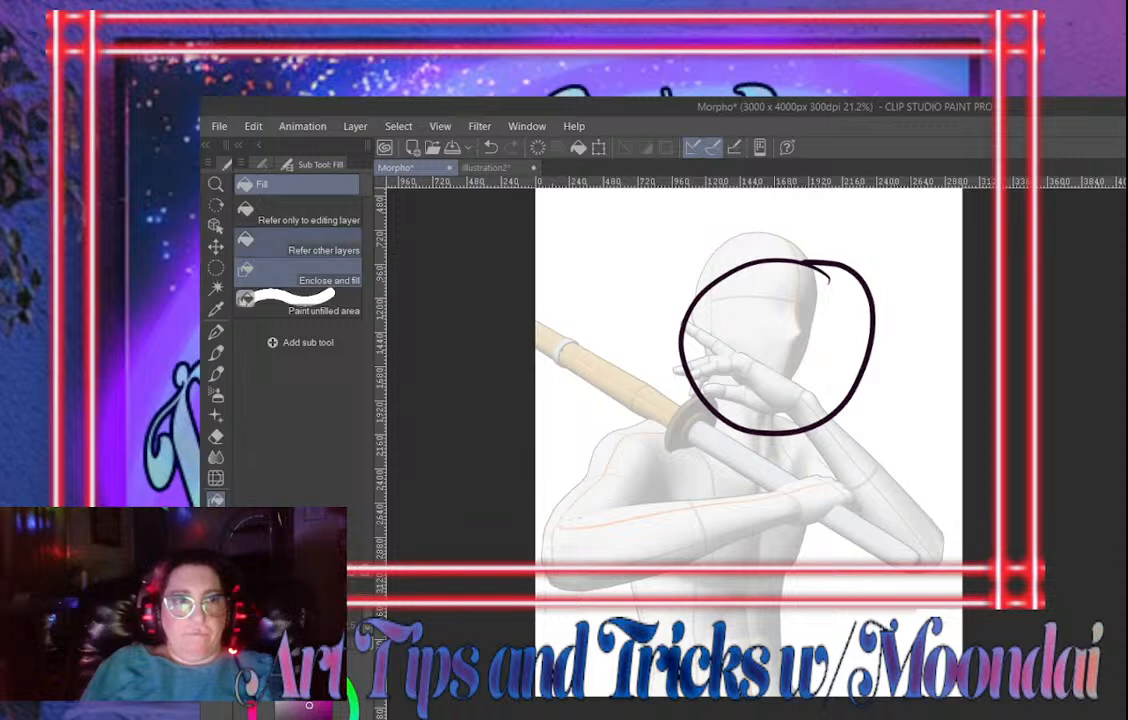
pyautogui.click(298, 212)
pyautogui.click(780, 340)
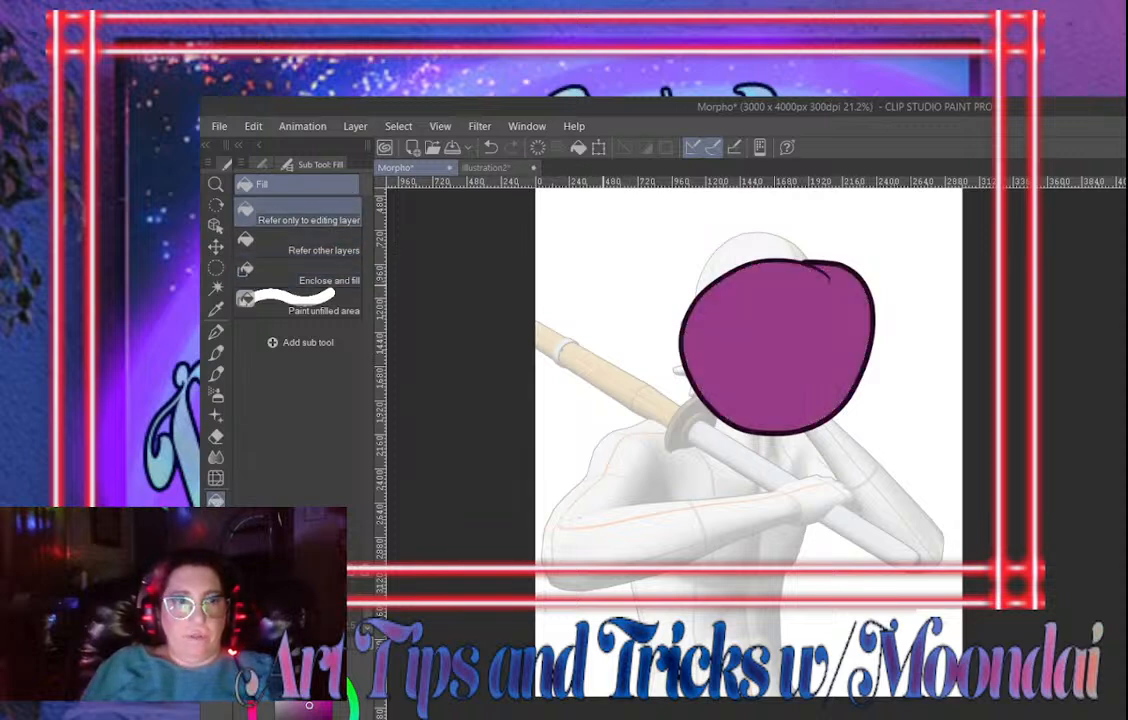
pyautogui.hotkey('ctrl', 'z')
# Try Enclose and fill over the circled face, the sword handle and the shoulder area, undoing each attempt
pyautogui.click(298, 273)
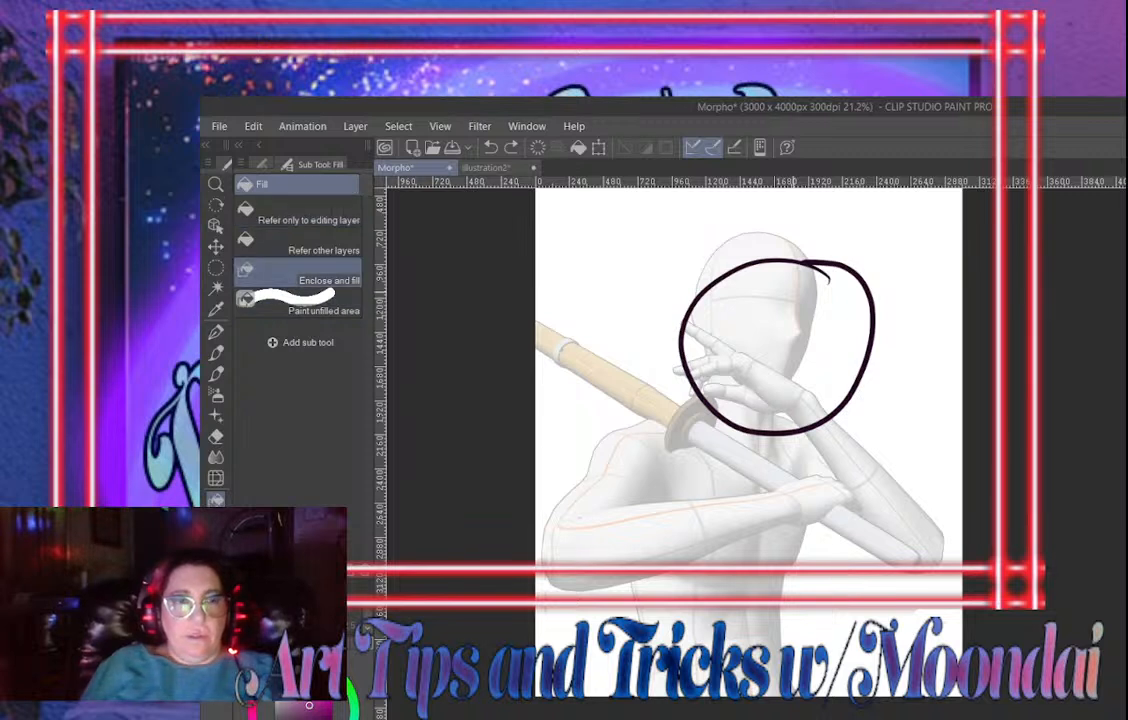
pyautogui.moveTo(777, 260)
pyautogui.mouseDown()
pyautogui.moveTo(695, 289)
pyautogui.moveTo(759, 431)
pyautogui.moveTo(804, 262)
pyautogui.moveTo(790, 258)
pyautogui.mouseUp()
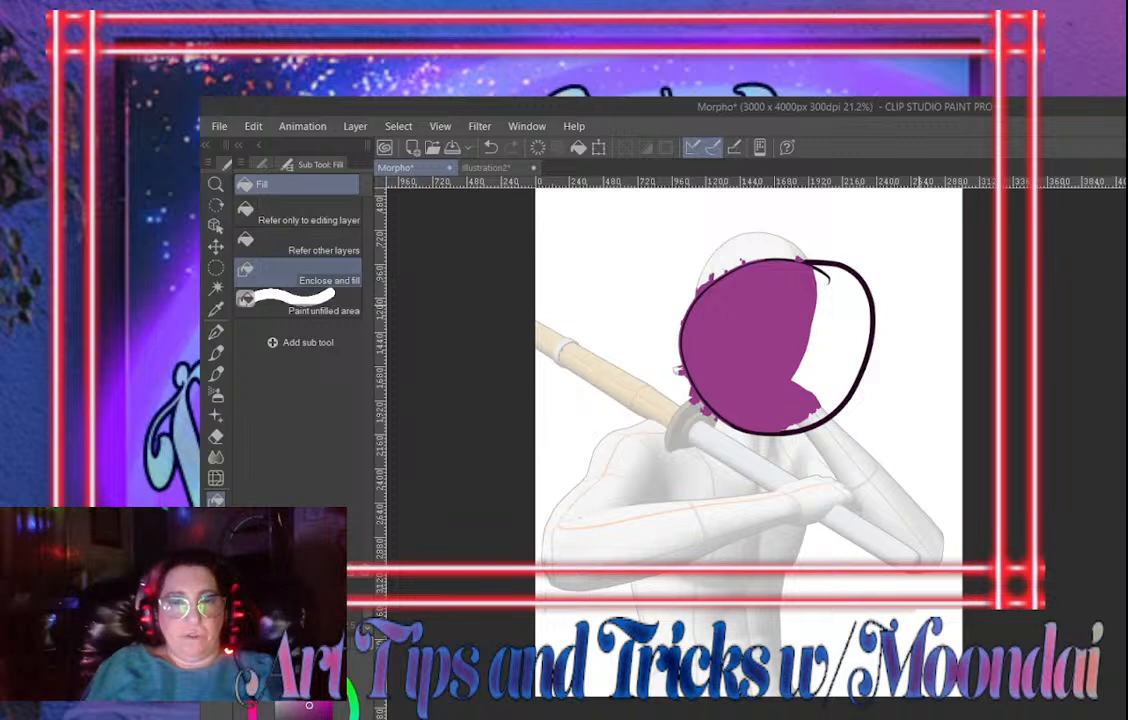
pyautogui.hotkey('ctrl', 'z')
pyautogui.moveTo(645, 351); pyautogui.dragTo(628, 347)
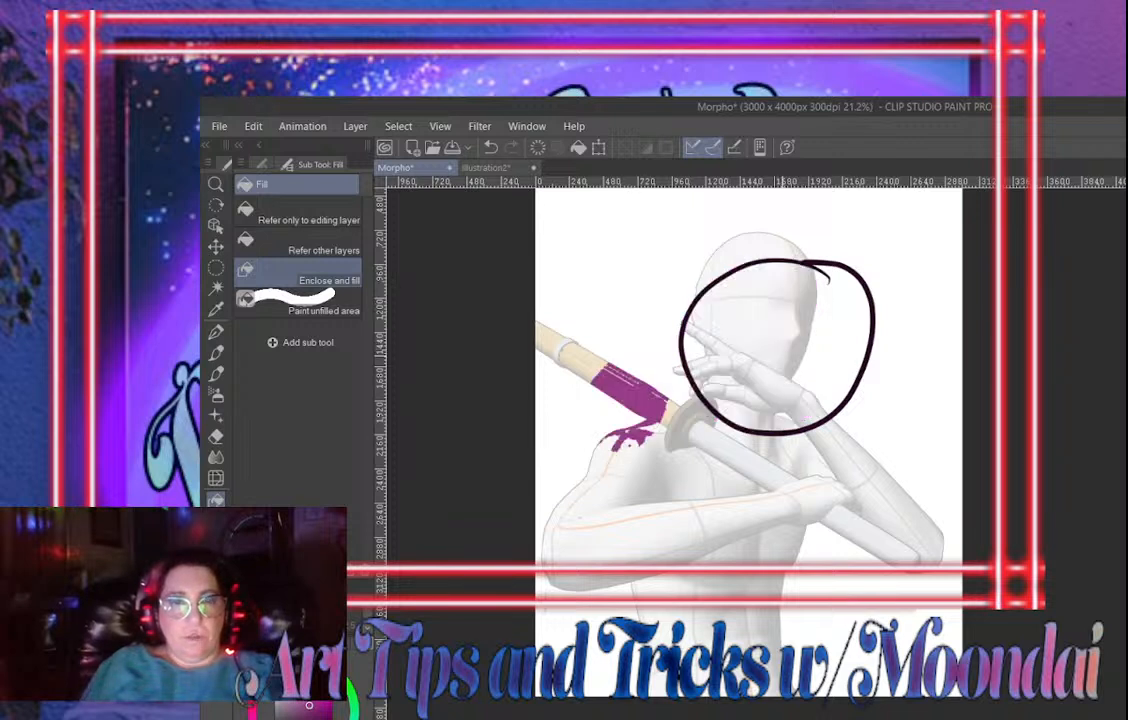
pyautogui.hotkey('ctrl', 'z')
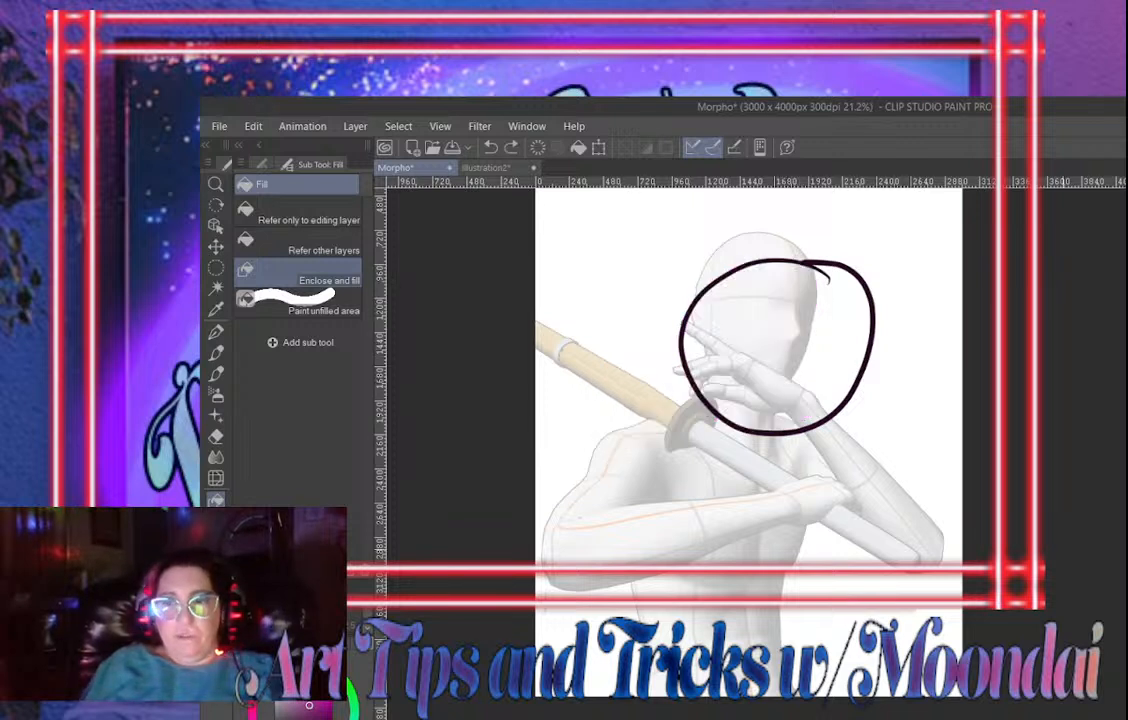
pyautogui.moveTo(620, 401)
pyautogui.mouseDown()
pyautogui.moveTo(760, 516)
pyautogui.moveTo(638, 403)
pyautogui.mouseUp()
pyautogui.hotkey('ctrl', 'z')
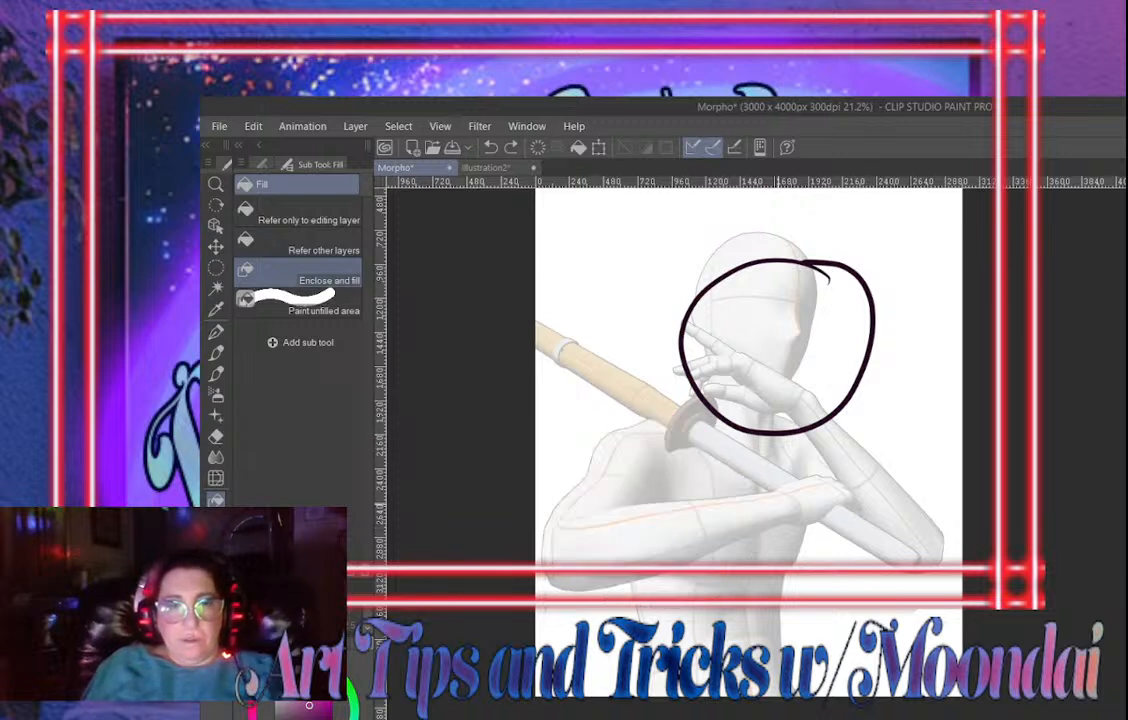
# Try Enclose and fill around the whole drawn circle, undo it, and brush across the circle with Paint unfilled area
pyautogui.moveTo(817, 261)
pyautogui.mouseDown()
pyautogui.moveTo(730, 259)
pyautogui.moveTo(694, 414)
pyautogui.moveTo(846, 268)
pyautogui.moveTo(826, 259)
pyautogui.mouseUp()
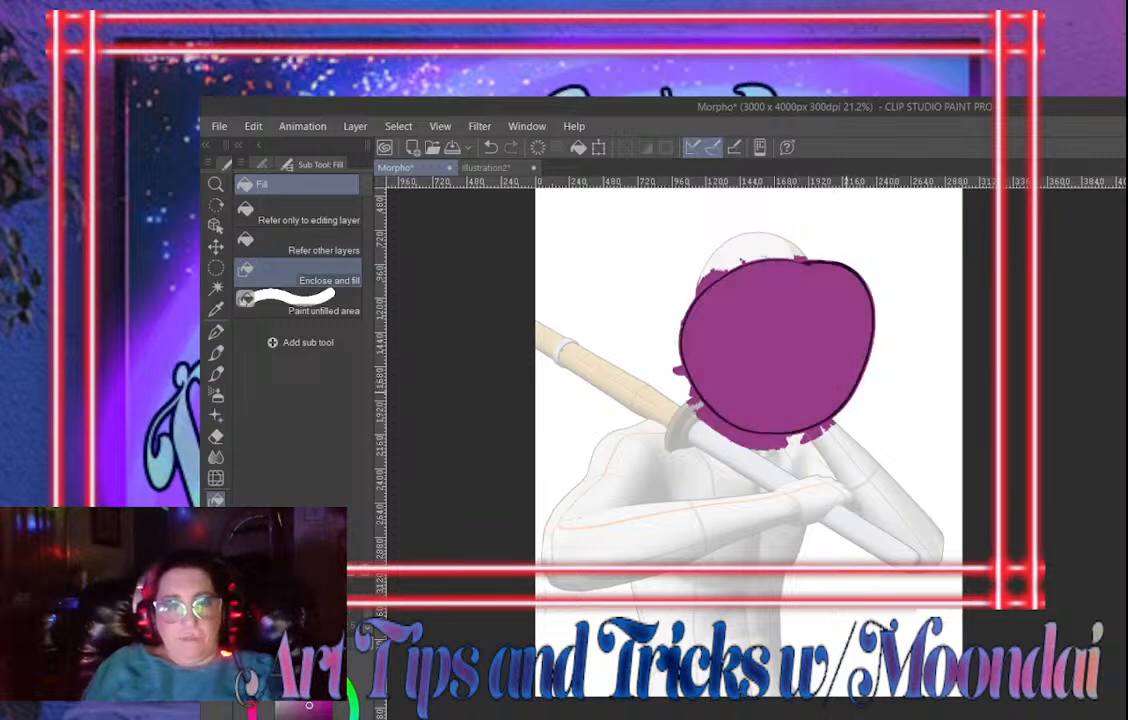
pyautogui.hotkey('ctrl', 'z')
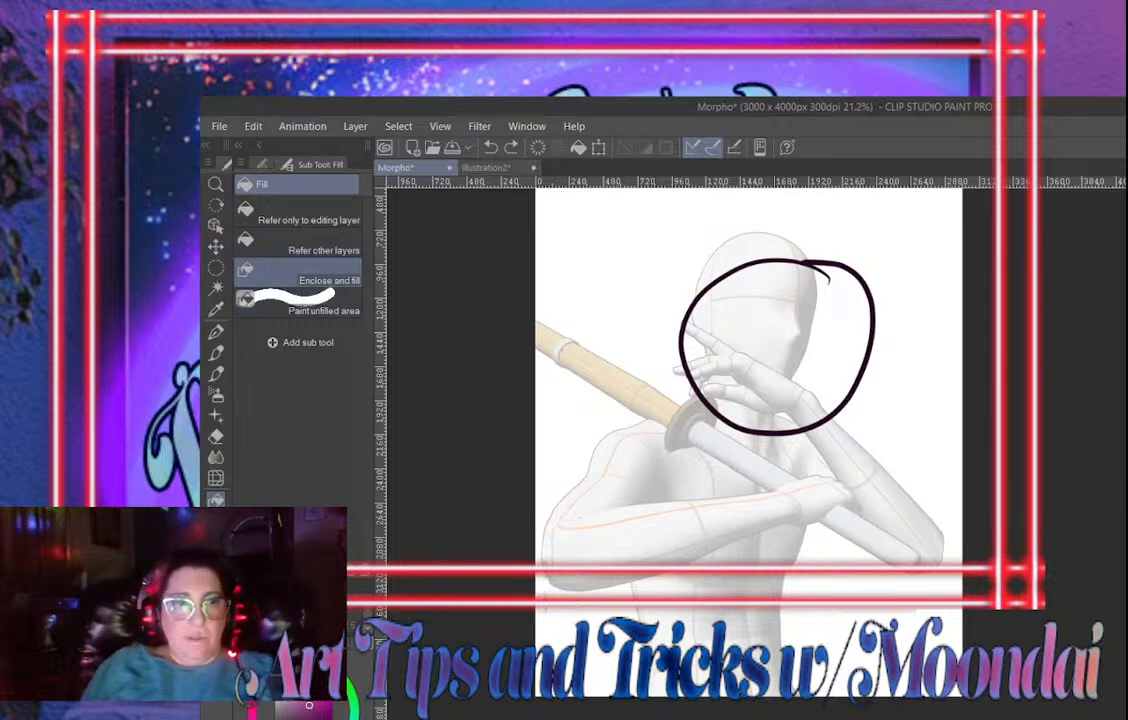
pyautogui.click(310, 302)
pyautogui.moveTo(755, 326)
pyautogui.mouseDown()
pyautogui.moveTo(656, 340)
pyautogui.moveTo(660, 373)
pyautogui.moveTo(706, 385)
pyautogui.moveTo(733, 413)
pyautogui.moveTo(833, 433)
pyautogui.moveTo(882, 379)
pyautogui.mouseUp()
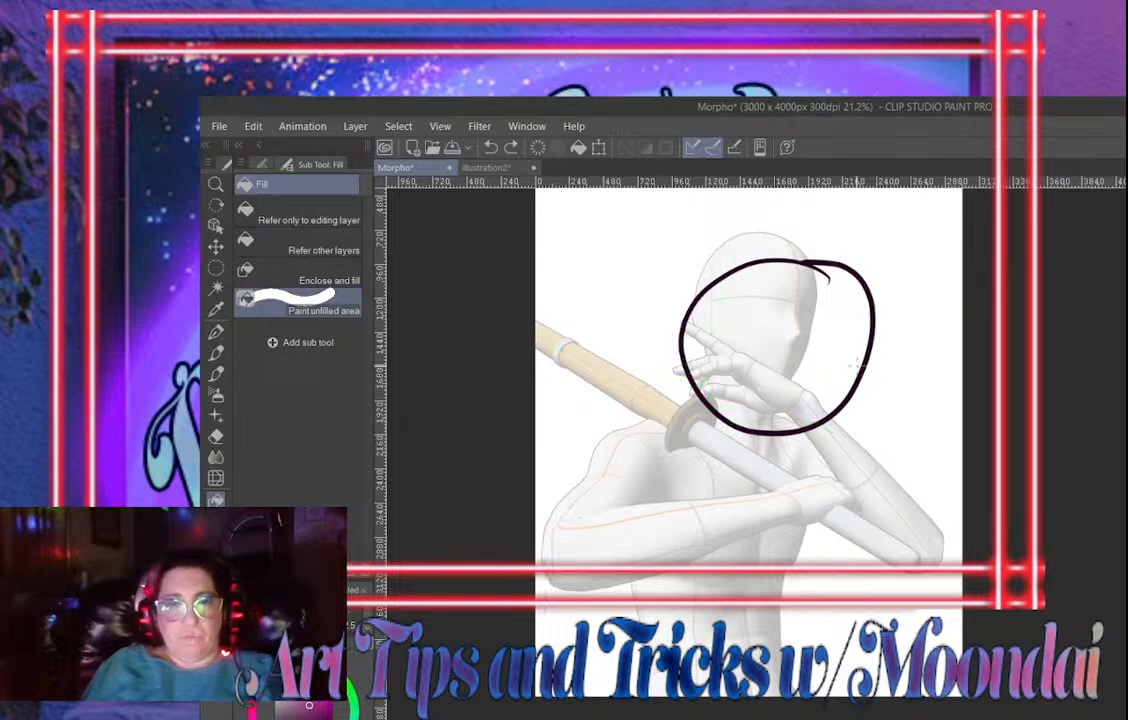
# Browse the gradient presets, and try a freeform Normal paint gradient on the background beside the head, undoing it
pyautogui.click(216, 520)
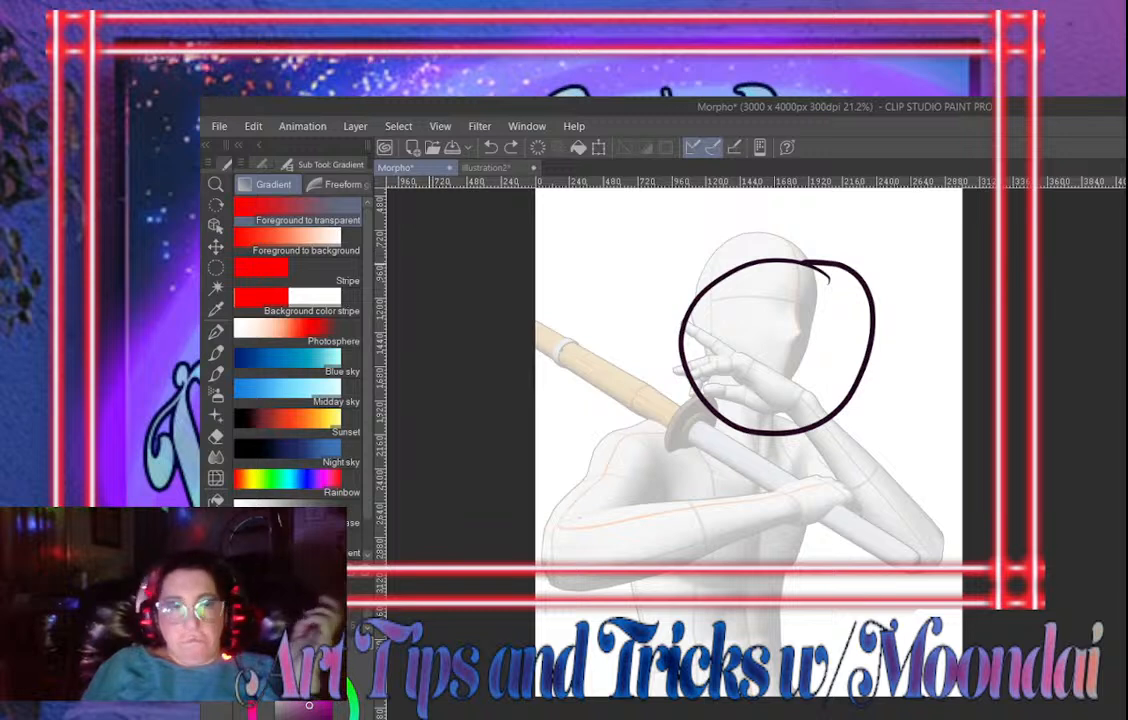
pyautogui.scroll(-1, 287, 340)
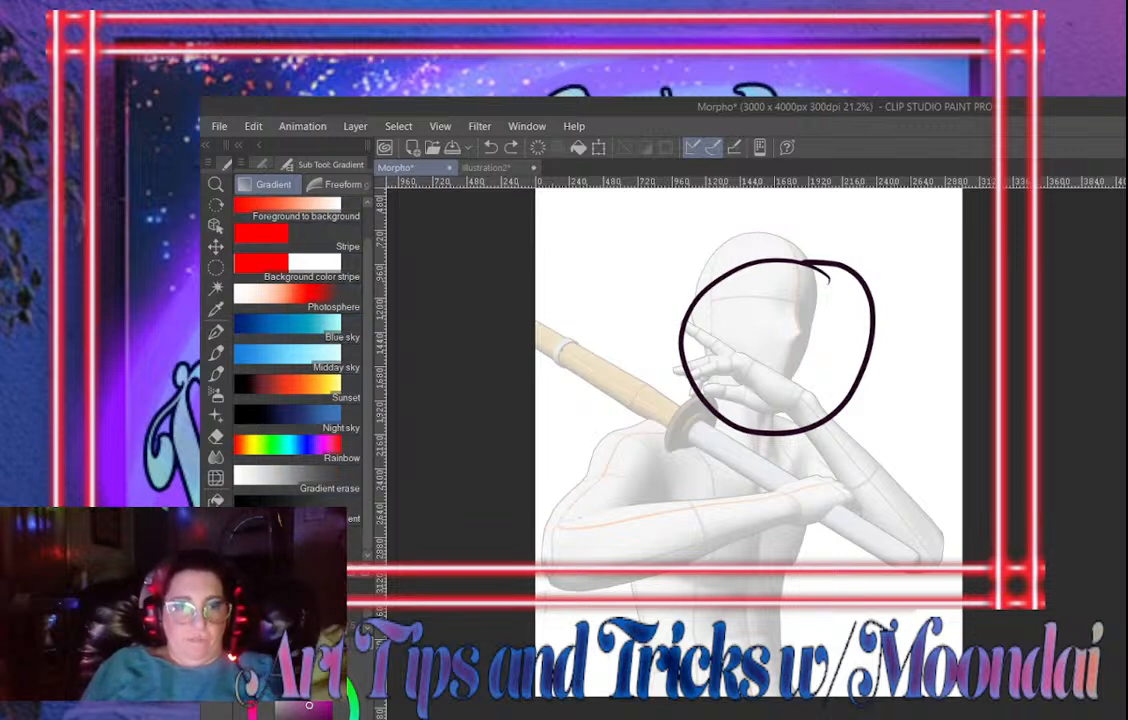
pyautogui.click(337, 184)
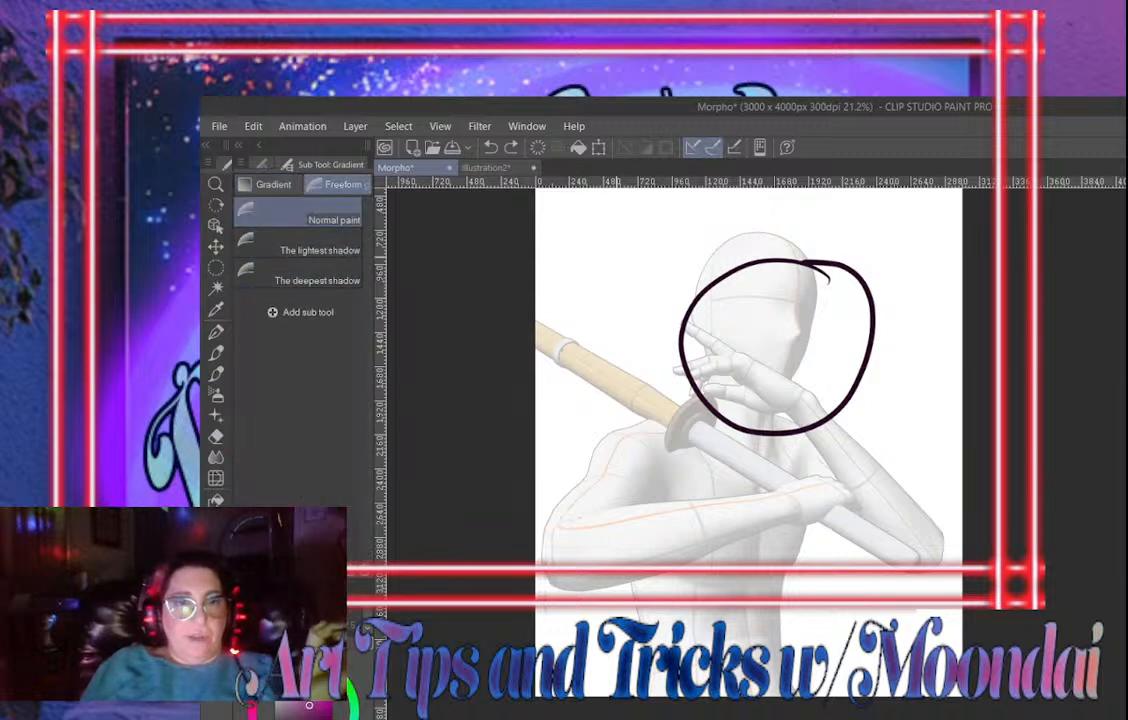
pyautogui.click(620, 262)
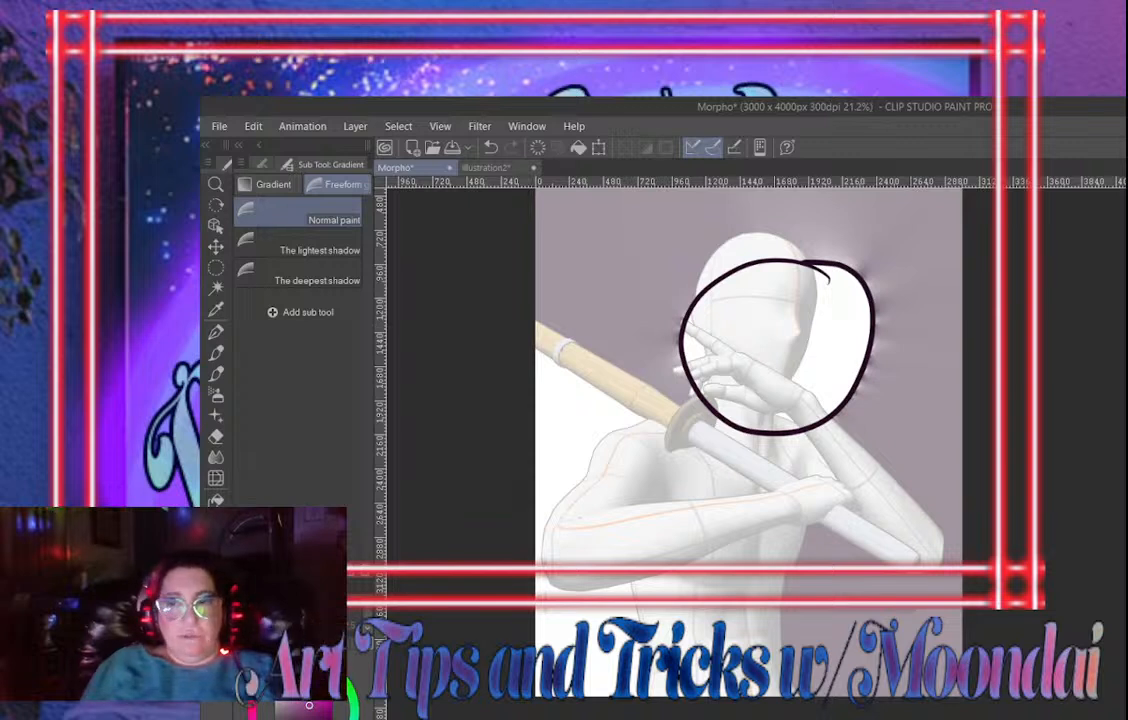
pyautogui.hotkey('ctrl', 'z')
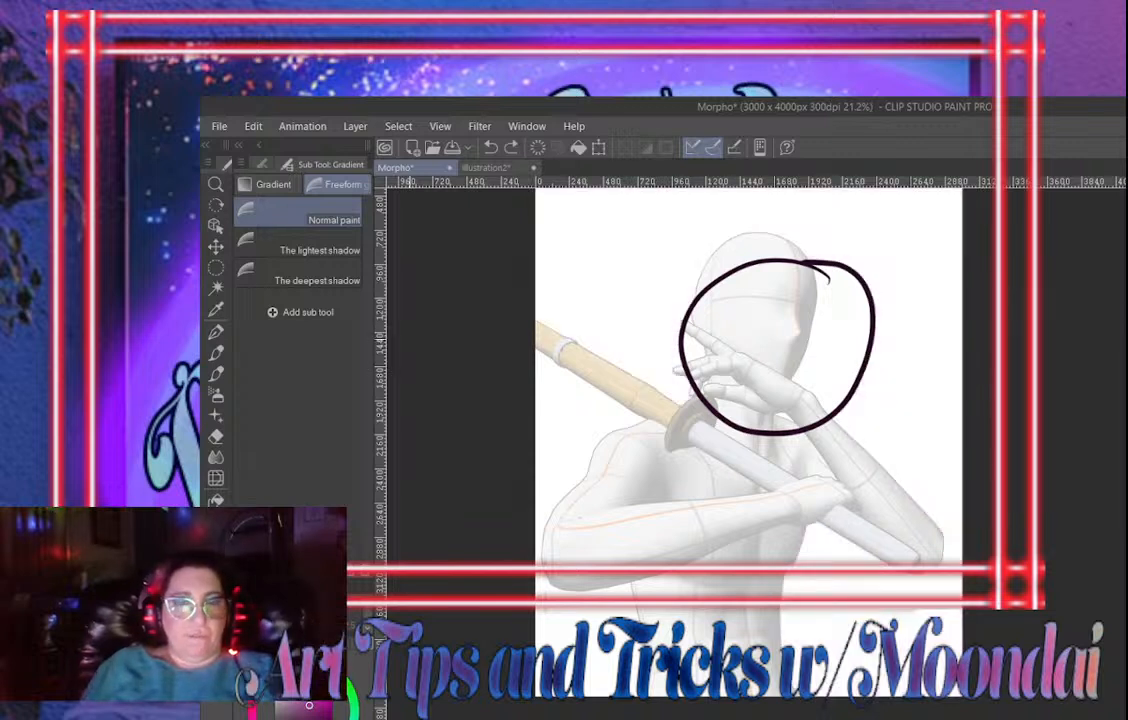
# Try The lightest shadow freeform gradient on the blank background beside the head, and undo it
pyautogui.click(318, 249)
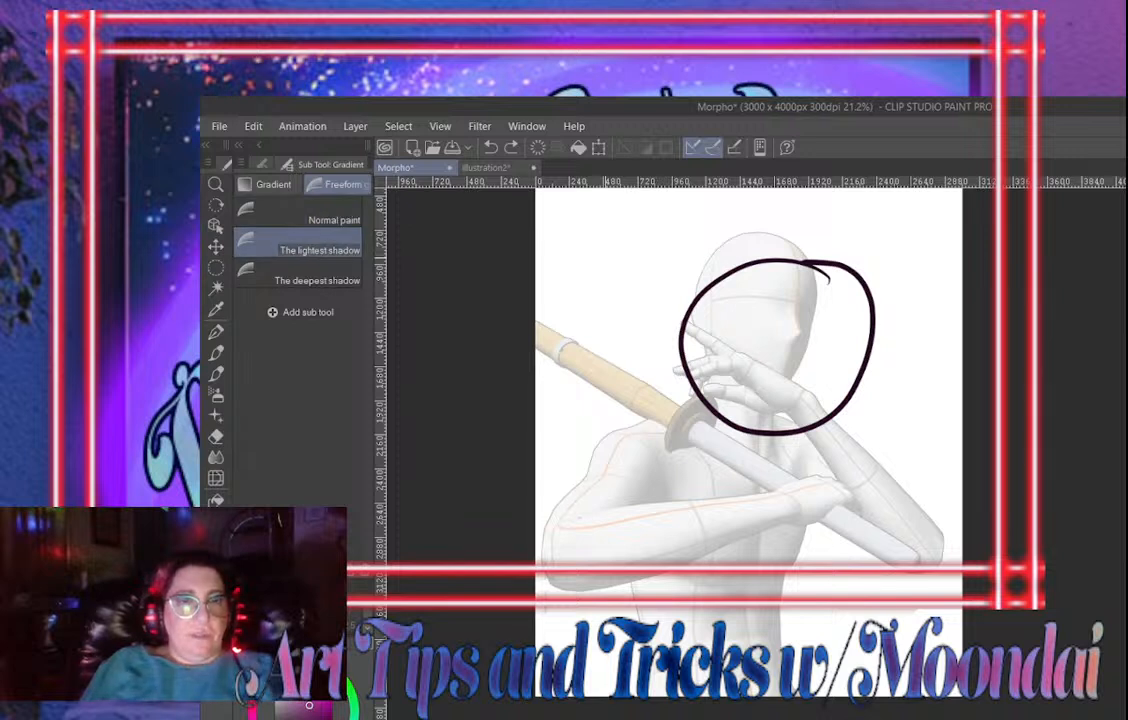
pyautogui.click(605, 258)
pyautogui.hotkey('ctrl', 'z')
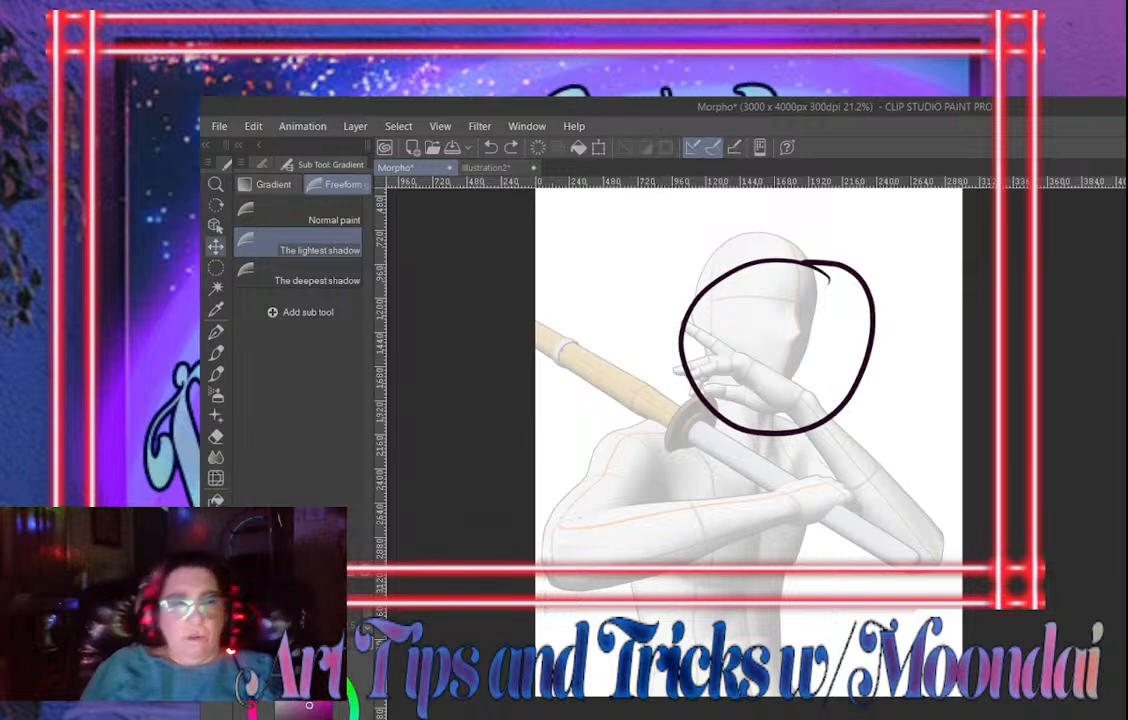
# Try Scattered speed lines along a bent path running diagonally down from beside the head to the wrist, and undo them
pyautogui.press('u')
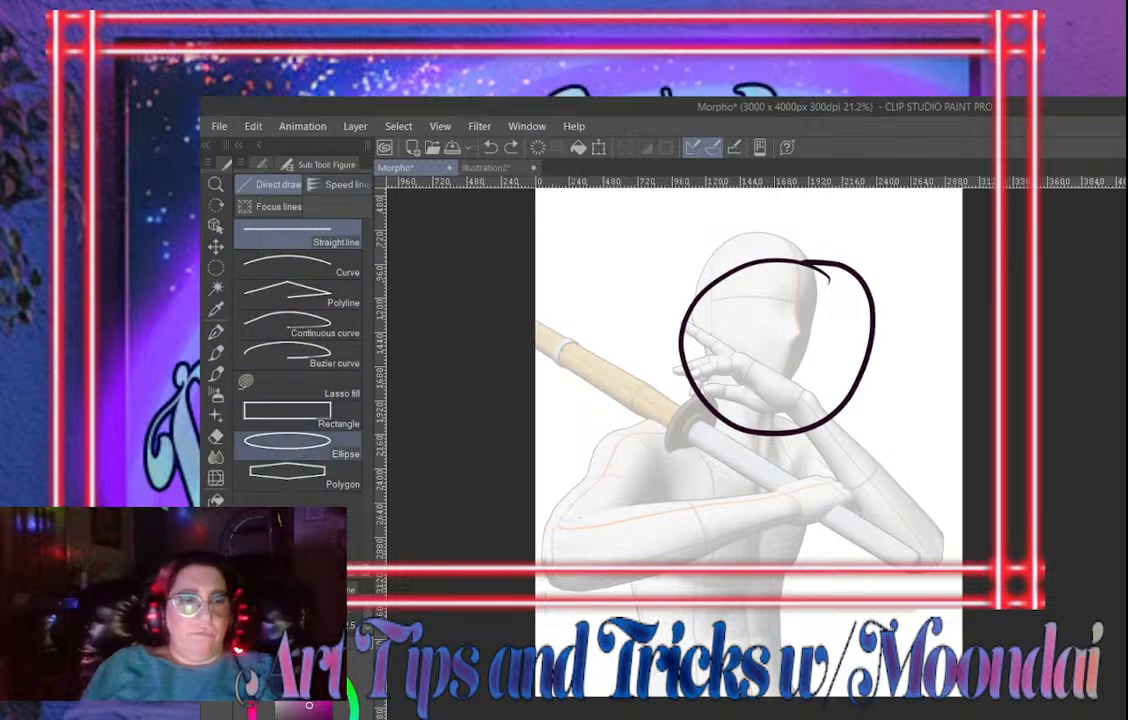
pyautogui.click(340, 184)
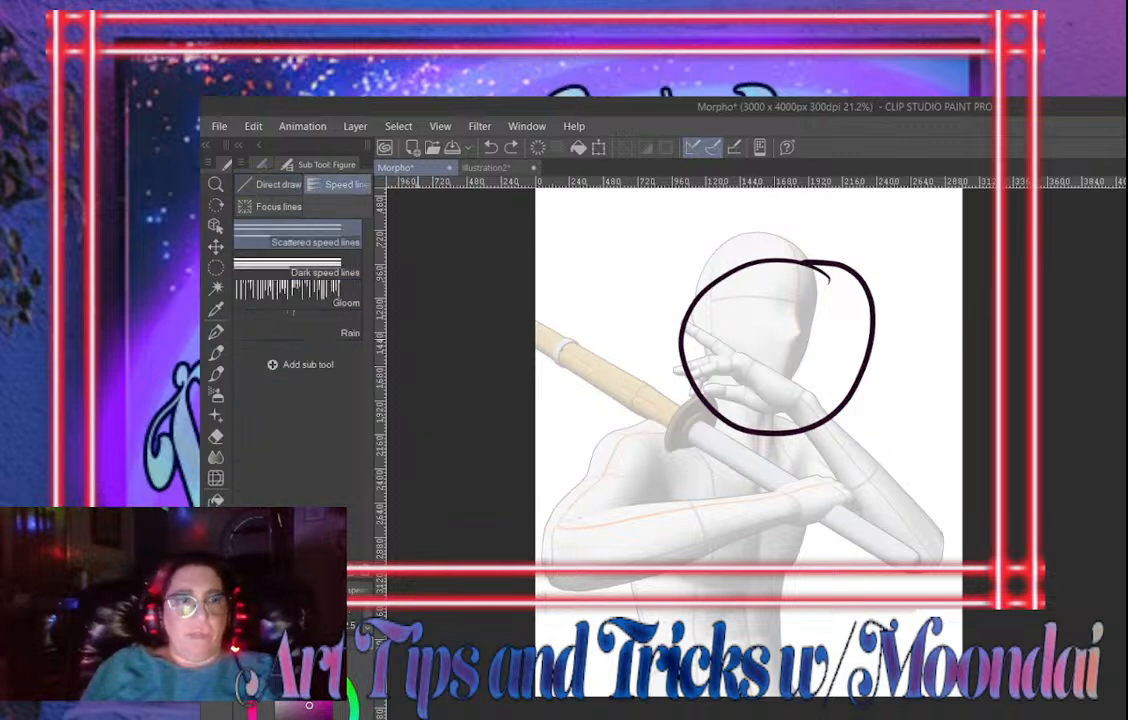
pyautogui.click(586, 276)
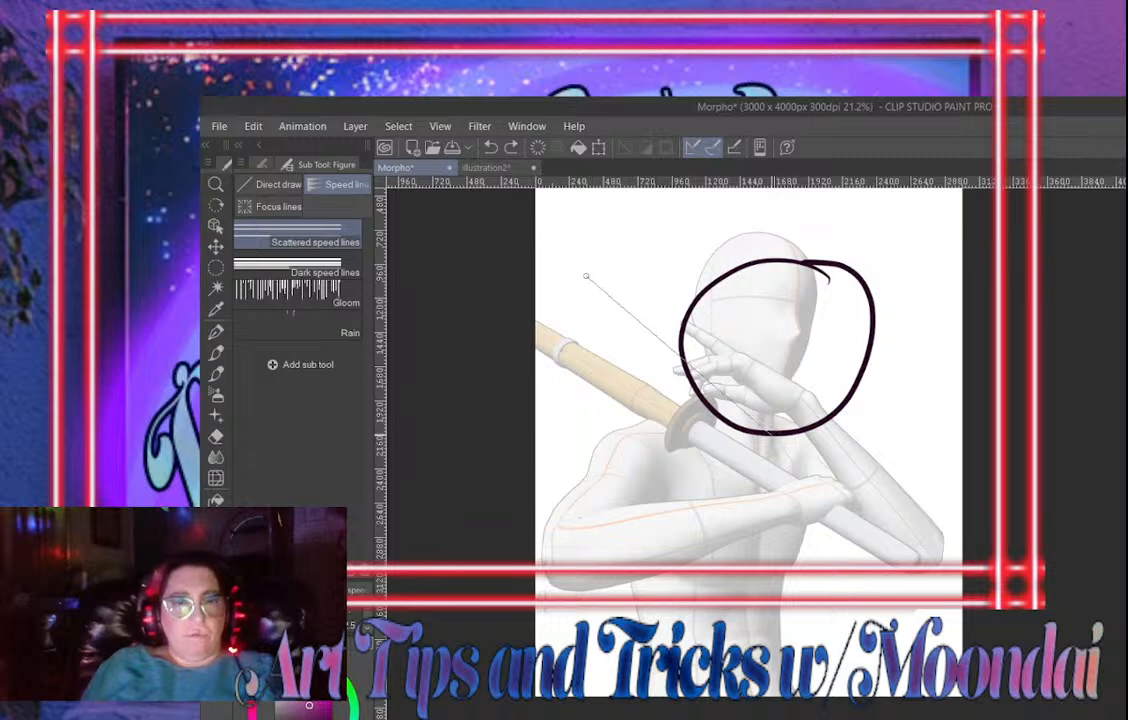
pyautogui.click(751, 394)
pyautogui.click(838, 509)
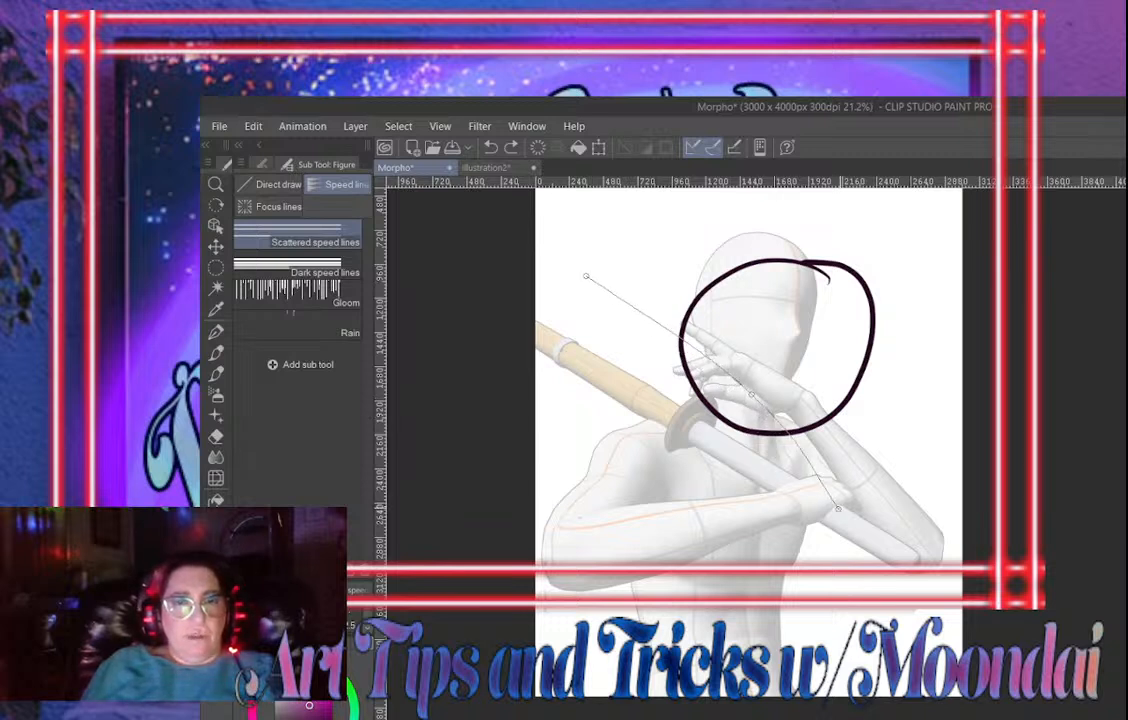
pyautogui.click(838, 509)
pyautogui.hotkey('ctrl', 'z')
# Try Gloom lines along a straight diagonal from beside the head down to the wrist, and undo them
pyautogui.click(298, 297)
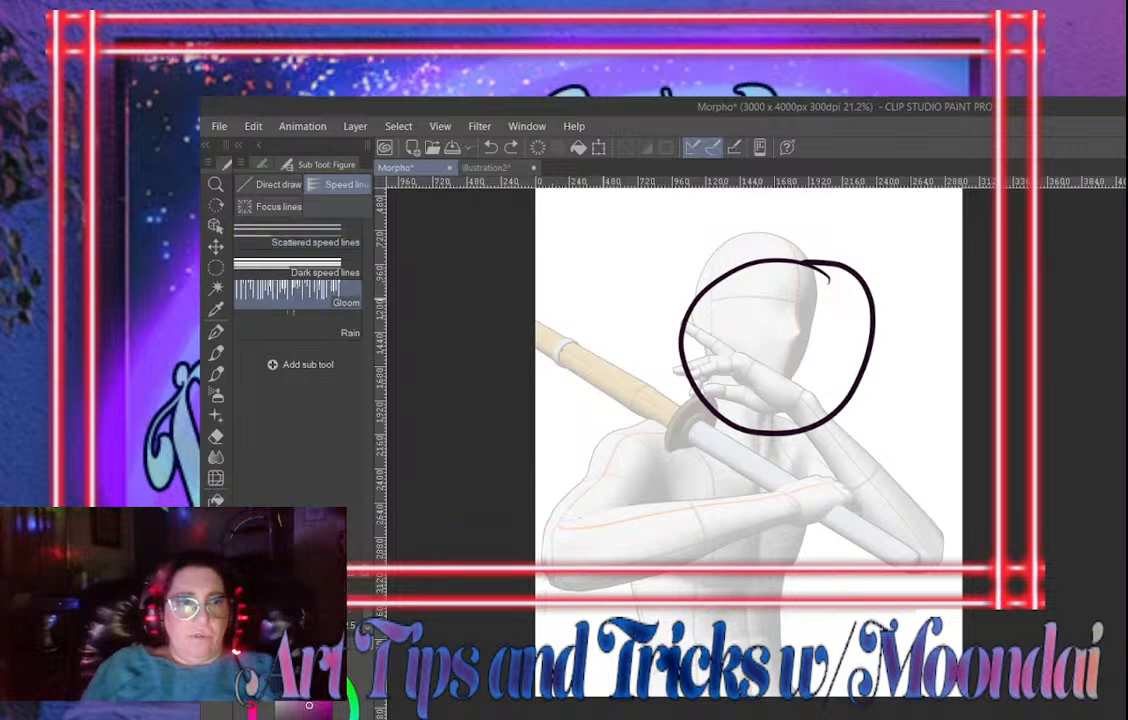
pyautogui.click(571, 267)
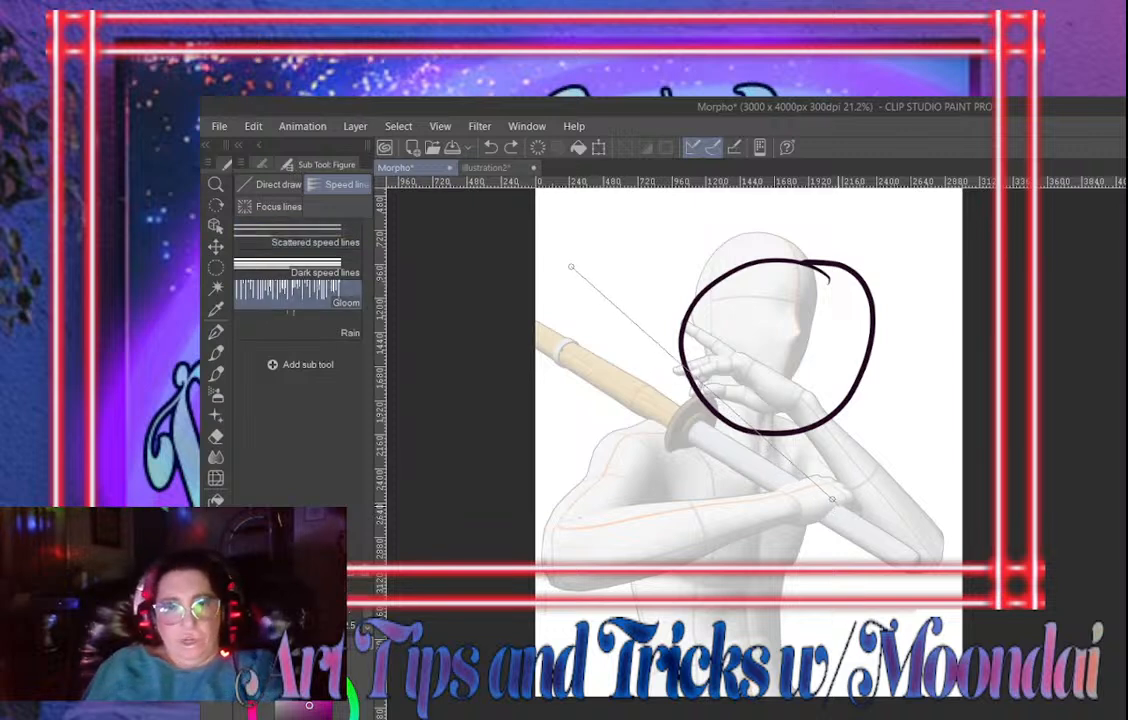
pyautogui.click(832, 498)
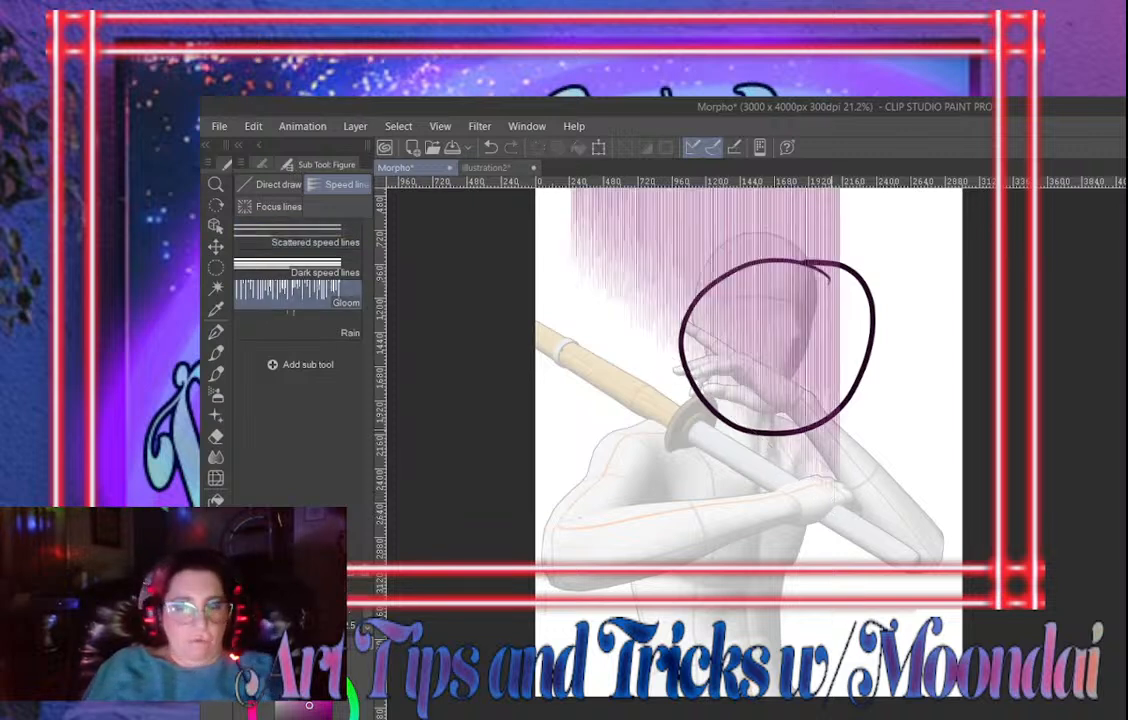
pyautogui.hotkey('ctrl', 'z')
# Try Scattered focus lines radiating outward from an ellipse centred on the face and hands, and undo them
pyautogui.click(278, 206)
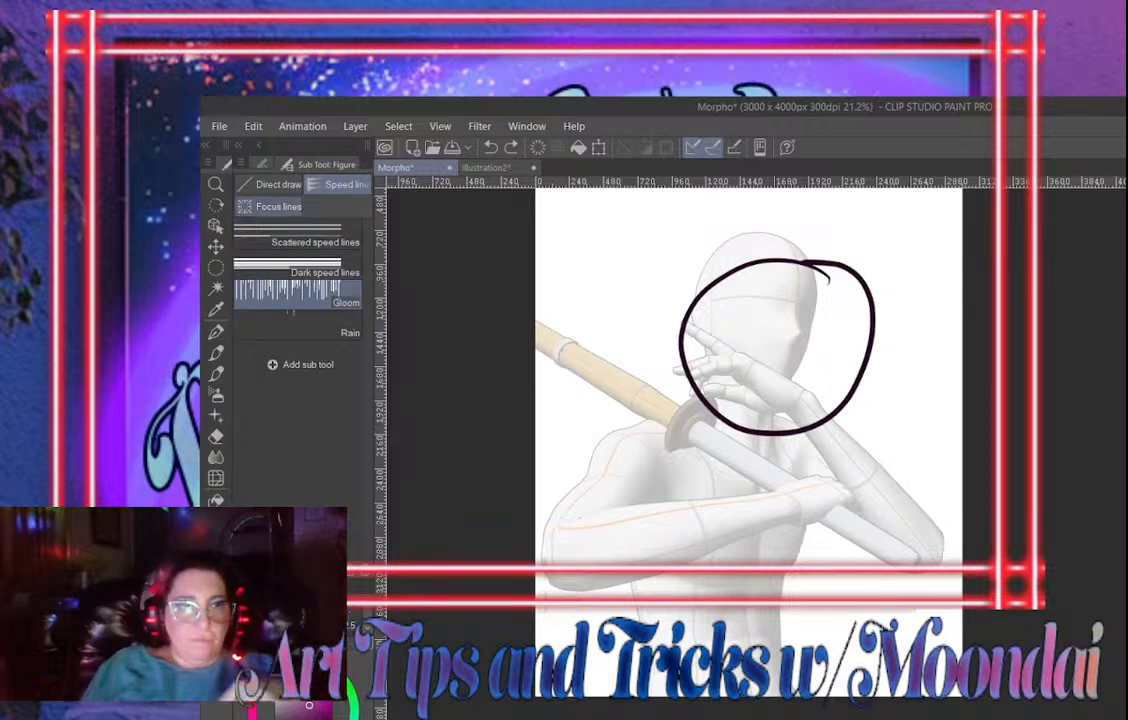
pyautogui.moveTo(741, 355); pyautogui.dragTo(956, 372)
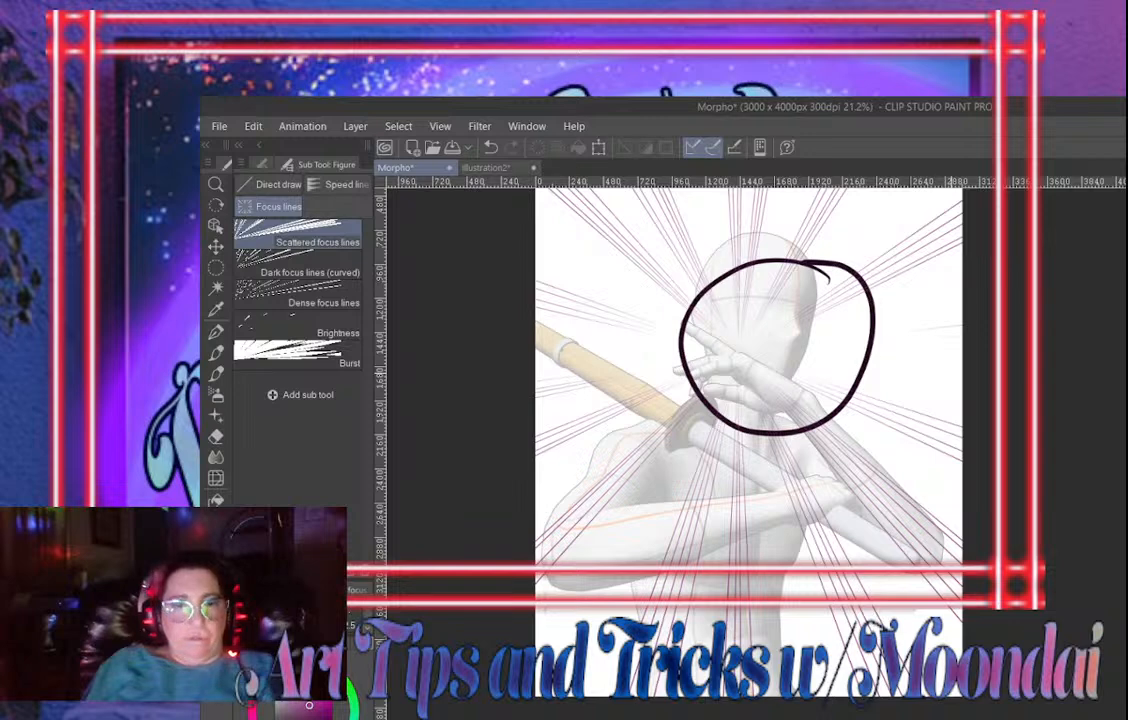
pyautogui.hotkey('ctrl', 'z')
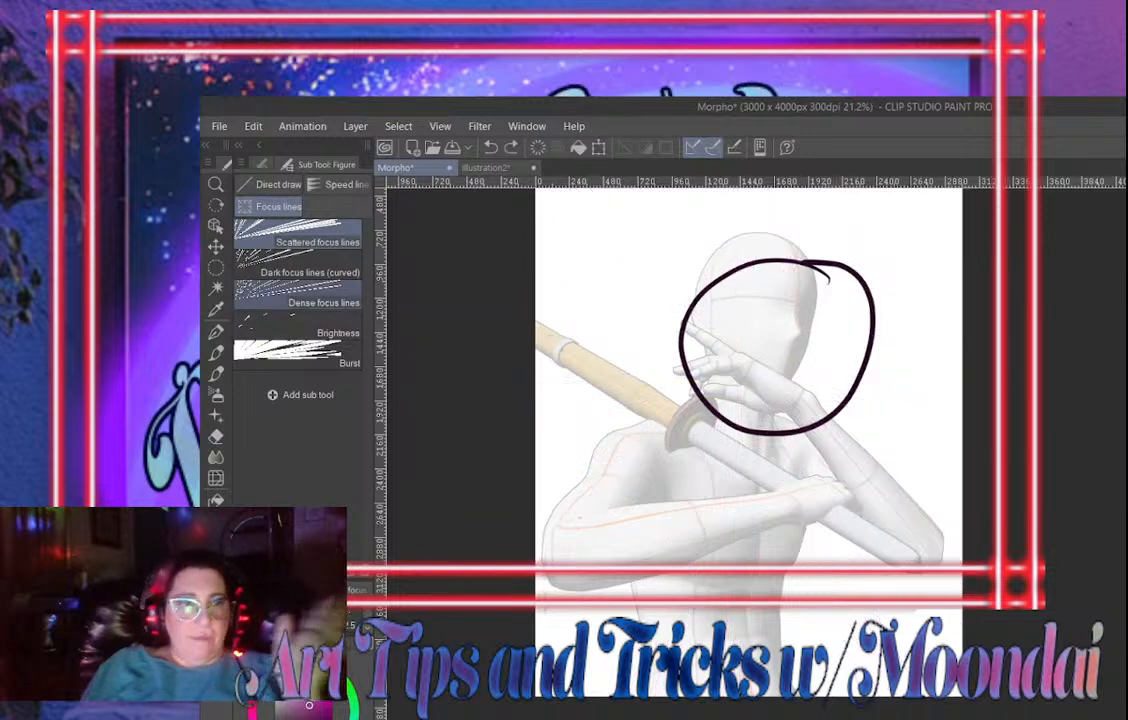
# Look over the frame-cutting sub tools, and try a Rectangle frame over the sword handle and hands, undoing it
pyautogui.press('u')
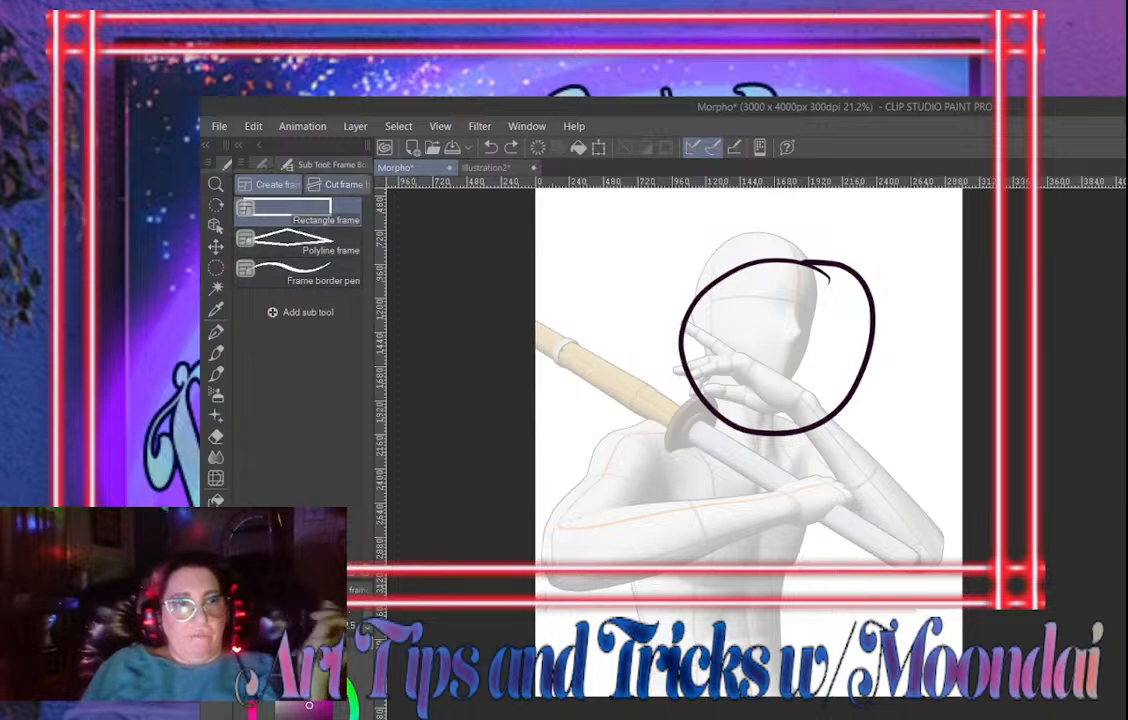
pyautogui.click(338, 184)
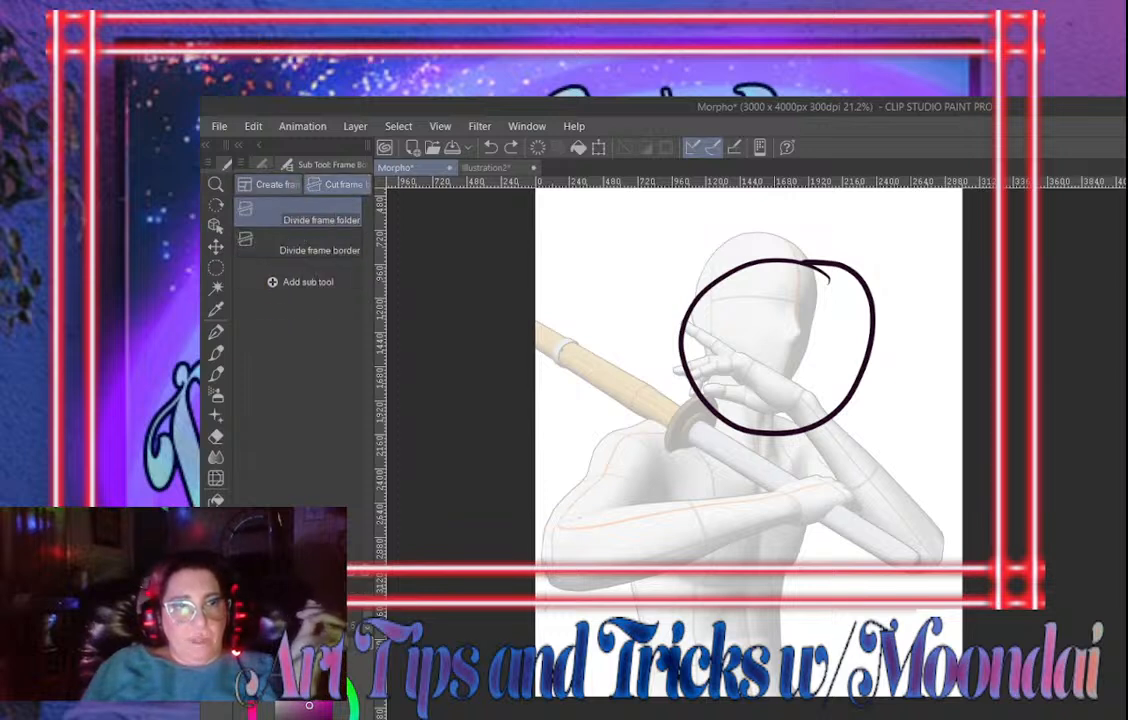
pyautogui.click(270, 184)
pyautogui.moveTo(578, 288); pyautogui.dragTo(744, 410)
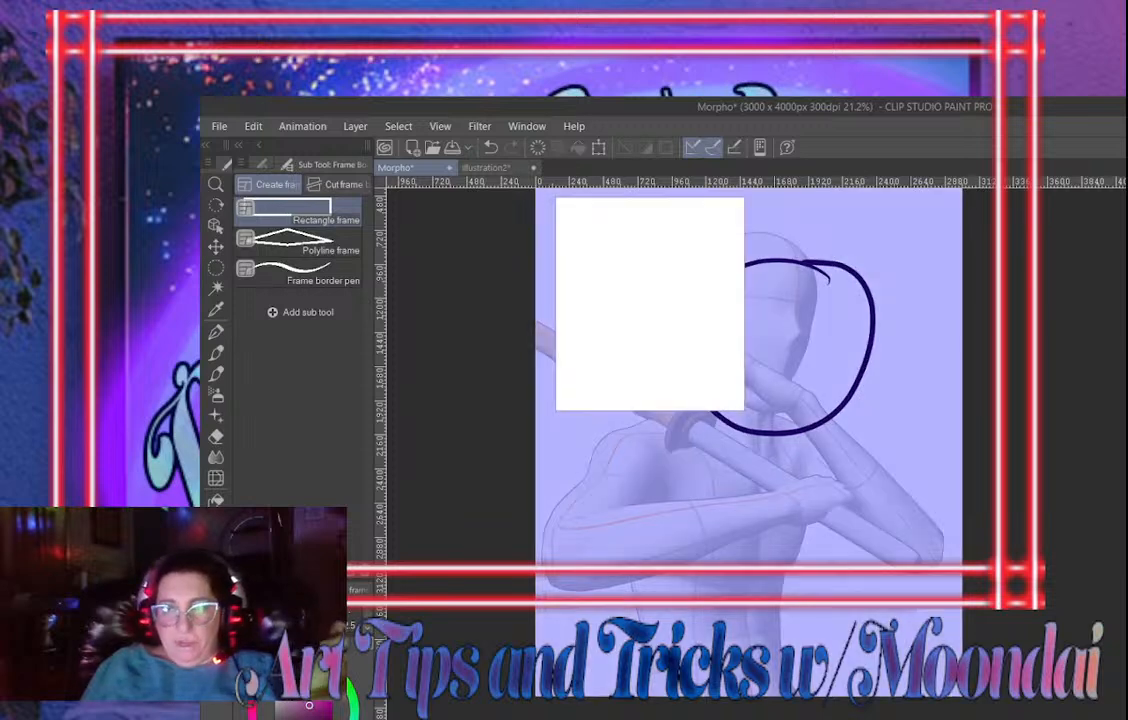
pyautogui.hotkey('ctrl', 'z')
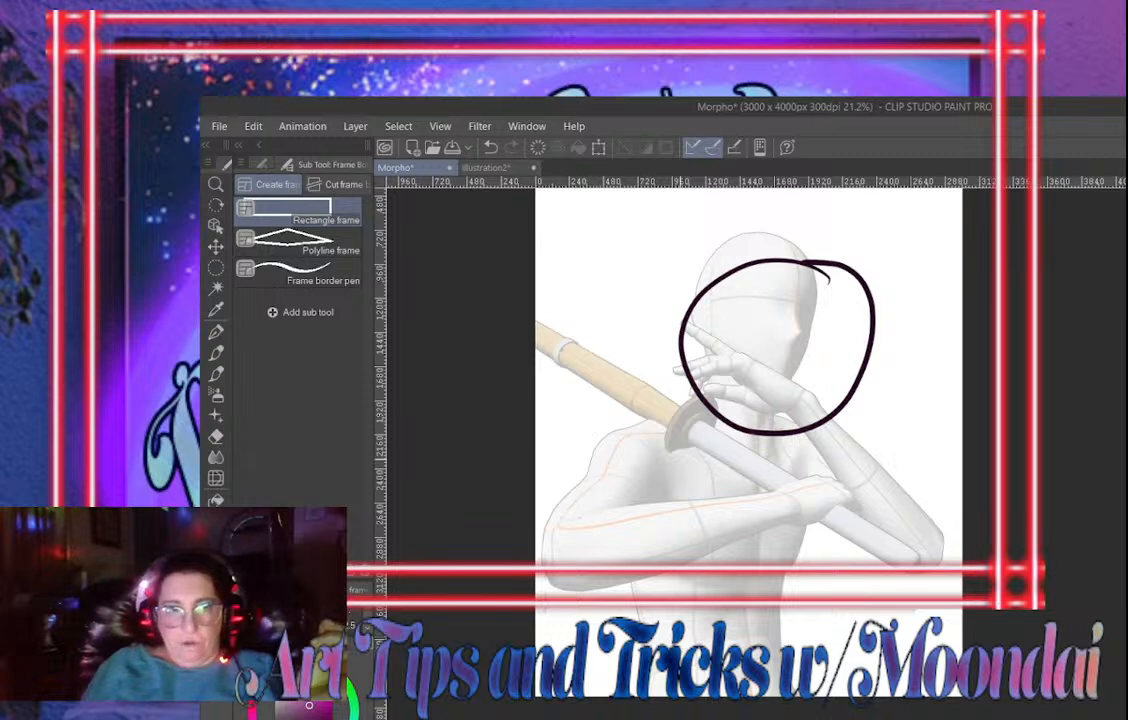
# Look over the ruler sub tools, and try an empty text box across the shoulder and chest, undoing it
pyautogui.press('u')
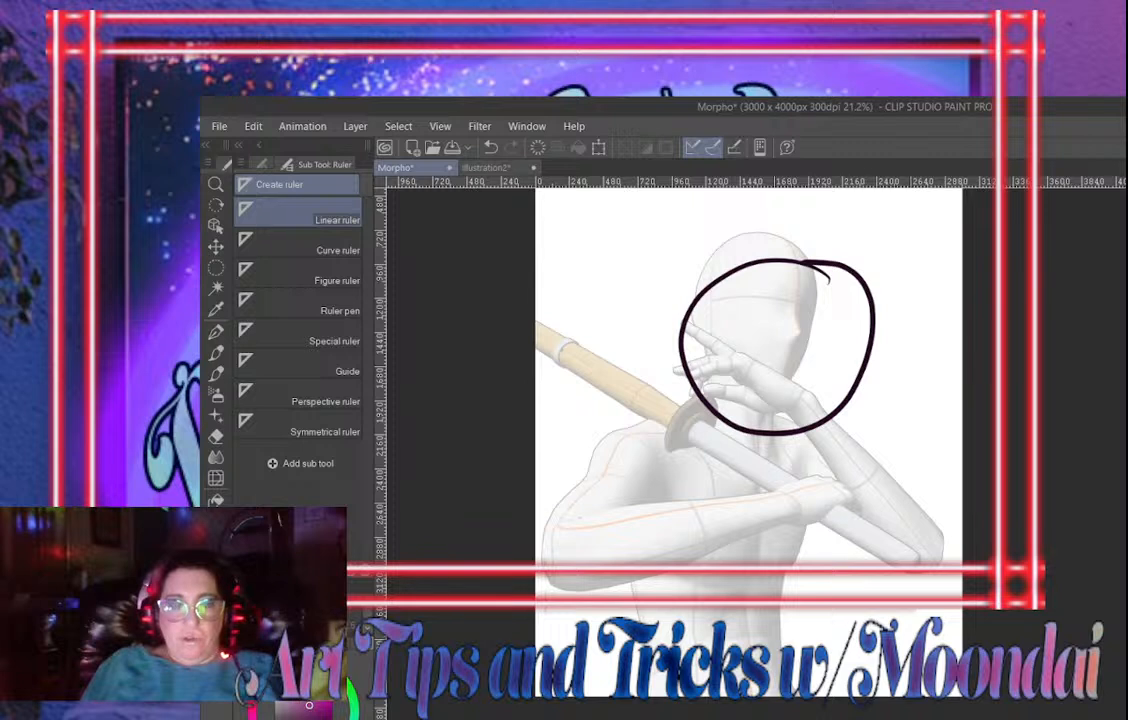
pyautogui.press('t')
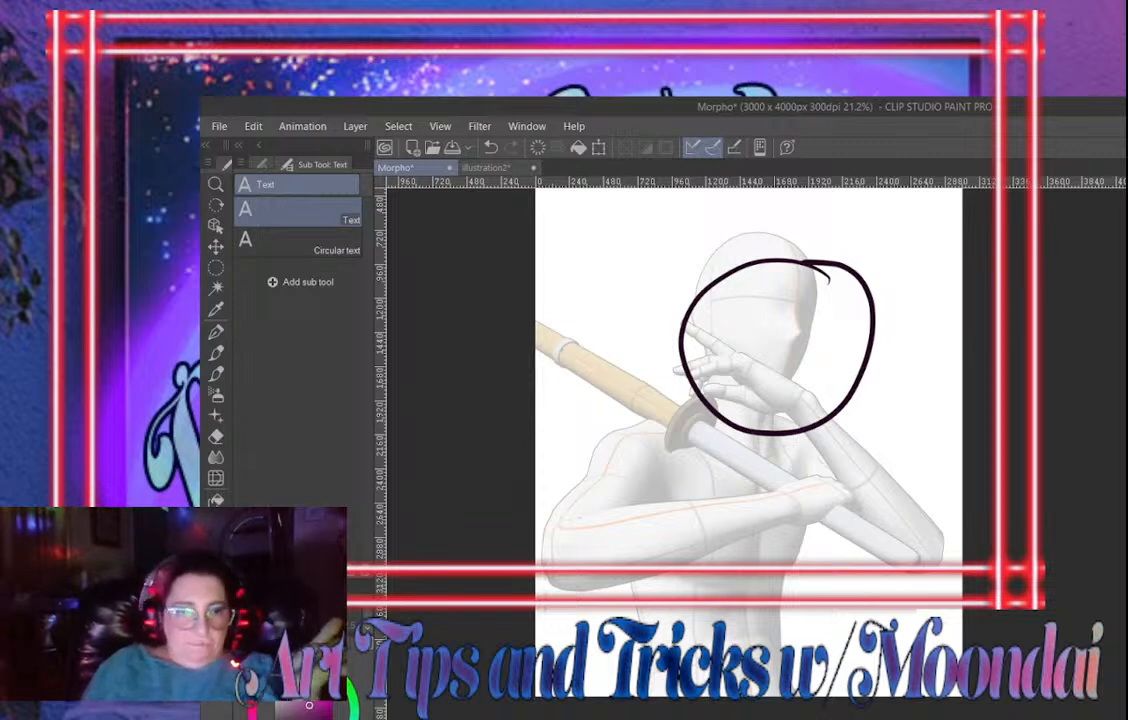
pyautogui.moveTo(588, 292); pyautogui.dragTo(809, 492)
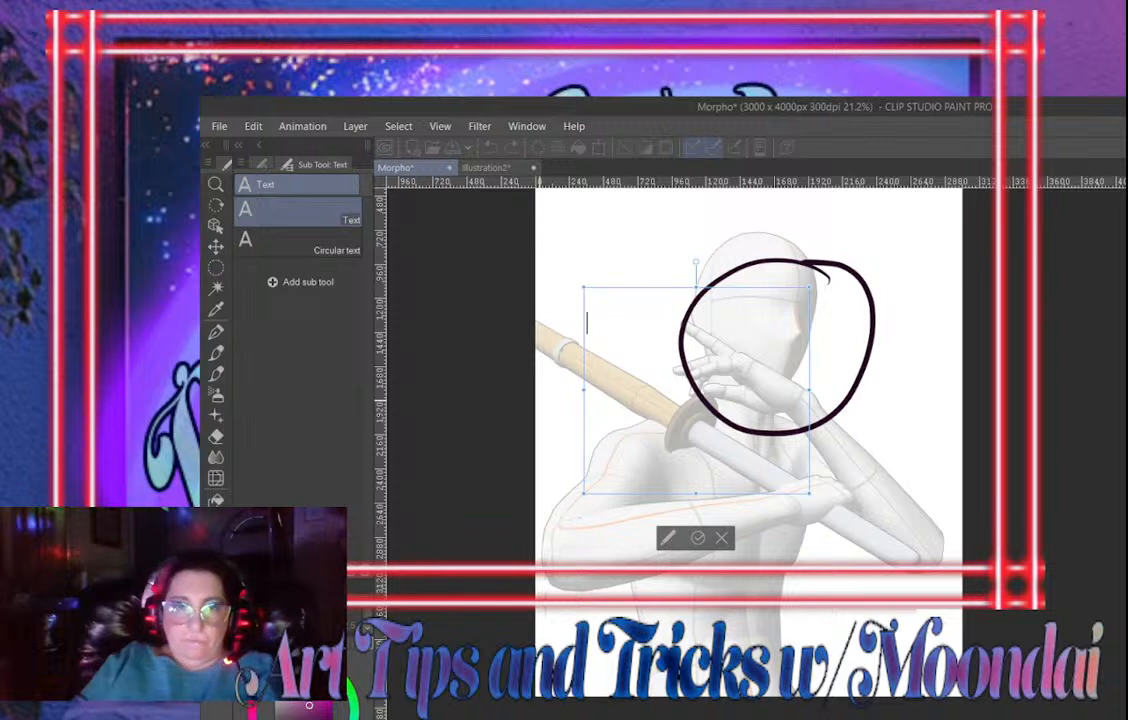
pyautogui.click(698, 538)
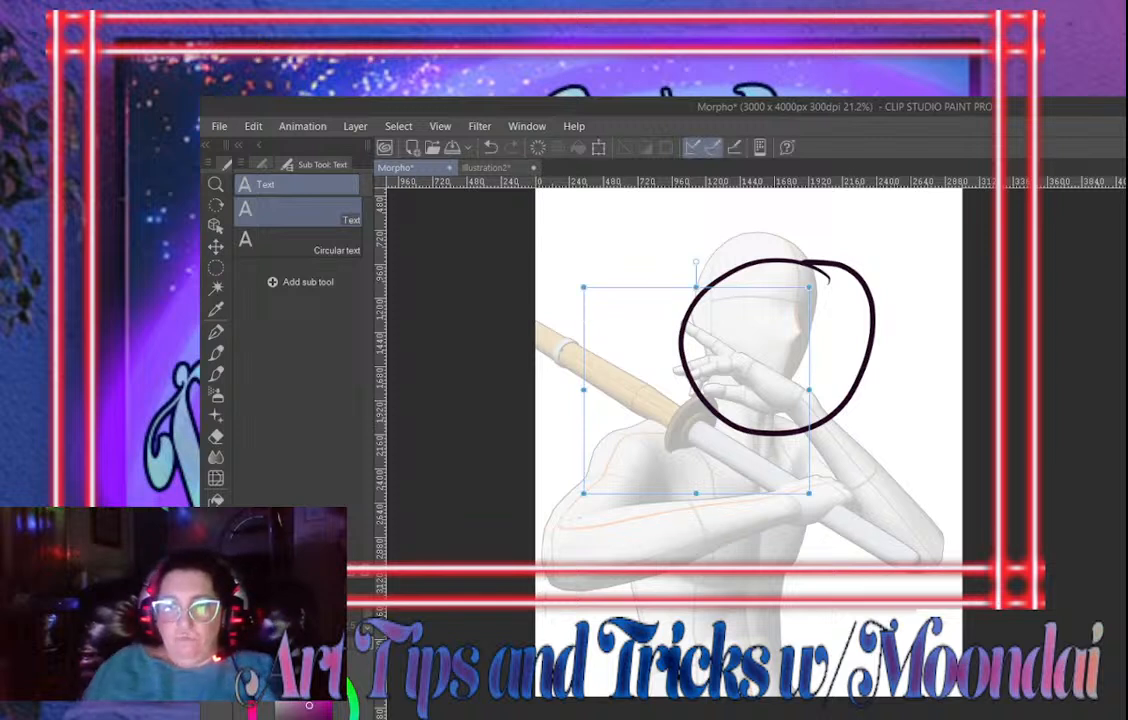
pyautogui.hotkey('ctrl', 'z')
# Try an Ellipse balloon around the head and undo it, and look over the balloon tail and line-correction sub tools
pyautogui.click(216, 625)
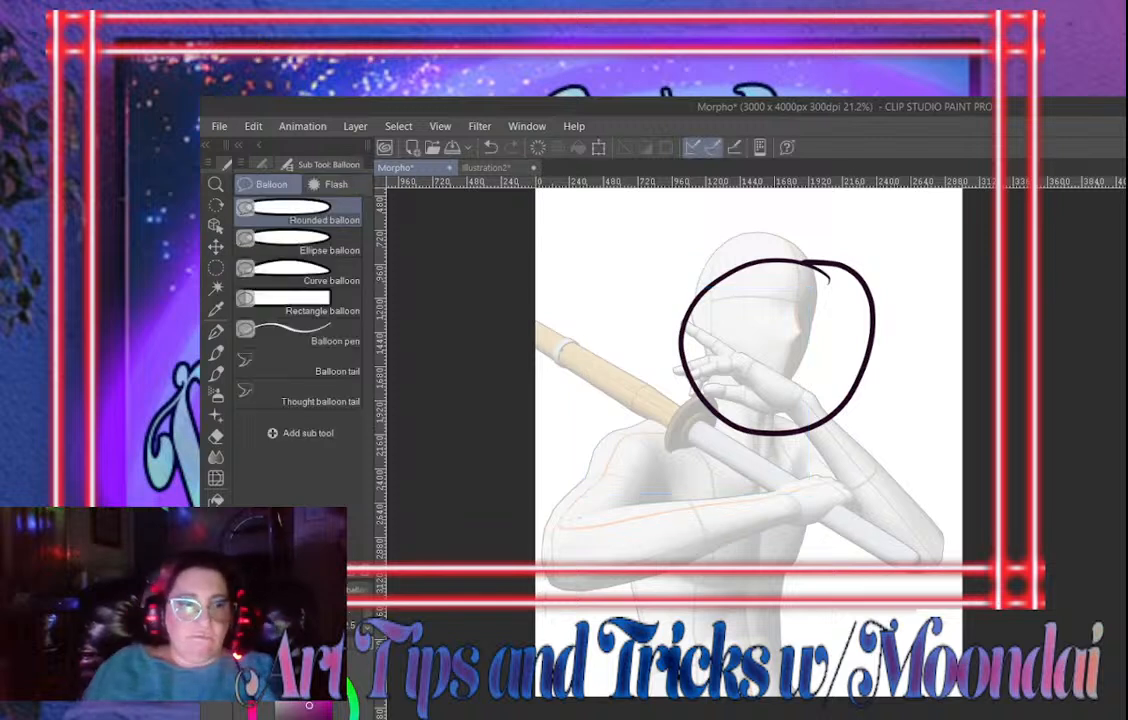
pyautogui.click(290, 240)
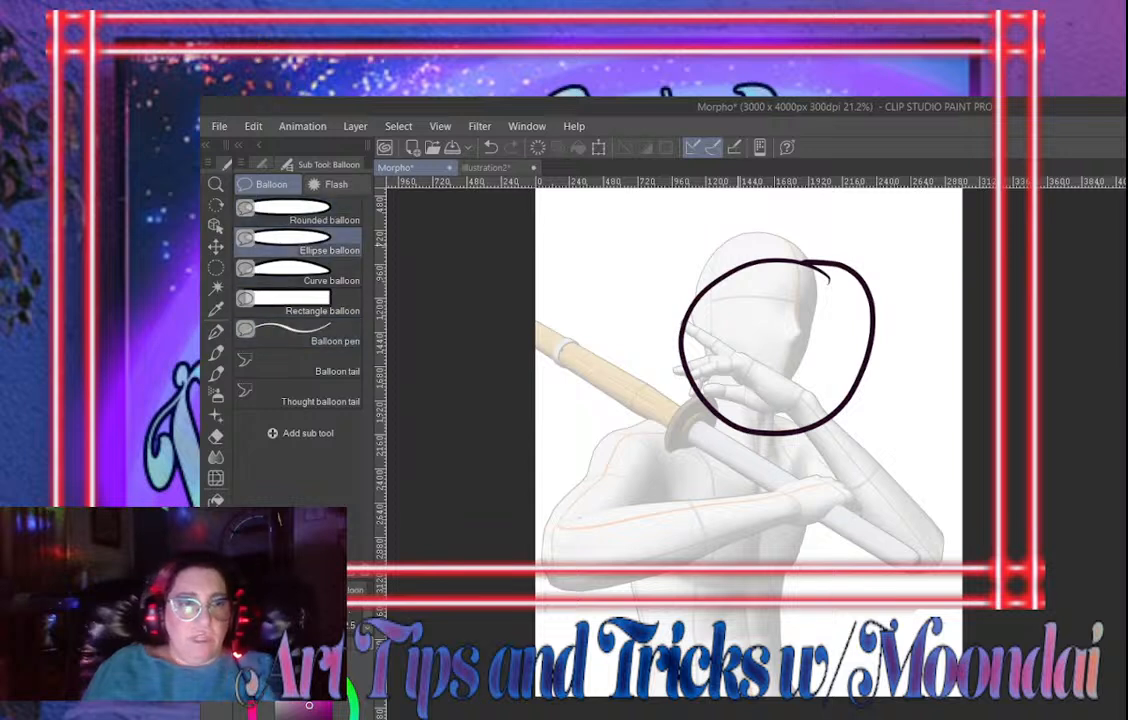
pyautogui.moveTo(645, 232); pyautogui.dragTo(897, 467)
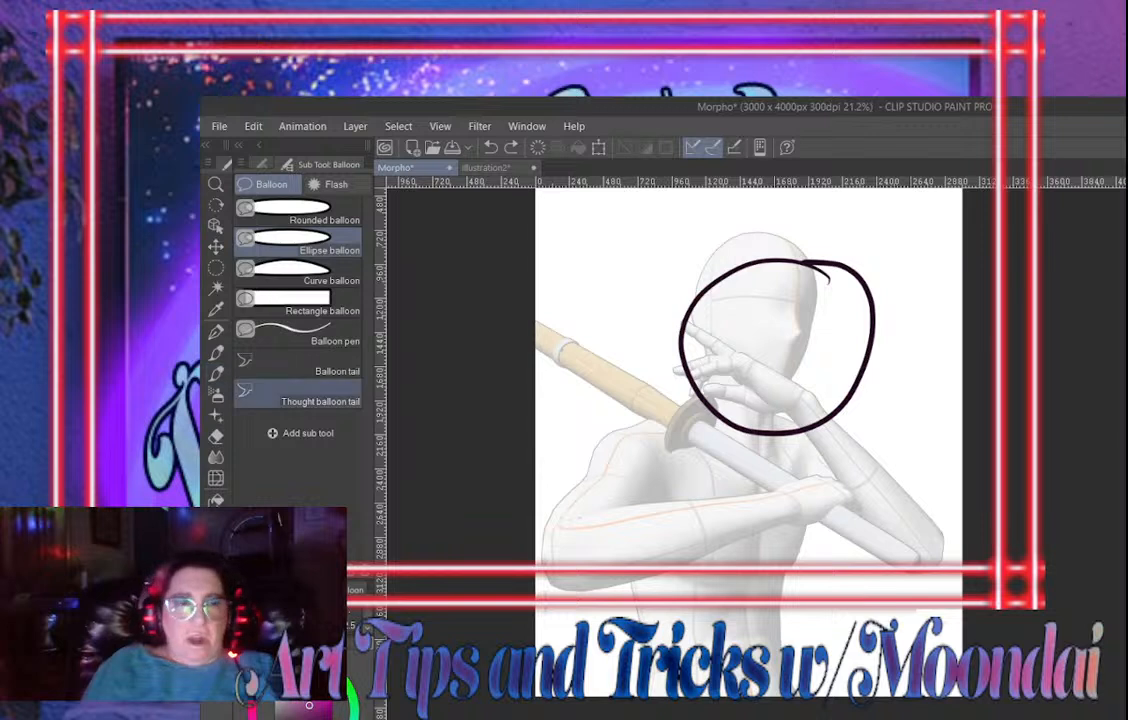
pyautogui.click(298, 366)
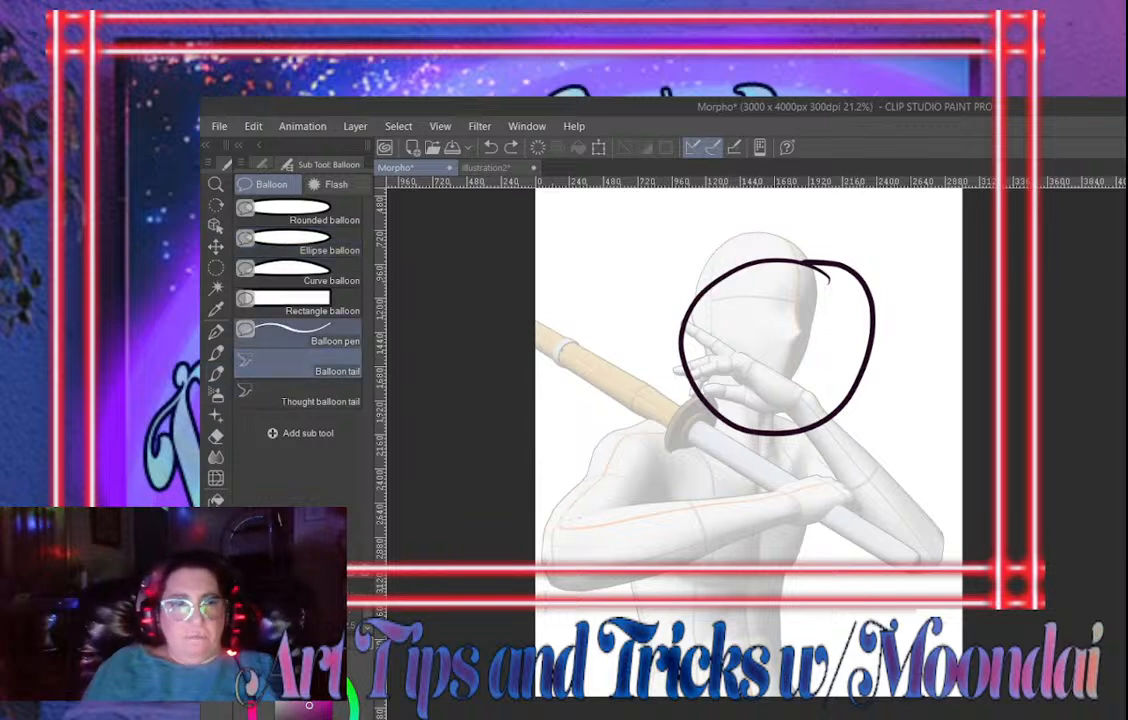
pyautogui.press('y')
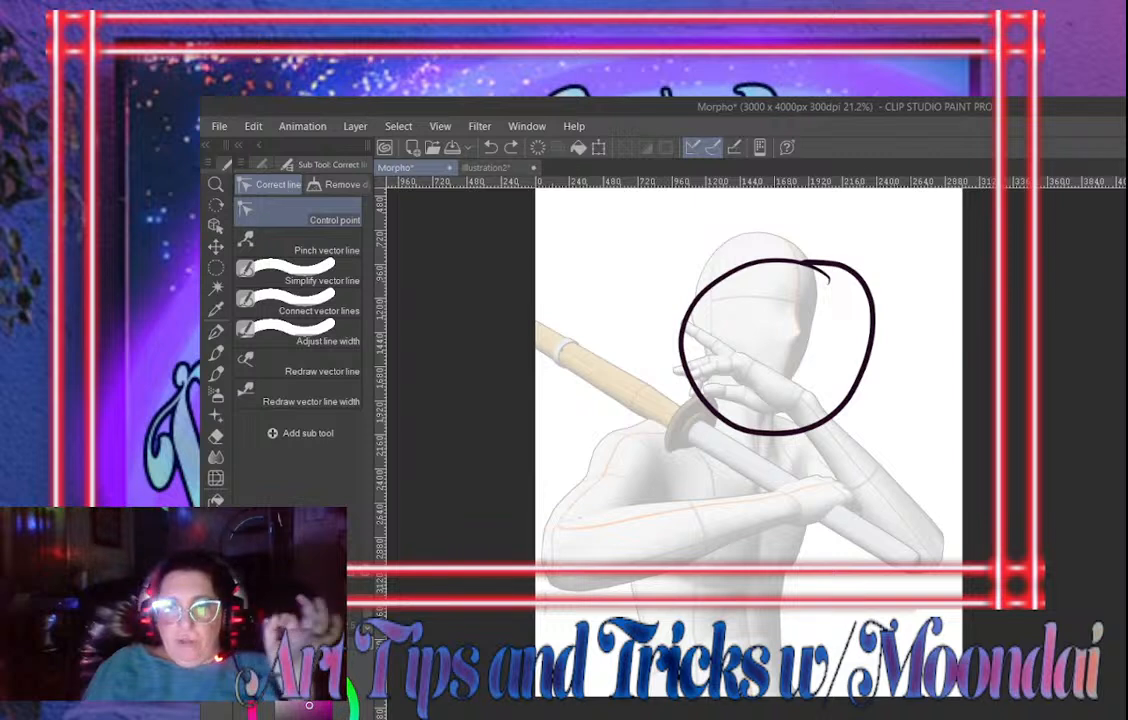
# Place a 3D figure from the Dance Poses materials on the blank canvas, and apply the second dance pose to it
pyautogui.hotkey('ctrl', 'z')
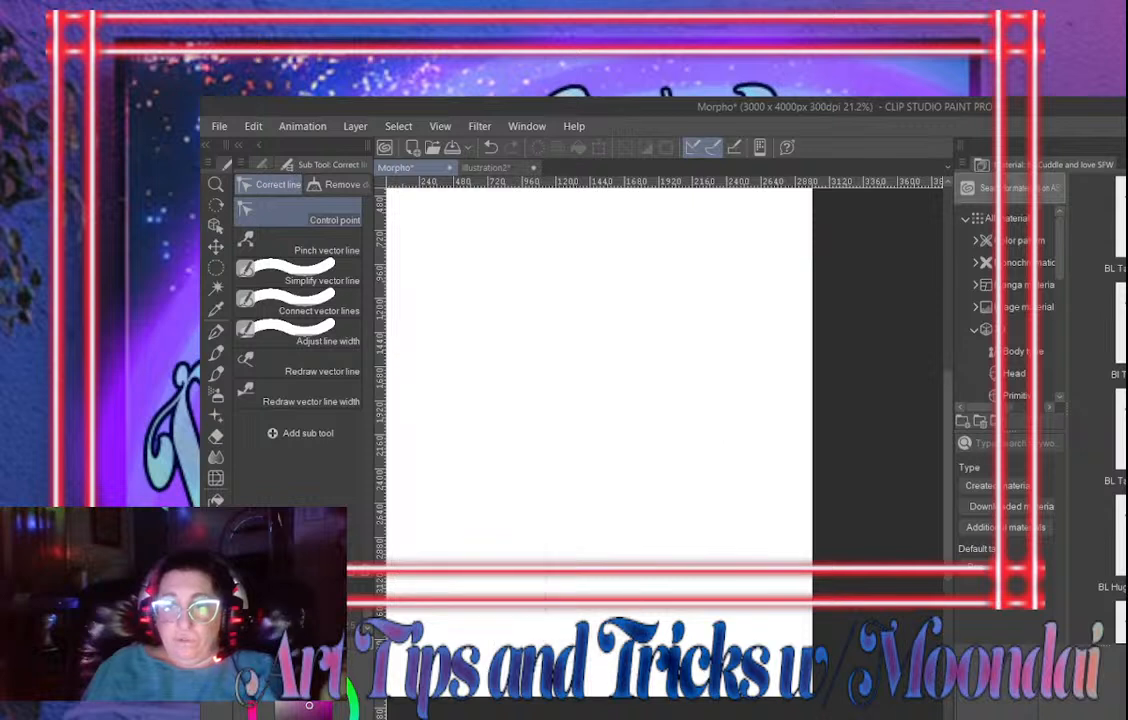
pyautogui.click(1110, 332)
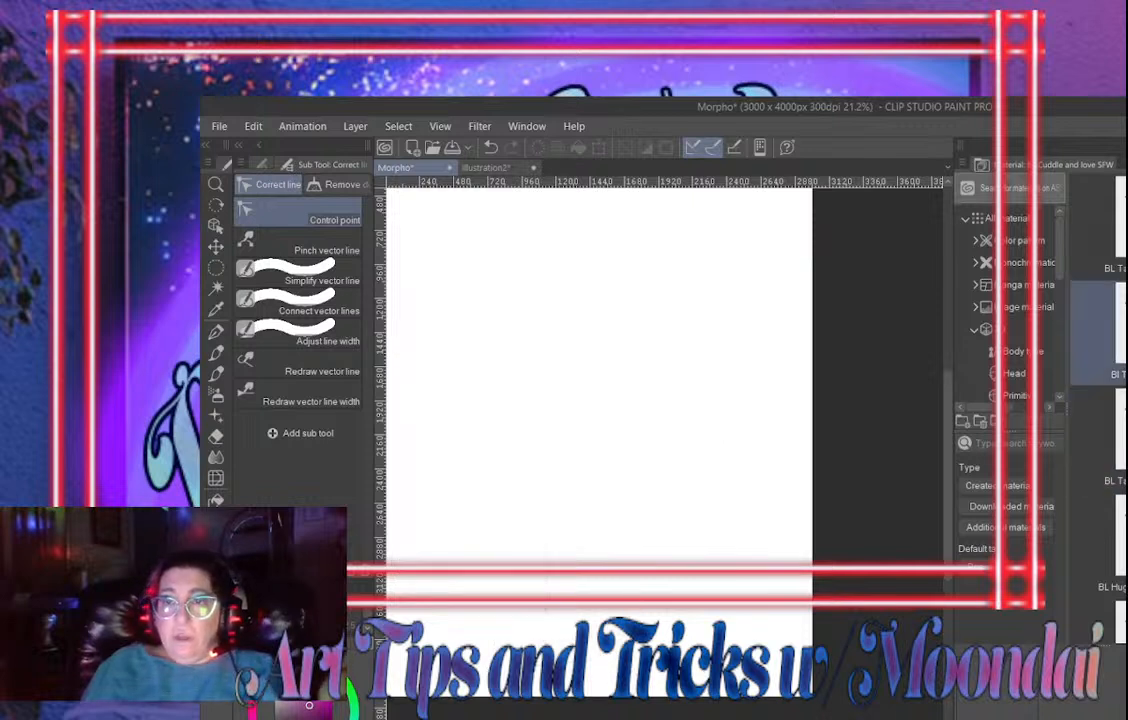
pyautogui.moveTo(1060, 250); pyautogui.dragTo(1060, 310)
pyautogui.click(1030, 322)
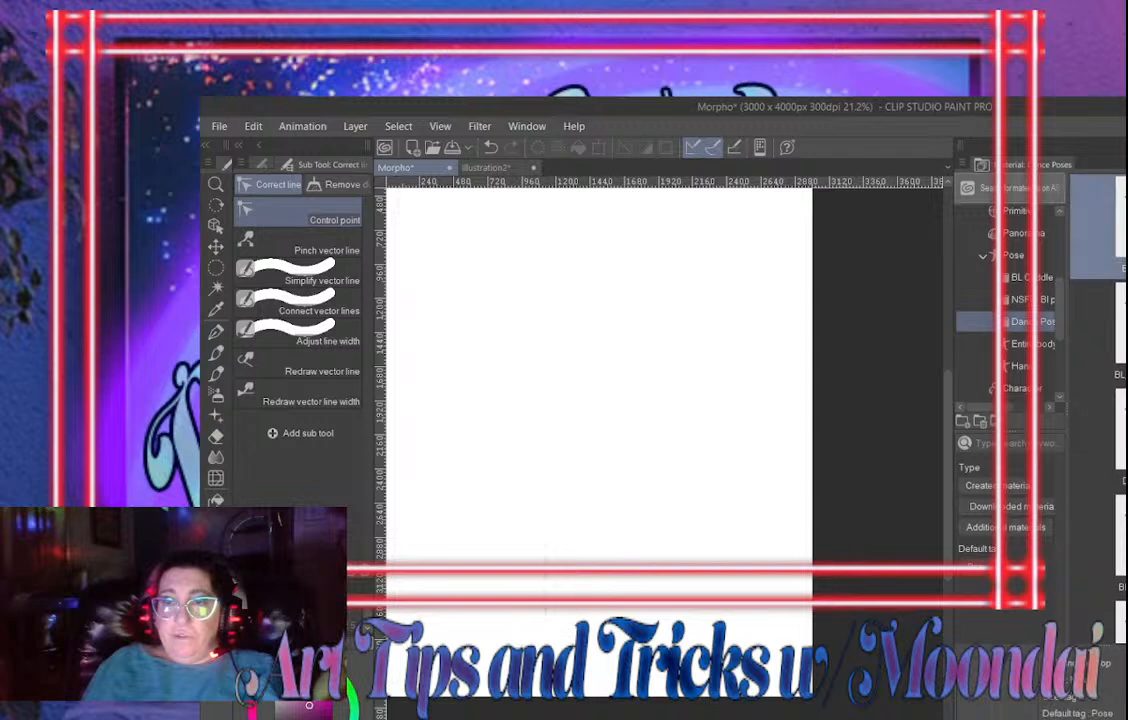
pyautogui.moveTo(1098, 228); pyautogui.dragTo(553, 400)
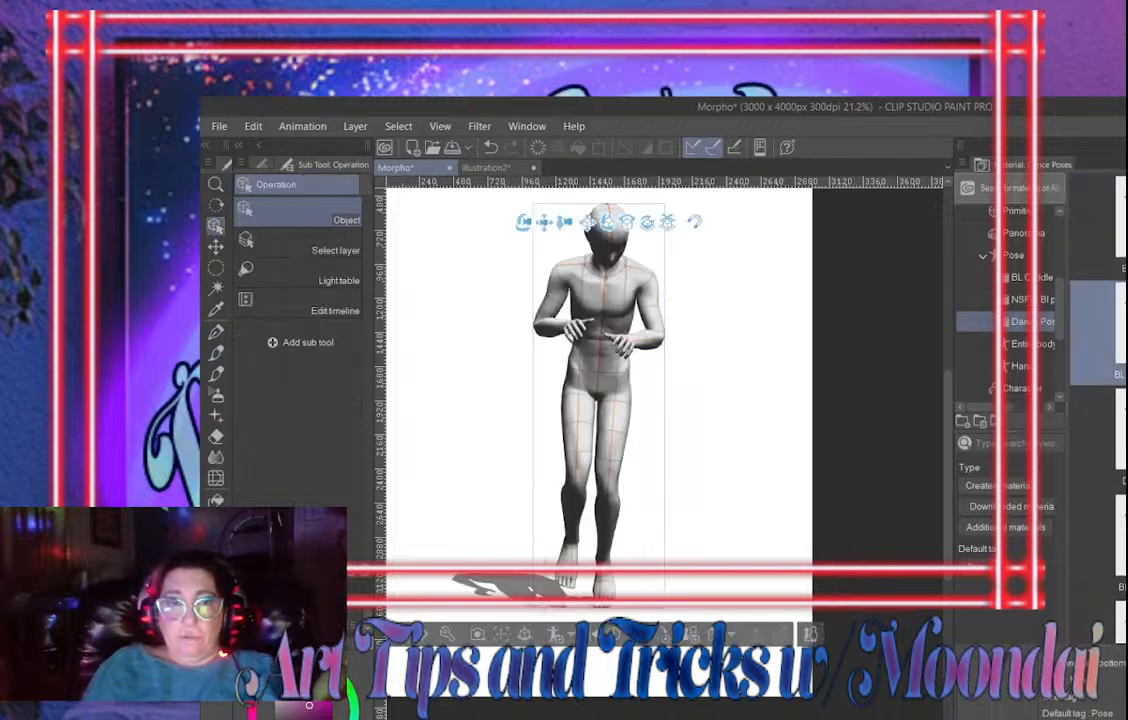
pyautogui.moveTo(1098, 332); pyautogui.dragTo(610, 395)
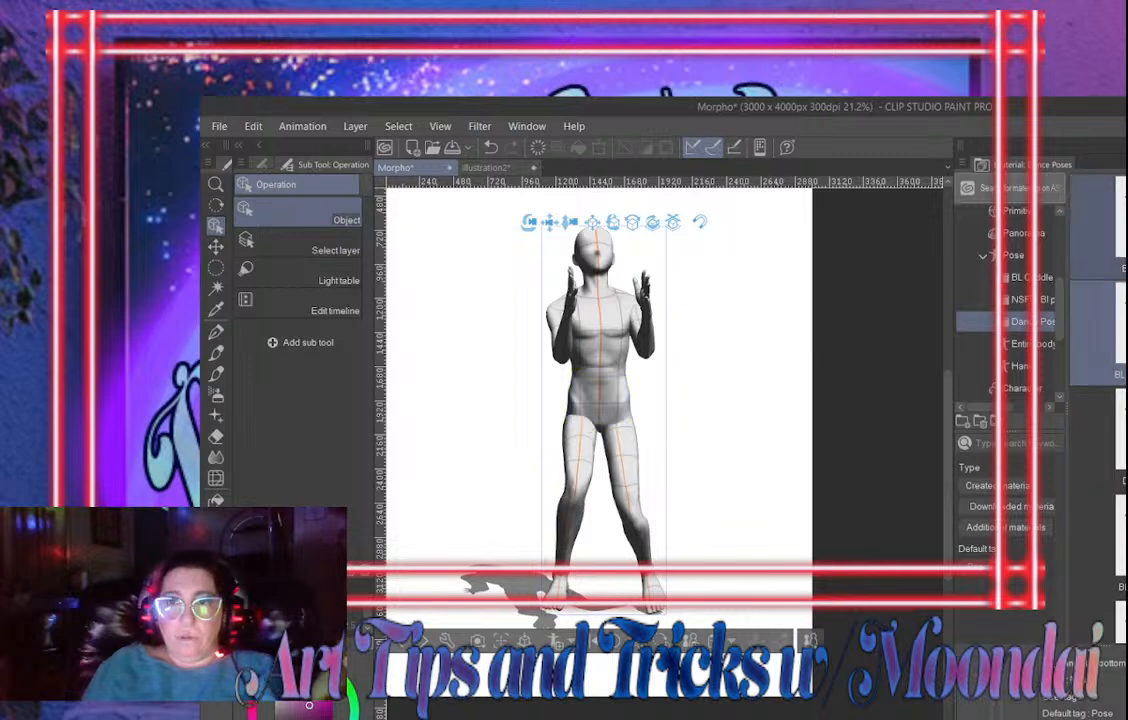
# Add a second figure to the scene using the first Dance Poses material
pyautogui.moveTo(1098, 227); pyautogui.dragTo(743, 376)
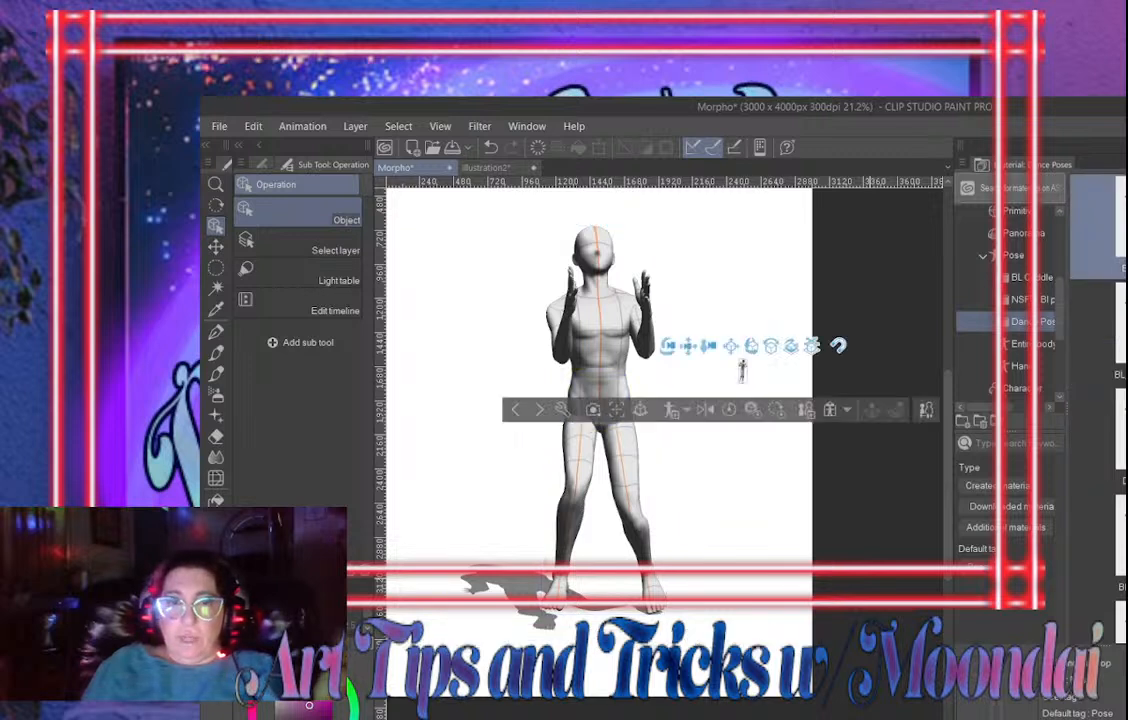
pyautogui.hotkey('ctrl', 'z')
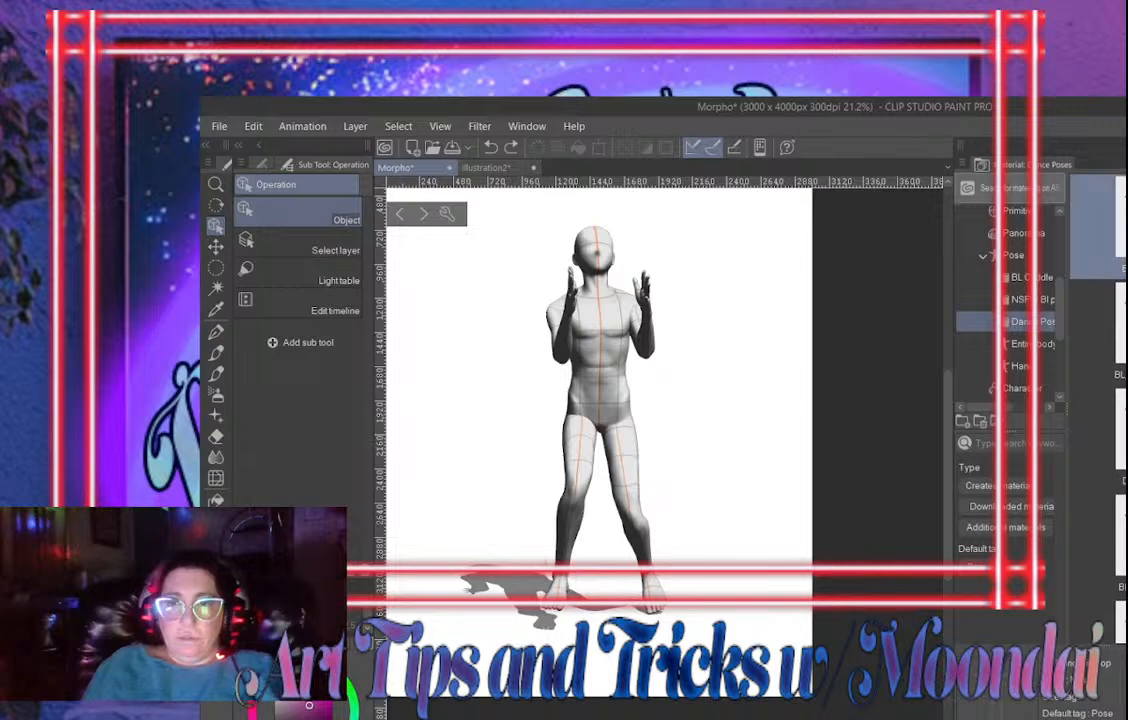
pyautogui.moveTo(1098, 227); pyautogui.dragTo(667, 440)
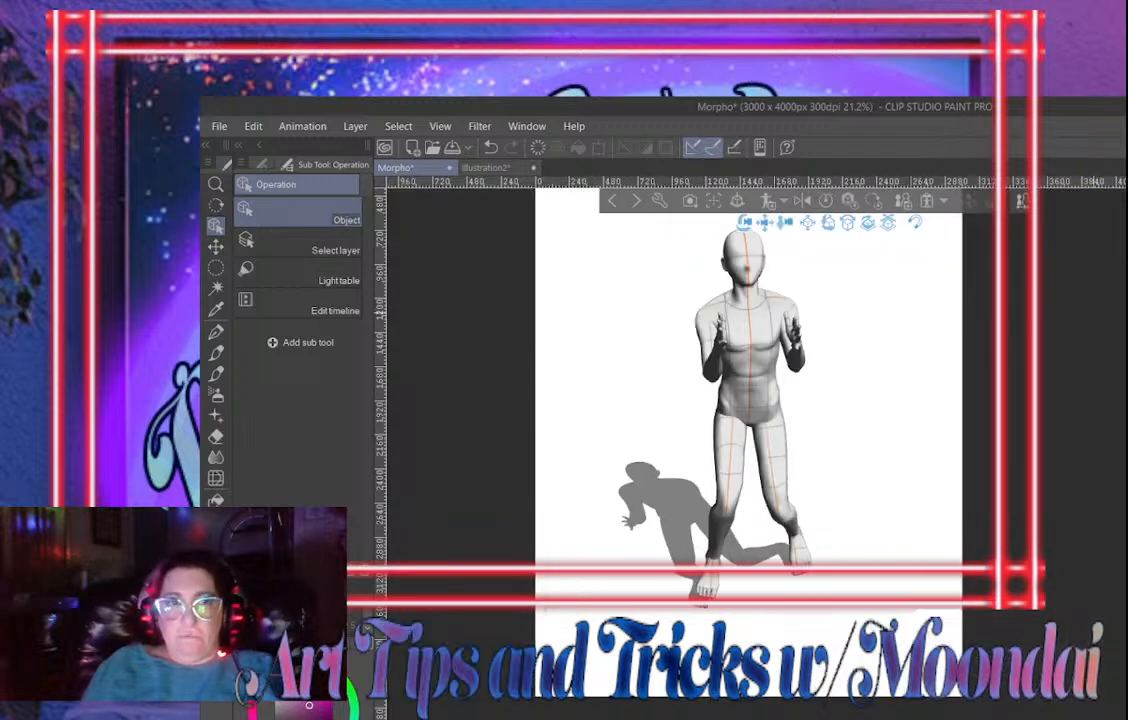
# Locate the second figure above the canvas and move it down onto the page near the first figure
pyautogui.scroll(5, 765, 300)
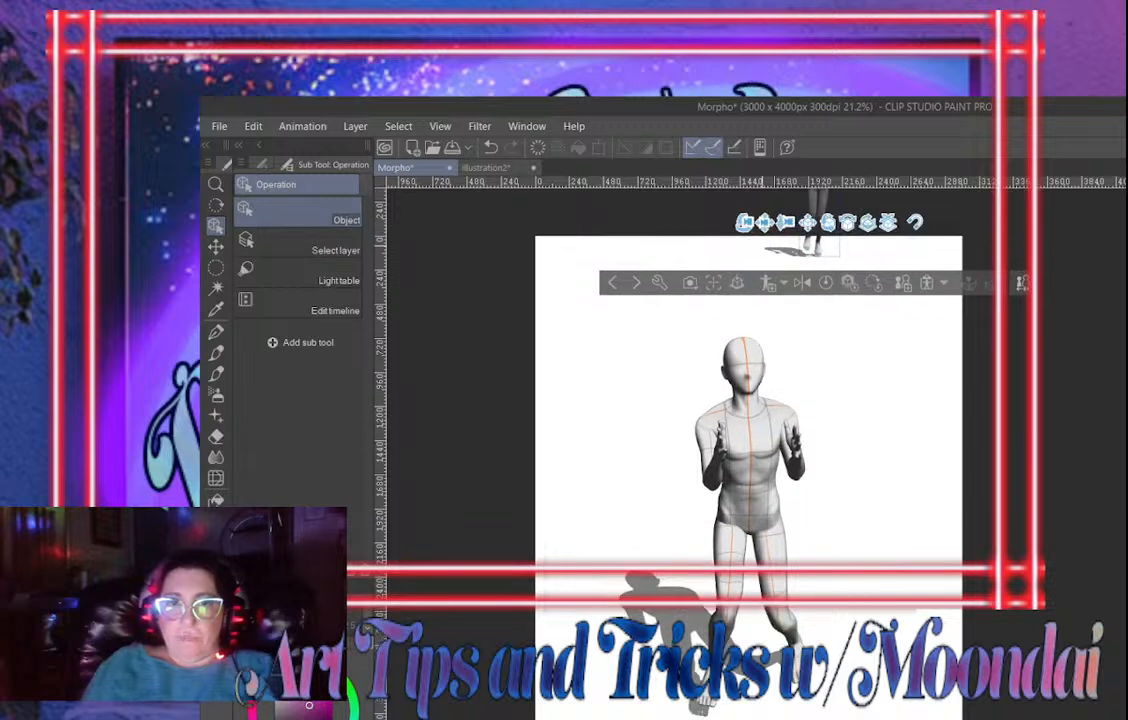
pyautogui.moveTo(828, 222); pyautogui.dragTo(768, 490)
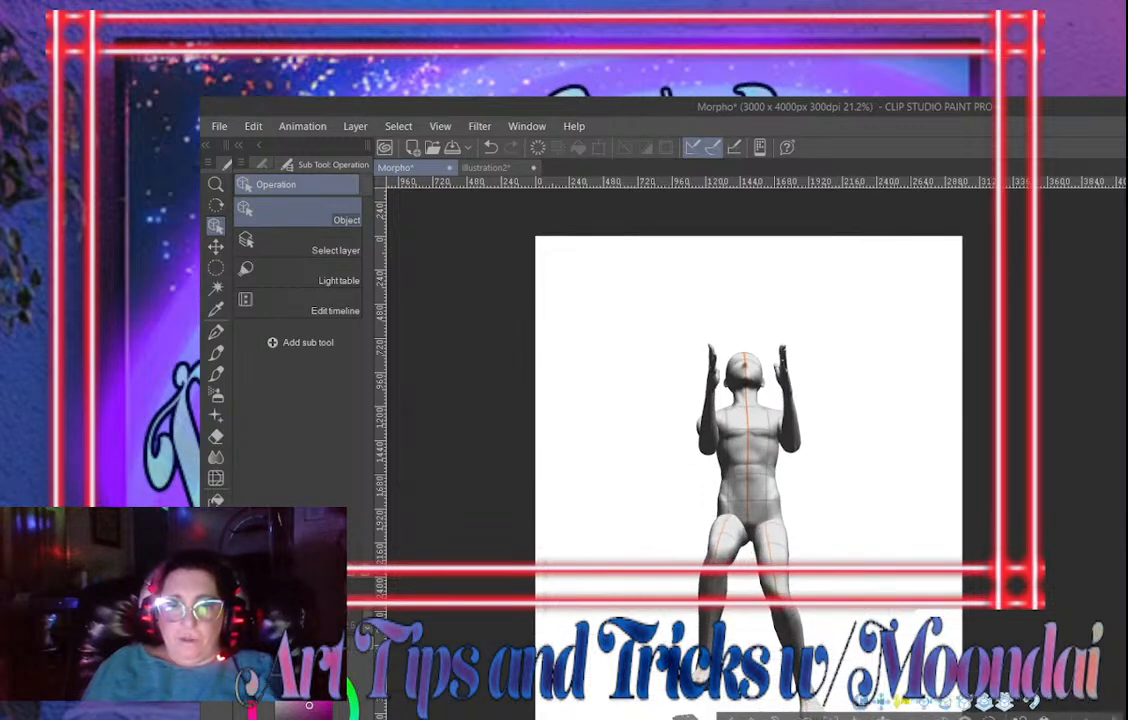
pyautogui.click(758, 530)
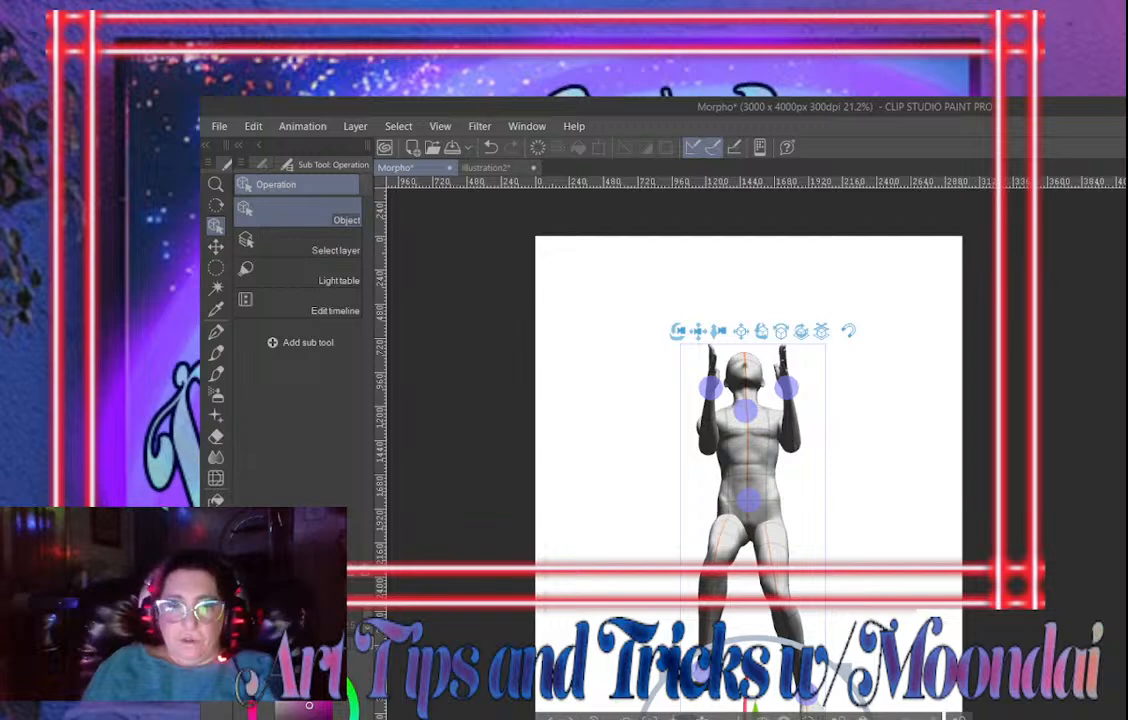
pyautogui.scroll(-2, 830, 491)
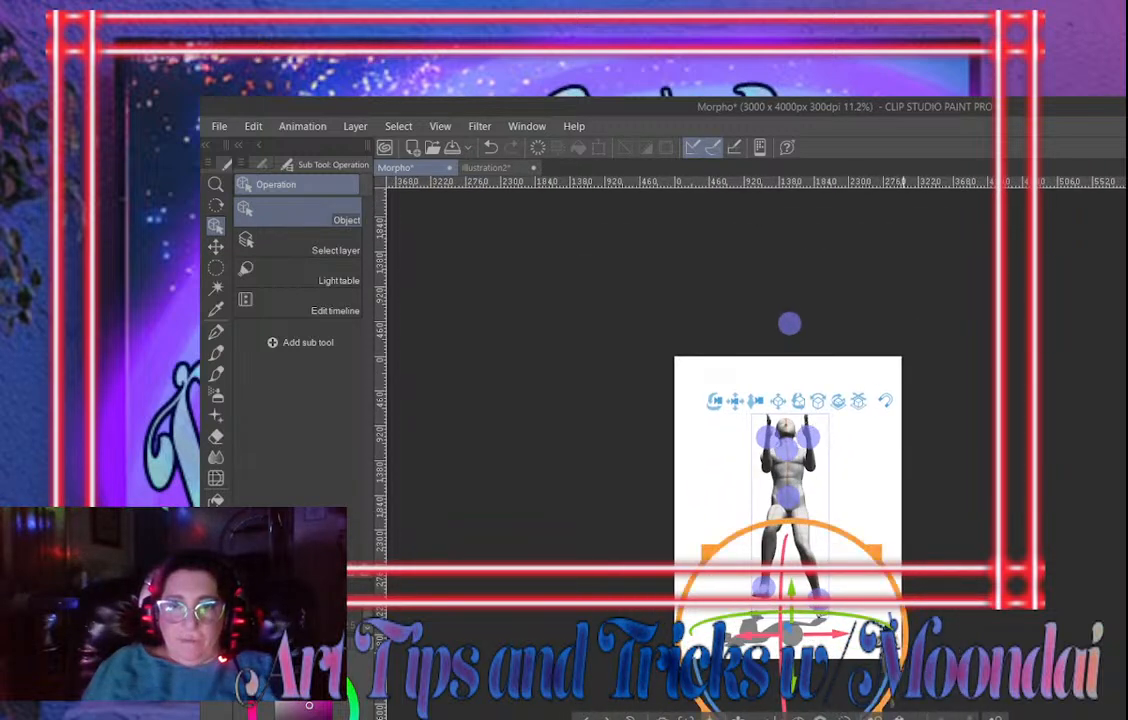
pyautogui.moveTo(714, 401); pyautogui.dragTo(718, 515)
pyautogui.click(881, 260)
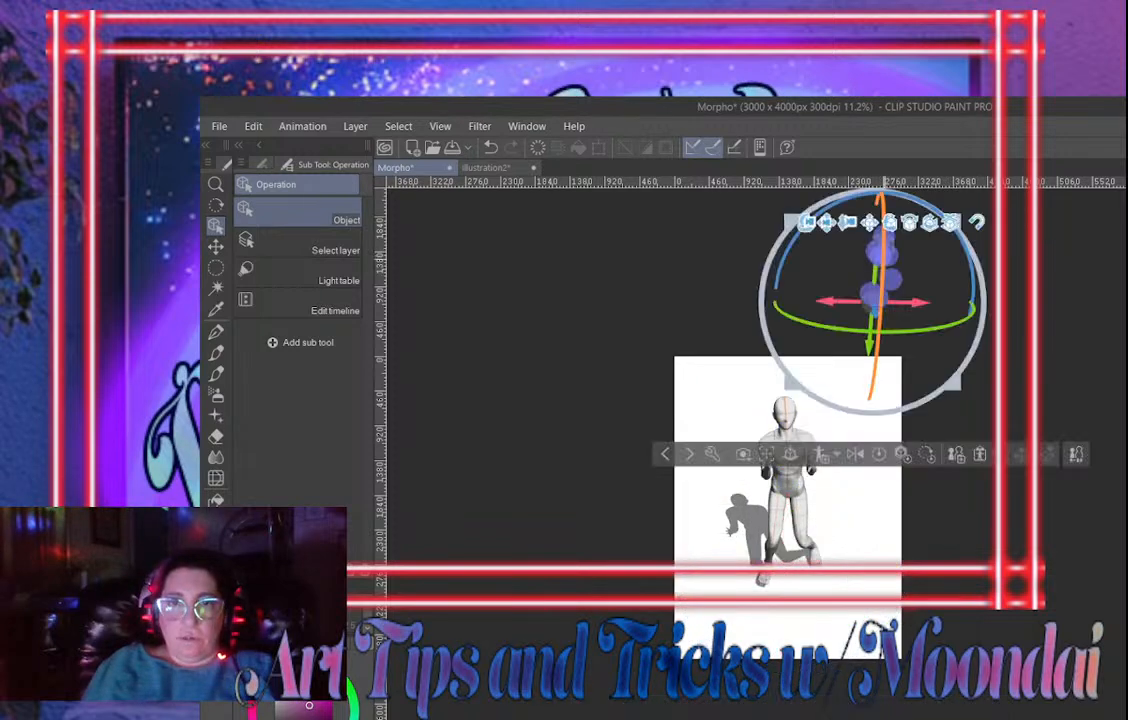
pyautogui.moveTo(876, 311); pyautogui.dragTo(750, 590)
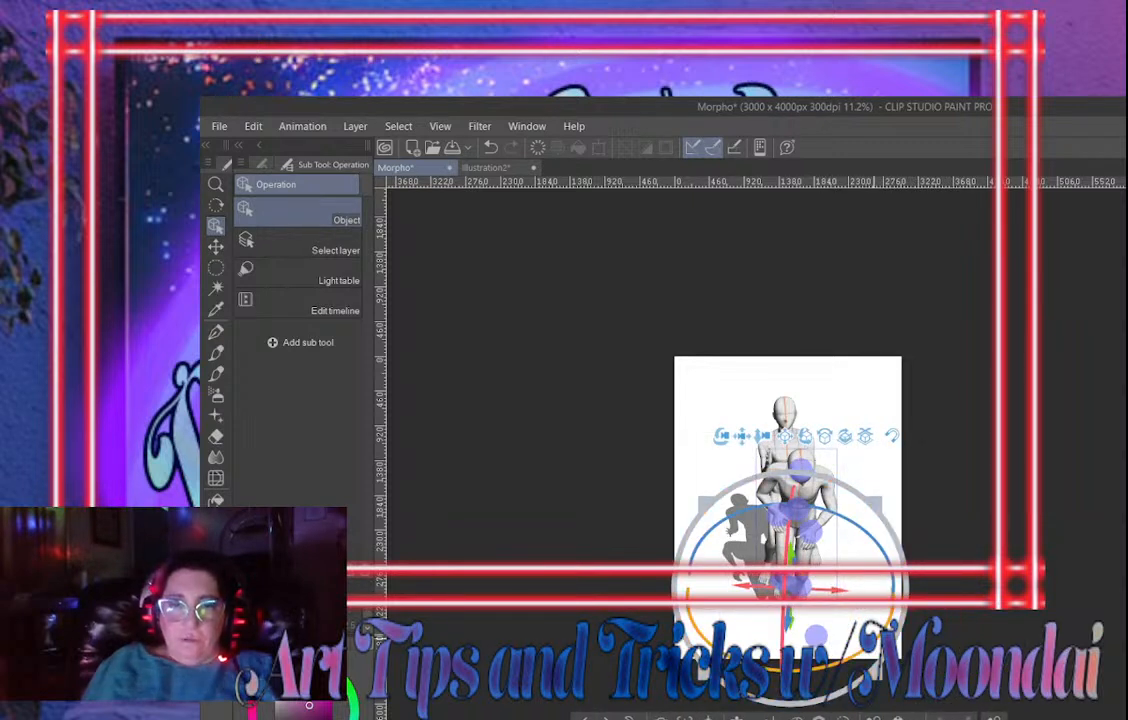
# Position the second figure in front of the first so the pair stand face to face
pyautogui.moveTo(873, 640); pyautogui.dragTo(640, 428)
pyautogui.moveTo(711, 365); pyautogui.dragTo(929, 342)
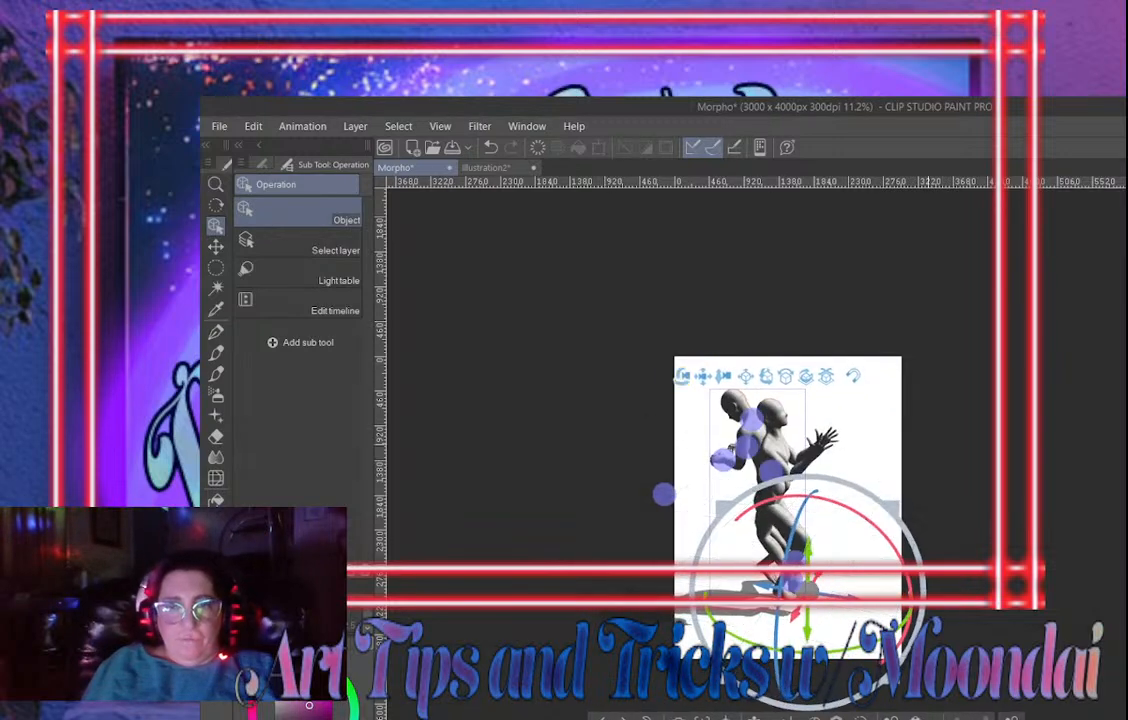
pyautogui.moveTo(835, 597); pyautogui.dragTo(898, 606)
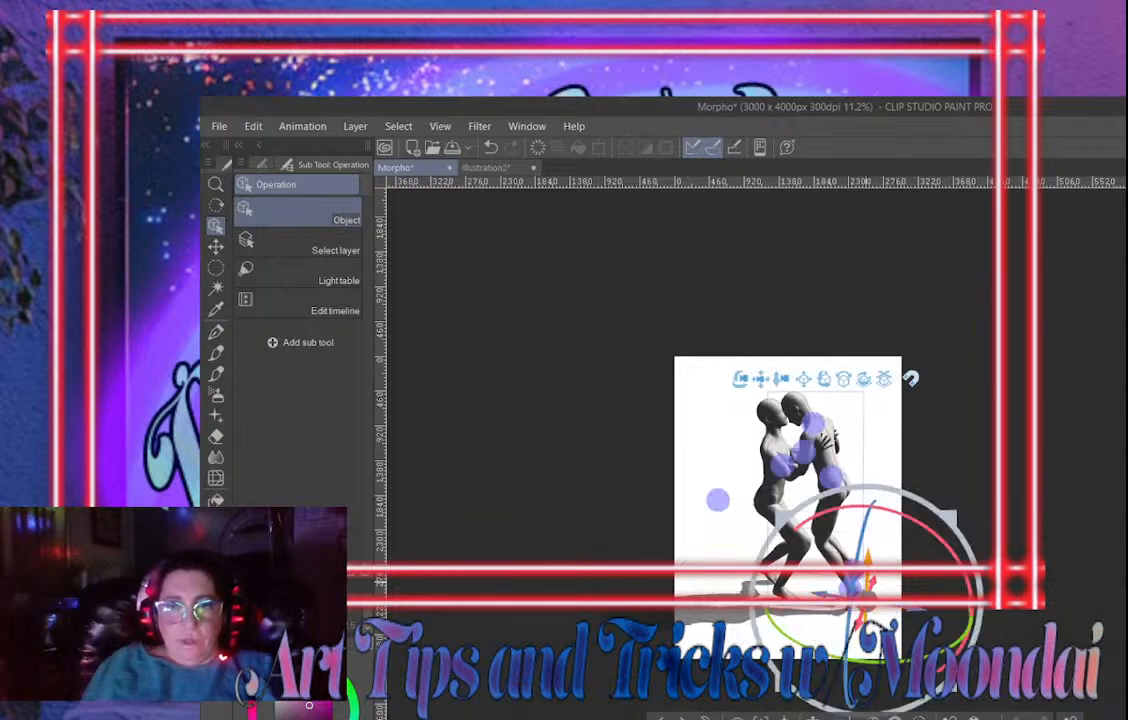
# Fine-tune the second figure's height and sideways alignment against its partner, checking the pair from above
pyautogui.moveTo(869, 560); pyautogui.dragTo(868, 538)
pyautogui.moveTo(894, 584); pyautogui.dragTo(885, 584)
pyautogui.moveTo(729, 356); pyautogui.dragTo(780, 462)
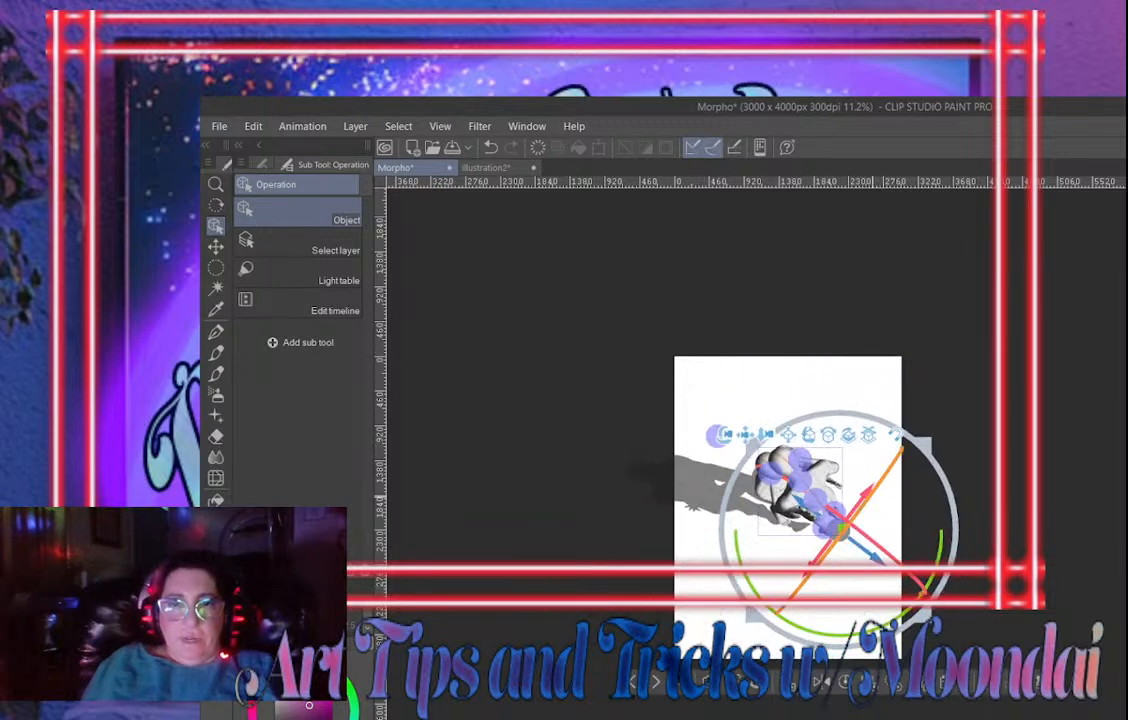
pyautogui.moveTo(867, 491); pyautogui.dragTo(865, 494)
pyautogui.moveTo(718, 440); pyautogui.dragTo(735, 290)
# Select the second figure by its hips and move it closer to its partner, checking the pair from a raised camera angle
pyautogui.scroll(3, 862, 555)
pyautogui.scroll(2, 862, 555)
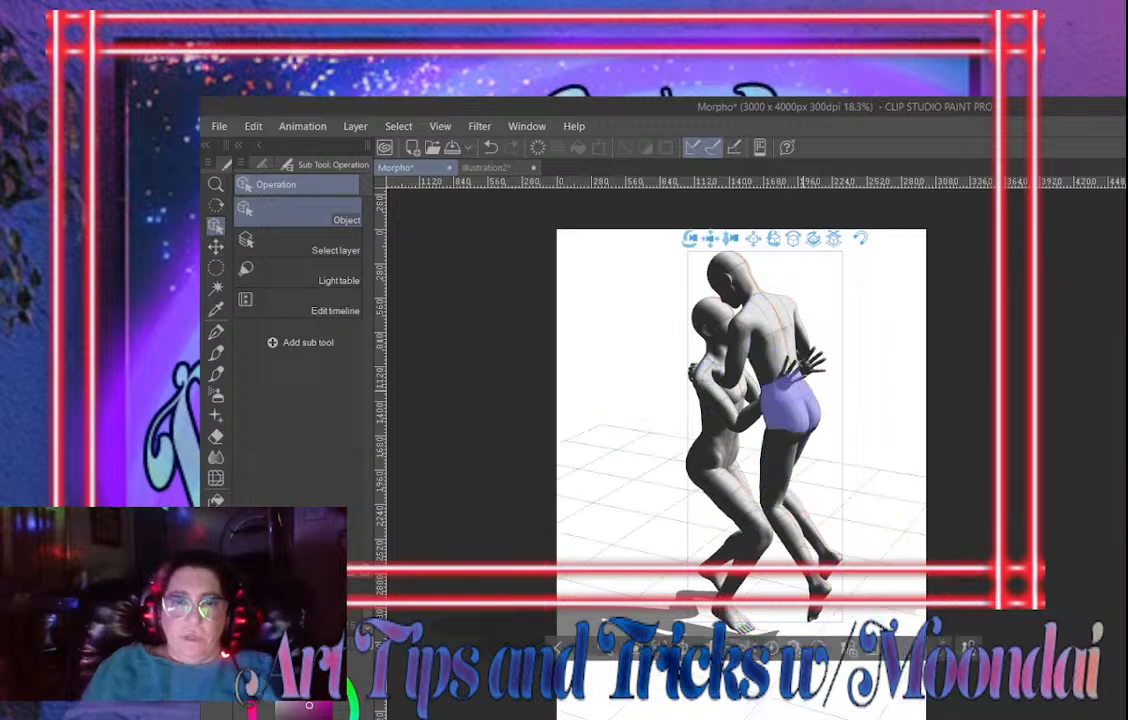
pyautogui.click(795, 400)
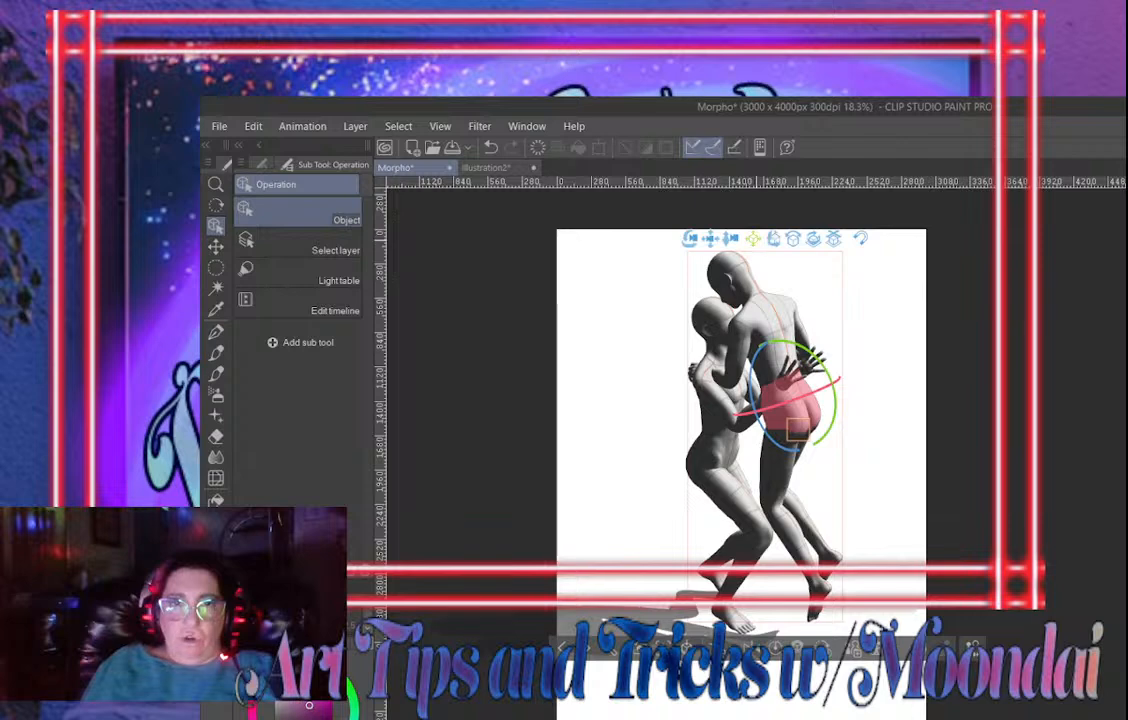
pyautogui.moveTo(755, 239); pyautogui.dragTo(726, 304)
pyautogui.moveTo(877, 402); pyautogui.dragTo(874, 387)
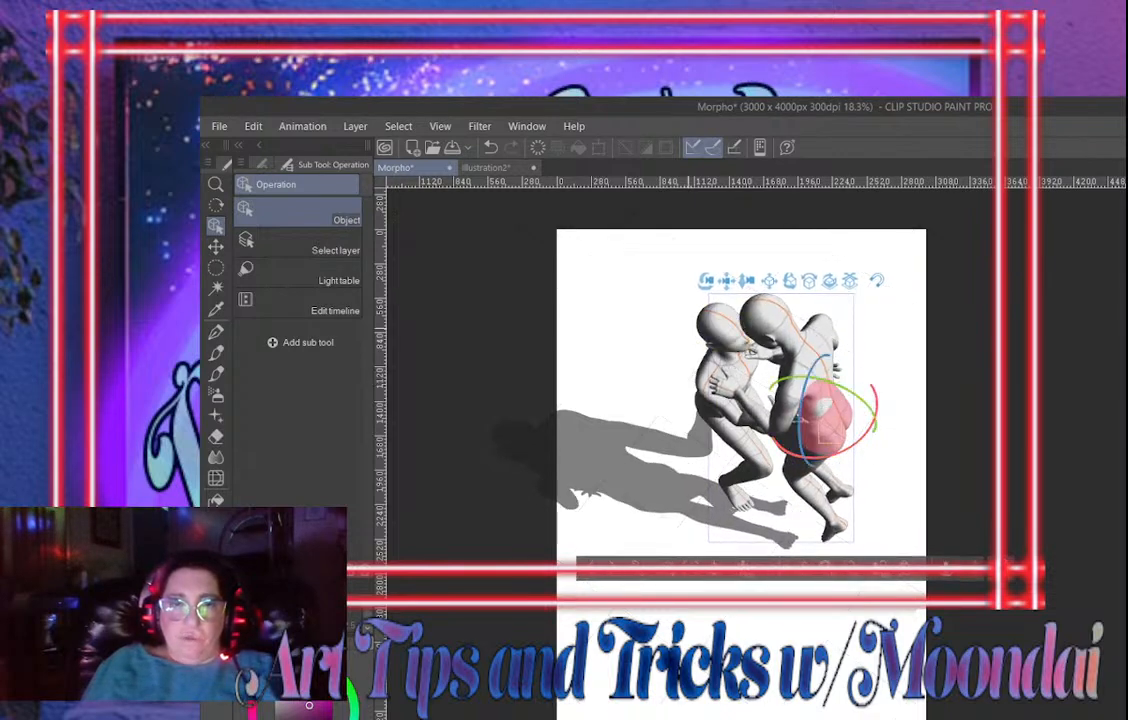
# Adjust the second figure's placement against its partner in a close-up side view of their upper bodies
pyautogui.moveTo(706, 281); pyautogui.dragTo(783, 245)
pyautogui.scroll(1, 813, 406)
pyautogui.scroll(2, 815, 407)
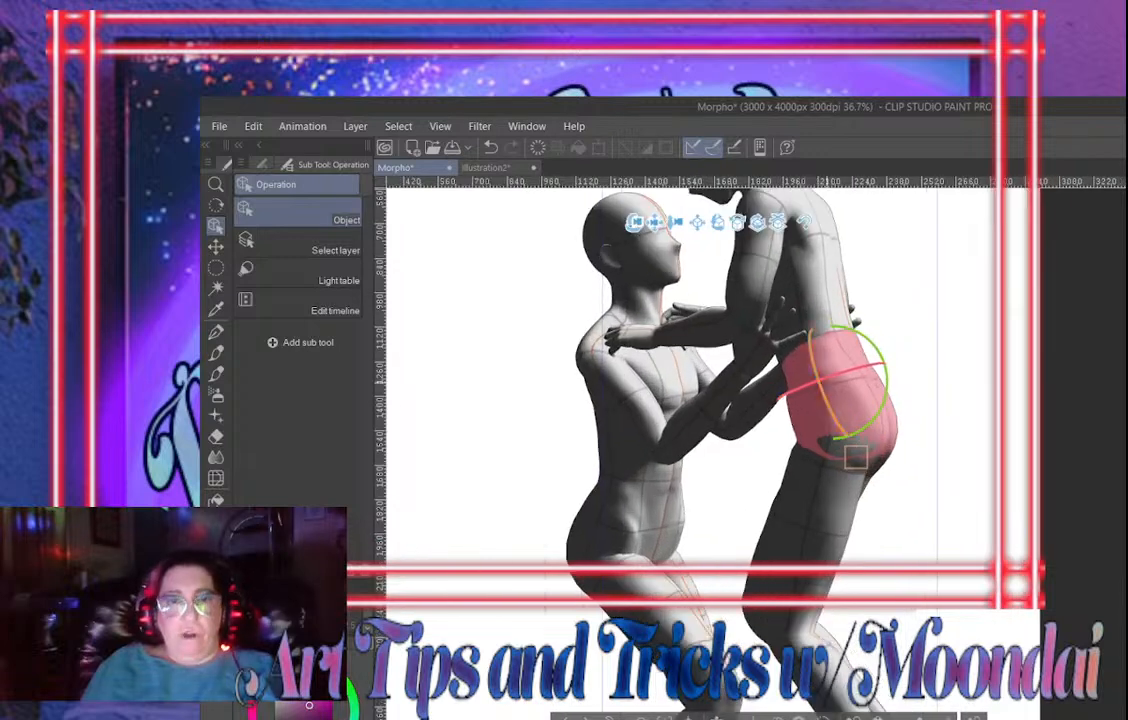
pyautogui.moveTo(945, 400); pyautogui.dragTo(886, 407)
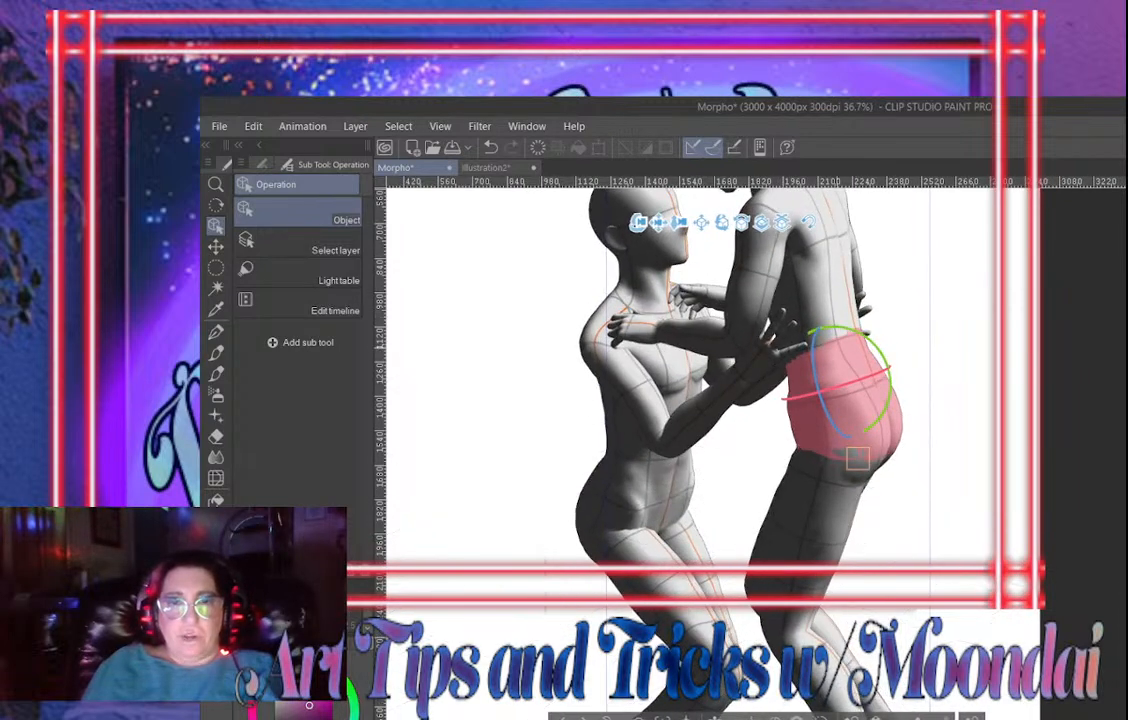
pyautogui.moveTo(728, 295); pyautogui.dragTo(718, 428)
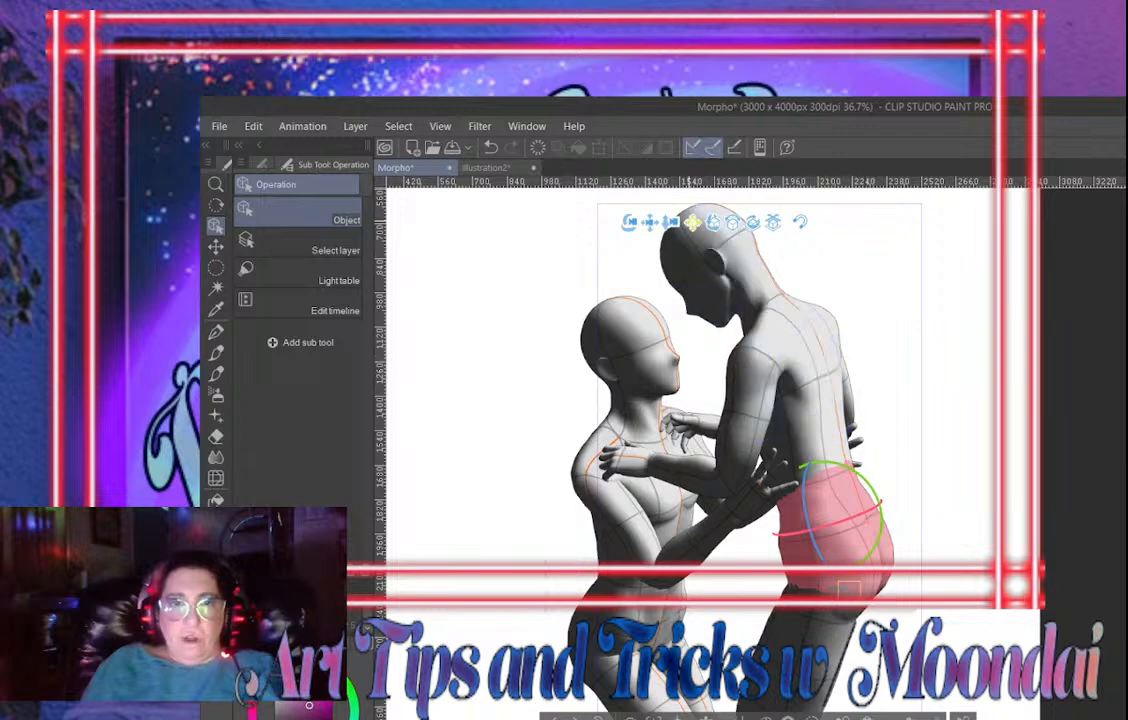
pyautogui.moveTo(693, 222); pyautogui.dragTo(598, 395)
pyautogui.moveTo(866, 598); pyautogui.dragTo(887, 574)
# Select the first figure by its head and try to shift it relative to the second figure, undoing the first attempt
pyautogui.click(706, 362)
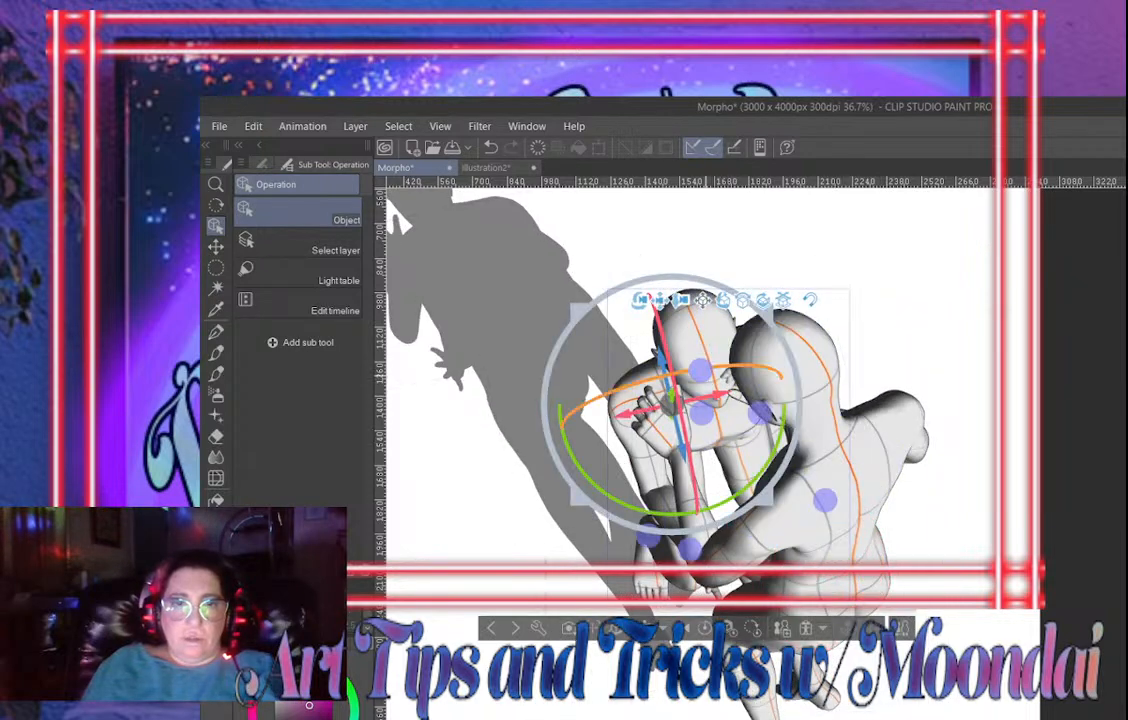
pyautogui.moveTo(684, 436); pyautogui.dragTo(713, 377)
pyautogui.hotkey('ctrl', 'z')
pyautogui.click(712, 372)
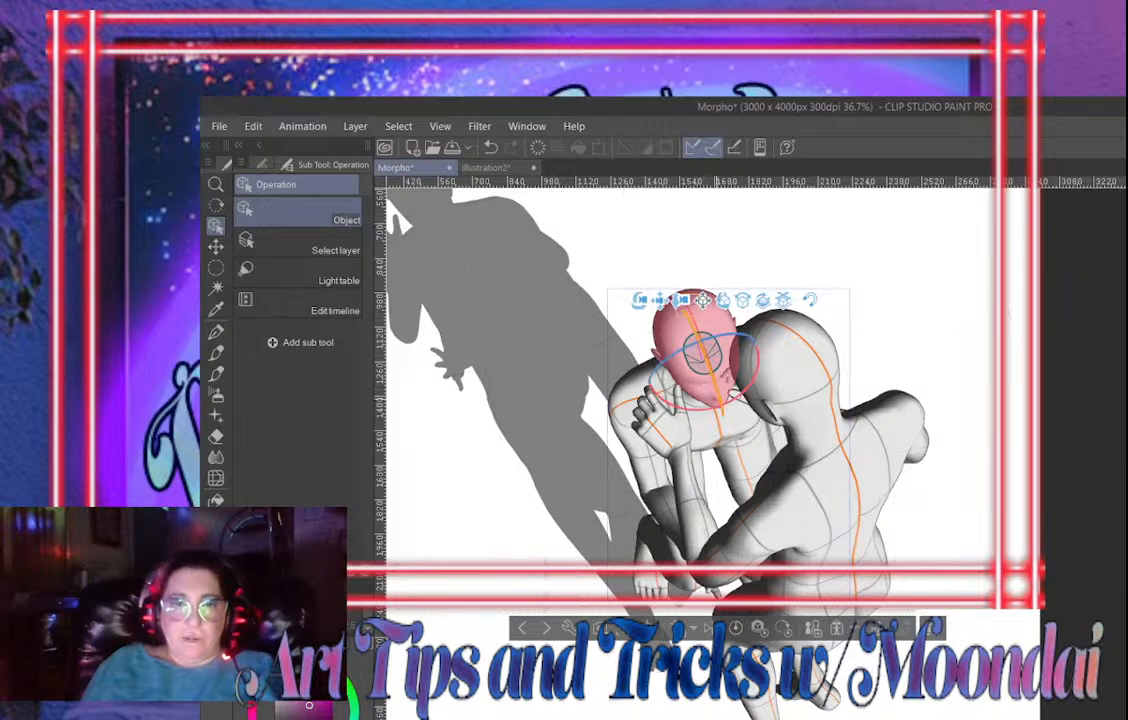
pyautogui.click(713, 378)
pyautogui.click(719, 378)
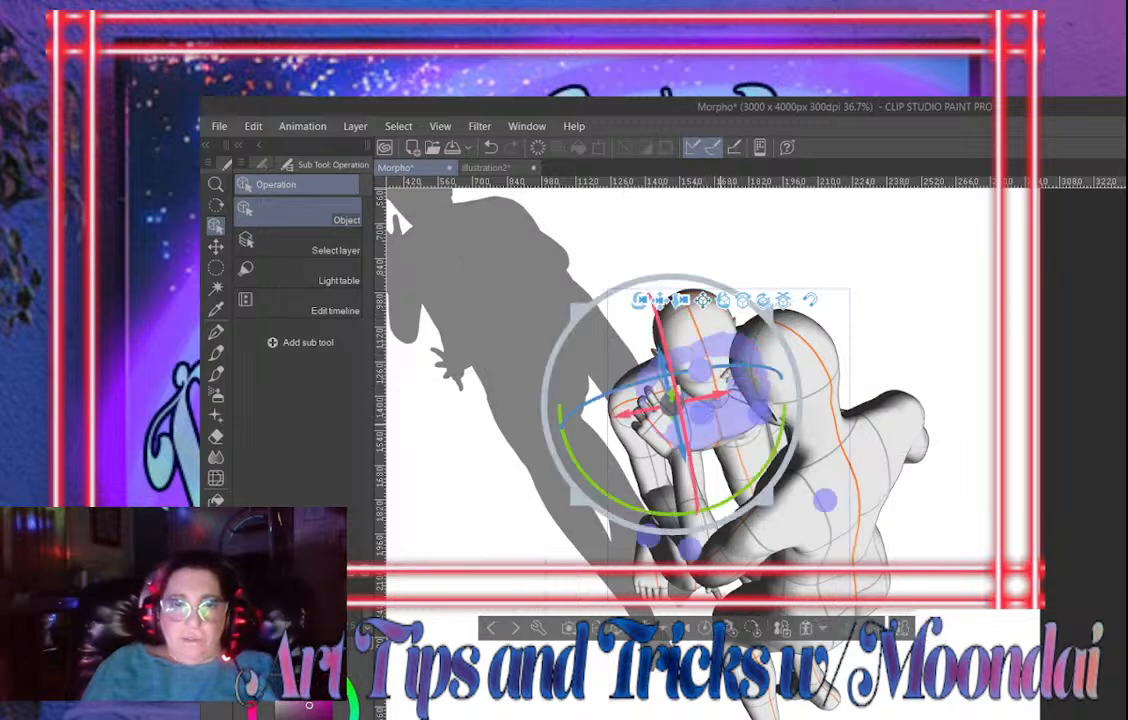
pyautogui.click(719, 380)
pyautogui.moveTo(720, 434); pyautogui.dragTo(716, 408)
# Select the second figure and adjust its placement against the partner from a lower camera angle
pyautogui.click(817, 478)
pyautogui.moveTo(664, 320); pyautogui.dragTo(672, 250)
pyautogui.scroll(-1, 802, 540)
pyautogui.moveTo(860, 545); pyautogui.dragTo(873, 344)
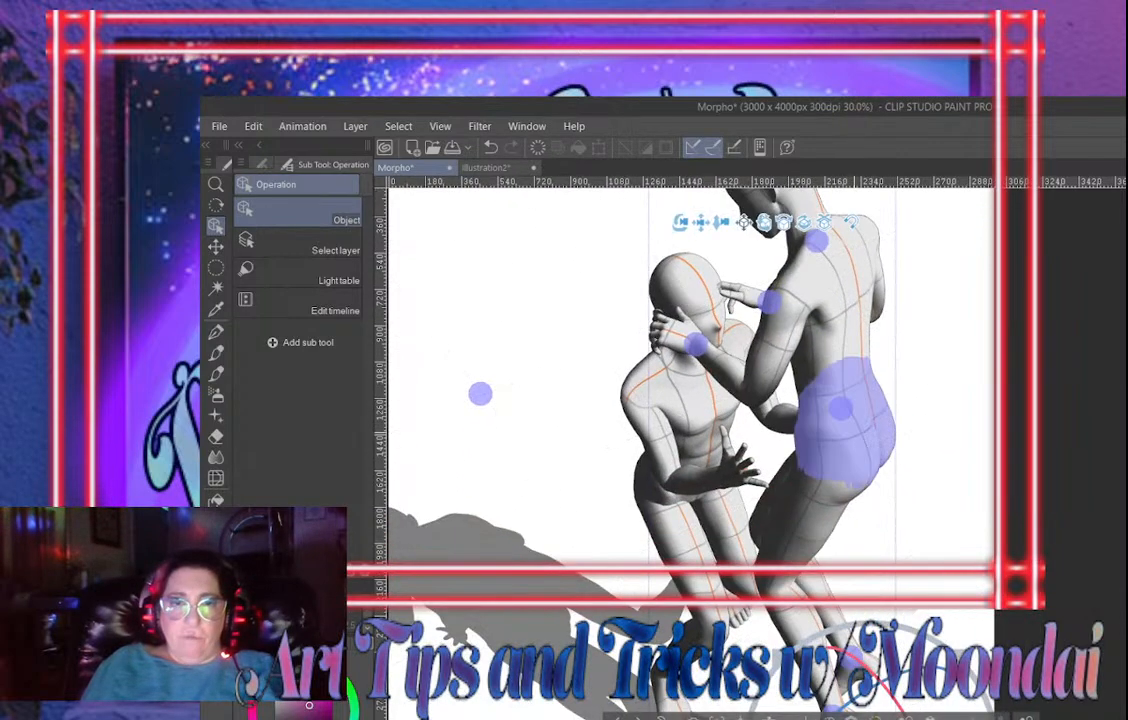
# Delete both posed dance figures from the 3D scene
pyautogui.click(876, 437)
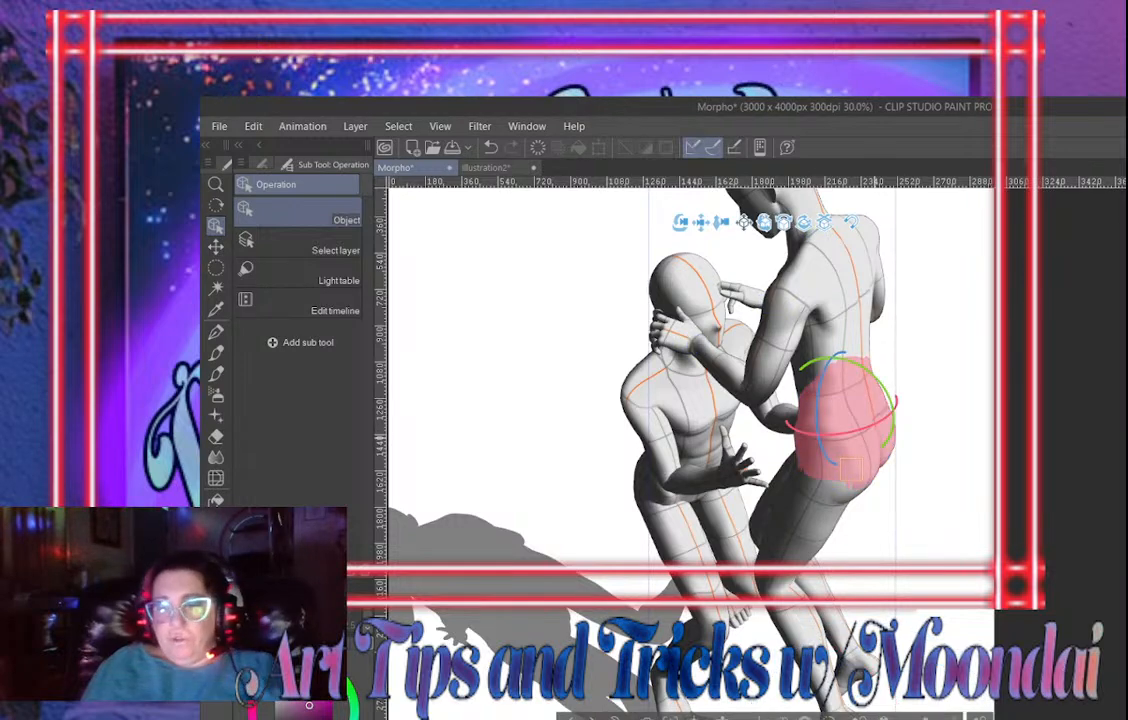
pyautogui.press('Delete')
pyautogui.click(678, 532)
pyautogui.press('Delete')
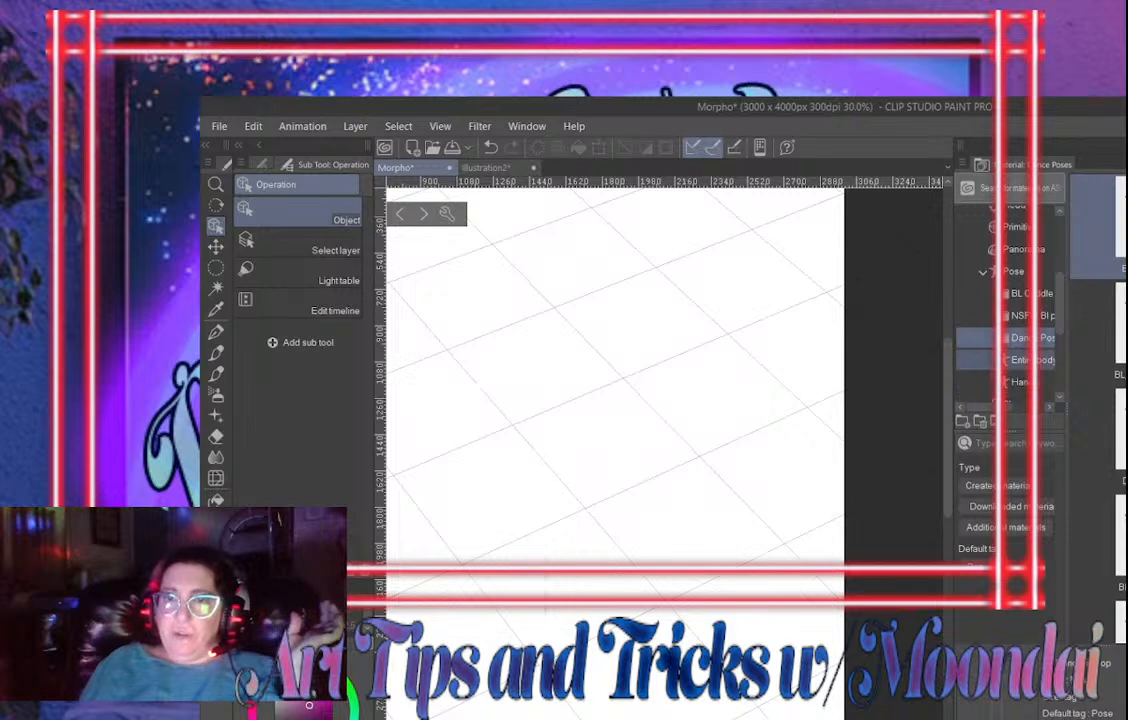
# Add a plain standing male figure to the page from the 3D Body type materials
pyautogui.click(1030, 360)
pyautogui.click(1013, 272)
pyautogui.click(983, 272)
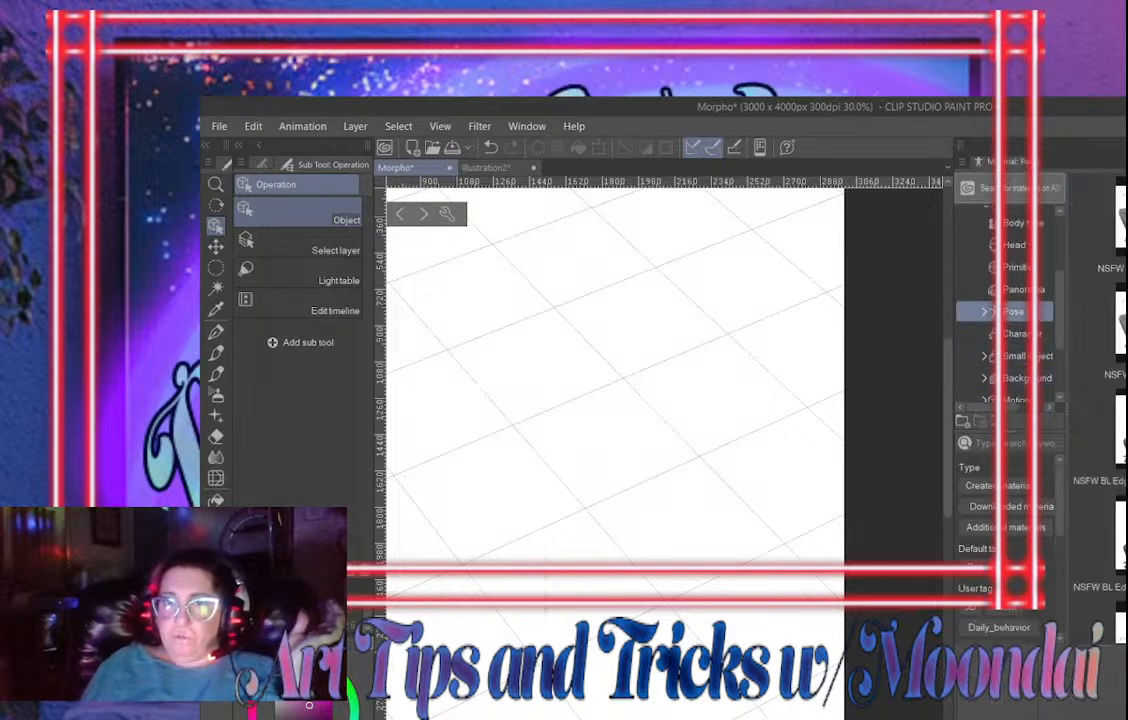
pyautogui.scroll(1, 1012, 290)
pyautogui.click(1015, 263)
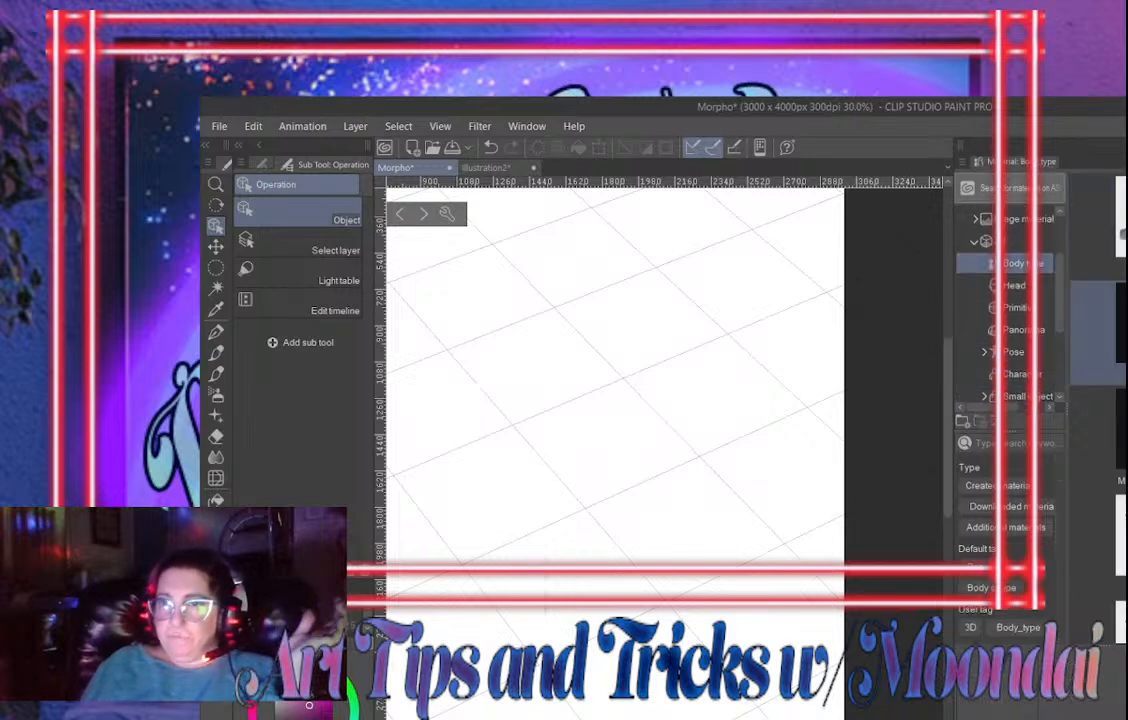
pyautogui.click(1098, 439)
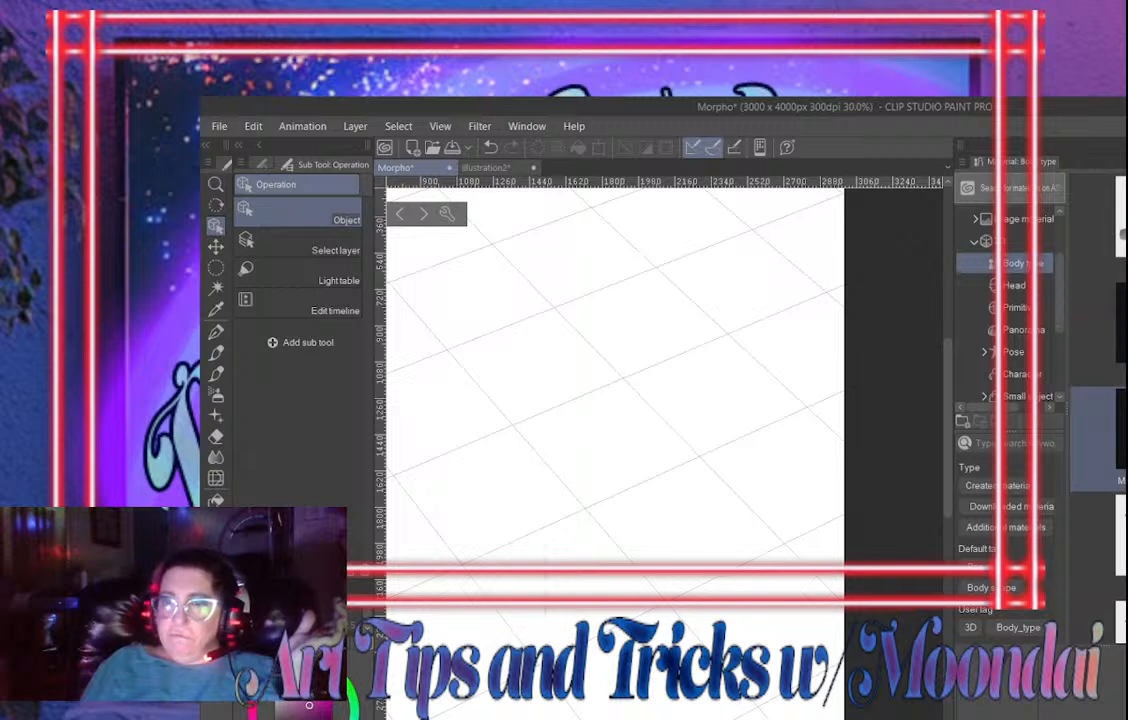
pyautogui.scroll(-1, 1098, 439)
pyautogui.click(1098, 439)
pyautogui.scroll(-2, 1098, 439)
pyautogui.scroll(-1, 1098, 439)
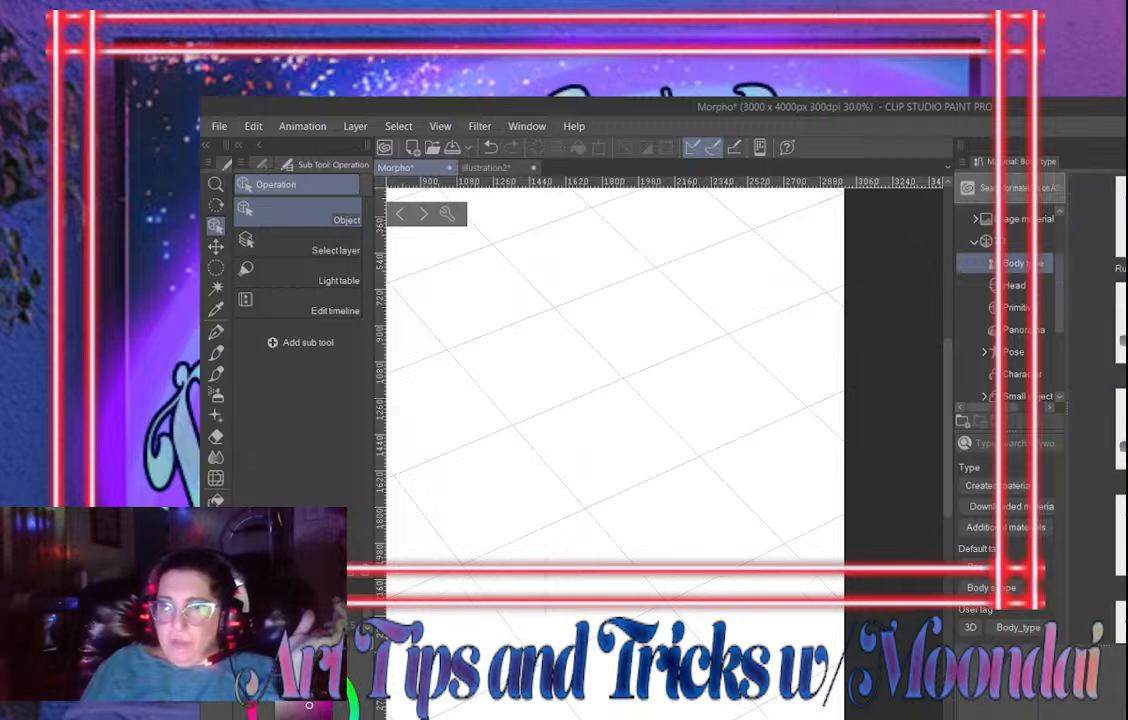
pyautogui.scroll(-2, 1098, 439)
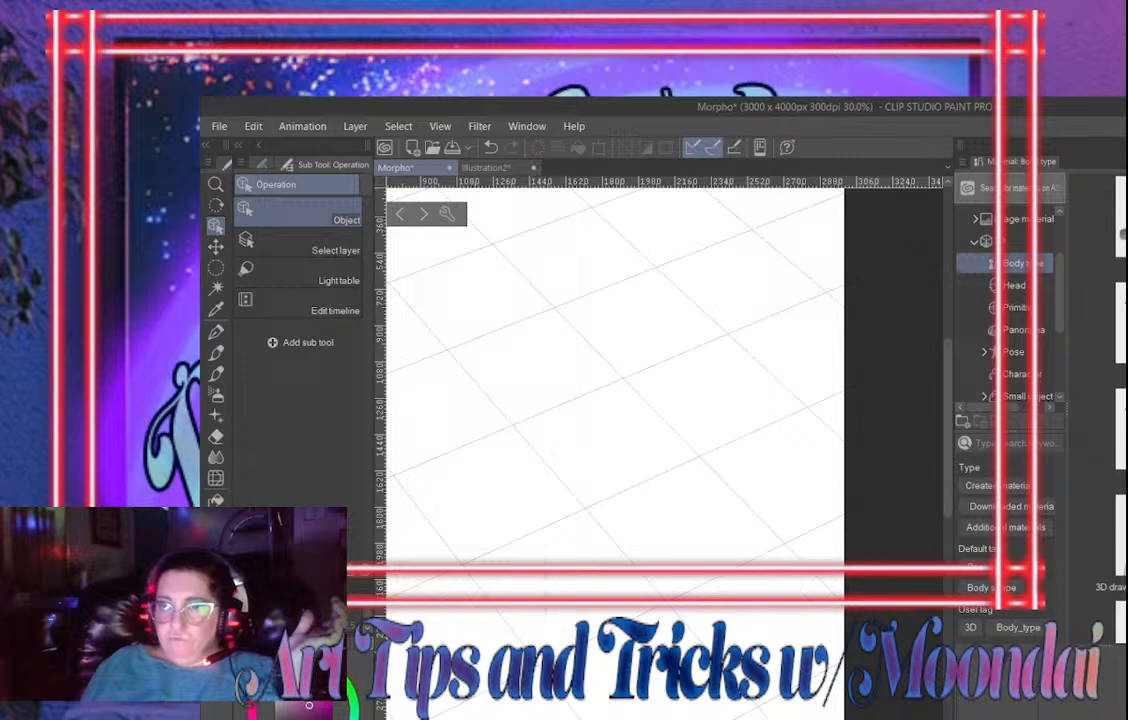
pyautogui.click(1098, 439)
pyautogui.click(1098, 439)
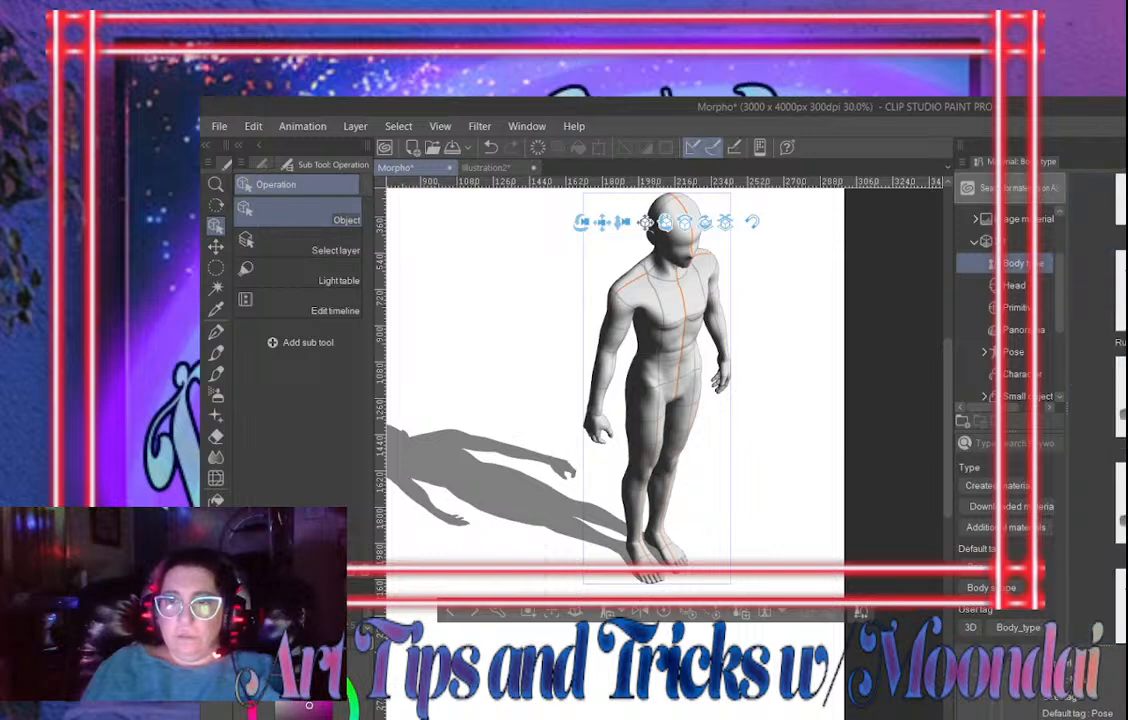
# Apply another material from the Body type category to the standing figure to change its body shape
pyautogui.scroll(1, 1098, 400)
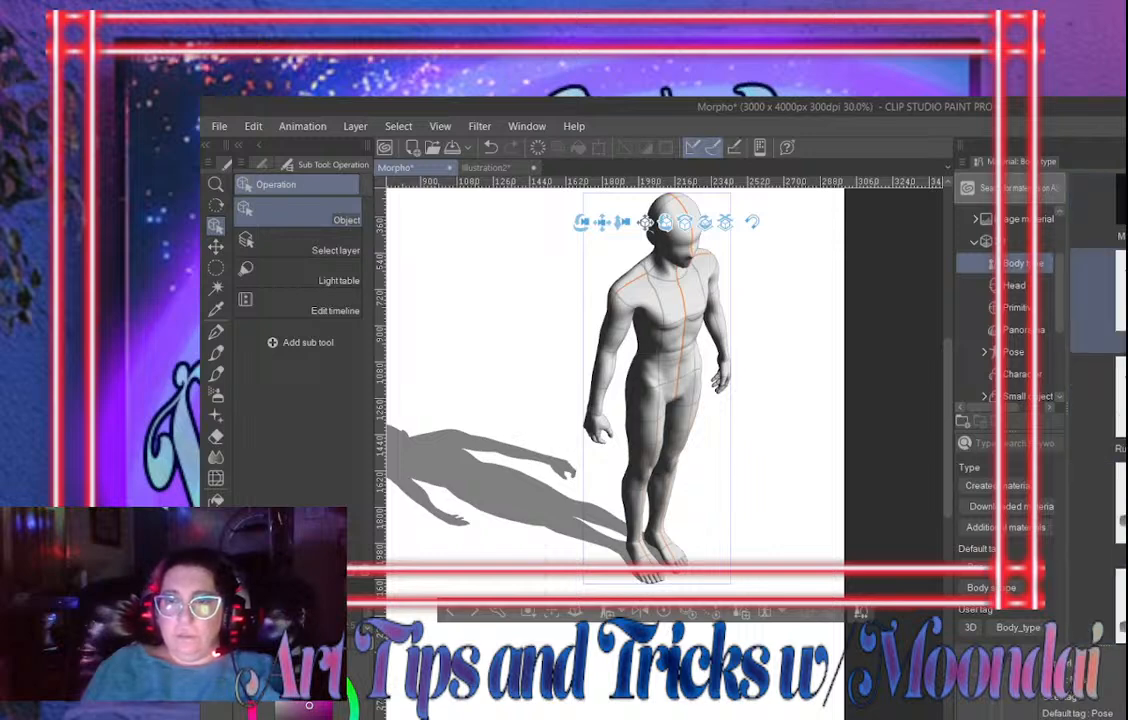
pyautogui.scroll(1, 1098, 300)
pyautogui.moveTo(1098, 300); pyautogui.dragTo(655, 390)
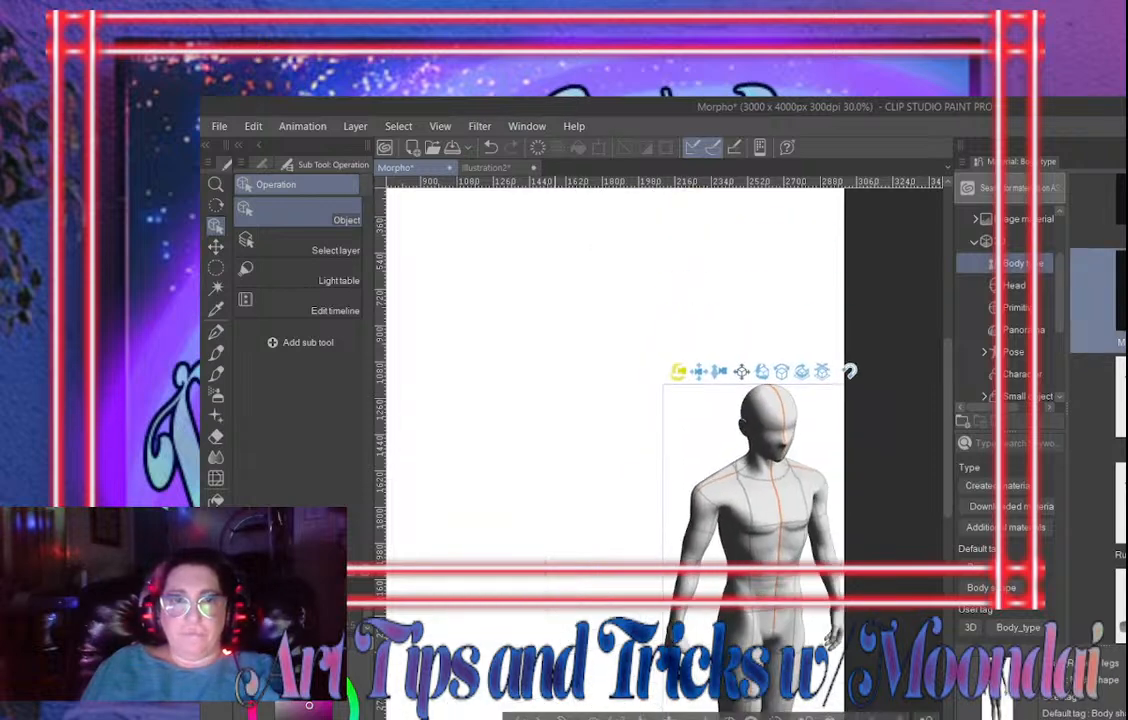
# Turn the camera to a straight front view of the standing figure and place it in the middle of the page
pyautogui.moveTo(743, 530); pyautogui.dragTo(660, 387)
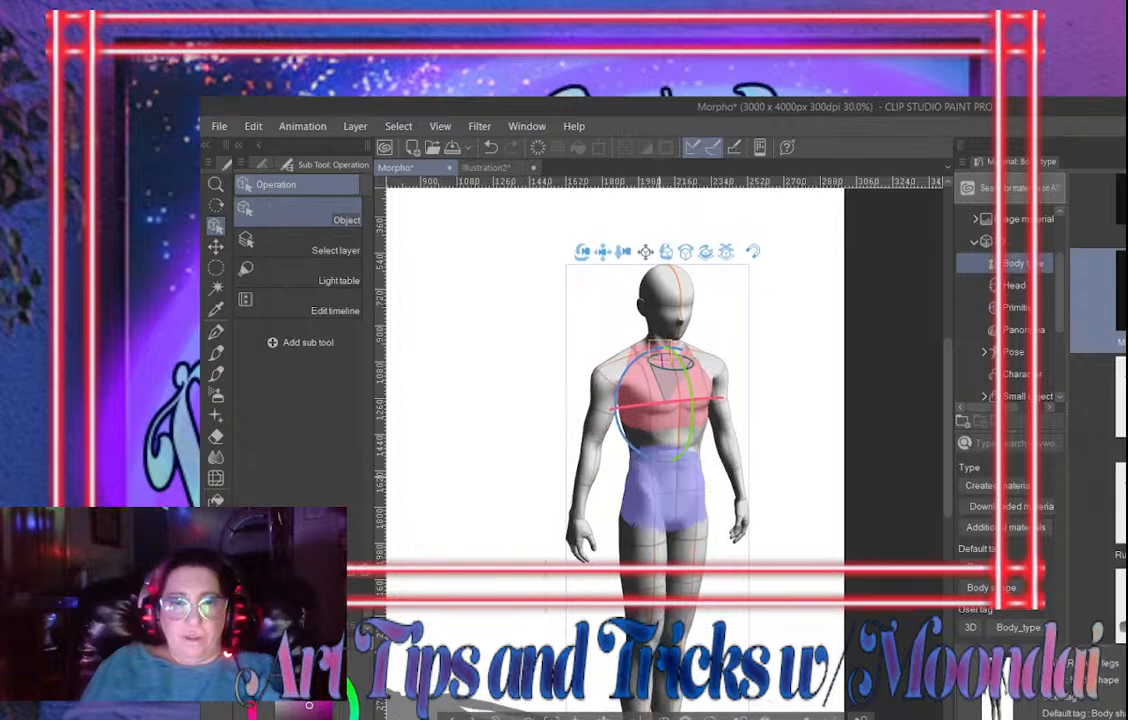
pyautogui.click(655, 477)
pyautogui.moveTo(582, 253); pyautogui.dragTo(543, 256)
pyautogui.scroll(-1, 795, 450)
pyautogui.click(1118, 146)
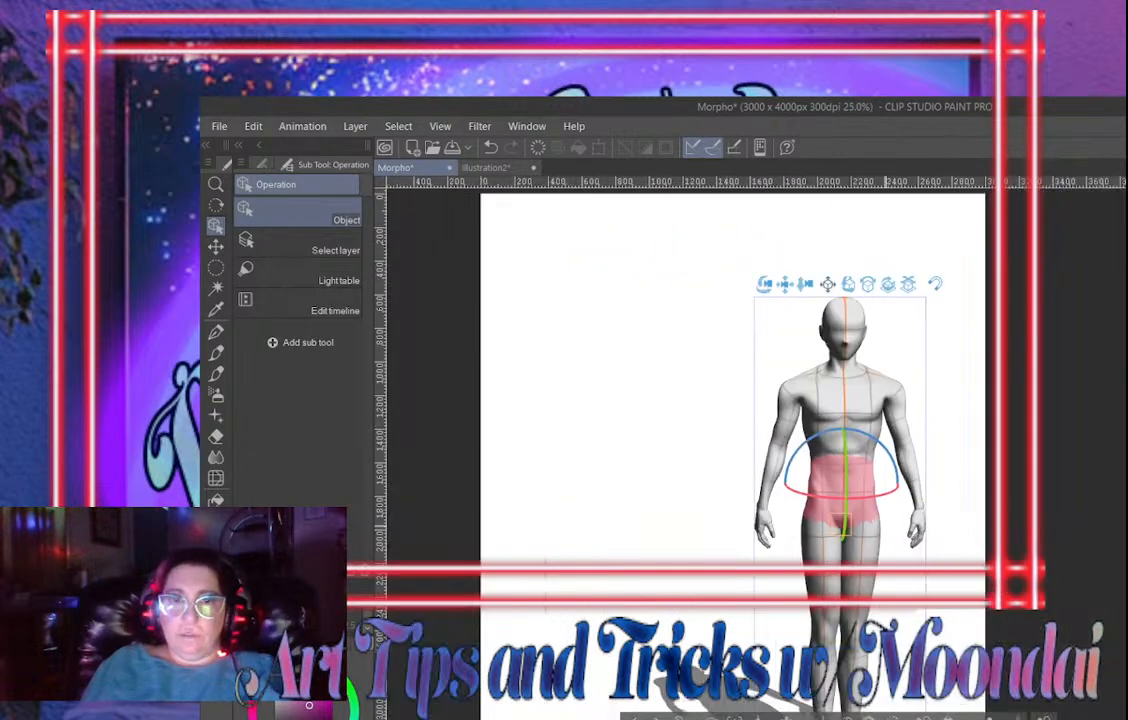
pyautogui.scroll(-1, 888, 545)
pyautogui.moveTo(873, 550); pyautogui.dragTo(756, 493)
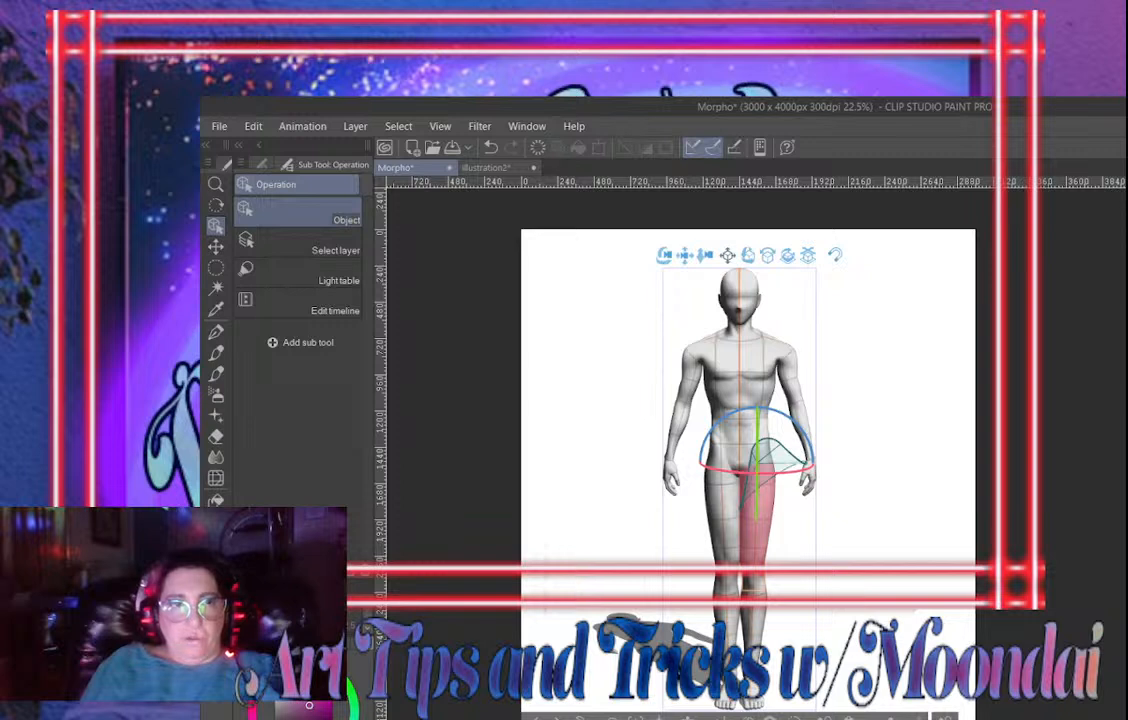
# Inspect the standing figure's chest and upper arm, viewing the whole body from above and from an angle
pyautogui.click(735, 362)
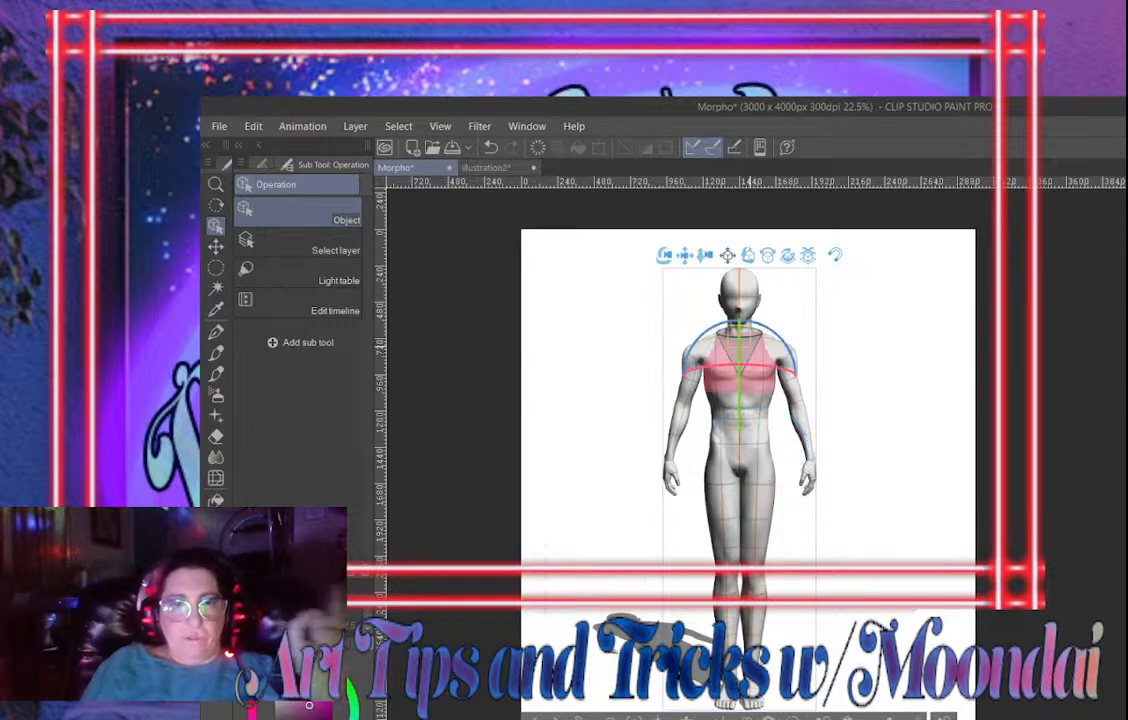
pyautogui.click(692, 376)
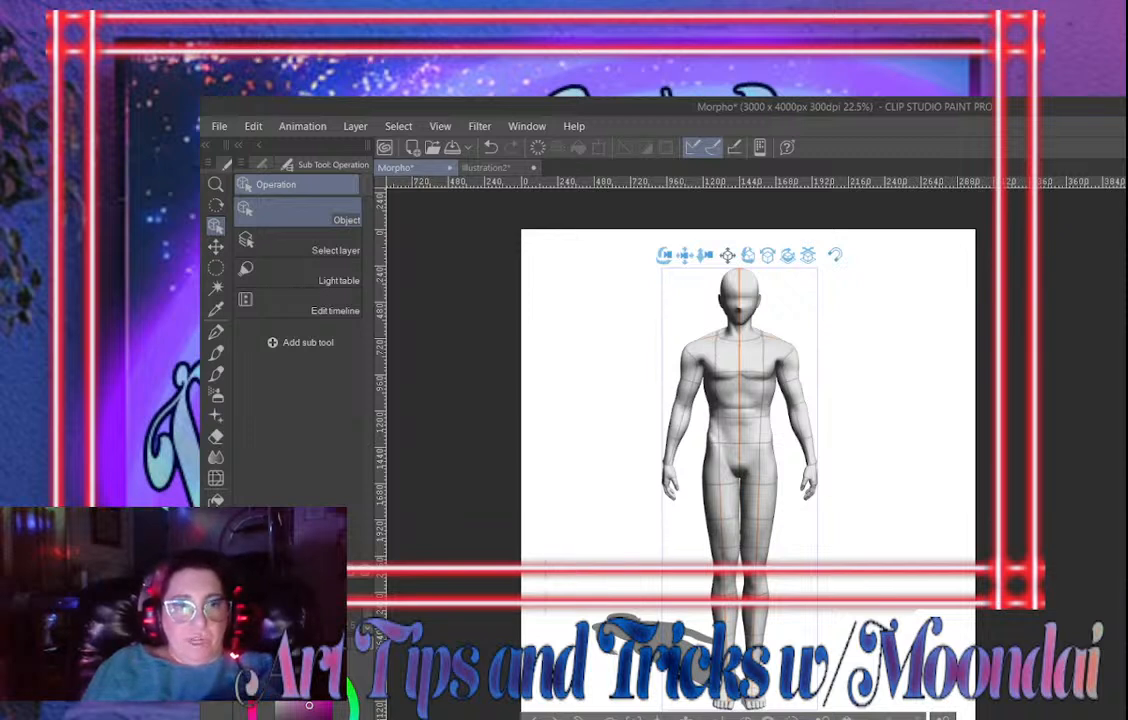
pyautogui.moveTo(664, 256); pyautogui.dragTo(612, 355)
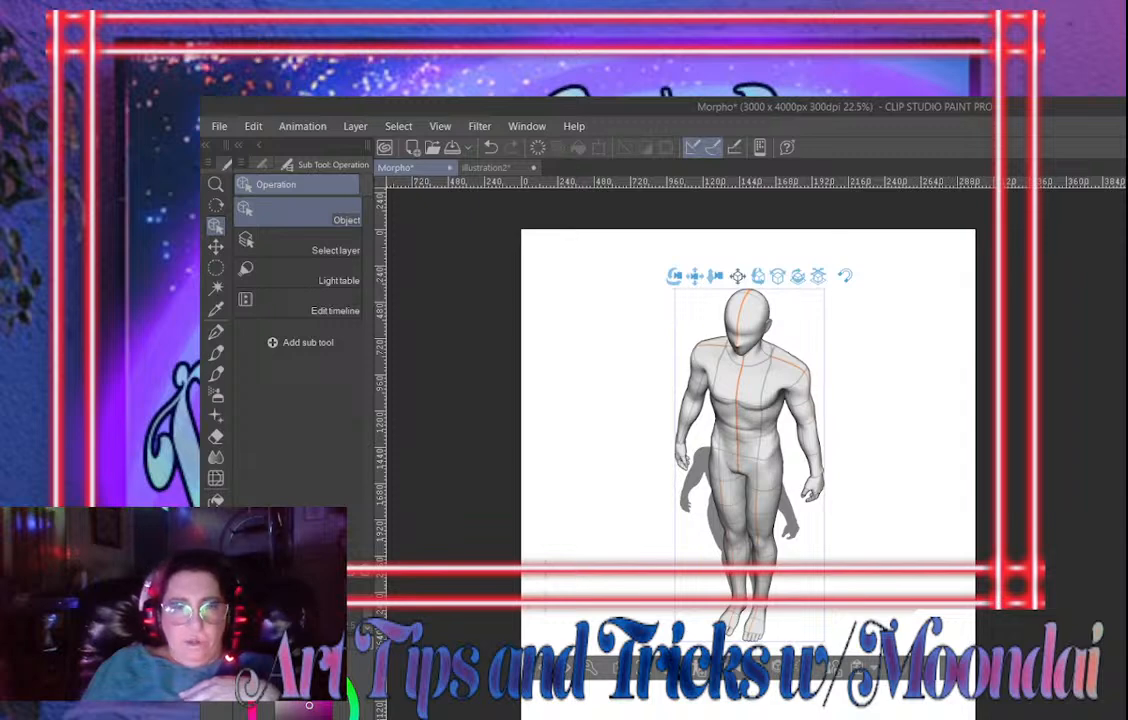
pyautogui.moveTo(674, 276); pyautogui.dragTo(620, 270)
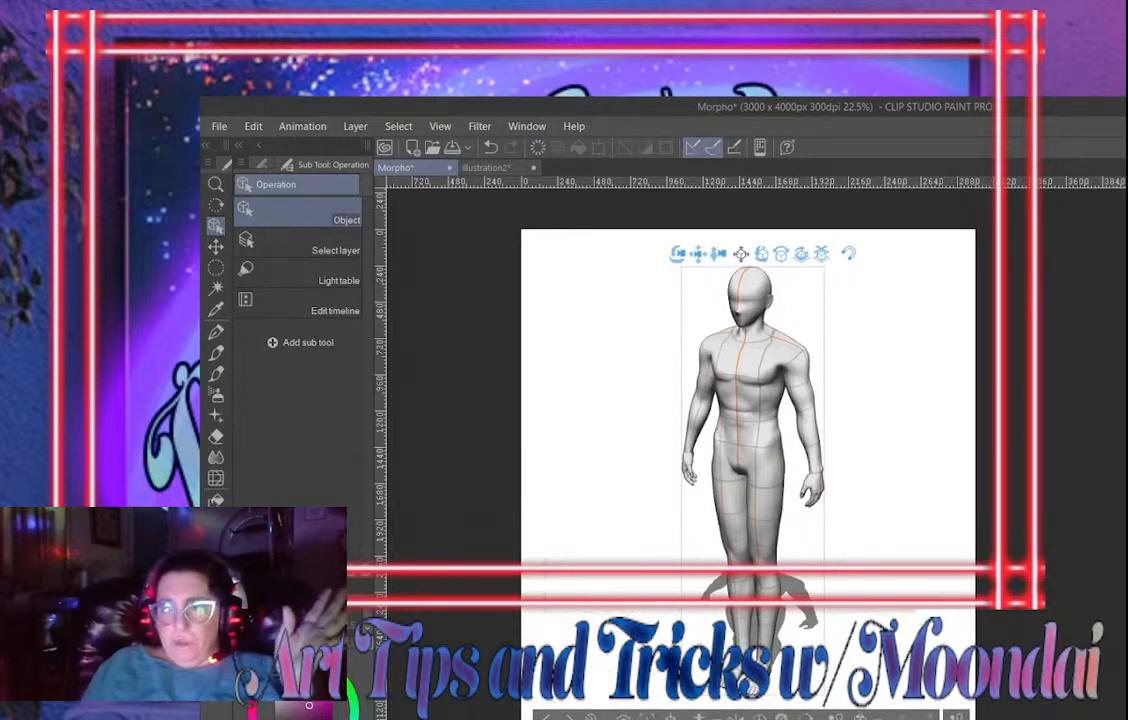
# Remove the standing figure and inspect the sword-holding figure, including the parts extending beyond the page
pyautogui.press('Delete')
pyautogui.hotkey('ctrl', 'z')
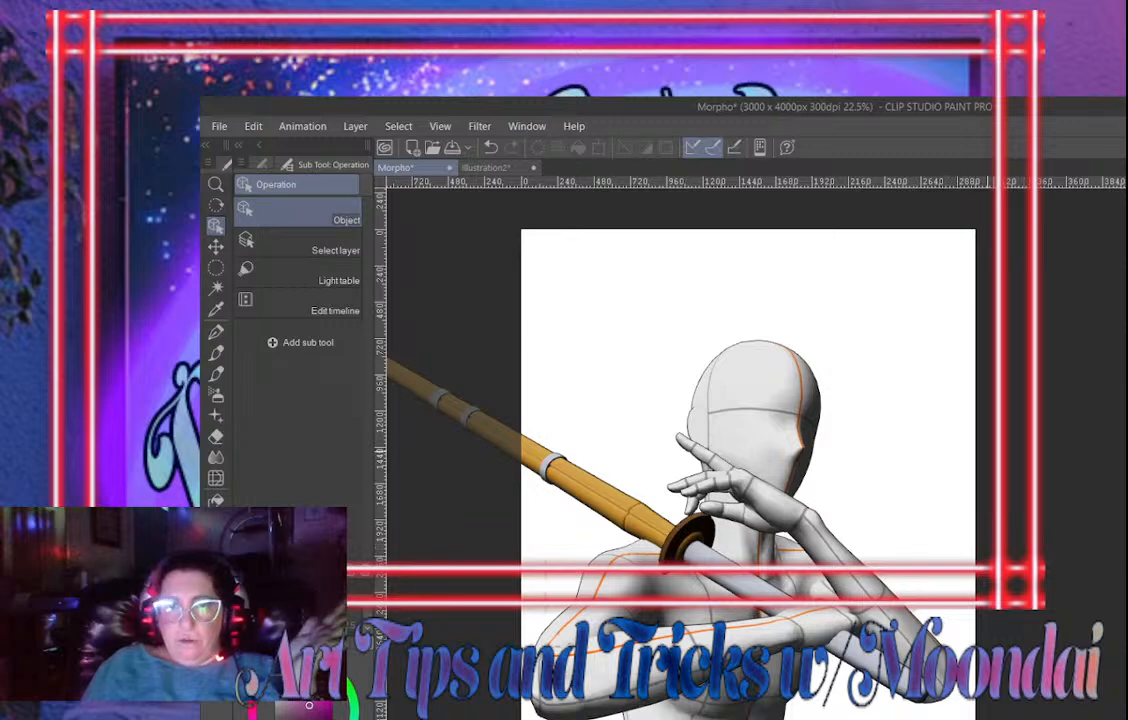
pyautogui.scroll(-3, 975, 458)
pyautogui.scroll(-2, 976, 490)
pyautogui.scroll(-5, 976, 490)
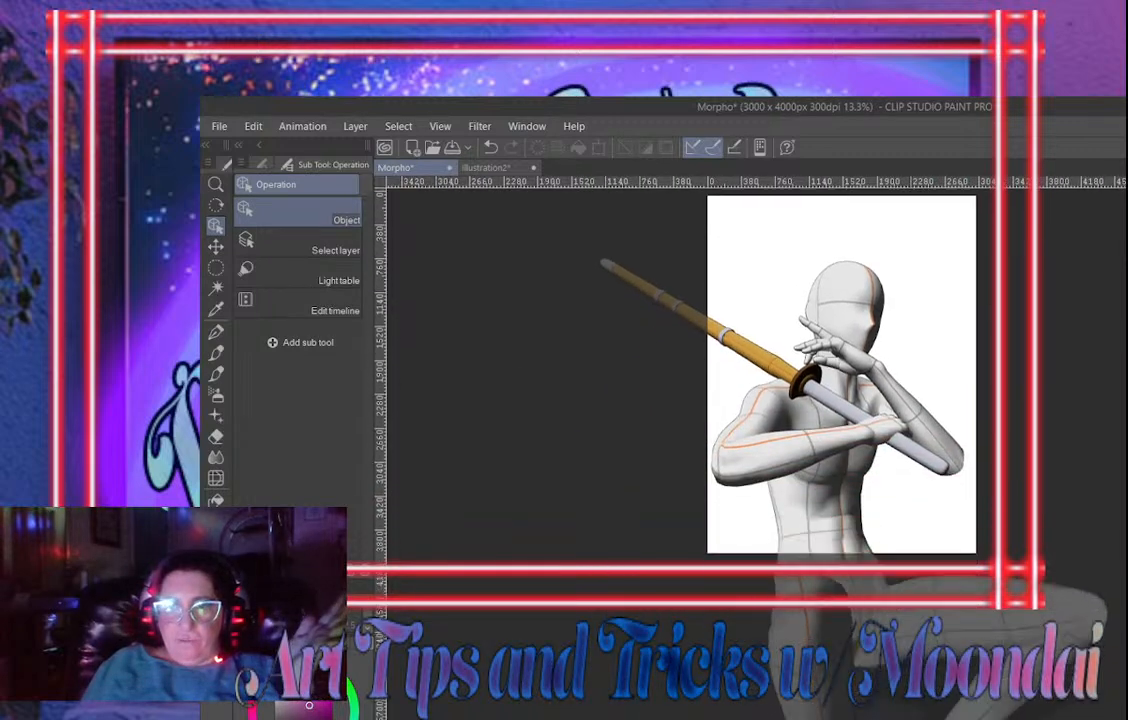
pyautogui.scroll(-3, 976, 490)
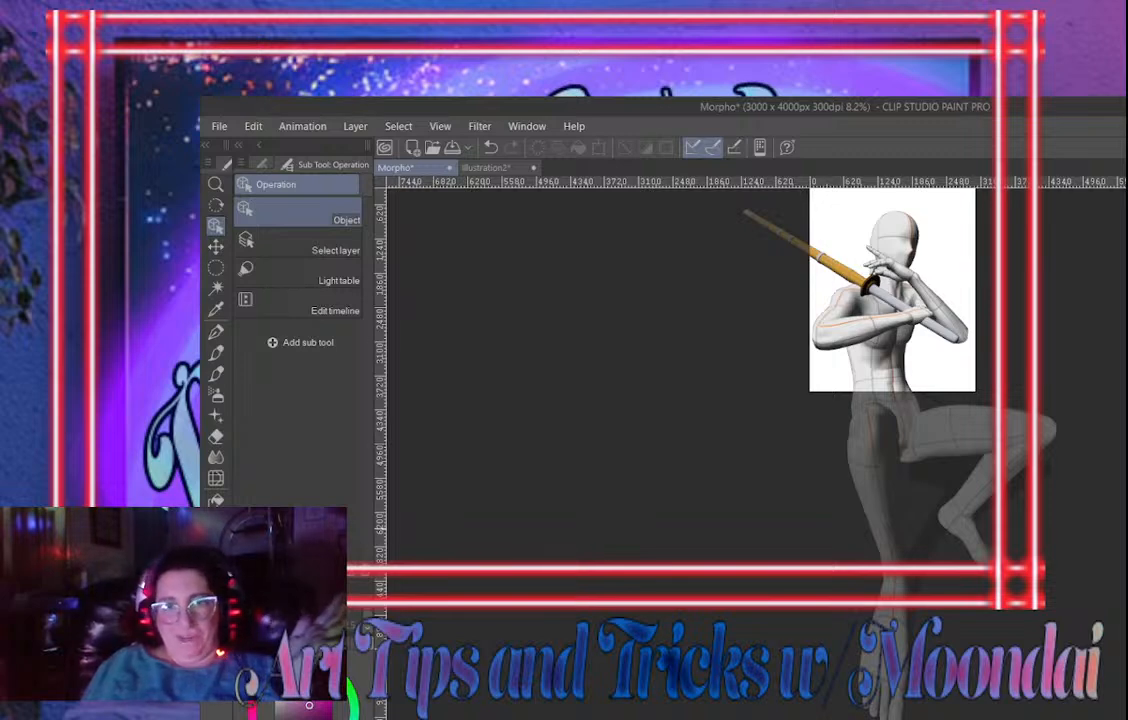
pyautogui.scroll(3, 976, 490)
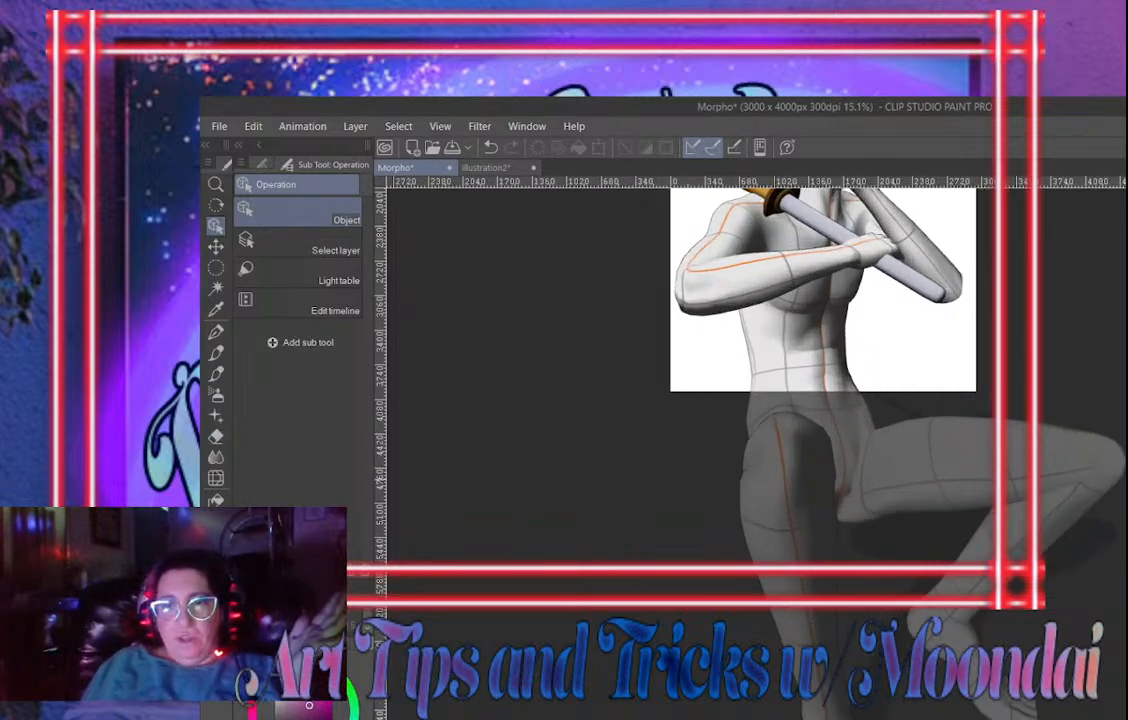
pyautogui.scroll(5, 823, 411)
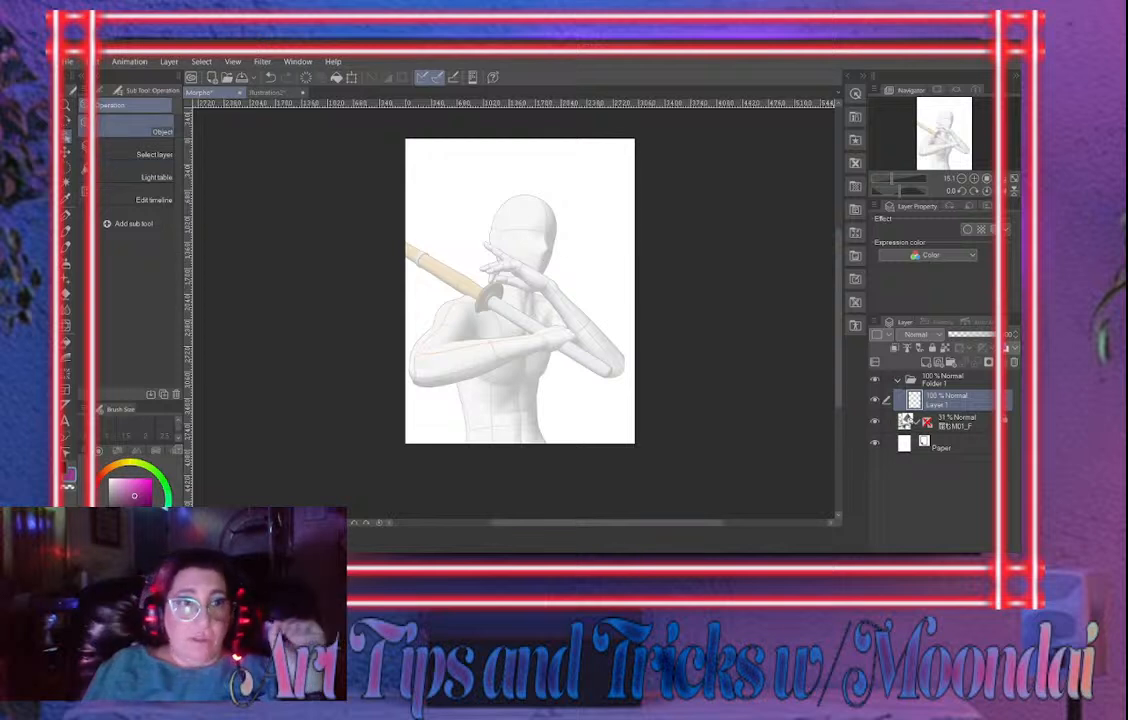
# Choose the Vin Pencil and a medium blue drawing colour for sketching over the faded sword-holding figure
pyautogui.click(66, 215)
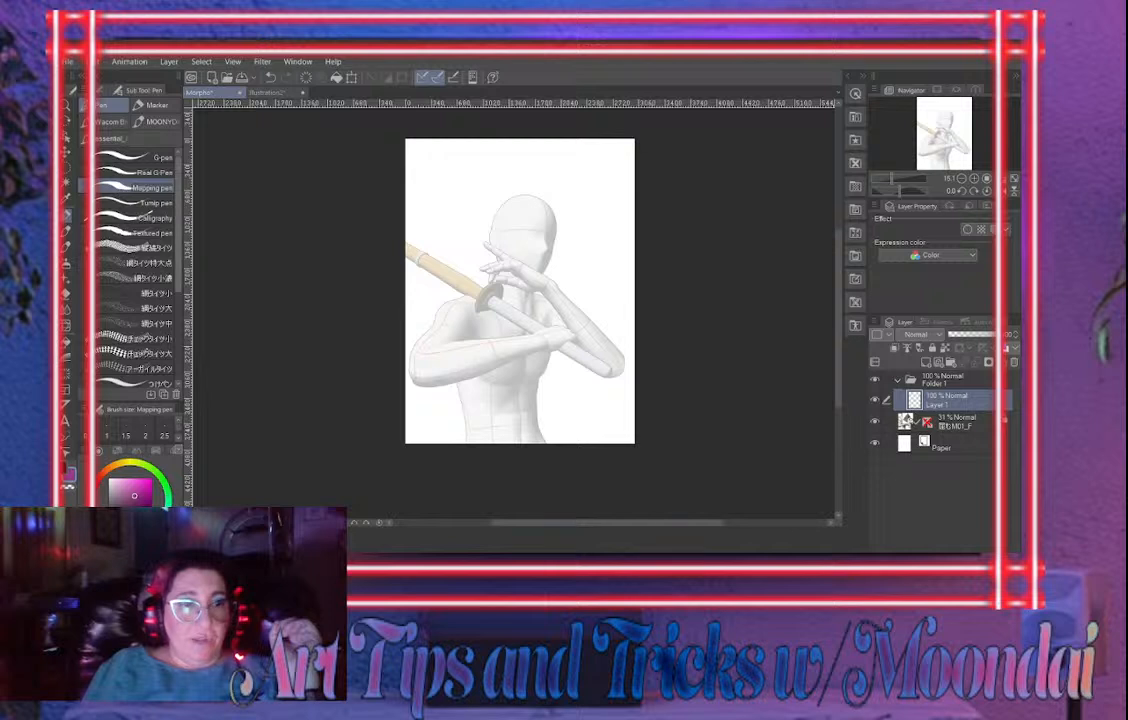
pyautogui.click(66, 246)
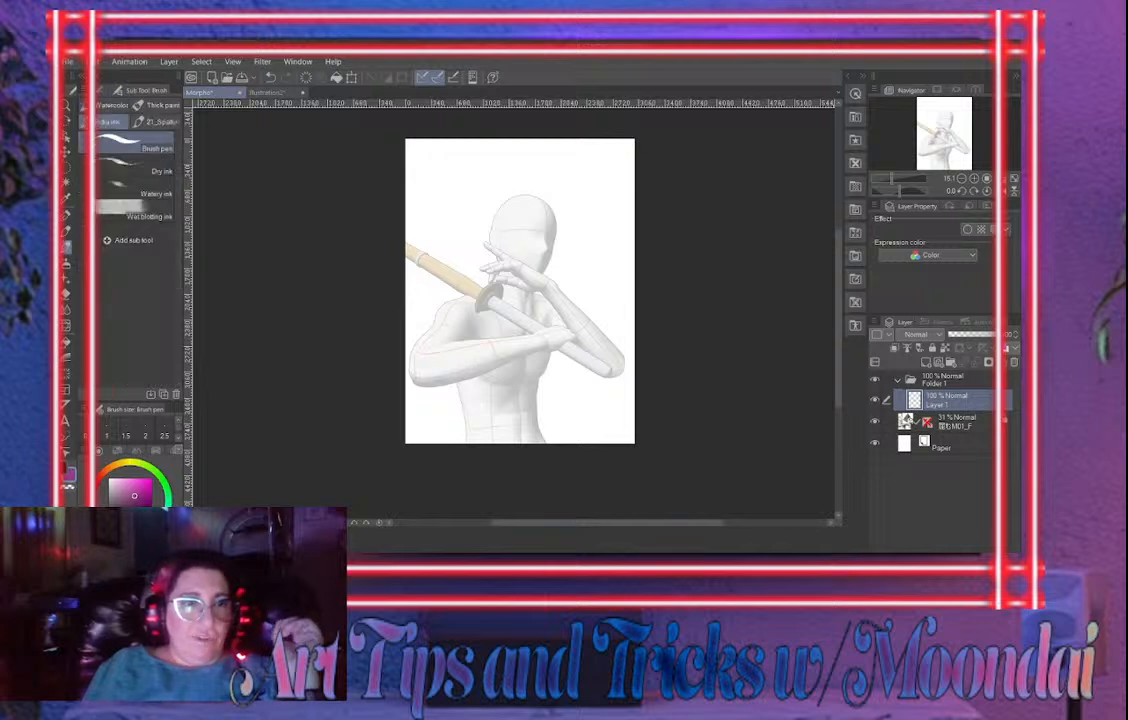
pyautogui.click(66, 231)
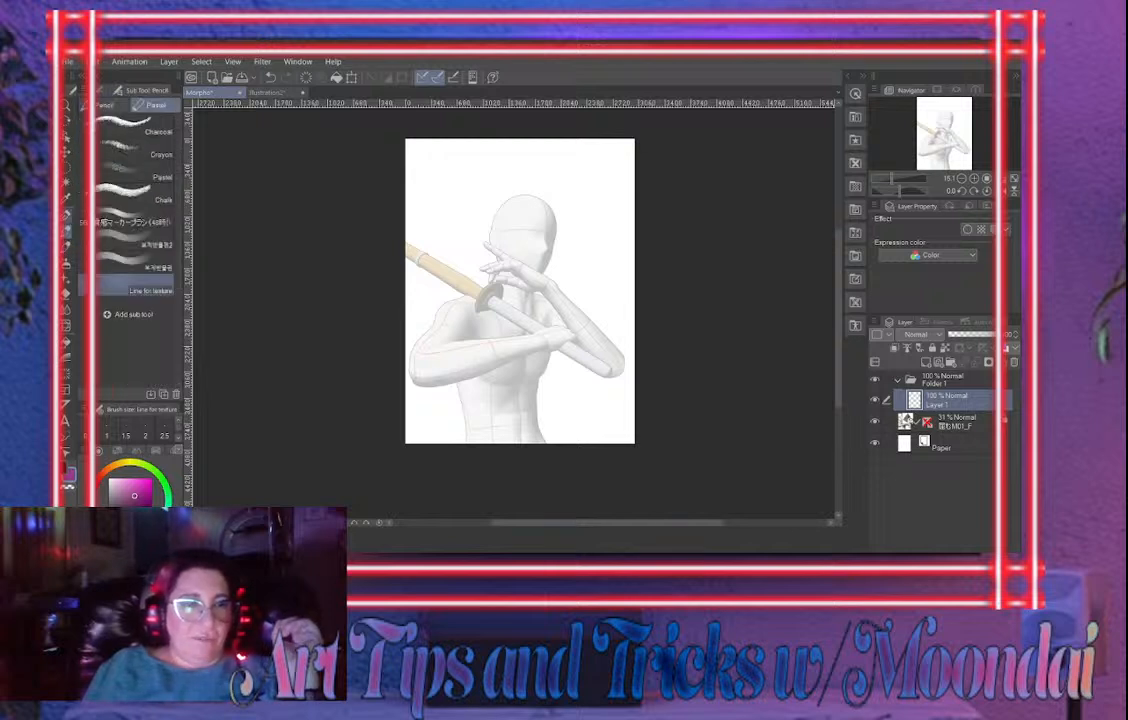
pyautogui.click(104, 105)
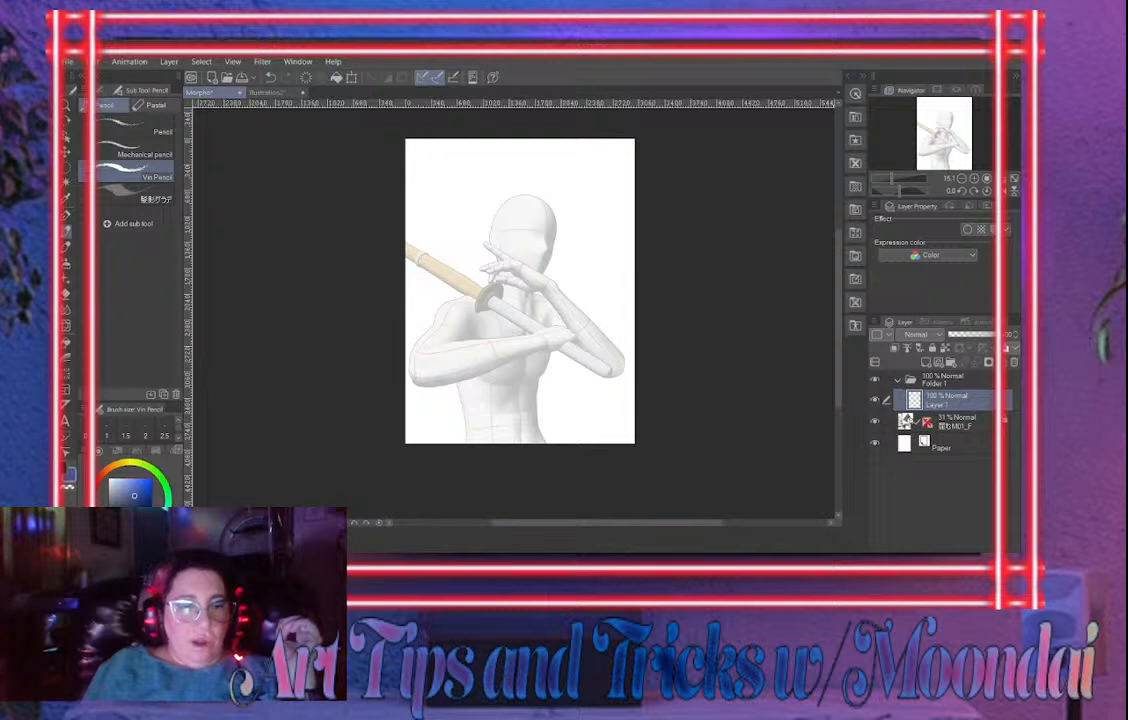
pyautogui.click(146, 495)
pyautogui.moveTo(138, 498); pyautogui.dragTo(133, 492)
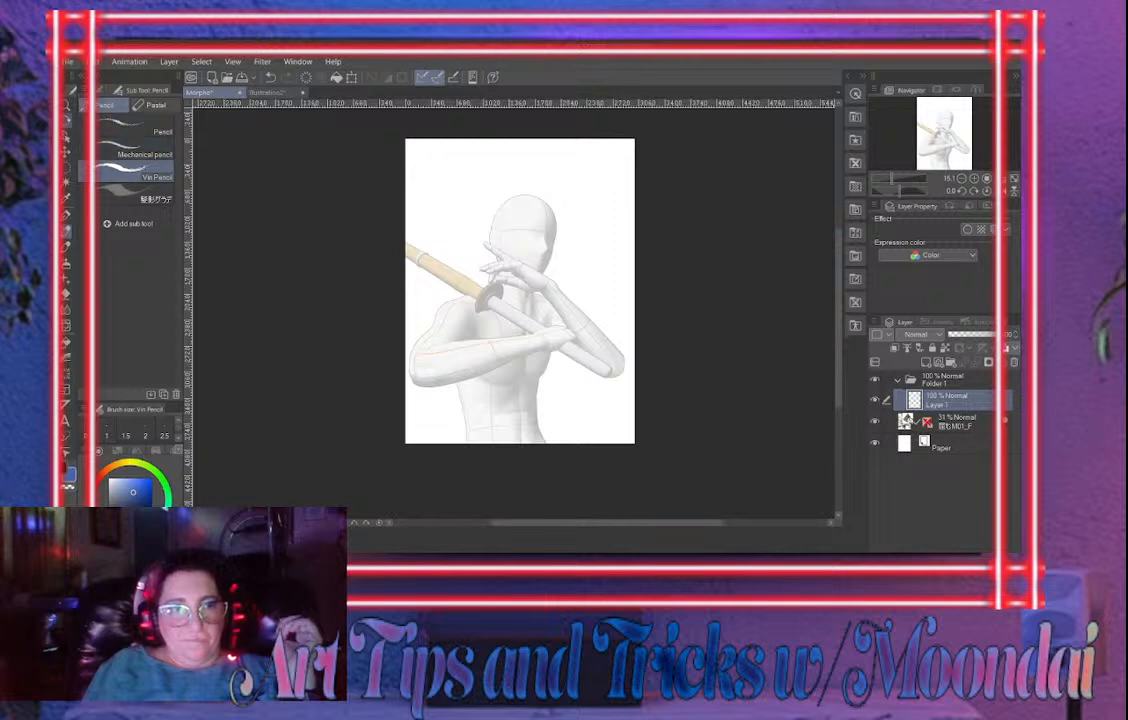
pyautogui.click(66, 105)
pyautogui.click(462, 208)
pyautogui.click(552, 236)
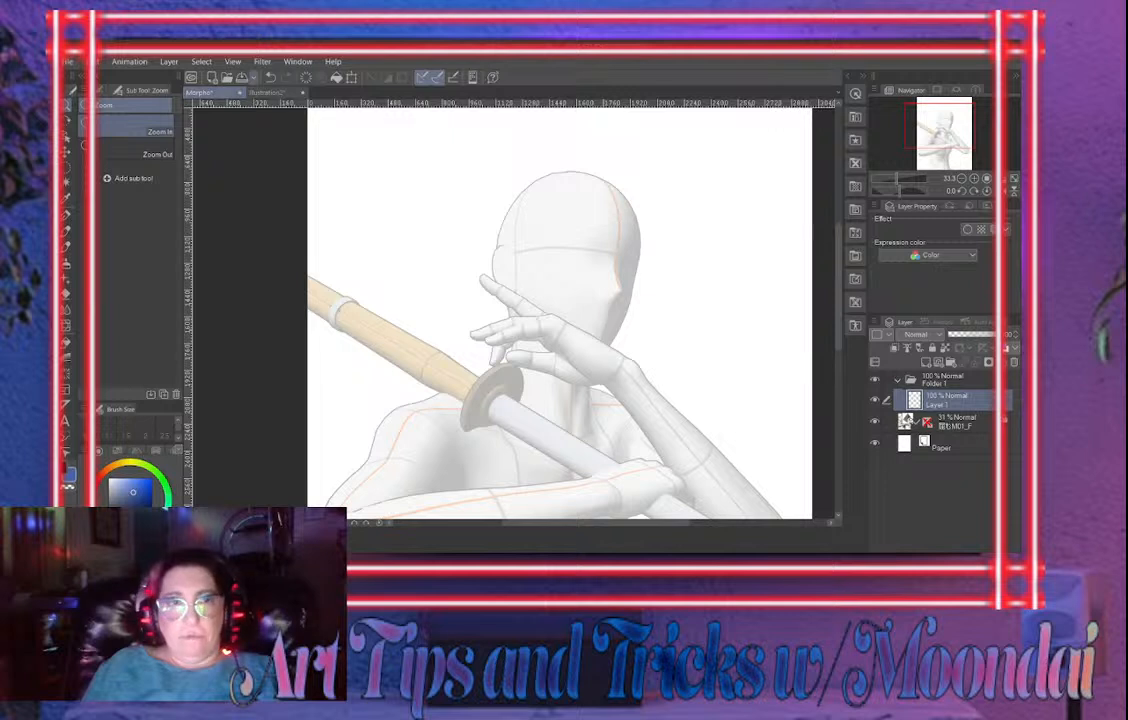
pyautogui.keyDown('alt'); pyautogui.click(541, 211); pyautogui.keyUp('alt')
pyautogui.keyDown('alt'); pyautogui.click(602, 225); pyautogui.keyUp('alt')
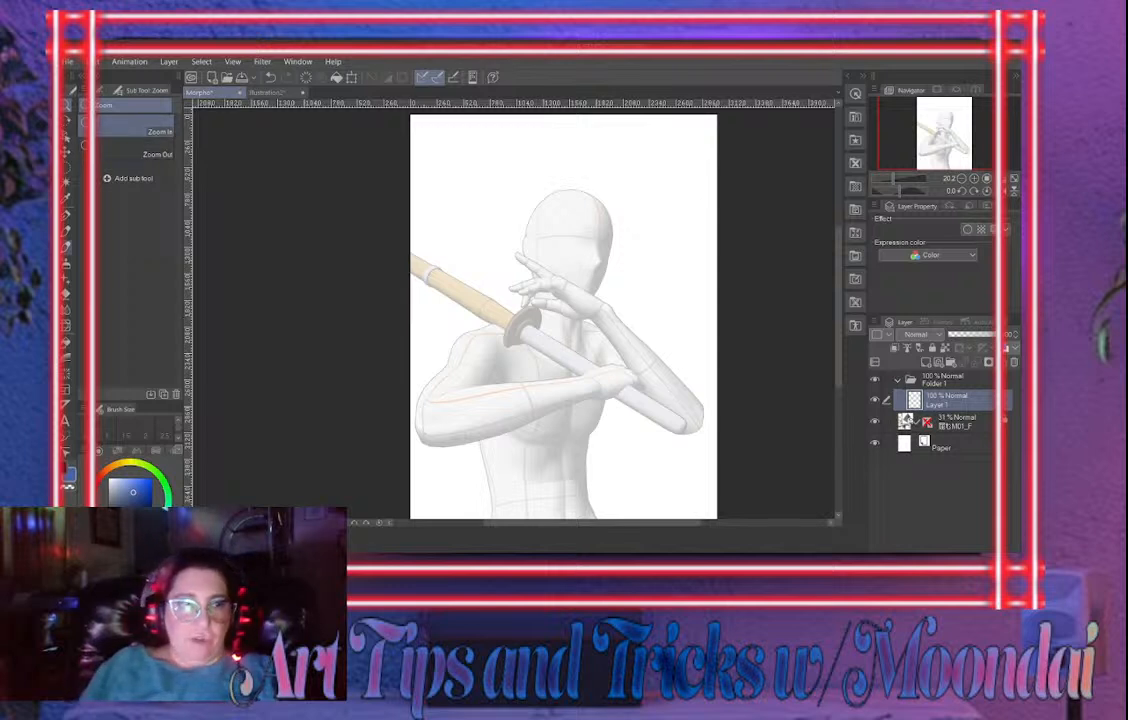
pyautogui.press('b')
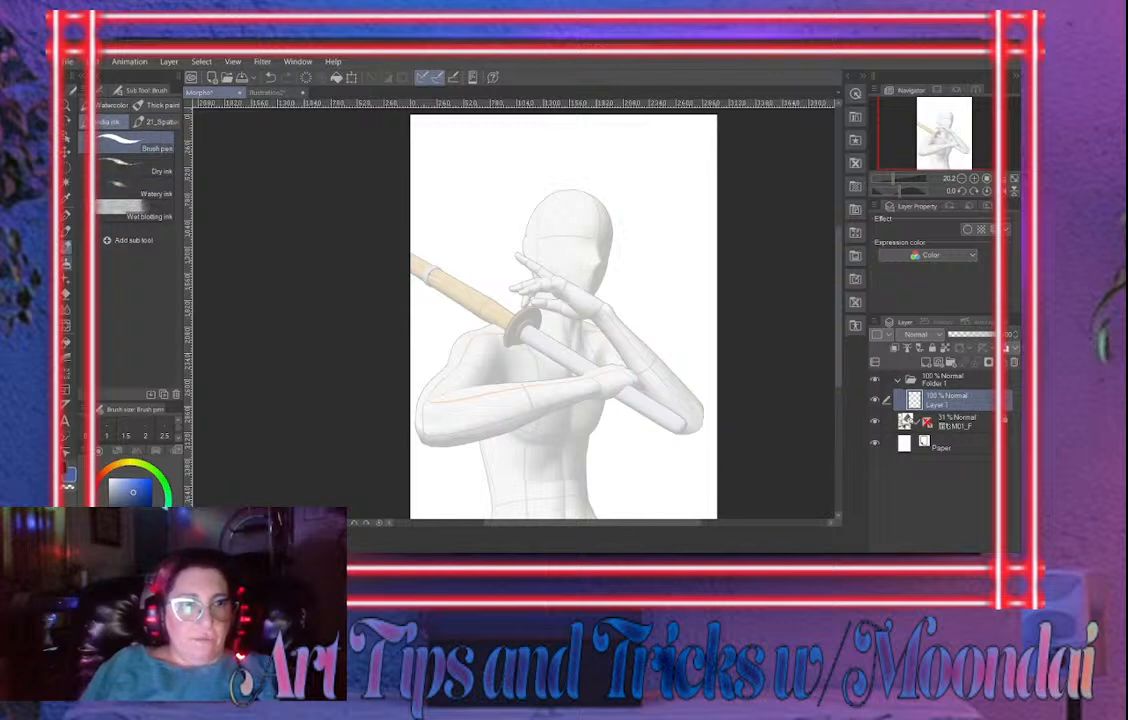
pyautogui.press('p')
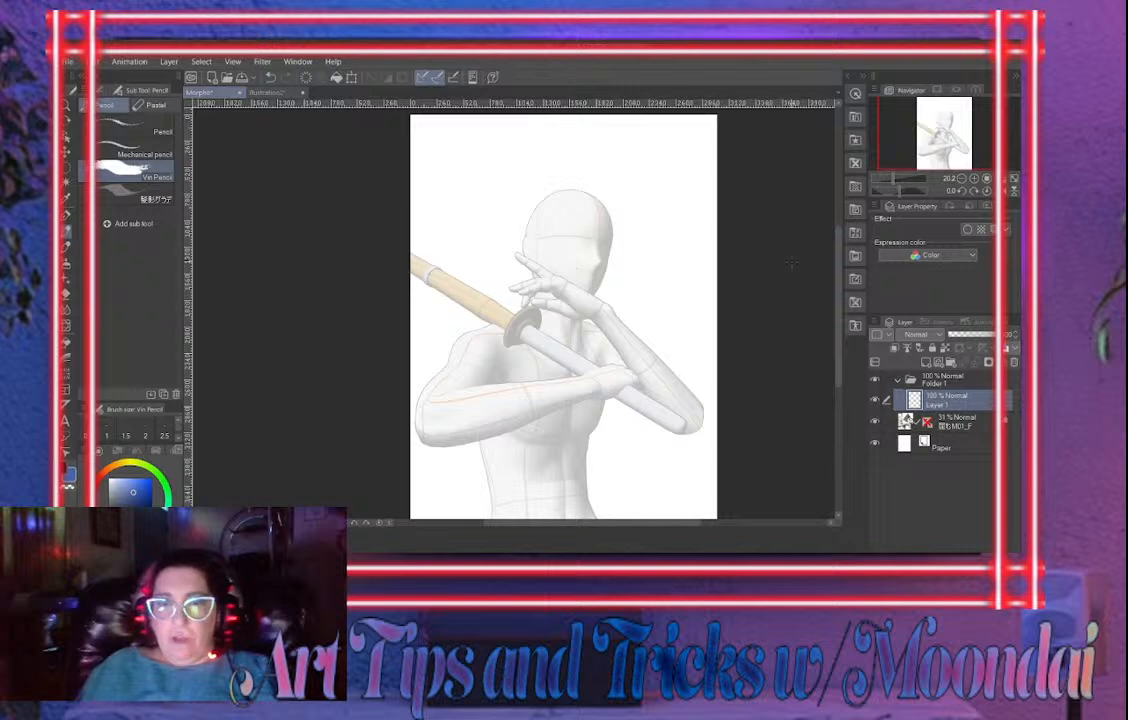
pyautogui.scroll(-2, 723, 260)
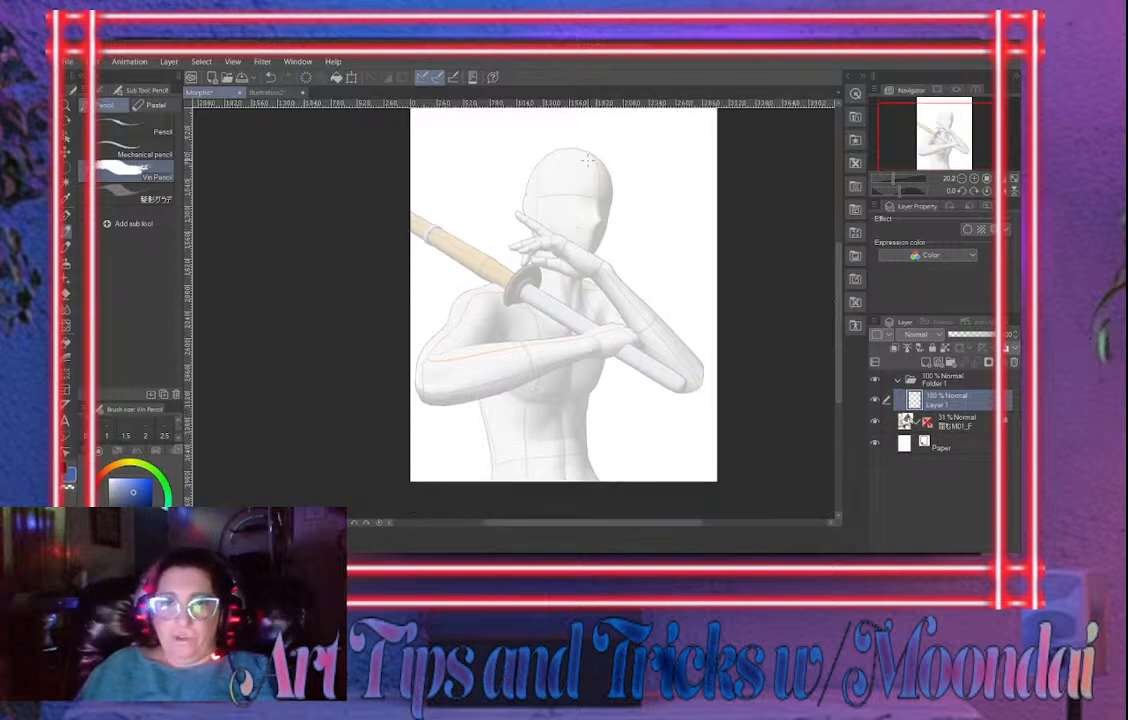
pyautogui.moveTo(581, 155)
pyautogui.mouseDown()
pyautogui.moveTo(492, 398)
pyautogui.moveTo(500, 465)
pyautogui.mouseUp()
pyautogui.hotkey('ctrl', 'z')
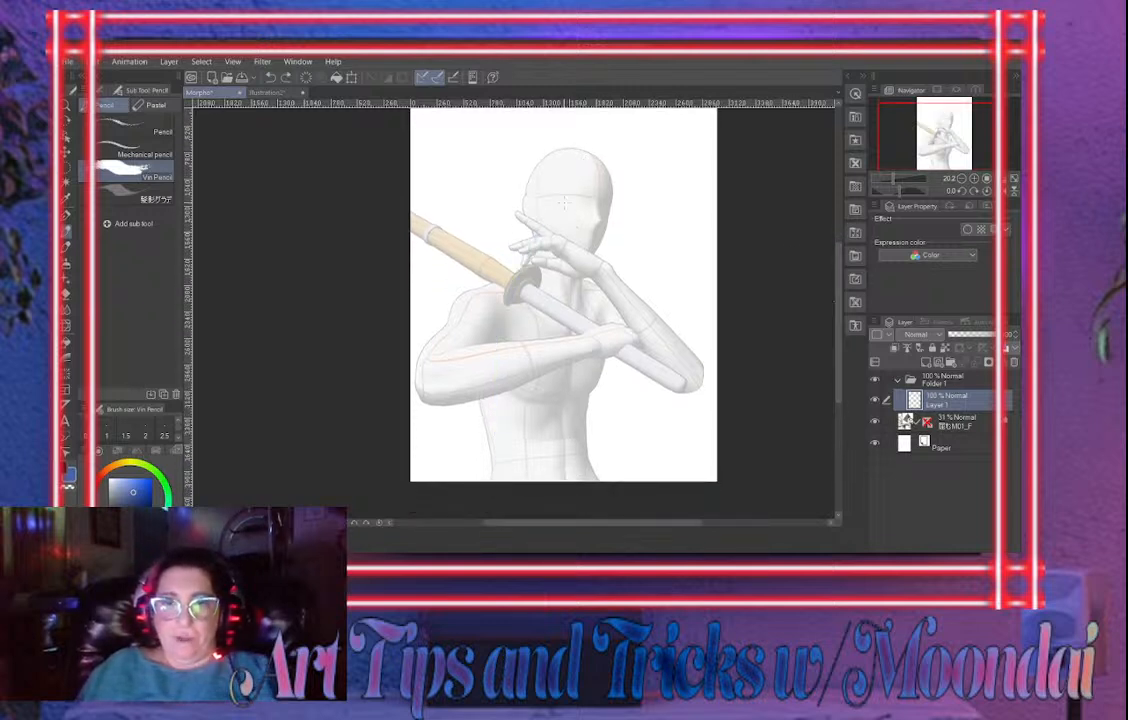
pyautogui.moveTo(576, 198)
pyautogui.mouseDown()
pyautogui.moveTo(537, 324)
pyautogui.moveTo(541, 480)
pyautogui.mouseUp()
pyautogui.hotkey('ctrl', 'z')
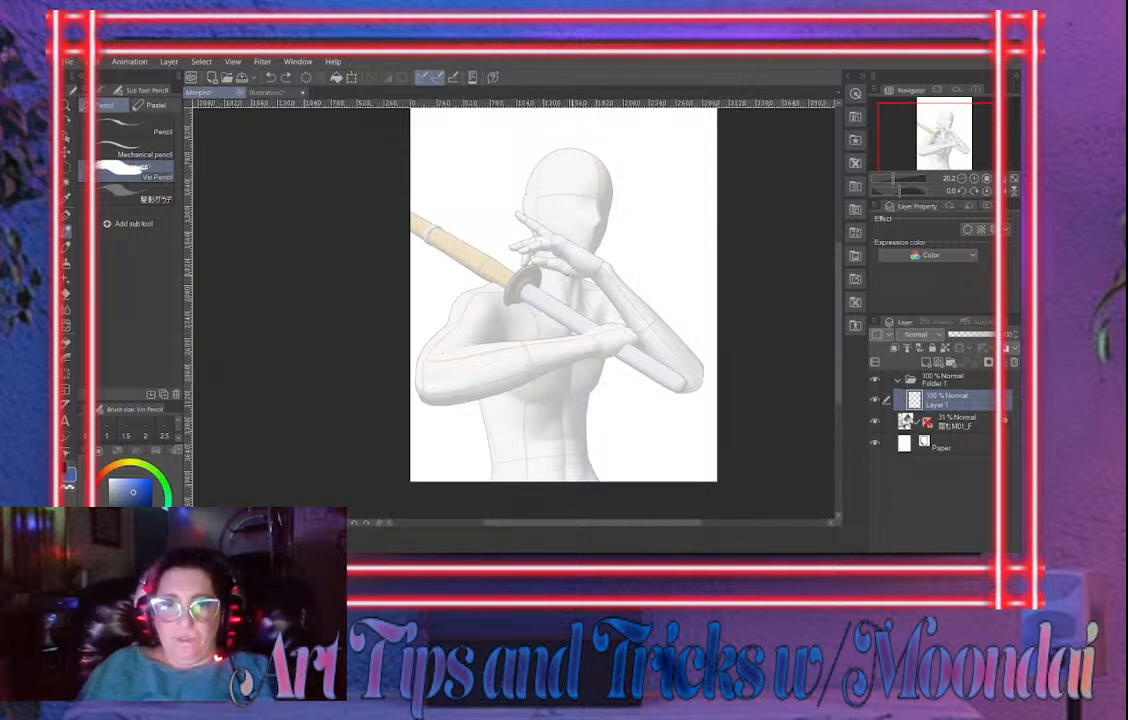
# Draw a curved centre line from the neck down the torso and sketch the round head with its jaw and face guide lines
pyautogui.moveTo(569, 280); pyautogui.dragTo(566, 479)
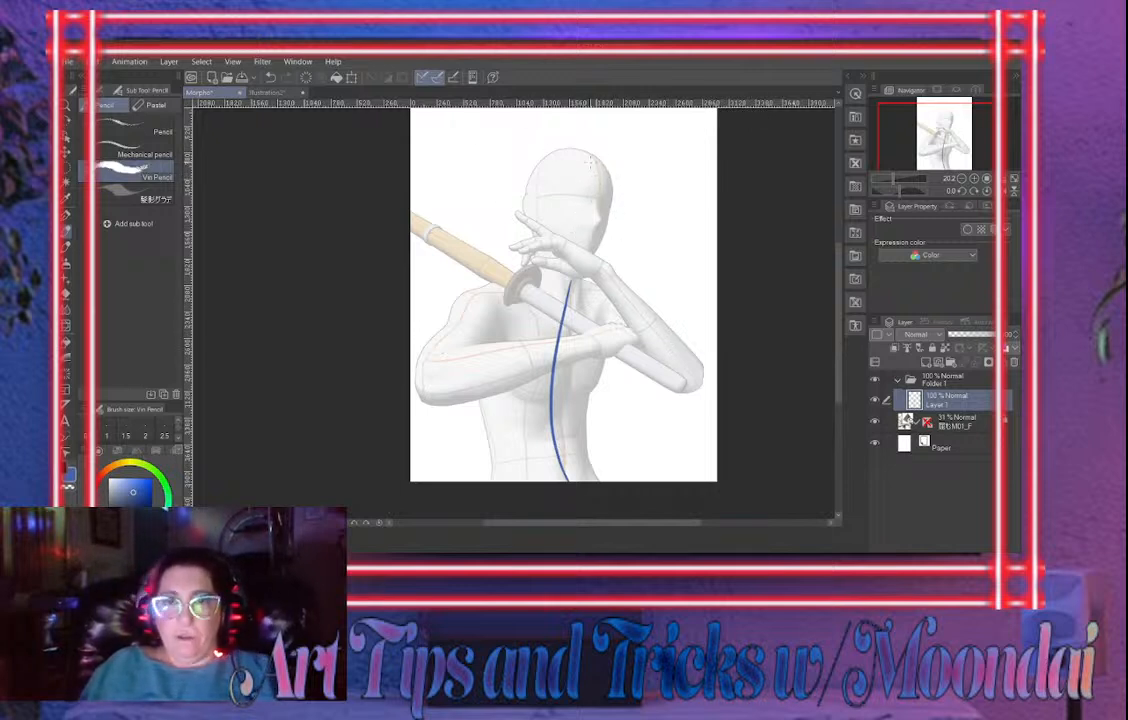
pyautogui.moveTo(565, 138)
pyautogui.mouseDown()
pyautogui.moveTo(583, 207)
pyautogui.moveTo(535, 150)
pyautogui.moveTo(606, 158)
pyautogui.moveTo(595, 242)
pyautogui.mouseUp()
pyautogui.moveTo(603, 160); pyautogui.dragTo(587, 252)
pyautogui.moveTo(533, 168)
pyautogui.mouseDown()
pyautogui.moveTo(606, 172)
pyautogui.moveTo(537, 218)
pyautogui.moveTo(582, 243)
pyautogui.mouseUp()
pyautogui.moveTo(614, 170); pyautogui.dragTo(588, 256)
pyautogui.moveTo(611, 197); pyautogui.dragTo(588, 256)
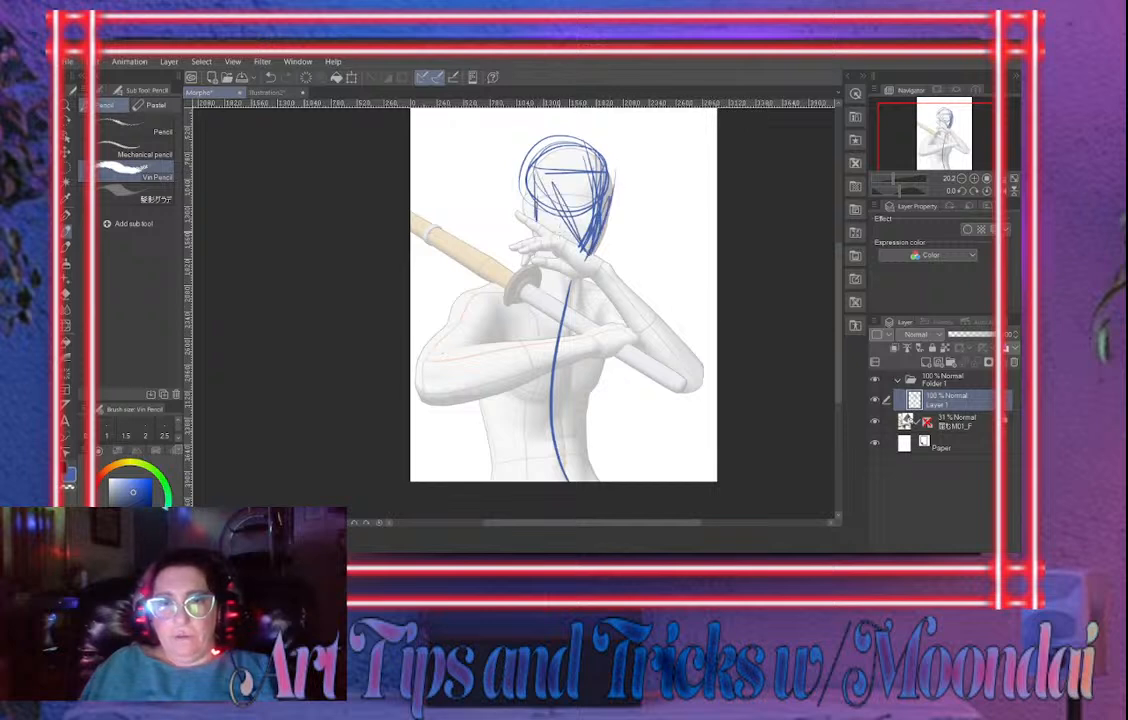
pyautogui.moveTo(537, 174)
pyautogui.mouseDown()
pyautogui.moveTo(535, 238)
pyautogui.moveTo(554, 252)
pyautogui.mouseUp()
pyautogui.moveTo(541, 235); pyautogui.dragTo(580, 267)
pyautogui.moveTo(593, 255); pyautogui.dragTo(580, 266)
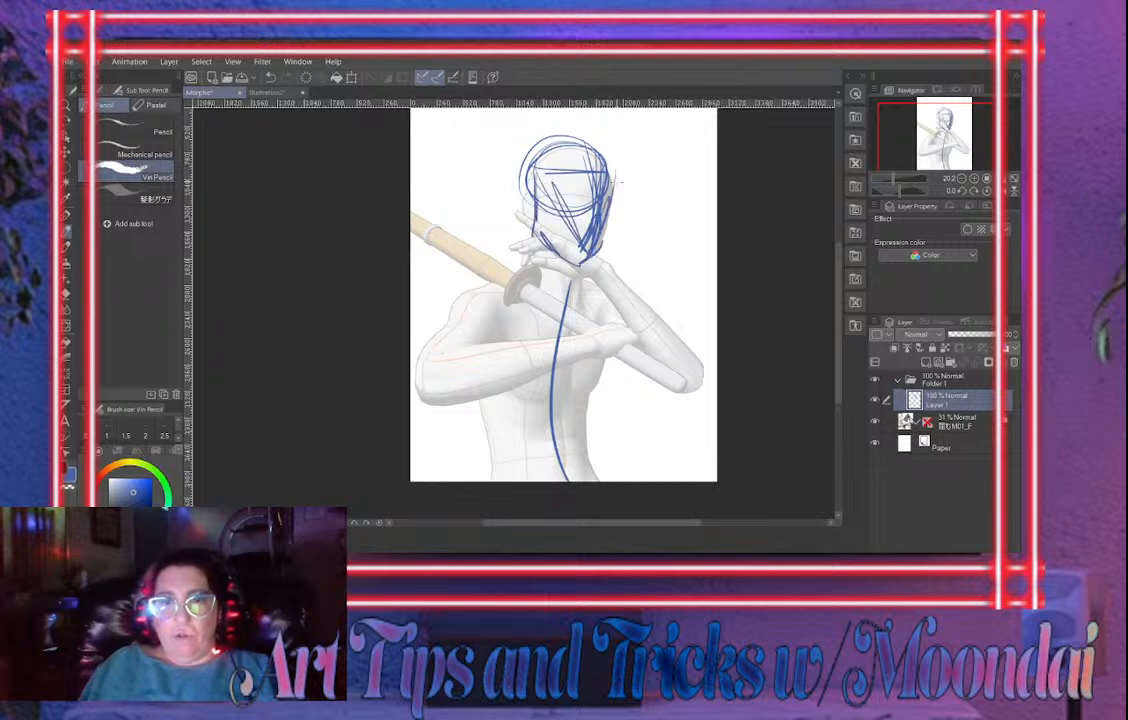
# Erase the stray strokes around the outside of the head sketch with the Hard eraser and return to the Vin Pencil
pyautogui.press('e')
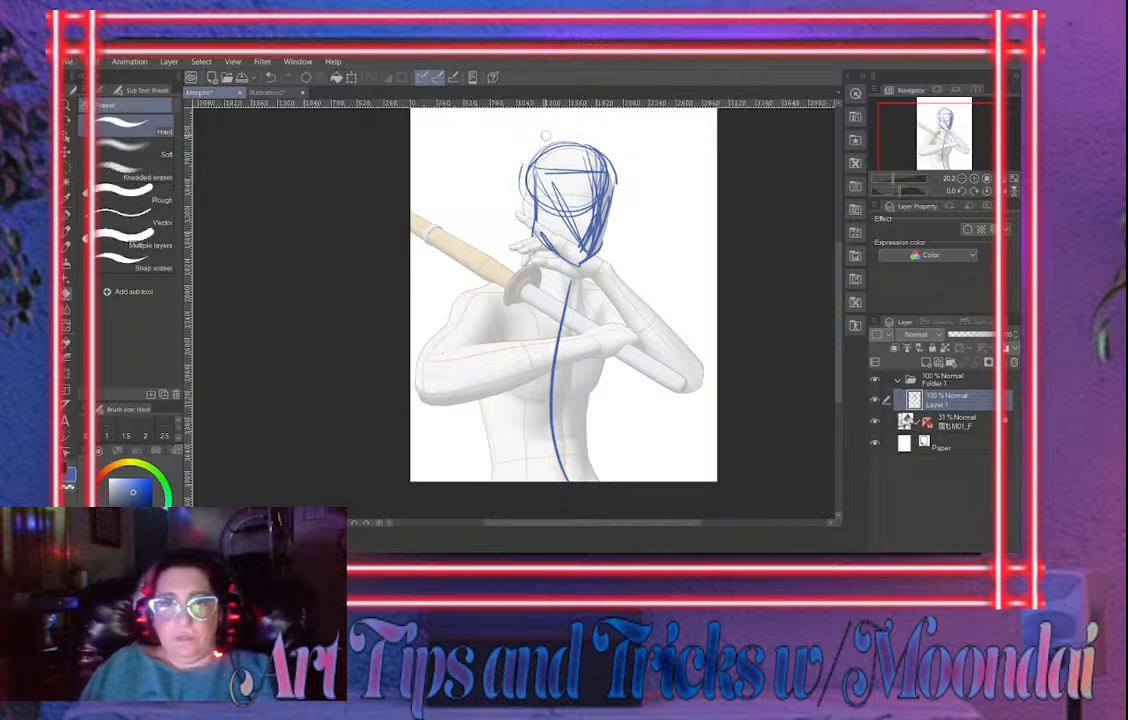
pyautogui.press('b')
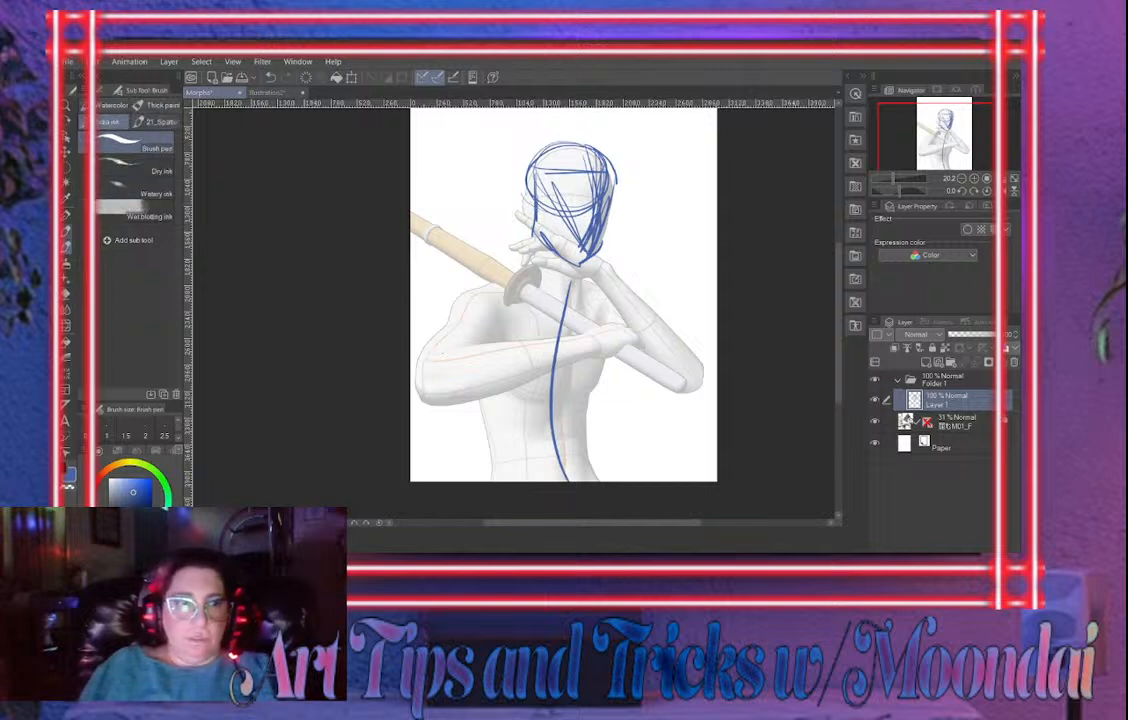
pyautogui.press('p')
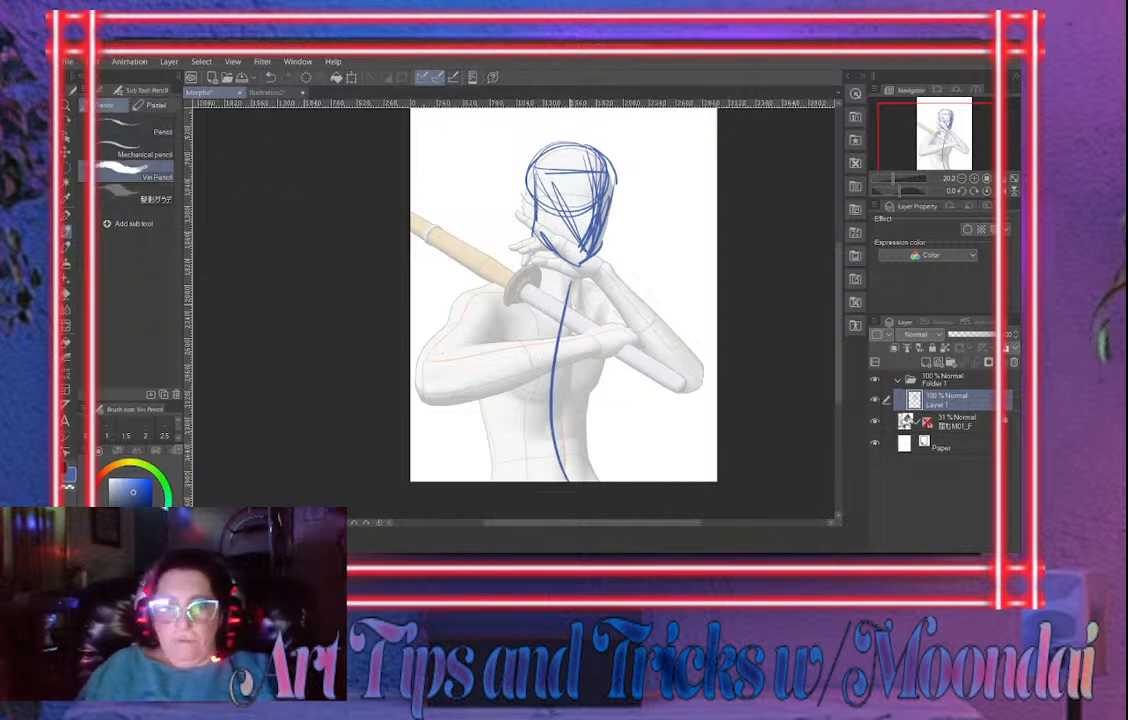
# Sketch the shoulder line and the rounded ribcage over the figure's upper torso, with a side guide line running towards the waist
pyautogui.moveTo(476, 300)
pyautogui.mouseDown()
pyautogui.moveTo(590, 304)
pyautogui.moveTo(604, 287)
pyautogui.moveTo(500, 291)
pyautogui.moveTo(600, 288)
pyautogui.mouseUp()
pyautogui.hotkey('ctrl', 'z')
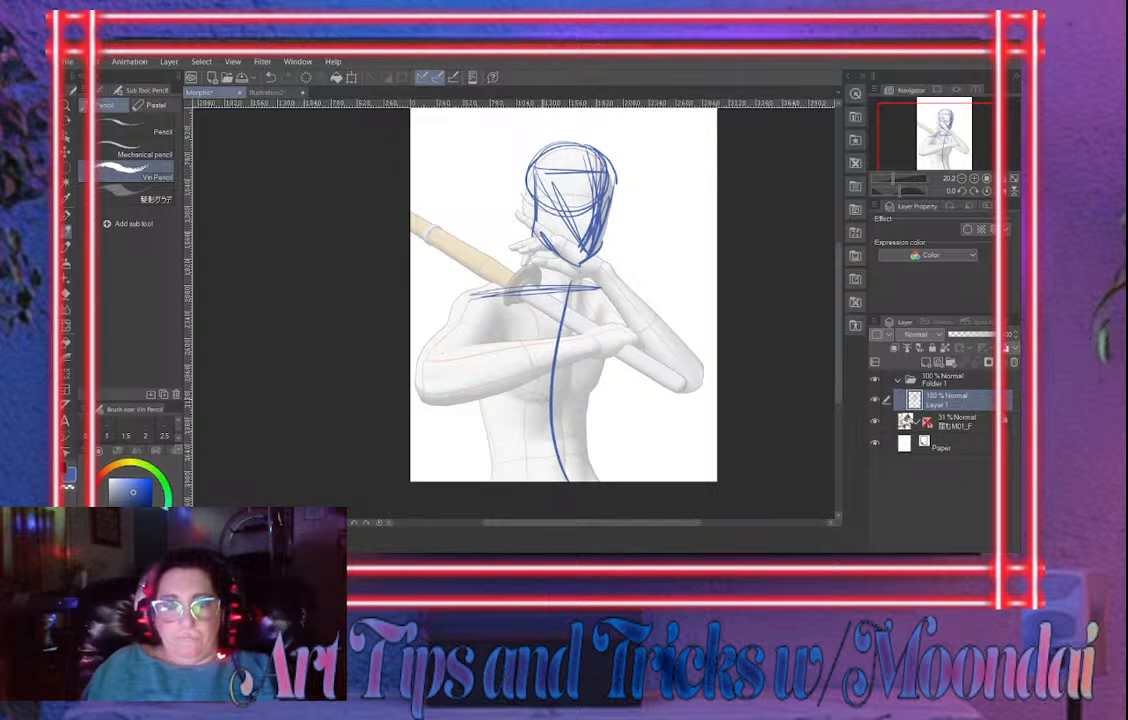
pyautogui.moveTo(569, 294); pyautogui.dragTo(562, 470)
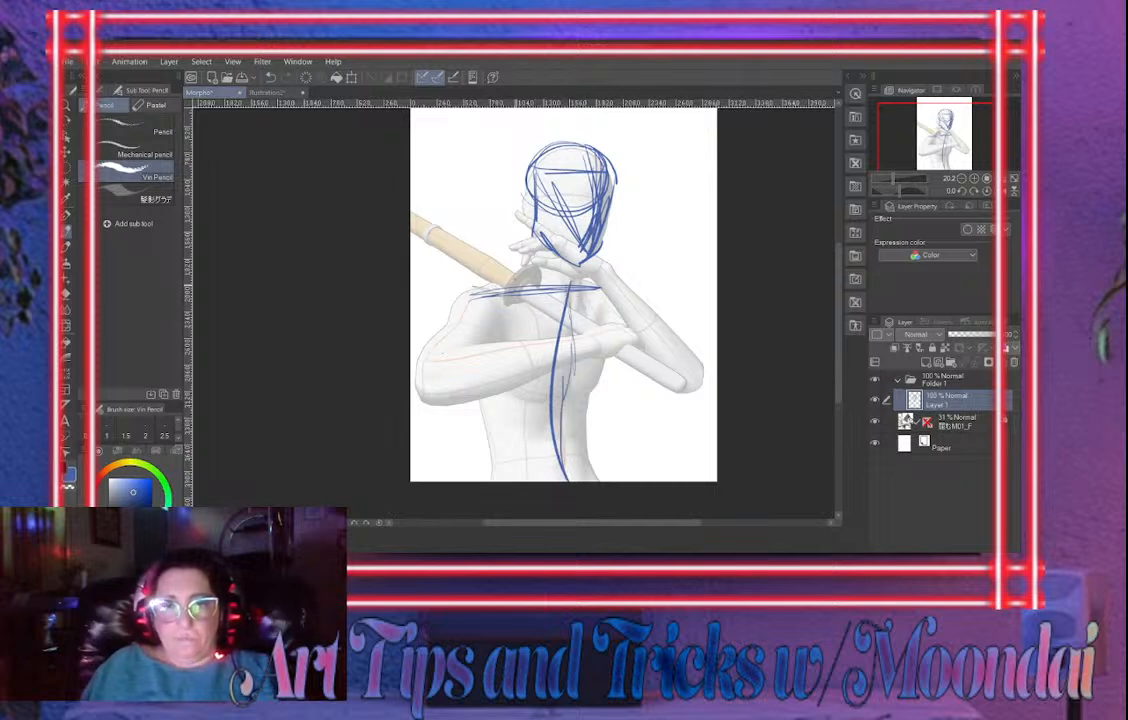
pyautogui.moveTo(527, 284)
pyautogui.mouseDown()
pyautogui.moveTo(522, 268)
pyautogui.moveTo(472, 291)
pyautogui.moveTo(503, 345)
pyautogui.mouseUp()
pyautogui.moveTo(502, 300); pyautogui.dragTo(508, 354)
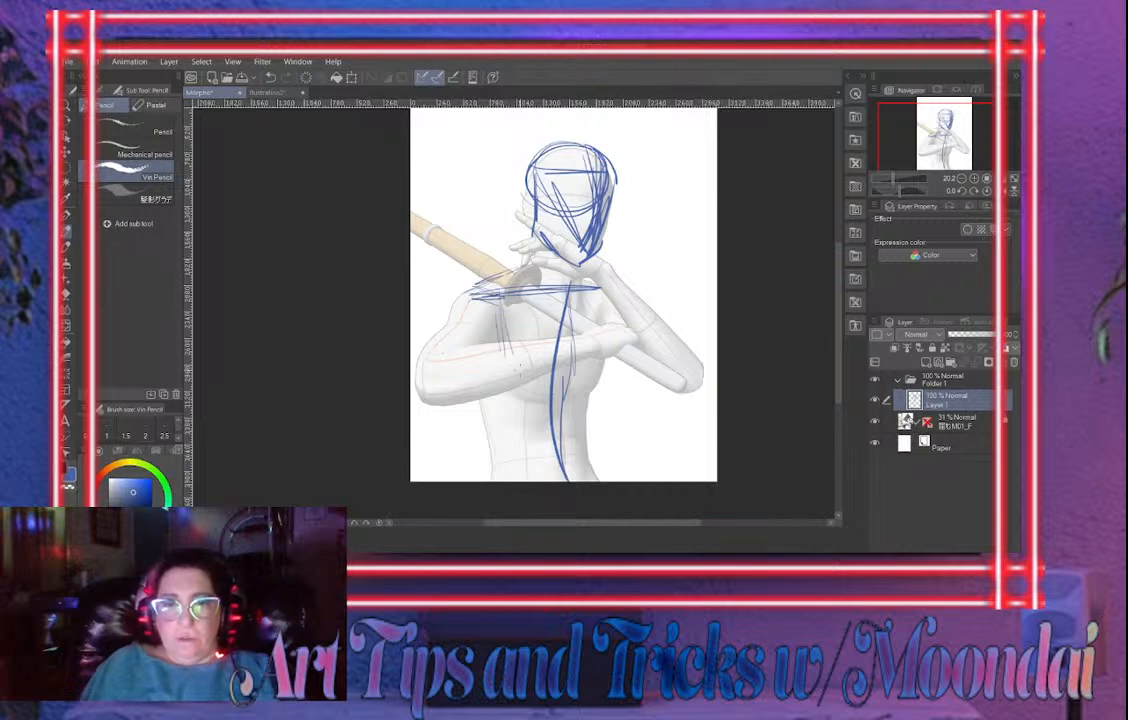
pyautogui.moveTo(607, 322); pyautogui.dragTo(602, 380)
pyautogui.moveTo(606, 294)
pyautogui.mouseDown()
pyautogui.moveTo(605, 380)
pyautogui.moveTo(532, 379)
pyautogui.mouseUp()
pyautogui.moveTo(500, 338)
pyautogui.mouseDown()
pyautogui.moveTo(546, 380)
pyautogui.moveTo(512, 378)
pyautogui.moveTo(490, 441)
pyautogui.mouseUp()
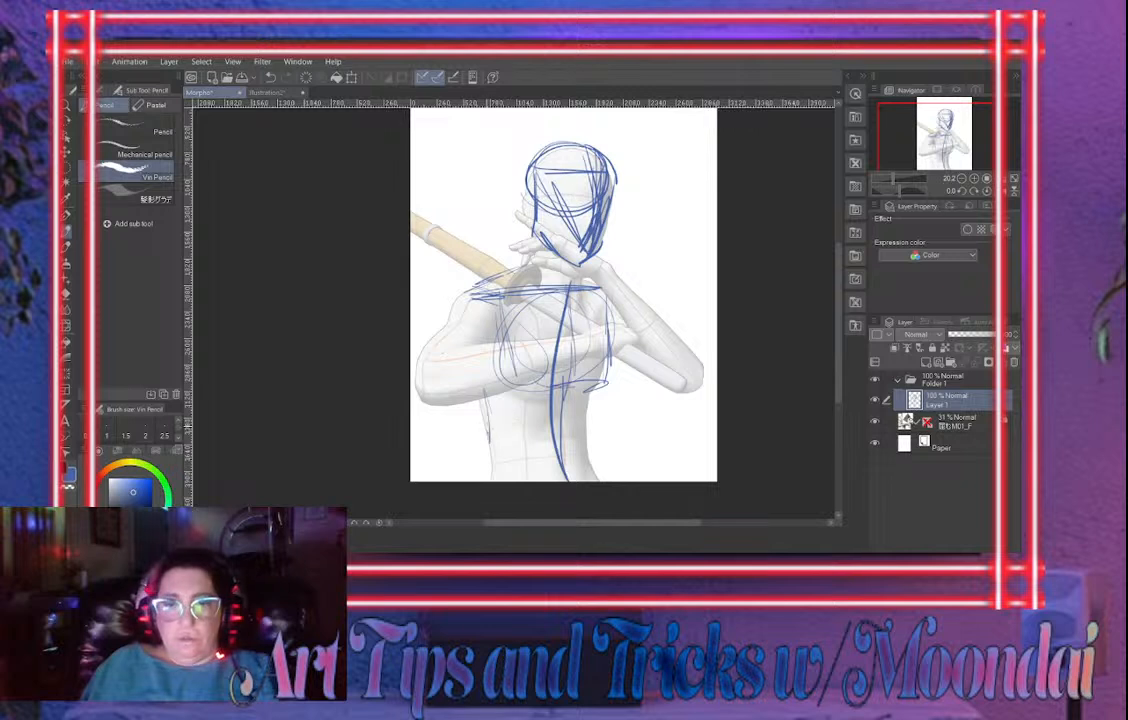
# Sketch the figure's abdomen below the ribcage with its side lines, waistline and inner form strokes
pyautogui.moveTo(481, 396)
pyautogui.mouseDown()
pyautogui.moveTo(490, 443)
pyautogui.moveTo(577, 393)
pyautogui.mouseUp()
pyautogui.moveTo(493, 418); pyautogui.dragTo(580, 451)
pyautogui.moveTo(600, 389); pyautogui.dragTo(594, 437)
pyautogui.moveTo(593, 389); pyautogui.dragTo(588, 440)
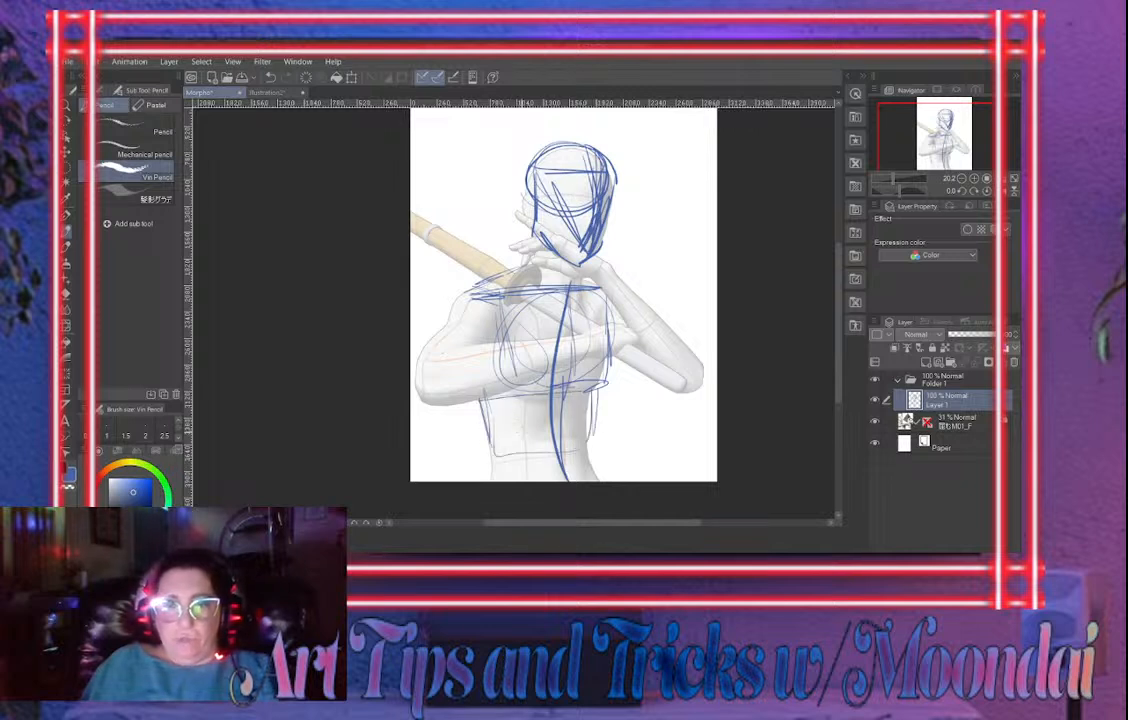
pyautogui.moveTo(506, 399)
pyautogui.mouseDown()
pyautogui.moveTo(510, 448)
pyautogui.moveTo(578, 451)
pyautogui.mouseUp()
pyautogui.moveTo(583, 392)
pyautogui.mouseDown()
pyautogui.moveTo(574, 448)
pyautogui.moveTo(517, 441)
pyautogui.mouseUp()
pyautogui.moveTo(517, 441); pyautogui.dragTo(576, 437)
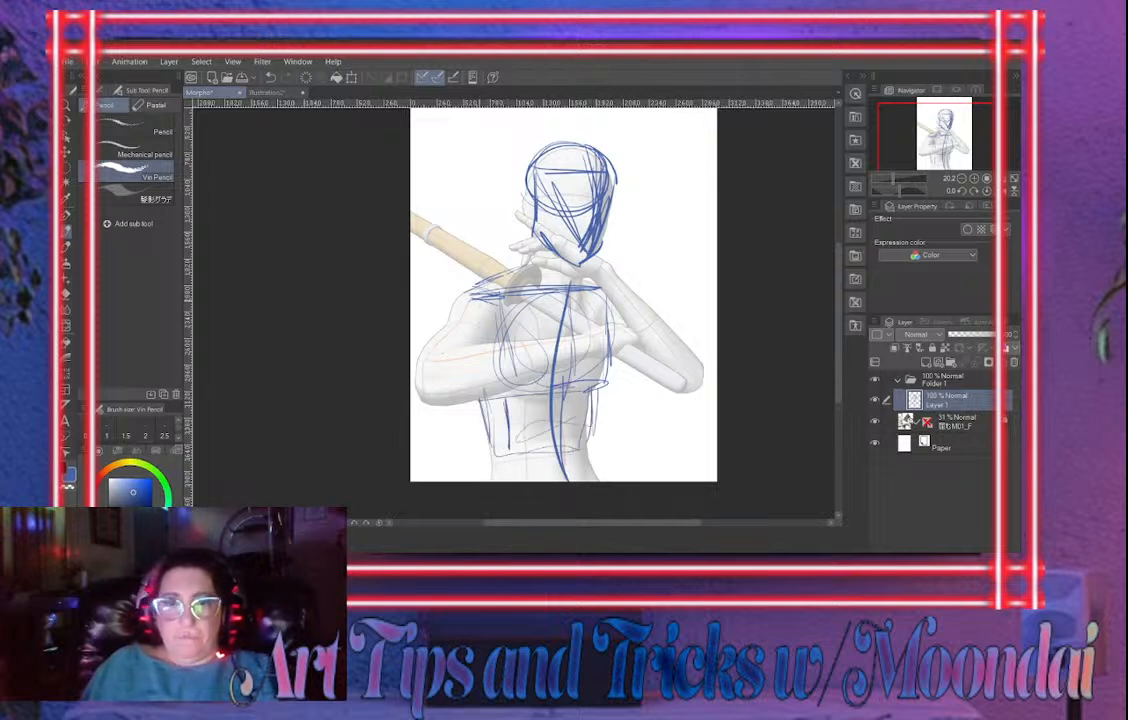
# Sketch both arms as straight guide lines, with circles at the elbows and an oval at the lower hand
pyautogui.moveTo(482, 284)
pyautogui.mouseDown()
pyautogui.moveTo(416, 386)
pyautogui.moveTo(426, 370)
pyautogui.moveTo(622, 328)
pyautogui.moveTo(586, 346)
pyautogui.mouseUp()
pyautogui.moveTo(604, 273); pyautogui.dragTo(657, 335)
pyautogui.moveTo(608, 278)
pyautogui.mouseDown()
pyautogui.moveTo(660, 347)
pyautogui.moveTo(682, 356)
pyautogui.mouseUp()
pyautogui.moveTo(682, 362)
pyautogui.mouseDown()
pyautogui.moveTo(700, 384)
pyautogui.moveTo(698, 369)
pyautogui.mouseUp()
pyautogui.moveTo(597, 298)
pyautogui.mouseDown()
pyautogui.moveTo(689, 380)
pyautogui.moveTo(669, 369)
pyautogui.mouseUp()
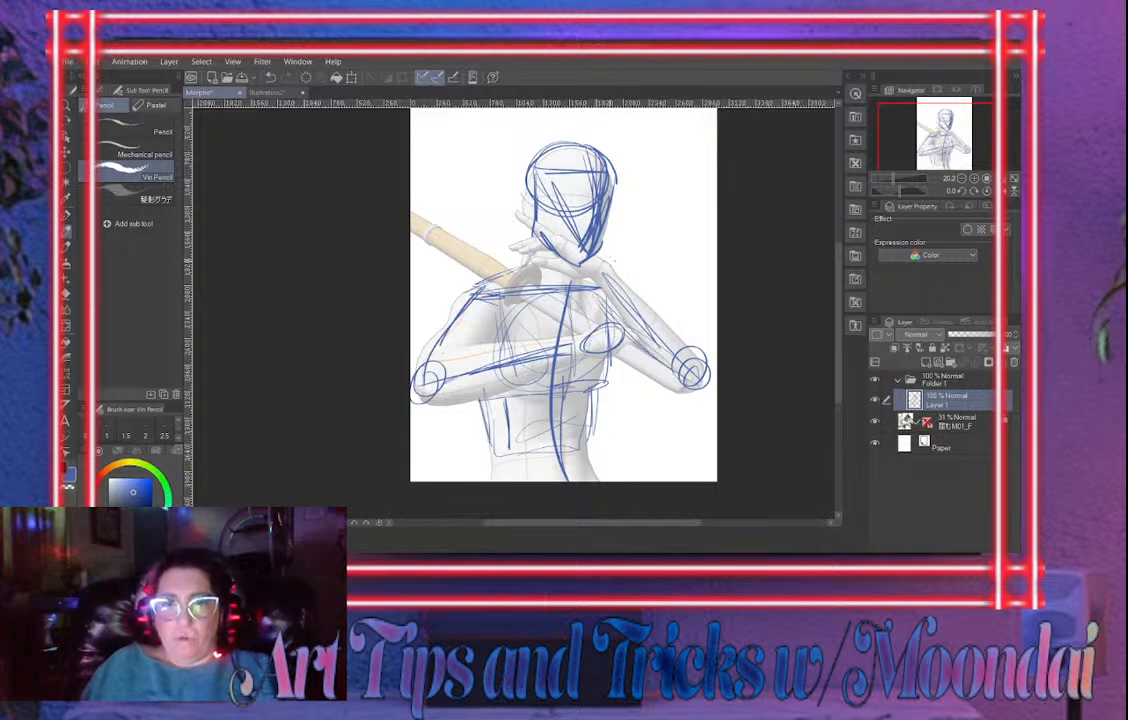
# Sketch the raised hand and its outstretched fingers in front of the chin
pyautogui.moveTo(608, 262)
pyautogui.mouseDown()
pyautogui.moveTo(560, 237)
pyautogui.moveTo(570, 236)
pyautogui.moveTo(576, 272)
pyautogui.moveTo(517, 213)
pyautogui.mouseUp()
pyautogui.moveTo(517, 220)
pyautogui.mouseDown()
pyautogui.moveTo(540, 234)
pyautogui.moveTo(502, 238)
pyautogui.mouseUp()
pyautogui.moveTo(513, 247)
pyautogui.mouseDown()
pyautogui.moveTo(556, 243)
pyautogui.moveTo(590, 271)
pyautogui.mouseUp()
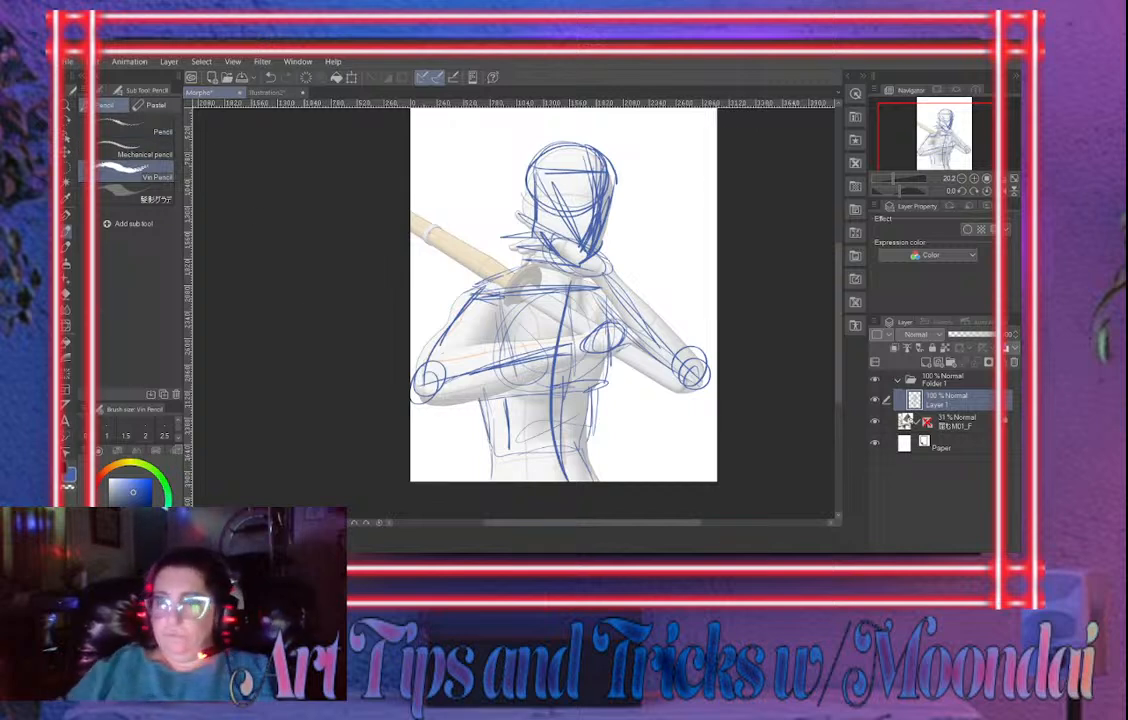
# Reduce the opacity of the sketch on Layer 1 to 32%
pyautogui.scroll(7, 513, 311)
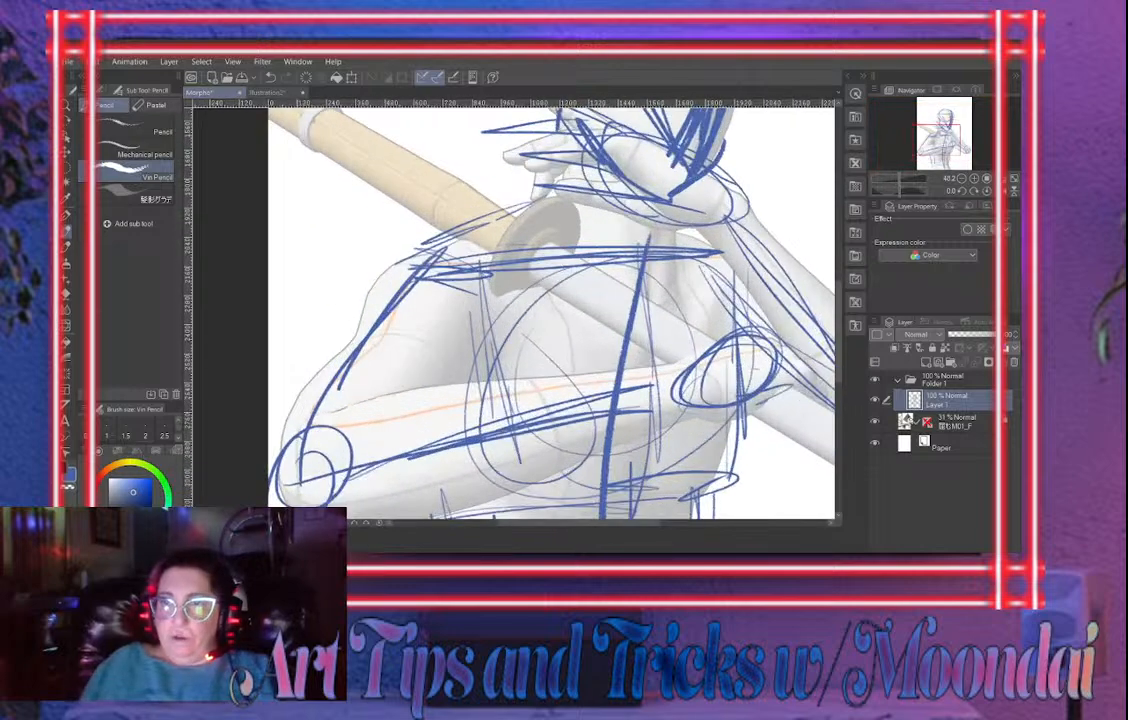
pyautogui.scroll(-5, 513, 311)
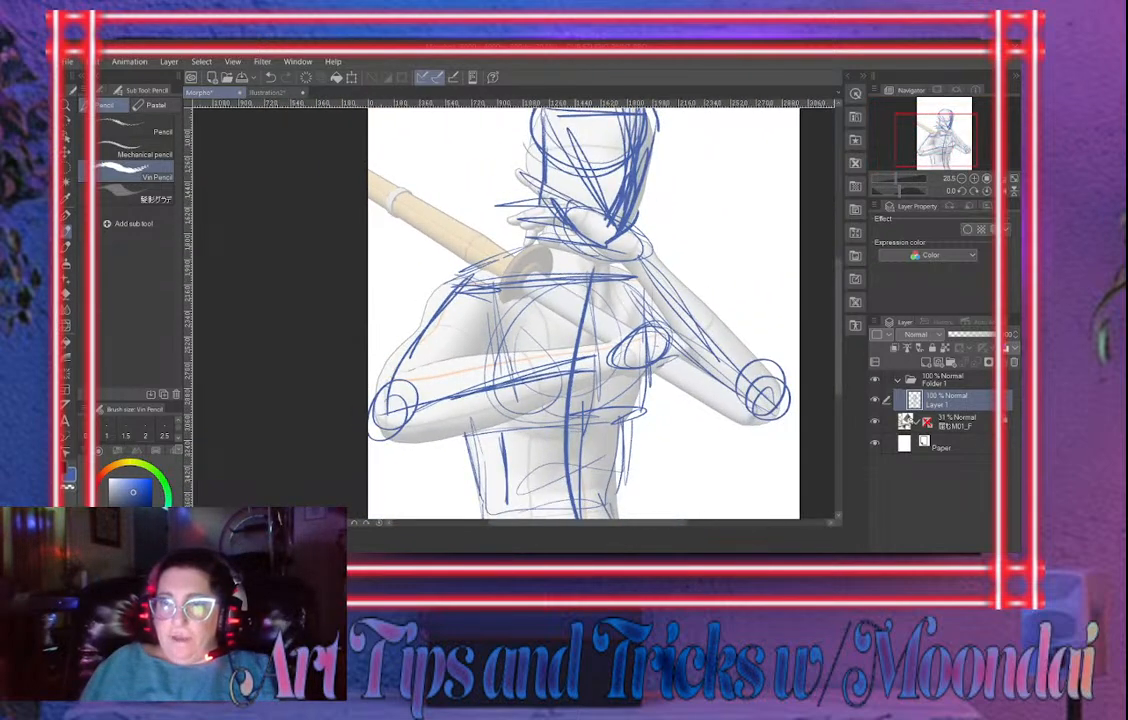
pyautogui.moveTo(996, 335); pyautogui.dragTo(959, 335)
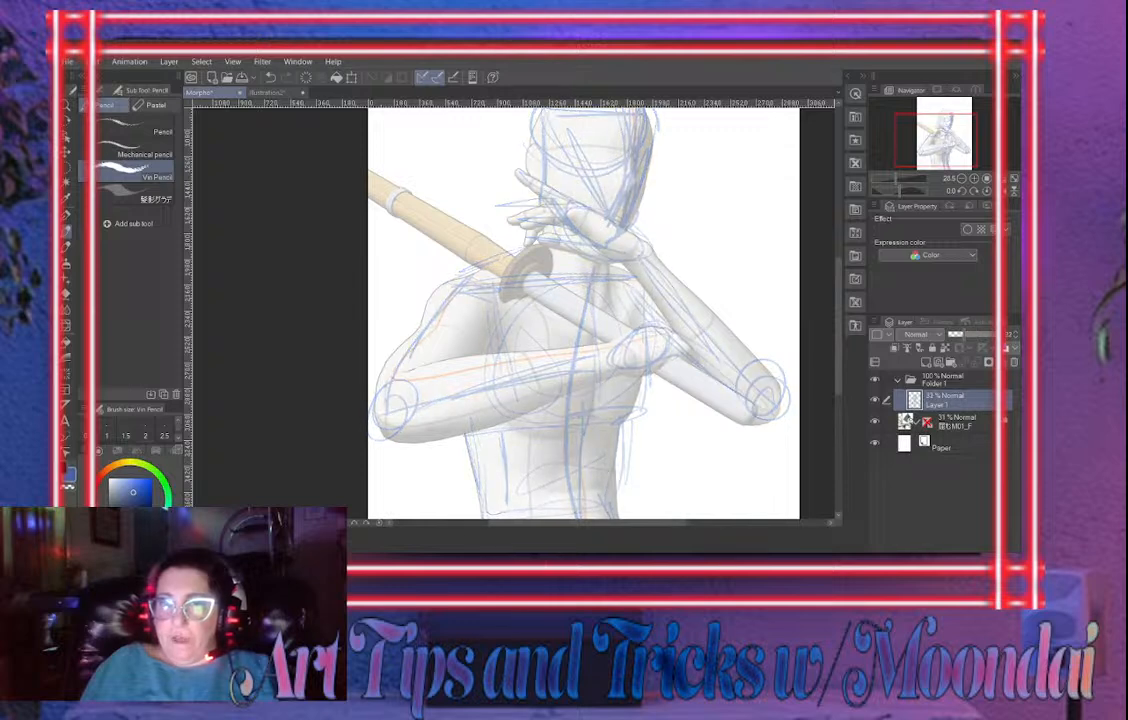
# Return to the Vin Pencil and set the drawing colour to a slightly darker blue
pyautogui.press('e')
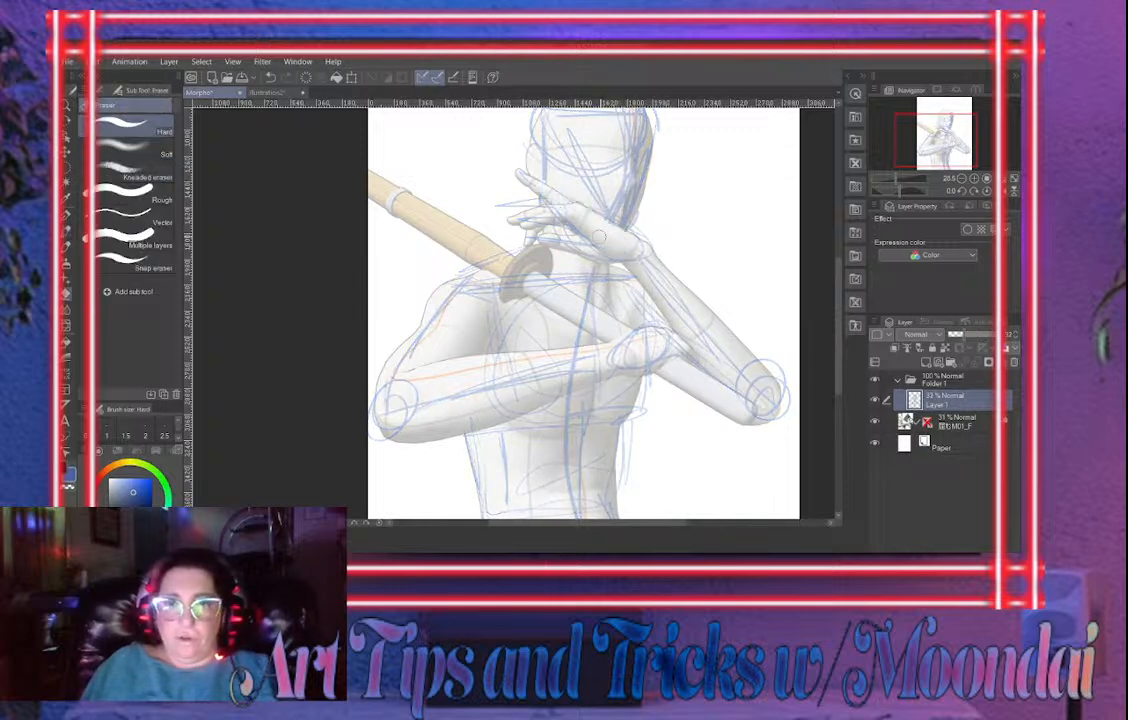
pyautogui.press('p')
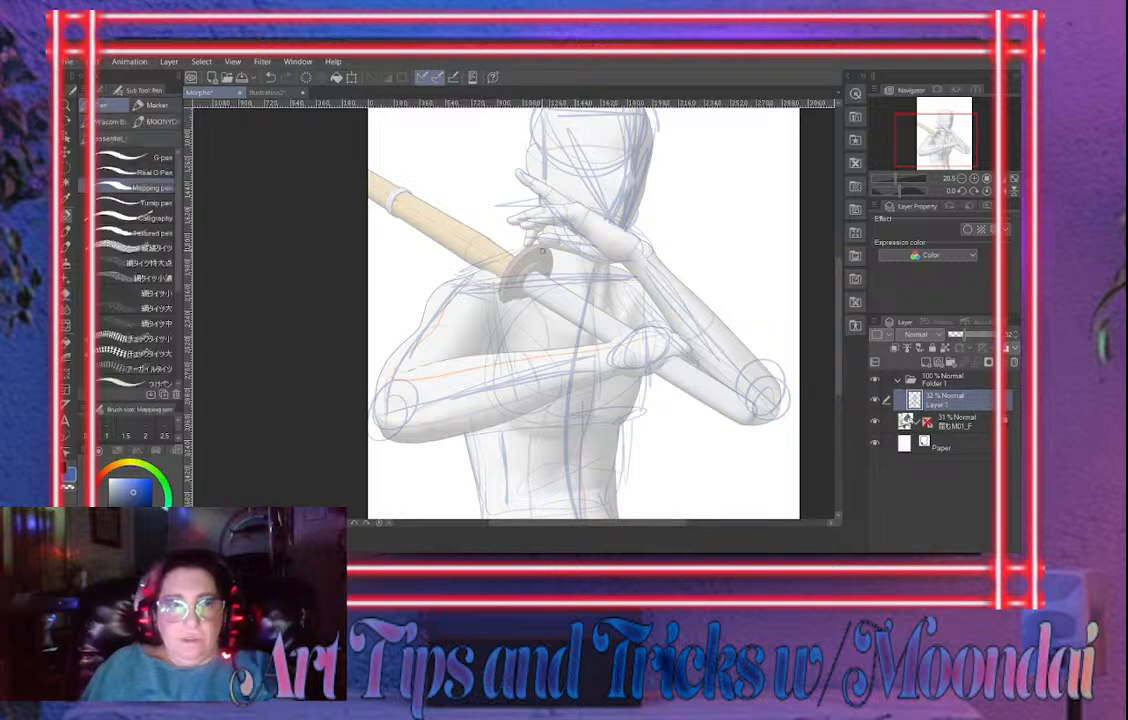
pyautogui.press('p')
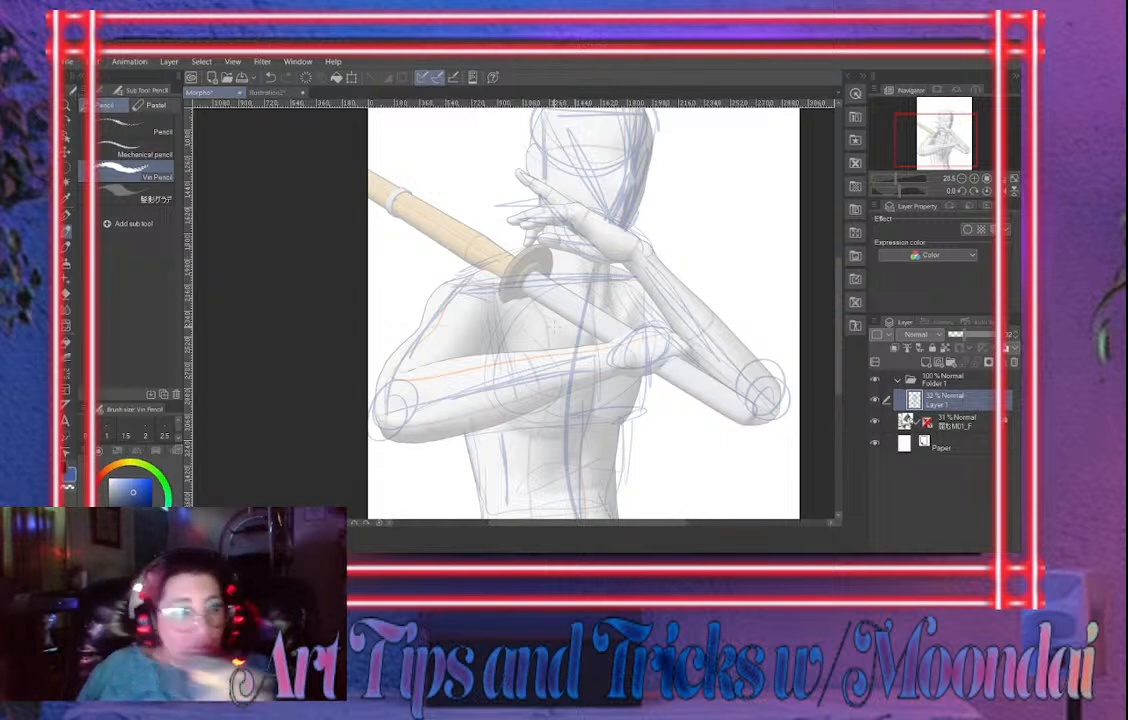
pyautogui.click(139, 497)
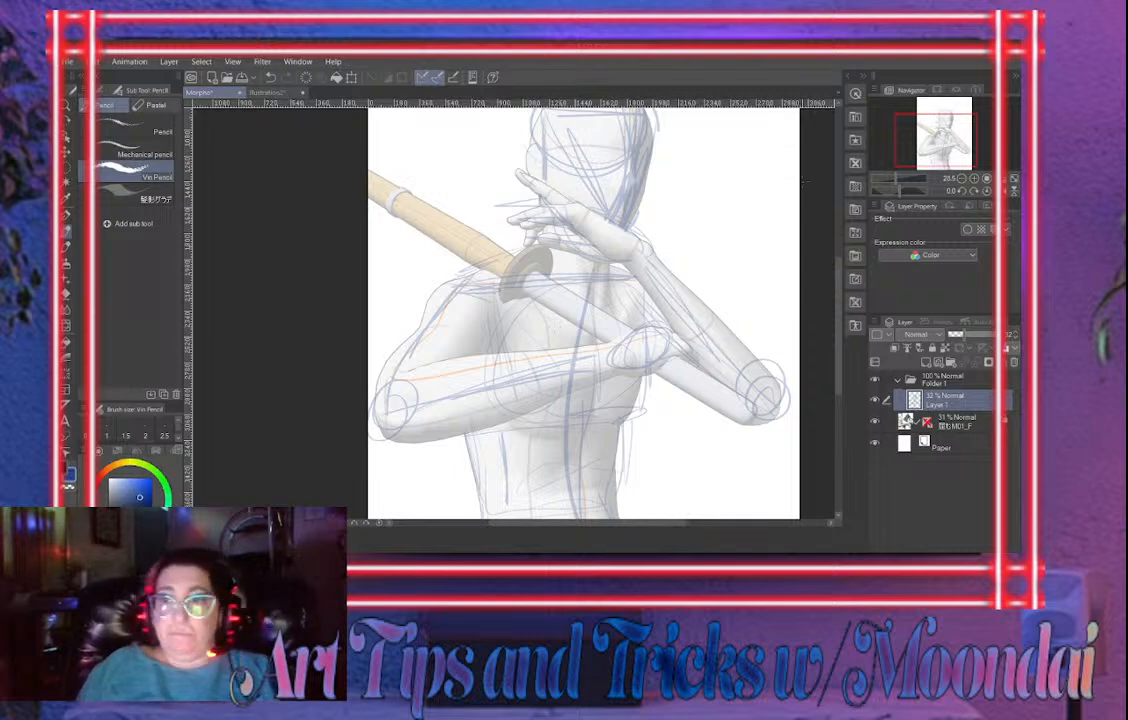
pyautogui.scroll(5, 513, 313)
pyautogui.hotkey('ctrl', '-')
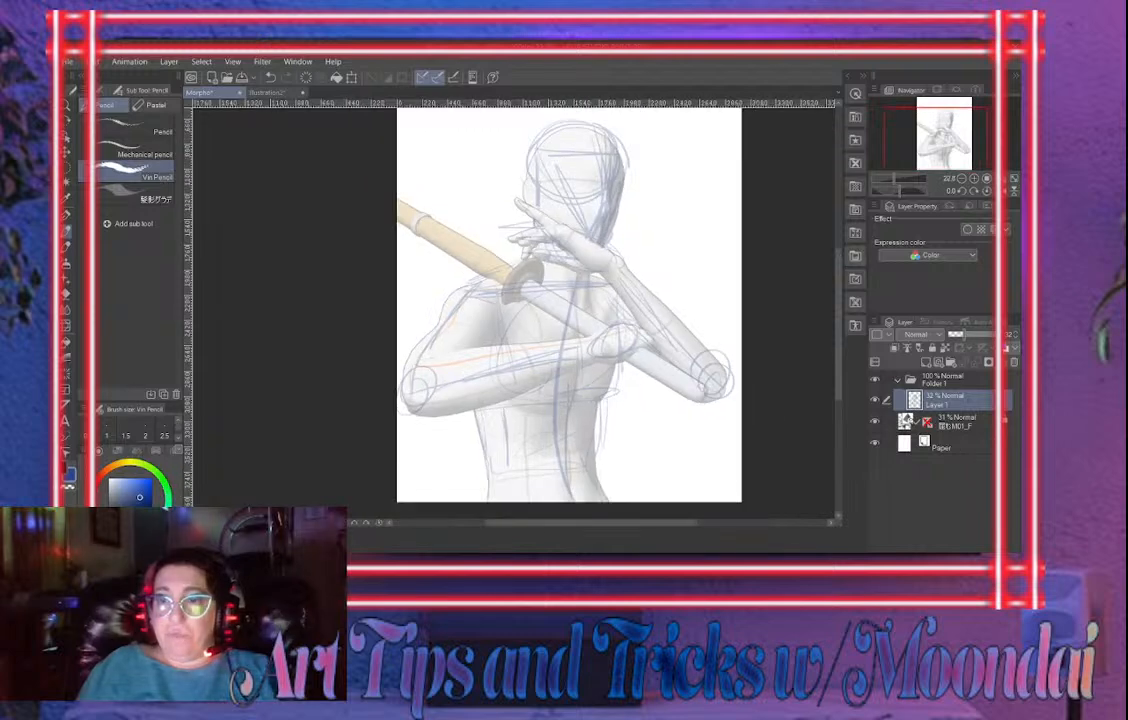
pyautogui.hotkey('ctrl', '+')
pyautogui.hotkey('ctrl', '+')
pyautogui.hotkey('ctrl', '+')
pyautogui.hotkey('ctrl', '+')
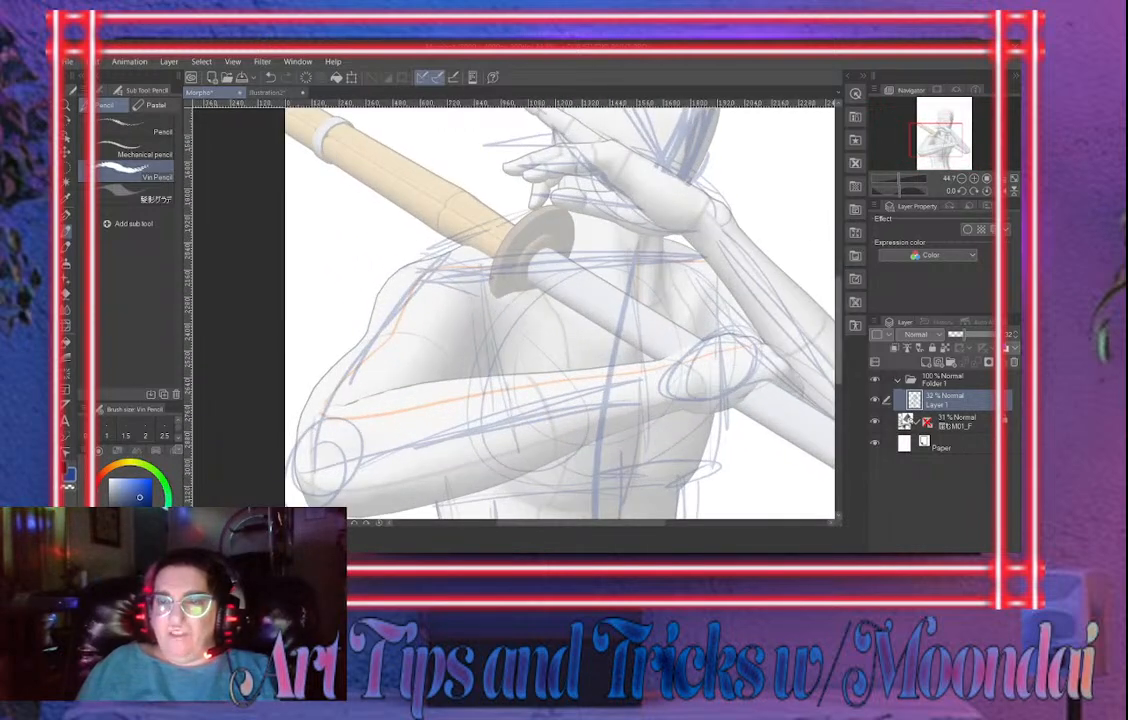
# Add a new raster layer above the faded sketch, with the Vin Pencil active and the figure's head in view
pyautogui.moveTo(838, 331); pyautogui.dragTo(838, 286)
pyautogui.moveTo(640, 522); pyautogui.dragTo(645, 522)
pyautogui.moveTo(710, 320); pyautogui.dragTo(681, 325)
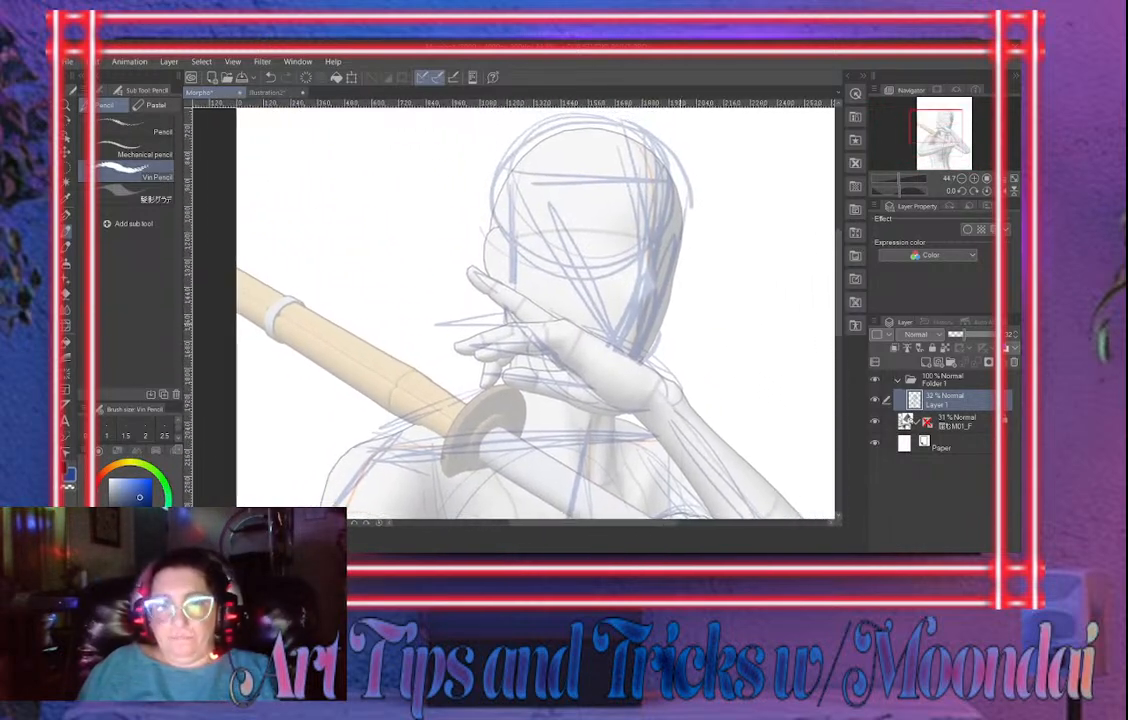
pyautogui.press('b')
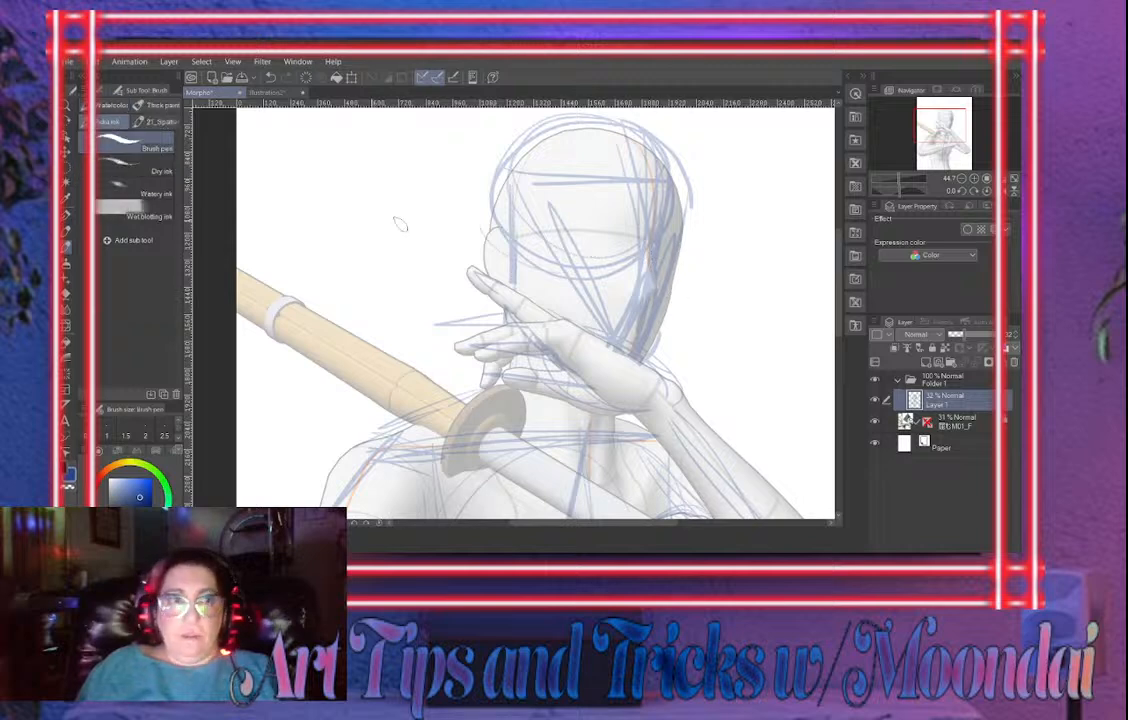
pyautogui.press('p')
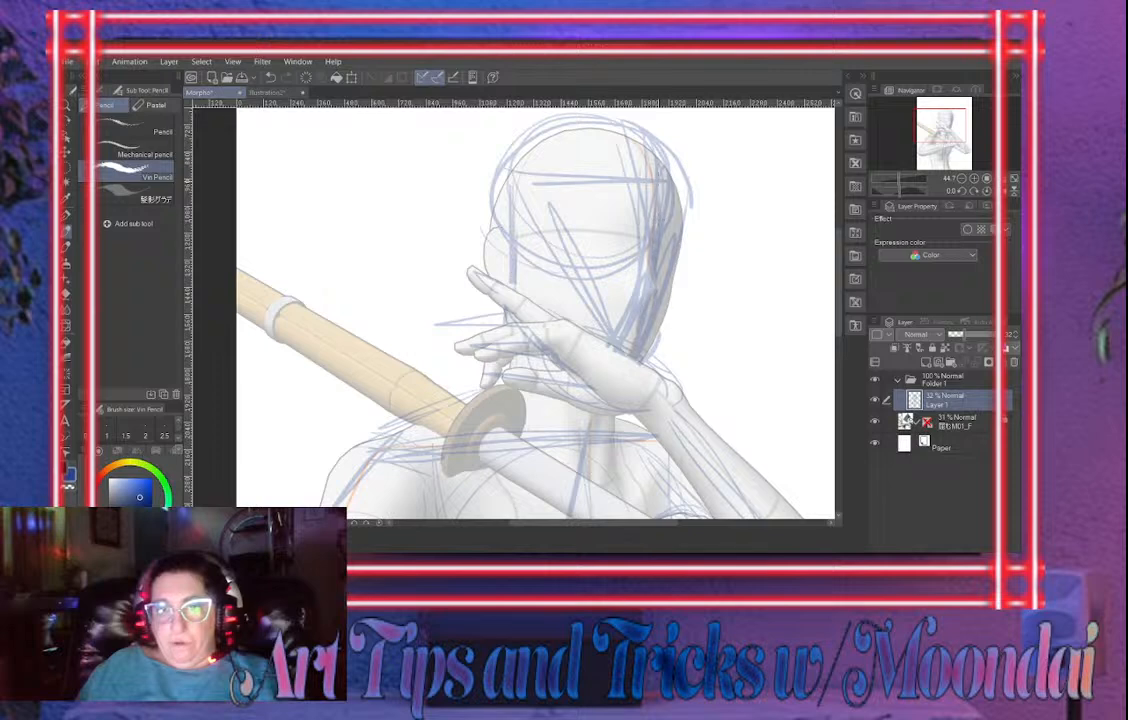
pyautogui.click(926, 362)
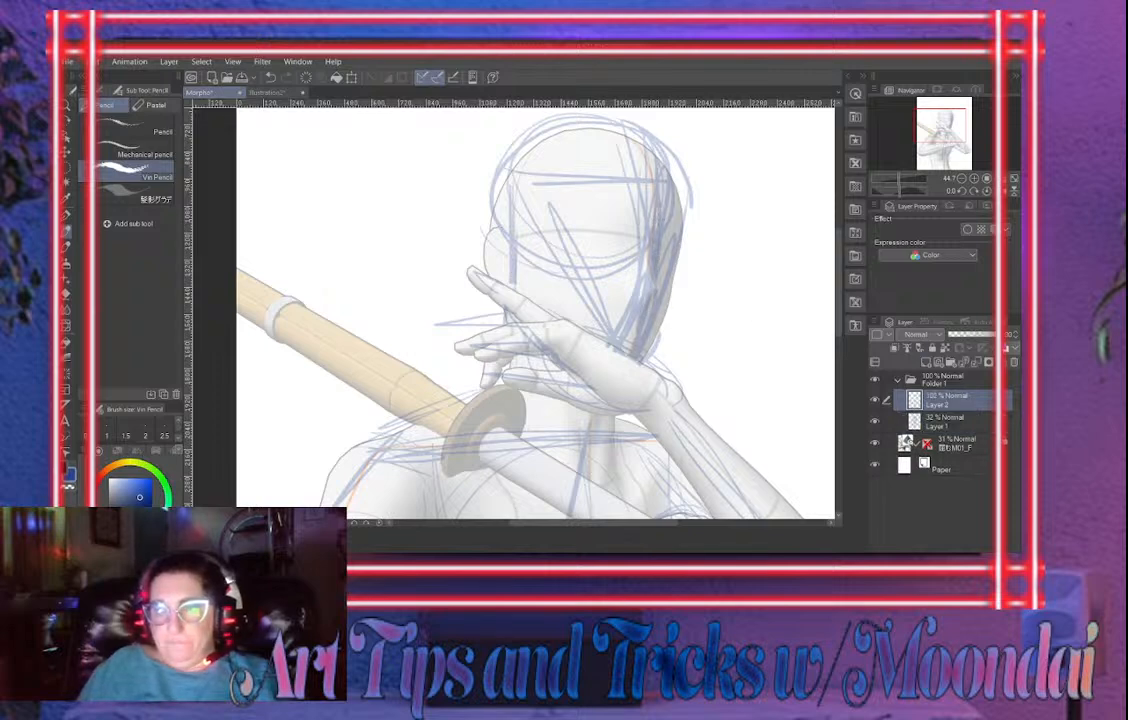
# Sketch curved vertical guide lines down the face and the near jawline, erasing the stray stroke at the chin
pyautogui.moveTo(652, 160)
pyautogui.mouseDown()
pyautogui.moveTo(654, 292)
pyautogui.moveTo(625, 362)
pyautogui.mouseUp()
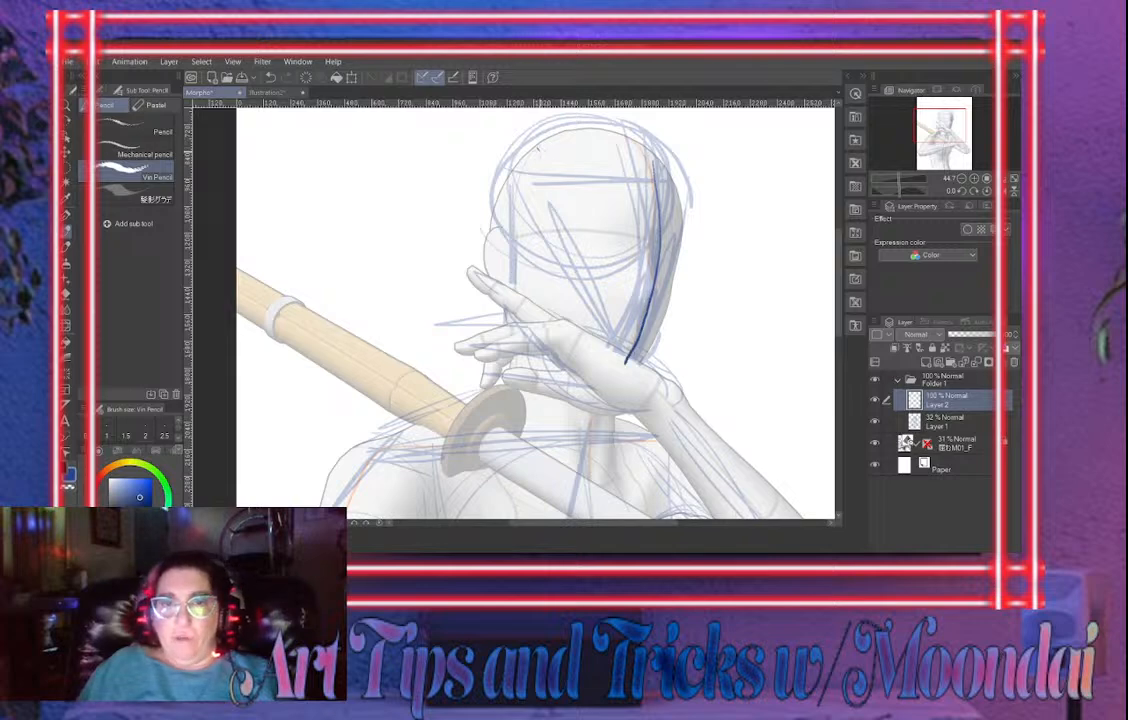
pyautogui.moveTo(538, 148)
pyautogui.mouseDown()
pyautogui.moveTo(571, 230)
pyautogui.moveTo(566, 335)
pyautogui.mouseUp()
pyautogui.moveTo(512, 262)
pyautogui.mouseDown()
pyautogui.moveTo(516, 318)
pyautogui.moveTo(605, 385)
pyautogui.mouseUp()
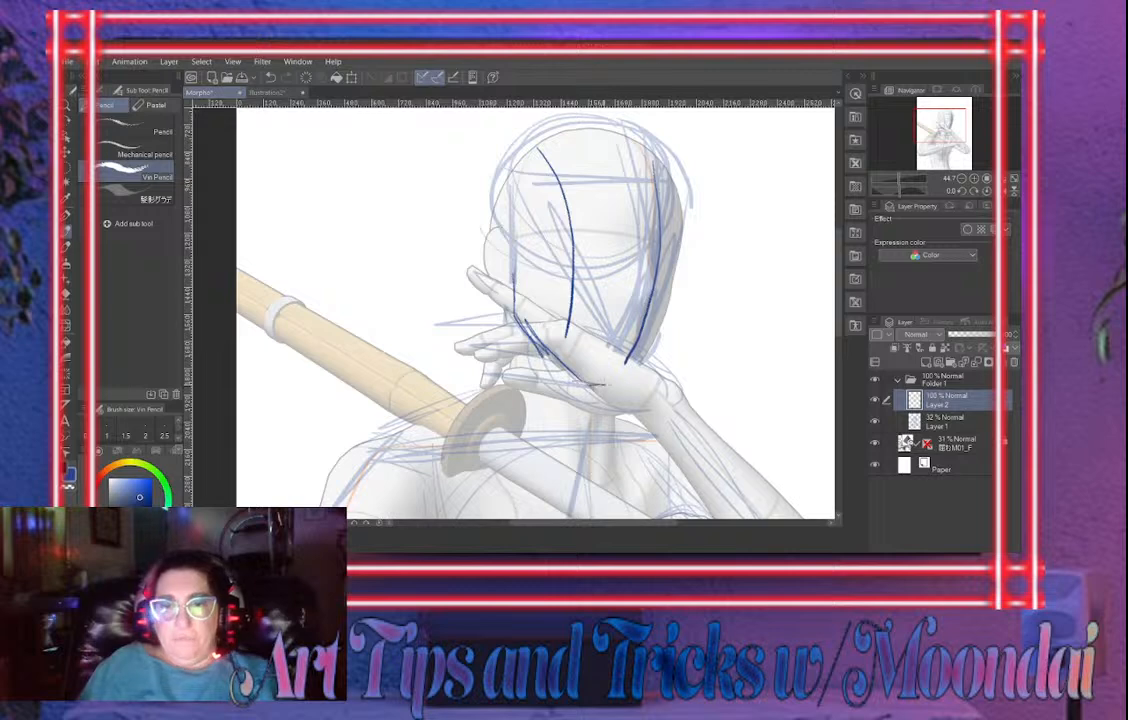
pyautogui.moveTo(566, 335)
pyautogui.mouseDown()
pyautogui.moveTo(562, 362)
pyautogui.moveTo(633, 388)
pyautogui.moveTo(653, 349)
pyautogui.mouseUp()
pyautogui.moveTo(584, 382)
pyautogui.mouseDown()
pyautogui.moveTo(630, 377)
pyautogui.moveTo(653, 347)
pyautogui.mouseUp()
pyautogui.press('e')
pyautogui.moveTo(585, 382)
pyautogui.mouseDown()
pyautogui.moveTo(642, 370)
pyautogui.moveTo(610, 383)
pyautogui.mouseUp()
pyautogui.press('p')
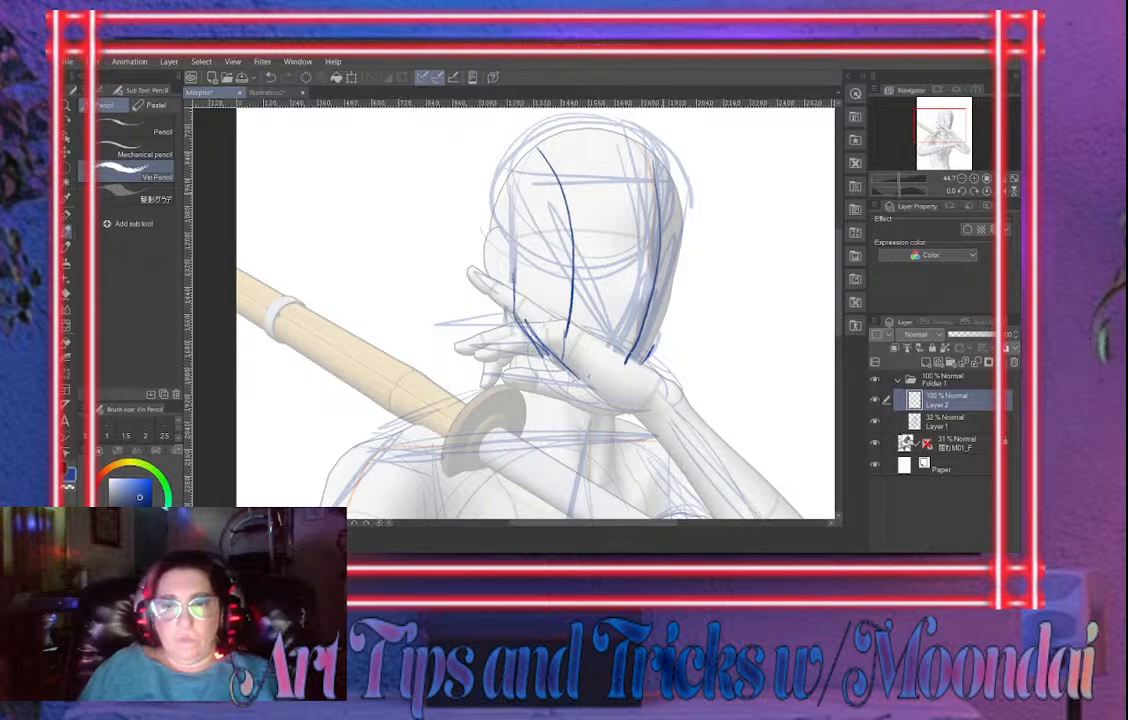
# Draw two curved eye guide lines across the face, and outline the far cheek and the jaw down to the chin
pyautogui.moveTo(508, 231)
pyautogui.mouseDown()
pyautogui.moveTo(654, 261)
pyautogui.moveTo(680, 253)
pyautogui.moveTo(610, 283)
pyautogui.moveTo(665, 278)
pyautogui.mouseUp()
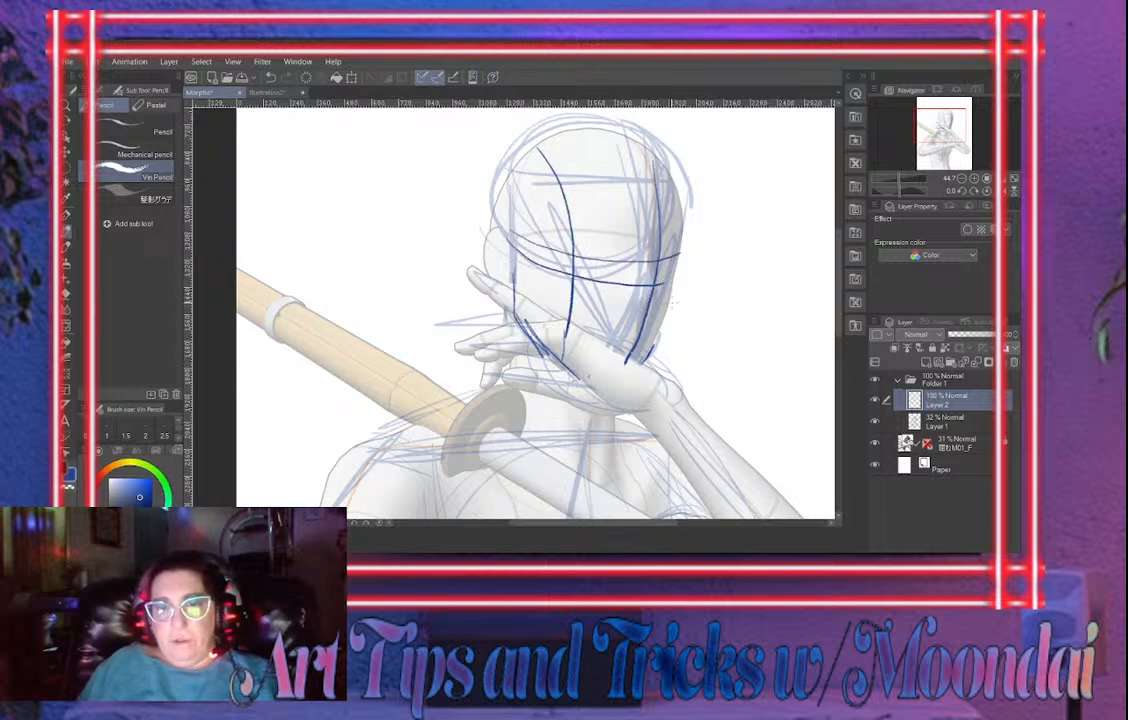
pyautogui.moveTo(684, 190)
pyautogui.mouseDown()
pyautogui.moveTo(660, 345)
pyautogui.moveTo(662, 305)
pyautogui.moveTo(624, 383)
pyautogui.mouseUp()
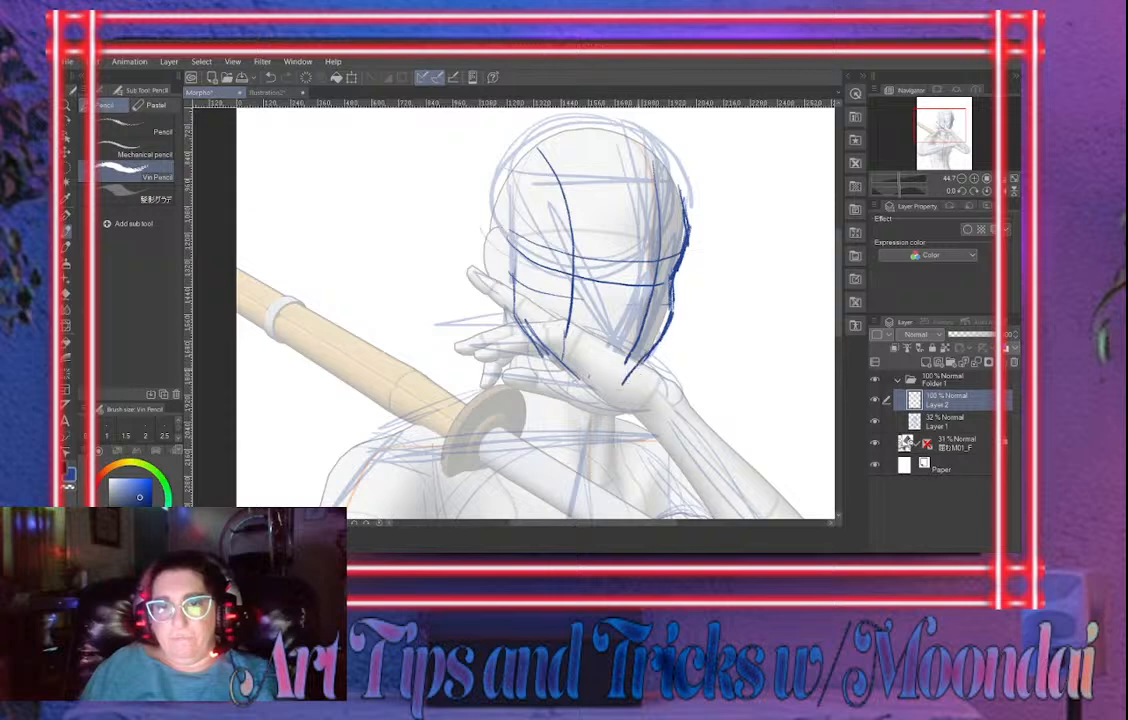
pyautogui.hotkey('ctrl', 'z')
pyautogui.moveTo(674, 286)
pyautogui.mouseDown()
pyautogui.moveTo(656, 343)
pyautogui.moveTo(620, 388)
pyautogui.moveTo(583, 383)
pyautogui.mouseUp()
pyautogui.moveTo(520, 276)
pyautogui.mouseDown()
pyautogui.moveTo(519, 314)
pyautogui.moveTo(536, 347)
pyautogui.moveTo(592, 392)
pyautogui.mouseUp()
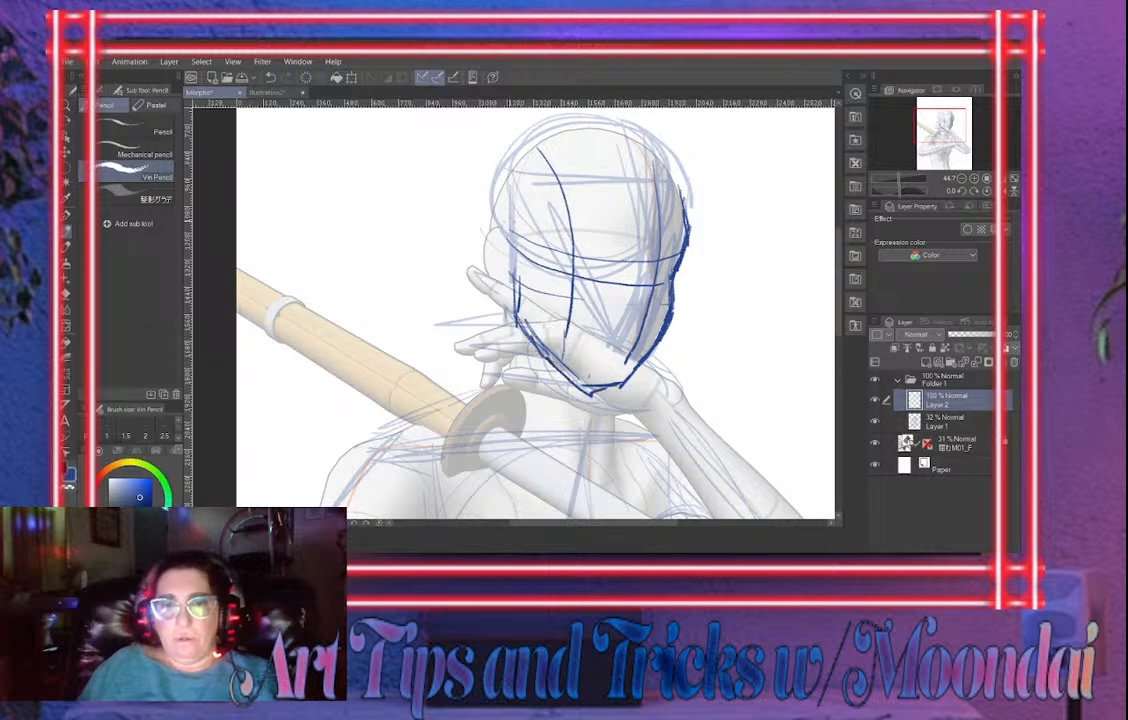
pyautogui.moveTo(532, 271); pyautogui.dragTo(590, 388)
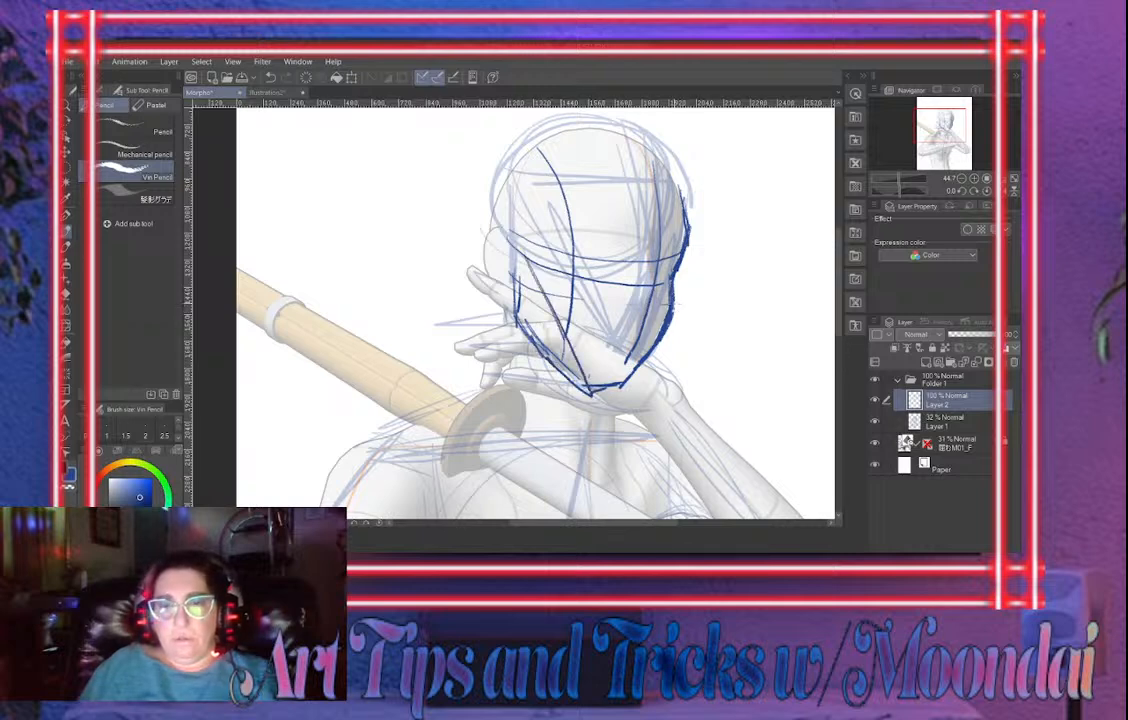
# Sketch a long pointed elf ear sweeping up and back from the near side of the head, including its inner folds
pyautogui.press('e')
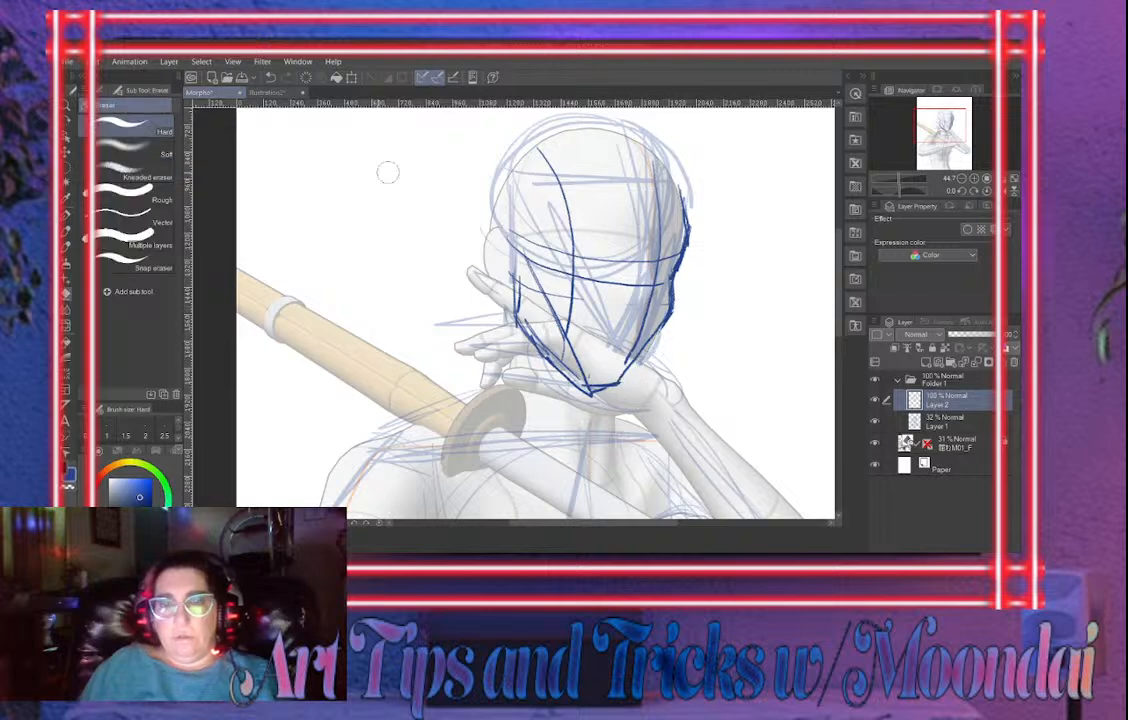
pyautogui.press('p')
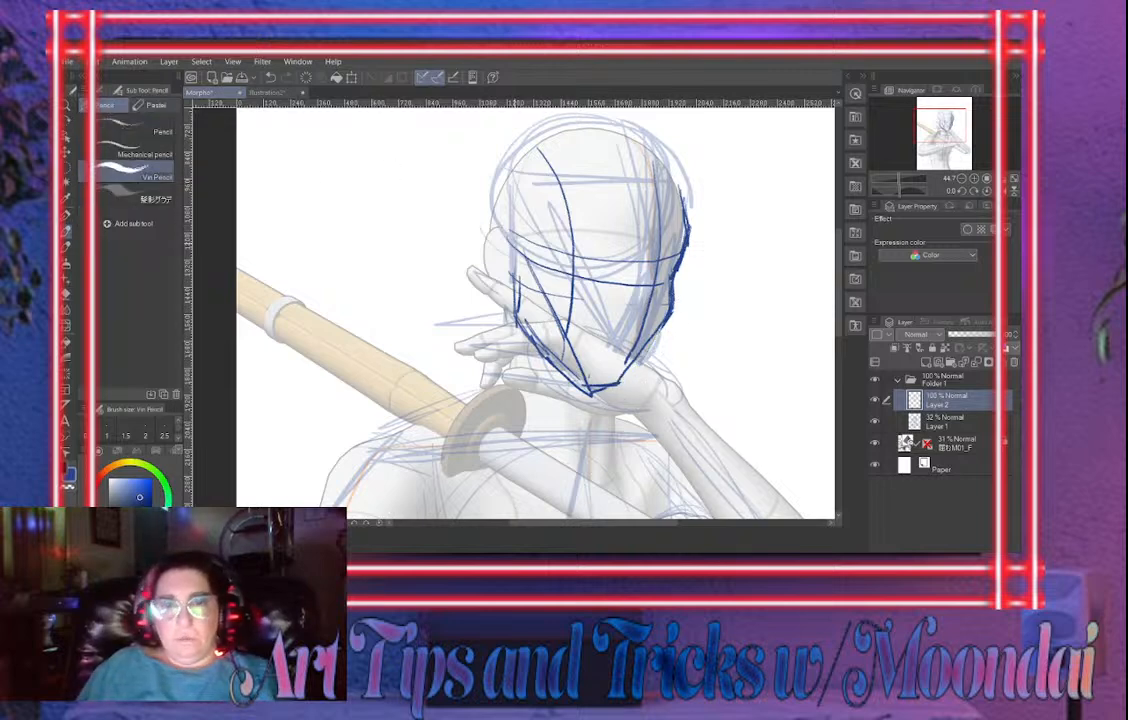
pyautogui.moveTo(512, 240)
pyautogui.mouseDown()
pyautogui.moveTo(444, 196)
pyautogui.moveTo(402, 128)
pyautogui.mouseUp()
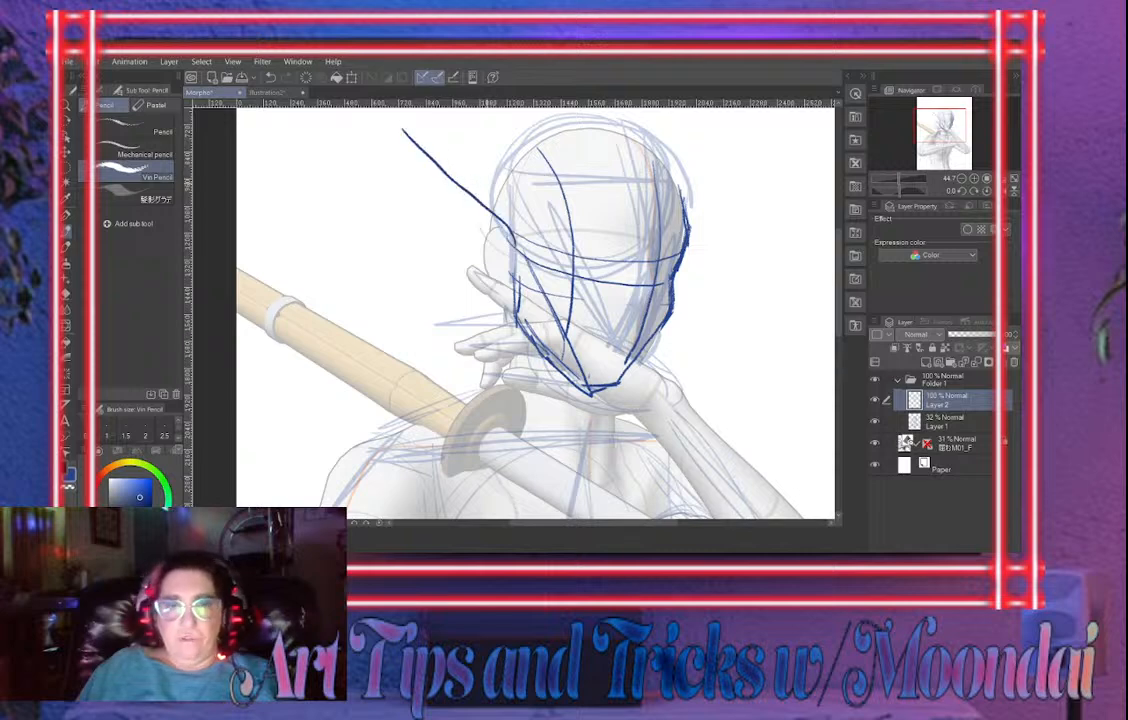
pyautogui.moveTo(487, 183); pyautogui.dragTo(499, 208)
pyautogui.moveTo(415, 155)
pyautogui.mouseDown()
pyautogui.moveTo(406, 137)
pyautogui.moveTo(423, 175)
pyautogui.moveTo(517, 273)
pyautogui.mouseUp()
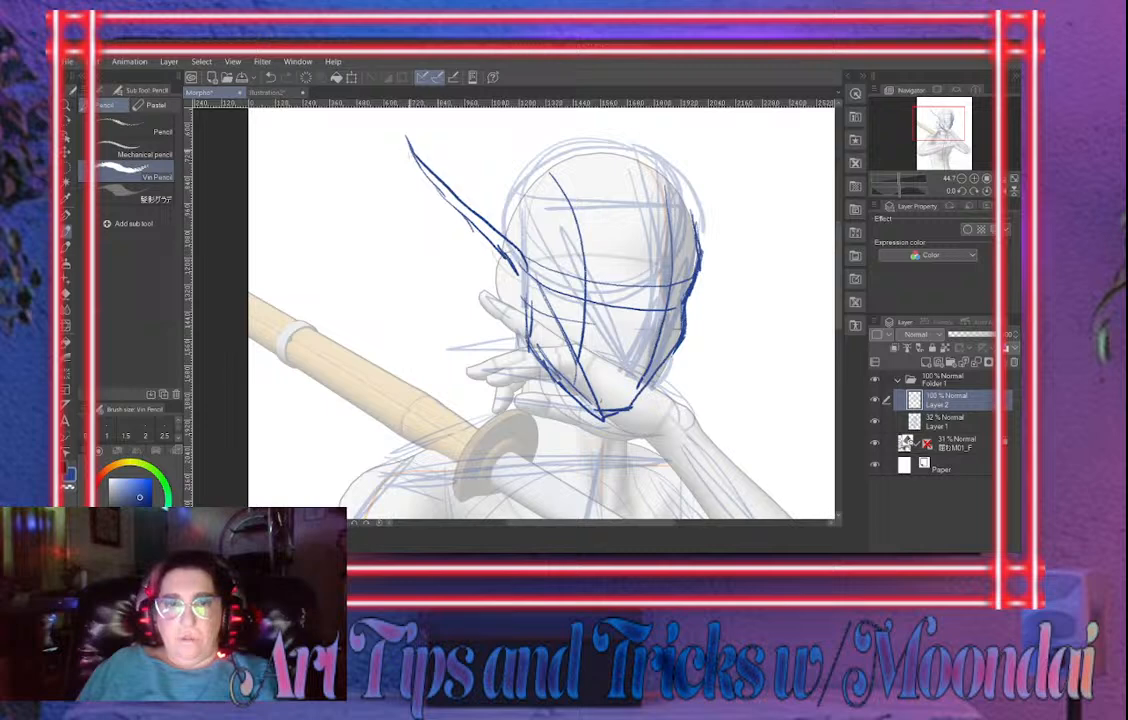
pyautogui.moveTo(410, 145); pyautogui.dragTo(487, 272)
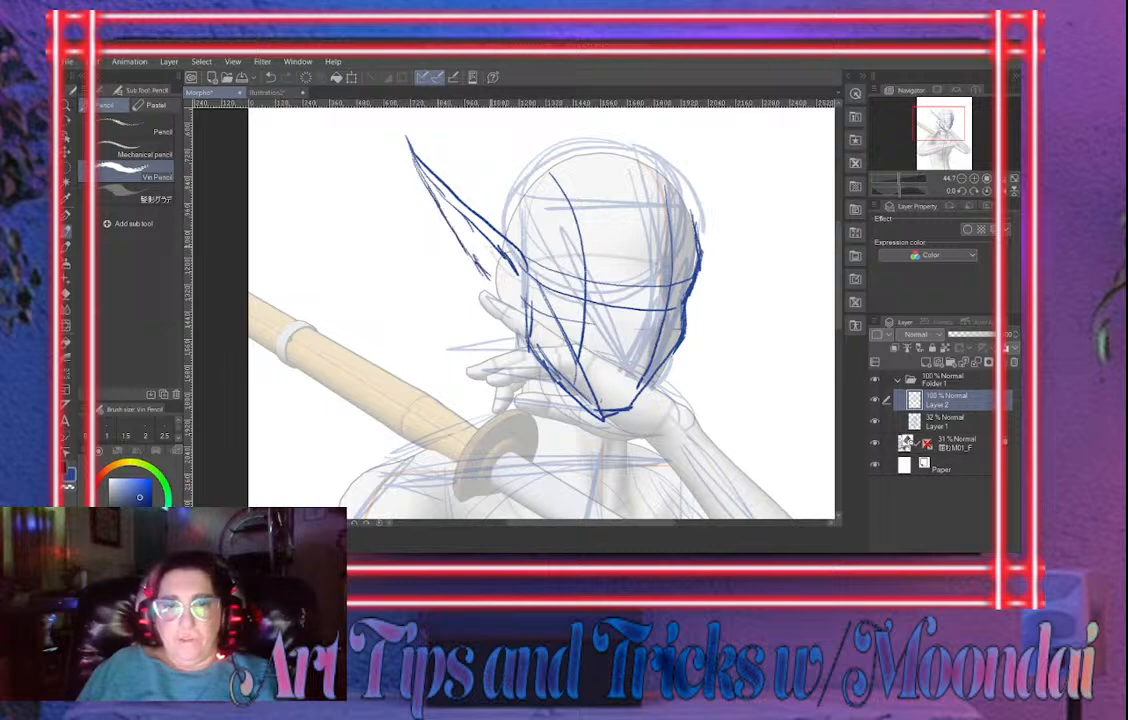
pyautogui.moveTo(420, 232); pyautogui.dragTo(515, 298)
pyautogui.moveTo(476, 232); pyautogui.dragTo(509, 283)
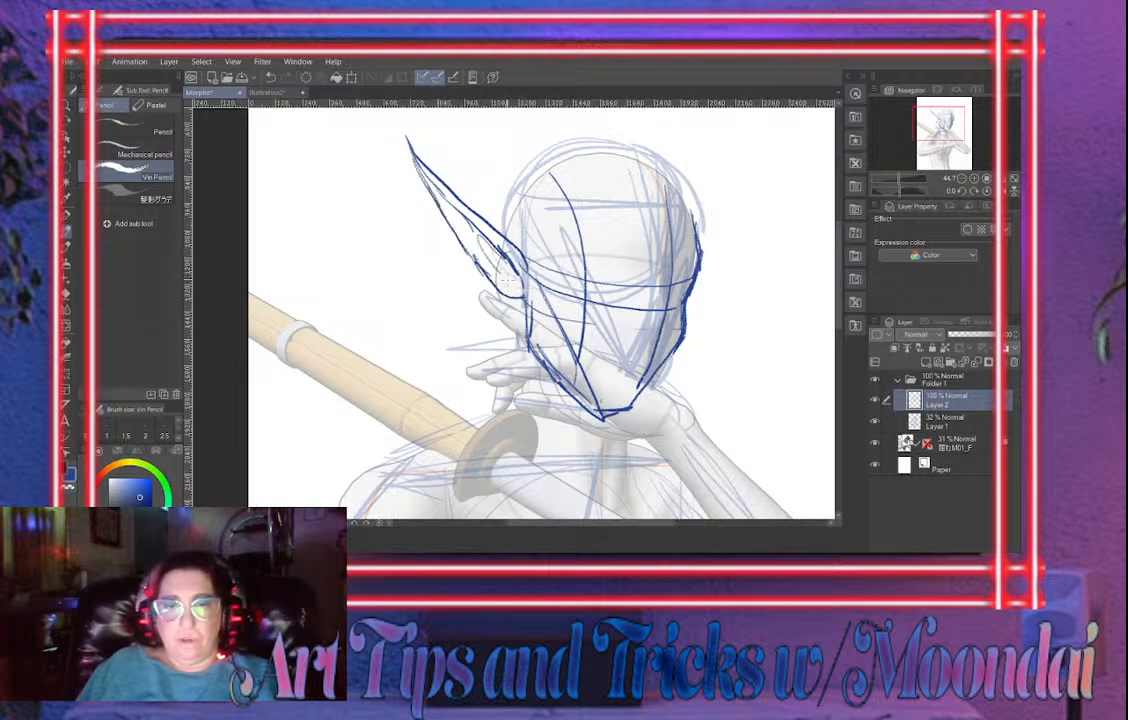
pyautogui.moveTo(479, 238); pyautogui.dragTo(510, 281)
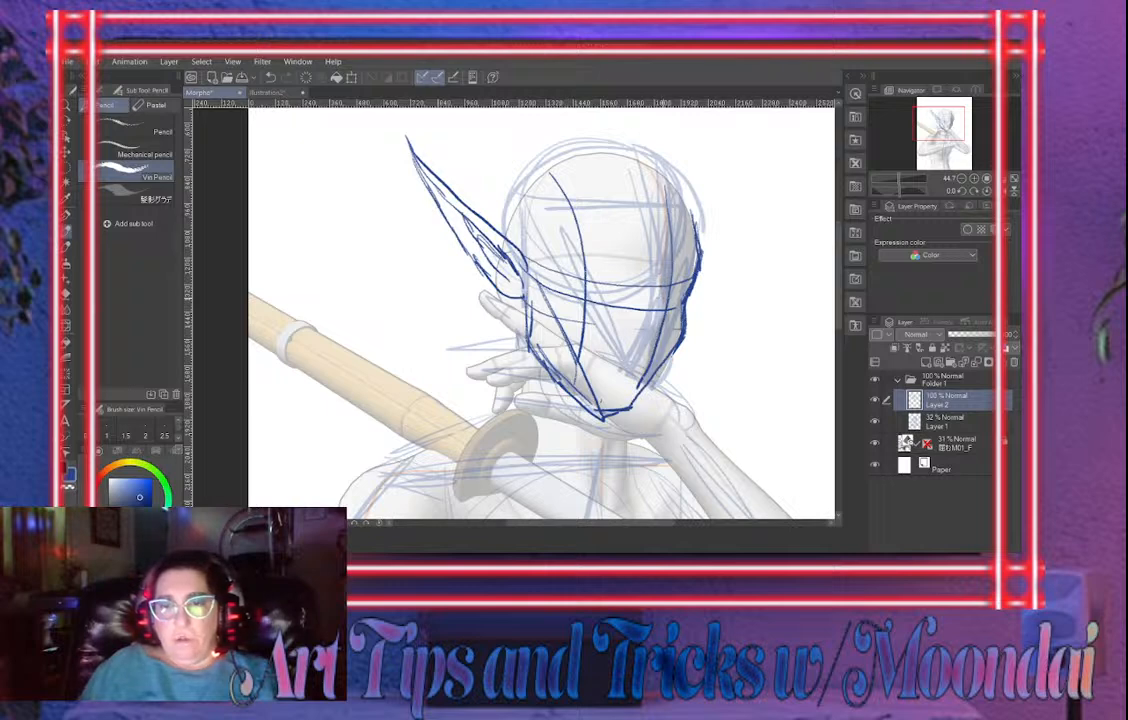
# Sketch the nose in profile near the far cheek, and add a curved forehead-to-chin guide line with cheekbone strokes
pyautogui.moveTo(670, 245); pyautogui.dragTo(660, 325)
pyautogui.press('e')
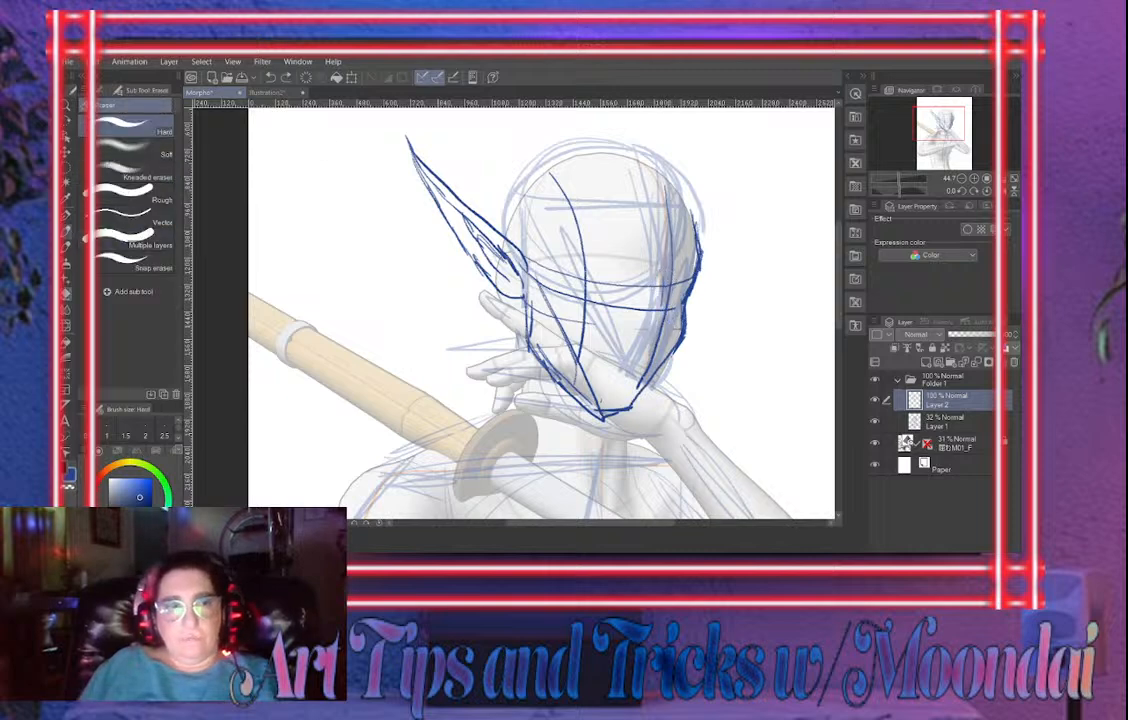
pyautogui.press('p')
pyautogui.moveTo(668, 267)
pyautogui.mouseDown()
pyautogui.moveTo(665, 308)
pyautogui.moveTo(680, 325)
pyautogui.mouseUp()
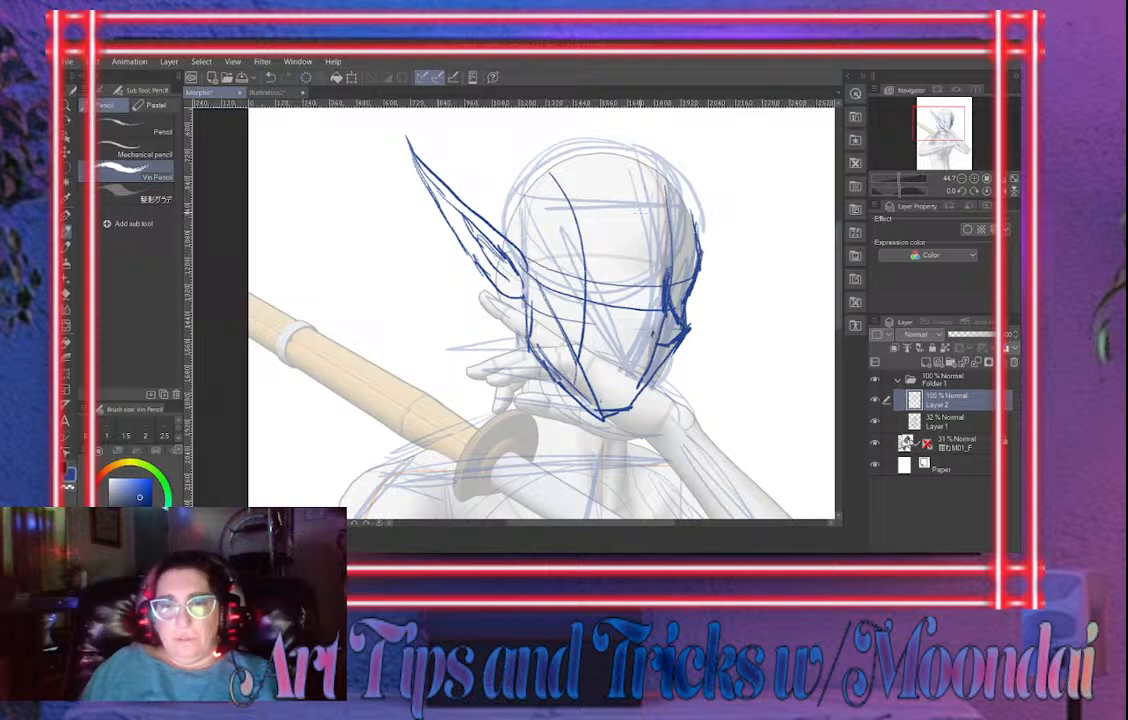
pyautogui.moveTo(598, 153)
pyautogui.mouseDown()
pyautogui.moveTo(626, 216)
pyautogui.moveTo(604, 411)
pyautogui.mouseUp()
pyautogui.moveTo(539, 288); pyautogui.dragTo(561, 323)
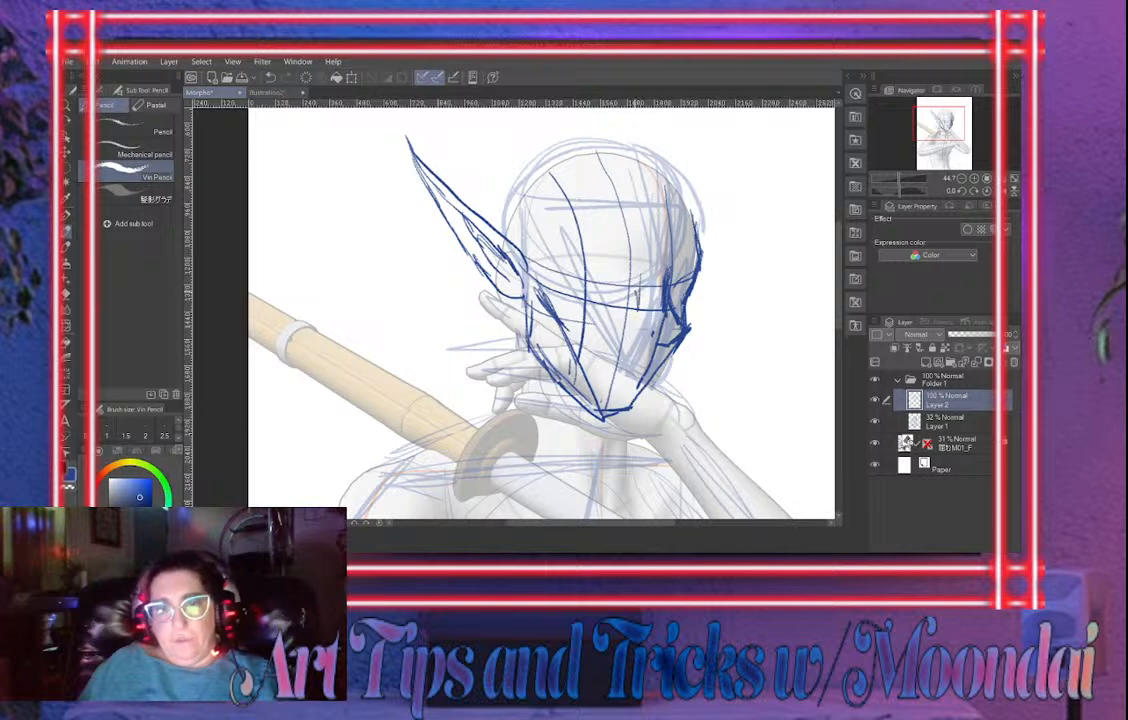
# Draw the near eye's heavy upper lid line and inner corner, and clean up the lines around it
pyautogui.moveTo(634, 289); pyautogui.dragTo(583, 271)
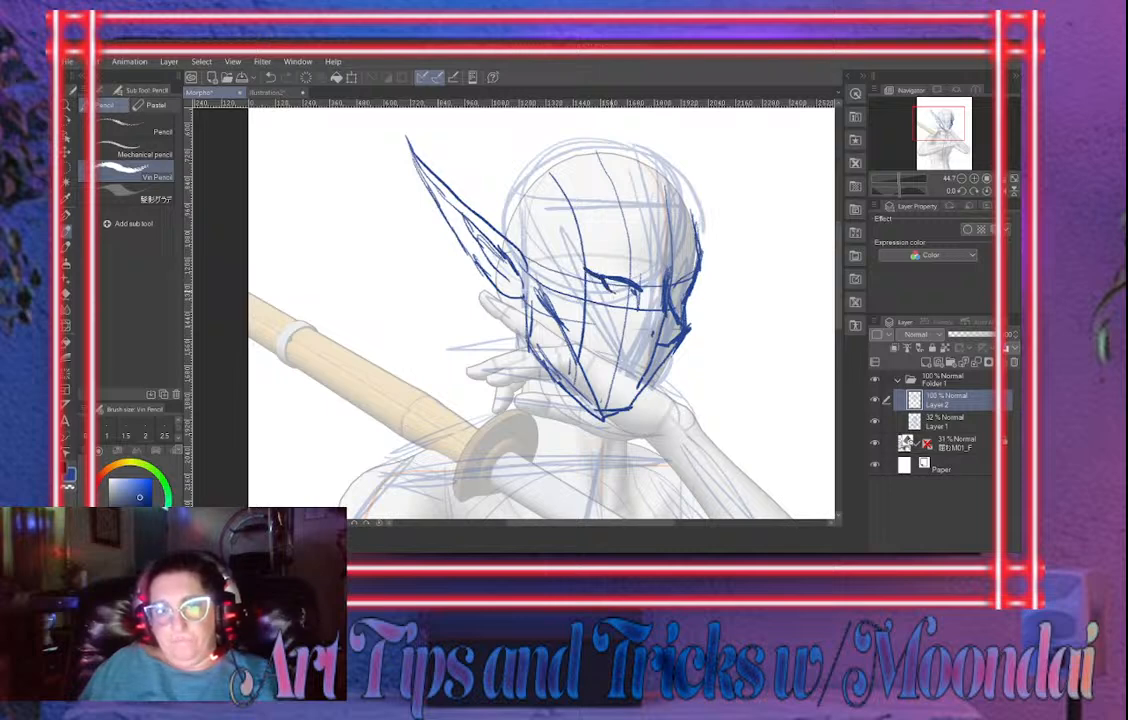
pyautogui.moveTo(611, 290)
pyautogui.mouseDown()
pyautogui.moveTo(628, 301)
pyautogui.moveTo(601, 286)
pyautogui.moveTo(624, 303)
pyautogui.mouseUp()
pyautogui.press('e')
pyautogui.press('b')
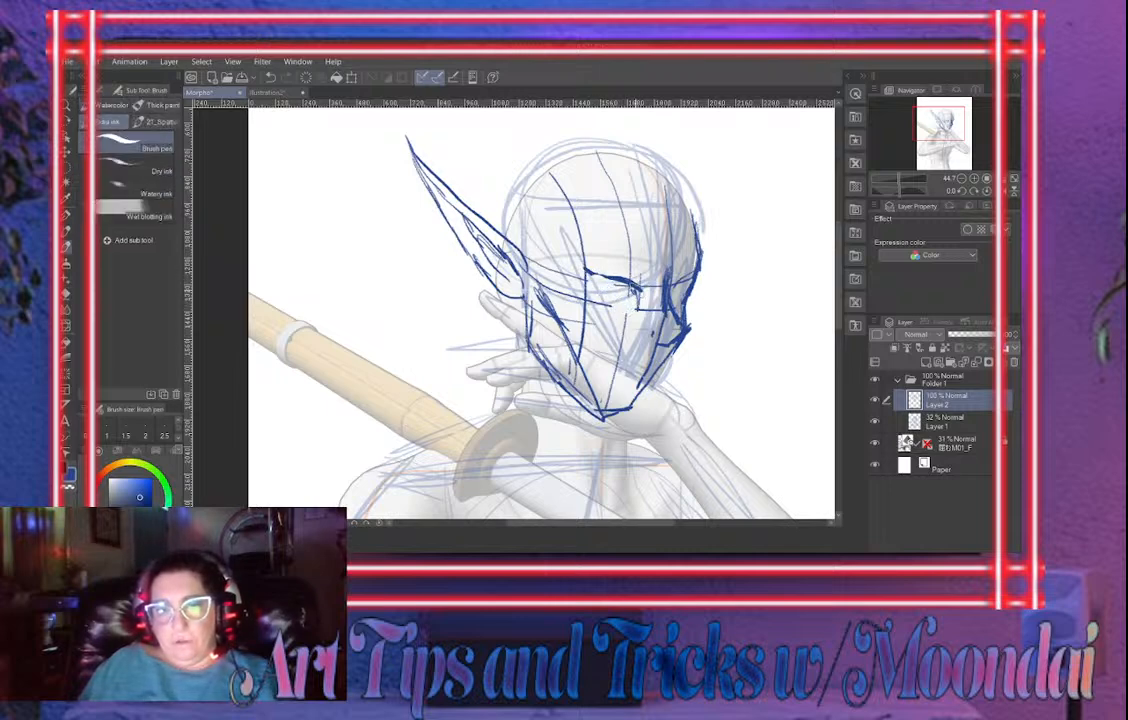
pyautogui.press('p')
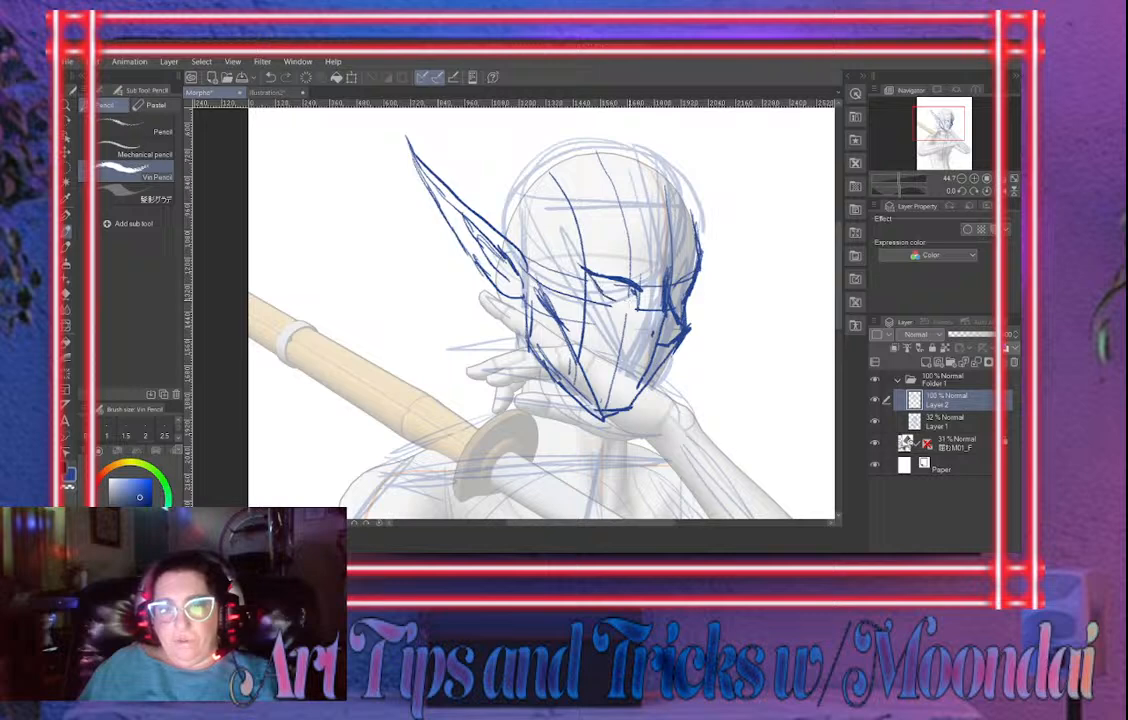
# Draw arched eyebrows over both eyes and the far eye's upper lid with its lashes
pyautogui.moveTo(648, 270)
pyautogui.mouseDown()
pyautogui.moveTo(620, 238)
pyautogui.moveTo(580, 243)
pyautogui.moveTo(632, 240)
pyautogui.moveTo(650, 270)
pyautogui.moveTo(582, 240)
pyautogui.mouseUp()
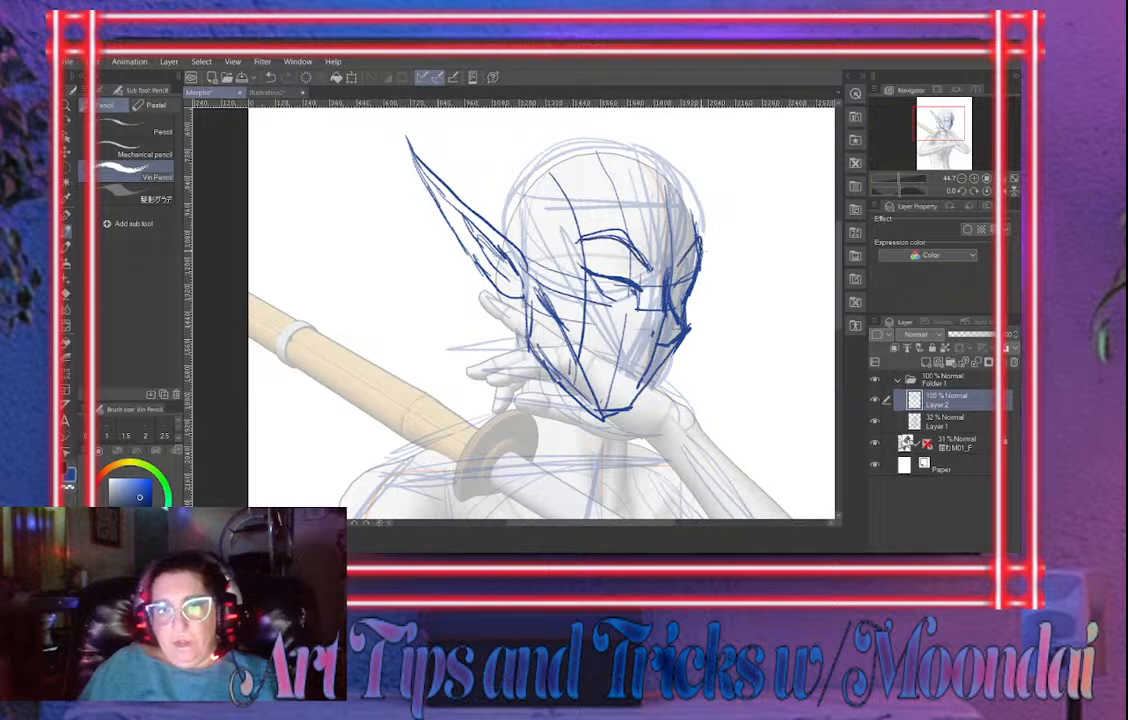
pyautogui.moveTo(673, 267); pyautogui.dragTo(701, 238)
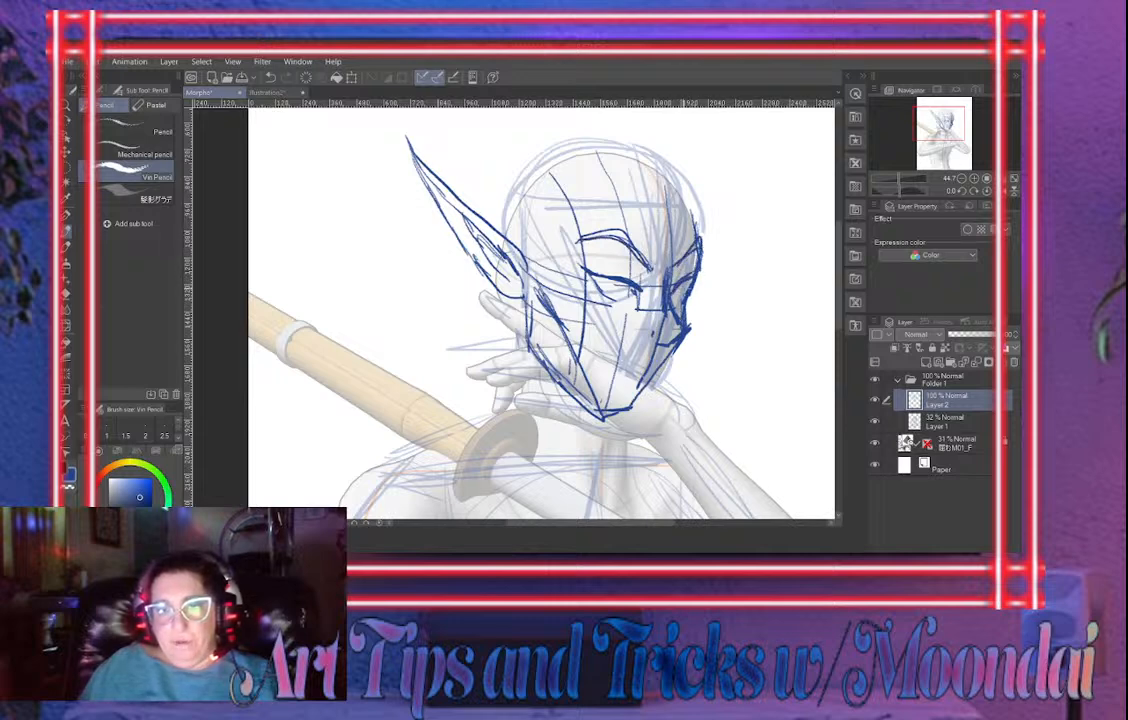
pyautogui.moveTo(677, 292); pyautogui.dragTo(708, 266)
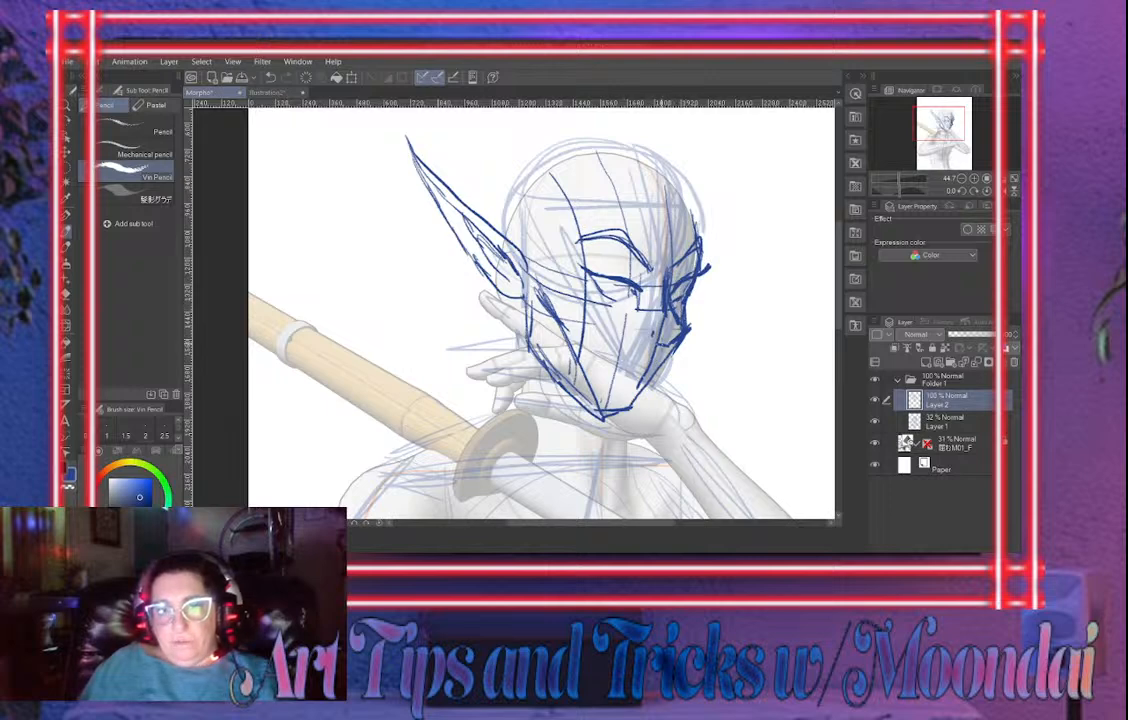
# Erase the guide line running through the nose, and sketch a smirking mouth and the near eye's lower lid
pyautogui.press('e')
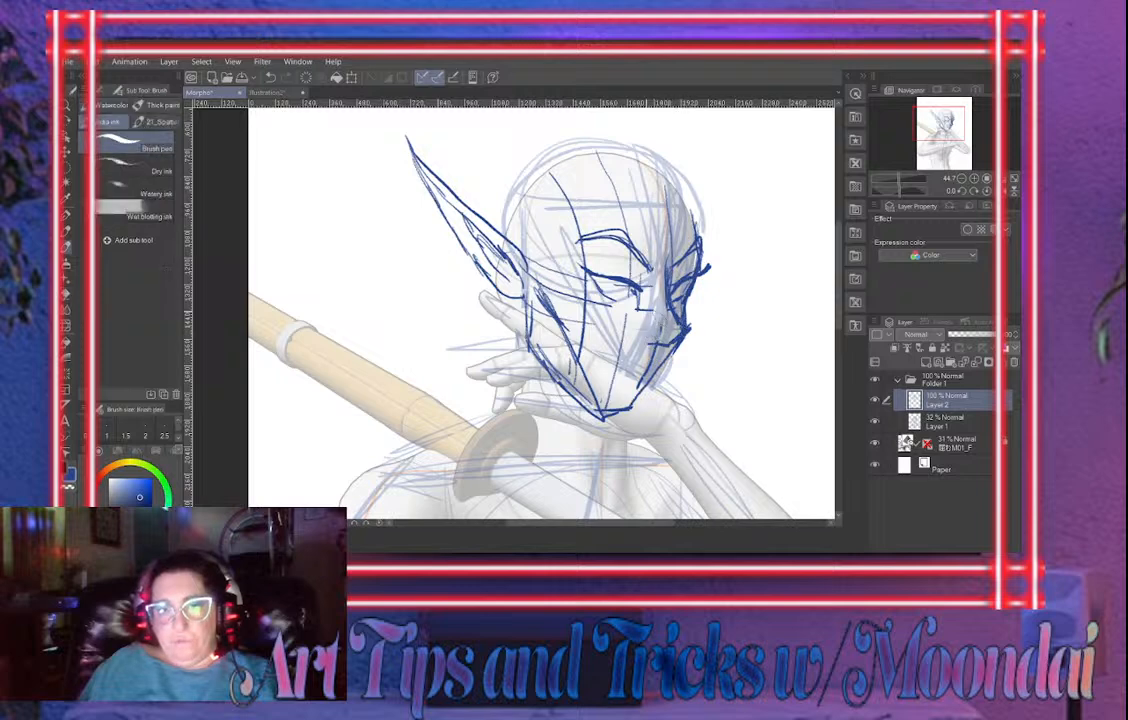
pyautogui.press('p')
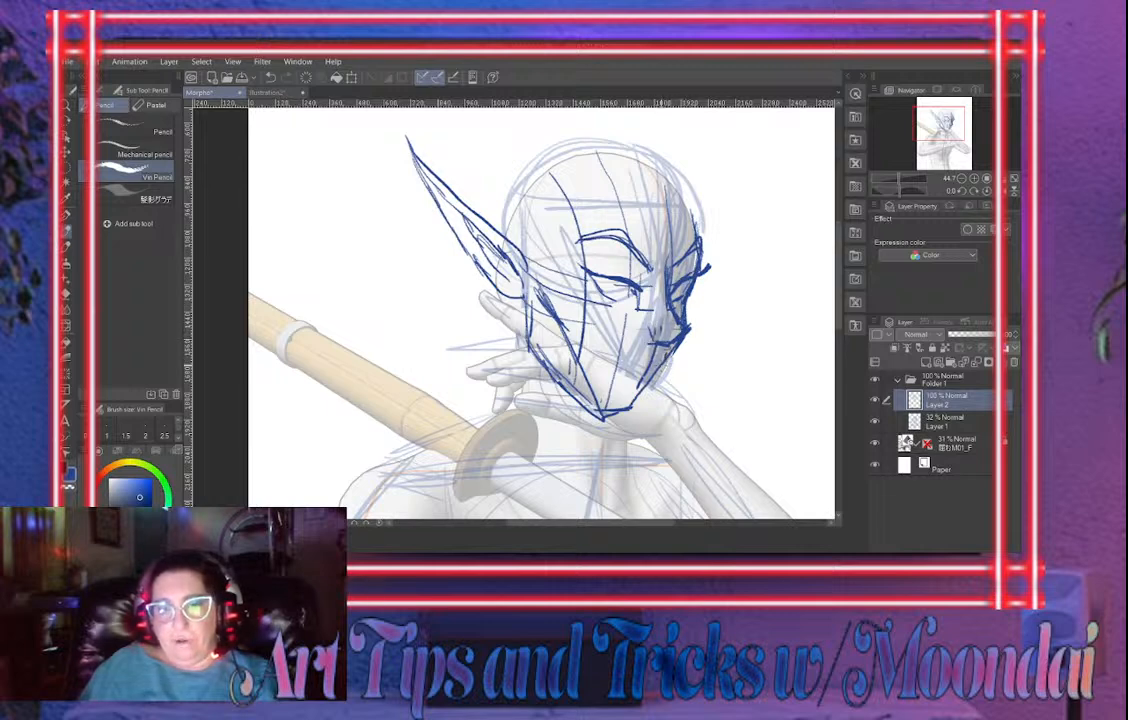
pyautogui.moveTo(596, 345); pyautogui.dragTo(647, 375)
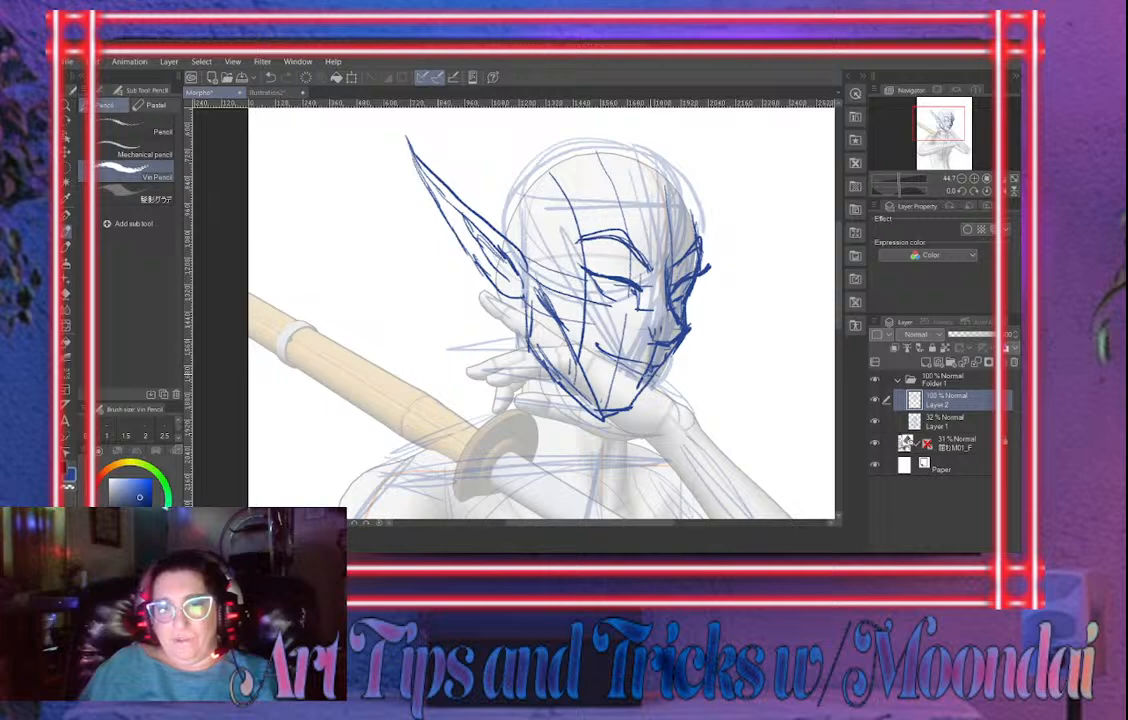
pyautogui.moveTo(605, 300); pyautogui.dragTo(640, 318)
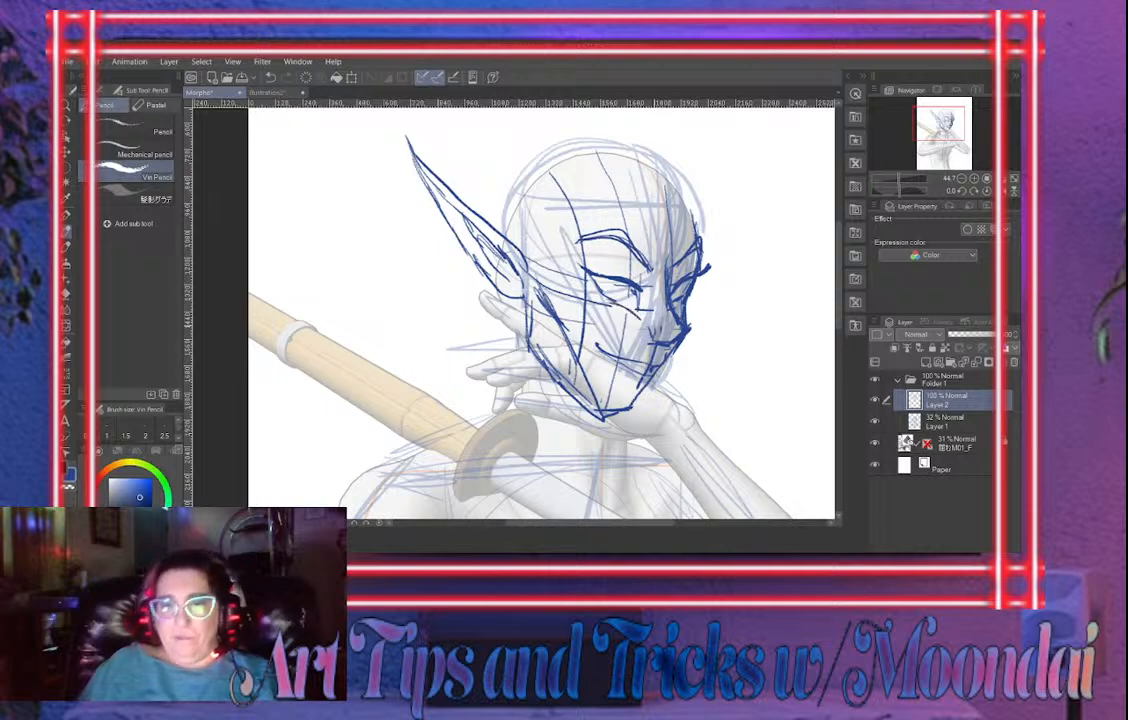
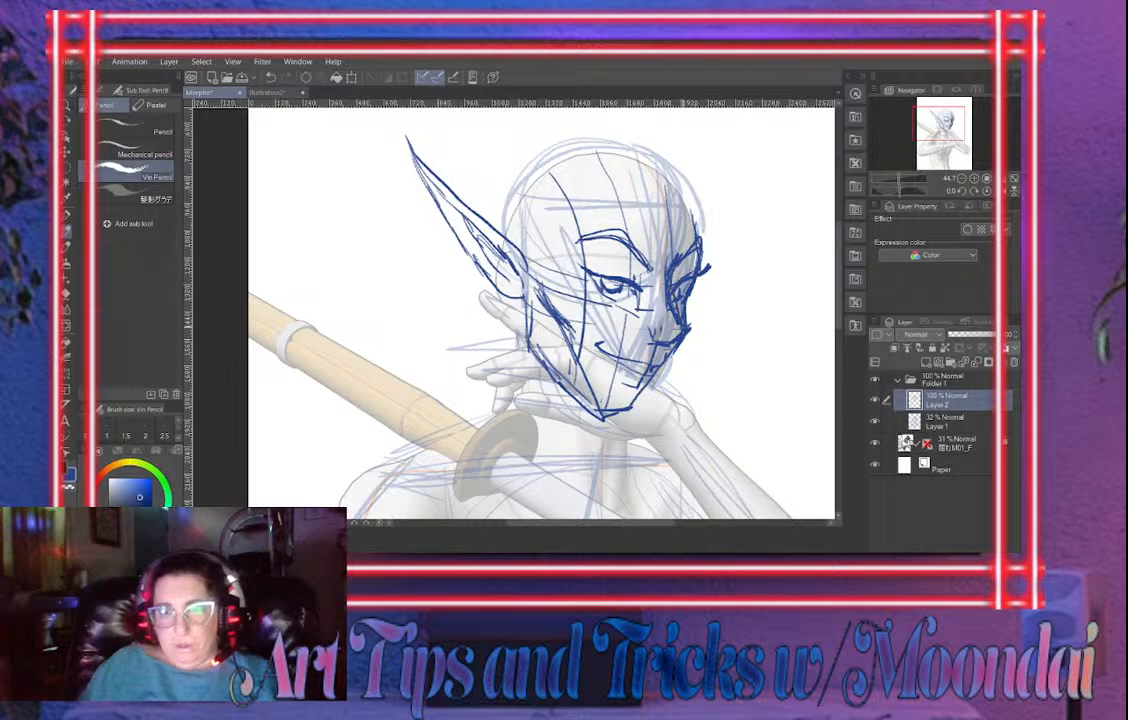
# Clean up the stray lines around the nose and redraw the nostril with the Vin Pencil
pyautogui.press('e')
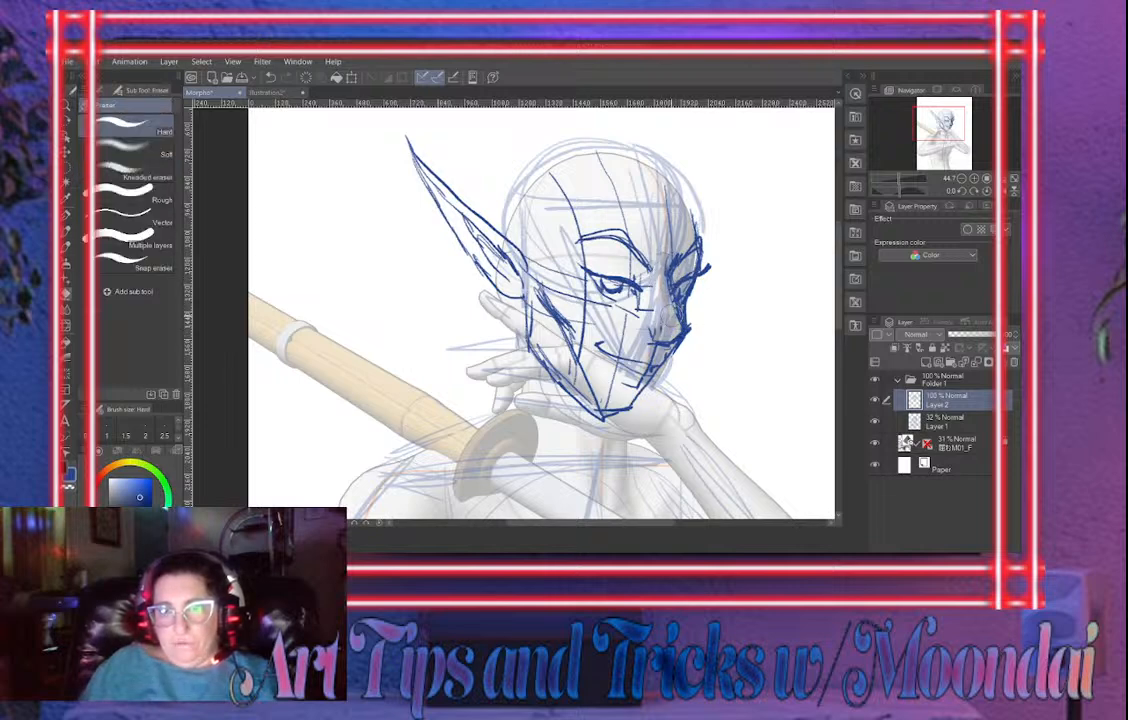
pyautogui.press('b')
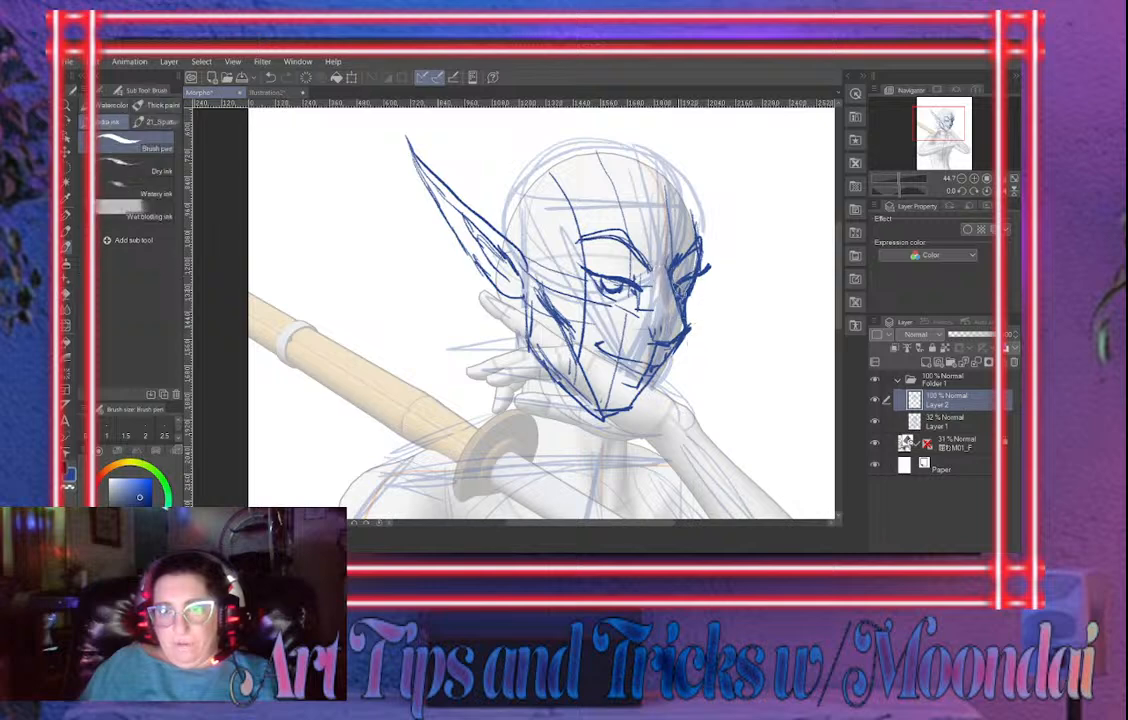
pyautogui.press('p')
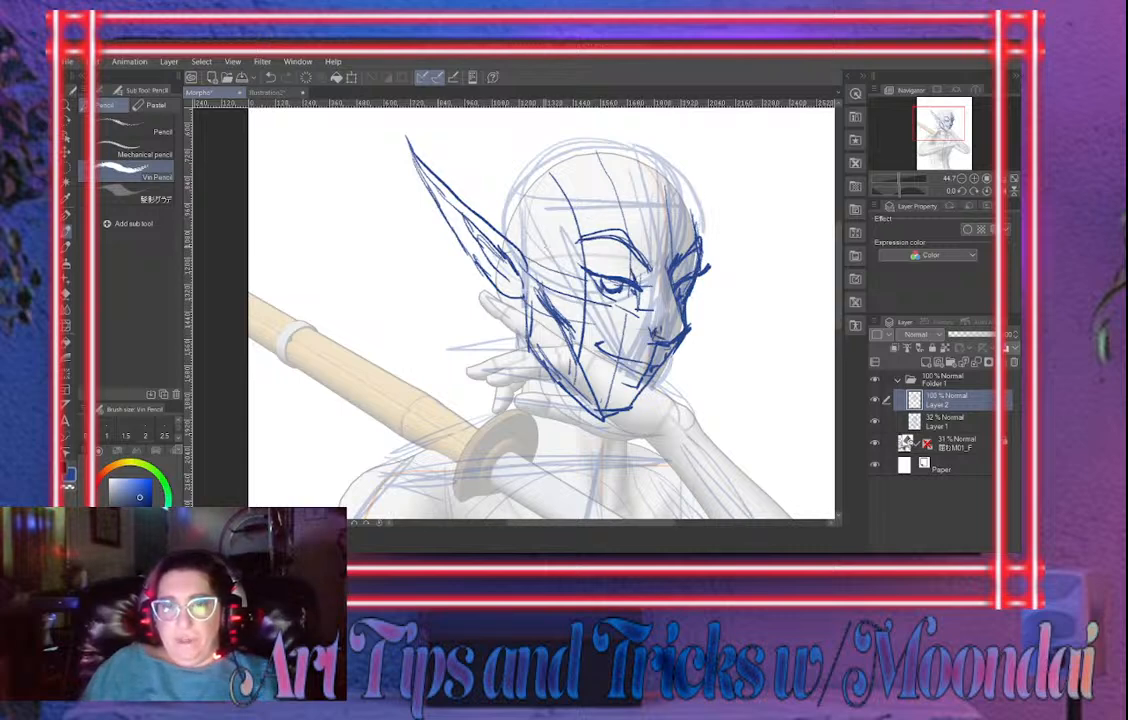
# Draw a curved hairline across the forehead and reinforce the outline along the top of the skull
pyautogui.moveTo(543, 263)
pyautogui.mouseDown()
pyautogui.moveTo(626, 210)
pyautogui.moveTo(694, 215)
pyautogui.mouseUp()
pyautogui.moveTo(573, 237); pyautogui.dragTo(688, 212)
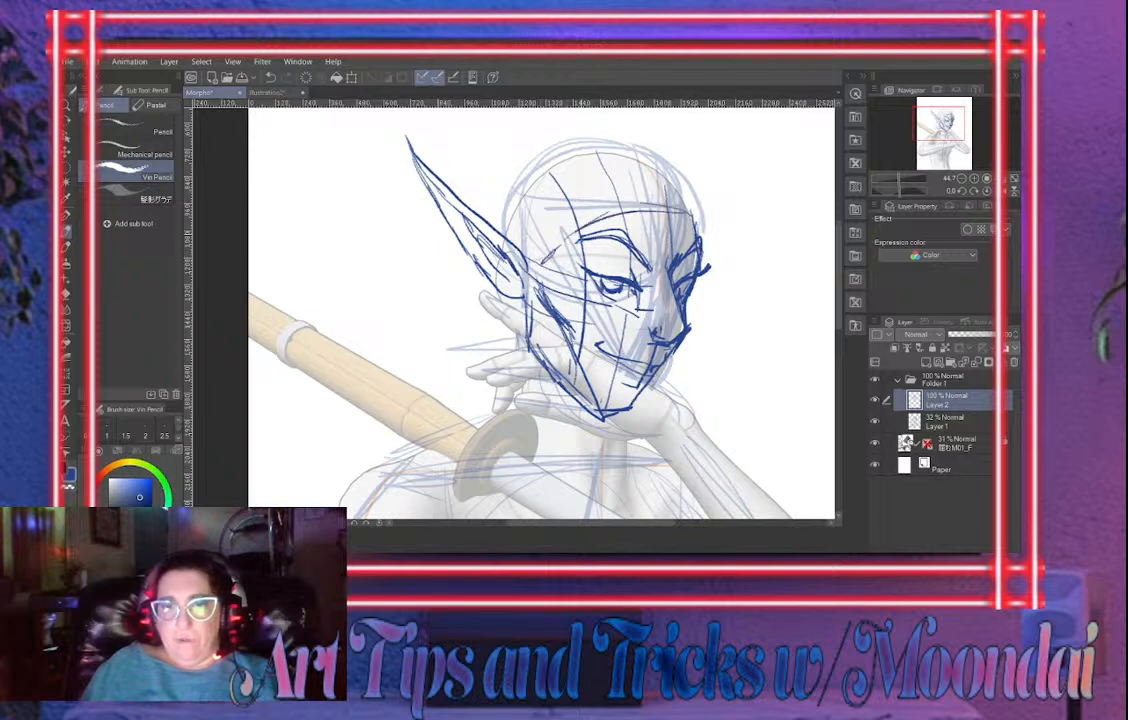
pyautogui.moveTo(557, 162)
pyautogui.mouseDown()
pyautogui.moveTo(598, 149)
pyautogui.moveTo(640, 157)
pyautogui.mouseUp()
pyautogui.moveTo(636, 154)
pyautogui.mouseDown()
pyautogui.moveTo(540, 172)
pyautogui.moveTo(529, 190)
pyautogui.mouseUp()
# Erase the blue jaw and chin lines where they overlap the raised hand and wrist
pyautogui.moveTo(708, 340); pyautogui.dragTo(681, 244)
pyautogui.press('e')
pyautogui.moveTo(499, 236)
pyautogui.mouseDown()
pyautogui.moveTo(572, 317)
pyautogui.moveTo(501, 236)
pyautogui.moveTo(621, 312)
pyautogui.mouseUp()
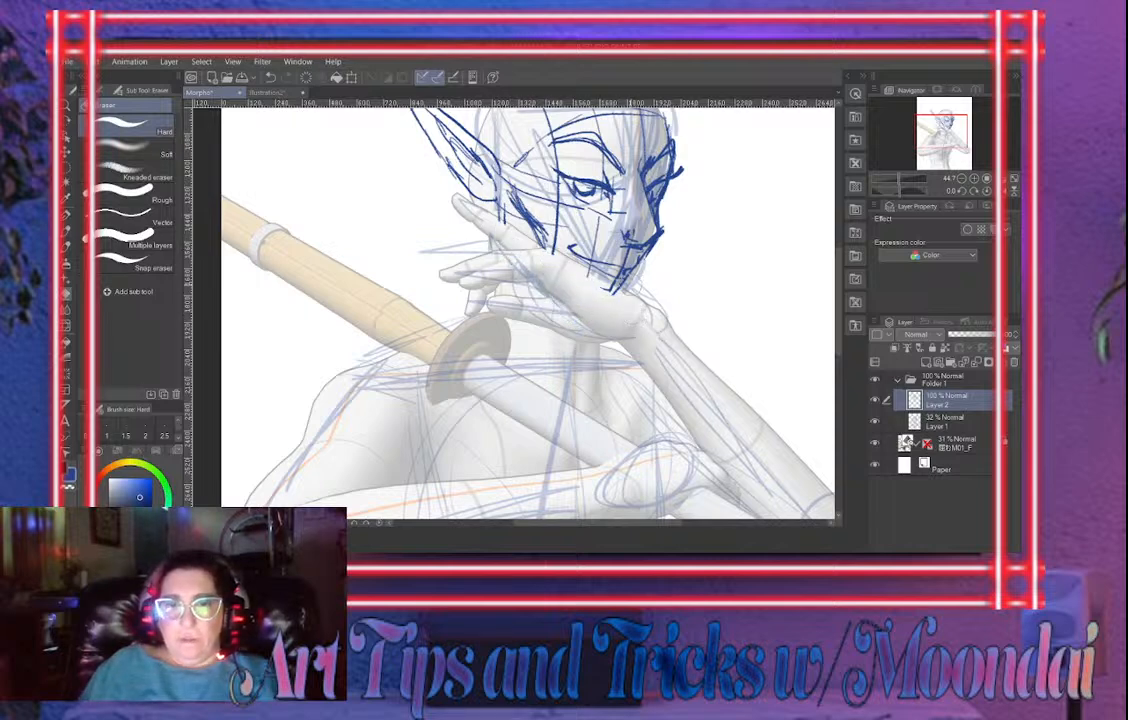
# Add a new layer above Layer 2 for the hand and return to the Vin Pencil
pyautogui.press('b')
pyautogui.hotkey('ctrl', 'shift', 'n')
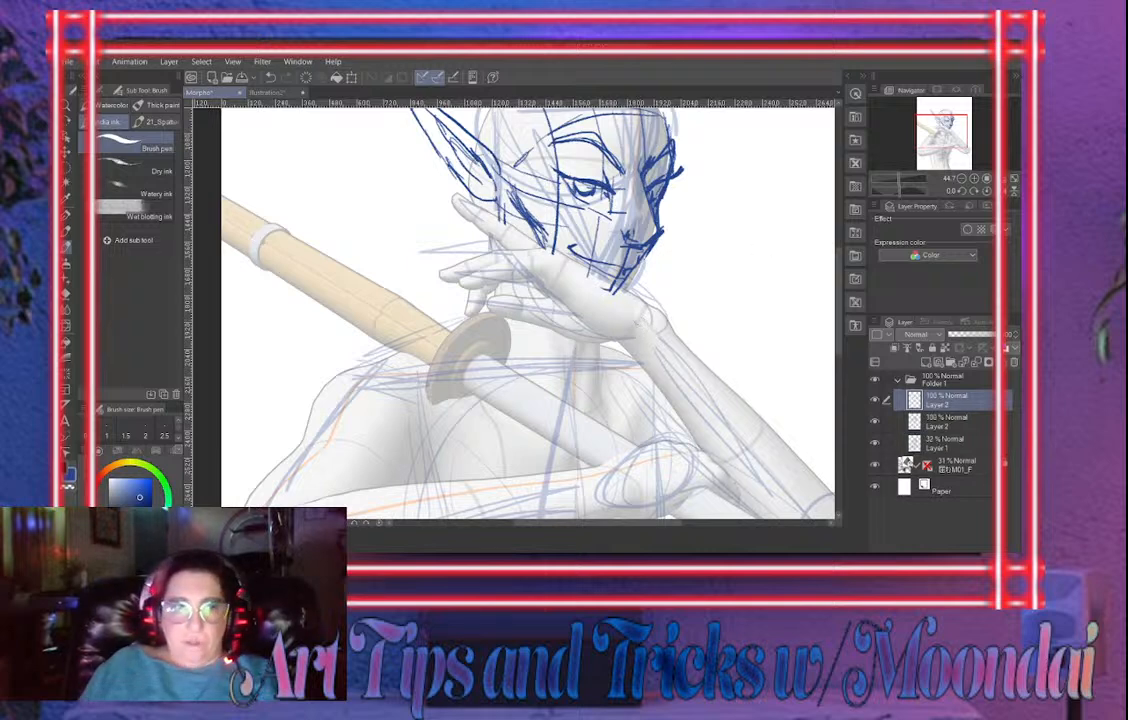
pyautogui.press('p')
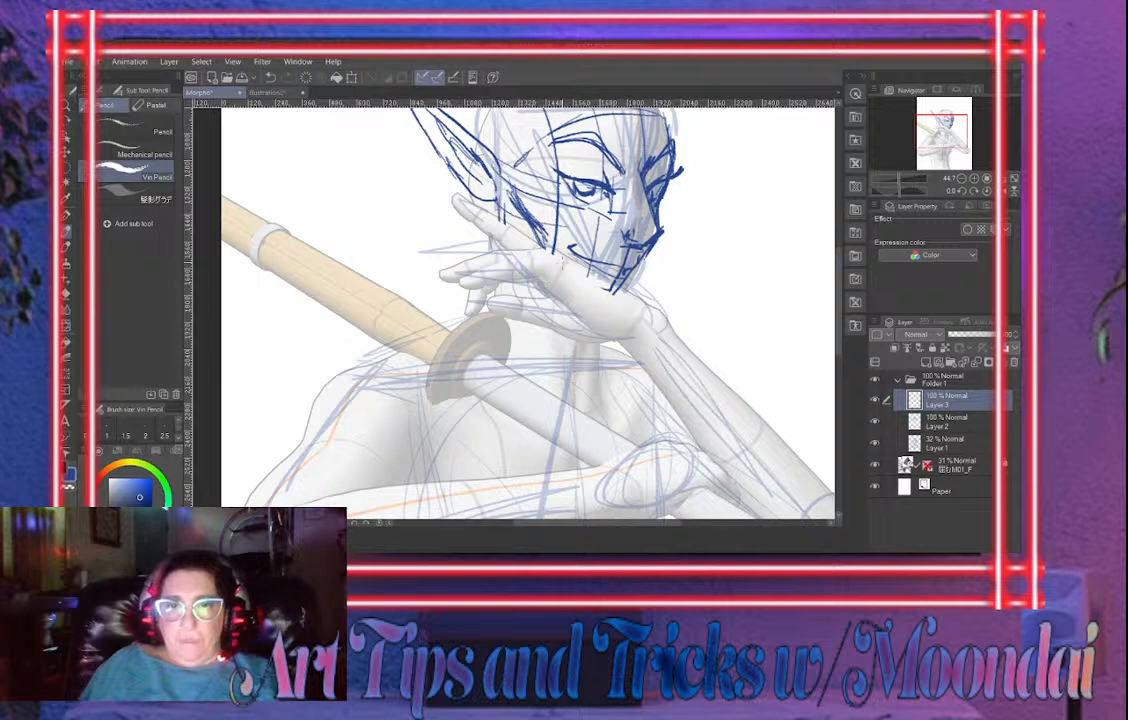
# Outline the back of the raised hand, the wrist, the curved palm edge and the uppermost extended finger under the jaw
pyautogui.moveTo(659, 311); pyautogui.dragTo(492, 219)
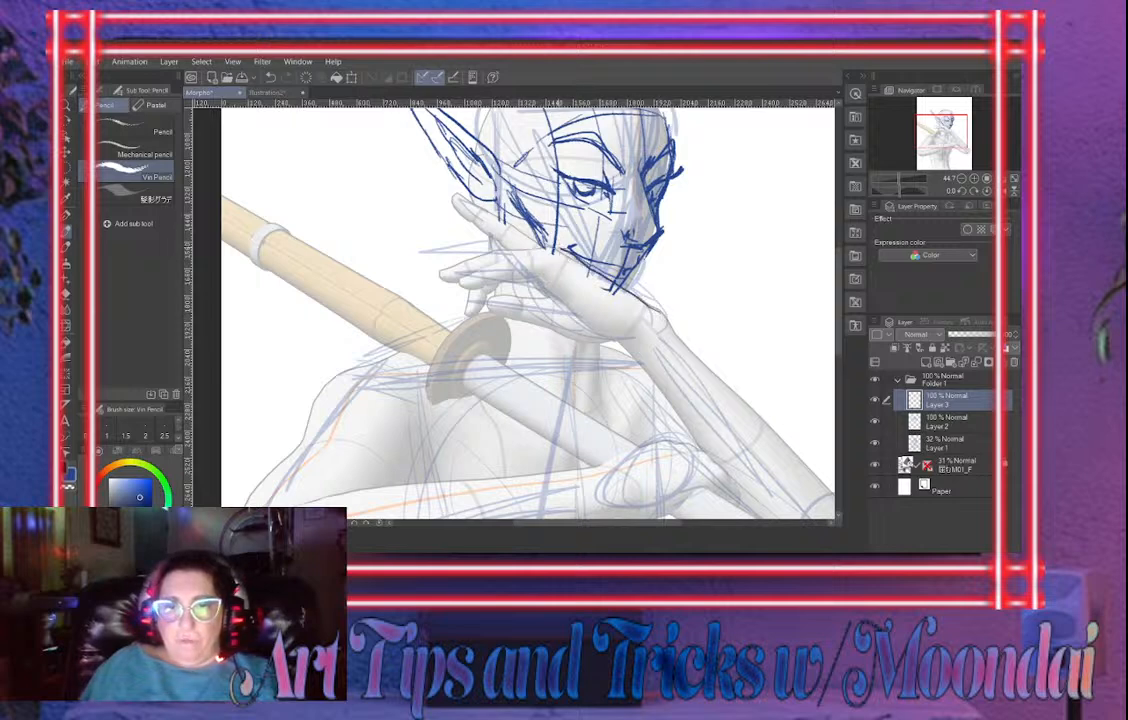
pyautogui.moveTo(650, 303); pyautogui.dragTo(664, 319)
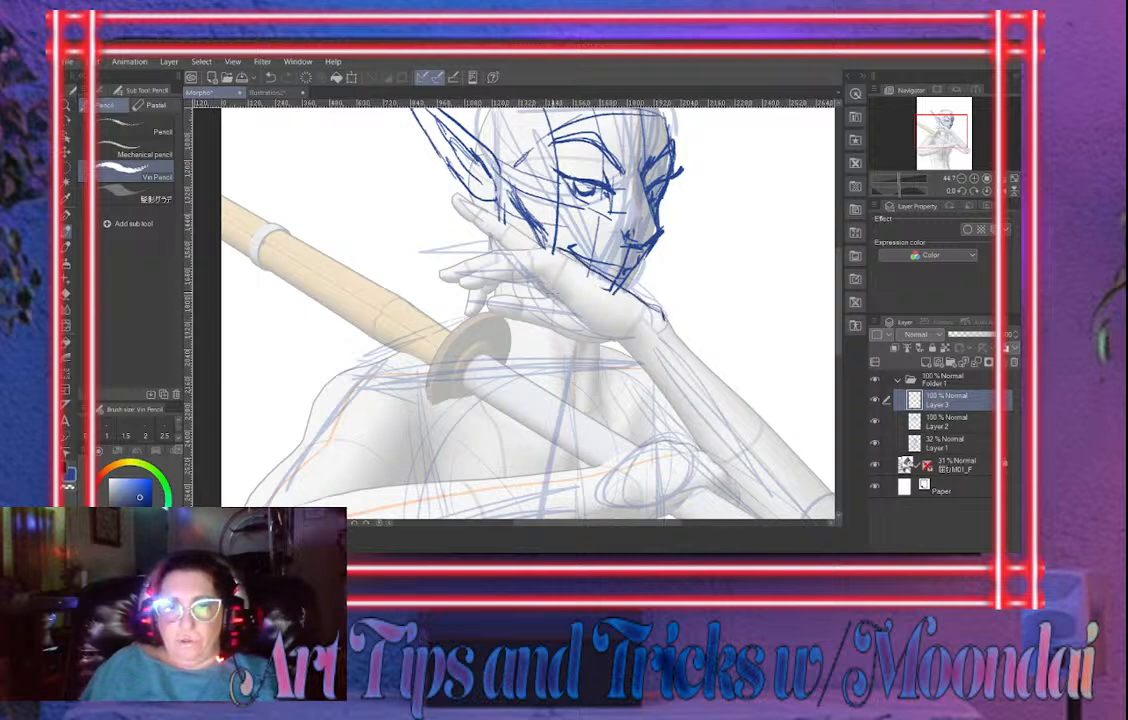
pyautogui.moveTo(481, 252)
pyautogui.mouseDown()
pyautogui.moveTo(503, 279)
pyautogui.moveTo(560, 297)
pyautogui.moveTo(472, 248)
pyautogui.mouseUp()
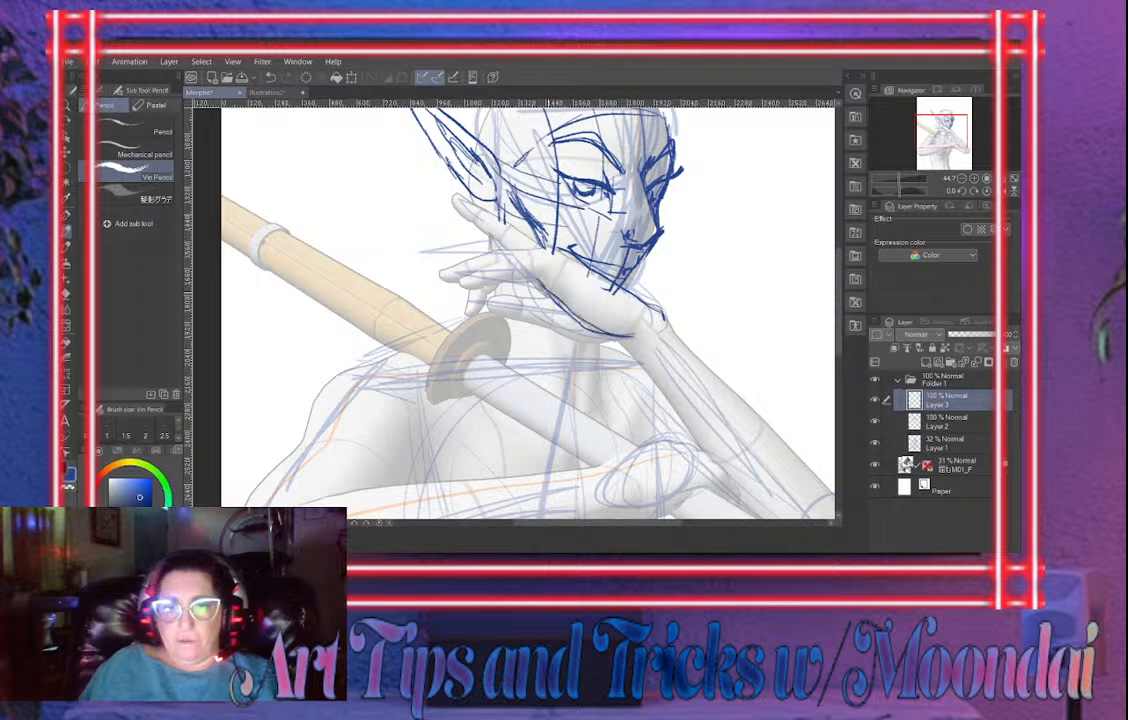
pyautogui.moveTo(565, 316); pyautogui.dragTo(630, 338)
pyautogui.moveTo(541, 278)
pyautogui.mouseDown()
pyautogui.moveTo(580, 314)
pyautogui.moveTo(520, 276)
pyautogui.moveTo(473, 289)
pyautogui.mouseUp()
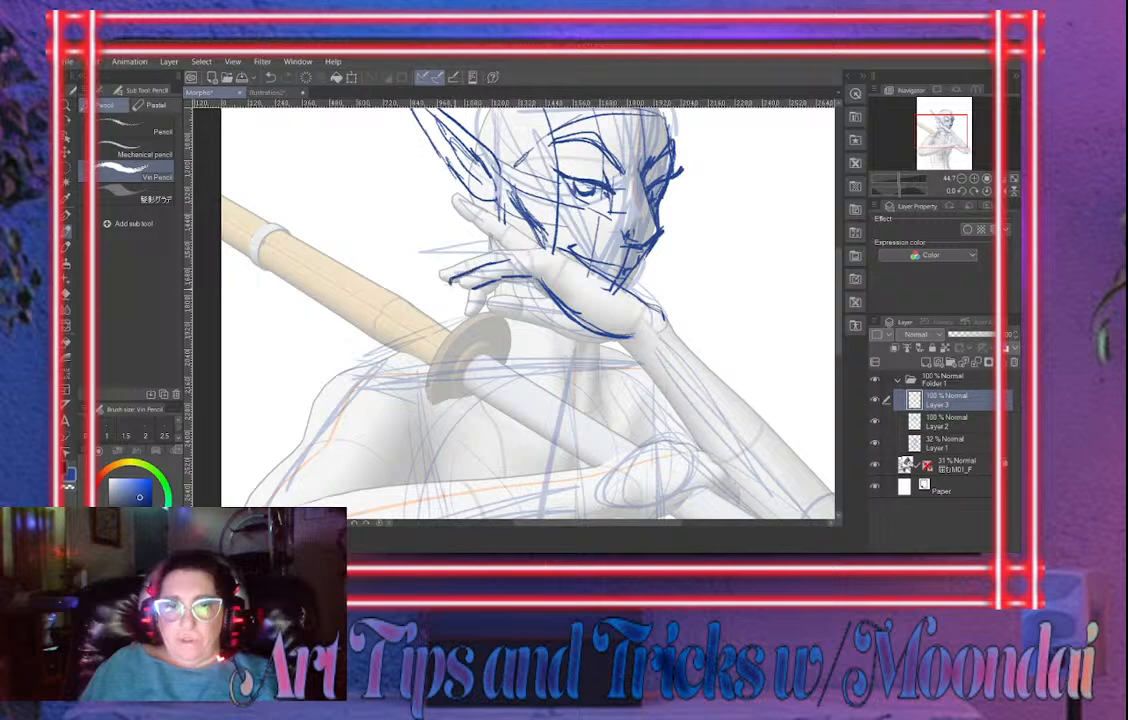
pyautogui.moveTo(514, 263)
pyautogui.mouseDown()
pyautogui.moveTo(555, 261)
pyautogui.moveTo(500, 254)
pyautogui.moveTo(434, 273)
pyautogui.moveTo(478, 273)
pyautogui.mouseUp()
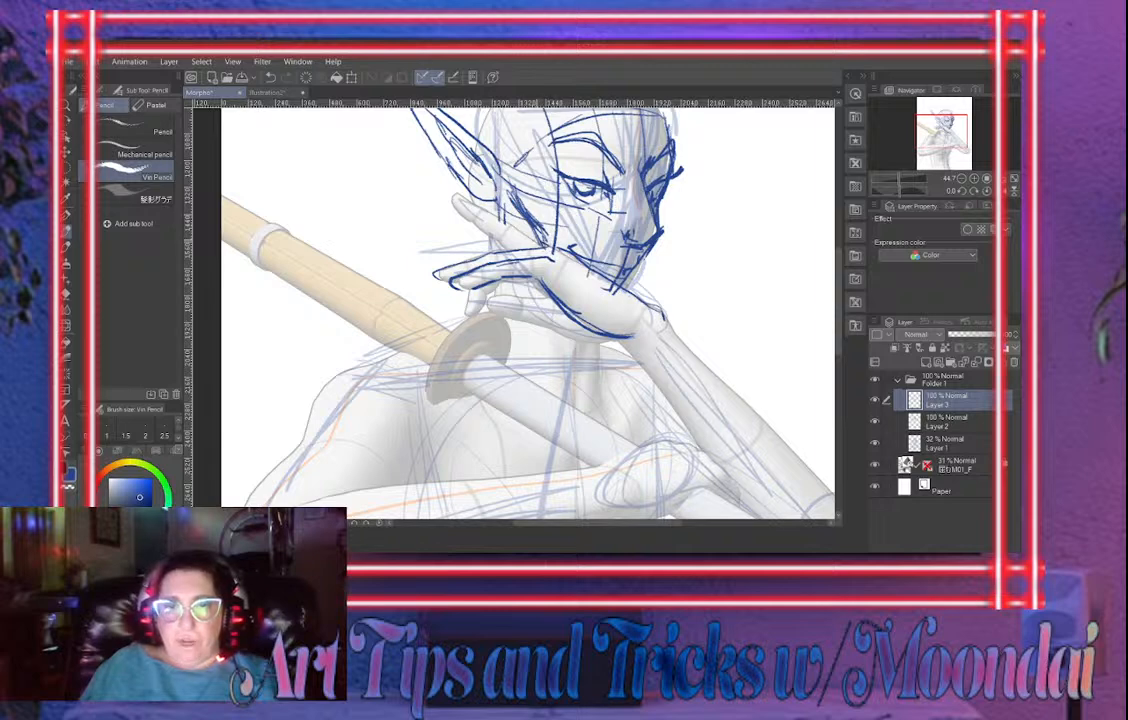
# Draw the raised finger beside the jaw from its tip to the knuckles, undoing the first attempts
pyautogui.moveTo(478, 219); pyautogui.dragTo(397, 173)
pyautogui.hotkey('ctrl', 'z')
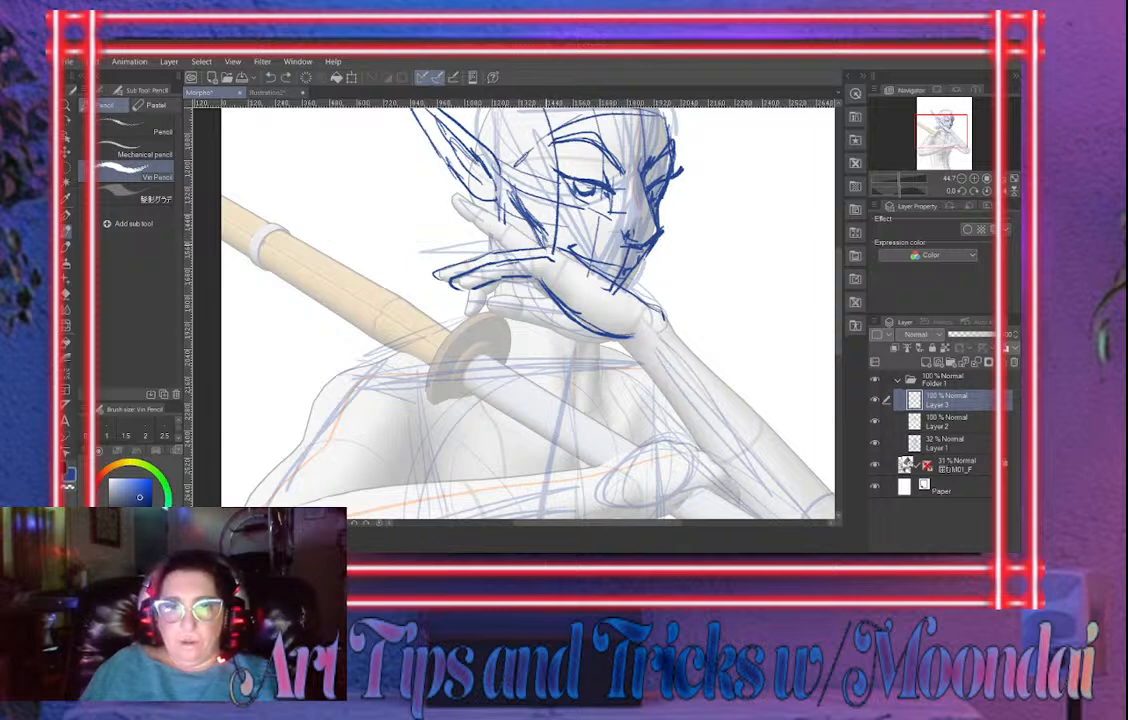
pyautogui.moveTo(485, 219)
pyautogui.mouseDown()
pyautogui.moveTo(394, 163)
pyautogui.moveTo(392, 177)
pyautogui.mouseUp()
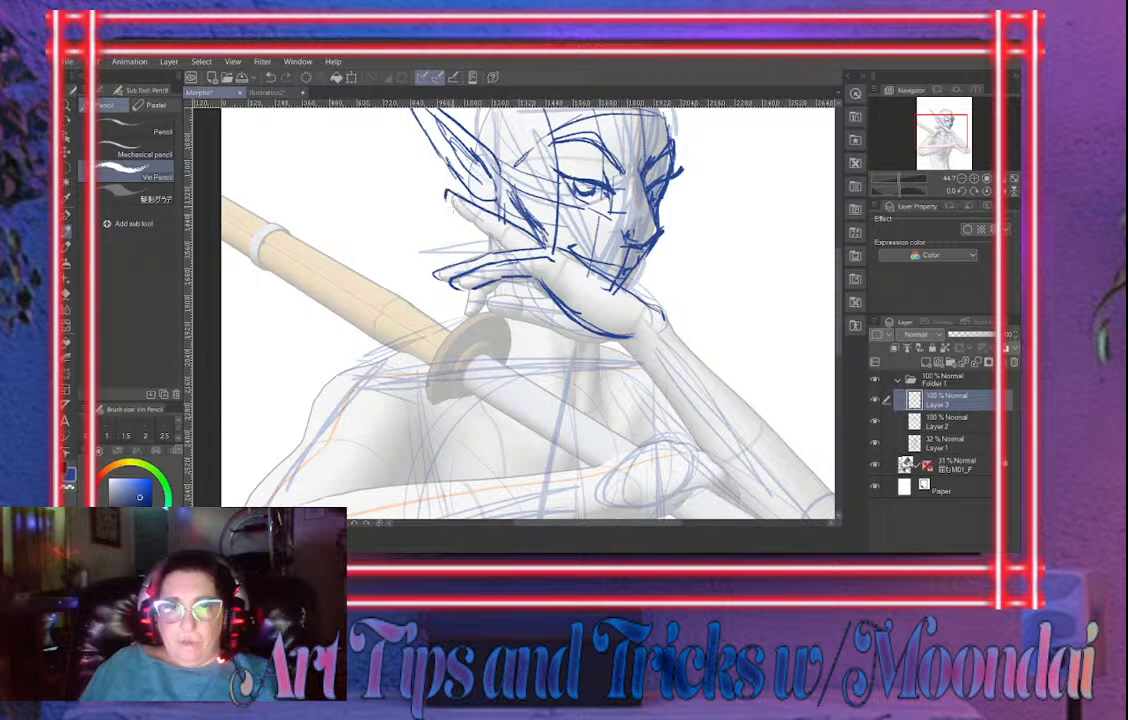
pyautogui.hotkey('ctrl', 'z')
pyautogui.moveTo(458, 192); pyautogui.dragTo(474, 229)
pyautogui.moveTo(457, 193); pyautogui.dragTo(552, 252)
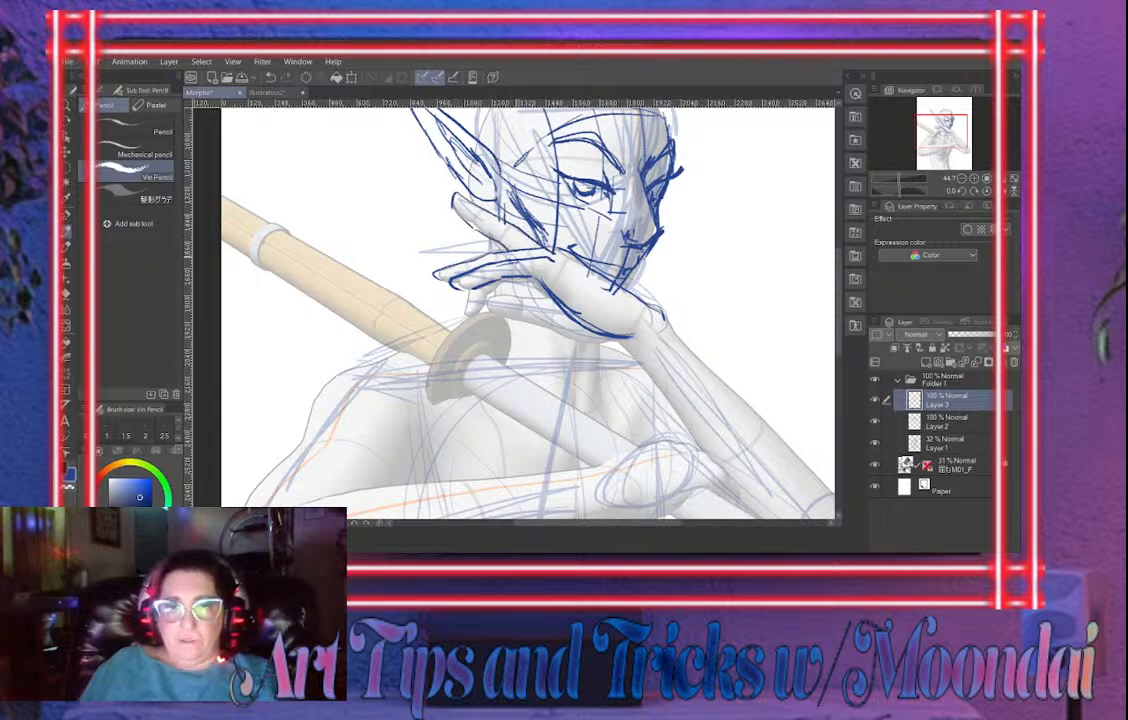
# Draw the lower curled fingers and the underside of the hand, and erase the overlapping palm line
pyautogui.moveTo(472, 287)
pyautogui.mouseDown()
pyautogui.moveTo(463, 312)
pyautogui.moveTo(501, 288)
pyautogui.moveTo(539, 286)
pyautogui.moveTo(522, 314)
pyautogui.moveTo(490, 303)
pyautogui.moveTo(614, 342)
pyautogui.mouseUp()
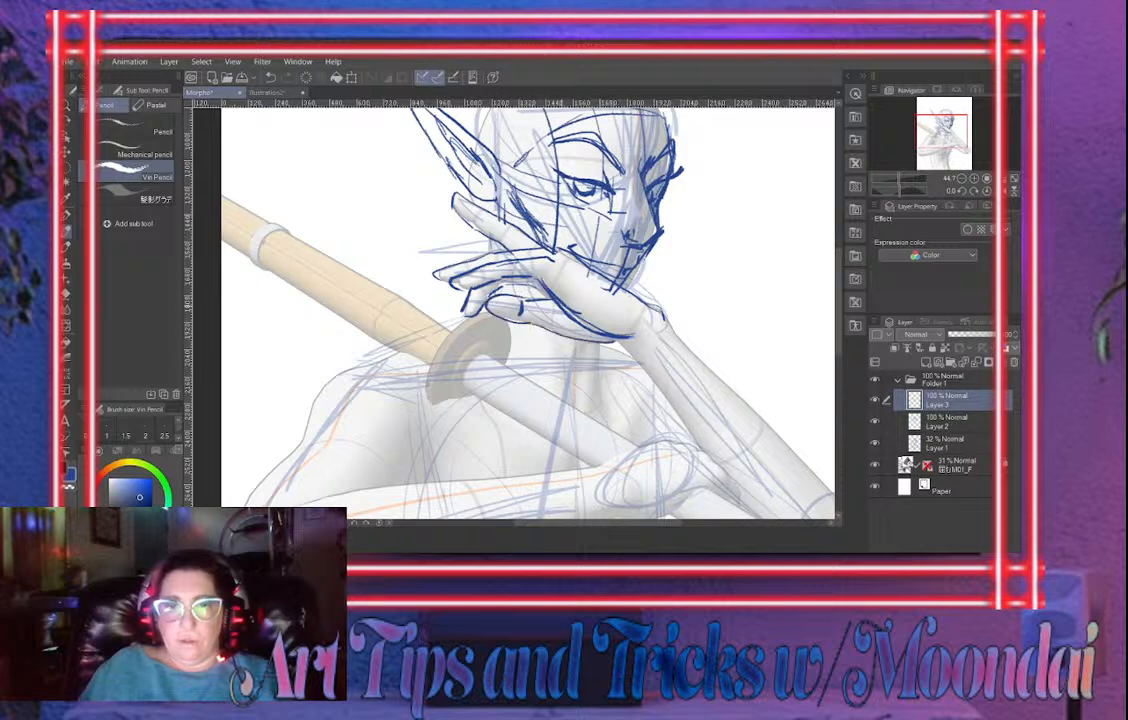
pyautogui.moveTo(552, 262)
pyautogui.mouseDown()
pyautogui.moveTo(540, 279)
pyautogui.moveTo(517, 267)
pyautogui.moveTo(554, 283)
pyautogui.mouseUp()
pyautogui.press('e')
pyautogui.press('b')
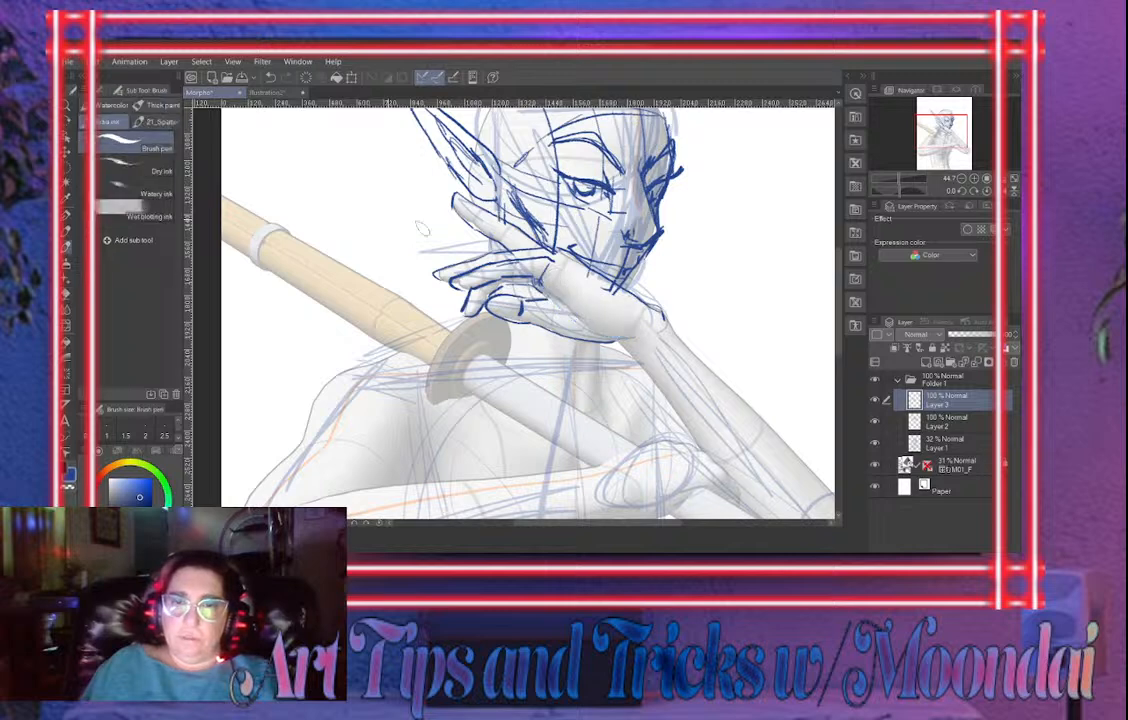
pyautogui.press('p')
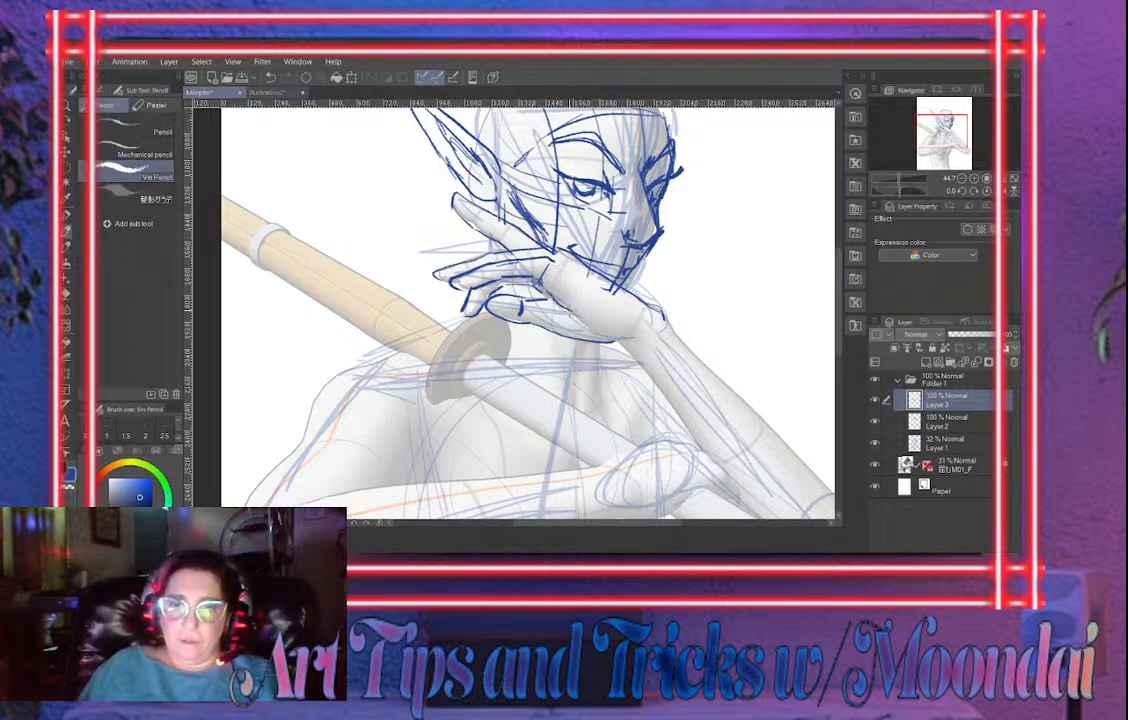
pyautogui.moveTo(571, 314)
pyautogui.mouseDown()
pyautogui.moveTo(633, 335)
pyautogui.moveTo(541, 256)
pyautogui.mouseUp()
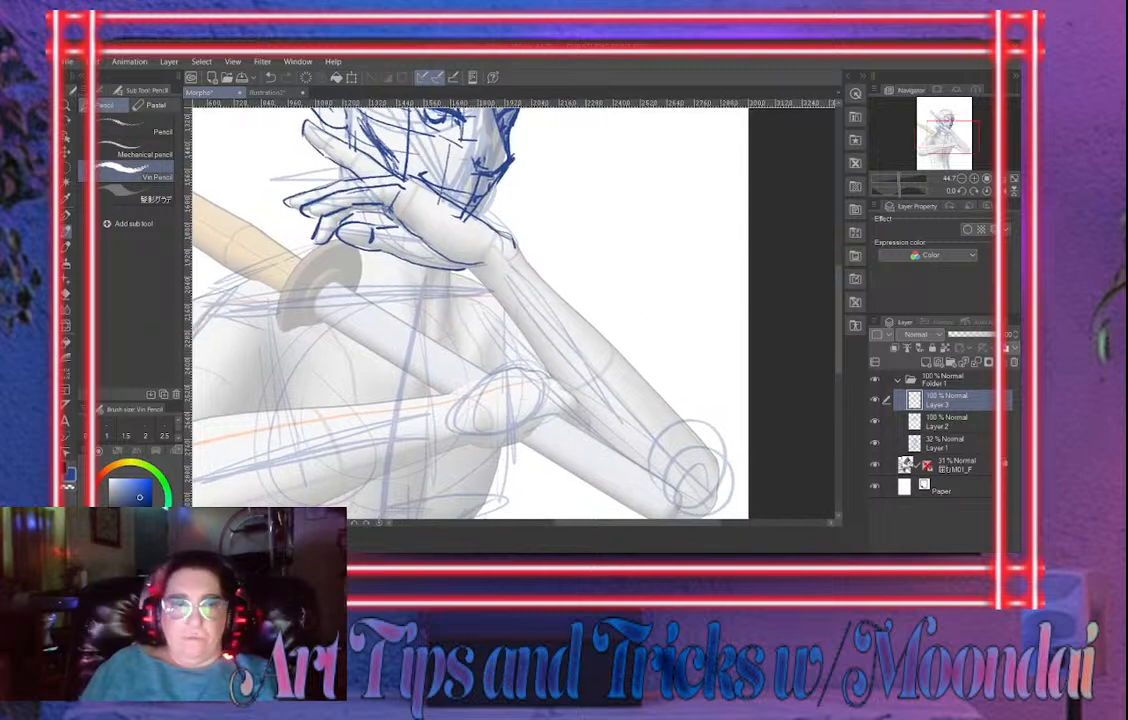
# Add a new layer directly above Layer 2, beneath the hand layer, for the body sketch
pyautogui.hotkey('ctrl', '-')
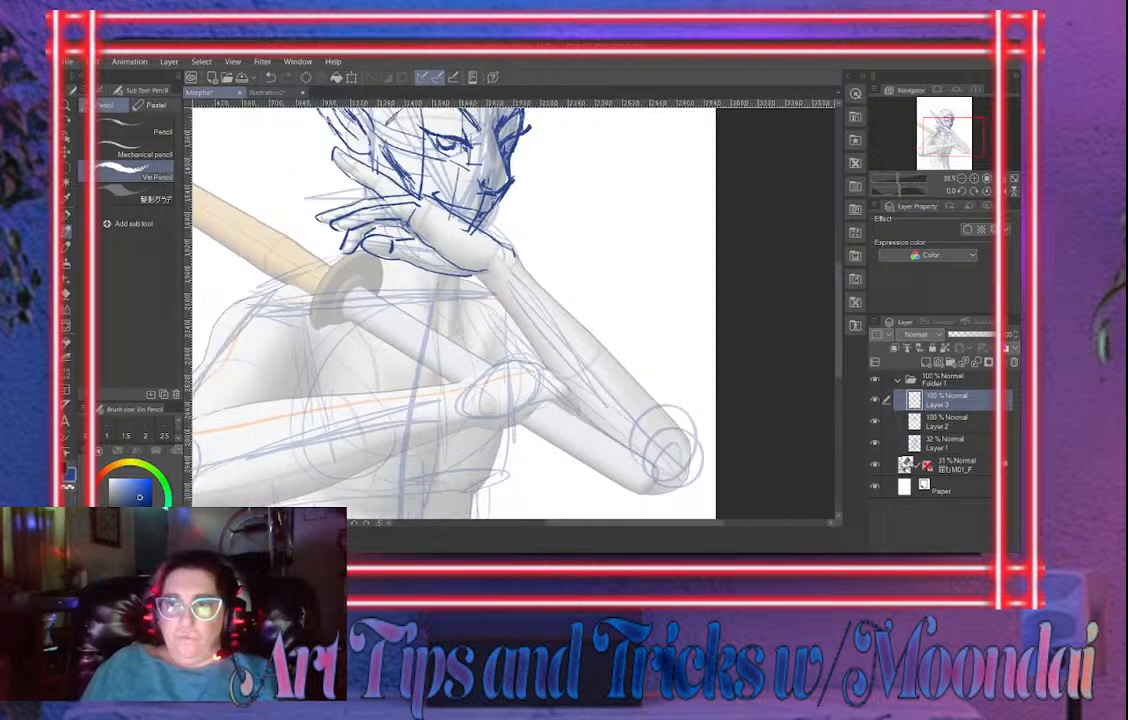
pyautogui.moveTo(898, 179); pyautogui.dragTo(891, 179)
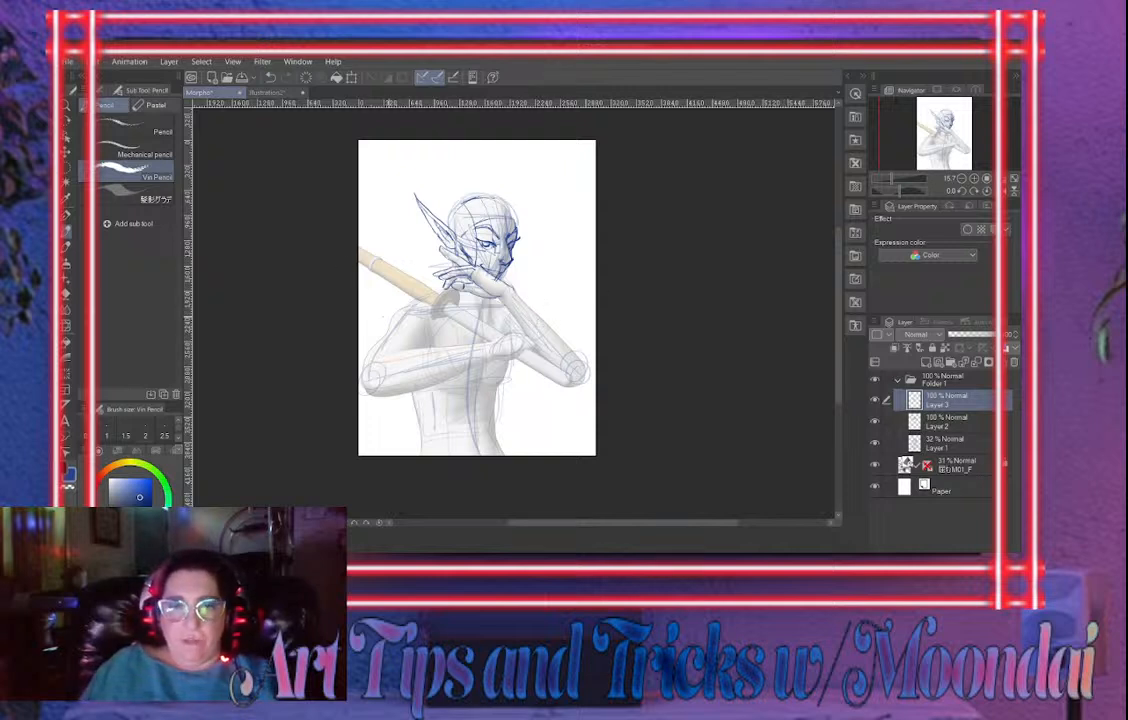
pyautogui.click(946, 422)
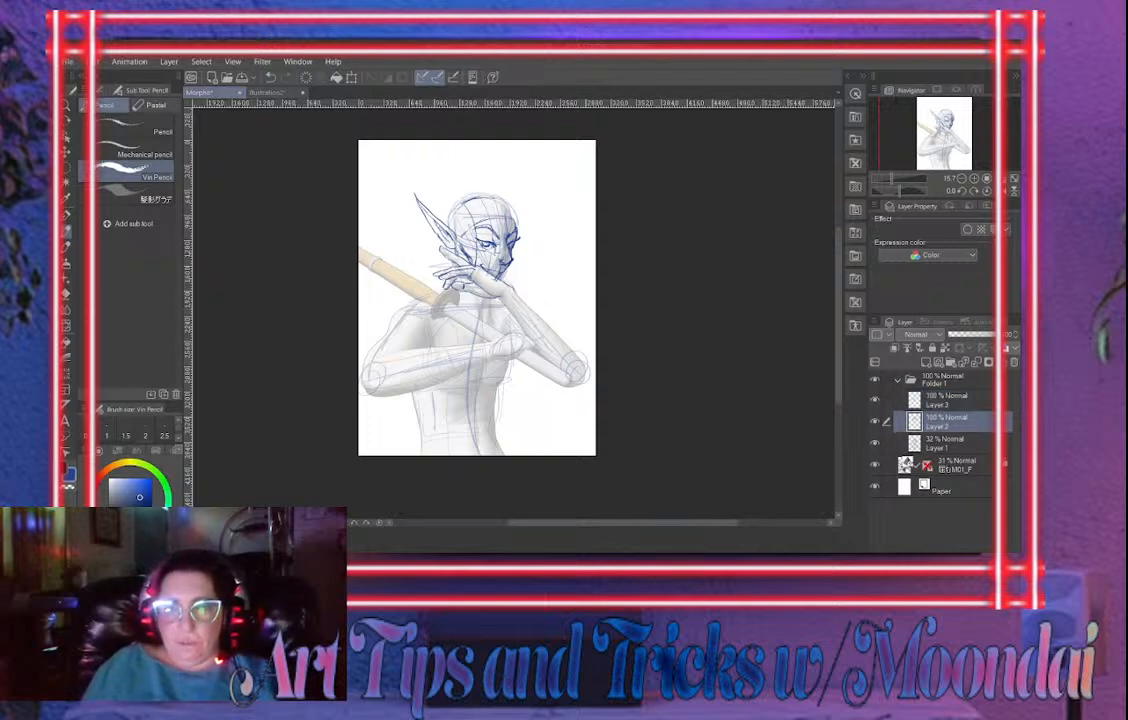
pyautogui.click(927, 363)
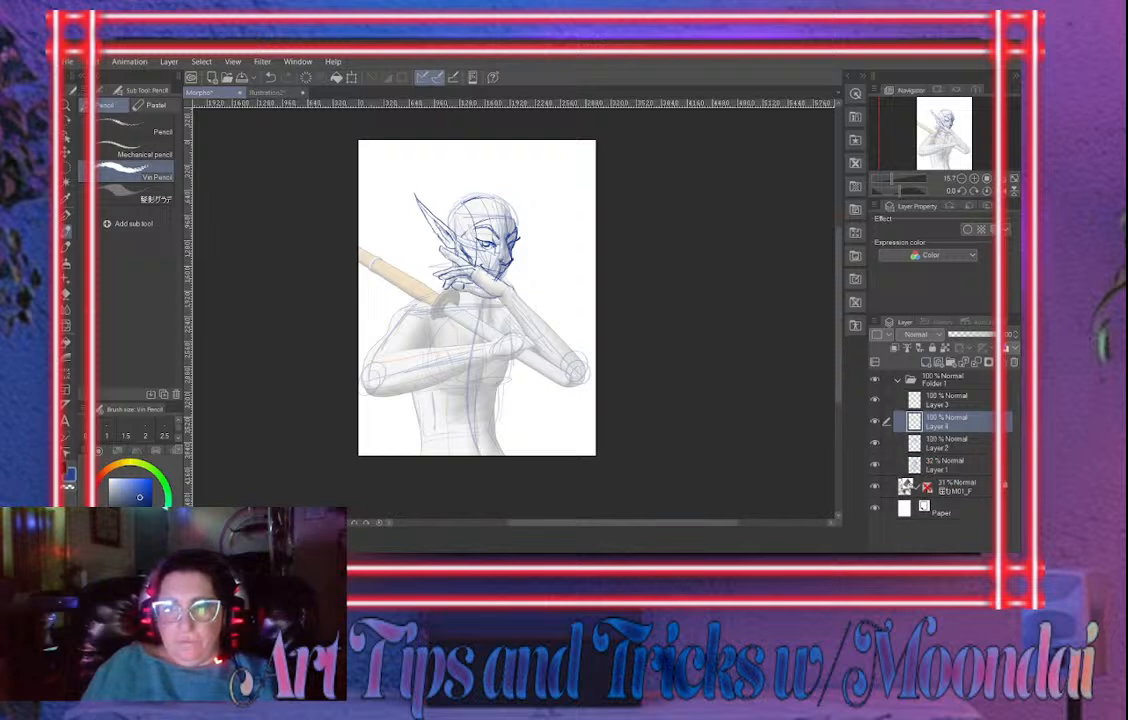
# Outline the near shoulder, the folded front arm up to its wrist, and the raised arm's forearm and elbow
pyautogui.moveTo(395, 306)
pyautogui.mouseDown()
pyautogui.moveTo(438, 297)
pyautogui.moveTo(383, 337)
pyautogui.moveTo(413, 341)
pyautogui.moveTo(374, 336)
pyautogui.moveTo(362, 372)
pyautogui.mouseUp()
pyautogui.moveTo(495, 341)
pyautogui.mouseDown()
pyautogui.moveTo(408, 346)
pyautogui.moveTo(375, 362)
pyautogui.mouseUp()
pyautogui.moveTo(461, 372); pyautogui.dragTo(378, 399)
pyautogui.hotkey('ctrl', 'z')
pyautogui.moveTo(491, 364); pyautogui.dragTo(377, 397)
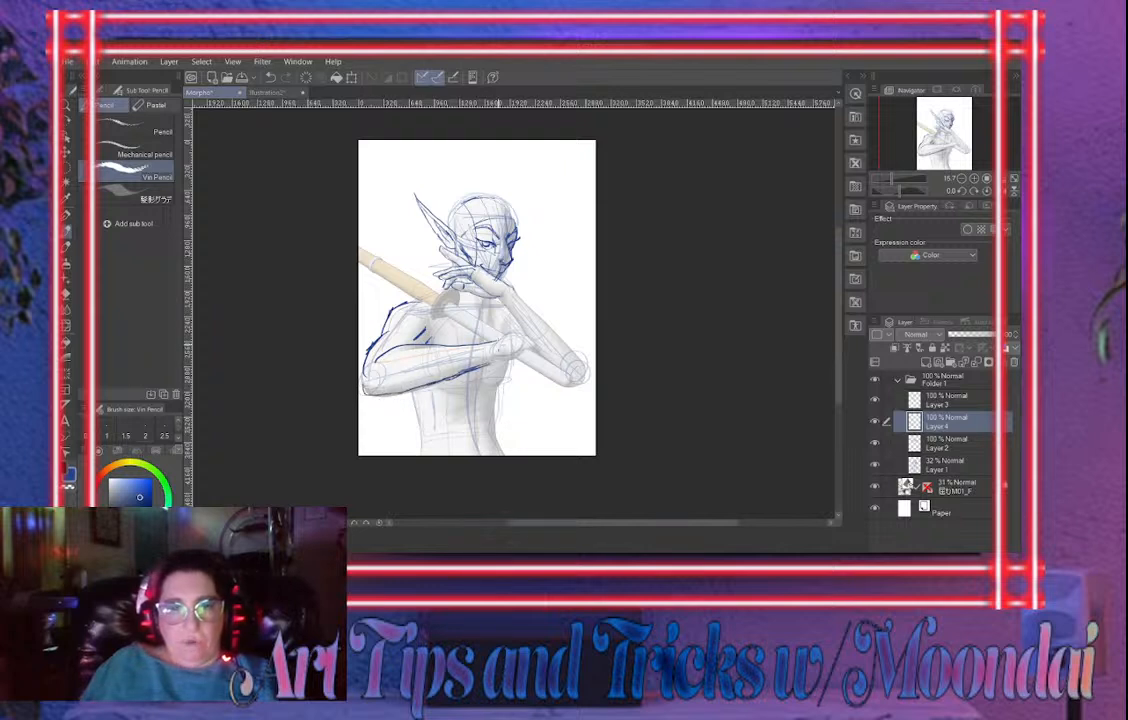
pyautogui.moveTo(490, 346); pyautogui.dragTo(508, 337)
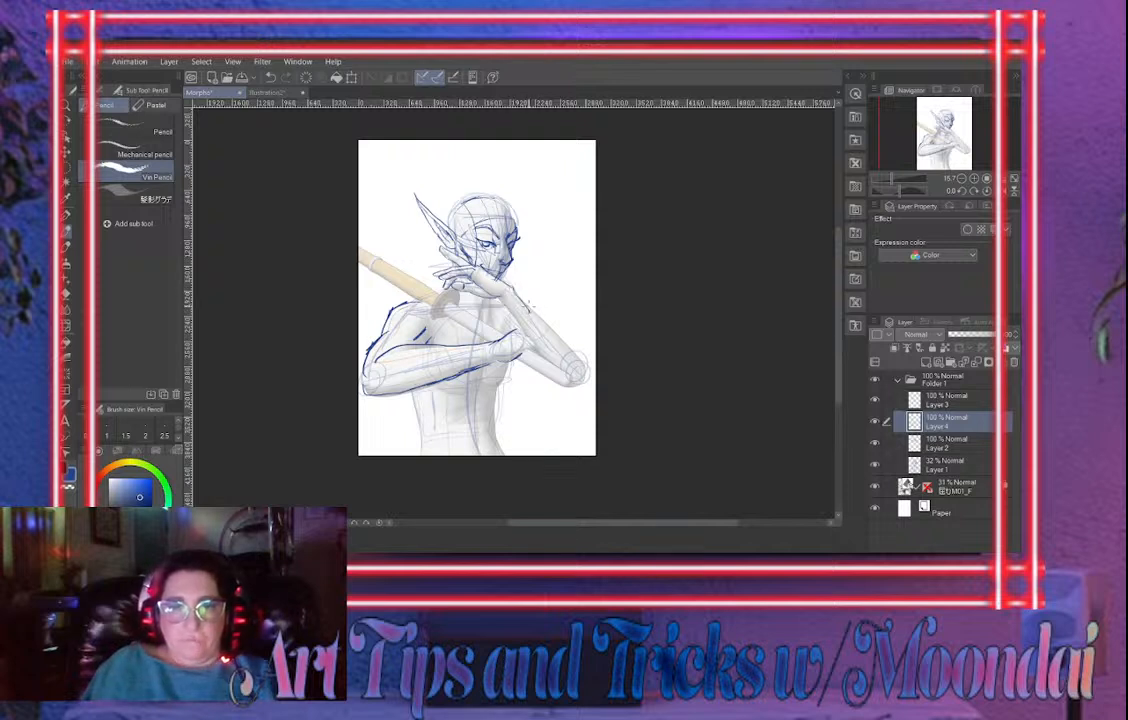
pyautogui.moveTo(518, 296)
pyautogui.mouseDown()
pyautogui.moveTo(580, 356)
pyautogui.moveTo(584, 378)
pyautogui.moveTo(517, 323)
pyautogui.moveTo(543, 365)
pyautogui.moveTo(574, 383)
pyautogui.mouseUp()
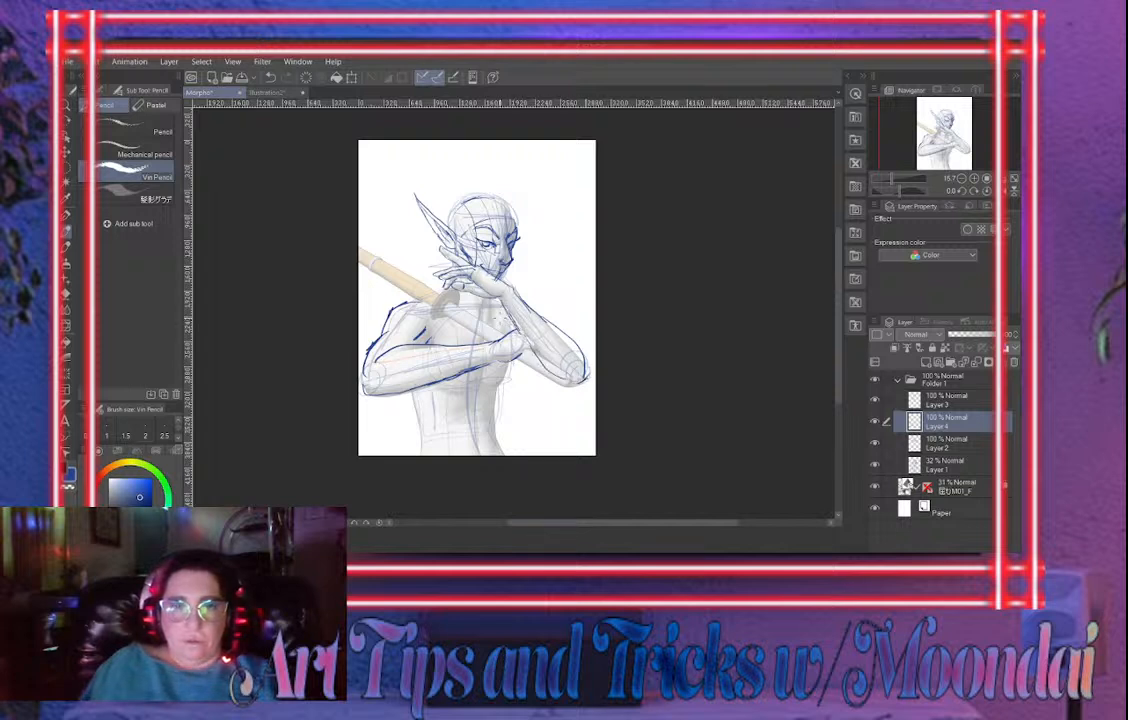
# Sketch the neck, collarbones and chest, and outline both sides of the torso down past the waist
pyautogui.moveTo(449, 291)
pyautogui.mouseDown()
pyautogui.moveTo(414, 303)
pyautogui.moveTo(471, 322)
pyautogui.moveTo(510, 308)
pyautogui.moveTo(474, 317)
pyautogui.moveTo(513, 377)
pyautogui.moveTo(495, 386)
pyautogui.mouseUp()
pyautogui.moveTo(418, 326)
pyautogui.mouseDown()
pyautogui.moveTo(467, 384)
pyautogui.moveTo(505, 383)
pyautogui.moveTo(498, 404)
pyautogui.mouseUp()
pyautogui.moveTo(412, 388); pyautogui.dragTo(420, 431)
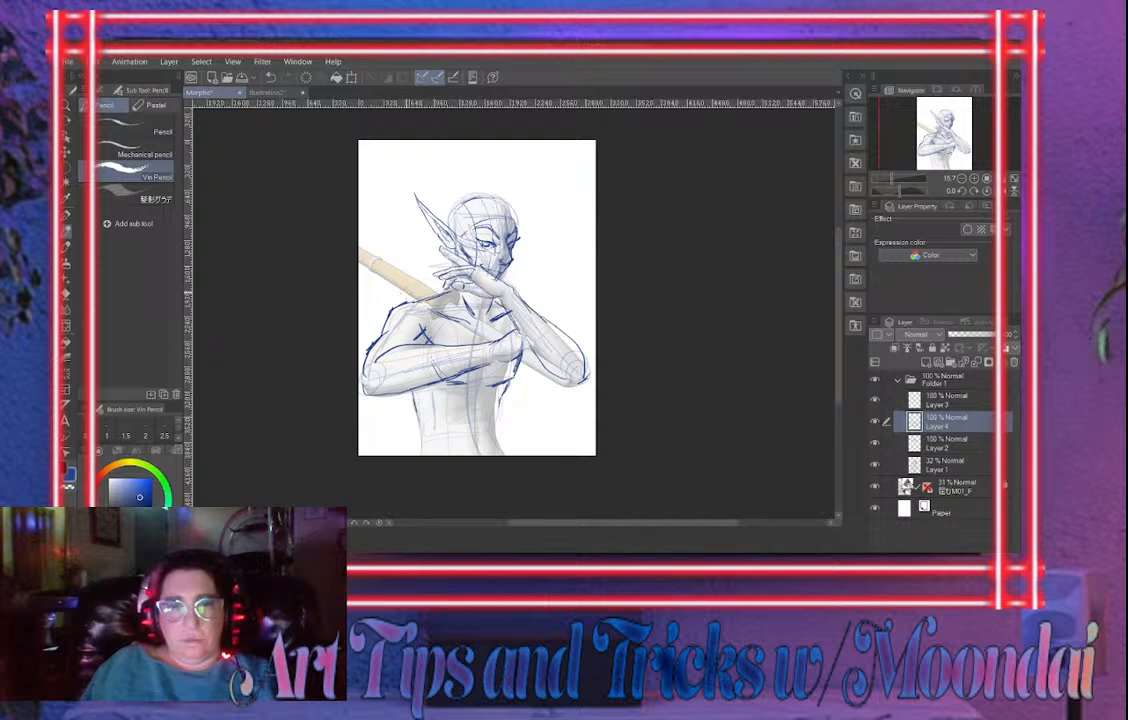
pyautogui.moveTo(494, 397)
pyautogui.mouseDown()
pyautogui.moveTo(457, 401)
pyautogui.moveTo(494, 414)
pyautogui.moveTo(497, 431)
pyautogui.mouseUp()
pyautogui.moveTo(448, 378); pyautogui.dragTo(440, 401)
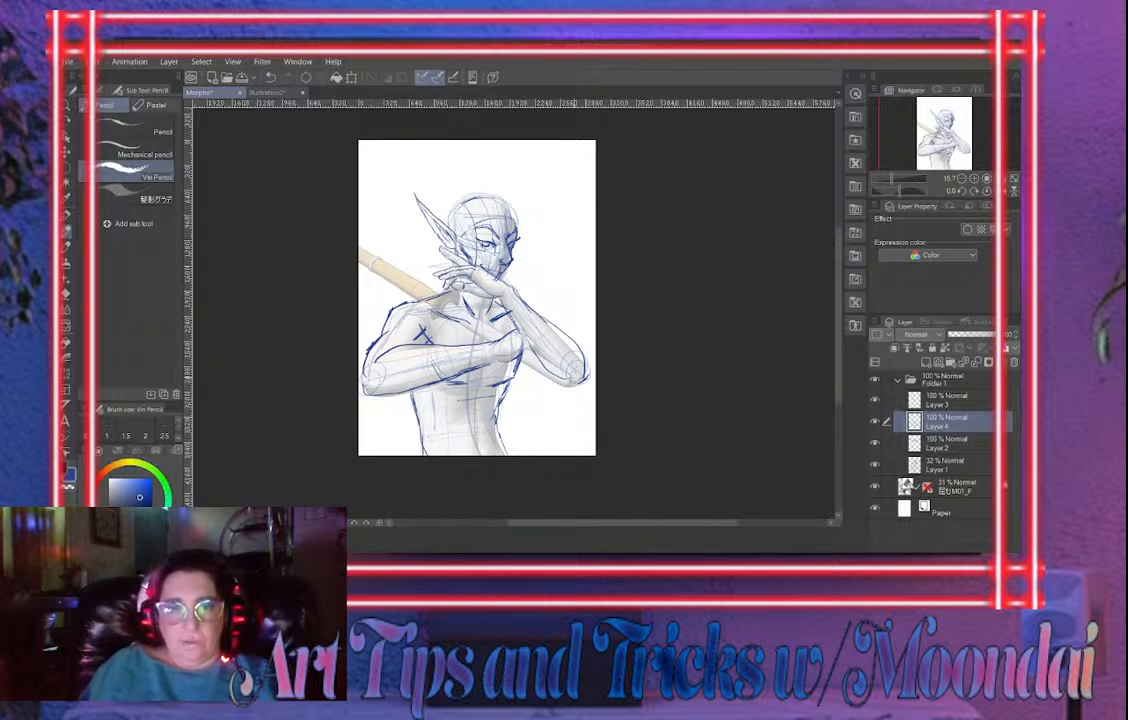
# On Layer 3, draw the front arm's hand with its knuckles and fingers resting against the other forearm
pyautogui.click(945, 400)
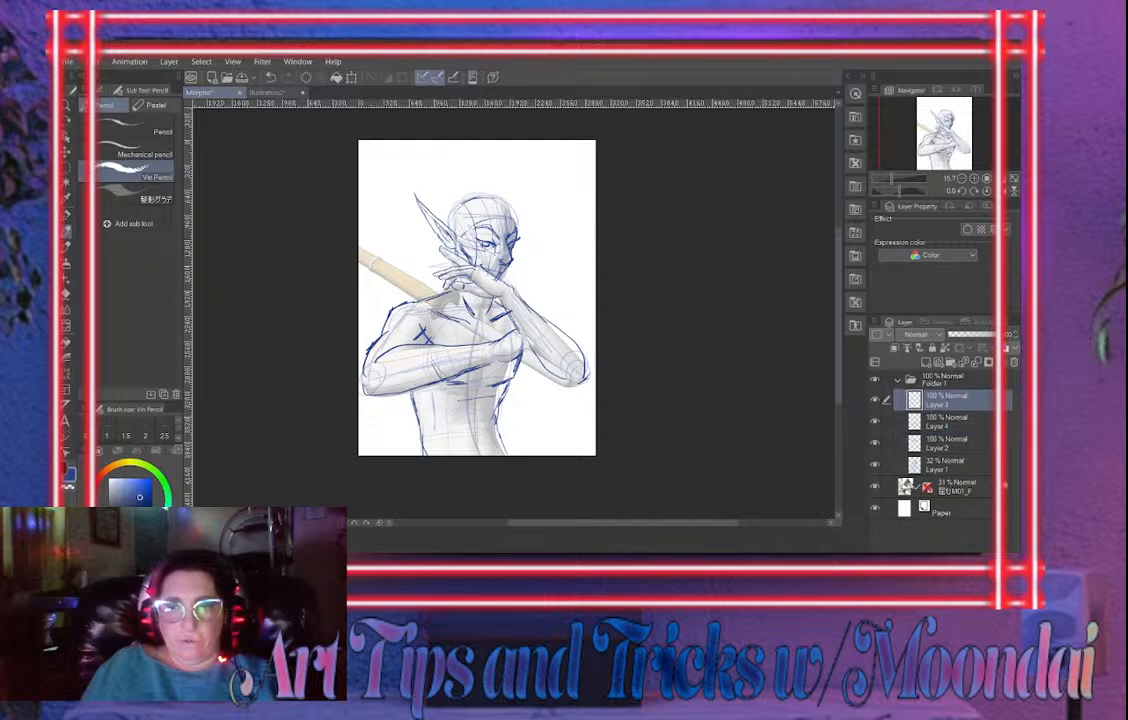
pyautogui.moveTo(891, 179); pyautogui.dragTo(898, 179)
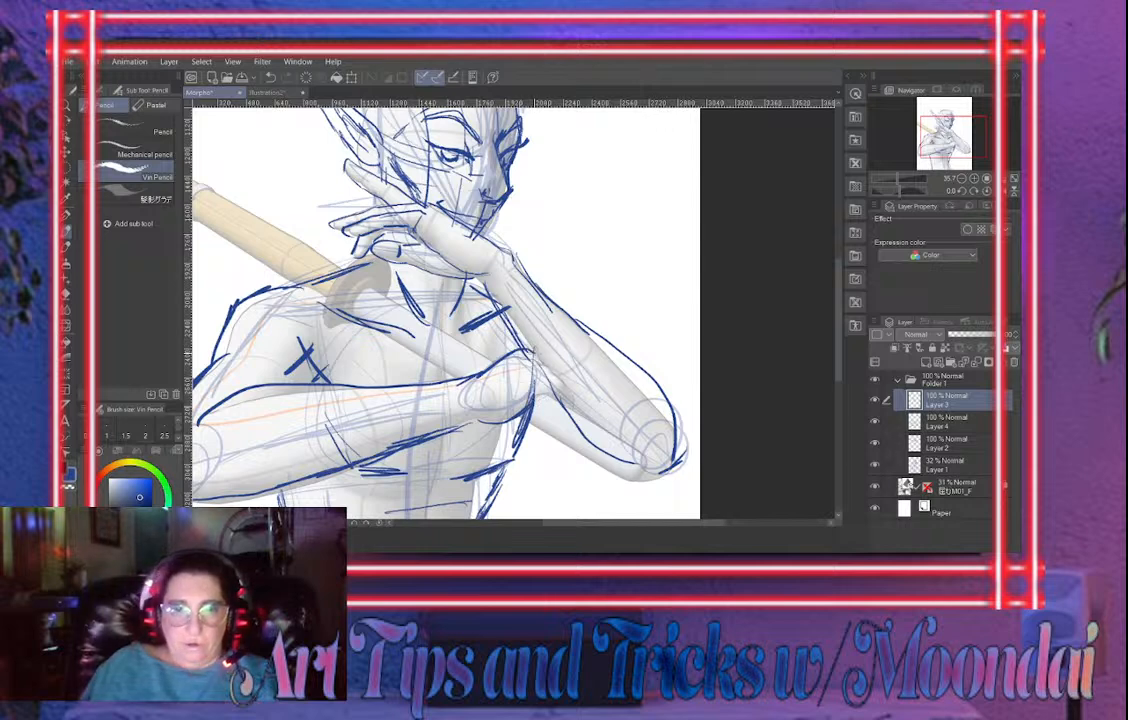
pyautogui.moveTo(538, 353)
pyautogui.mouseDown()
pyautogui.moveTo(573, 405)
pyautogui.moveTo(555, 397)
pyautogui.mouseUp()
pyautogui.moveTo(496, 359); pyautogui.dragTo(506, 355)
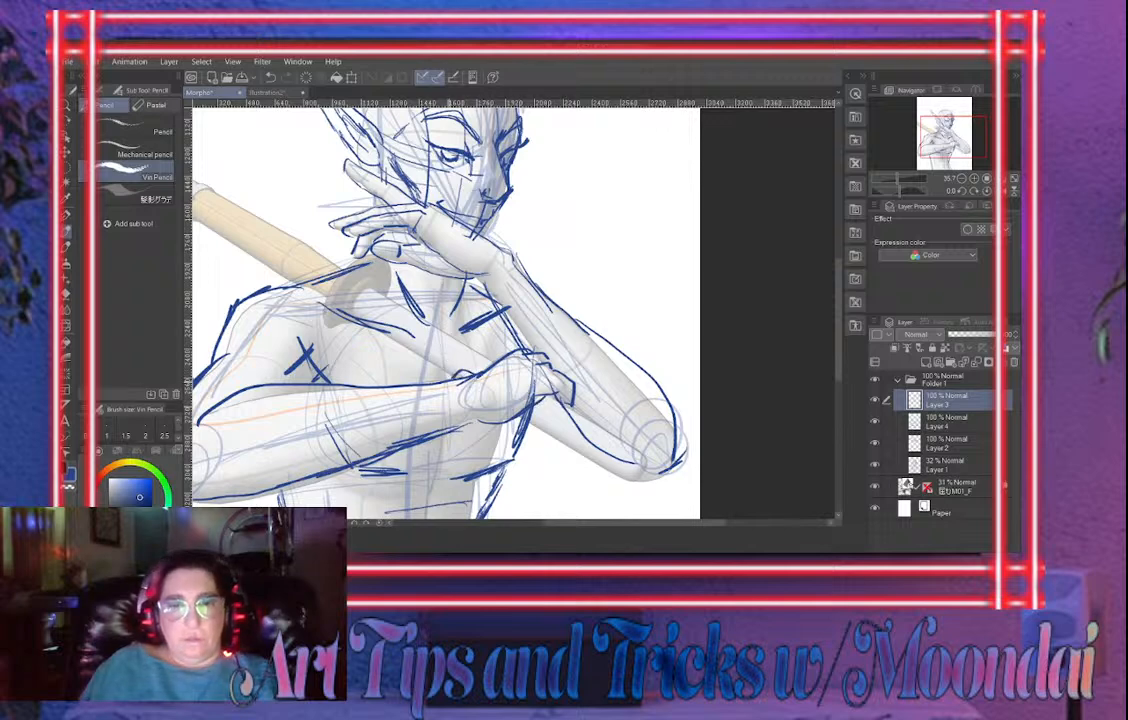
pyautogui.moveTo(456, 373); pyautogui.dragTo(466, 377)
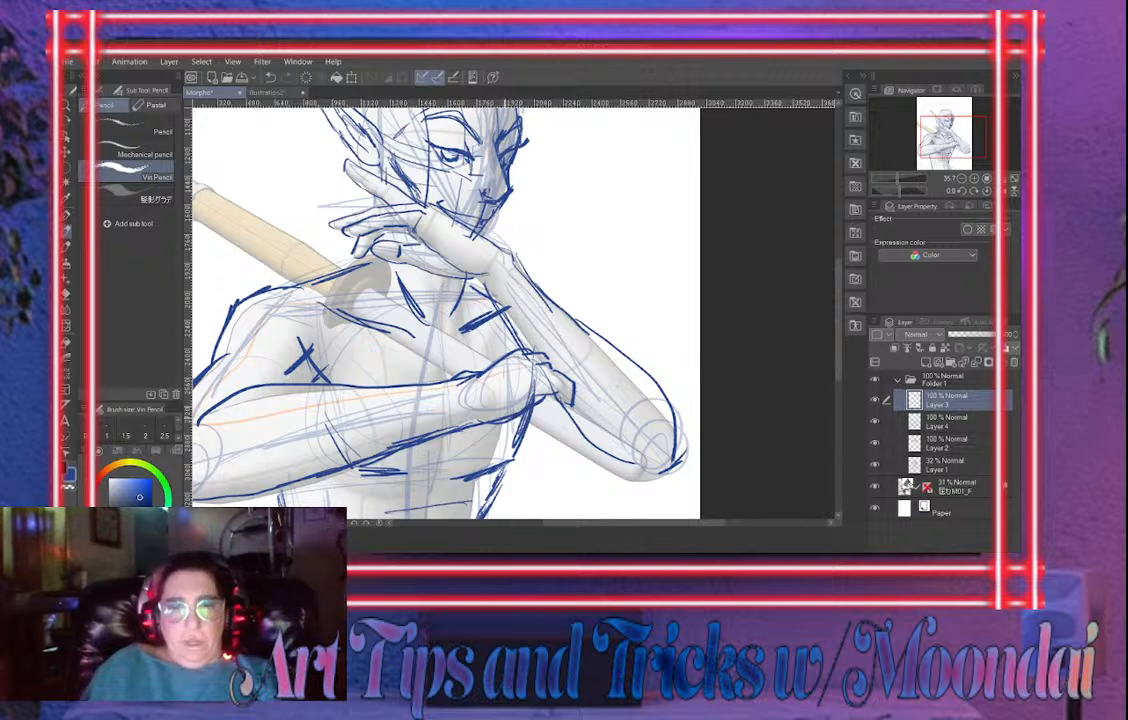
# Merge the hand and body layers down into Layer 2, and erase stray marks along the front forearm and wrist
pyautogui.press('e')
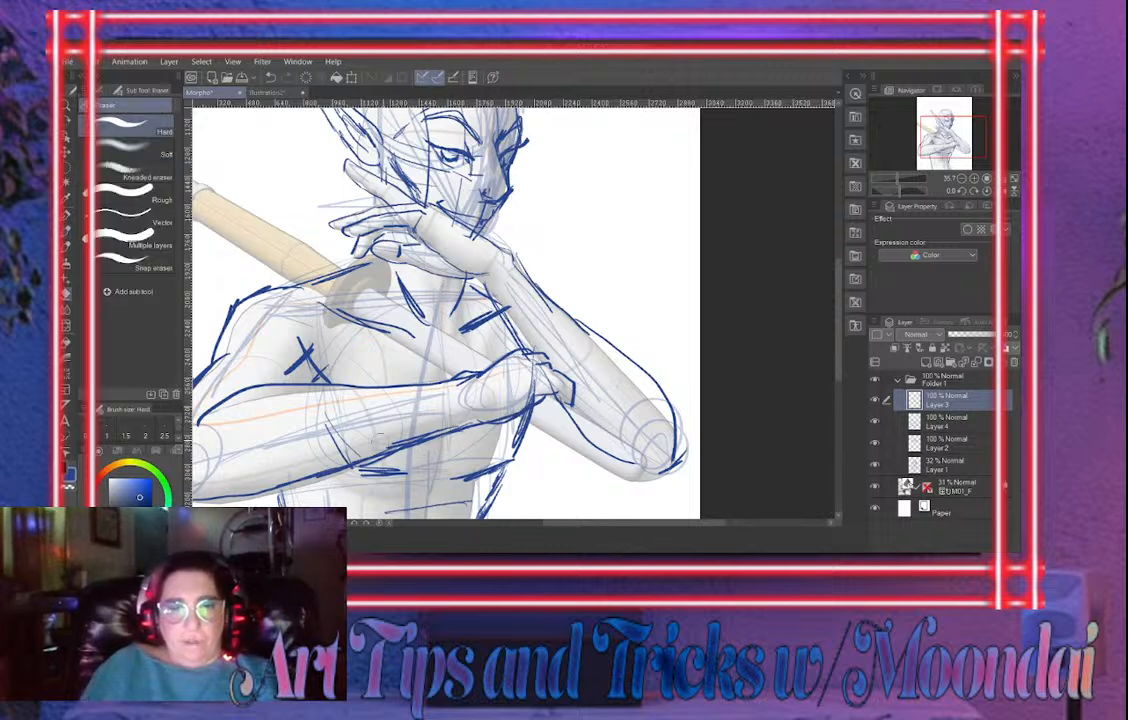
pyautogui.hotkey('ctrl', 'e')
pyautogui.hotkey('ctrl', 'e')
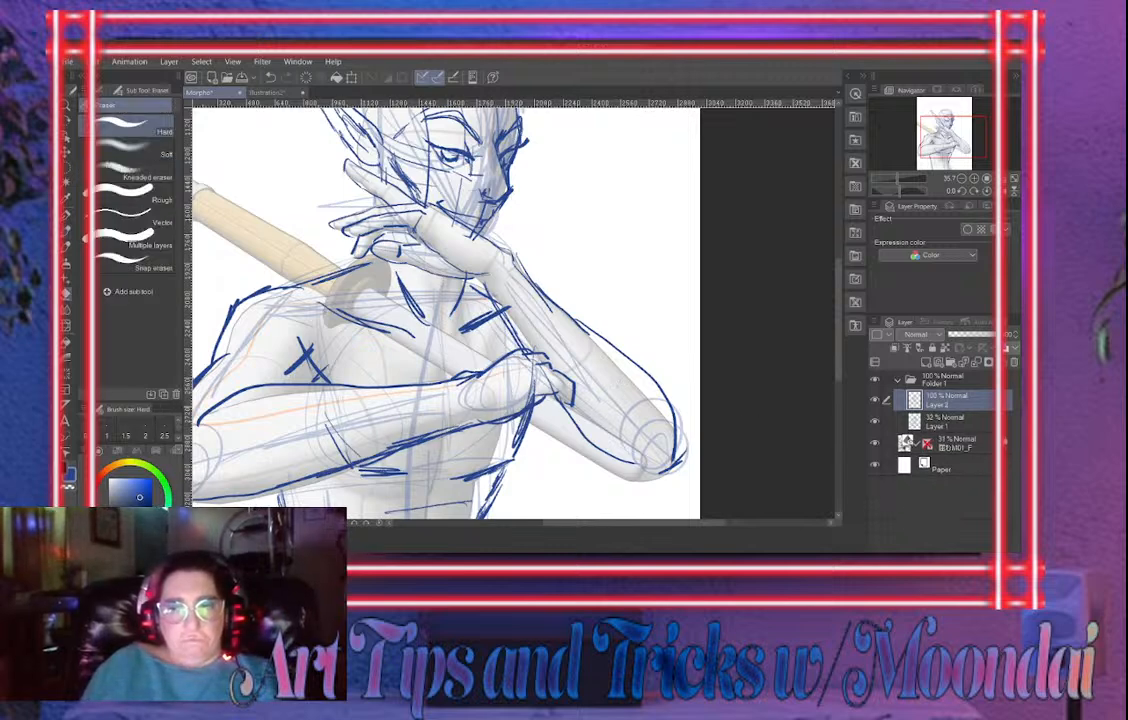
pyautogui.moveTo(362, 388); pyautogui.dragTo(323, 398)
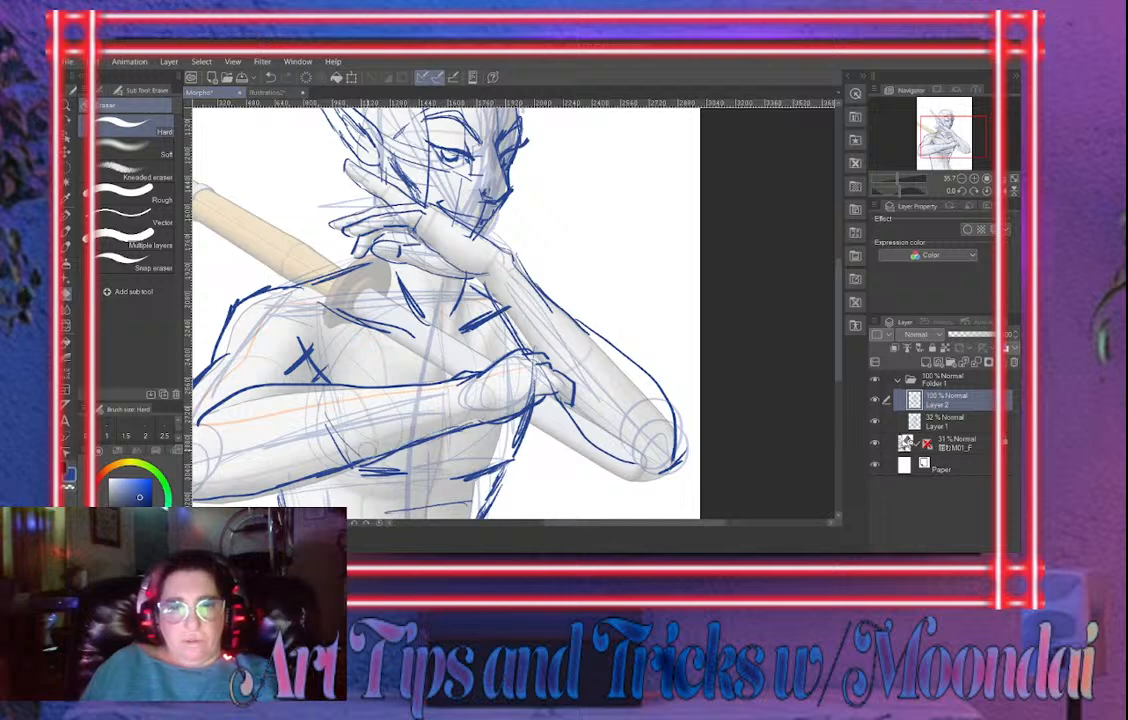
pyautogui.moveTo(484, 388); pyautogui.dragTo(457, 374)
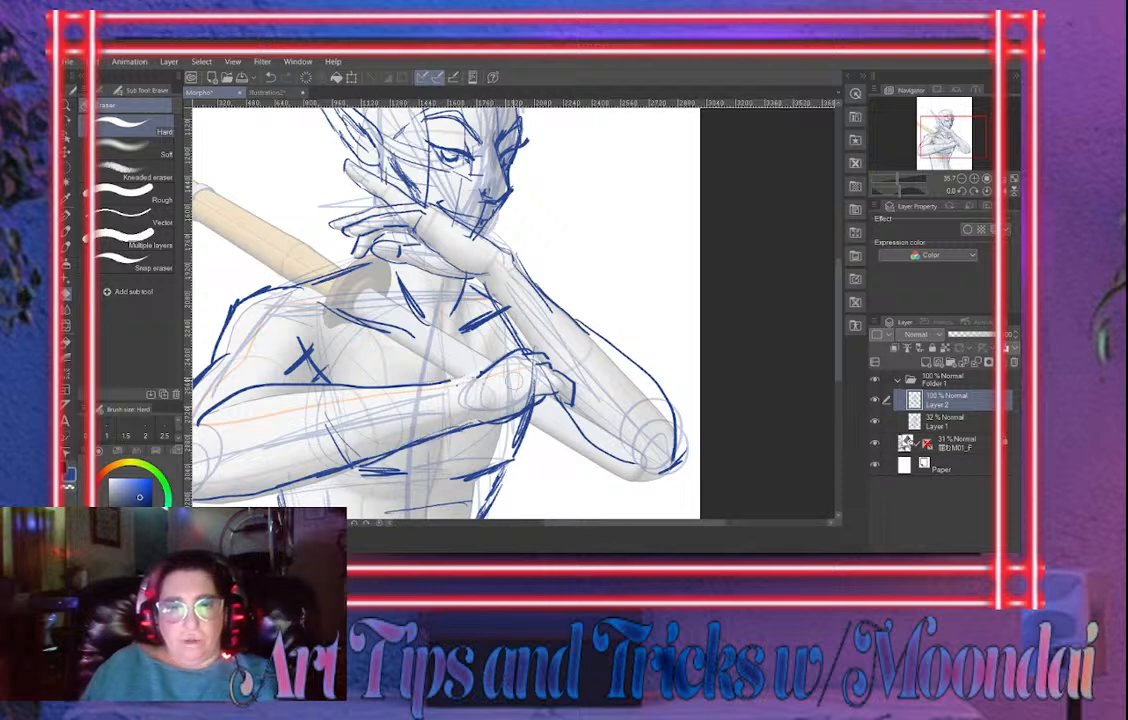
# Lasso the front arm's hand on Layer 2, enlarge it slightly, and shift it back toward the wrist
pyautogui.press('b')
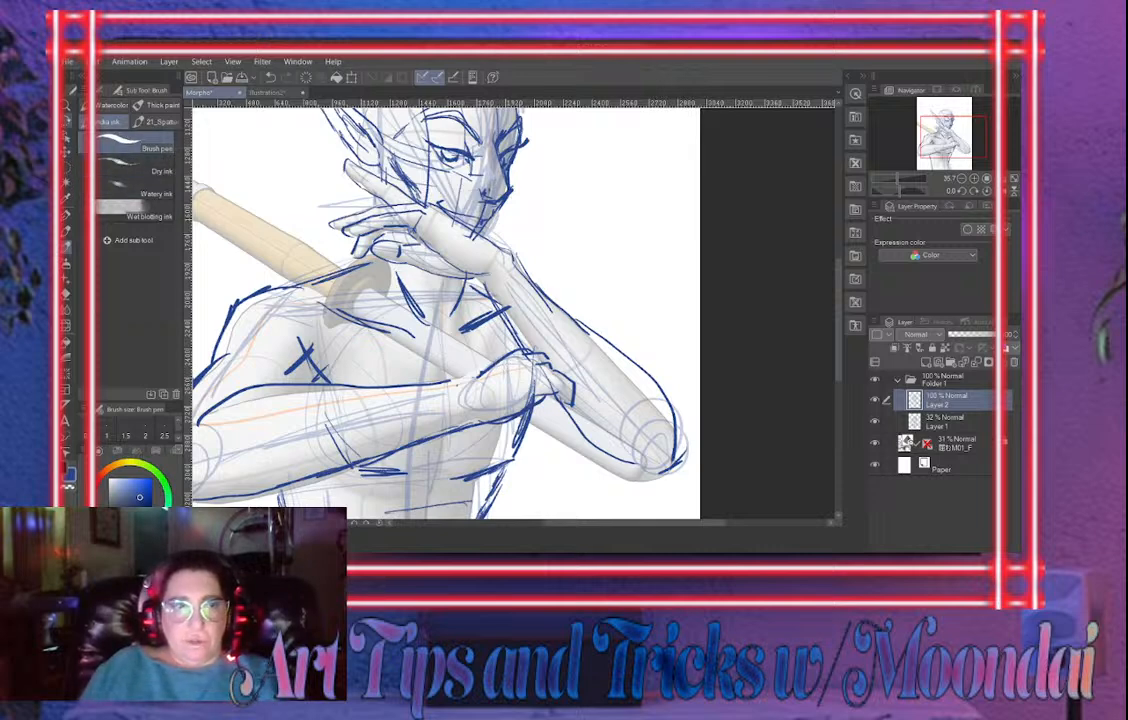
pyautogui.press('m')
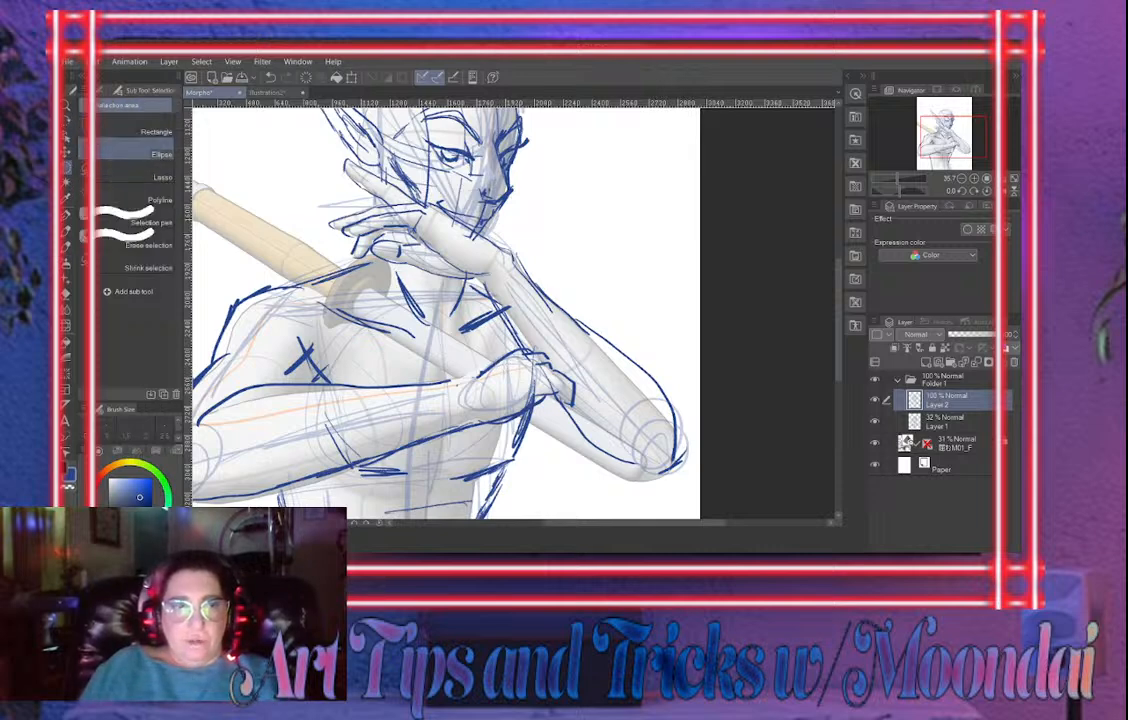
pyautogui.press('m')
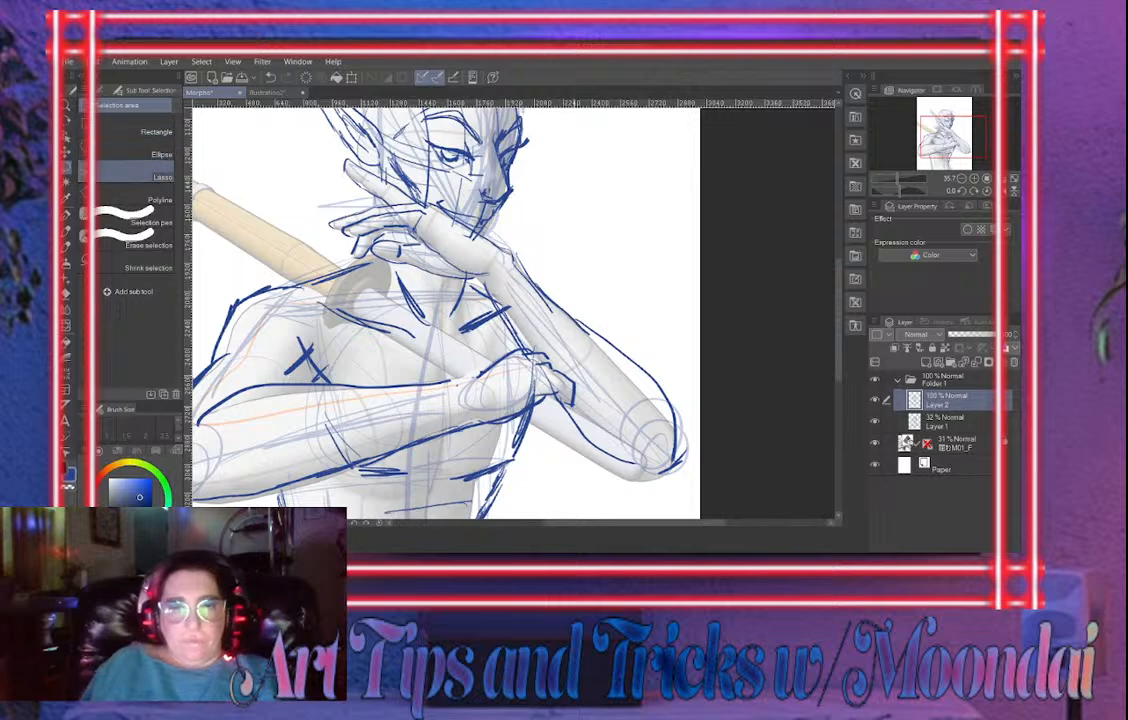
pyautogui.moveTo(574, 378)
pyautogui.mouseDown()
pyautogui.moveTo(522, 340)
pyautogui.moveTo(459, 391)
pyautogui.moveTo(588, 402)
pyautogui.mouseUp()
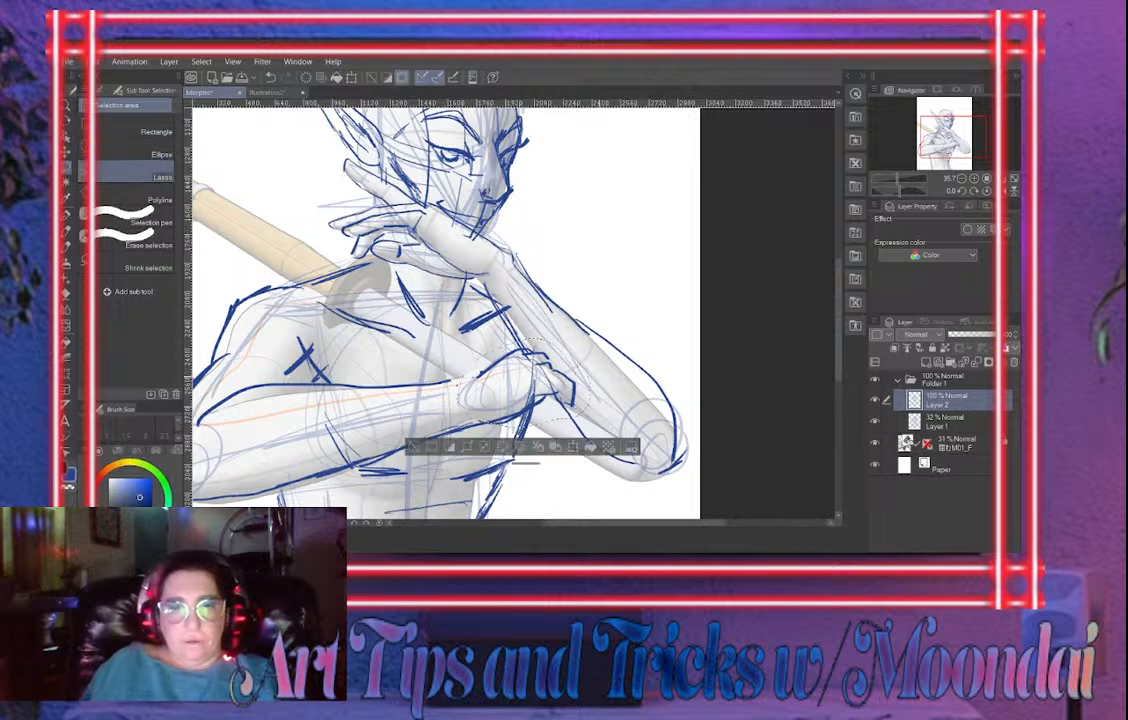
pyautogui.hotkey('ctrl', 't')
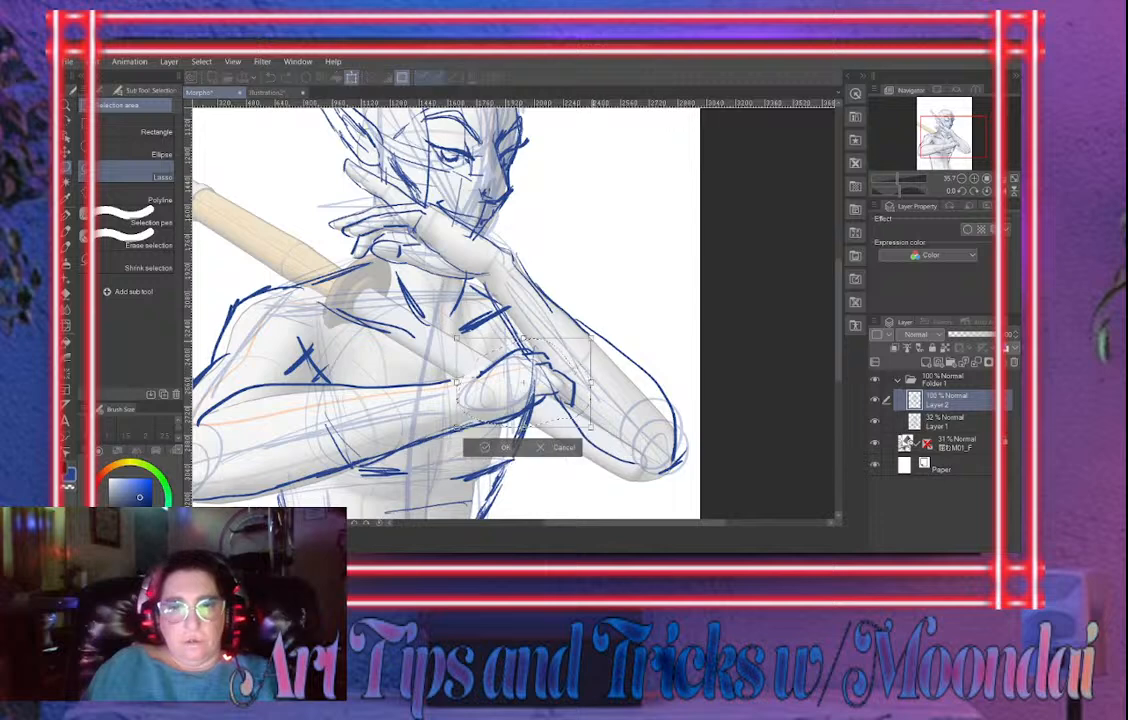
pyautogui.moveTo(592, 338); pyautogui.dragTo(618, 321)
pyautogui.moveTo(536, 380); pyautogui.dragTo(511, 386)
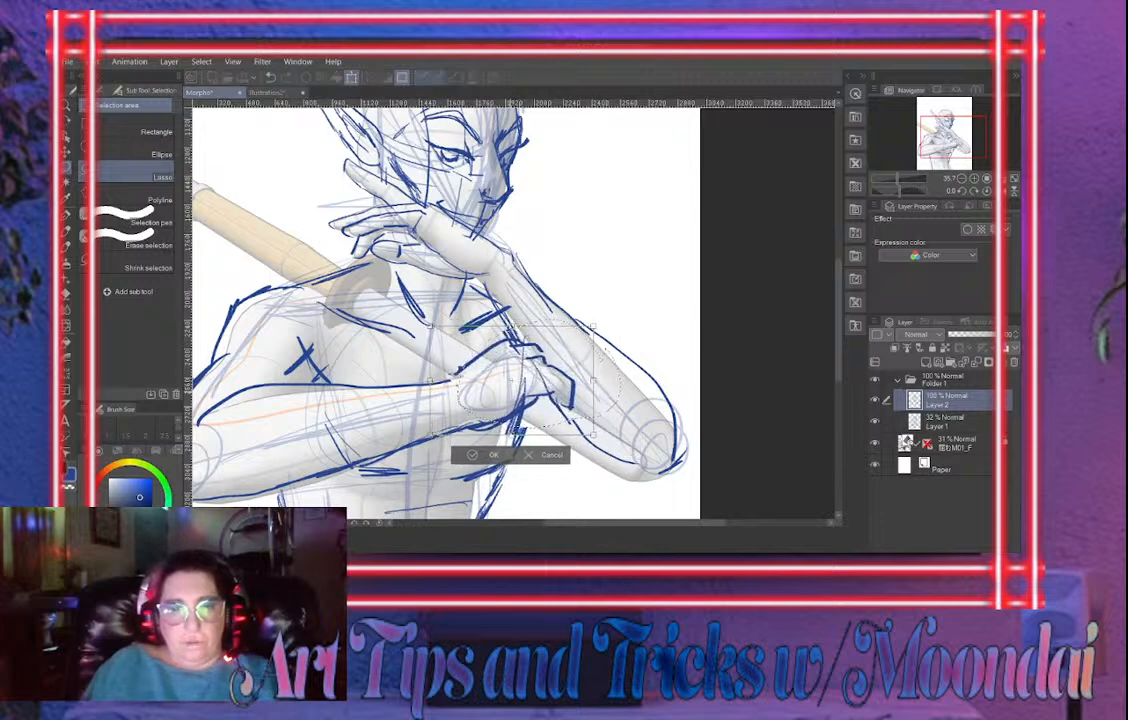
pyautogui.press('Return')
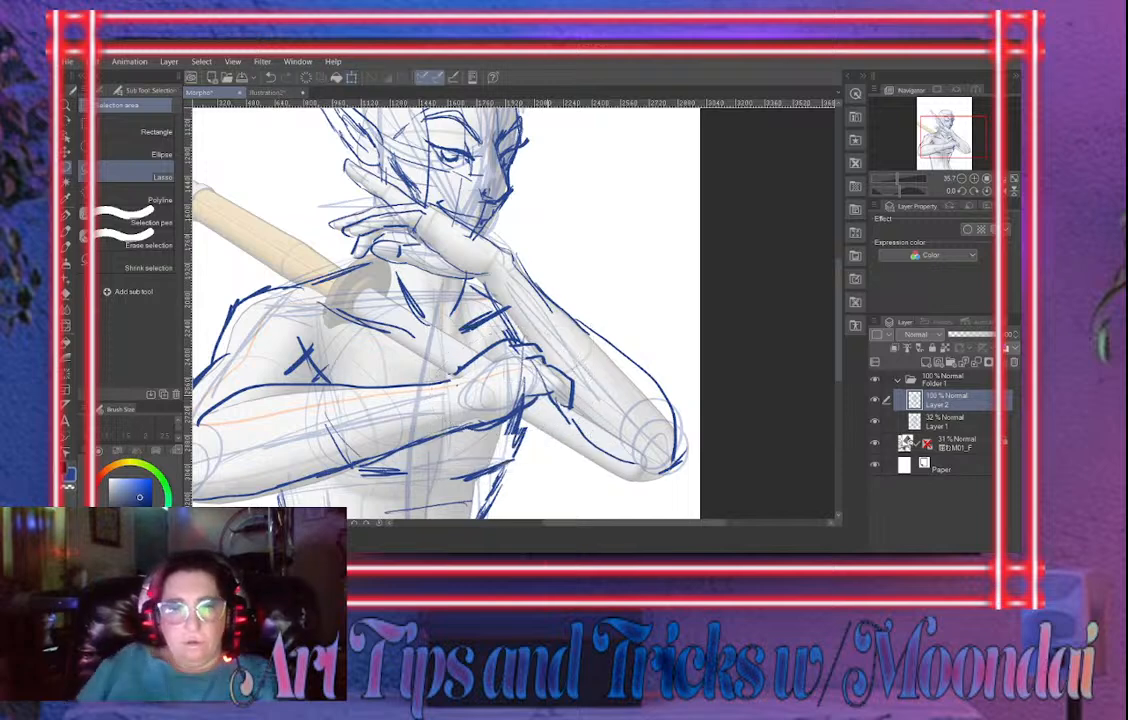
# Clean up and redraw the lines around the enlarged hand's knuckles and wrist, and merge Layer 2 into Layer 1
pyautogui.press('e')
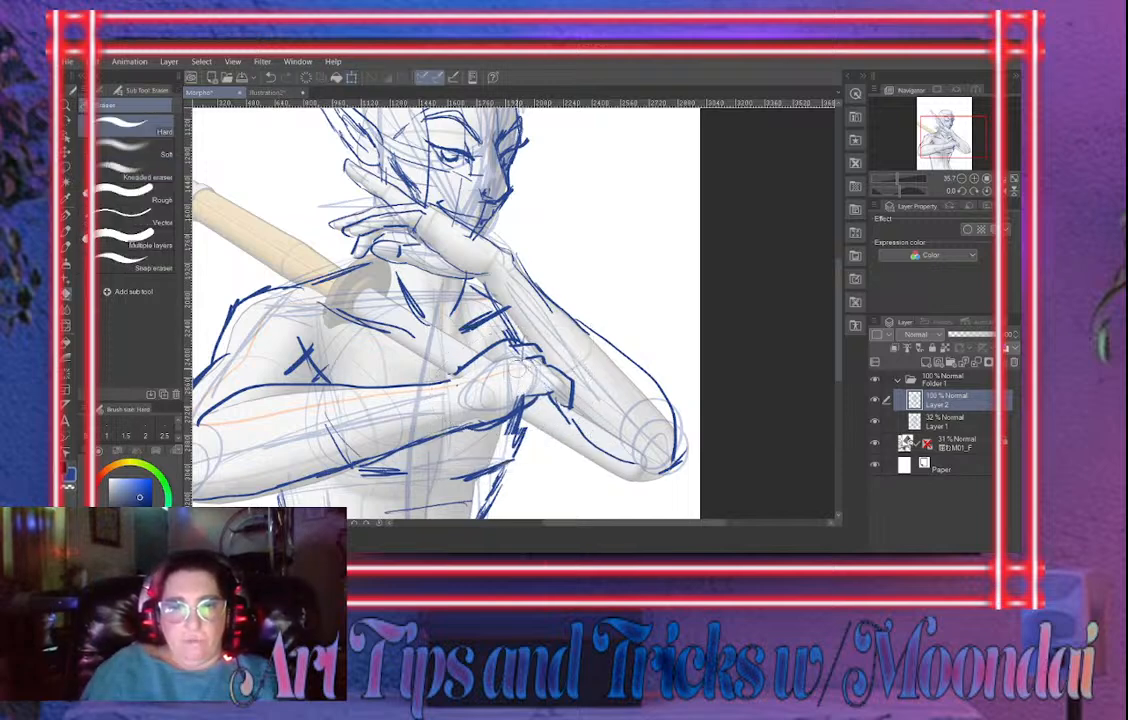
pyautogui.press('b')
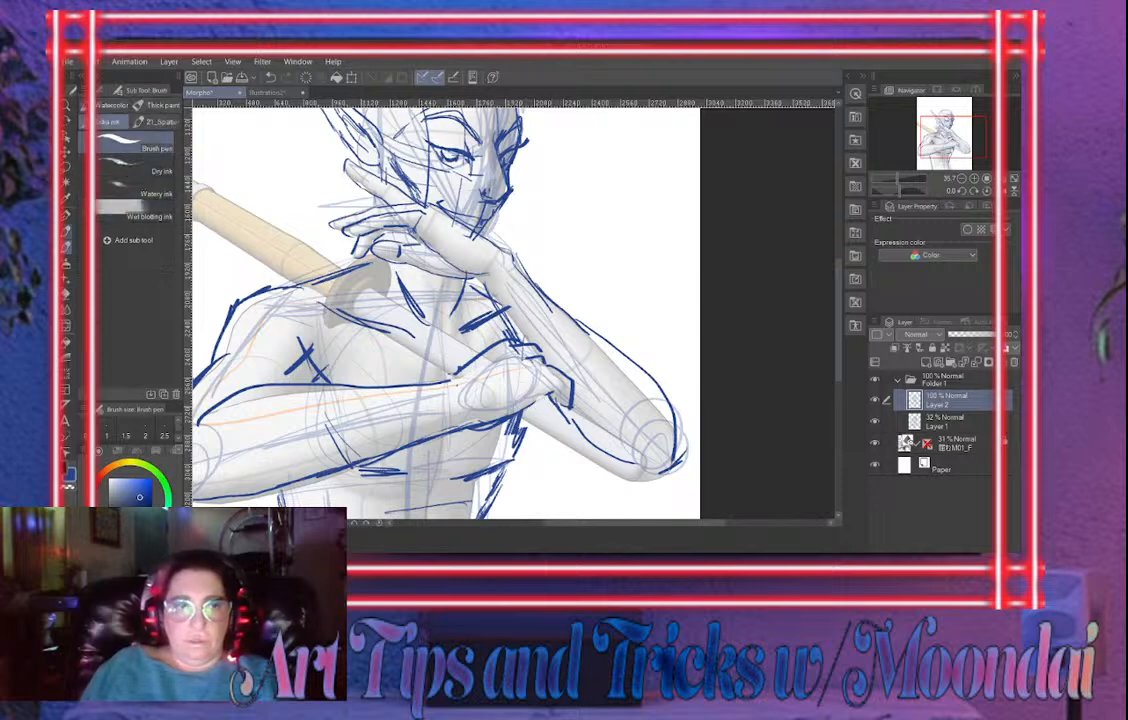
pyautogui.press('p')
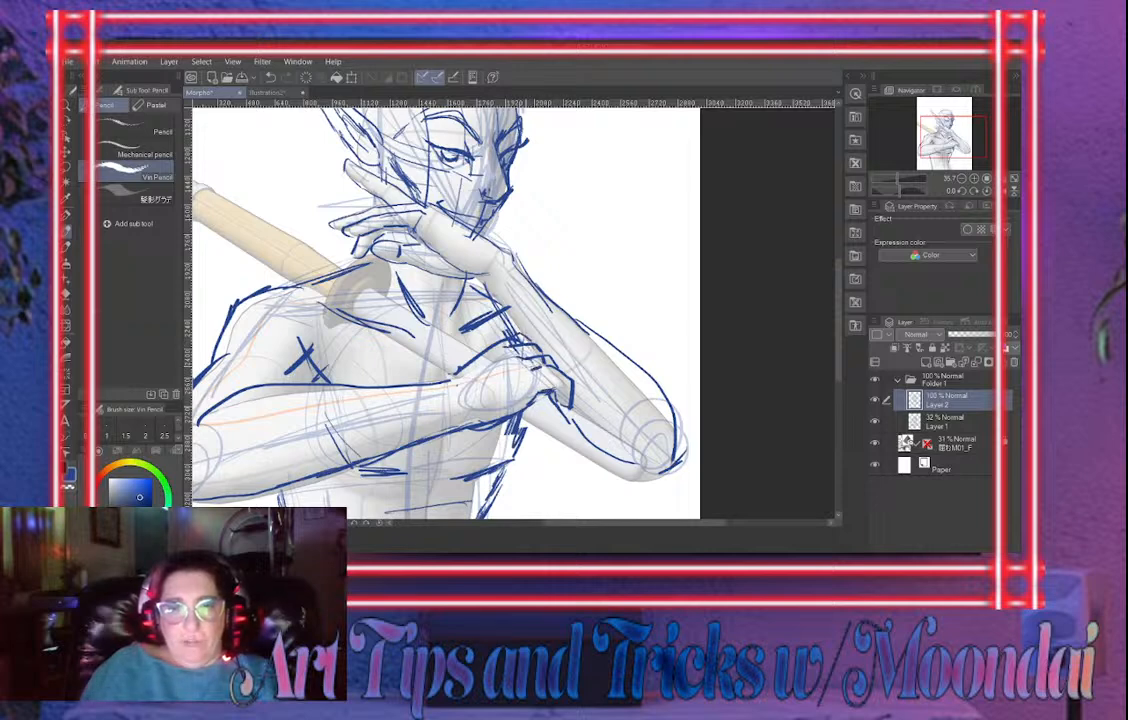
pyautogui.press('e')
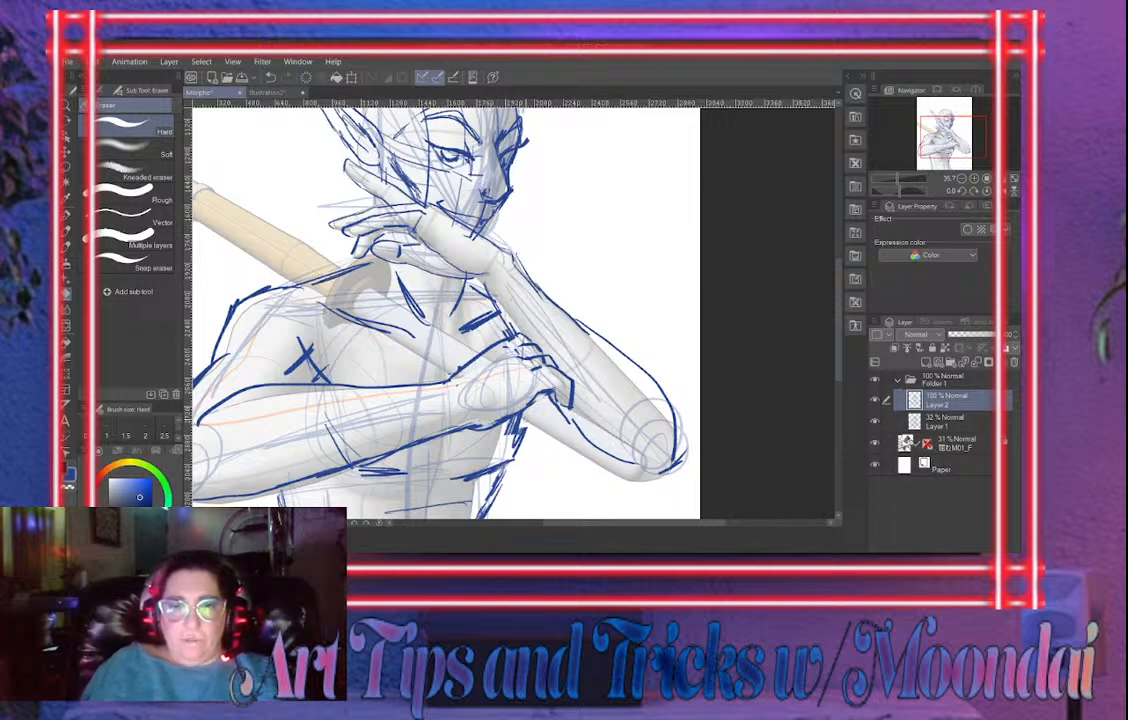
pyautogui.press('b')
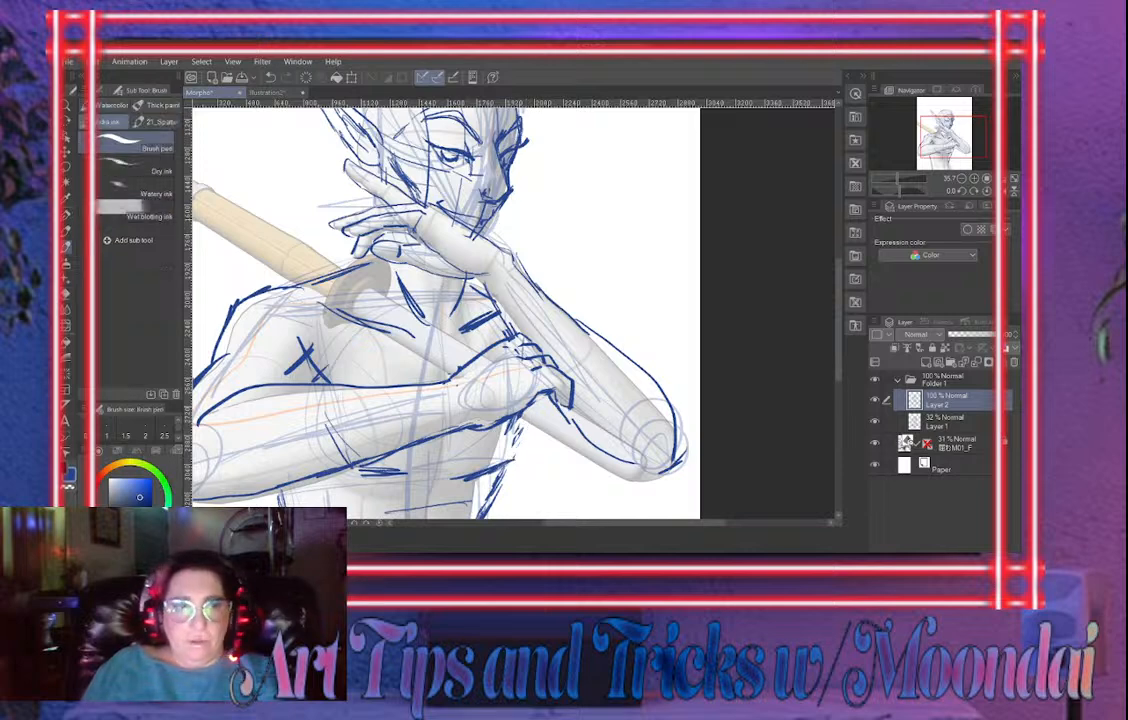
pyautogui.press('p')
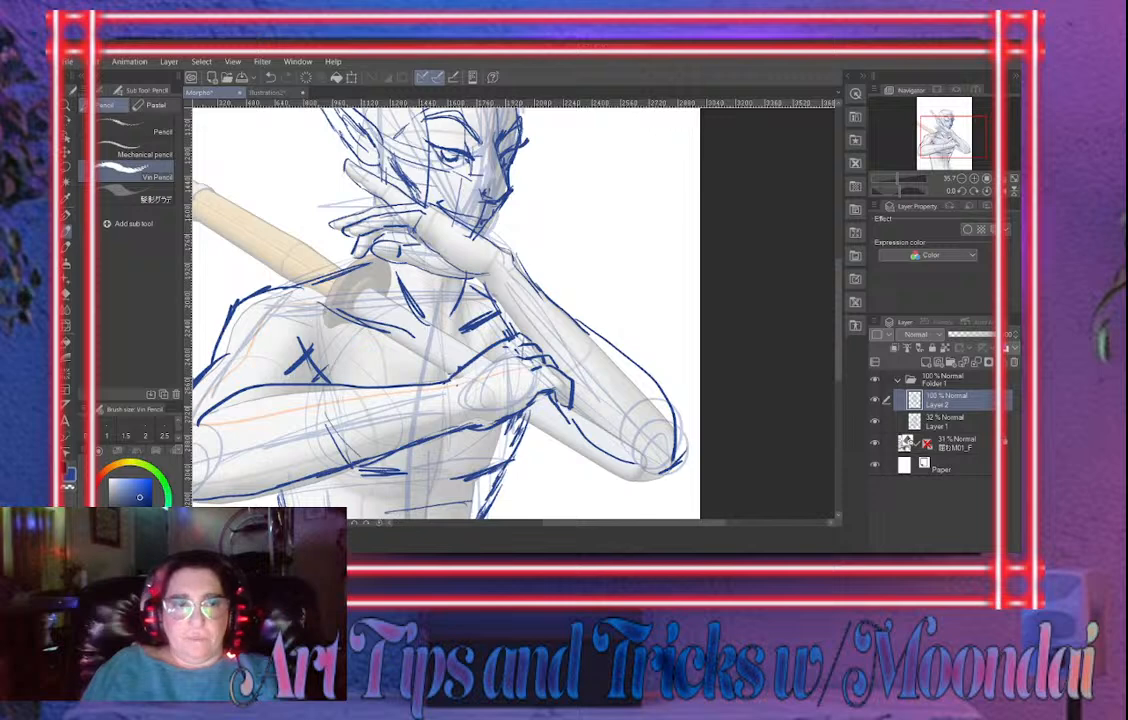
pyautogui.moveTo(897, 178); pyautogui.dragTo(891, 178)
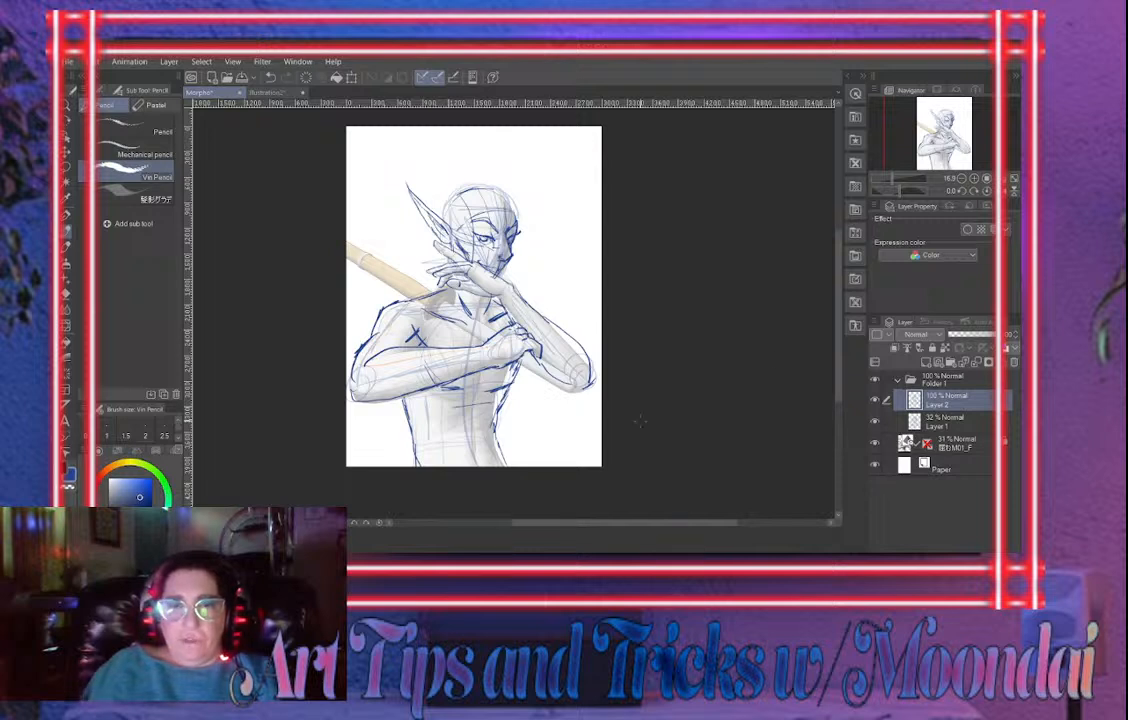
pyautogui.hotkey('ctrl', 'e')
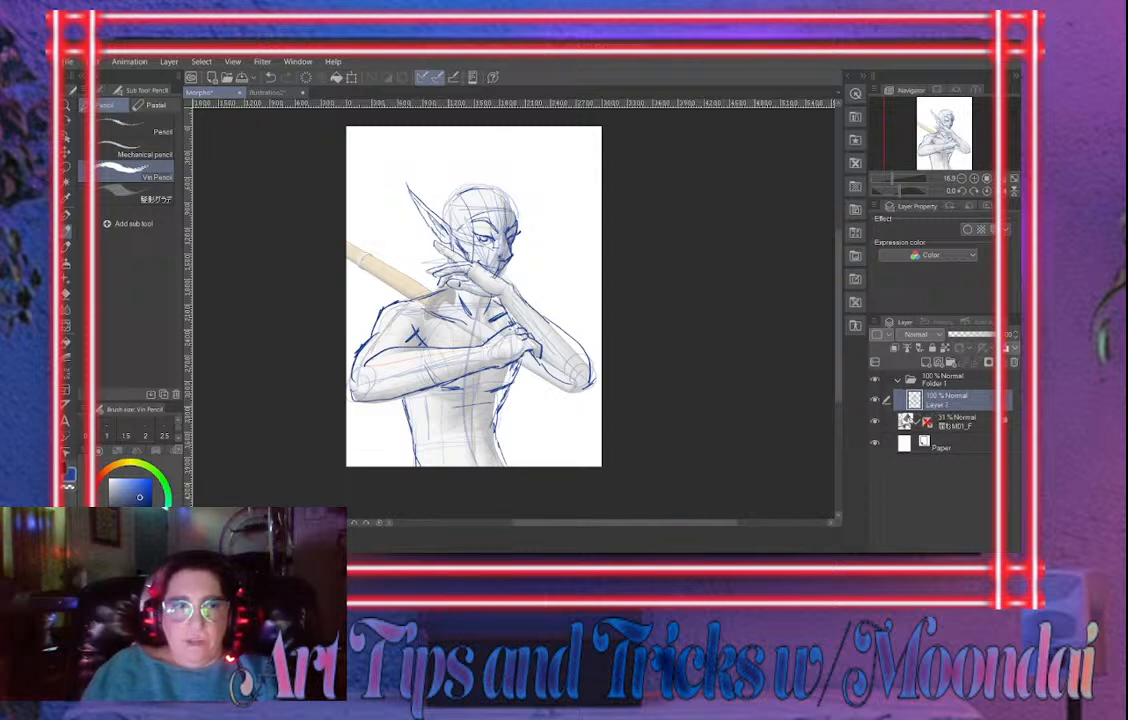
# Erase the torso's side outlines below the arms, redraw them down past the waist, and sketch the far pointed ear
pyautogui.click(66, 294)
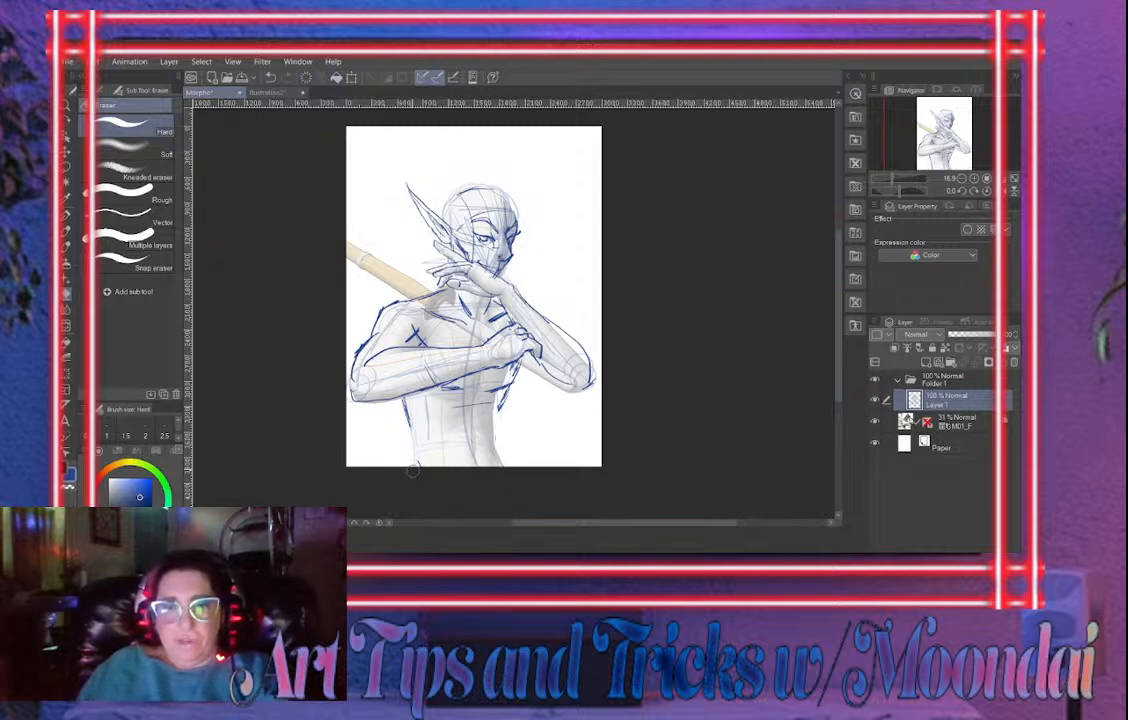
pyautogui.press('p')
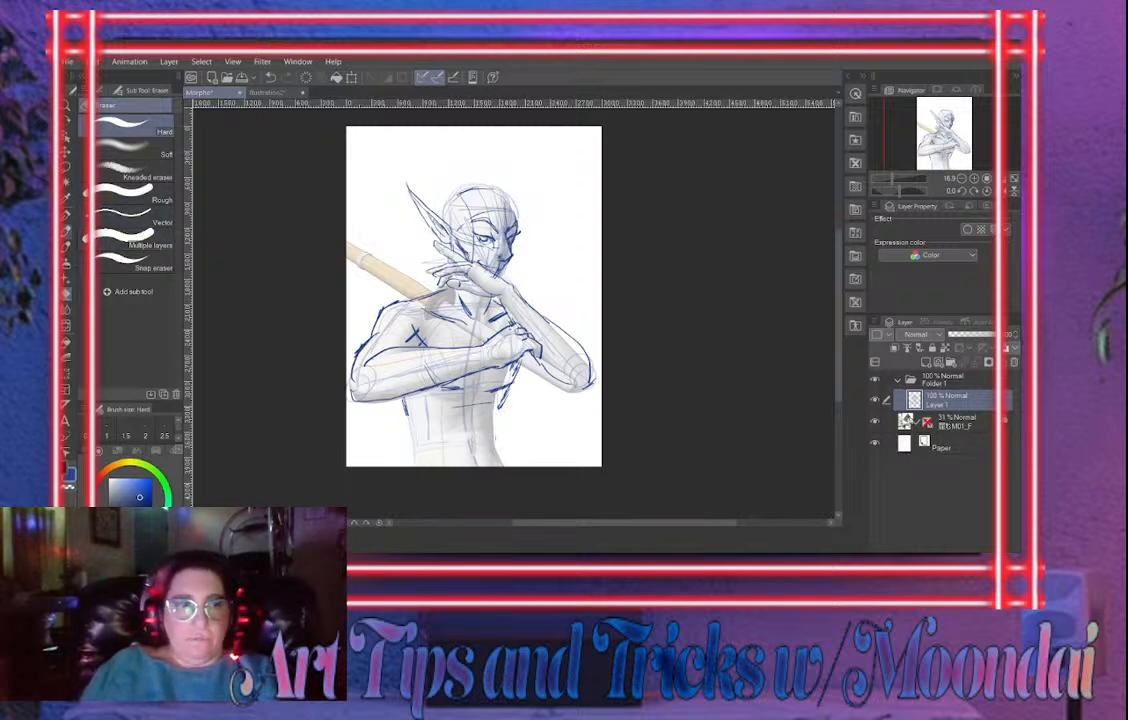
pyautogui.press('p')
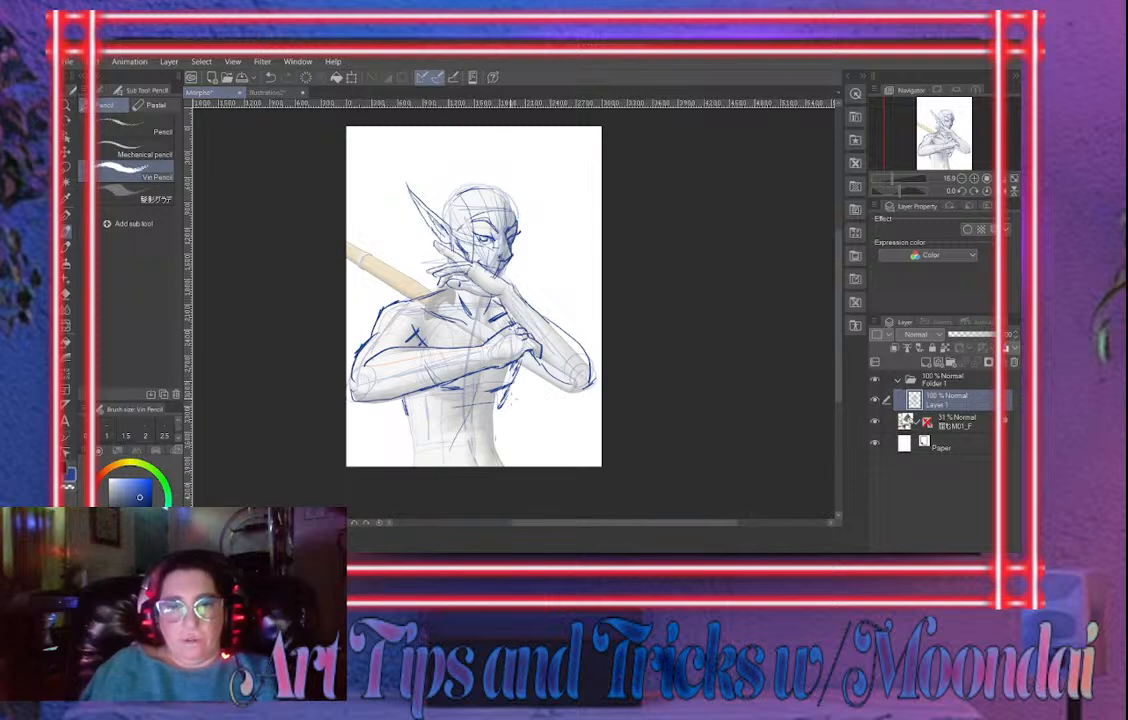
pyautogui.moveTo(405, 402); pyautogui.dragTo(409, 430)
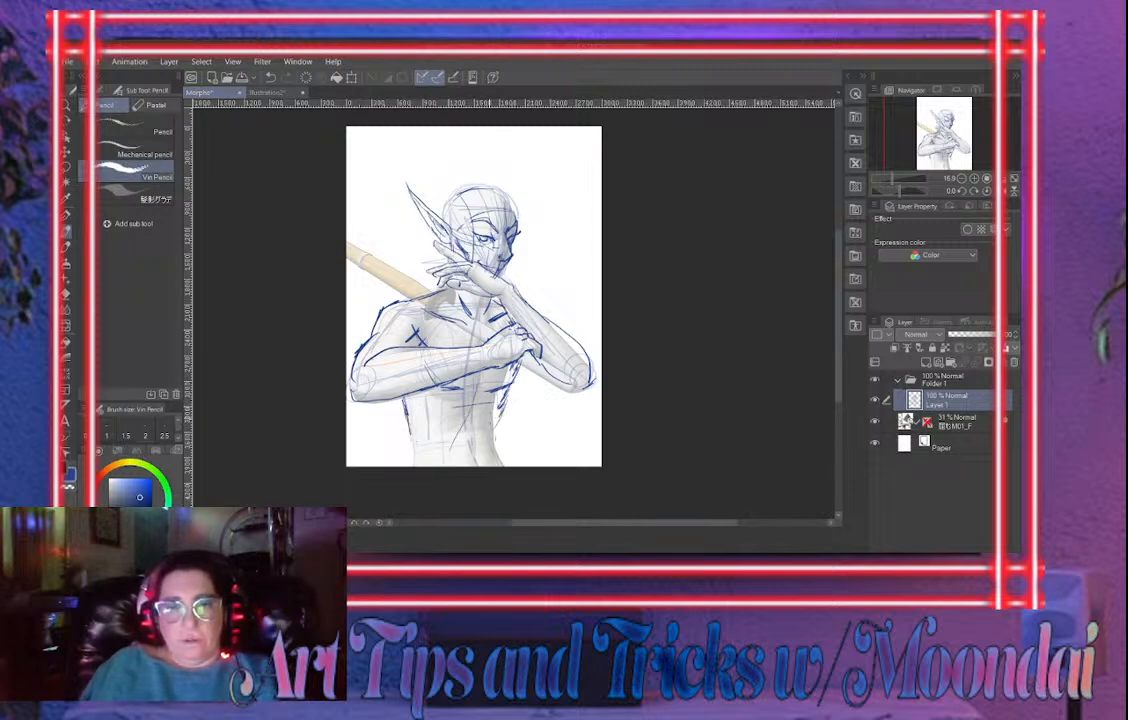
pyautogui.moveTo(502, 398); pyautogui.dragTo(497, 459)
pyautogui.moveTo(410, 432); pyautogui.dragTo(407, 466)
pyautogui.moveTo(494, 432); pyautogui.dragTo(504, 475)
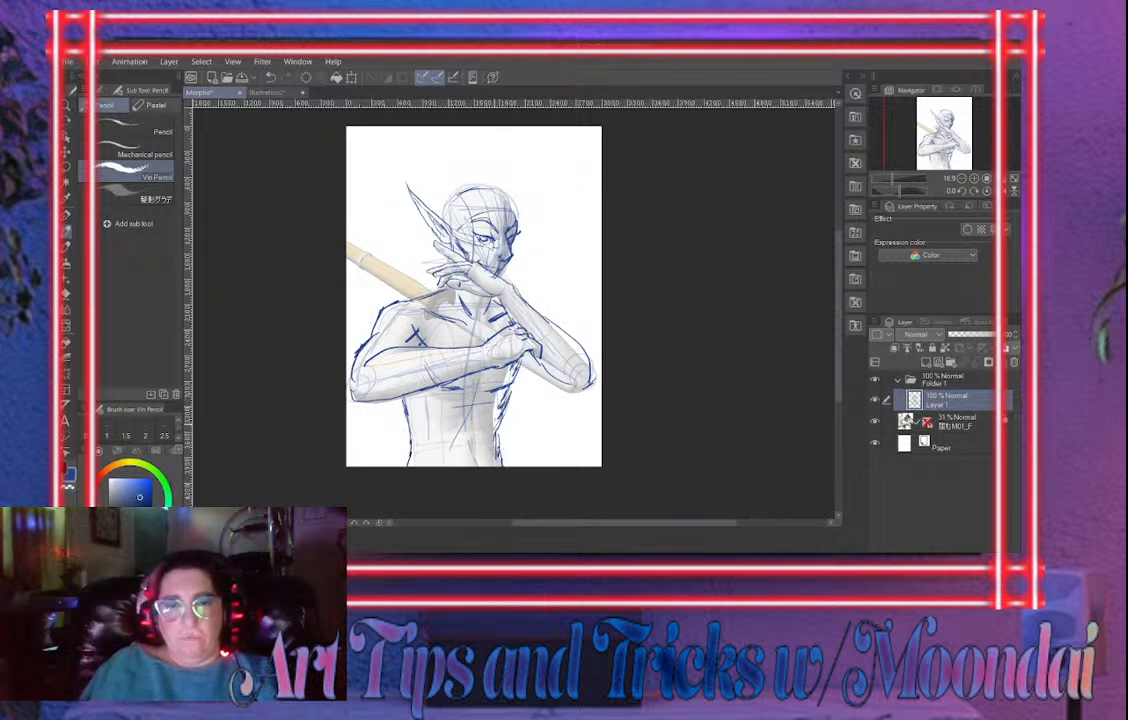
pyautogui.moveTo(515, 211)
pyautogui.mouseDown()
pyautogui.moveTo(528, 178)
pyautogui.moveTo(518, 217)
pyautogui.mouseUp()
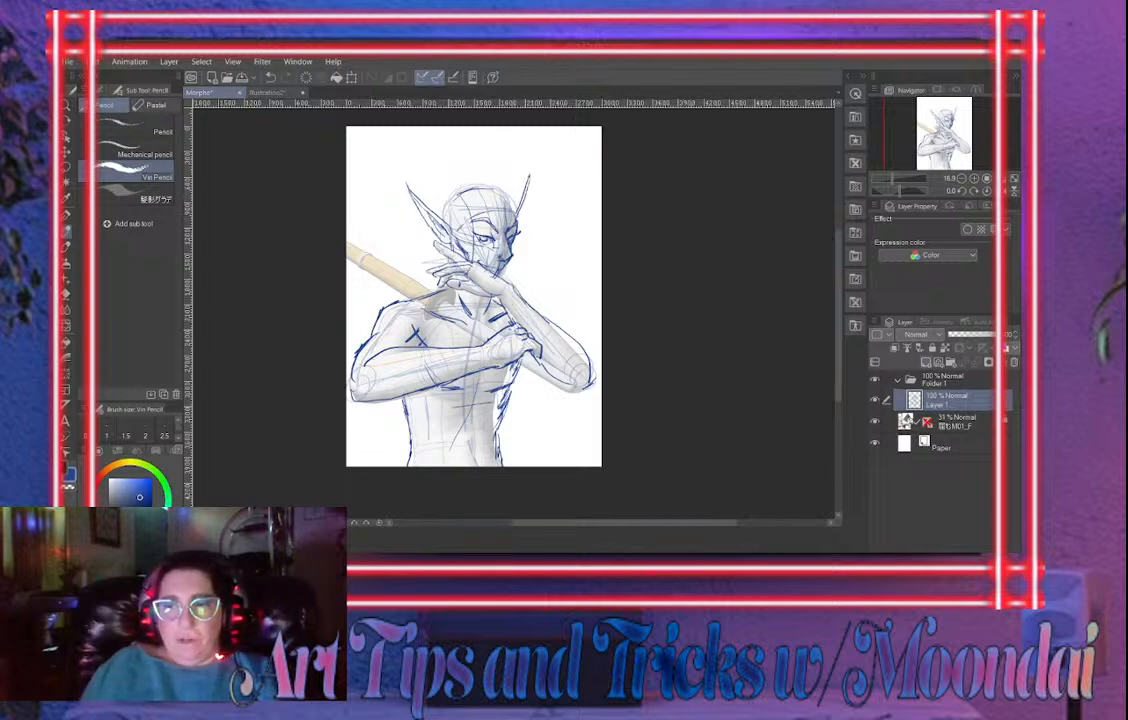
# Add a new layer above the sketch and lower Layer 1's opacity to 62%
pyautogui.click(926, 362)
pyautogui.click(950, 422)
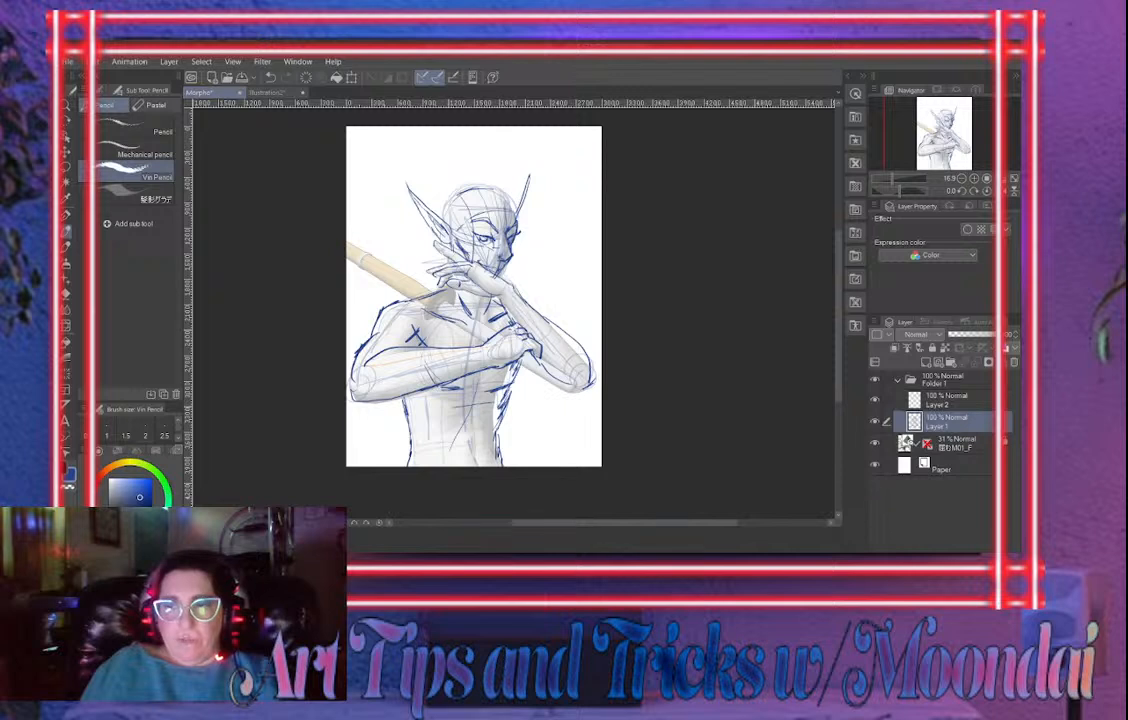
pyautogui.moveTo(1004, 335); pyautogui.dragTo(980, 335)
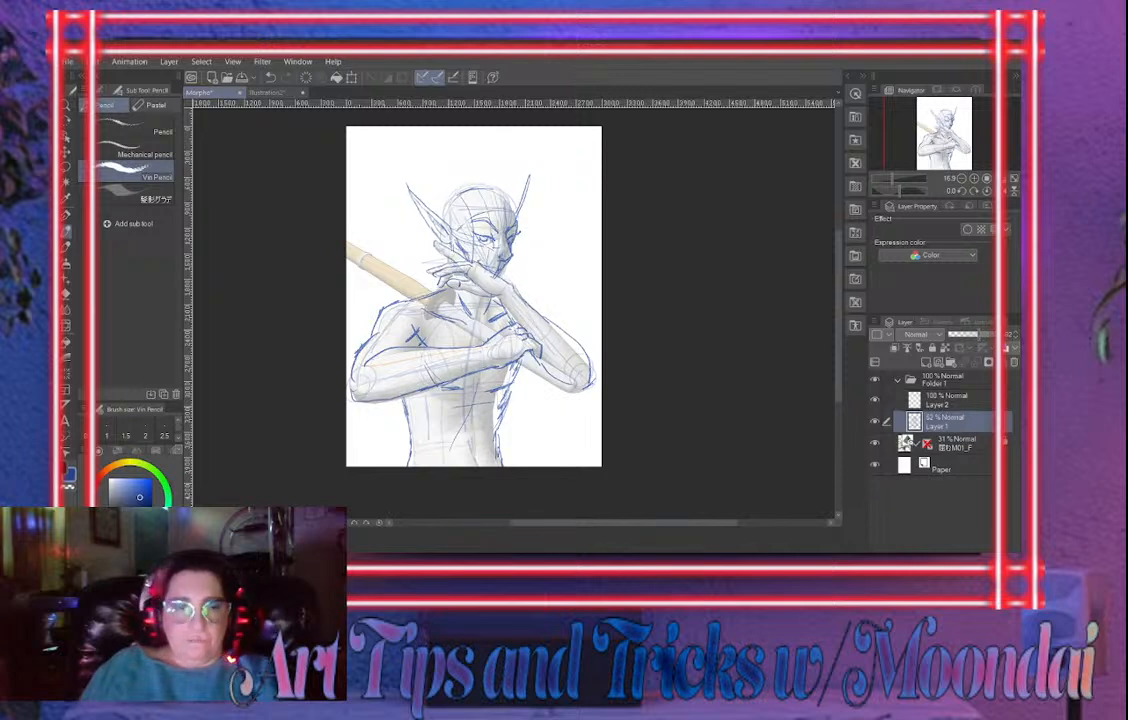
pyautogui.click(143, 503)
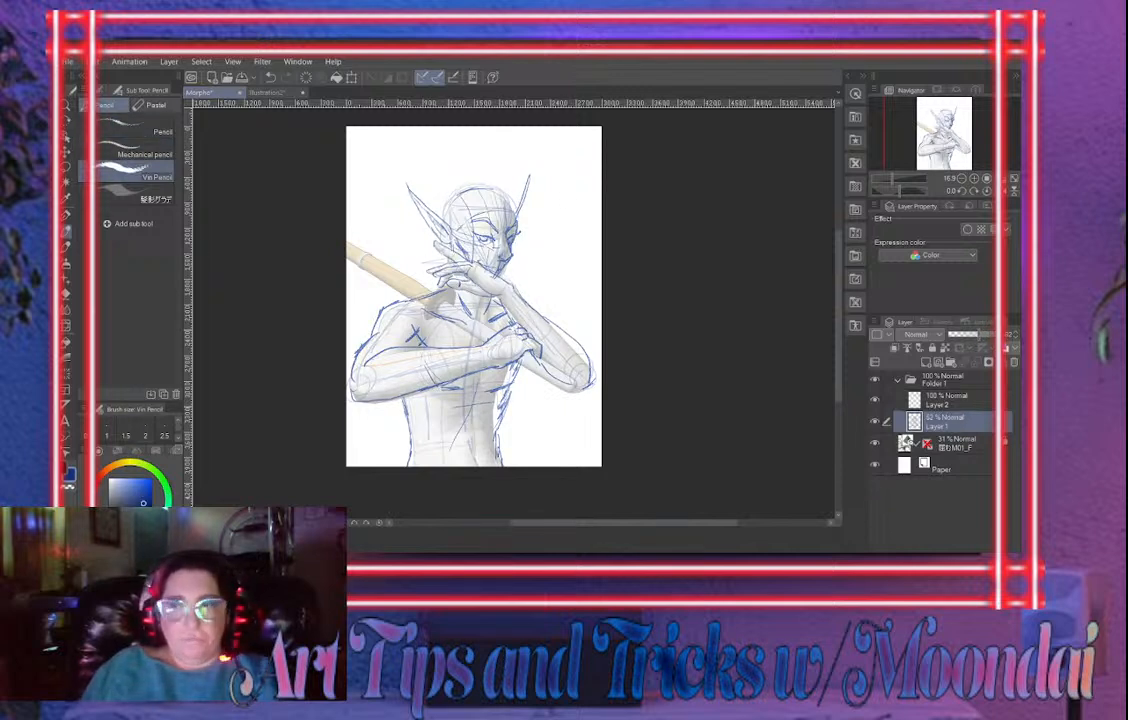
pyautogui.moveTo(892, 179); pyautogui.dragTo(896, 179)
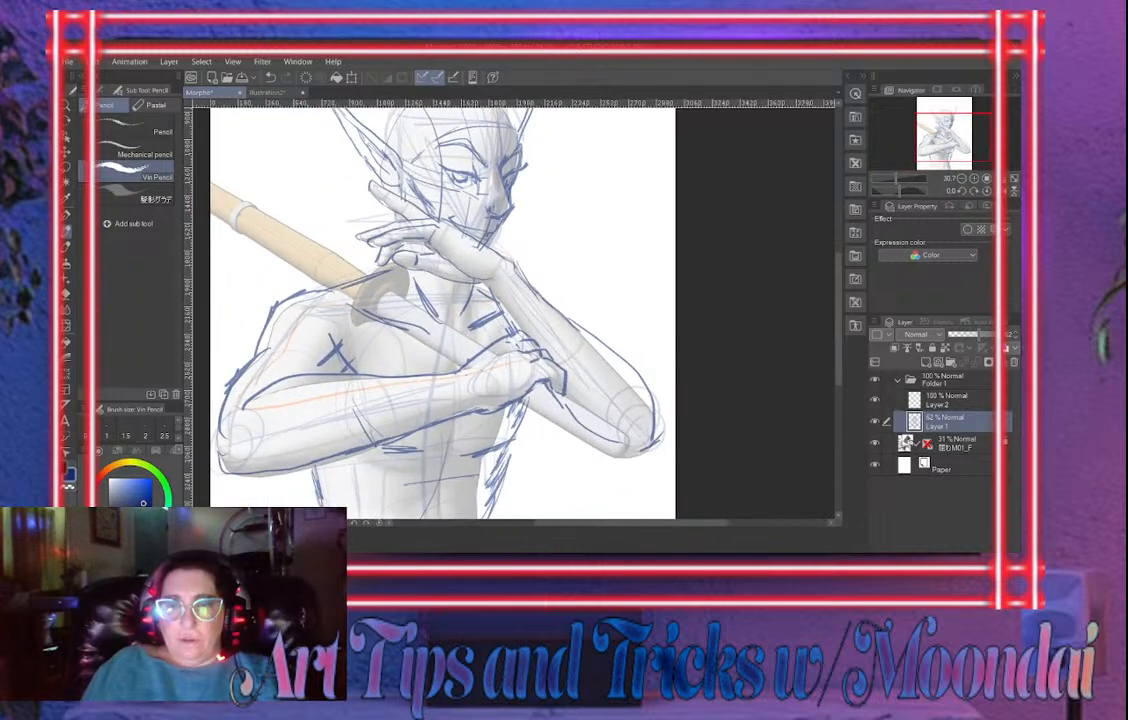
pyautogui.moveTo(515, 313); pyautogui.dragTo(546, 384)
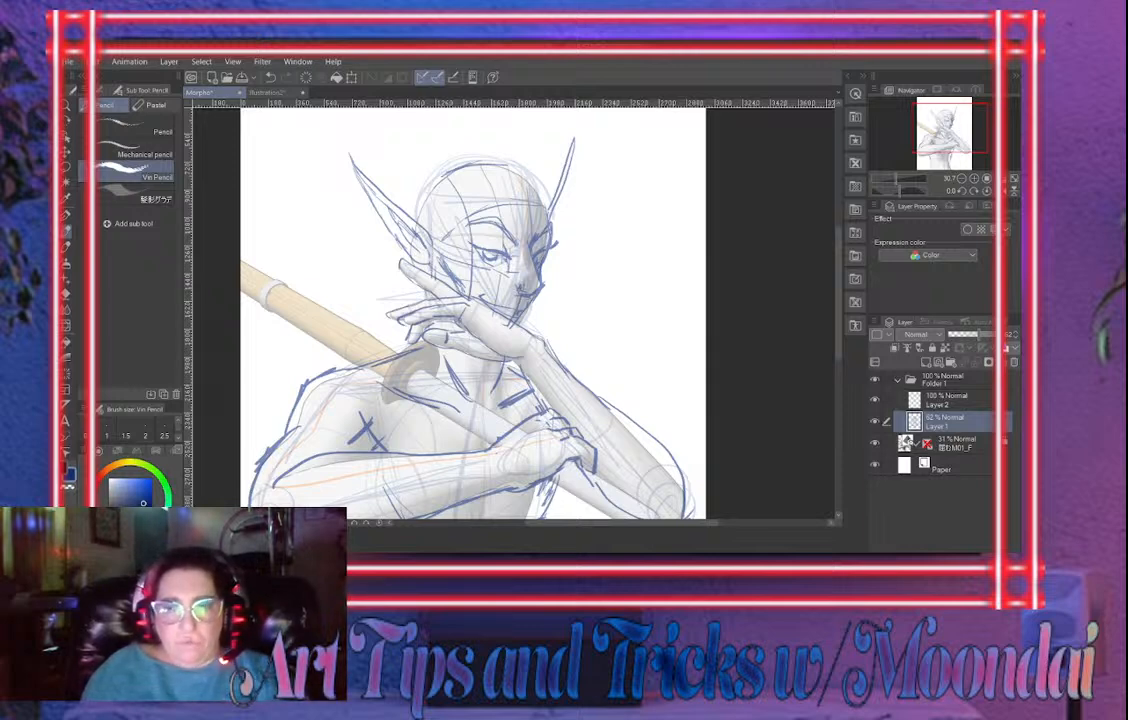
# Lock Layer 1 to protect the faded sketch
pyautogui.click(945, 400)
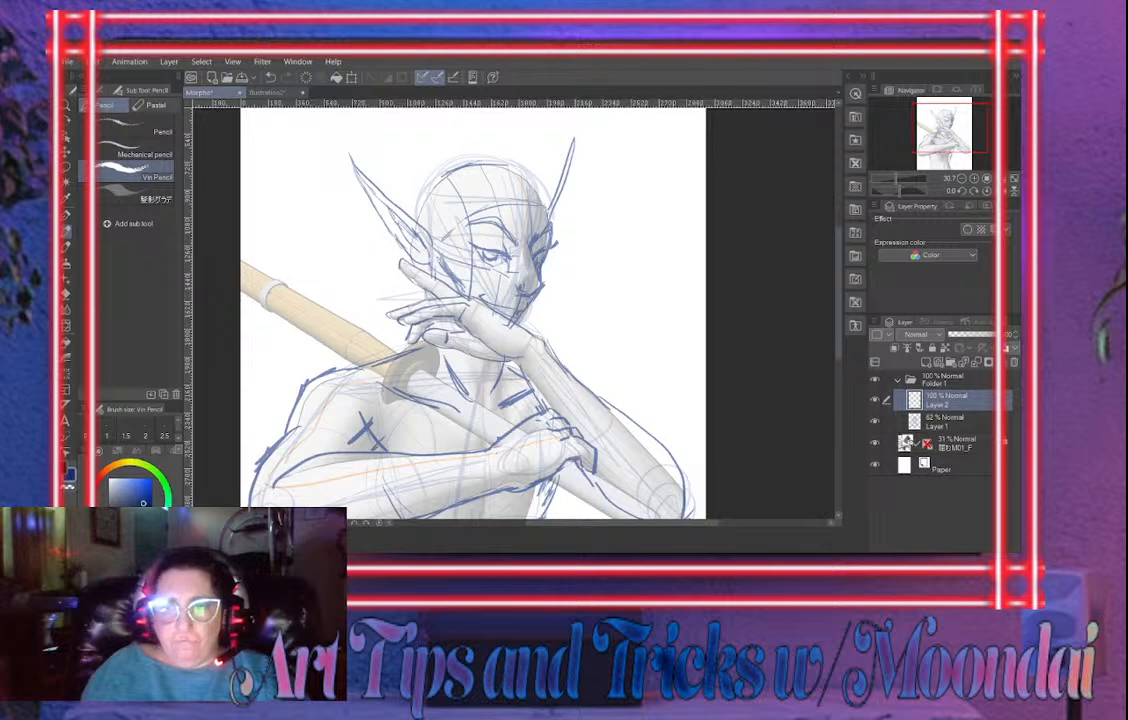
pyautogui.click(945, 422)
pyautogui.click(932, 348)
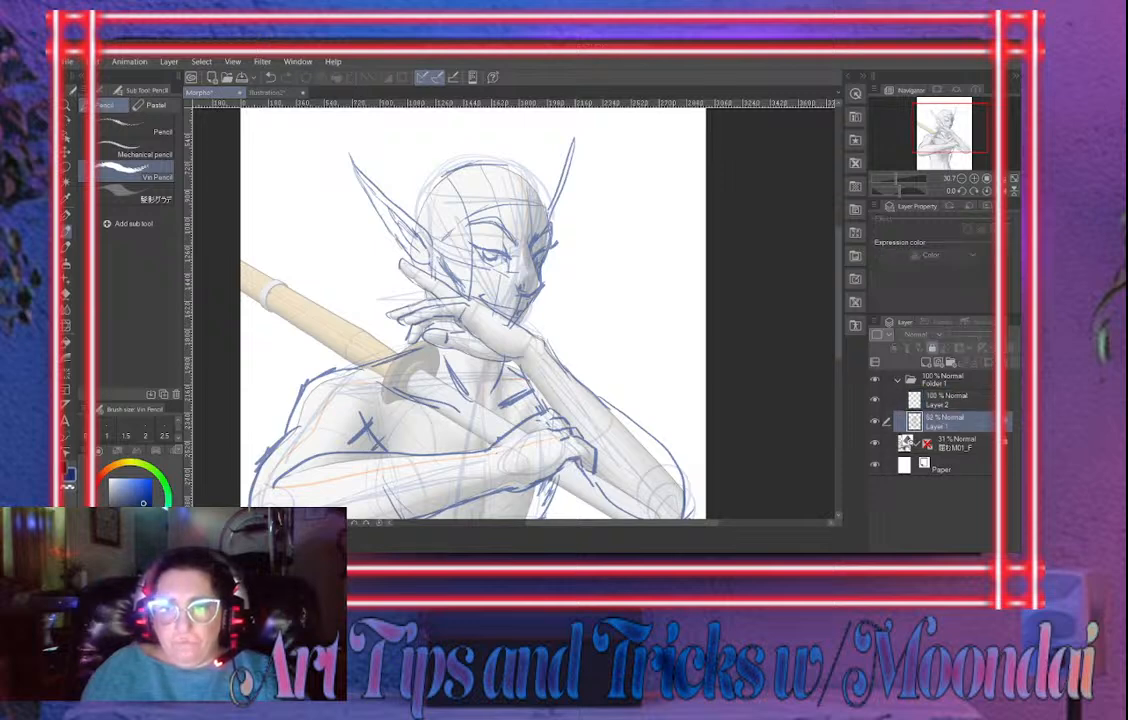
# Make Layer 2 active, and choose a very dark navy colour and the Mapping pen for the line work
pyautogui.click(945, 400)
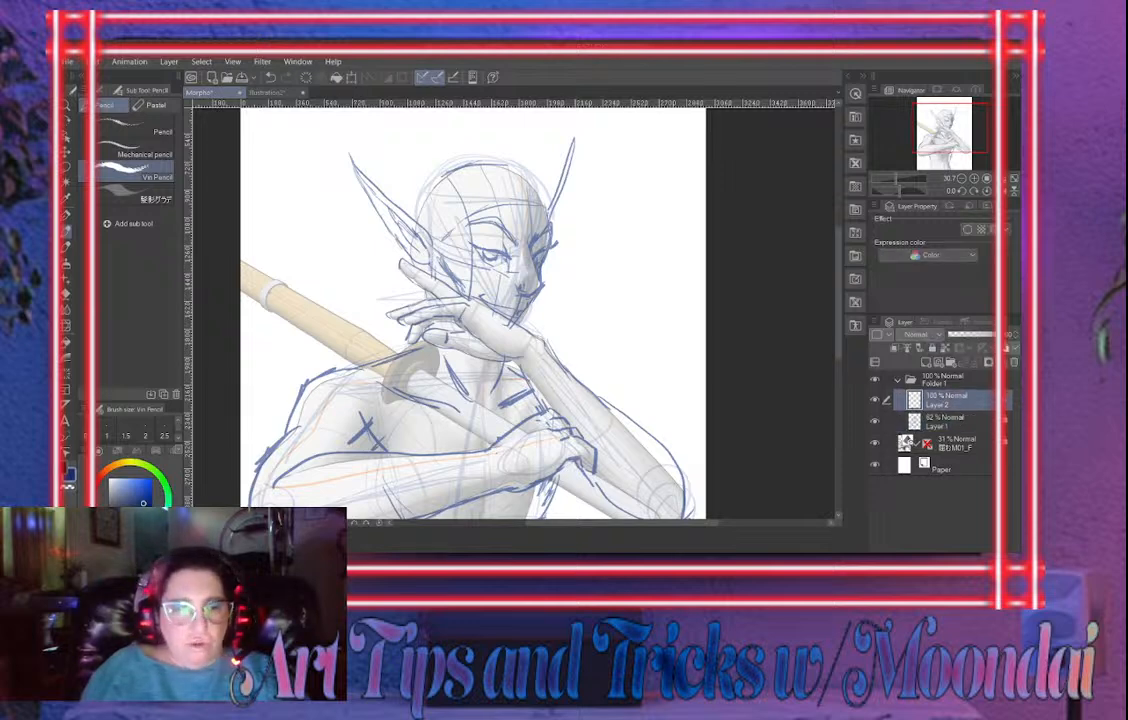
pyautogui.click(120, 486)
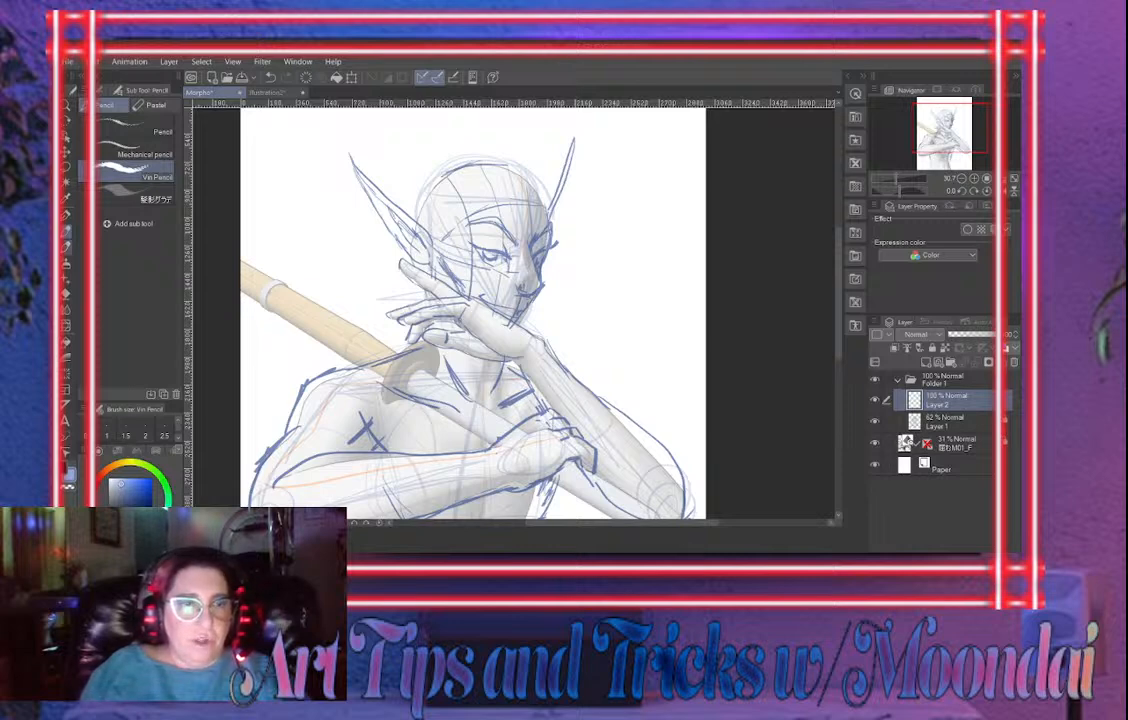
pyautogui.click(134, 510)
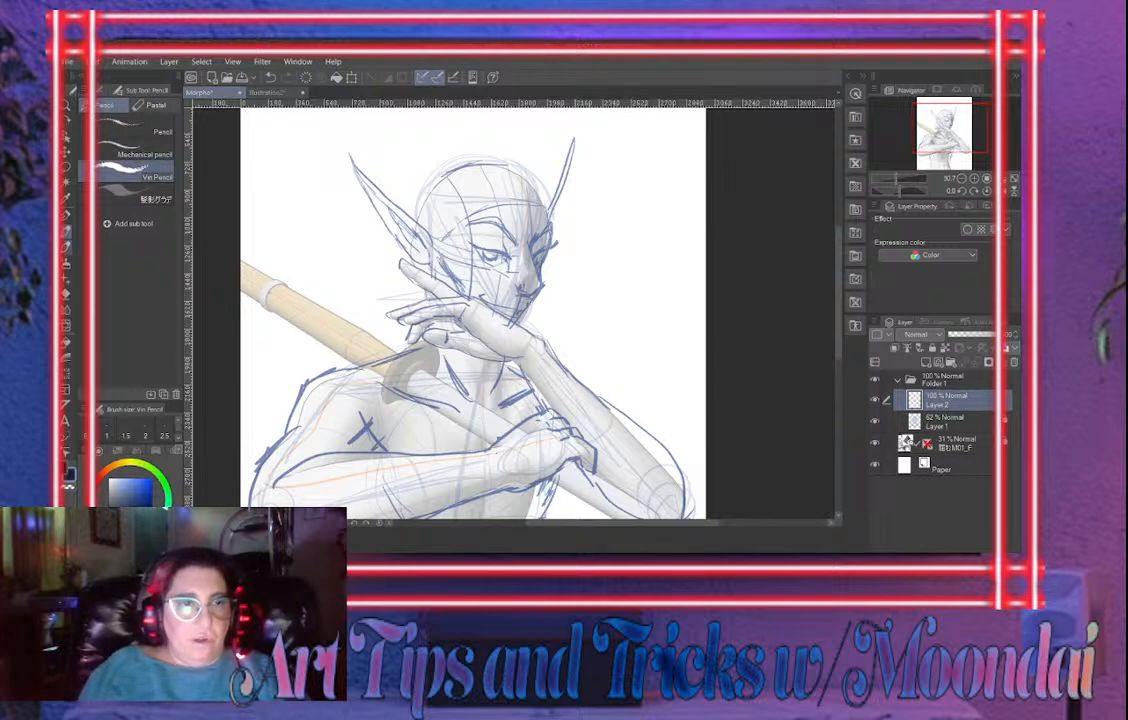
pyautogui.click(66, 247)
pyautogui.click(66, 215)
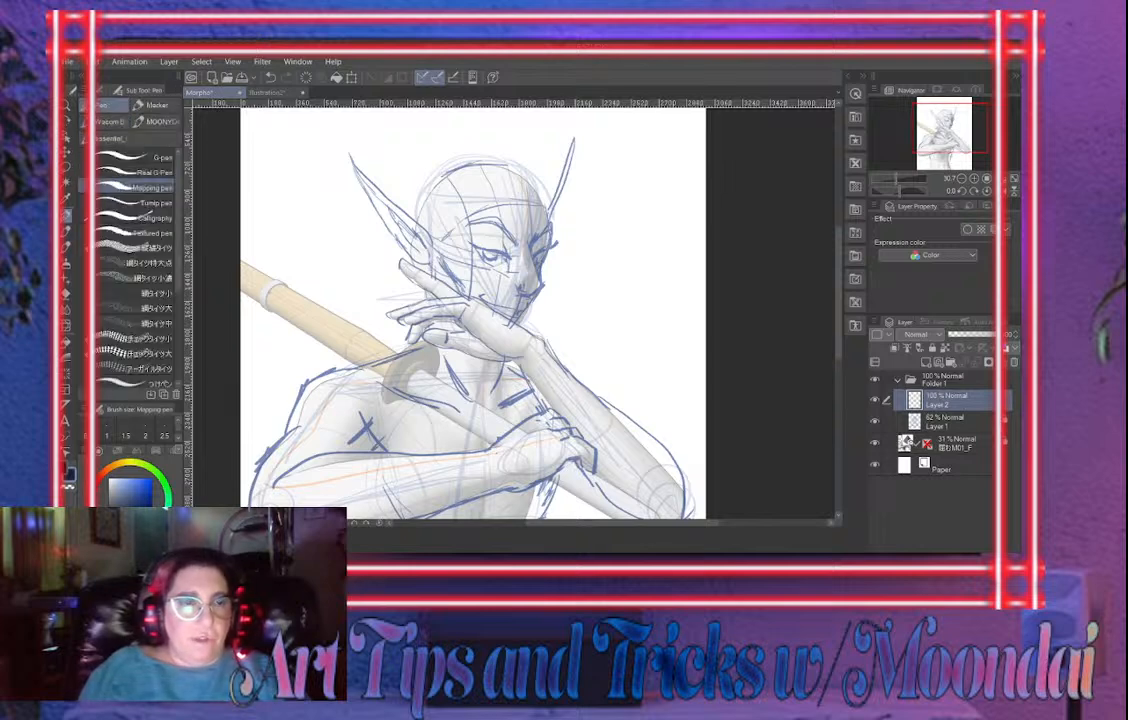
pyautogui.scroll(-3, 140, 260)
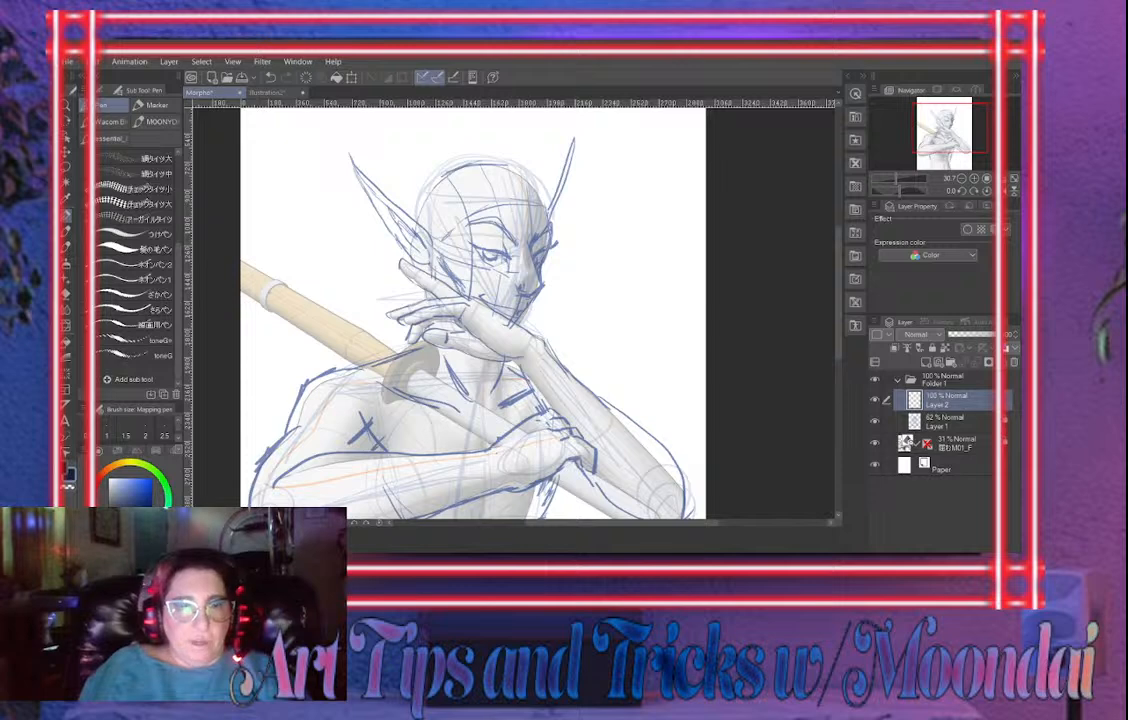
pyautogui.click(342, 251)
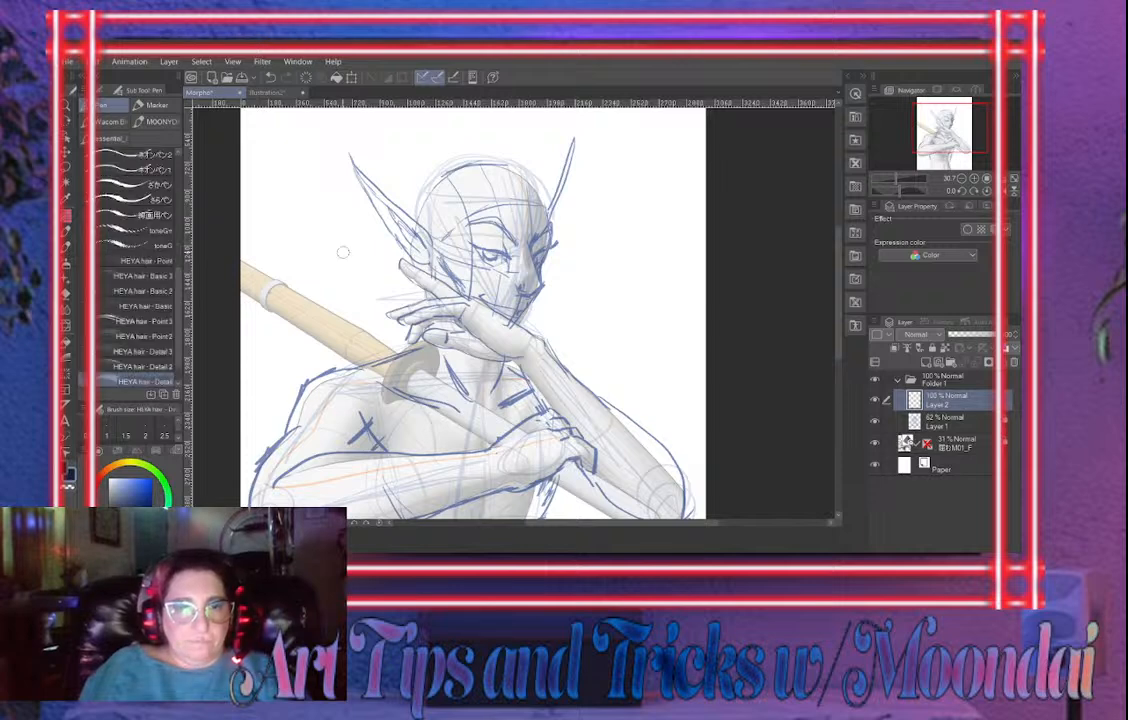
# Lasso the main hair mass and wind-blown strands over the elf's head on Layer 2, adding each shape to the selection
pyautogui.click(66, 167)
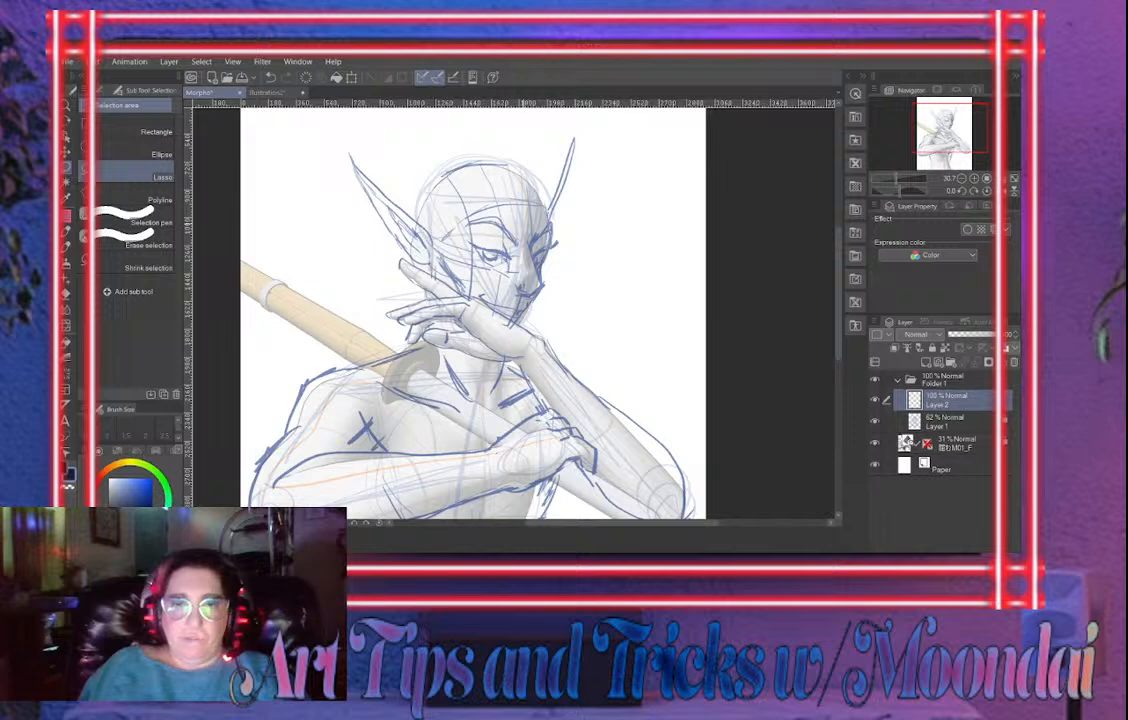
pyautogui.moveTo(553, 246)
pyautogui.mouseDown()
pyautogui.moveTo(573, 268)
pyautogui.moveTo(522, 194)
pyautogui.moveTo(590, 251)
pyautogui.moveTo(614, 253)
pyautogui.moveTo(525, 184)
pyautogui.mouseUp()
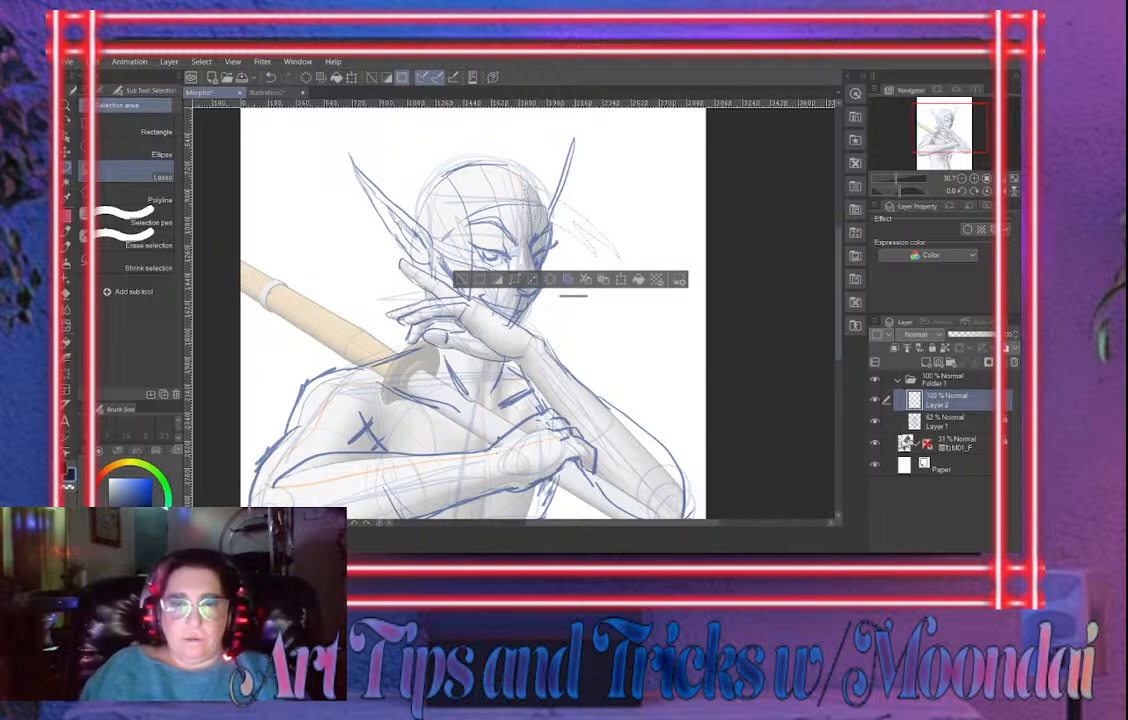
pyautogui.click(101, 90)
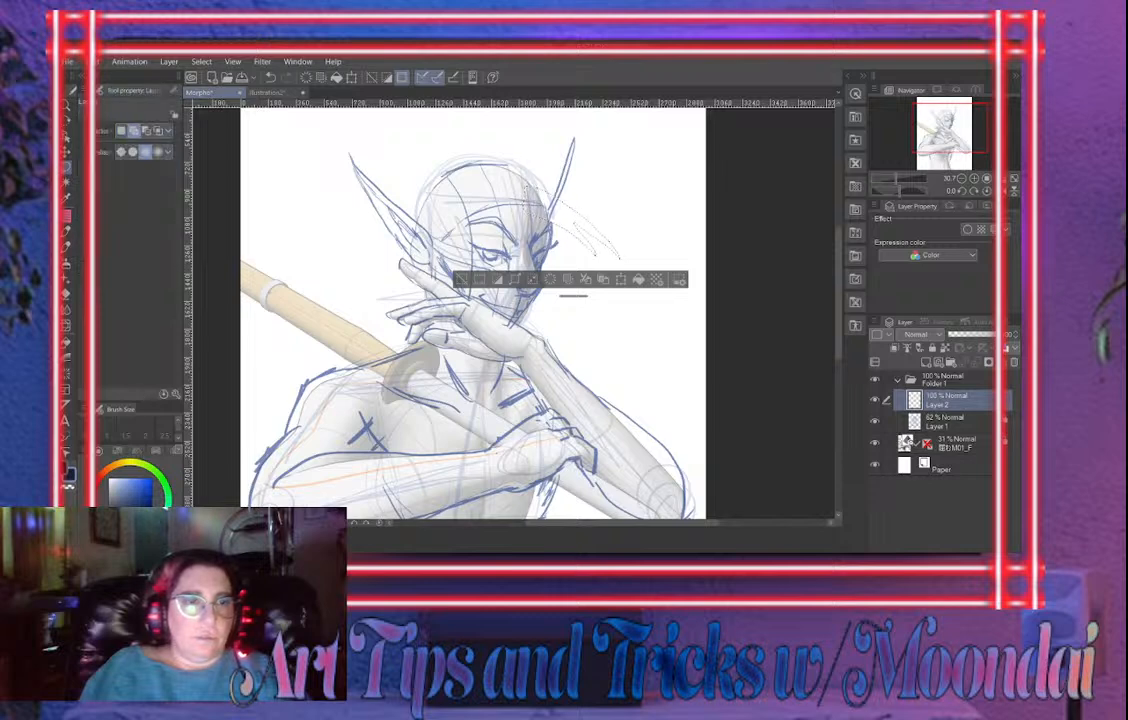
pyautogui.moveTo(512, 212)
pyautogui.mouseDown()
pyautogui.moveTo(568, 282)
pyautogui.moveTo(527, 192)
pyautogui.moveTo(623, 197)
pyautogui.moveTo(535, 192)
pyautogui.moveTo(590, 162)
pyautogui.moveTo(533, 194)
pyautogui.moveTo(490, 181)
pyautogui.moveTo(513, 196)
pyautogui.moveTo(489, 238)
pyautogui.moveTo(503, 200)
pyautogui.mouseUp()
pyautogui.moveTo(492, 192)
pyautogui.mouseDown()
pyautogui.moveTo(425, 324)
pyautogui.moveTo(500, 192)
pyautogui.moveTo(412, 195)
pyautogui.moveTo(492, 184)
pyautogui.mouseUp()
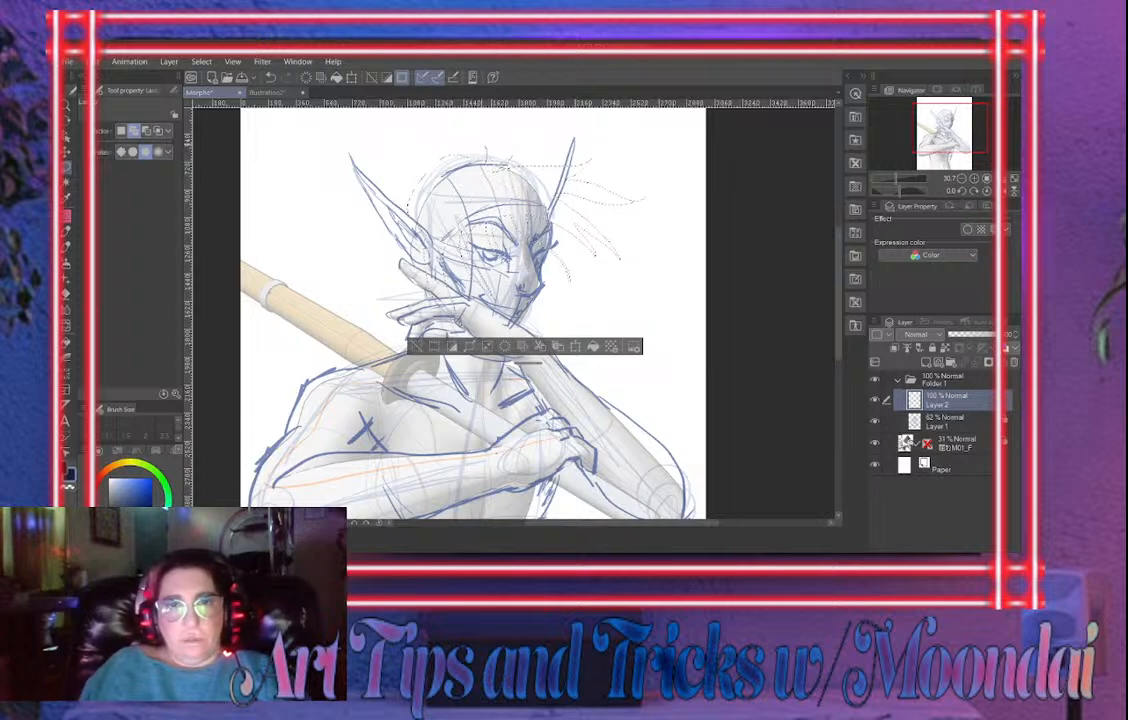
# Extend the lasso selection above the crown, discarding the large loop around the ear and shaping a ragged bun instead
pyautogui.moveTo(487, 162)
pyautogui.mouseDown()
pyautogui.moveTo(425, 152)
pyautogui.moveTo(383, 124)
pyautogui.moveTo(336, 245)
pyautogui.moveTo(388, 307)
pyautogui.mouseUp()
pyautogui.moveTo(470, 138); pyautogui.dragTo(375, 158)
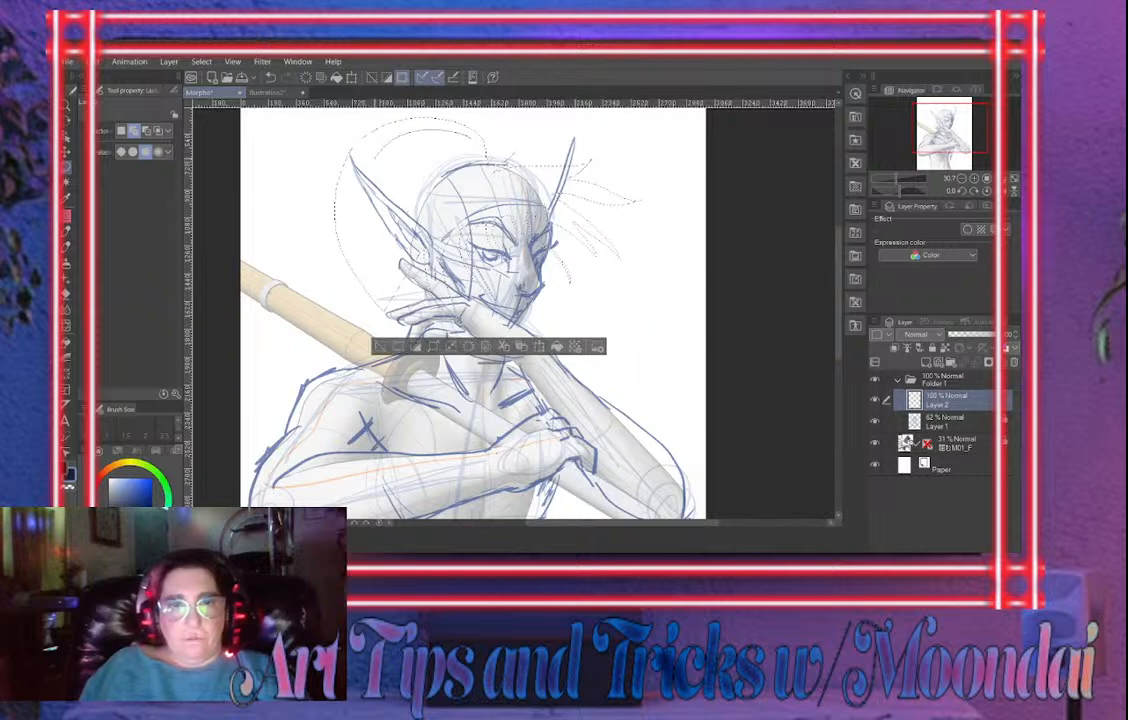
pyautogui.hotkey('ctrl', 'z')
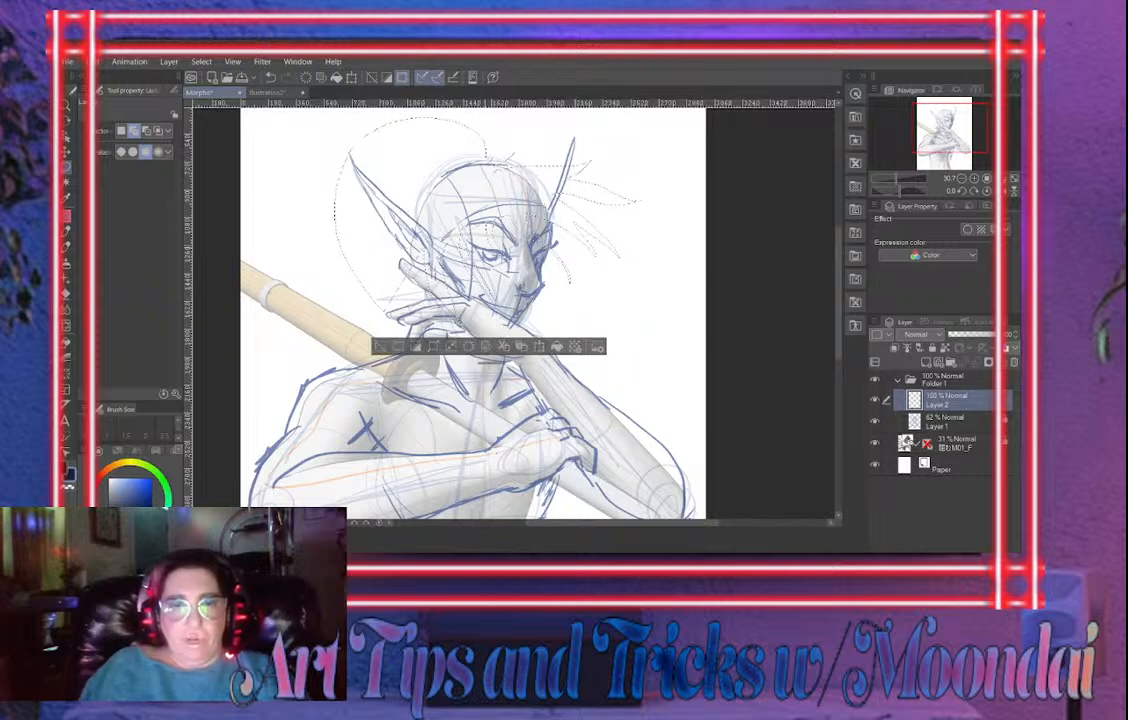
pyautogui.hotkey('ctrl', 'z')
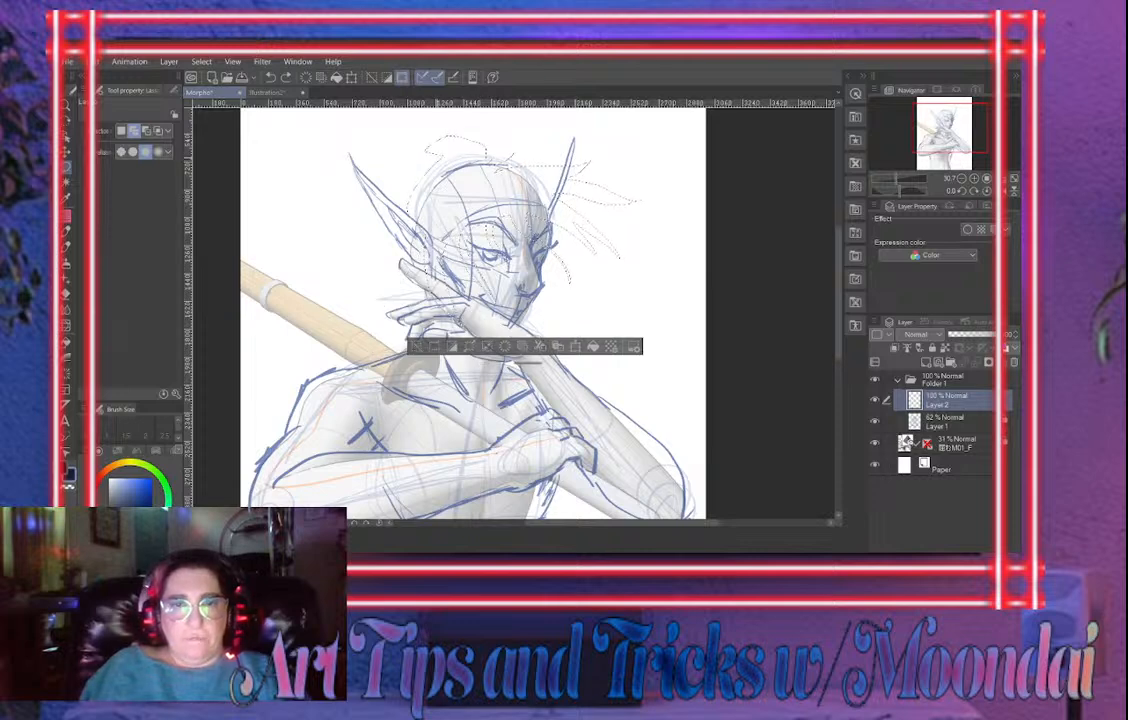
pyautogui.hotkey('ctrl', 'y')
pyautogui.moveTo(501, 152); pyautogui.dragTo(474, 124)
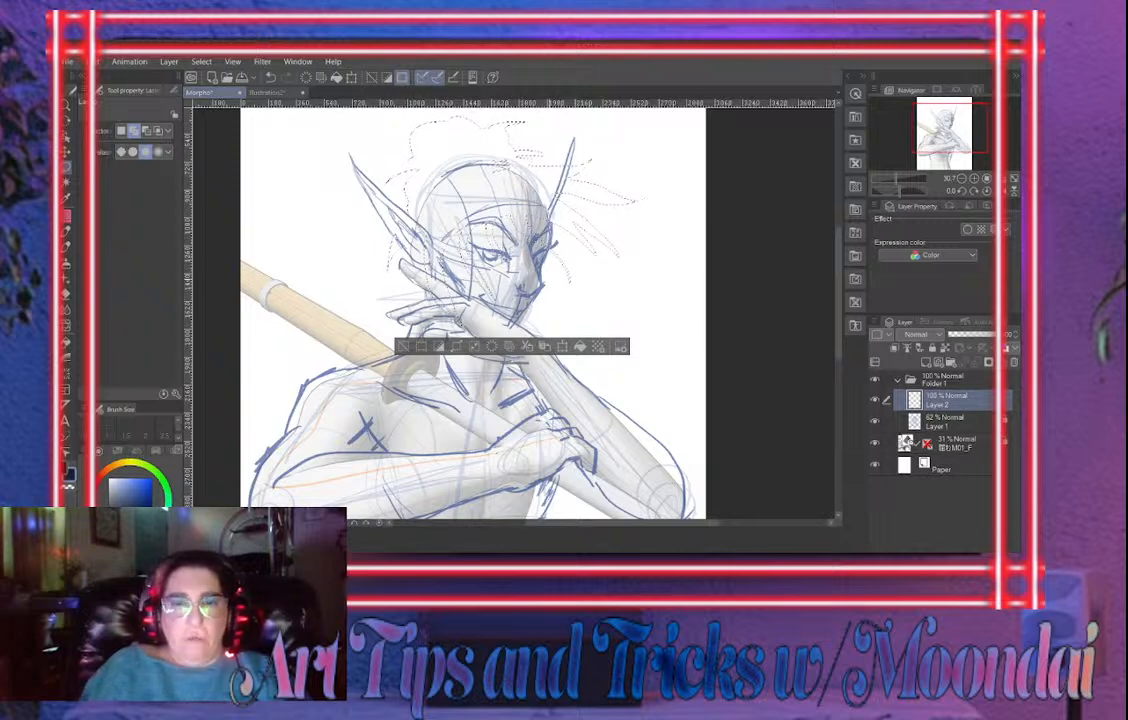
# Add long wind-blown strands trailing from behind the face and neck to the lasso selection
pyautogui.moveTo(546, 280)
pyautogui.mouseDown()
pyautogui.moveTo(641, 356)
pyautogui.moveTo(536, 293)
pyautogui.mouseUp()
pyautogui.moveTo(638, 386); pyautogui.dragTo(541, 325)
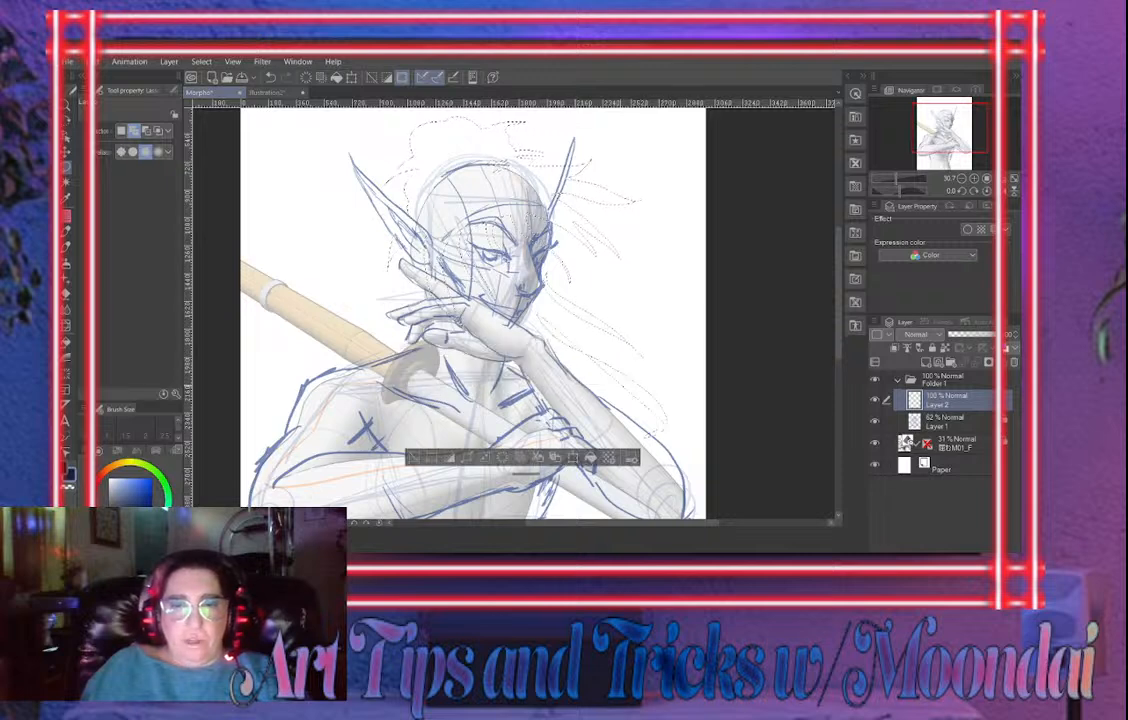
pyautogui.moveTo(551, 266)
pyautogui.mouseDown()
pyautogui.moveTo(693, 346)
pyautogui.moveTo(546, 286)
pyautogui.mouseUp()
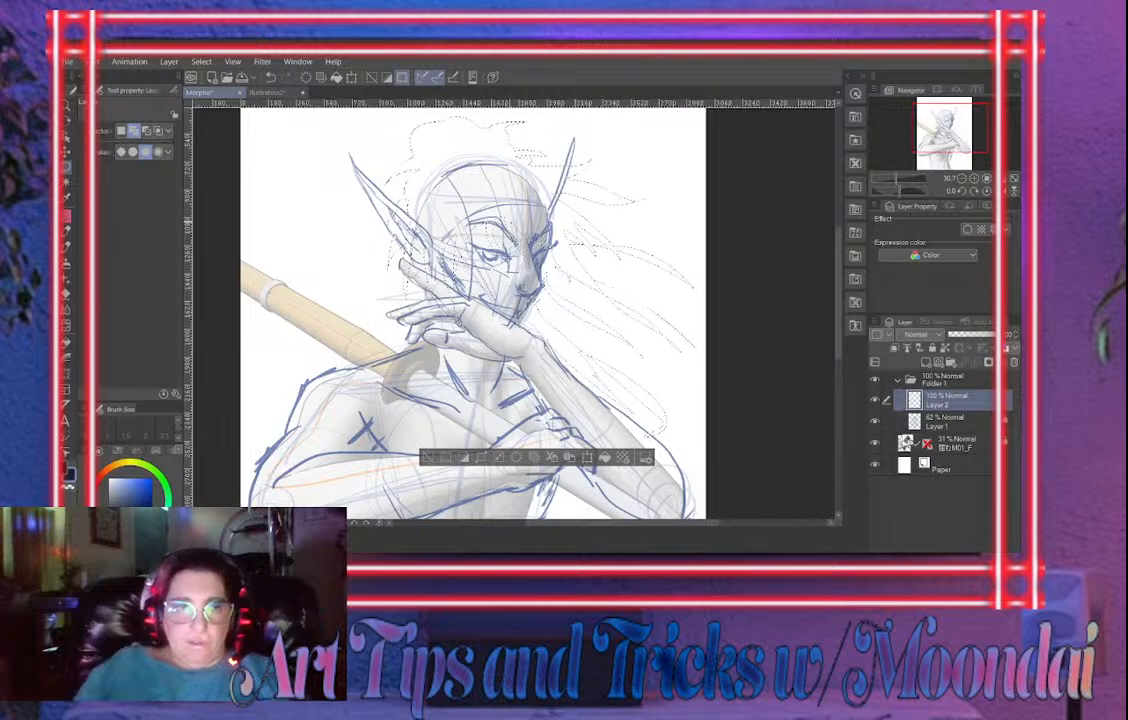
# Fill all the selected hair shapes with dark navy using the Refer only to editing layer fill, and deselect them
pyautogui.press('g')
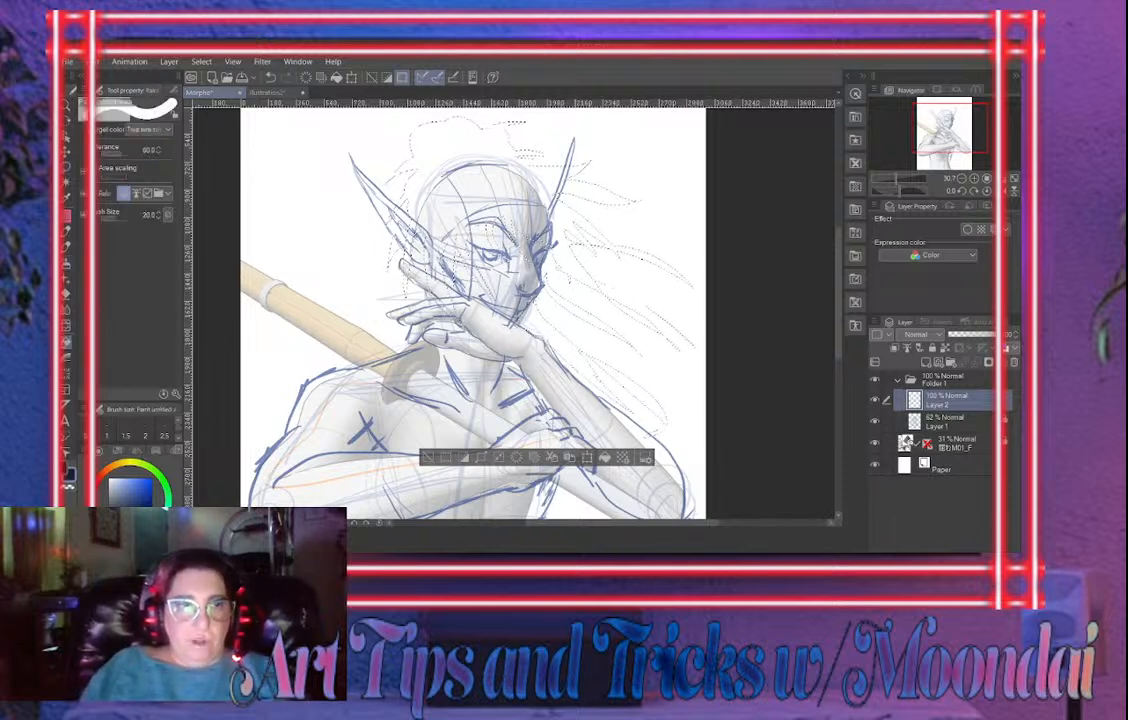
pyautogui.click(170, 90)
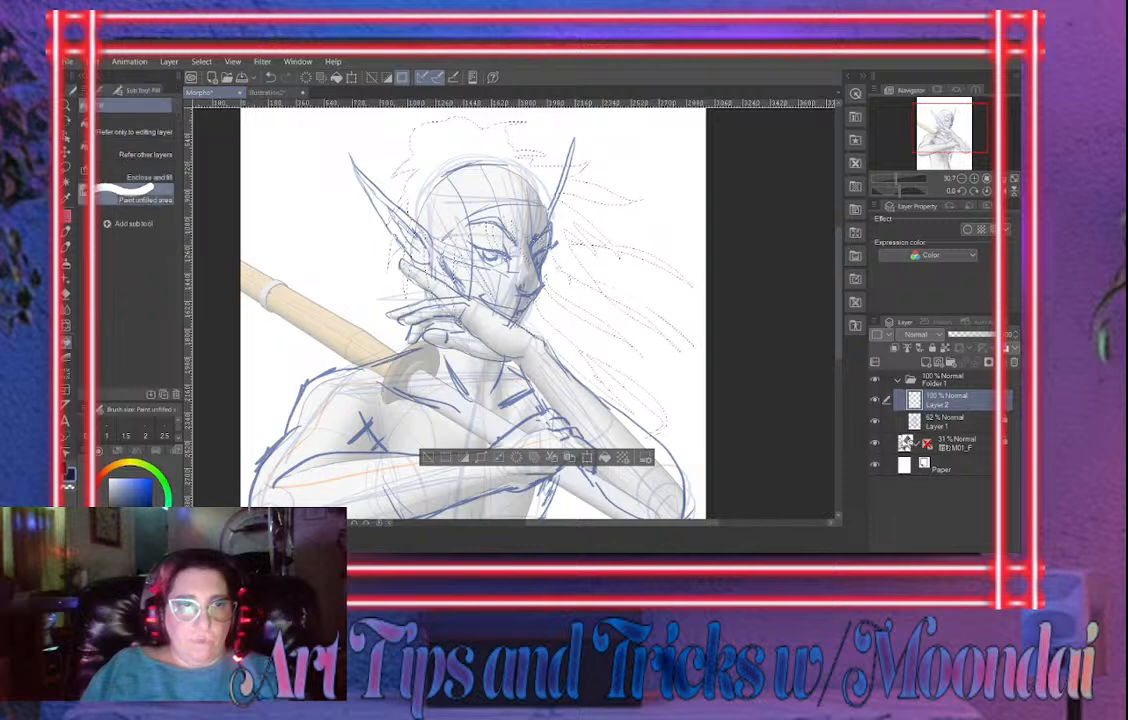
pyautogui.click(135, 131)
pyautogui.click(604, 246)
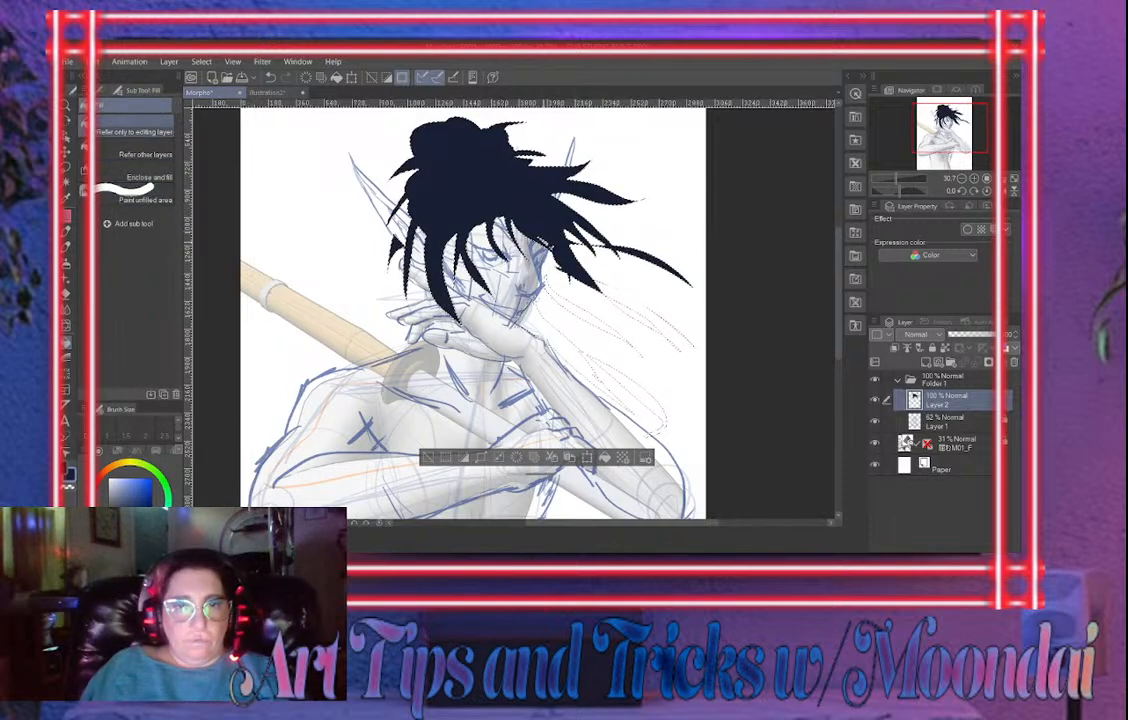
pyautogui.click(643, 394)
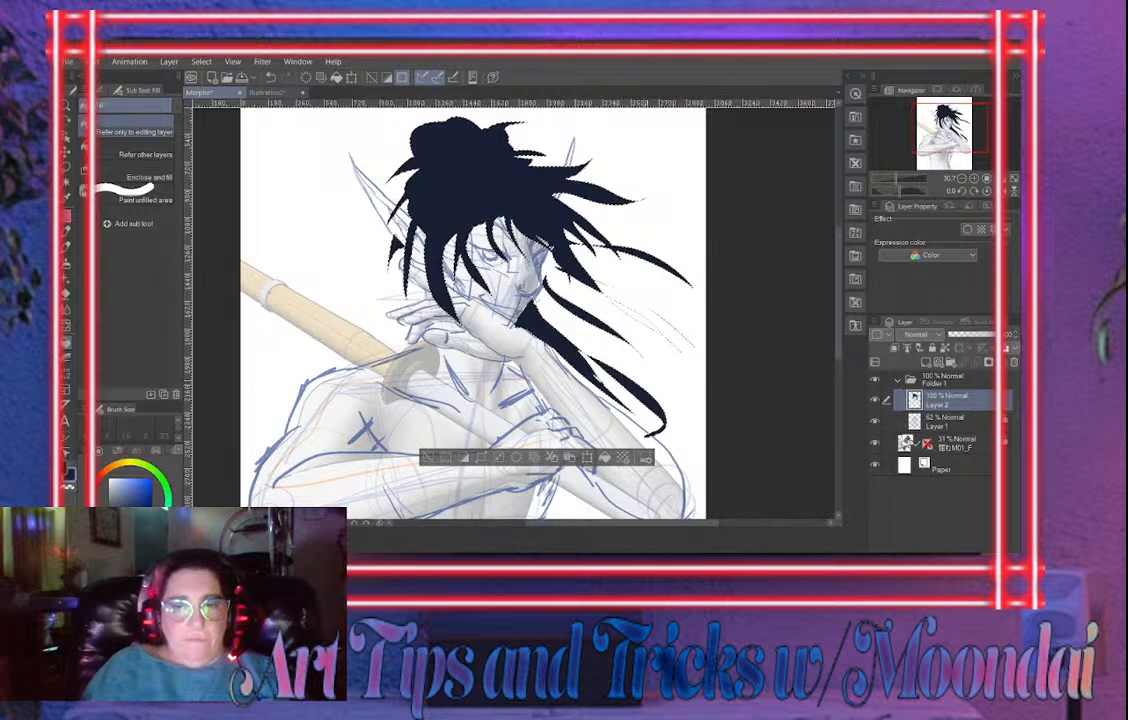
pyautogui.click(665, 321)
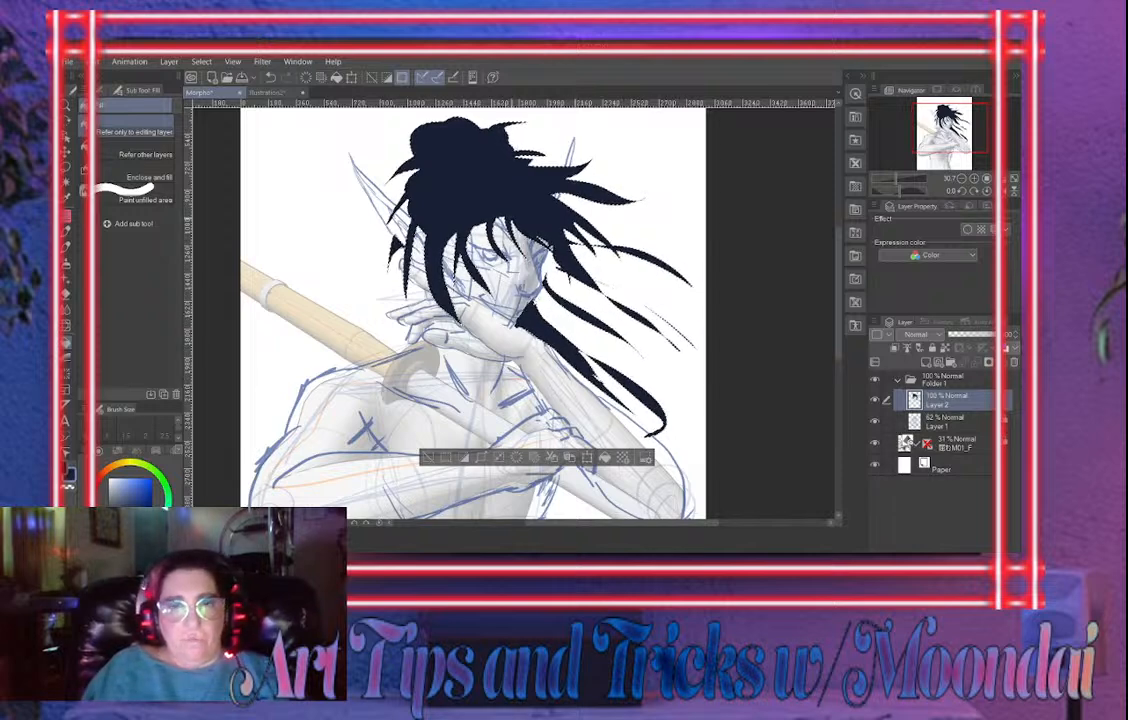
pyautogui.hotkey('ctrl', 'd')
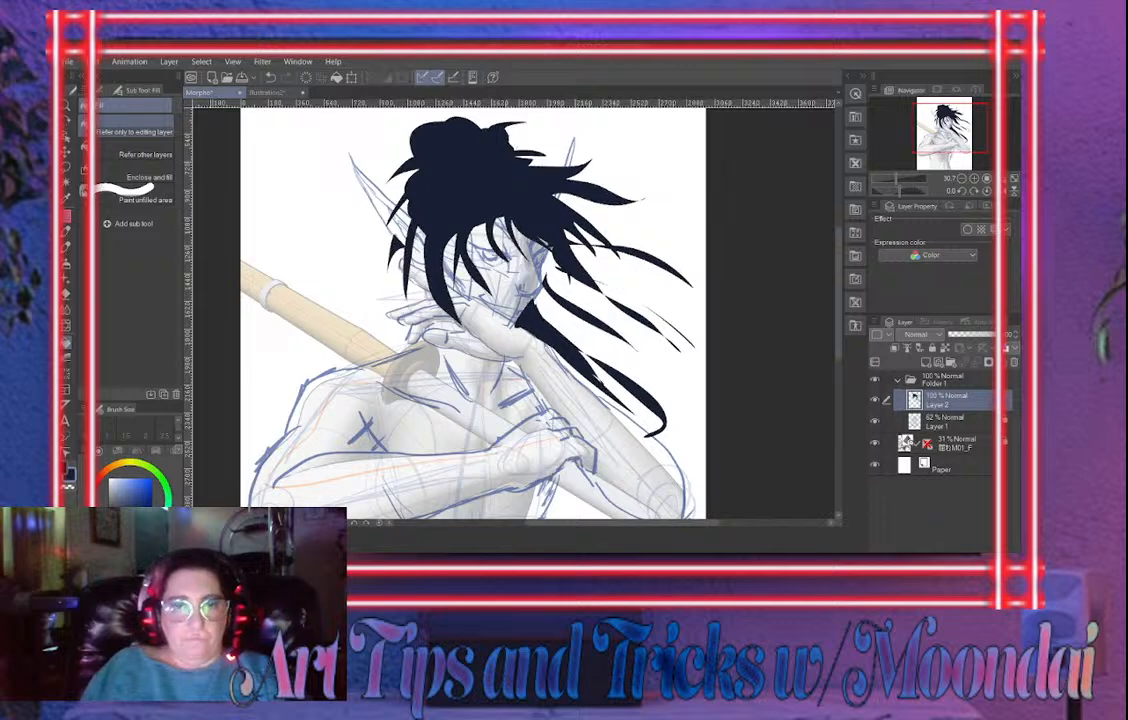
# Add fine strands to the fringe and wind-blown hair with the HEYA hair - Point 3 pen, undoing the unwanted stroke
pyautogui.press('b')
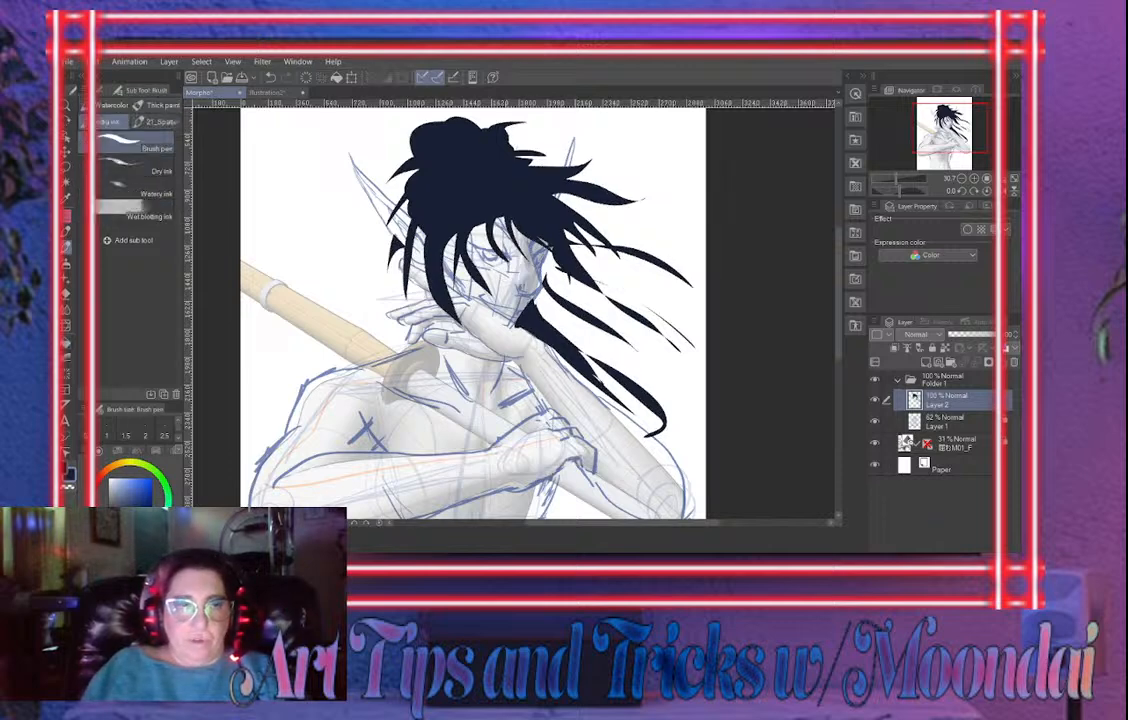
pyautogui.press('p')
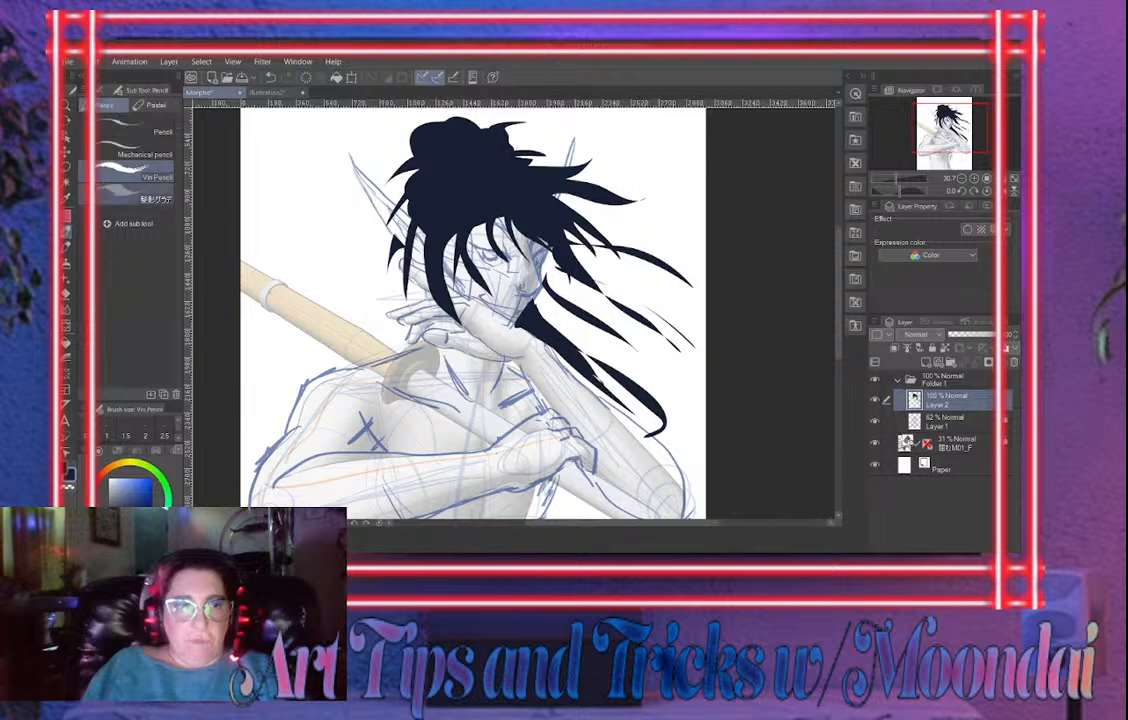
pyautogui.click(66, 216)
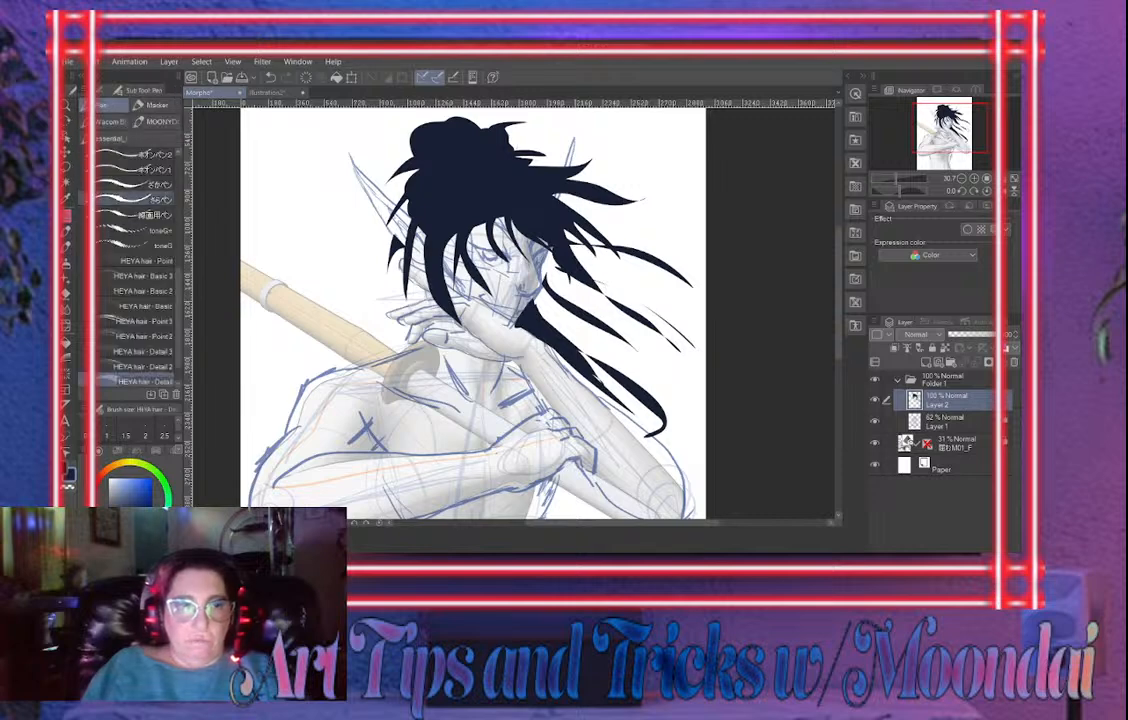
pyautogui.click(143, 321)
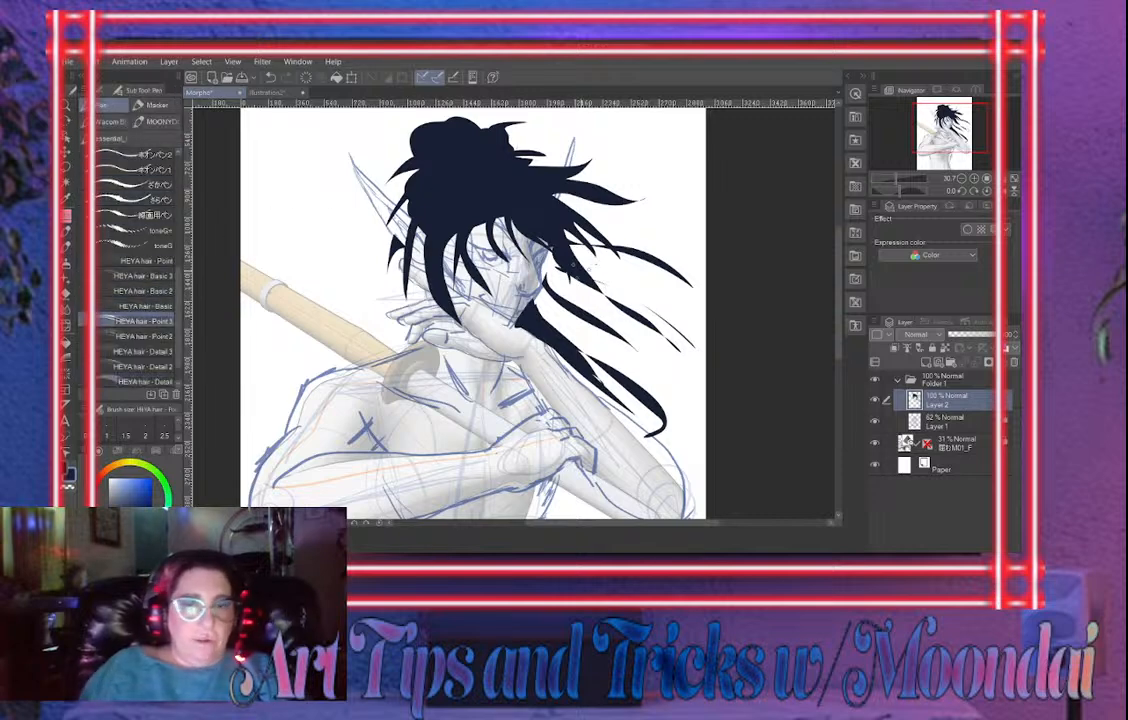
pyautogui.moveTo(500, 205)
pyautogui.mouseDown()
pyautogui.moveTo(546, 272)
pyautogui.moveTo(526, 291)
pyautogui.mouseUp()
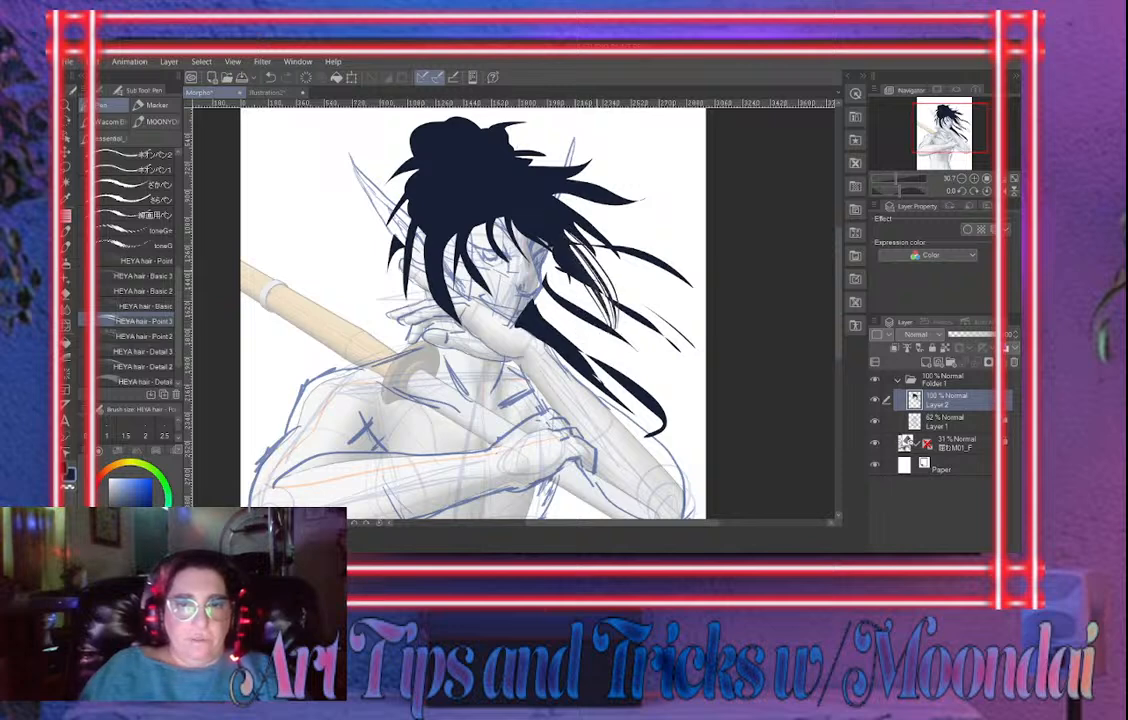
pyautogui.hotkey('ctrl', 'z')
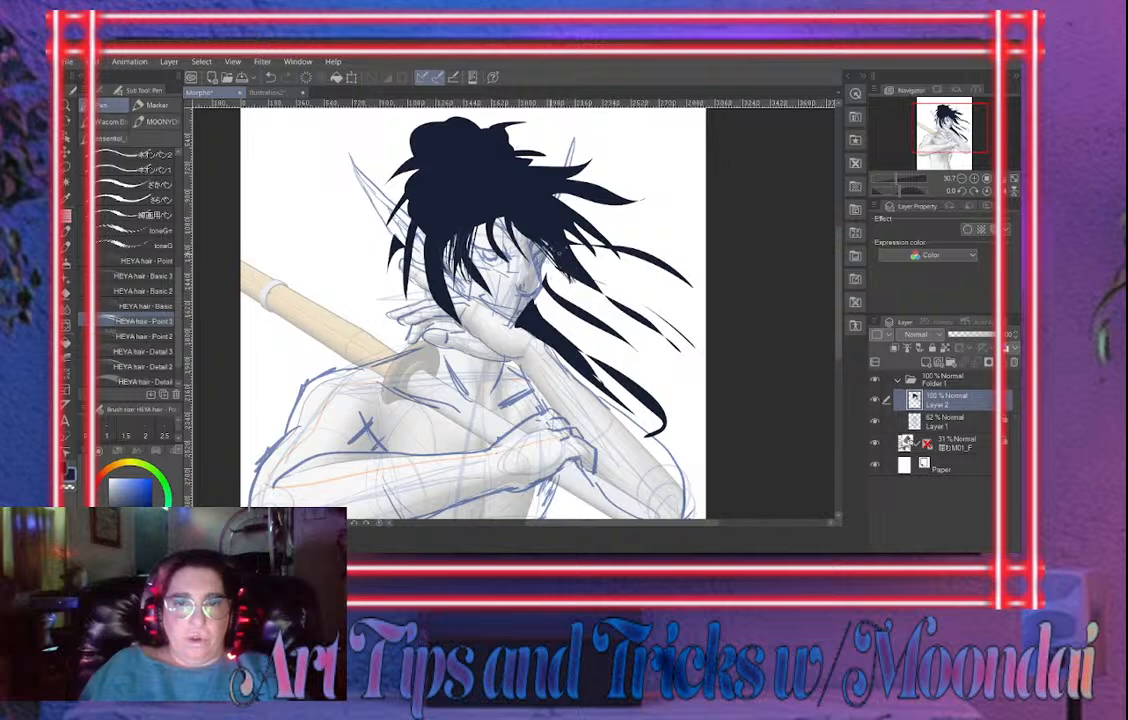
pyautogui.moveTo(558, 249)
pyautogui.mouseDown()
pyautogui.moveTo(568, 292)
pyautogui.moveTo(608, 319)
pyautogui.mouseUp()
pyautogui.moveTo(540, 190); pyautogui.dragTo(627, 214)
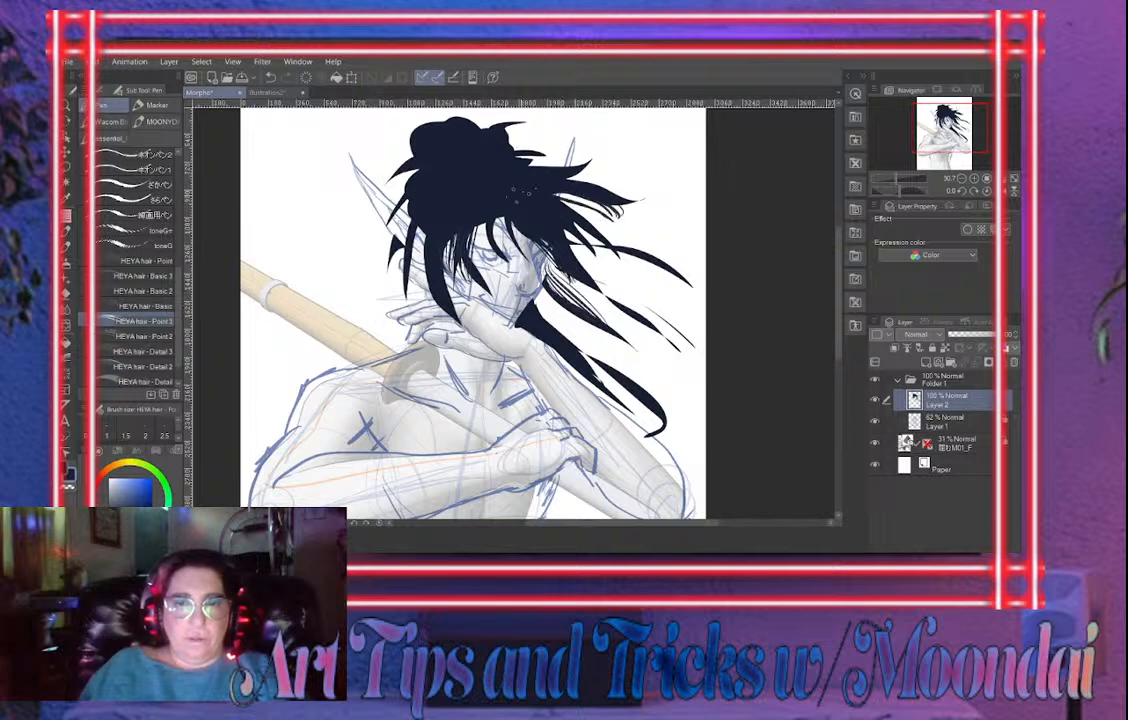
pyautogui.moveTo(514, 151); pyautogui.dragTo(556, 166)
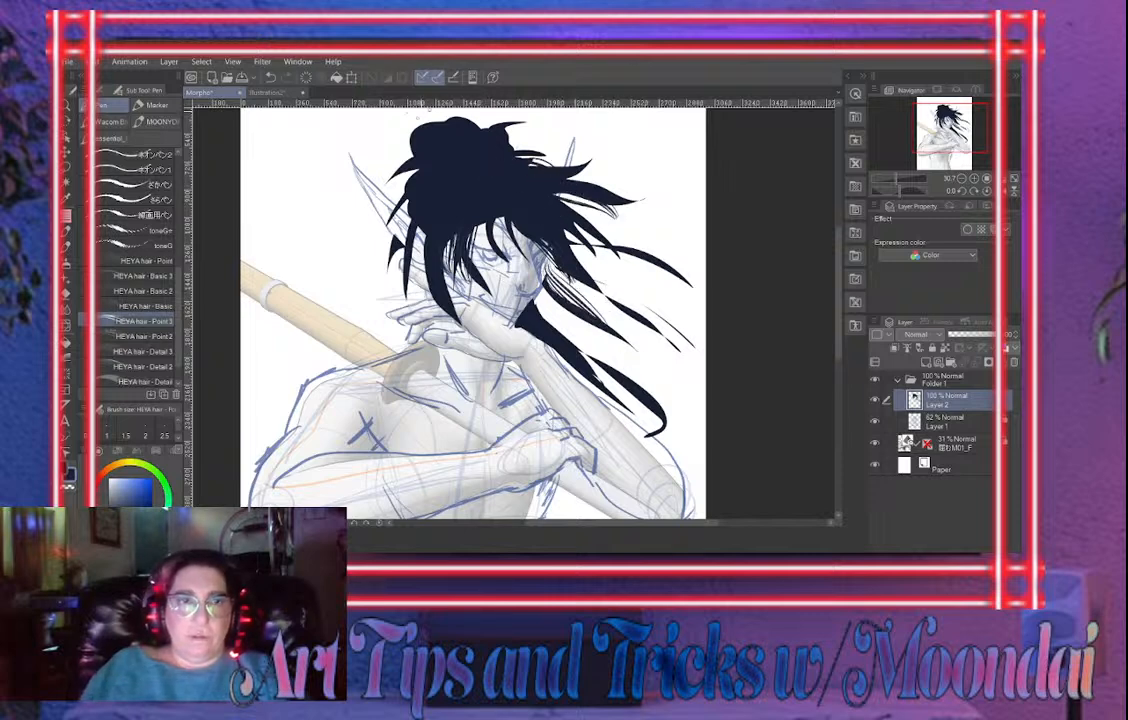
# Try out the HEYA hair Detail 3, Detail, Basic 2 and Point pens near the hair
pyautogui.click(140, 351)
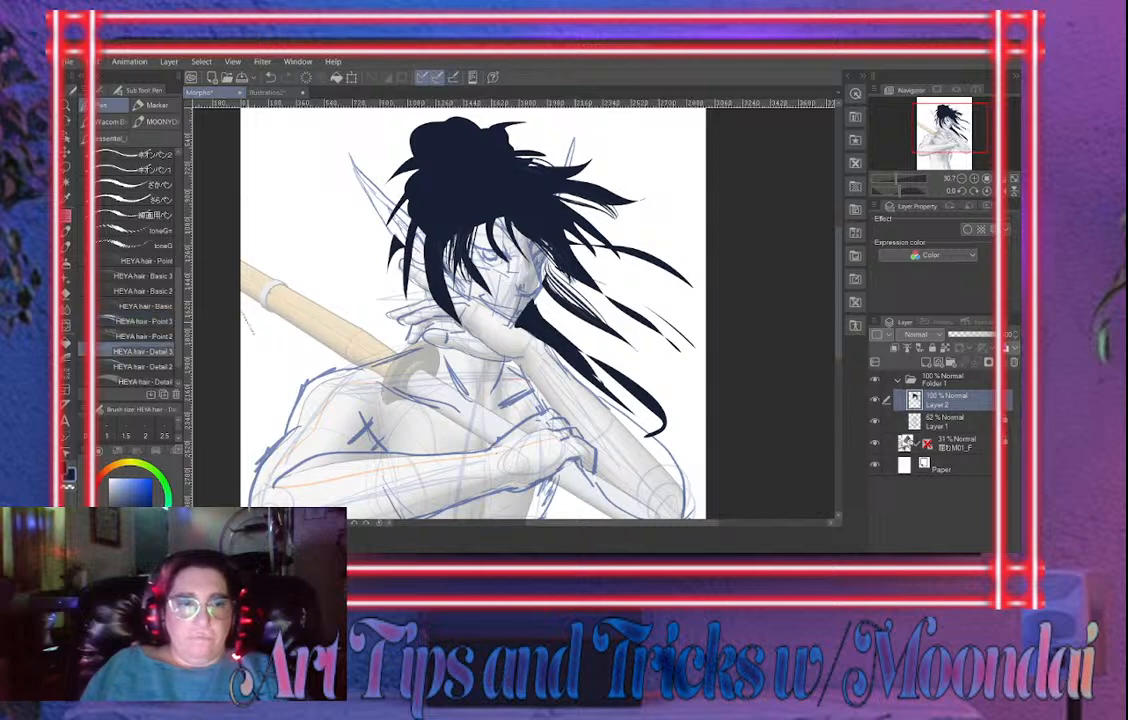
pyautogui.click(140, 381)
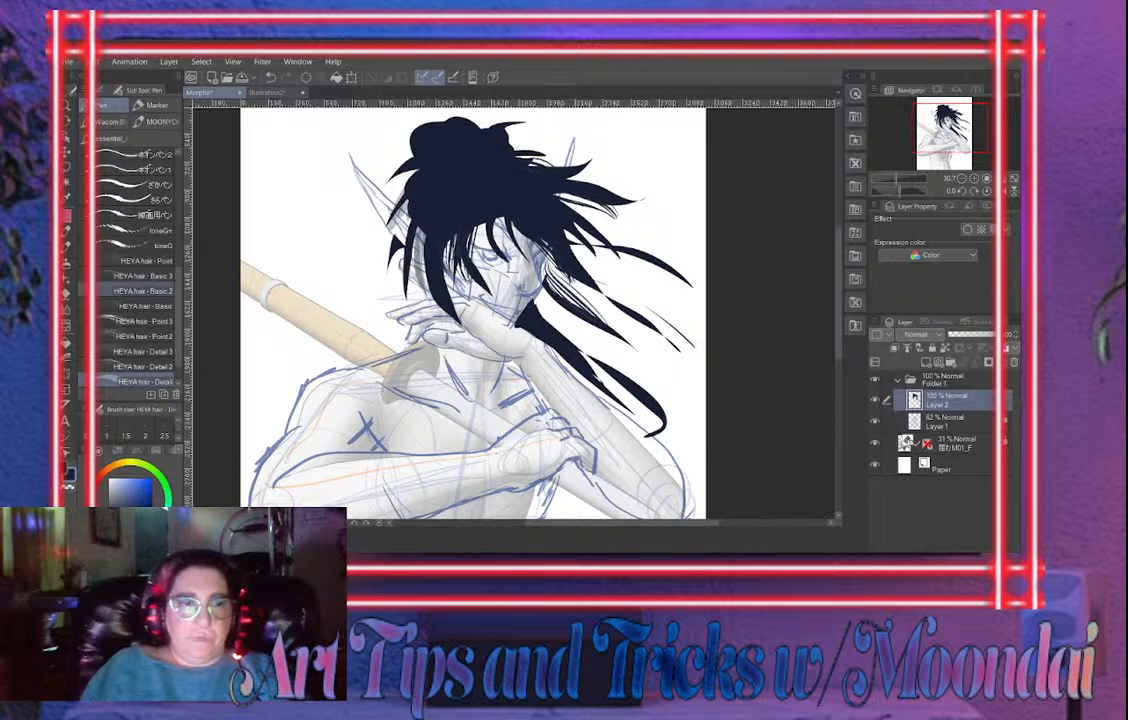
pyautogui.click(140, 291)
pyautogui.click(140, 261)
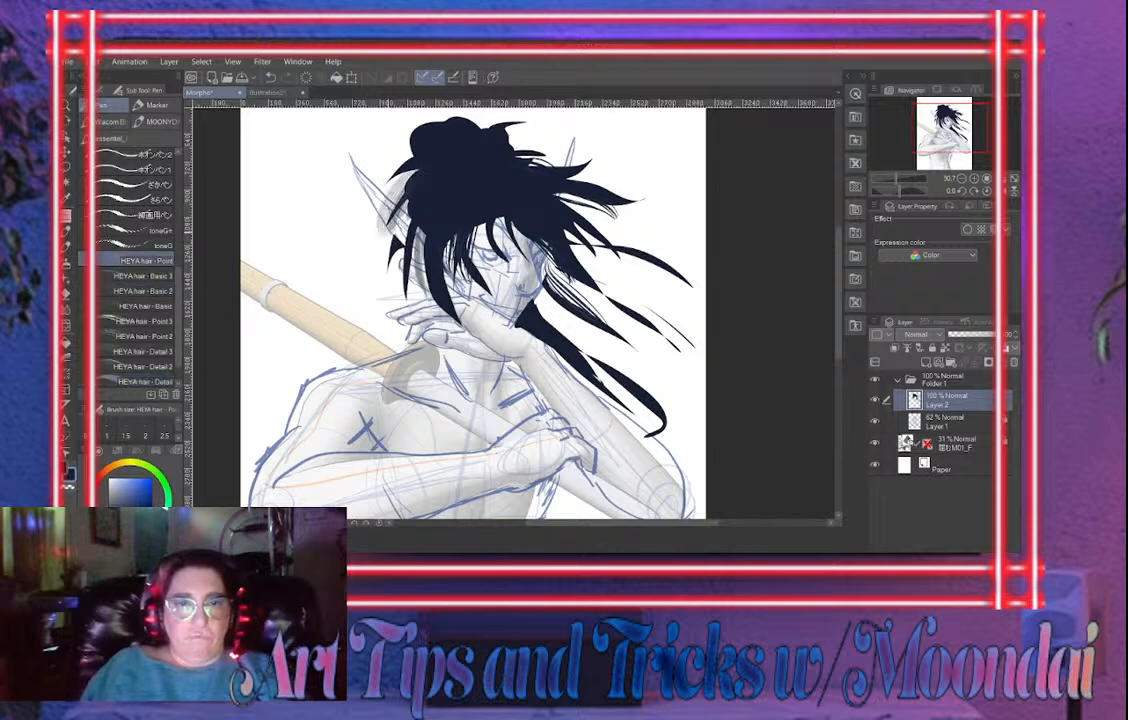
# Draw more loose strands around the fringe, beside the face and out of the bun with HEYA hair - Point 3
pyautogui.click(140, 321)
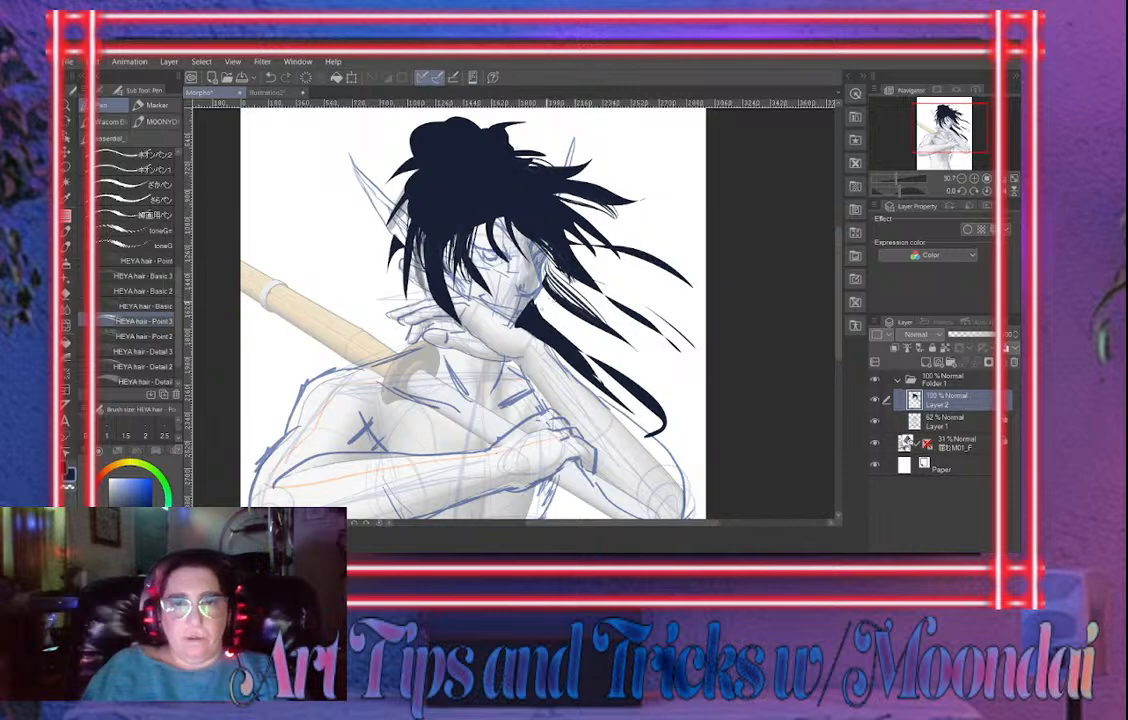
pyautogui.moveTo(560, 219); pyautogui.dragTo(604, 264)
pyautogui.moveTo(438, 193); pyautogui.dragTo(512, 253)
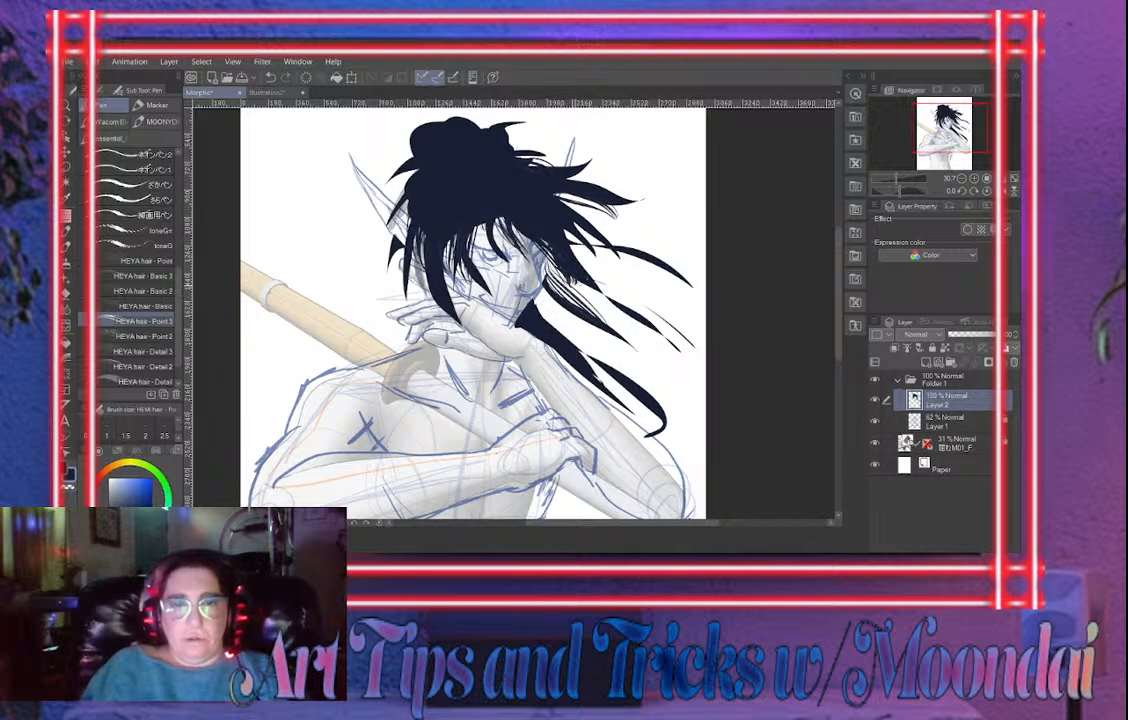
pyautogui.moveTo(496, 190); pyautogui.dragTo(532, 232)
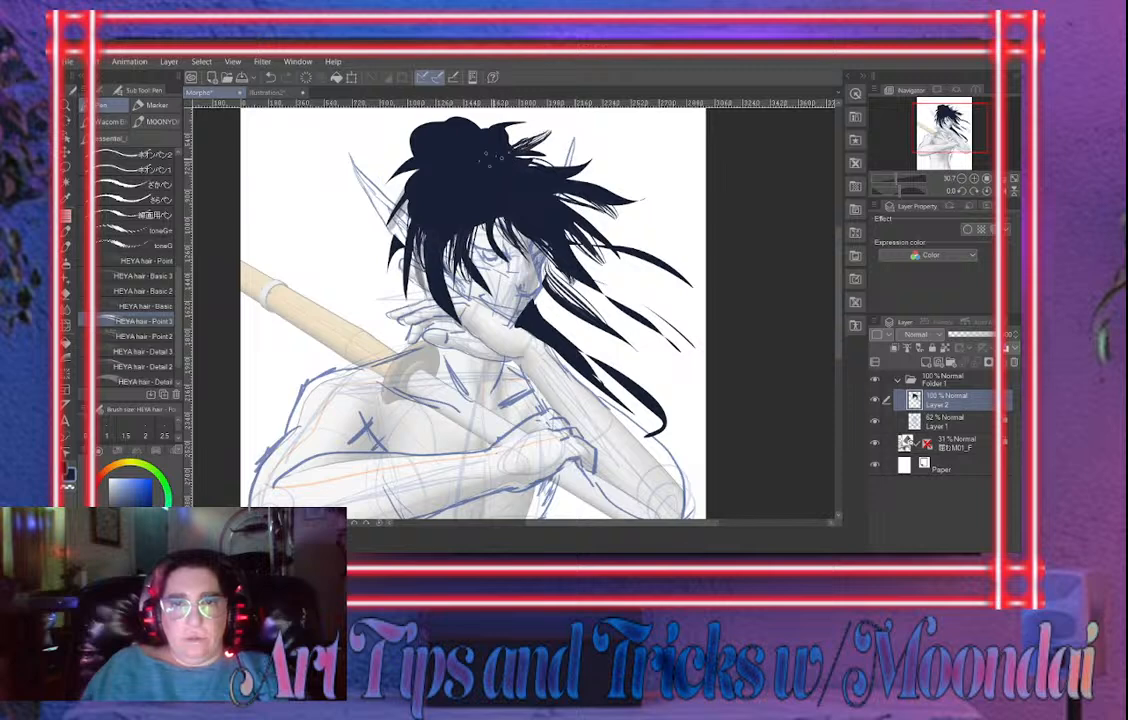
pyautogui.moveTo(488, 156); pyautogui.dragTo(549, 134)
# Draw fine strands along the long locks trailing below the chin, undoing and redrawing strokes to refine their flow
pyautogui.moveTo(531, 285); pyautogui.dragTo(634, 420)
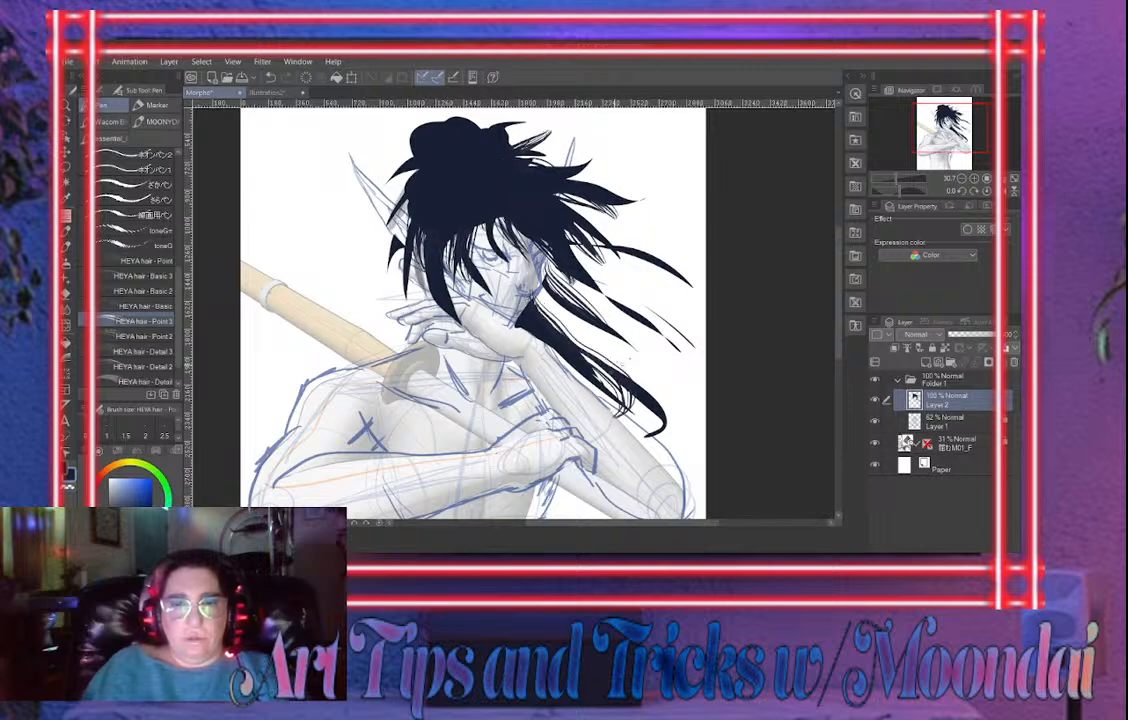
pyautogui.hotkey('ctrl', 'z')
pyautogui.moveTo(539, 299); pyautogui.dragTo(654, 418)
pyautogui.hotkey('ctrl', 'z')
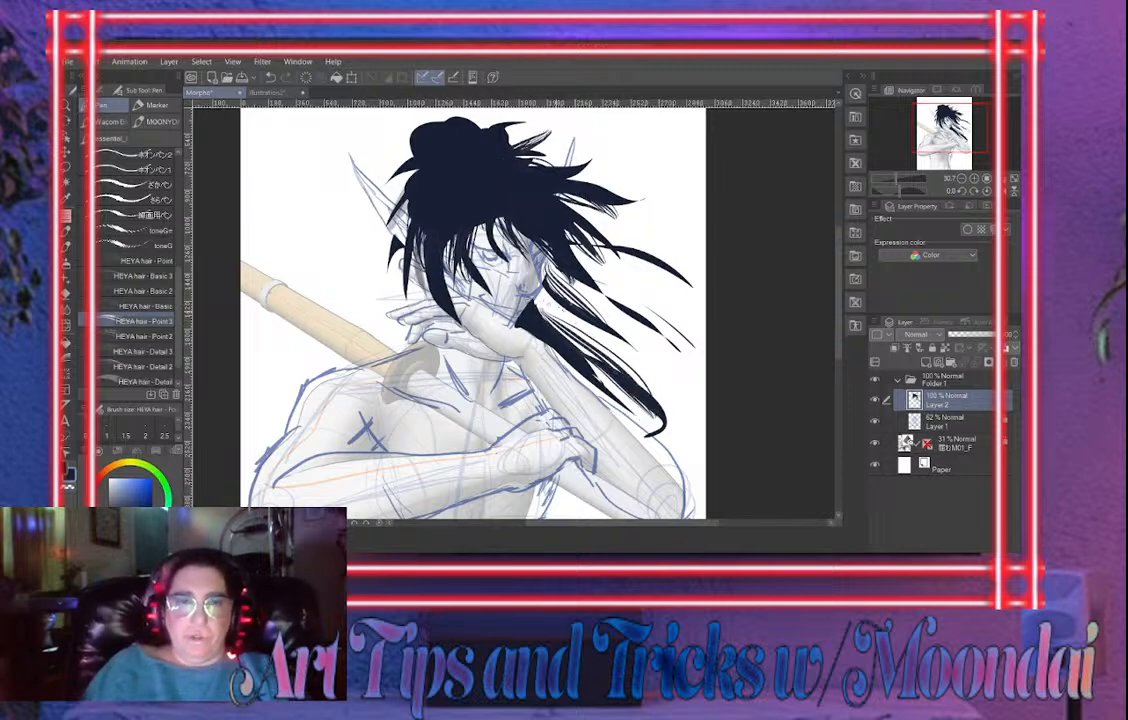
pyautogui.hotkey('ctrl', 'z')
pyautogui.moveTo(535, 299); pyautogui.dragTo(628, 398)
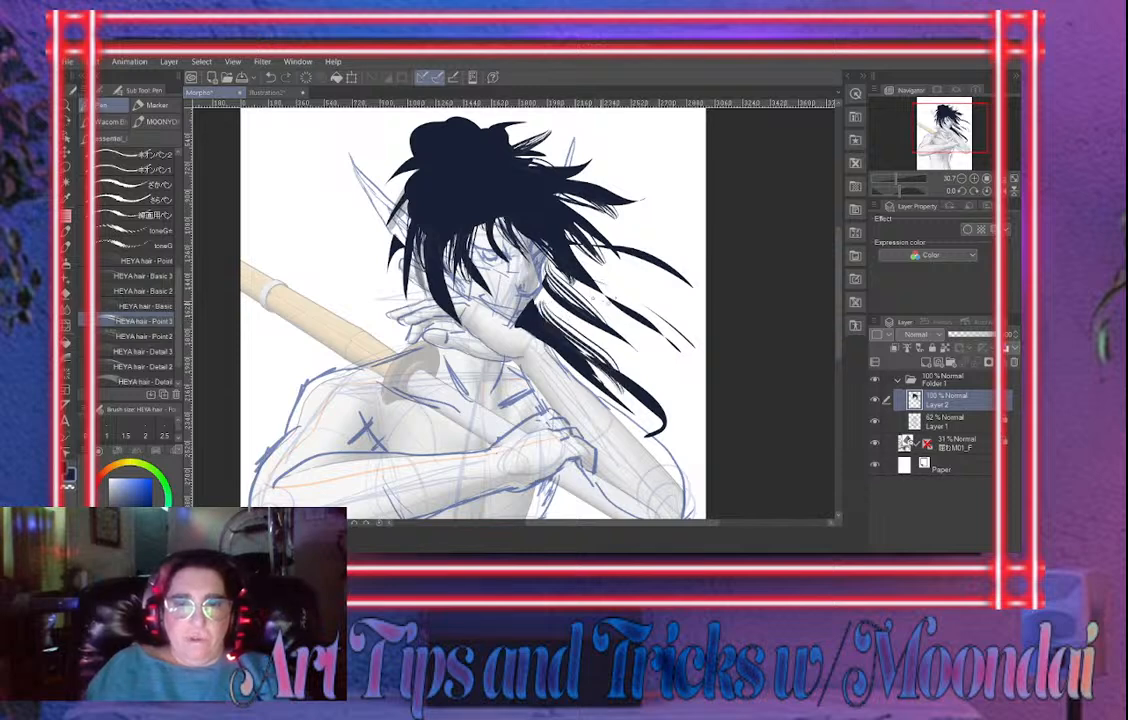
# Undo the last strand and draw more fine strands through the fringe and along the wind-blown locks beside the face
pyautogui.hotkey('ctrl', 'z')
pyautogui.moveTo(540, 294); pyautogui.dragTo(653, 394)
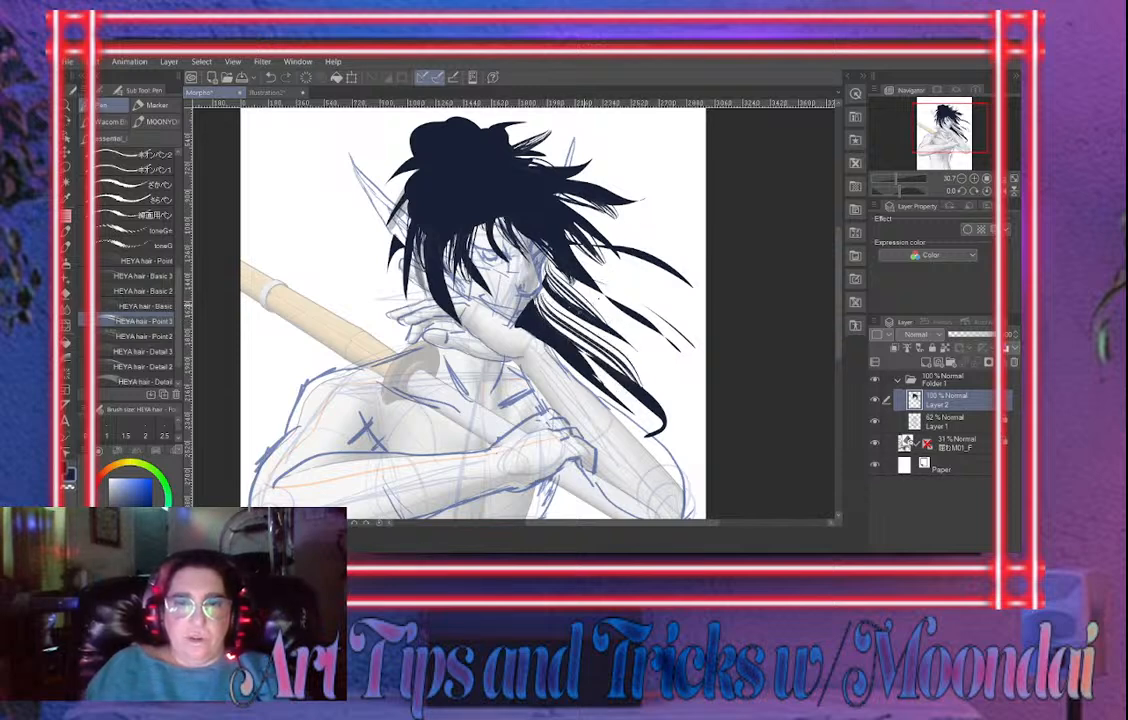
pyautogui.moveTo(422, 228); pyautogui.dragTo(437, 313)
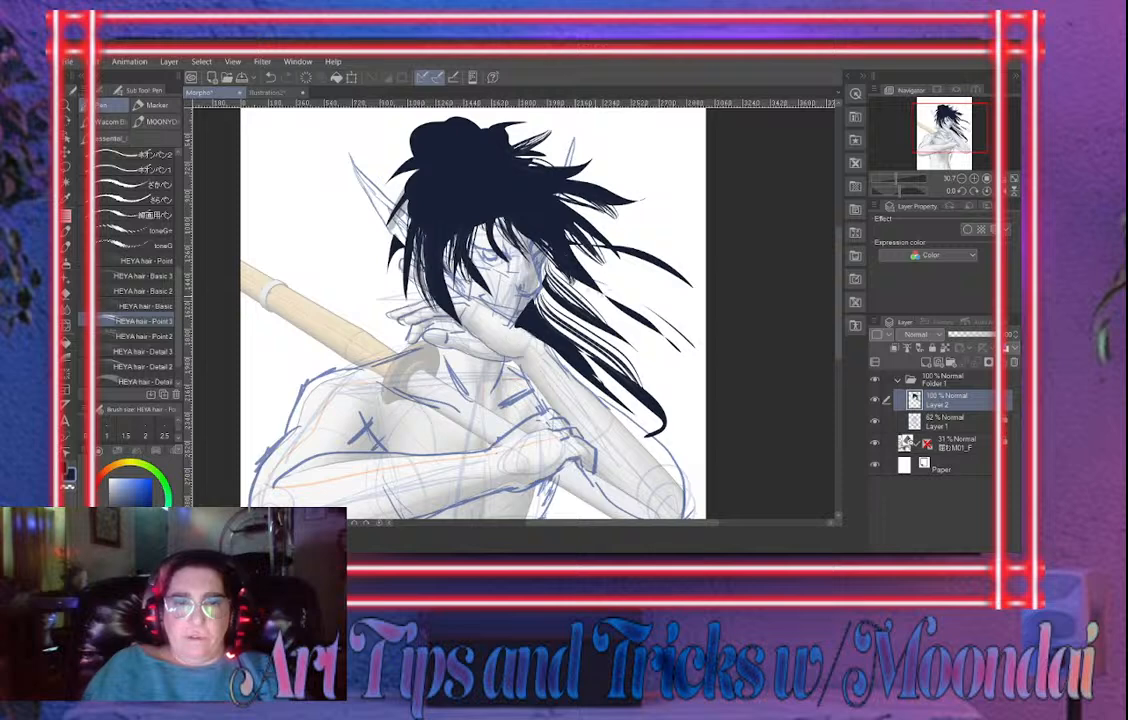
pyautogui.moveTo(573, 254); pyautogui.dragTo(675, 344)
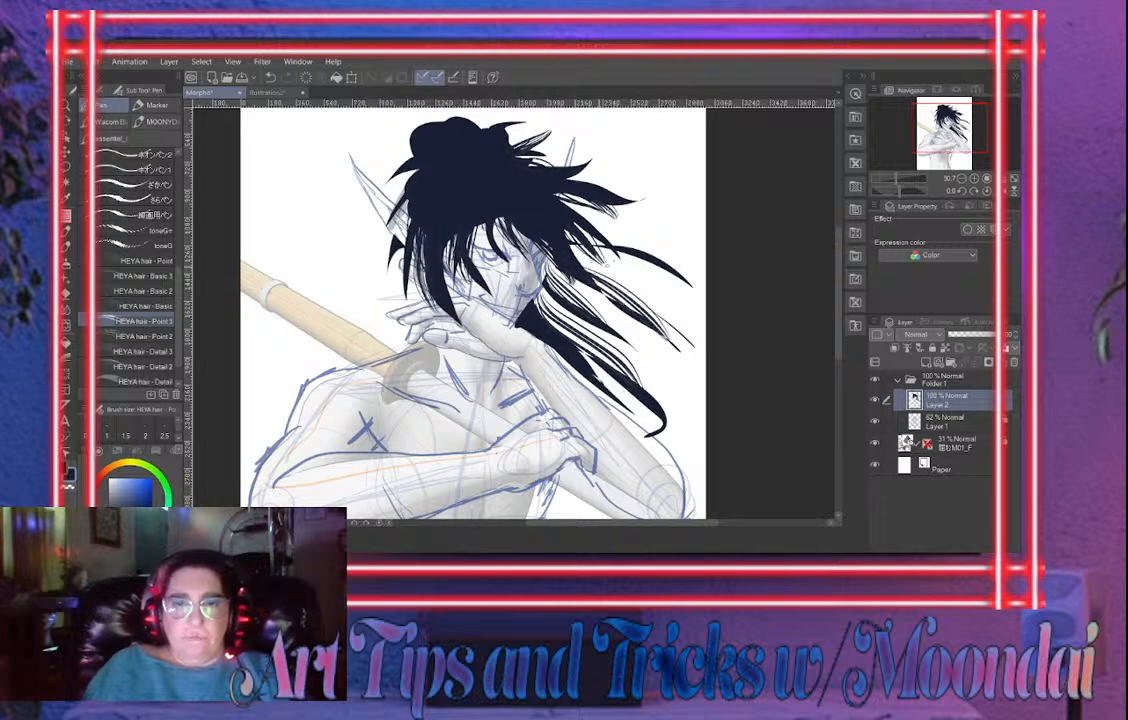
pyautogui.moveTo(565, 232); pyautogui.dragTo(647, 252)
pyautogui.moveTo(580, 194); pyautogui.dragTo(636, 236)
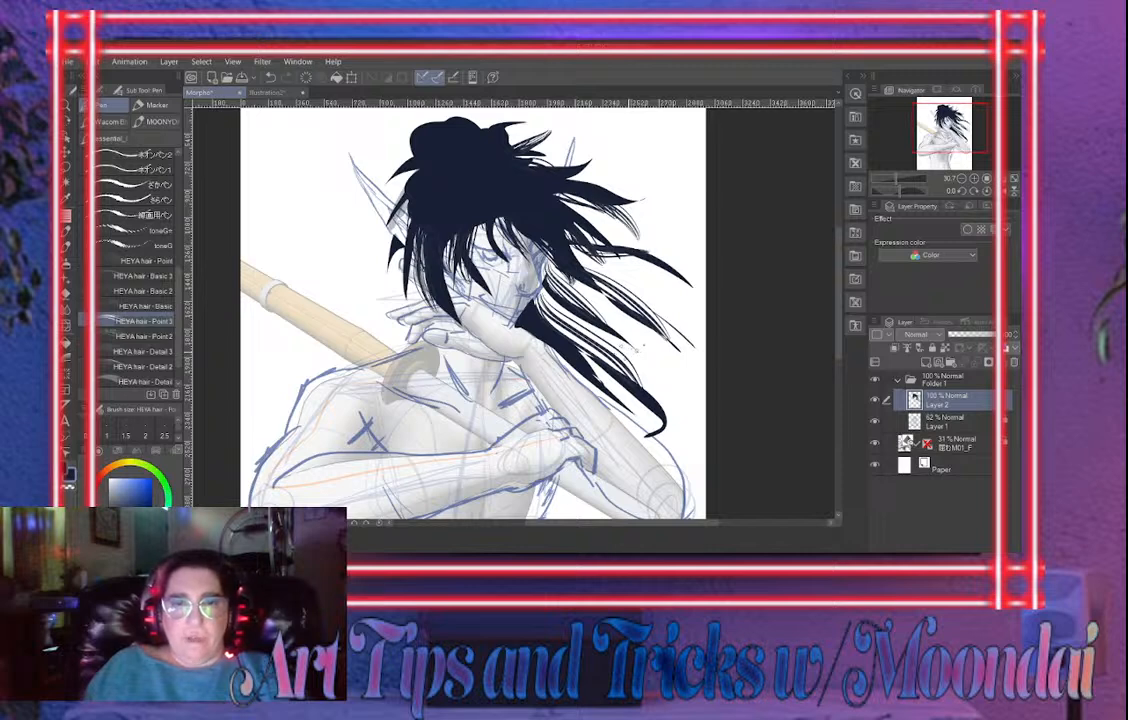
# Draw short loose strands sticking out around both sides of the hair bun
pyautogui.moveTo(428, 158); pyautogui.dragTo(389, 189)
pyautogui.moveTo(492, 154); pyautogui.dragTo(540, 134)
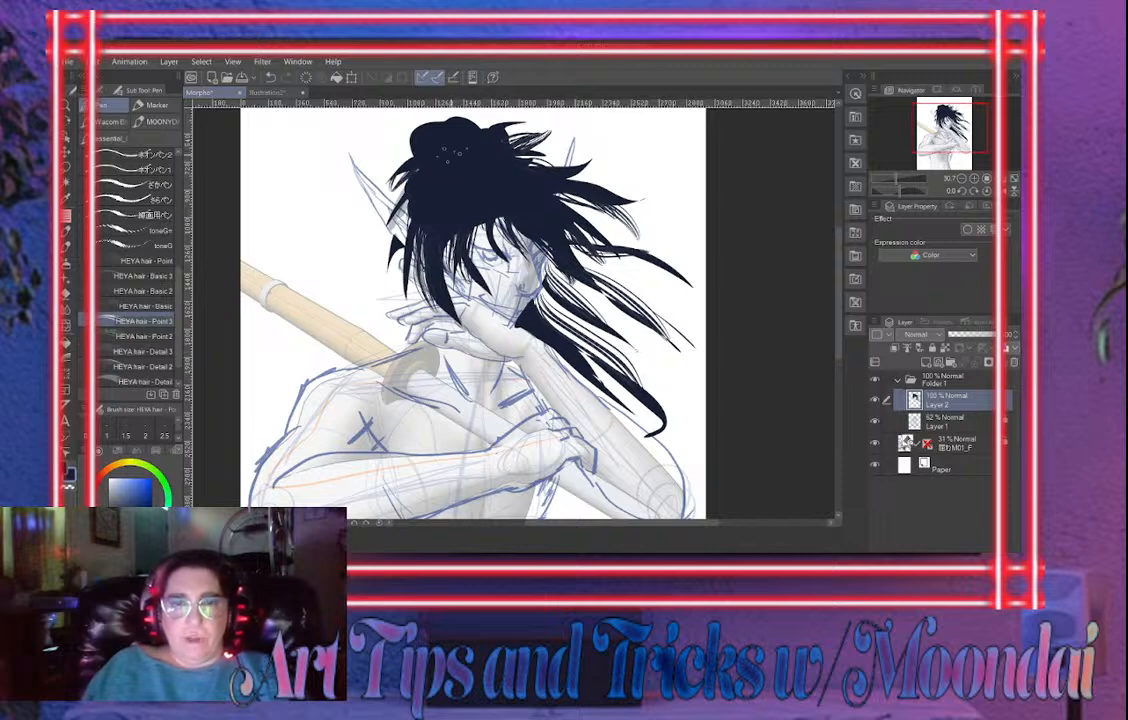
pyautogui.moveTo(428, 154); pyautogui.dragTo(388, 150)
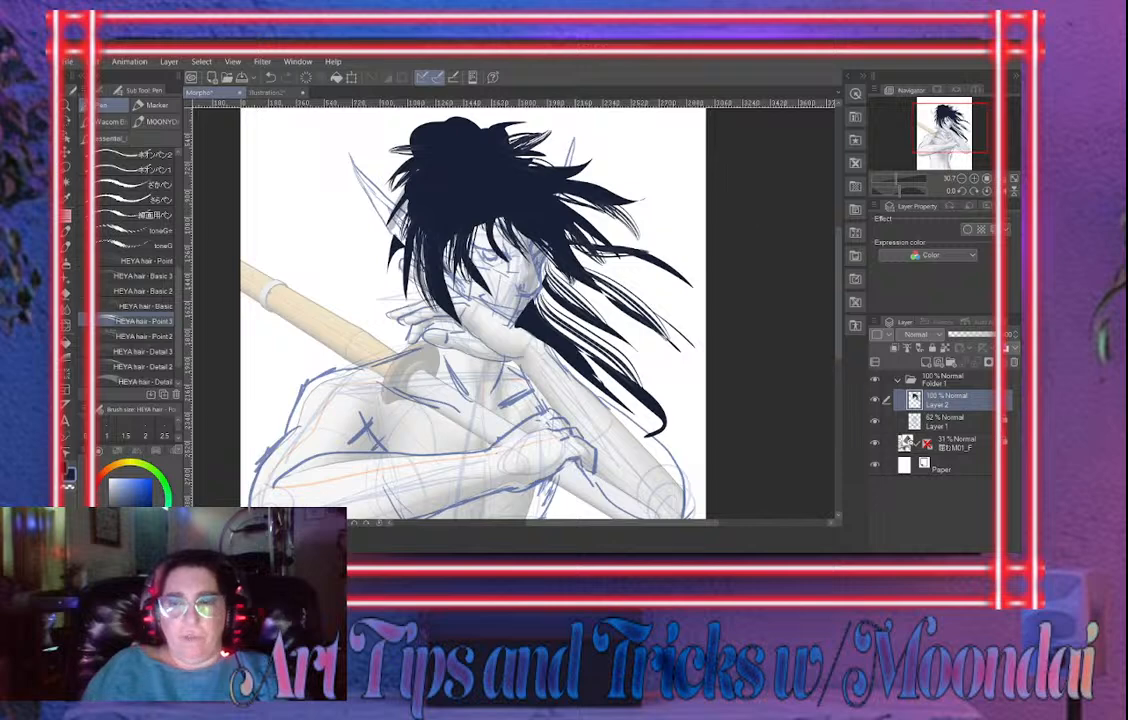
# Add a new layer between the hair layer and the sketch on Layer 1, and pick a dark brown drawing colour
pyautogui.click(875, 400)
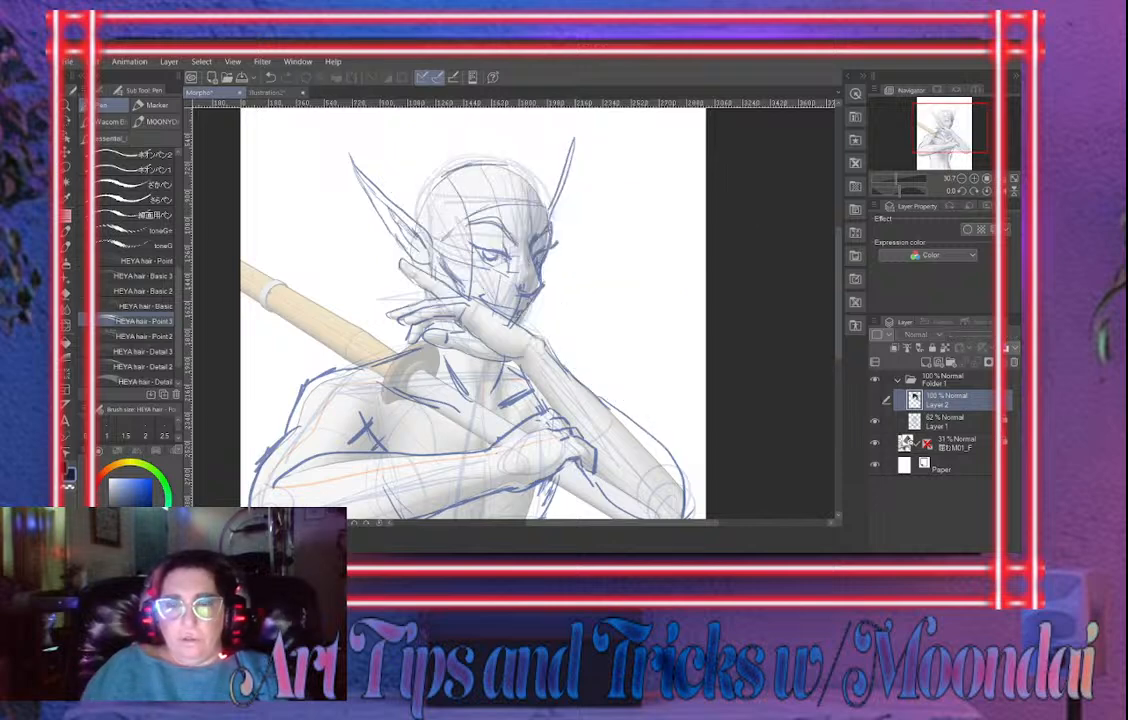
pyautogui.click(945, 422)
pyautogui.click(875, 400)
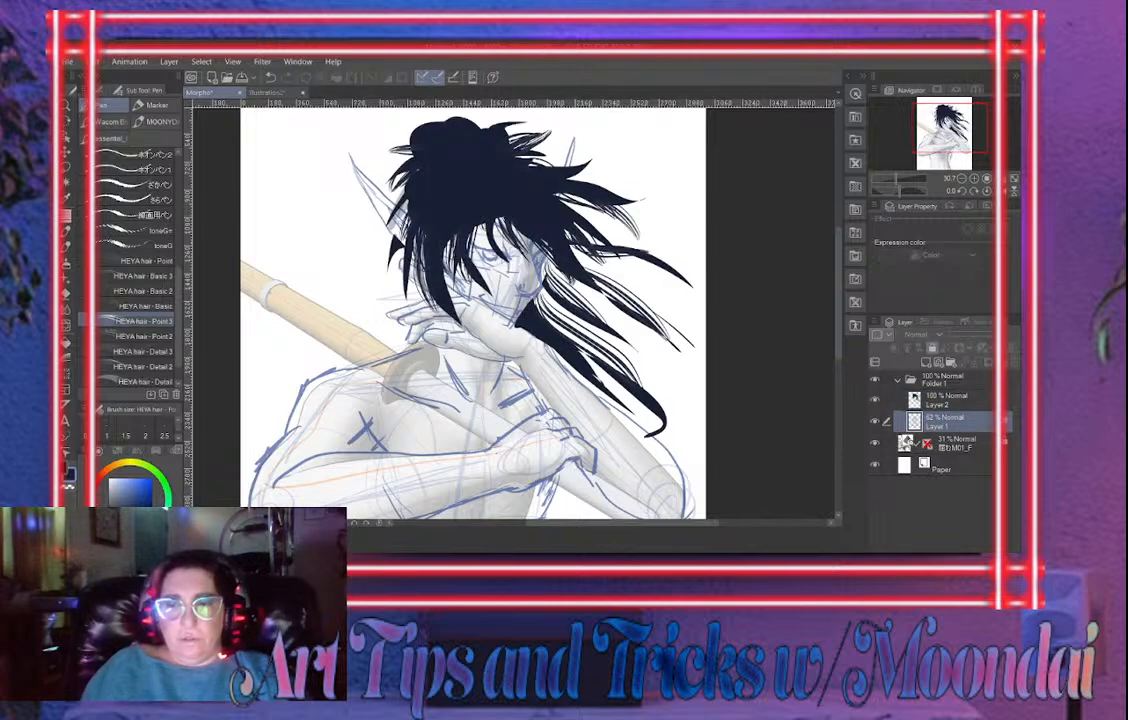
pyautogui.click(926, 362)
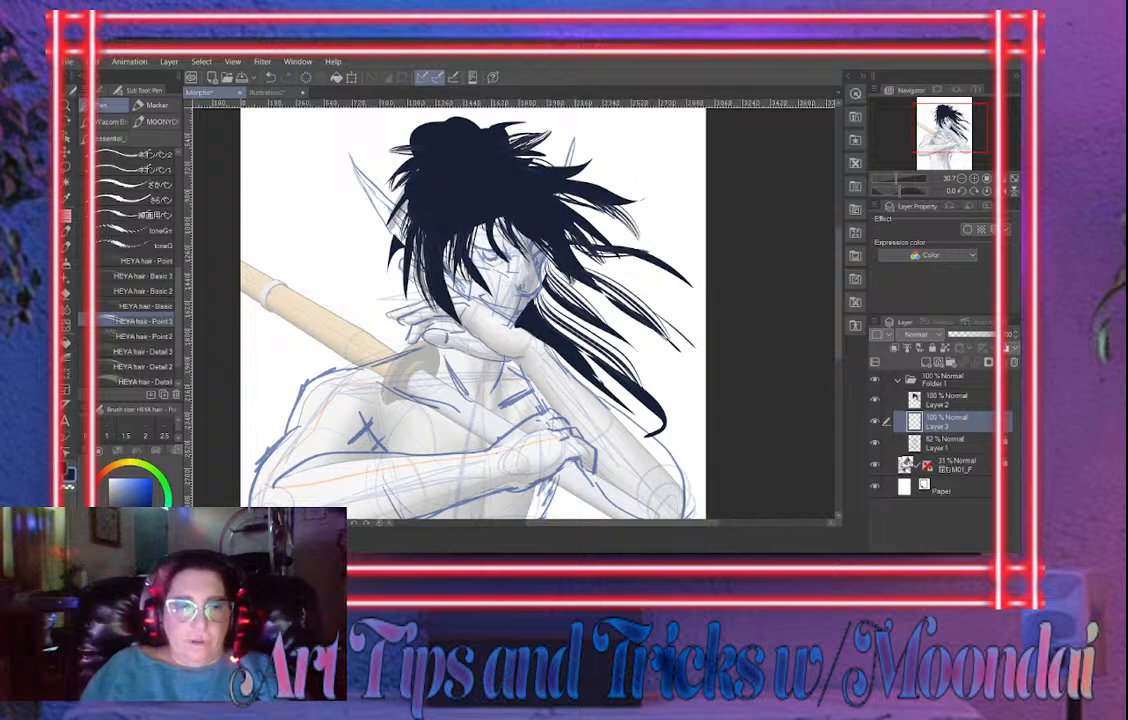
pyautogui.click(106, 470)
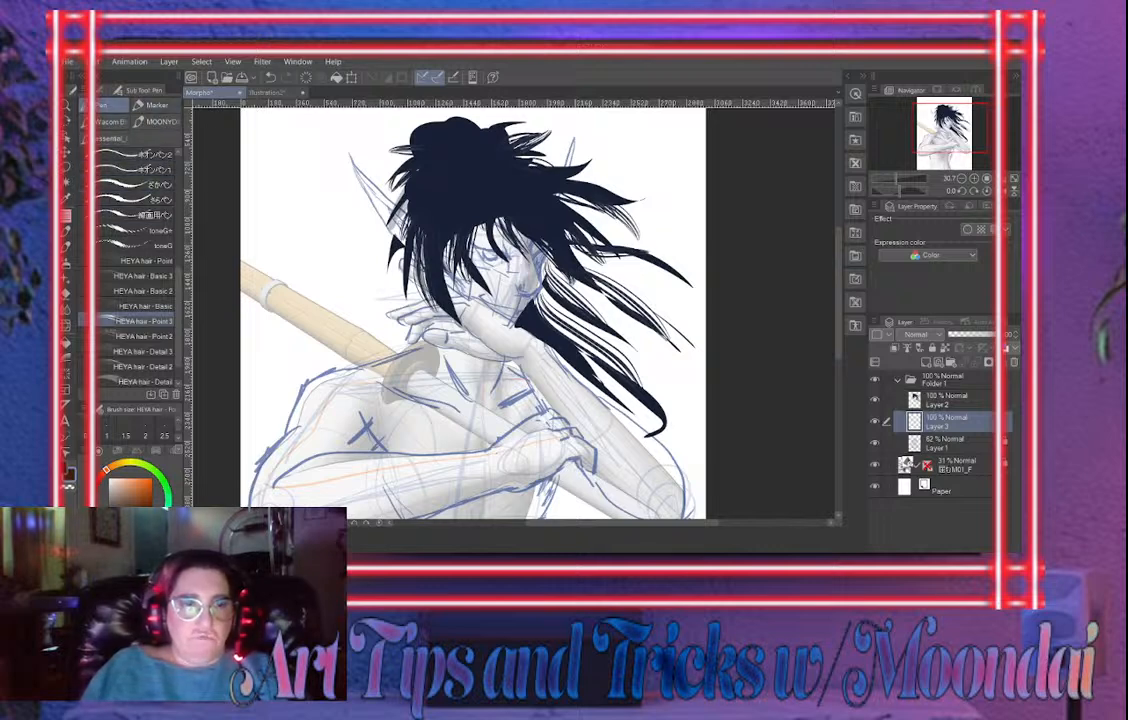
# Try out the Turnip pen and the Calligraphy pen with test strokes beside the head, undoing each stroke
pyautogui.scroll(2, 135, 270)
pyautogui.moveTo(178, 292); pyautogui.dragTo(178, 190)
pyautogui.click(140, 202)
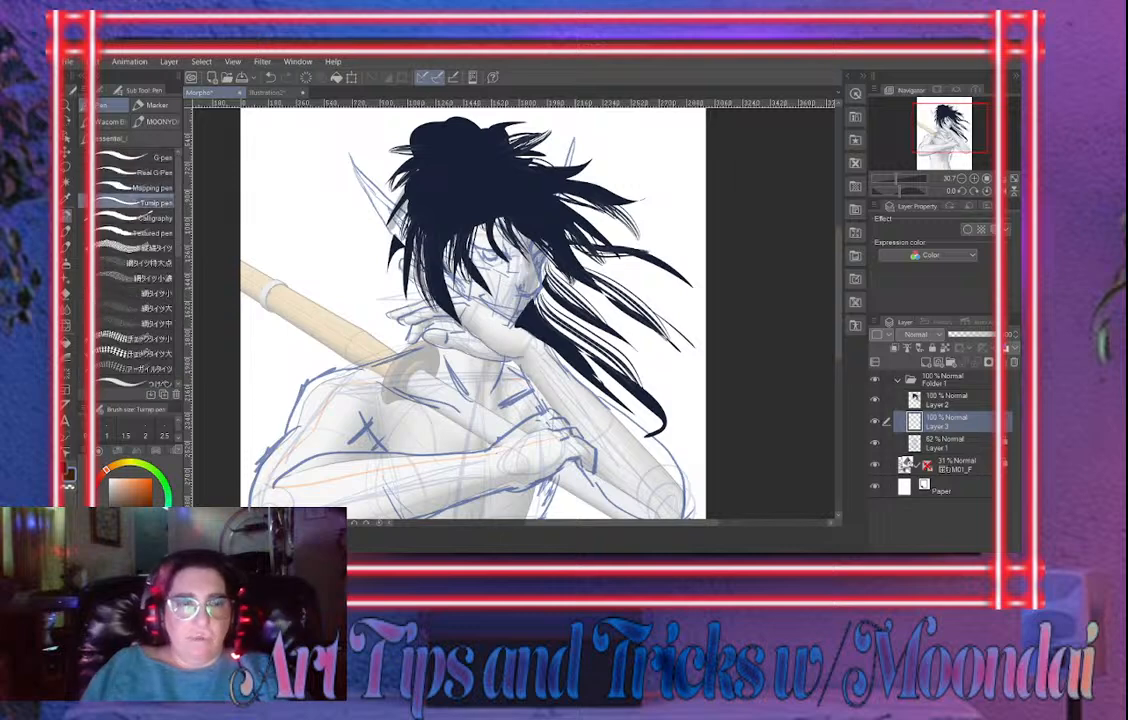
pyautogui.moveTo(350, 226); pyautogui.dragTo(358, 272)
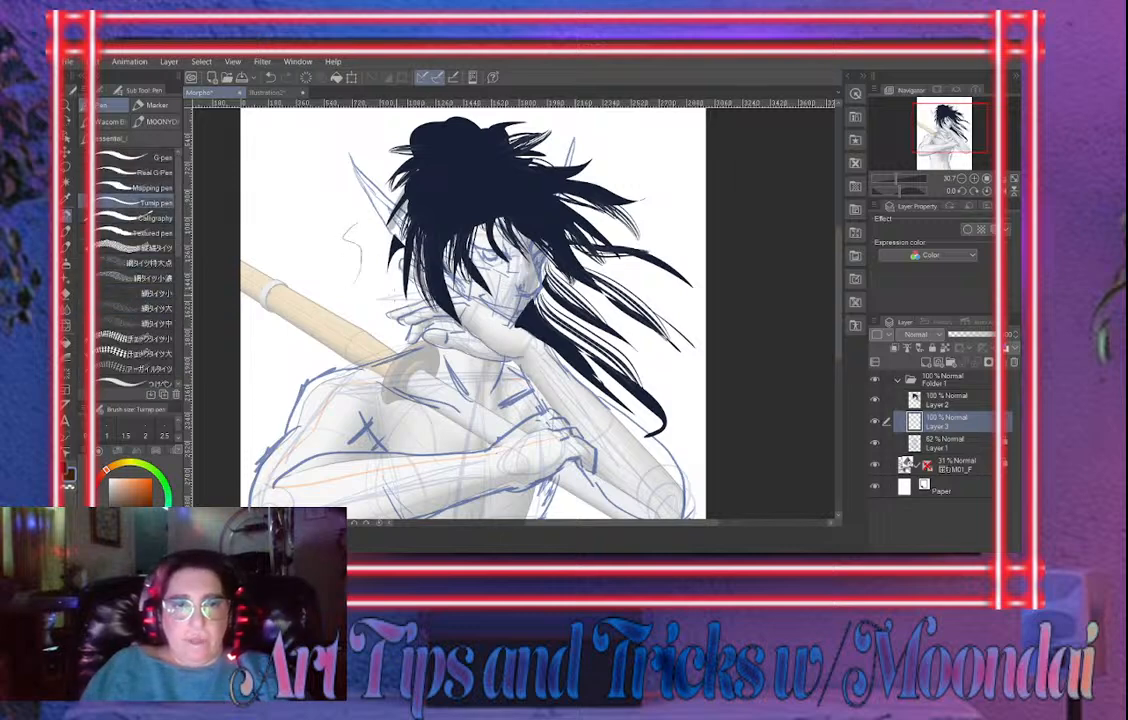
pyautogui.hotkey('ctrl', 'z')
pyautogui.click(140, 218)
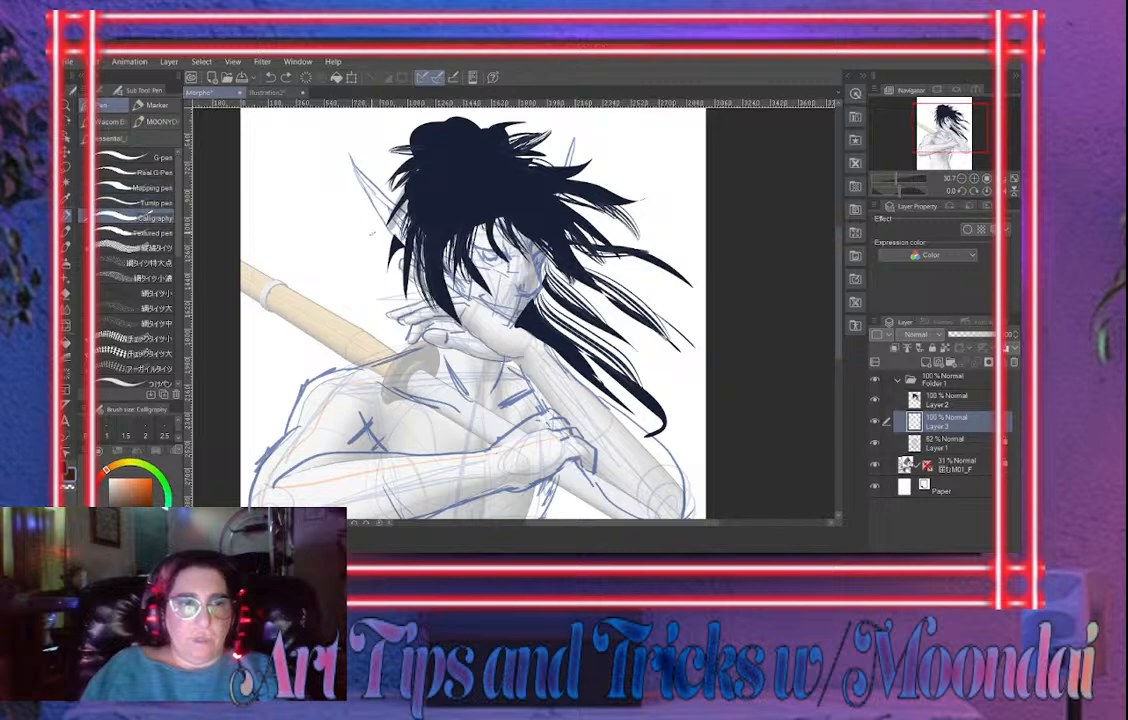
pyautogui.moveTo(360, 199)
pyautogui.mouseDown()
pyautogui.moveTo(380, 268)
pyautogui.moveTo(358, 275)
pyautogui.mouseUp()
pyautogui.hotkey('ctrl', 'z')
# Try out the Mapping pen, Real G-Pen and G-pen with test strokes beside the head, undoing each stroke
pyautogui.click(140, 188)
pyautogui.moveTo(297, 183); pyautogui.dragTo(353, 252)
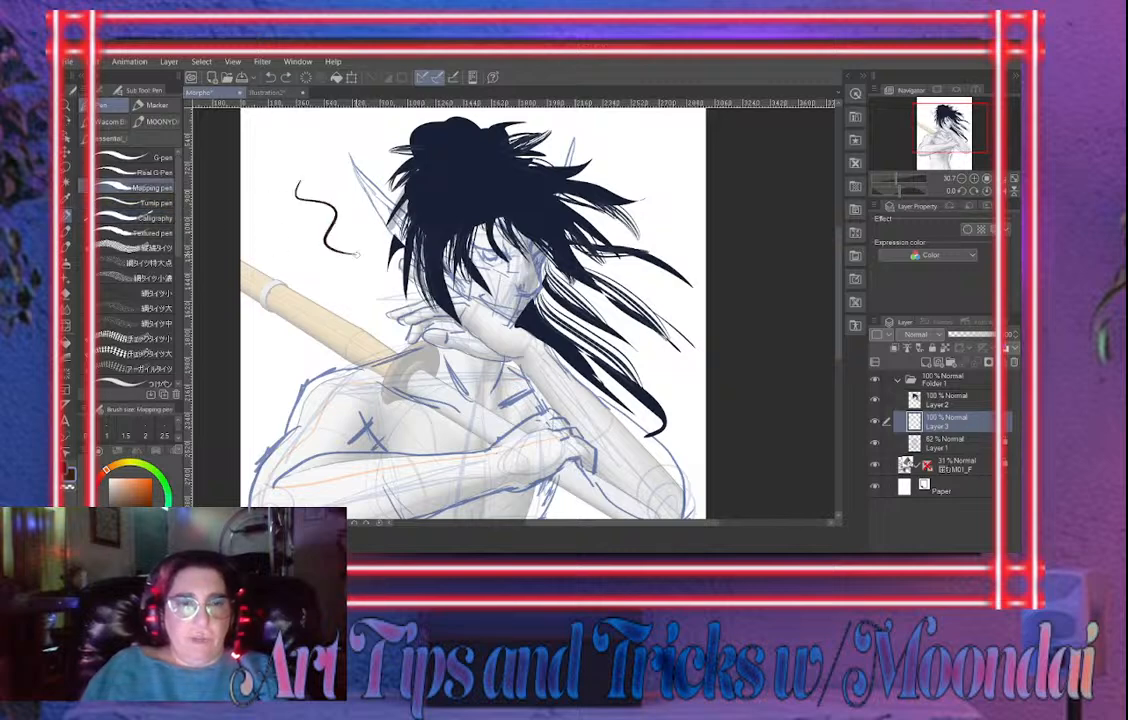
pyautogui.hotkey('ctrl', 'z')
pyautogui.click(140, 172)
pyautogui.moveTo(285, 152); pyautogui.dragTo(312, 230)
pyautogui.hotkey('ctrl', 'z')
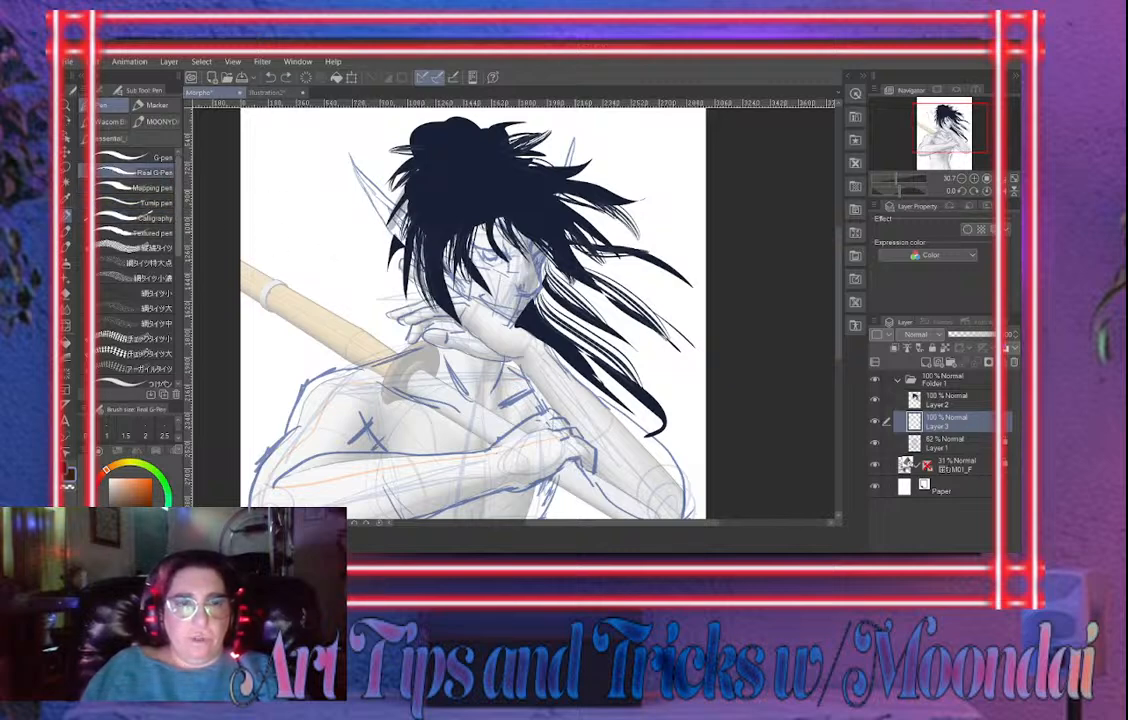
pyautogui.click(140, 157)
pyautogui.moveTo(300, 165); pyautogui.dragTo(320, 243)
pyautogui.hotkey('ctrl', 'z')
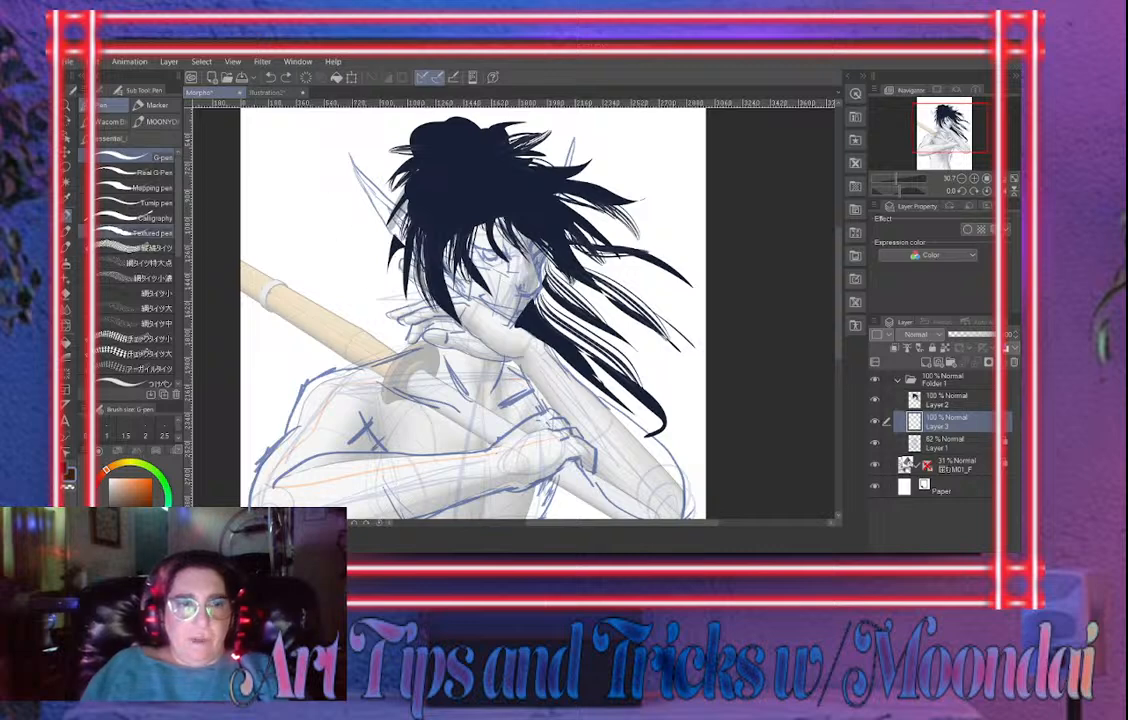
# Select the つけペン pen, test it with a curved stroke that is undone, and show its tool properties
pyautogui.click(140, 382)
pyautogui.moveTo(285, 178)
pyautogui.mouseDown()
pyautogui.moveTo(332, 248)
pyautogui.moveTo(305, 292)
pyautogui.mouseUp()
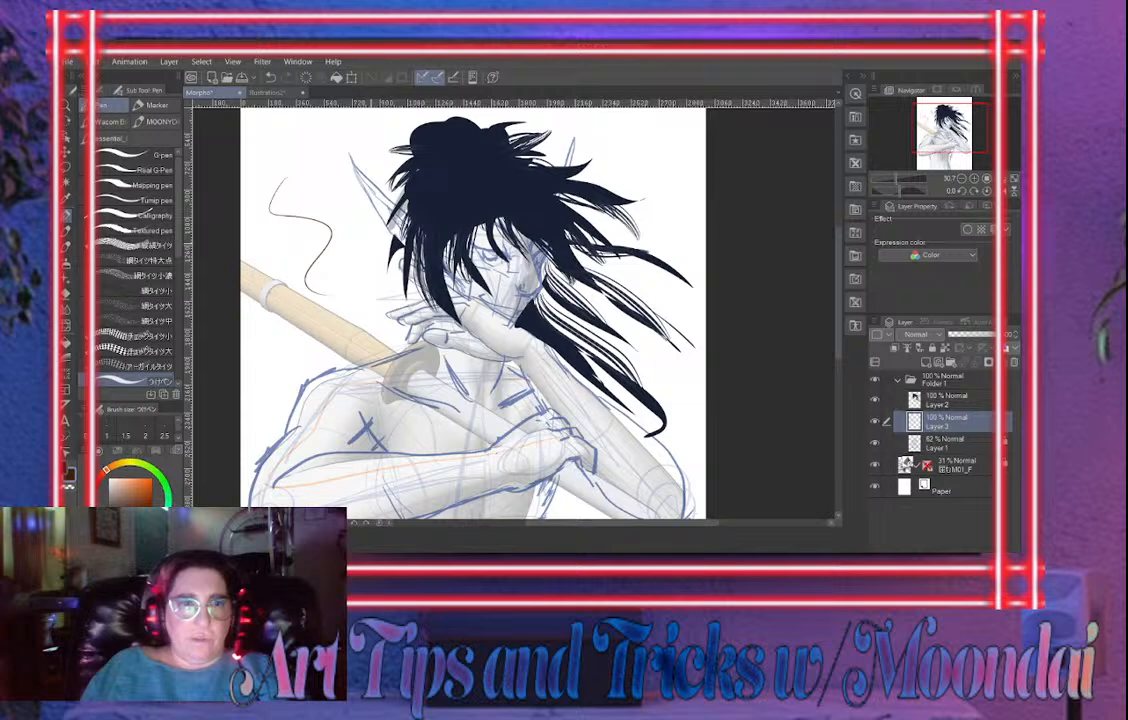
pyautogui.hotkey('ctrl', 'z')
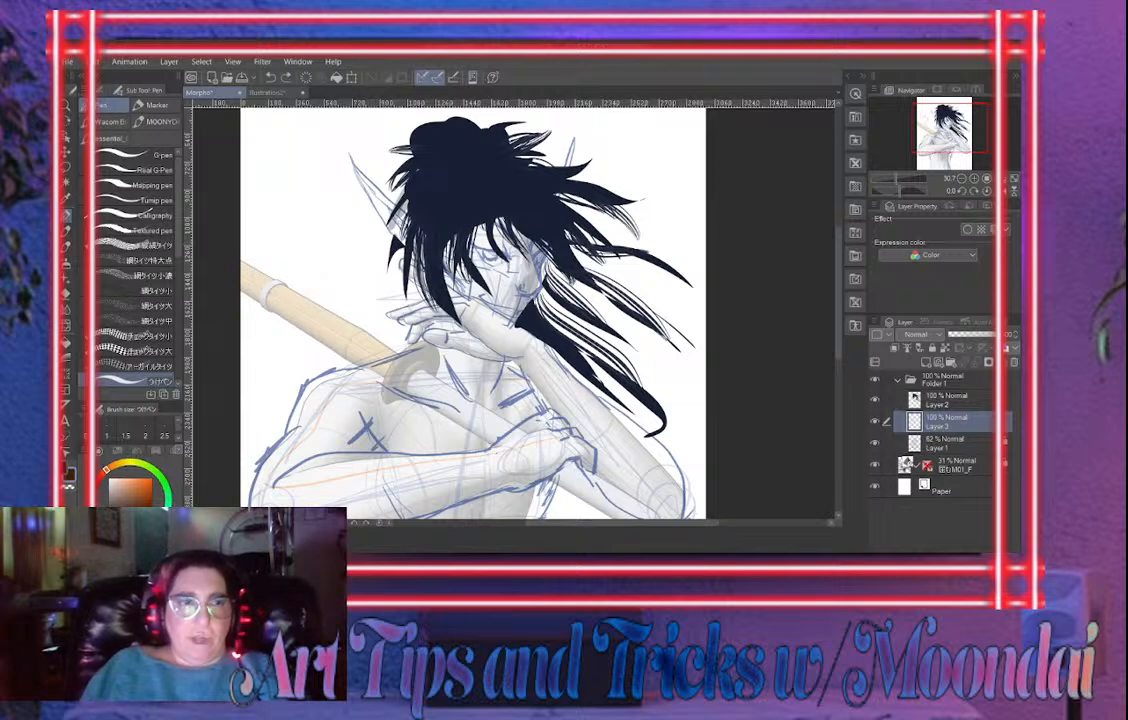
pyautogui.click(100, 90)
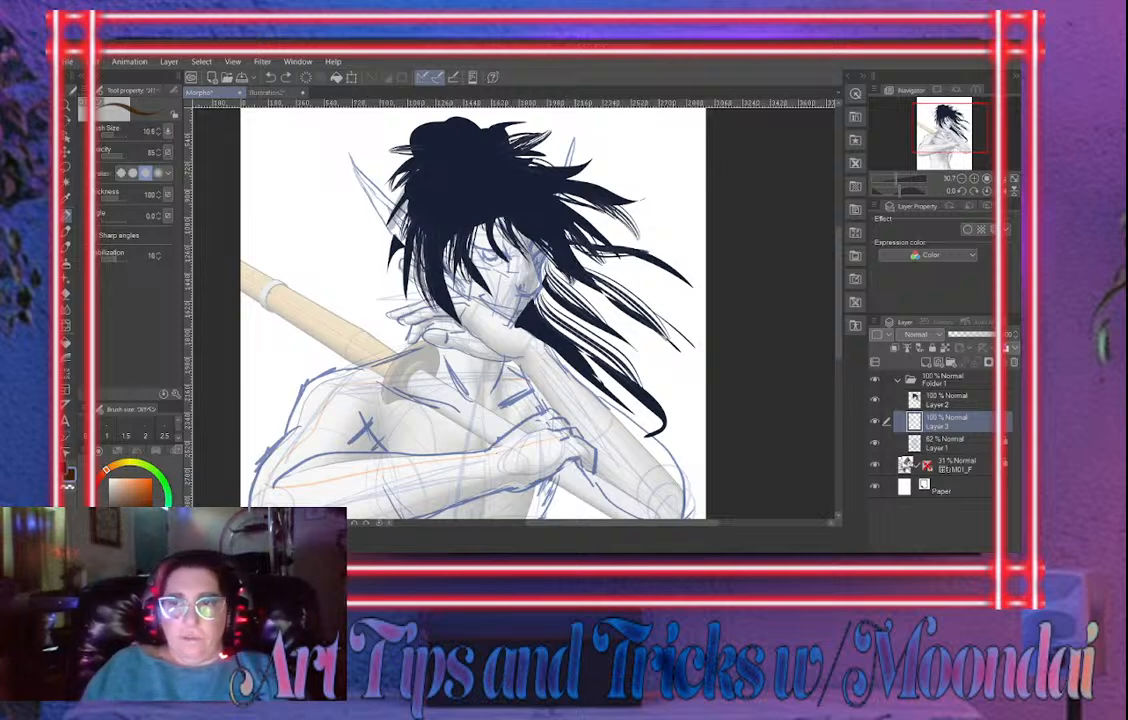
# Hide the hair on Layer 2 to expose the sketched face and increase the pen's brush size to 17
pyautogui.scroll(10, 514, 313)
pyautogui.scroll(-3, 514, 313)
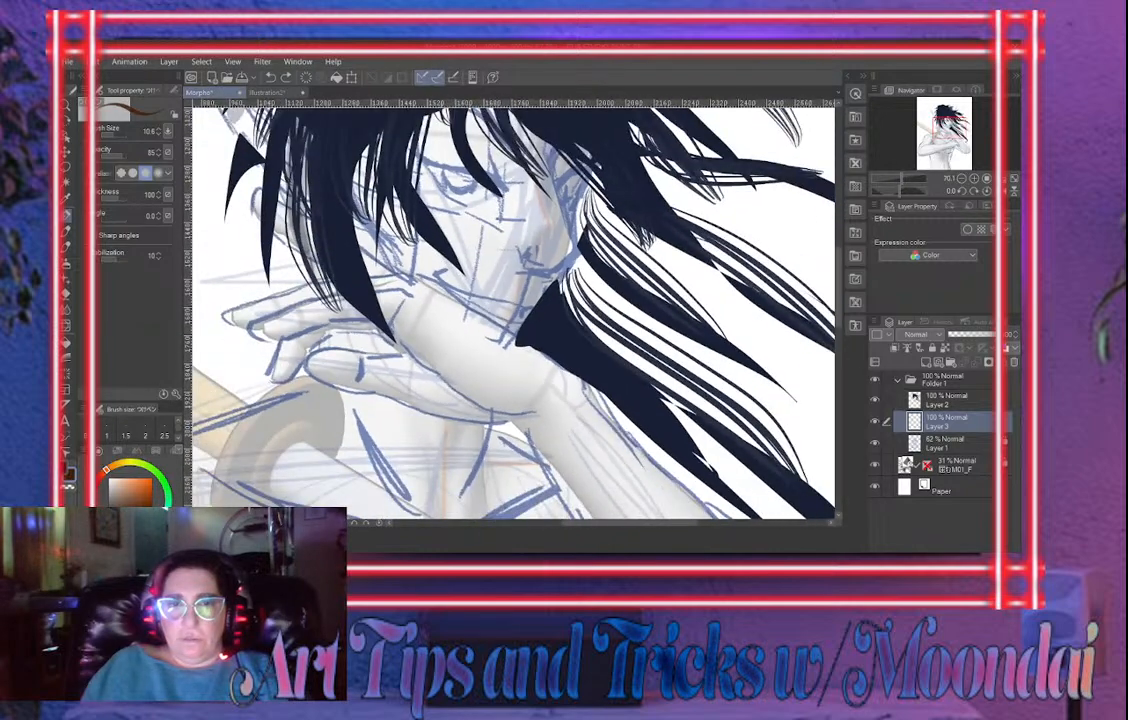
pyautogui.scroll(-2, 514, 313)
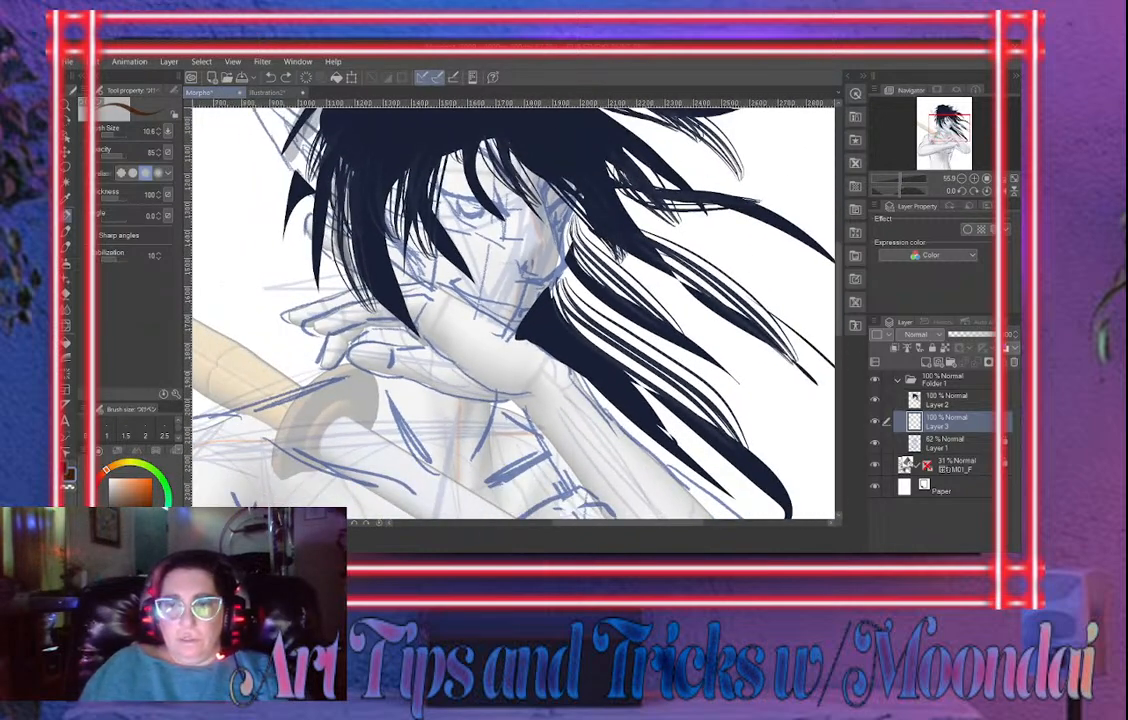
pyautogui.click(875, 399)
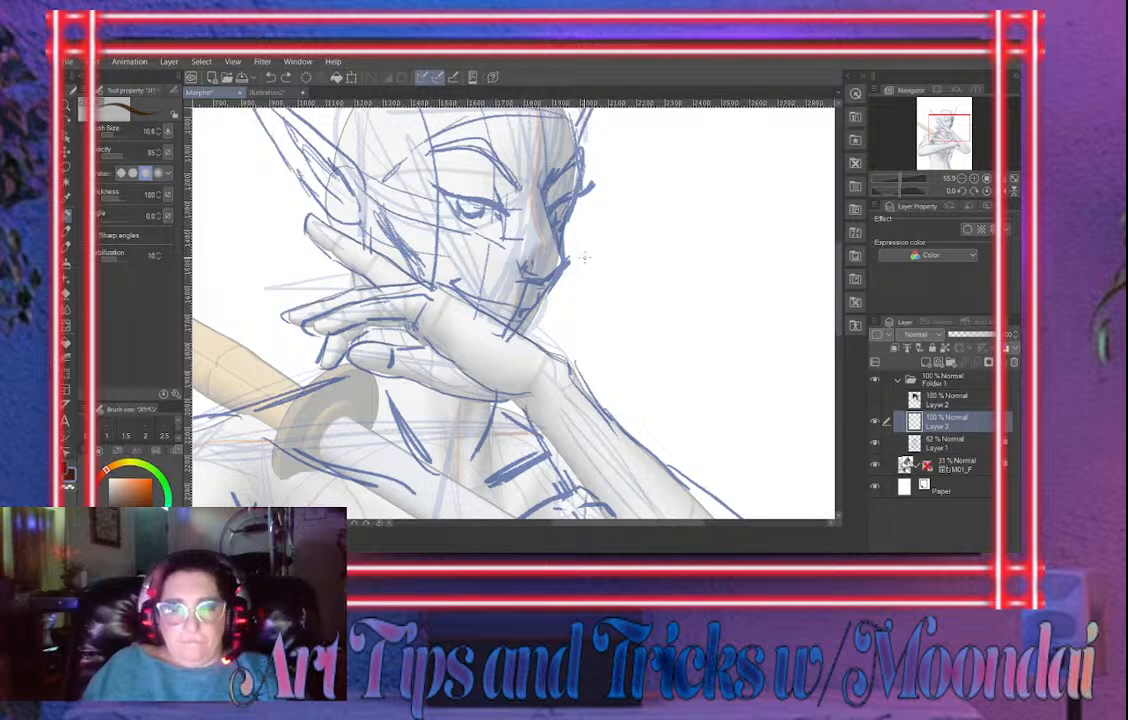
pyautogui.press(']')
pyautogui.press(']')
pyautogui.press(']')
# Ink the bridge of the nose down to its tip over the sketch, undoing and redrawing the line to refine it
pyautogui.moveTo(549, 170); pyautogui.dragTo(565, 262)
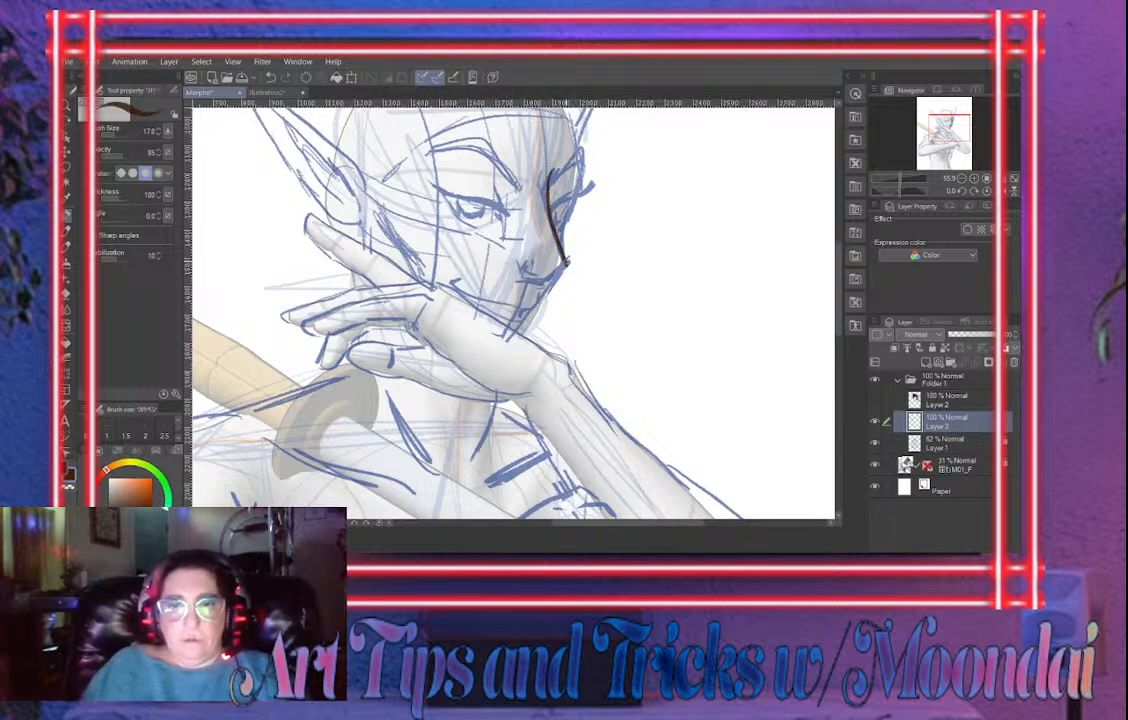
pyautogui.hotkey('ctrl', 'z')
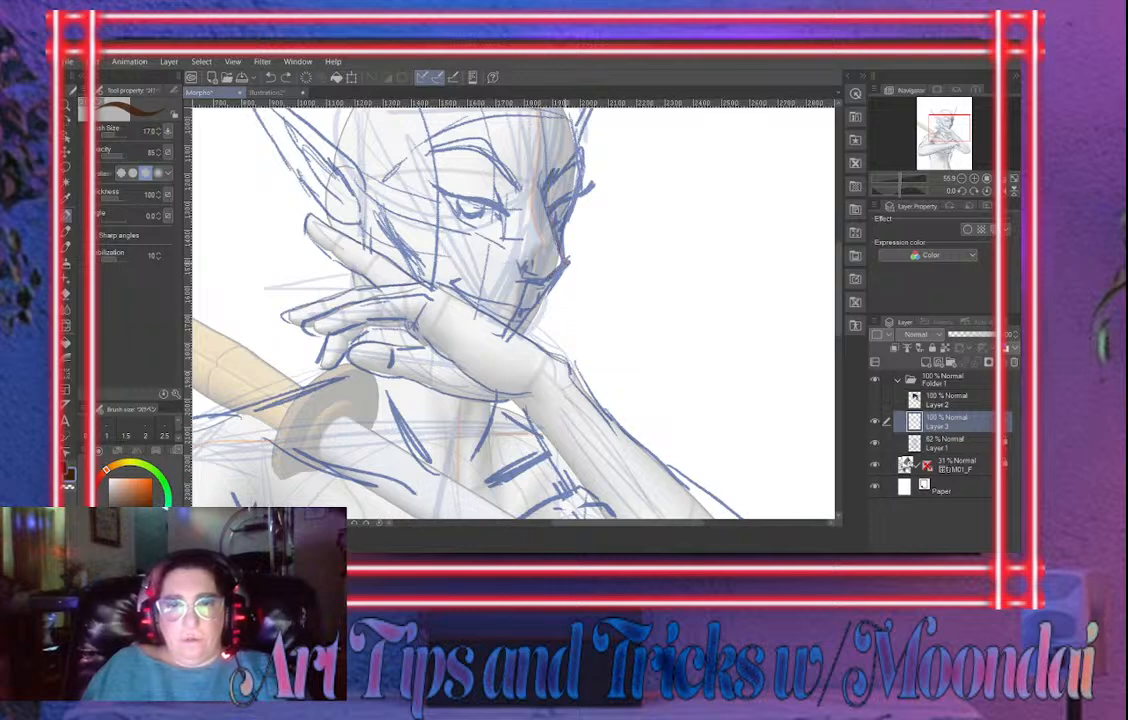
pyautogui.moveTo(546, 200); pyautogui.dragTo(566, 275)
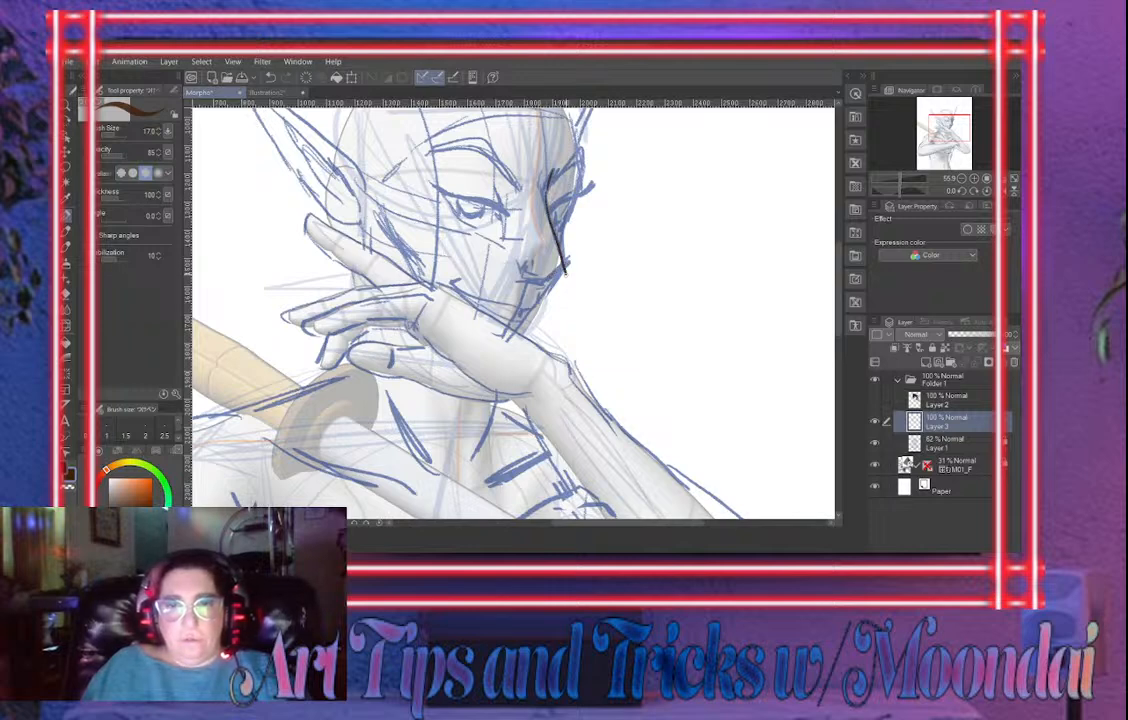
pyautogui.hotkey('ctrl', 'z')
pyautogui.moveTo(551, 170)
pyautogui.mouseDown()
pyautogui.moveTo(546, 195)
pyautogui.moveTo(567, 265)
pyautogui.moveTo(549, 279)
pyautogui.mouseUp()
pyautogui.hotkey('ctrl', 'z')
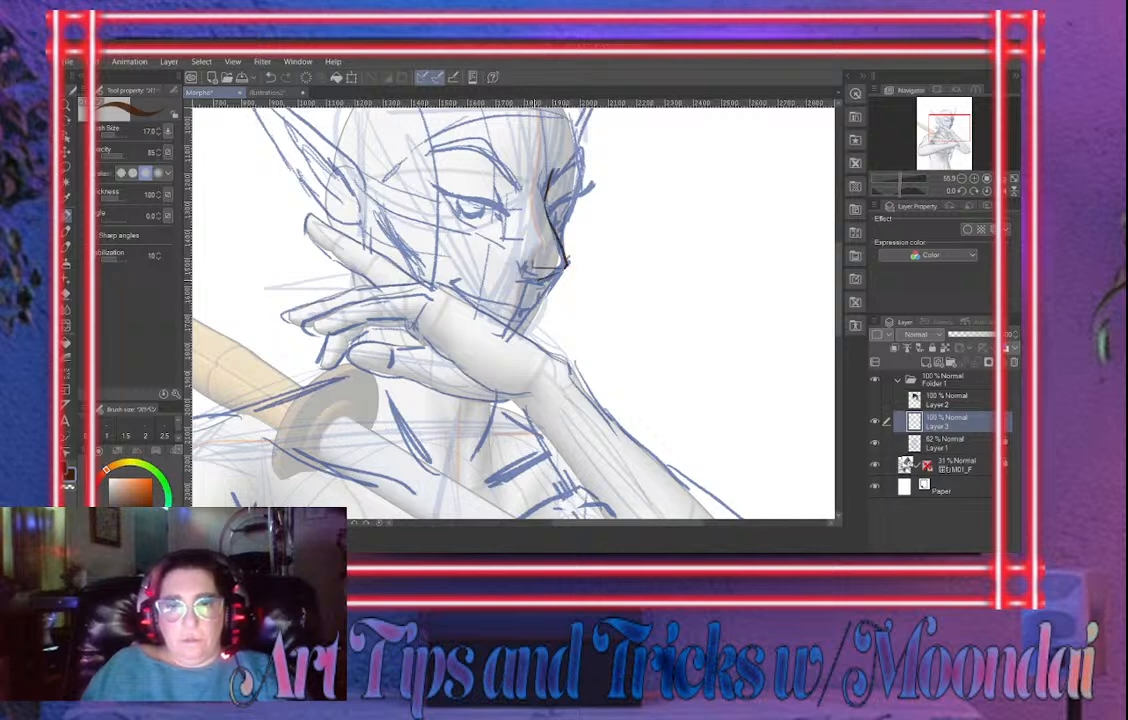
# Ink the nostril and underside of the nose, undoing unwanted strokes, and outline the far edge of the face beside the eye
pyautogui.moveTo(519, 272); pyautogui.dragTo(543, 286)
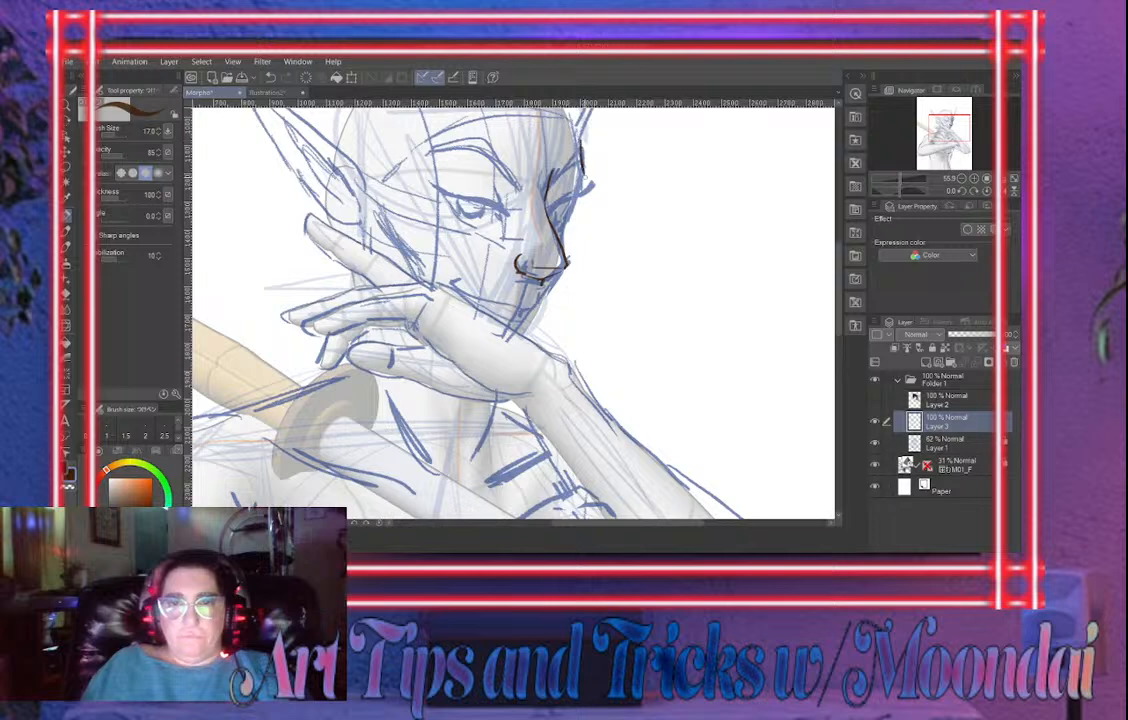
pyautogui.hotkey('ctrl', 'z')
pyautogui.hotkey('ctrl', 'z')
pyautogui.moveTo(574, 140)
pyautogui.mouseDown()
pyautogui.moveTo(582, 172)
pyautogui.moveTo(570, 204)
pyautogui.mouseUp()
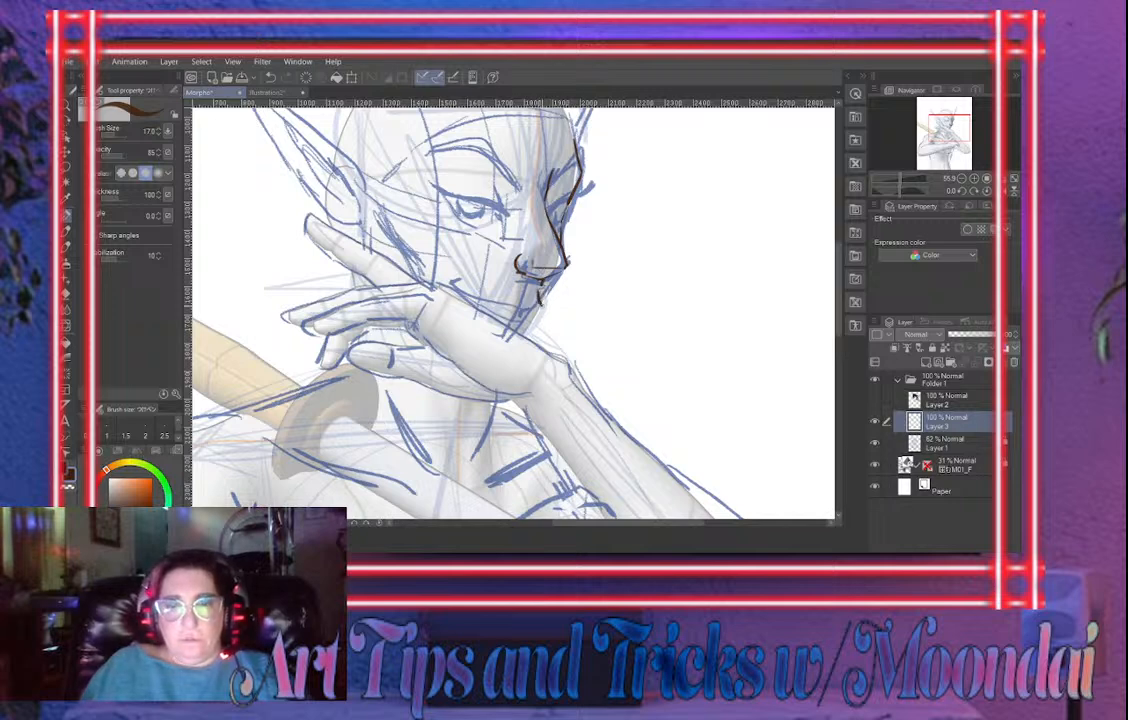
# Ink the smiling mouth with its corner and lower lip, and the lids of the near eye
pyautogui.moveTo(540, 292); pyautogui.dragTo(493, 305)
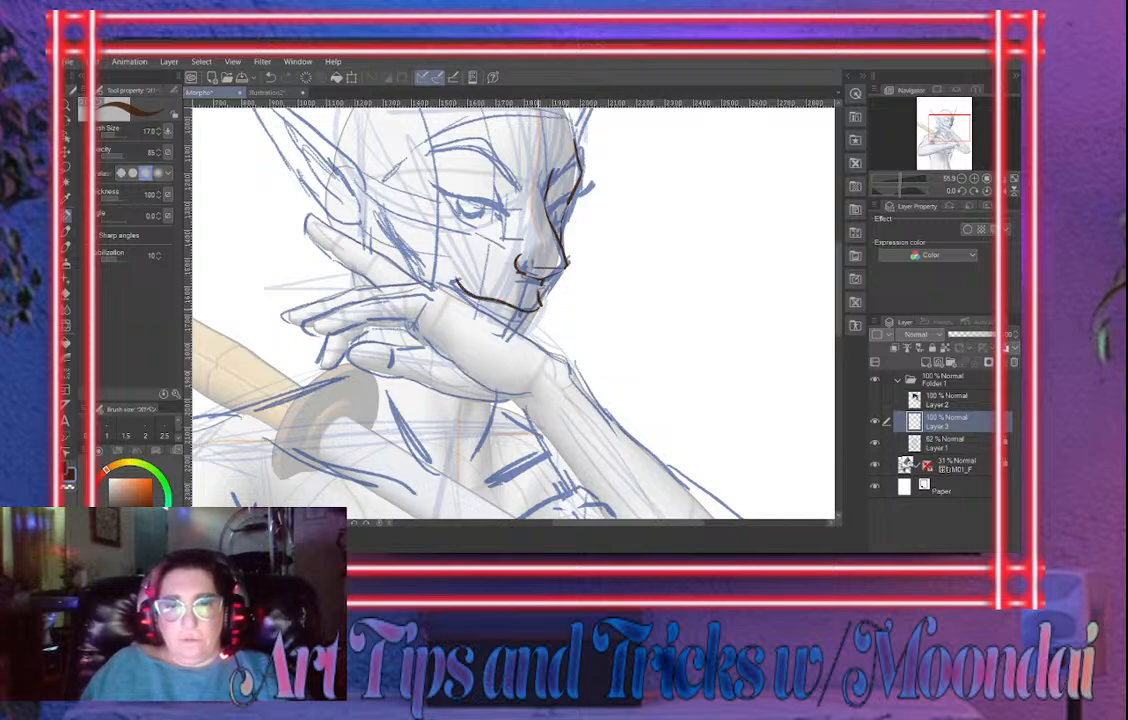
pyautogui.moveTo(456, 282); pyautogui.dragTo(496, 302)
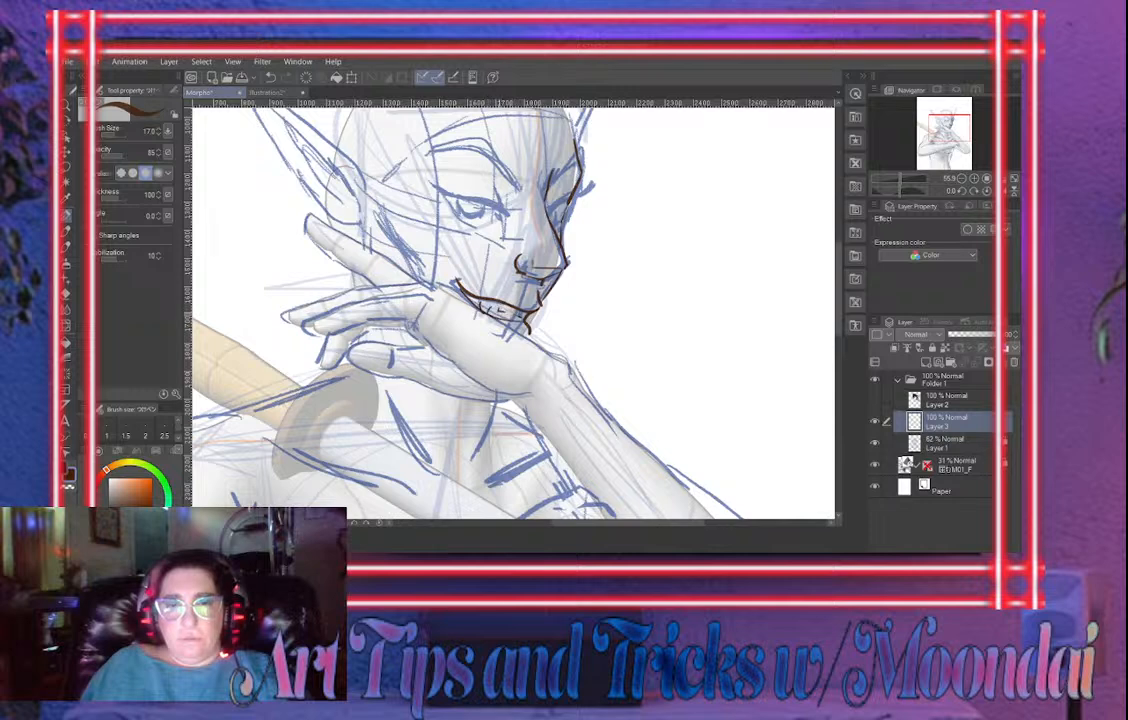
pyautogui.moveTo(451, 282); pyautogui.dragTo(460, 275)
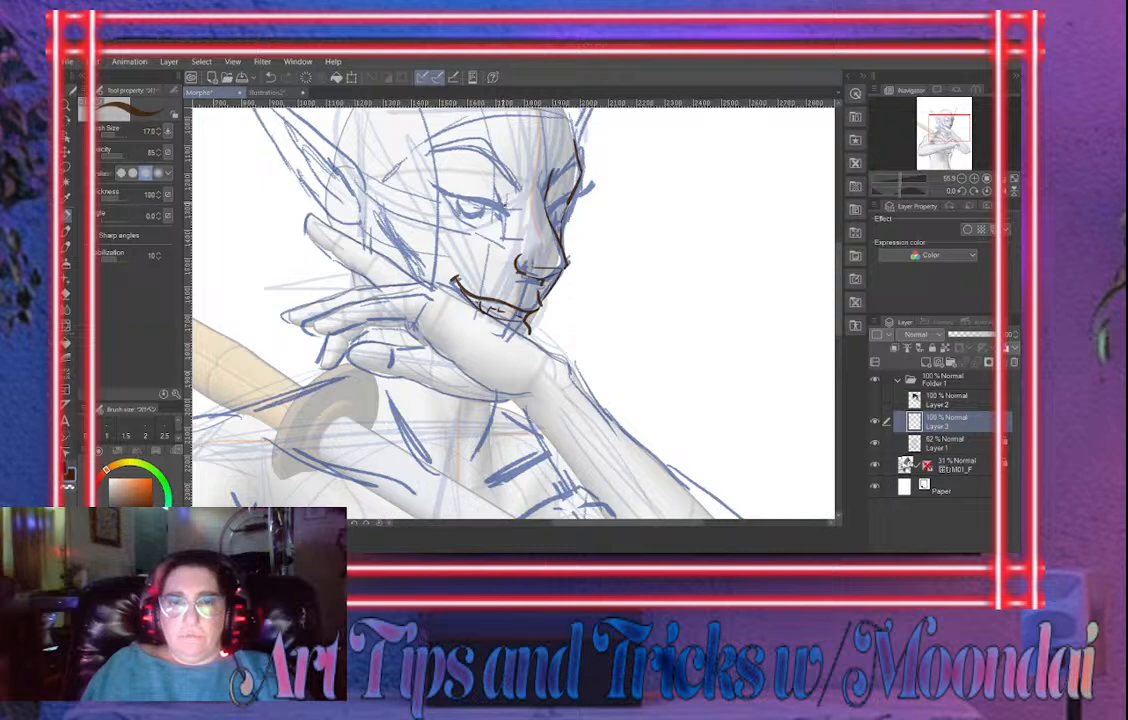
pyautogui.moveTo(506, 203); pyautogui.dragTo(431, 181)
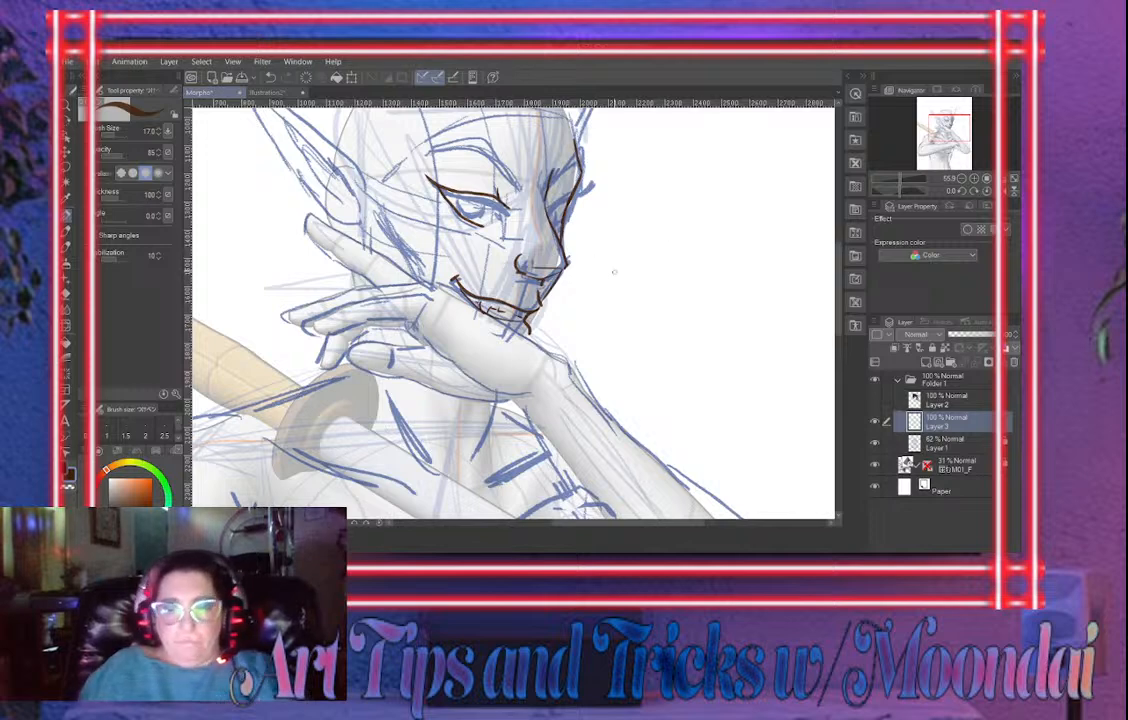
# Switch to the Real G-Pen and show its tool properties
pyautogui.click(174, 90)
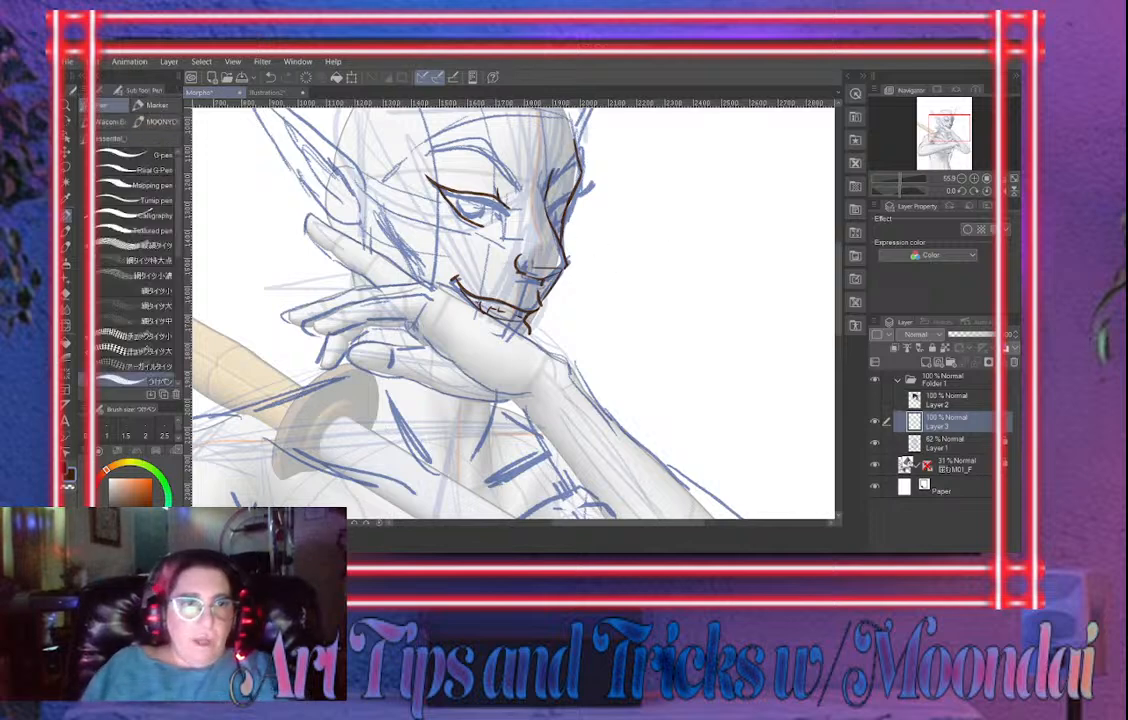
pyautogui.click(150, 170)
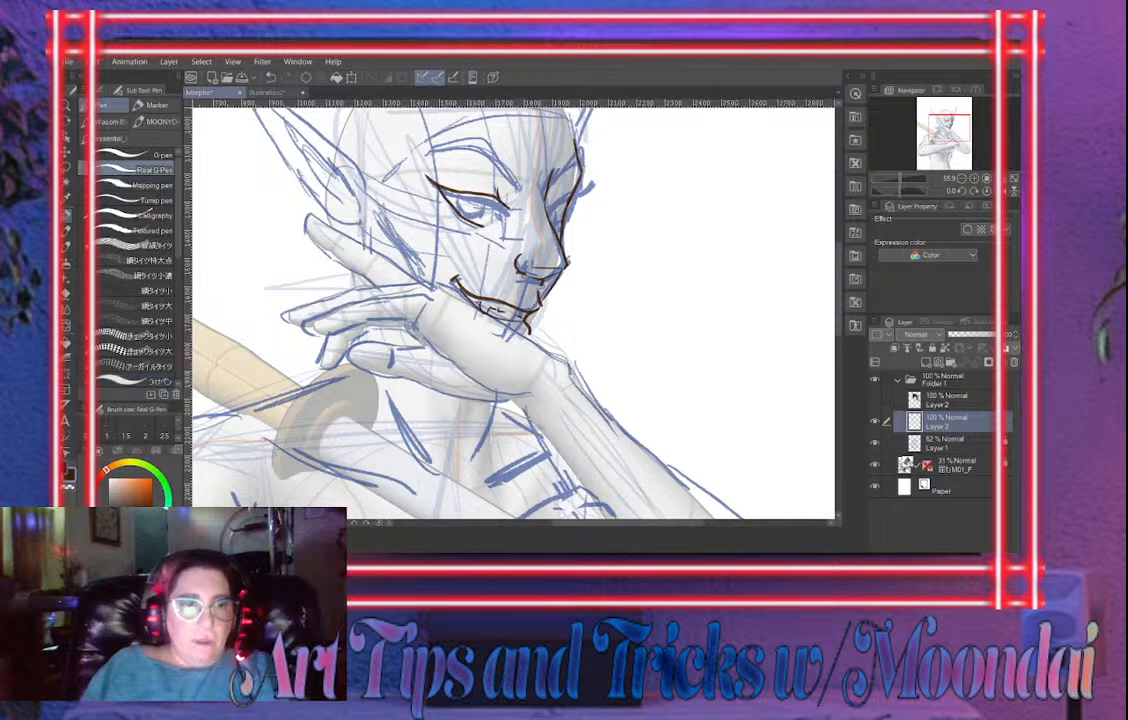
pyautogui.click(101, 90)
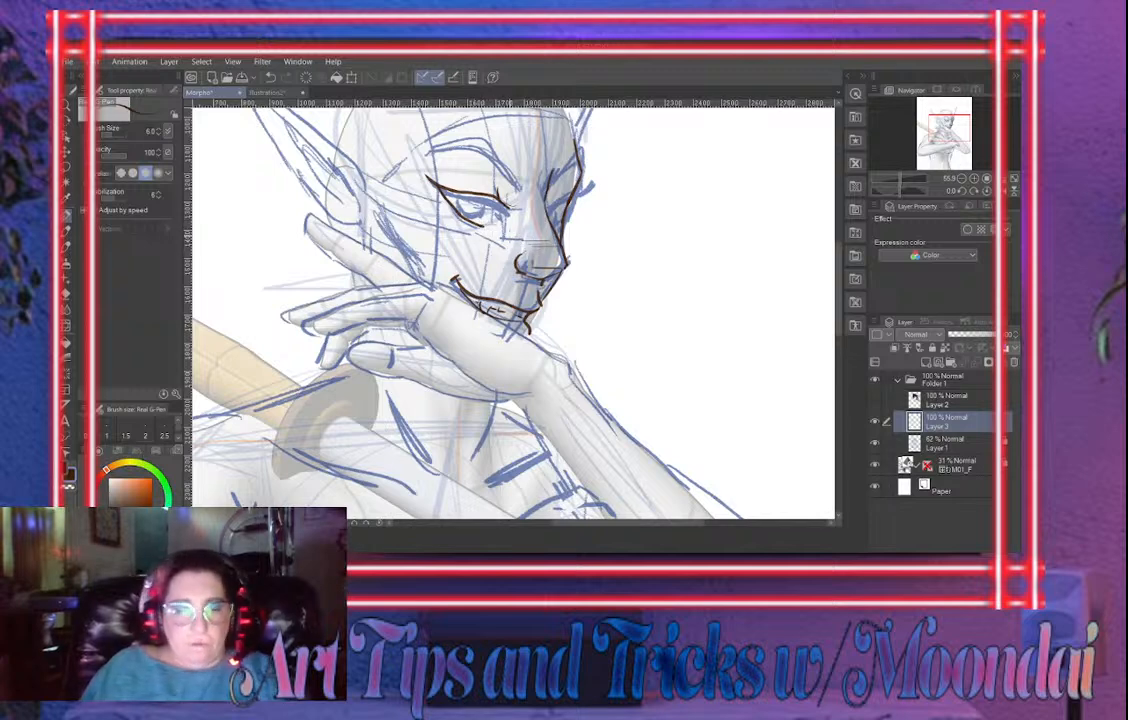
# Erase the brown ink lines around the near eye from the inking layer
pyautogui.press('e')
pyautogui.moveTo(432, 182)
pyautogui.mouseDown()
pyautogui.moveTo(490, 200)
pyautogui.moveTo(446, 187)
pyautogui.mouseUp()
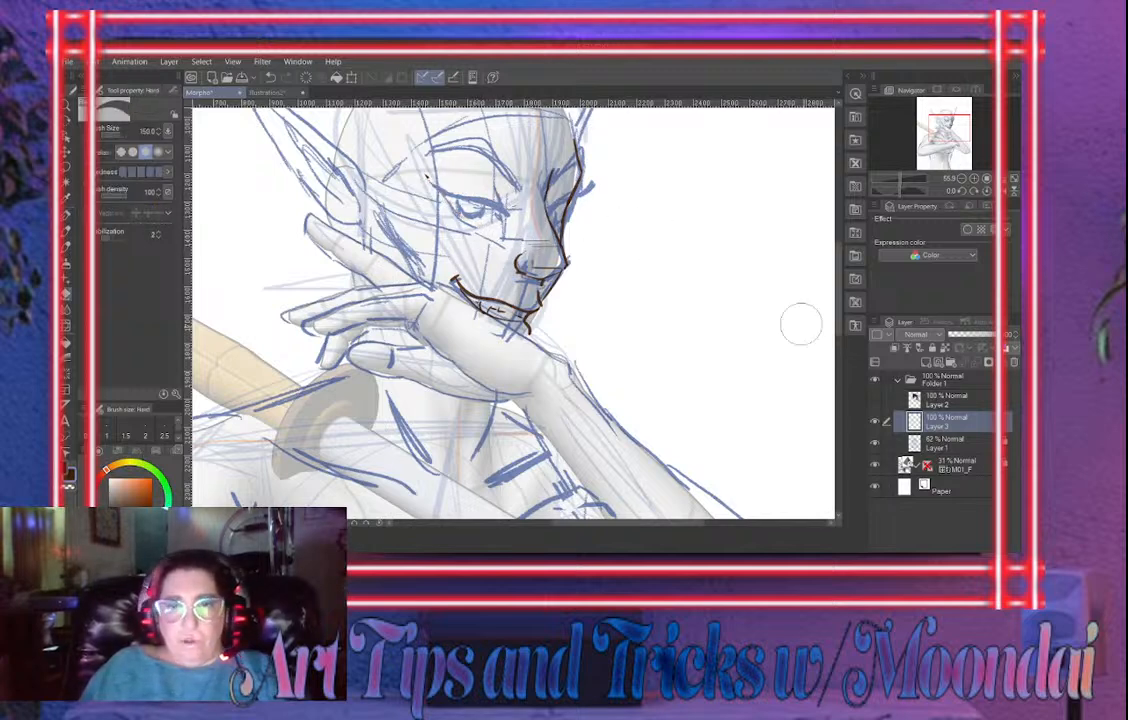
# Unlock the blue sketch on Layer 1, lasso both sketched eyes and transform them slightly higher on the face
pyautogui.click(946, 443)
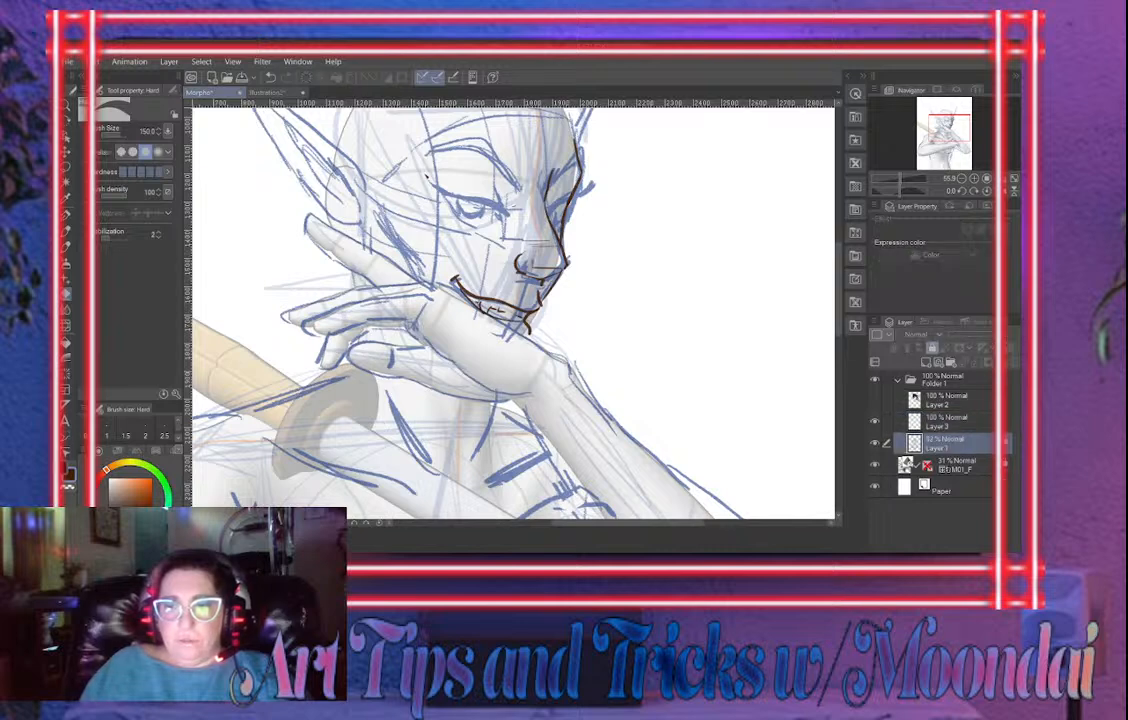
pyautogui.click(932, 348)
pyautogui.press('m')
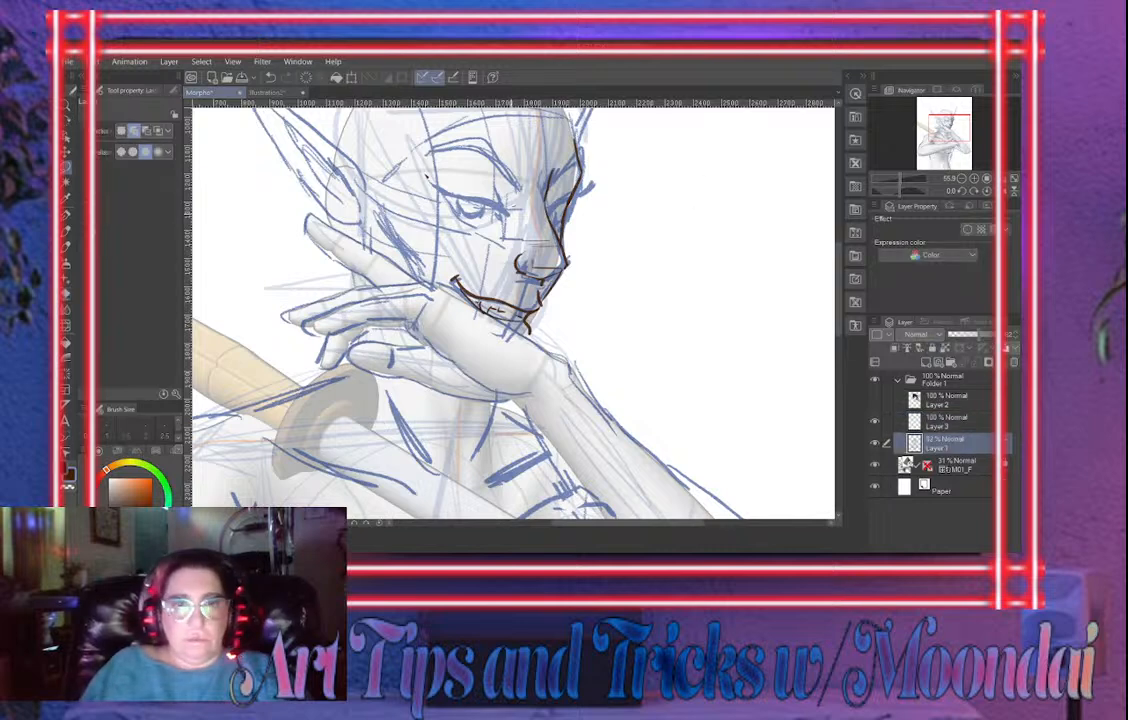
pyautogui.moveTo(426, 178); pyautogui.dragTo(428, 180)
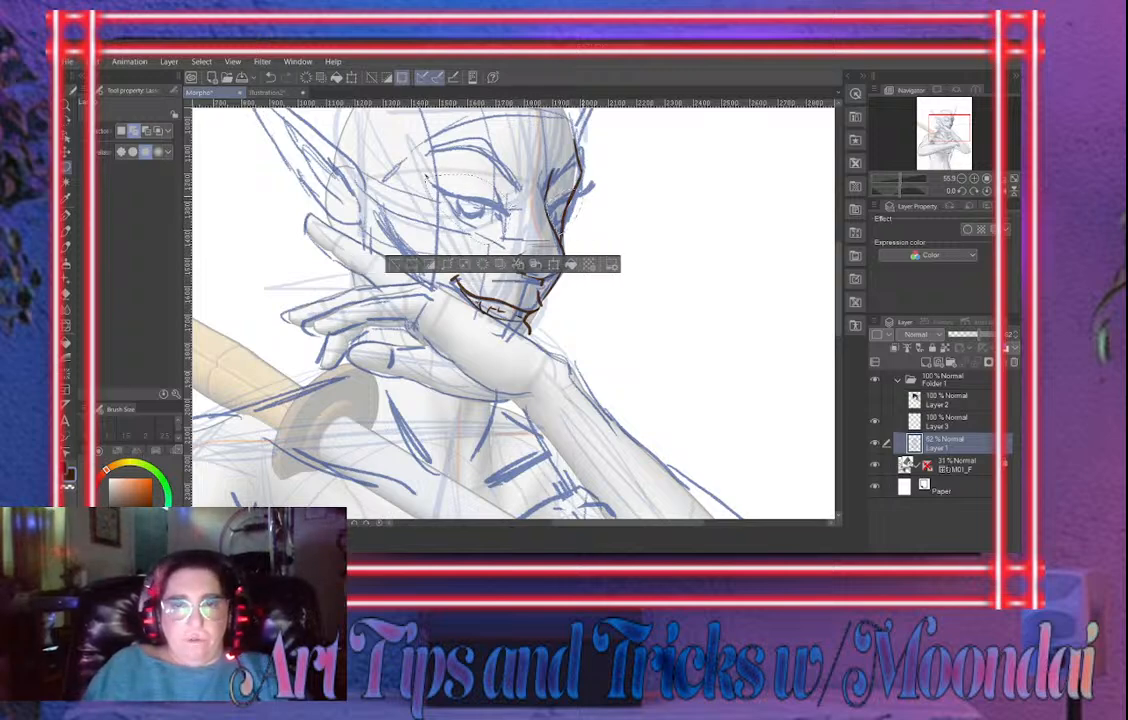
pyautogui.hotkey('ctrl', 't')
pyautogui.moveTo(425, 177); pyautogui.dragTo(426, 173)
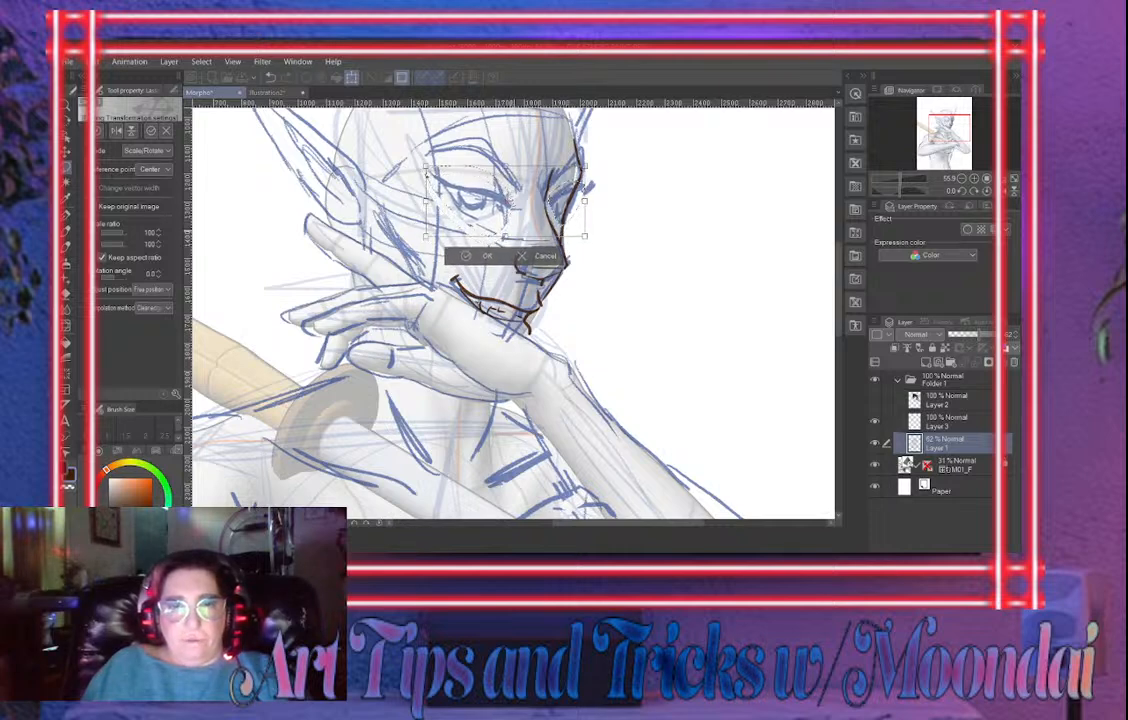
pyautogui.press('Return')
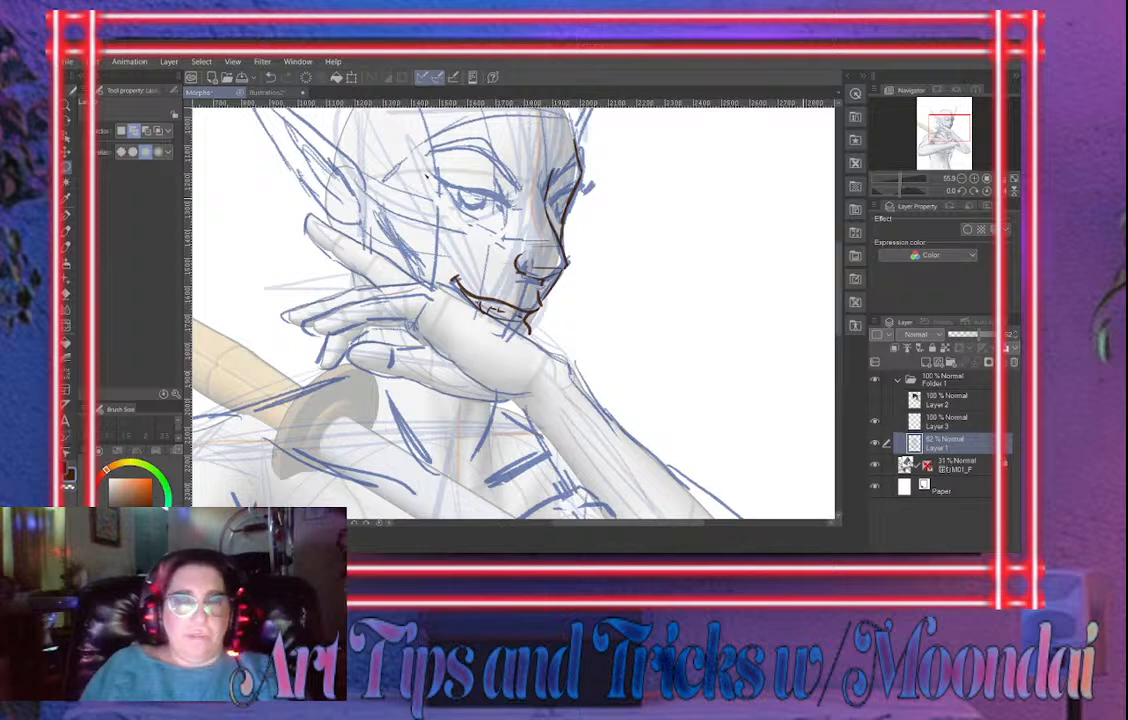
# Add a new folder directly above the mannequin layer and create an empty raster layer inside it
pyautogui.moveTo(900, 178); pyautogui.dragTo(892, 178)
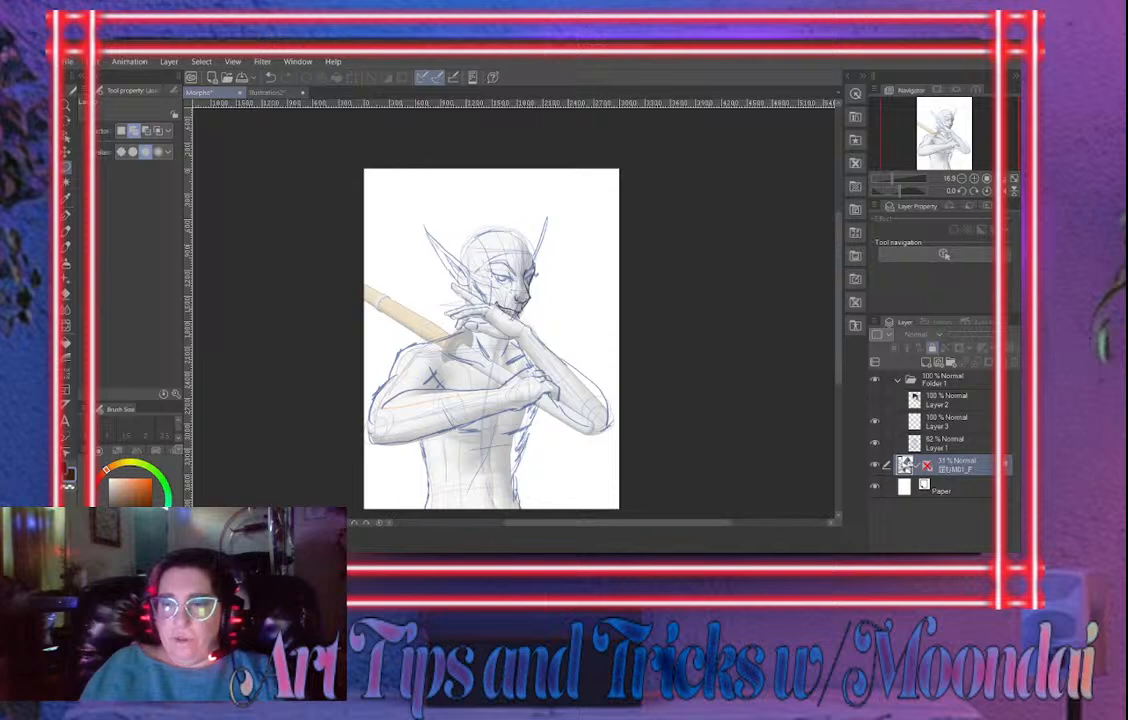
pyautogui.click(951, 362)
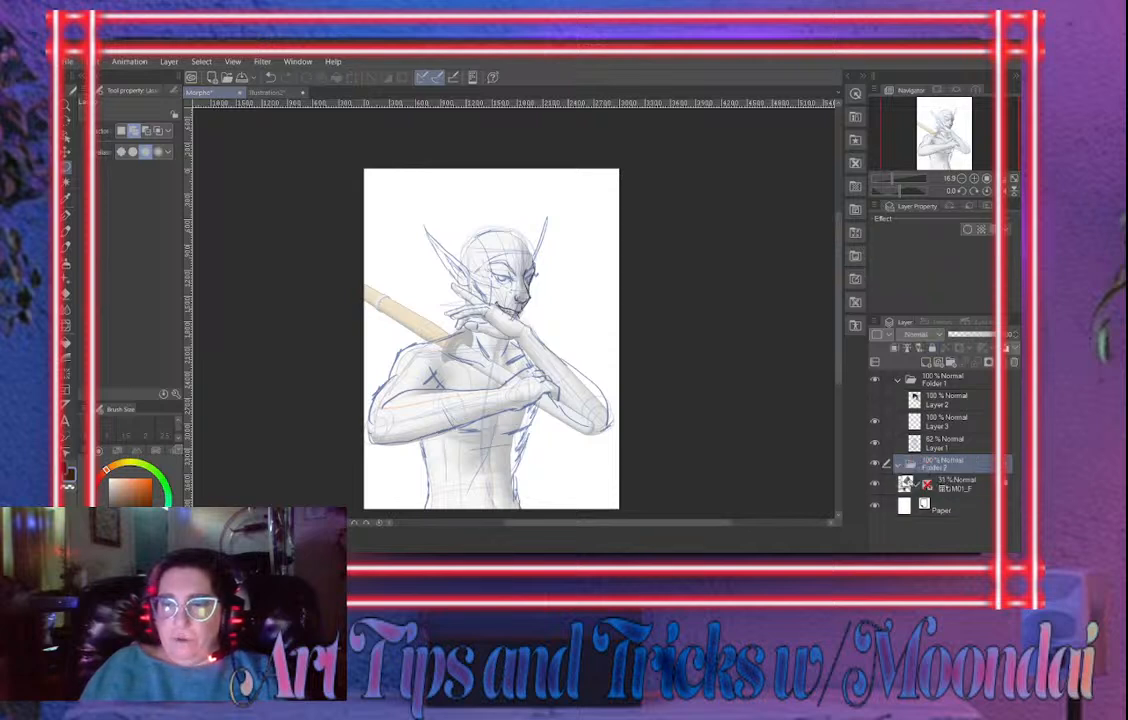
pyautogui.click(926, 362)
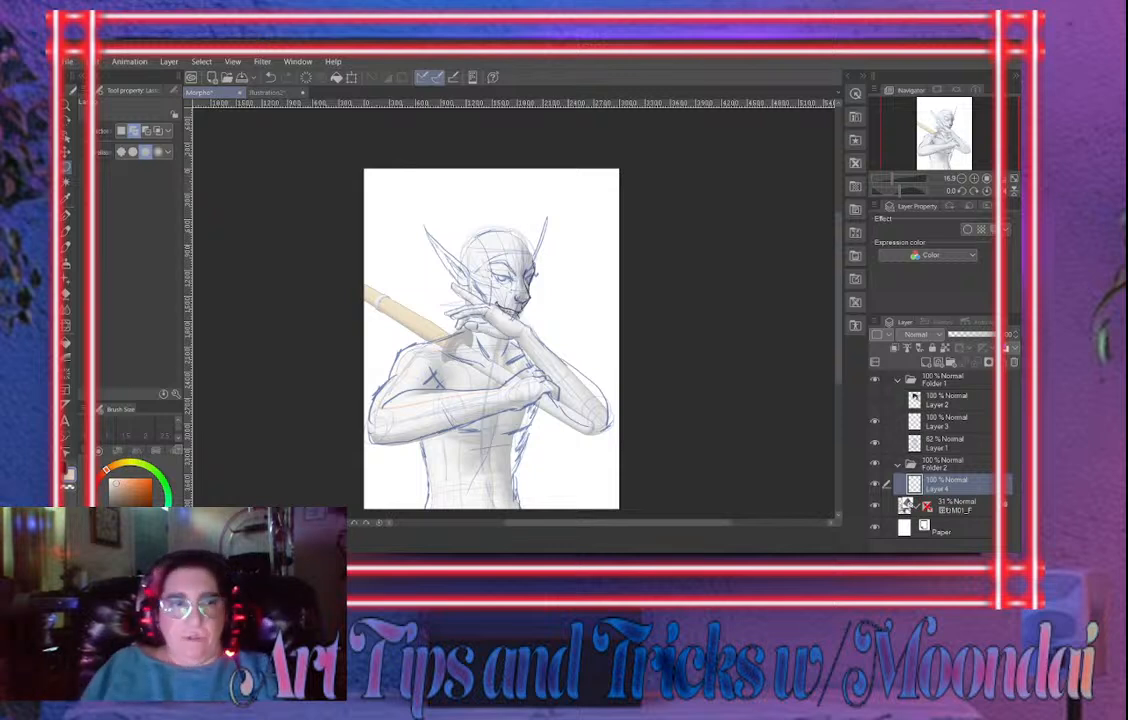
# Choose the Korean-named brush ending in 2 from the Pastel group, undo the test stroke and set its opacity to 100
pyautogui.click(66, 215)
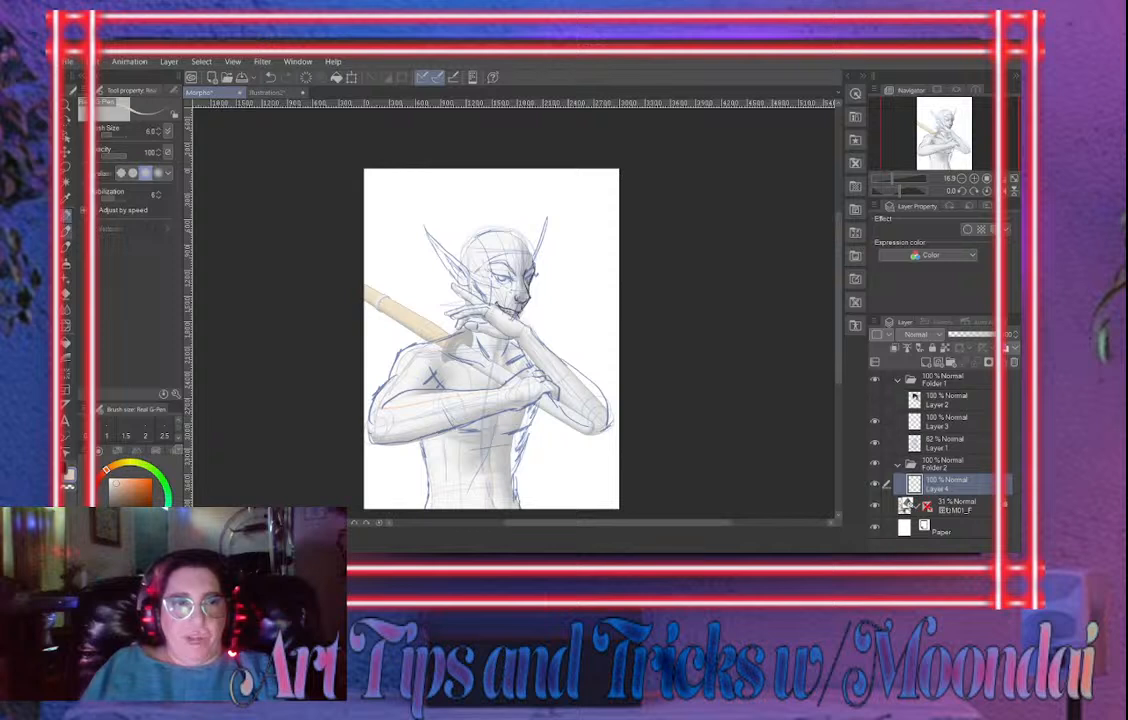
pyautogui.click(66, 231)
pyautogui.click(173, 90)
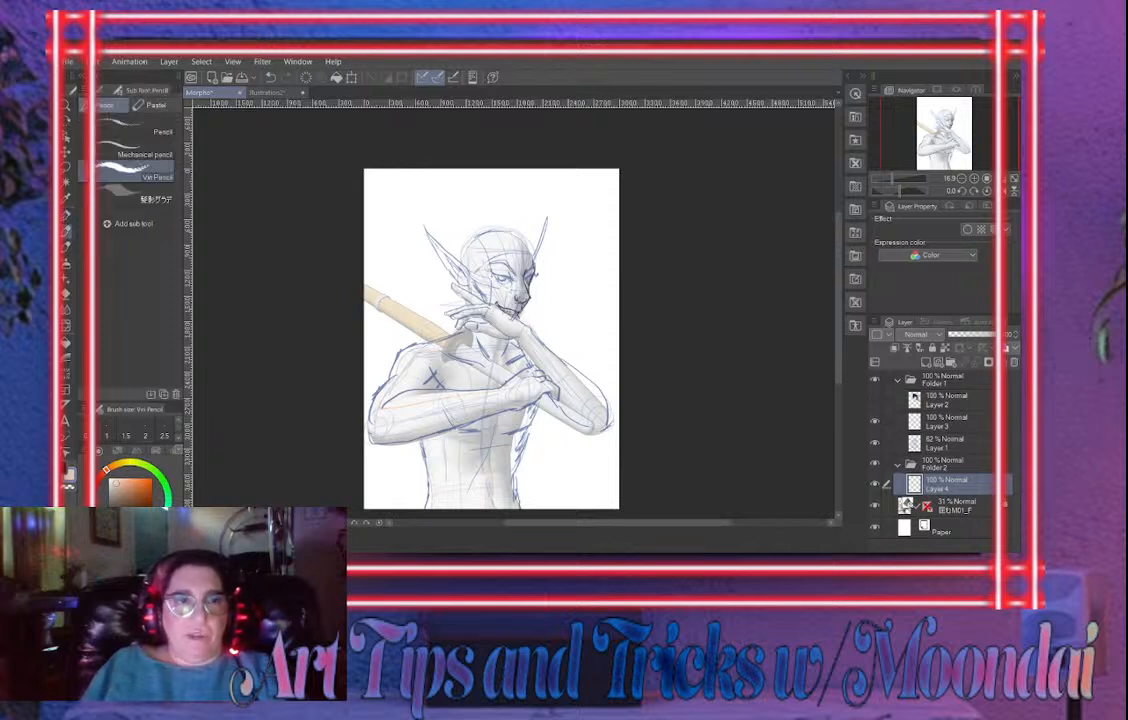
pyautogui.click(155, 104)
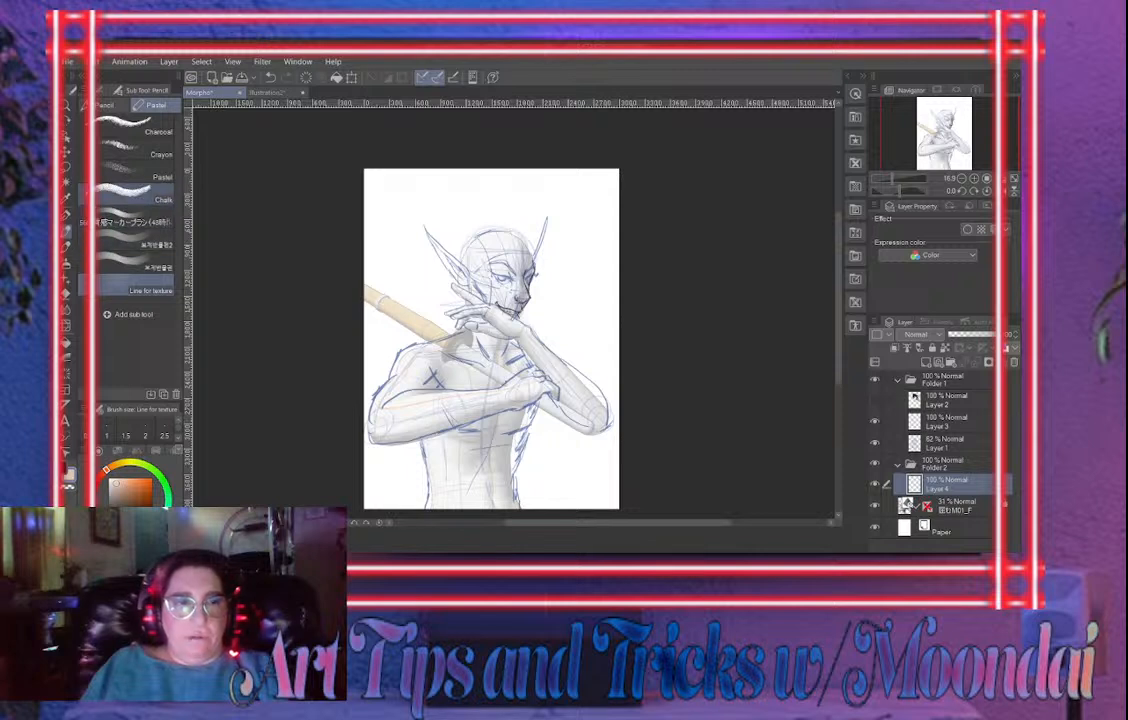
pyautogui.click(130, 194)
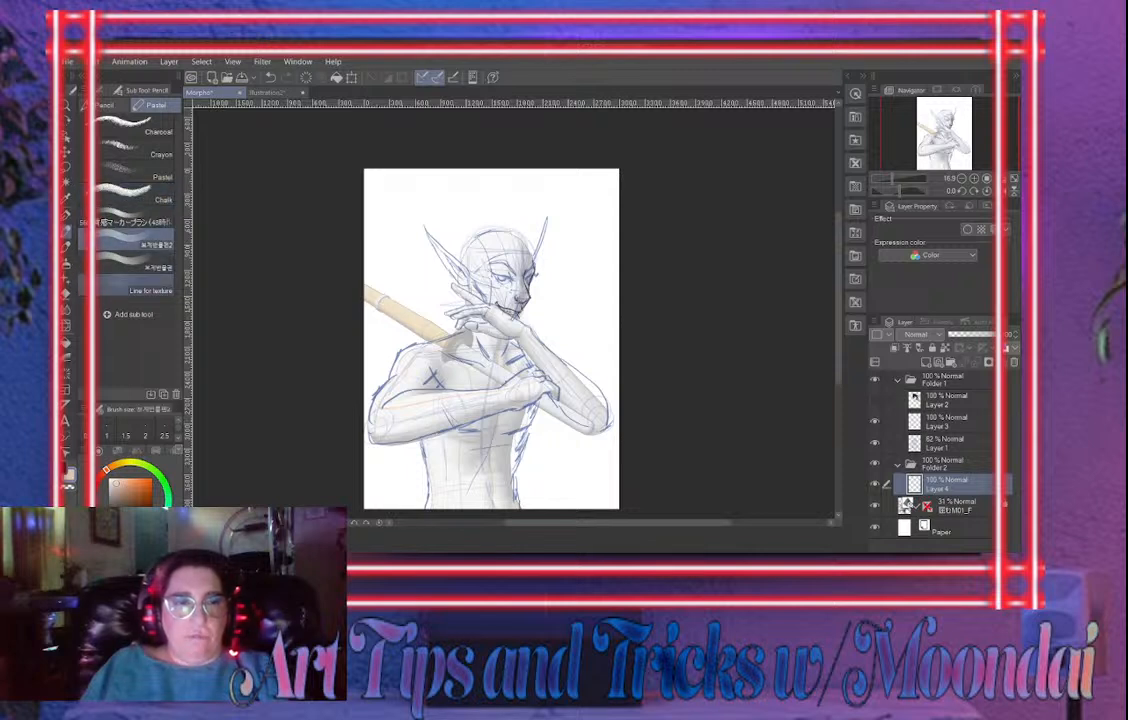
pyautogui.click(135, 242)
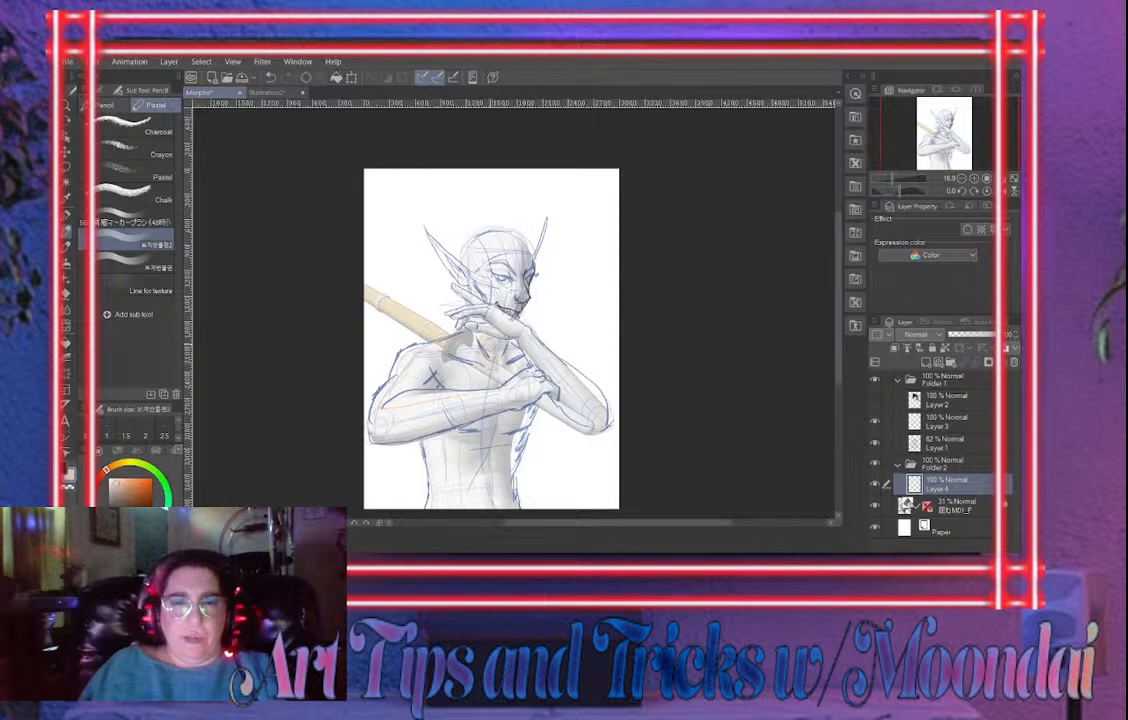
pyautogui.hotkey('ctrl', 'z')
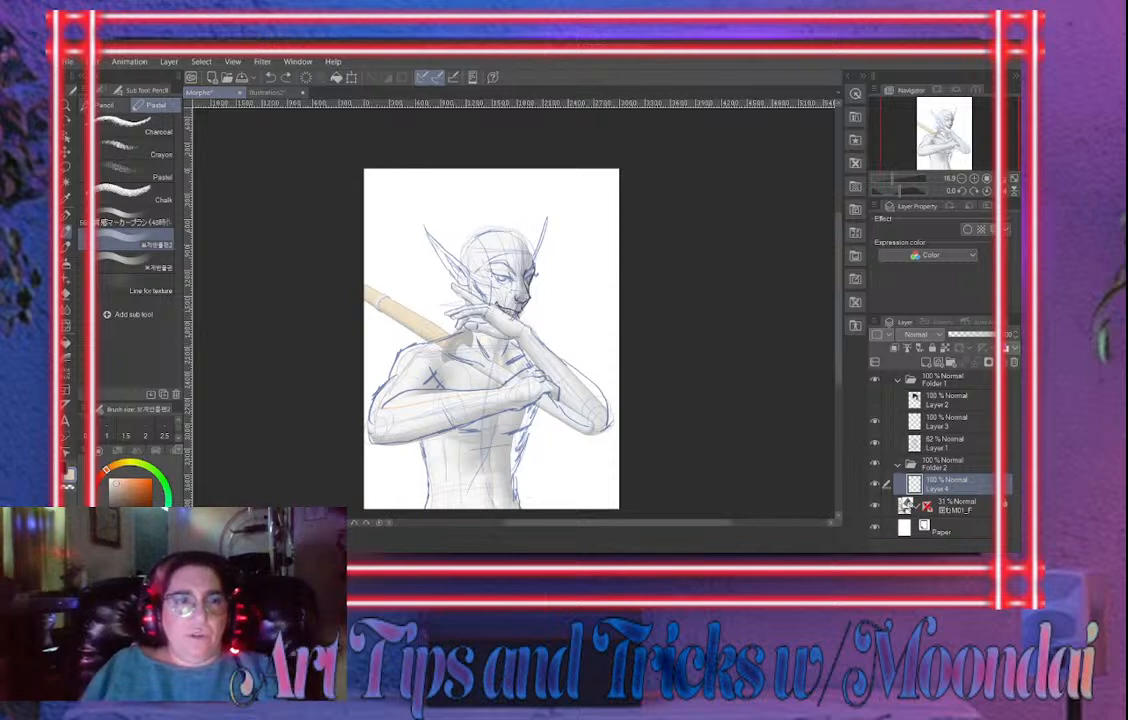
pyautogui.click(102, 90)
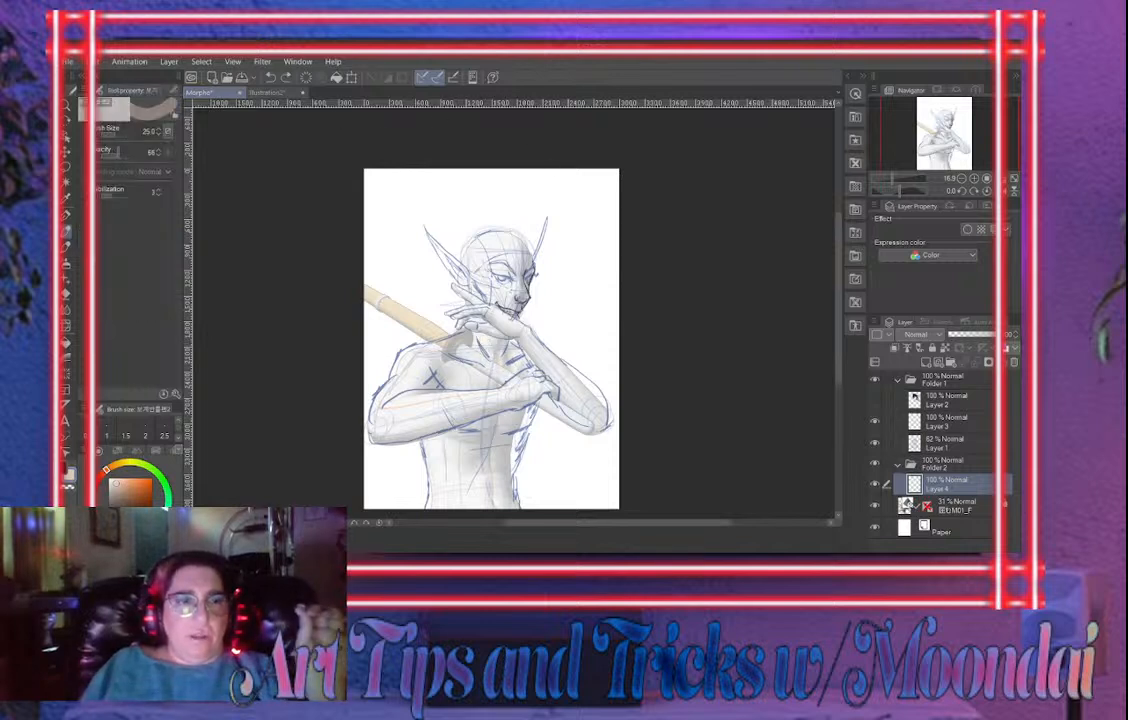
pyautogui.click(126, 155)
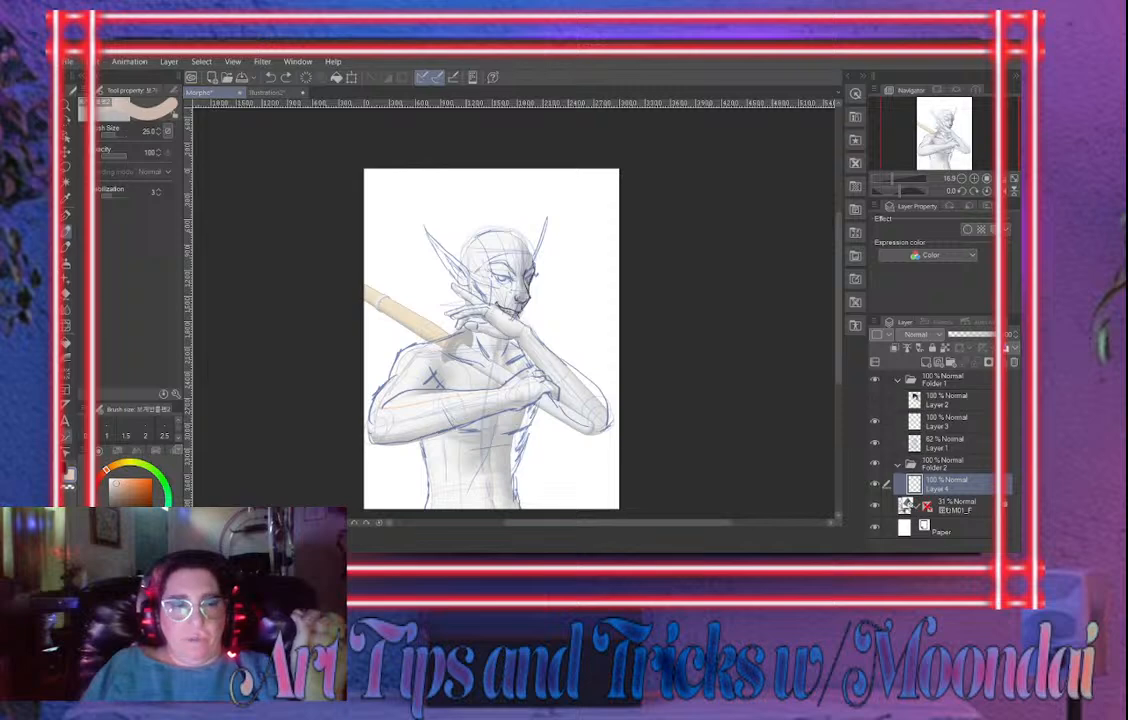
# Paint the head and face with a flat light skin tone on Layer 4, using a brush size of 70
pyautogui.scroll(1, 511, 309)
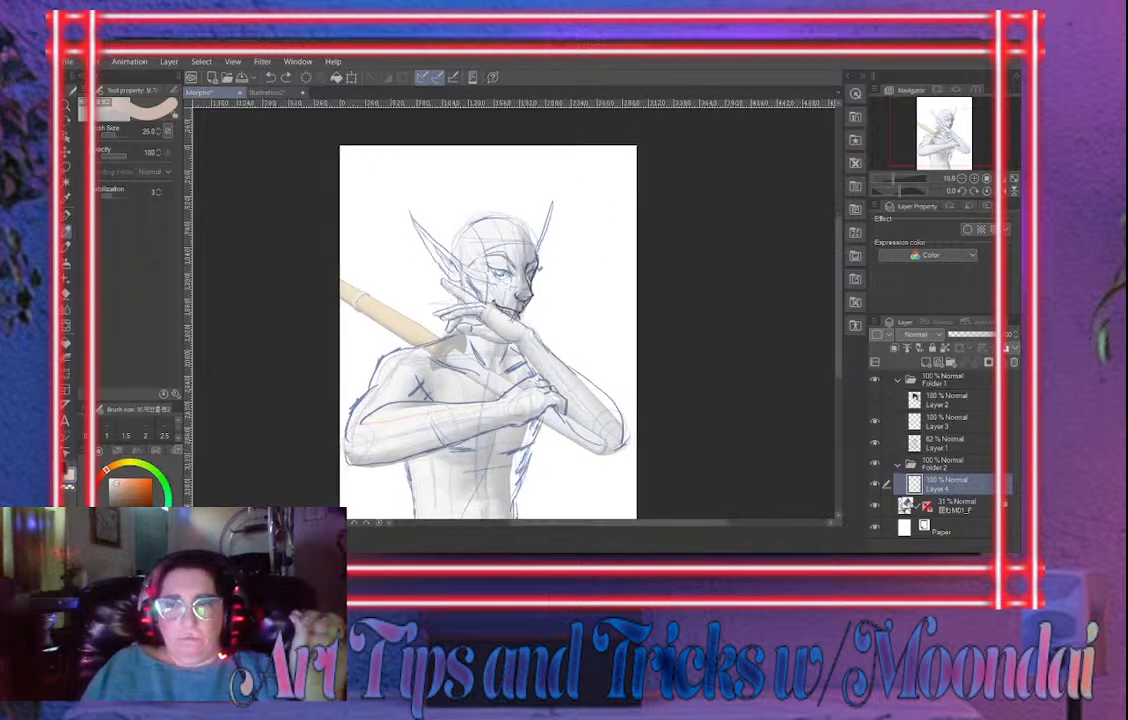
pyautogui.scroll(5, 513, 309)
pyautogui.scroll(-2, 513, 309)
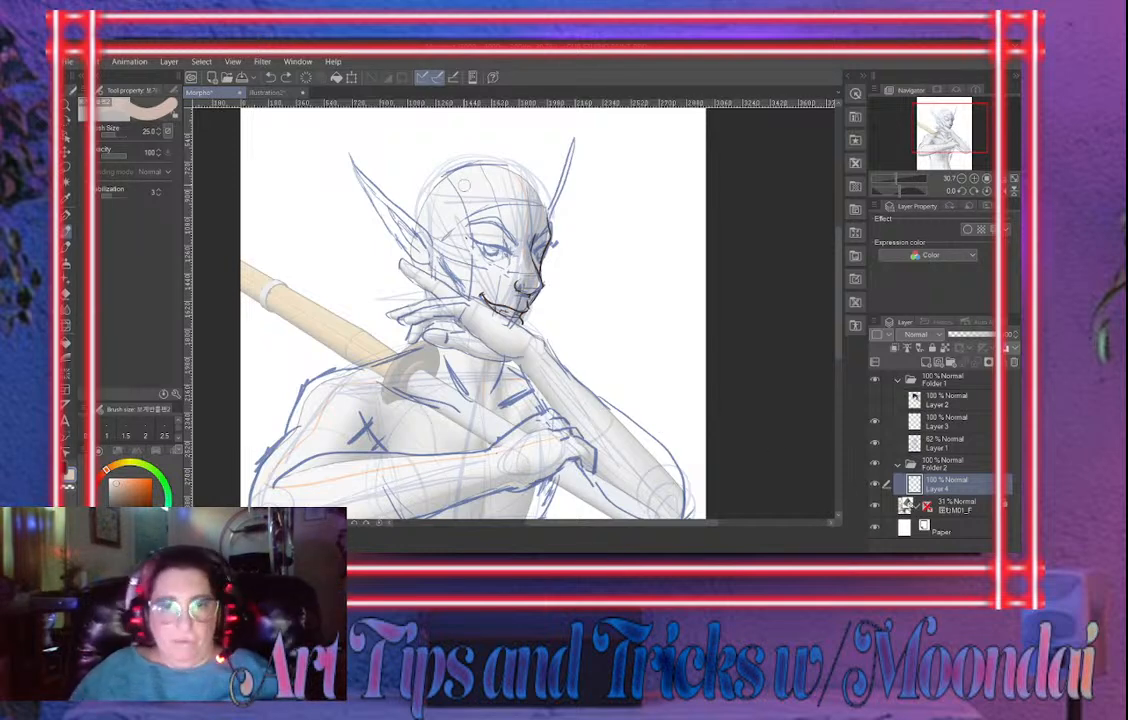
pyautogui.moveTo(464, 190)
pyautogui.mouseDown()
pyautogui.moveTo(494, 203)
pyautogui.moveTo(486, 240)
pyautogui.moveTo(465, 232)
pyautogui.moveTo(505, 190)
pyautogui.moveTo(446, 218)
pyautogui.moveTo(476, 280)
pyautogui.moveTo(506, 298)
pyautogui.moveTo(450, 240)
pyautogui.moveTo(470, 190)
pyautogui.moveTo(420, 160)
pyautogui.moveTo(400, 240)
pyautogui.mouseUp()
pyautogui.press(']')
pyautogui.press(']')
pyautogui.press(']')
pyautogui.press(']')
pyautogui.press(']')
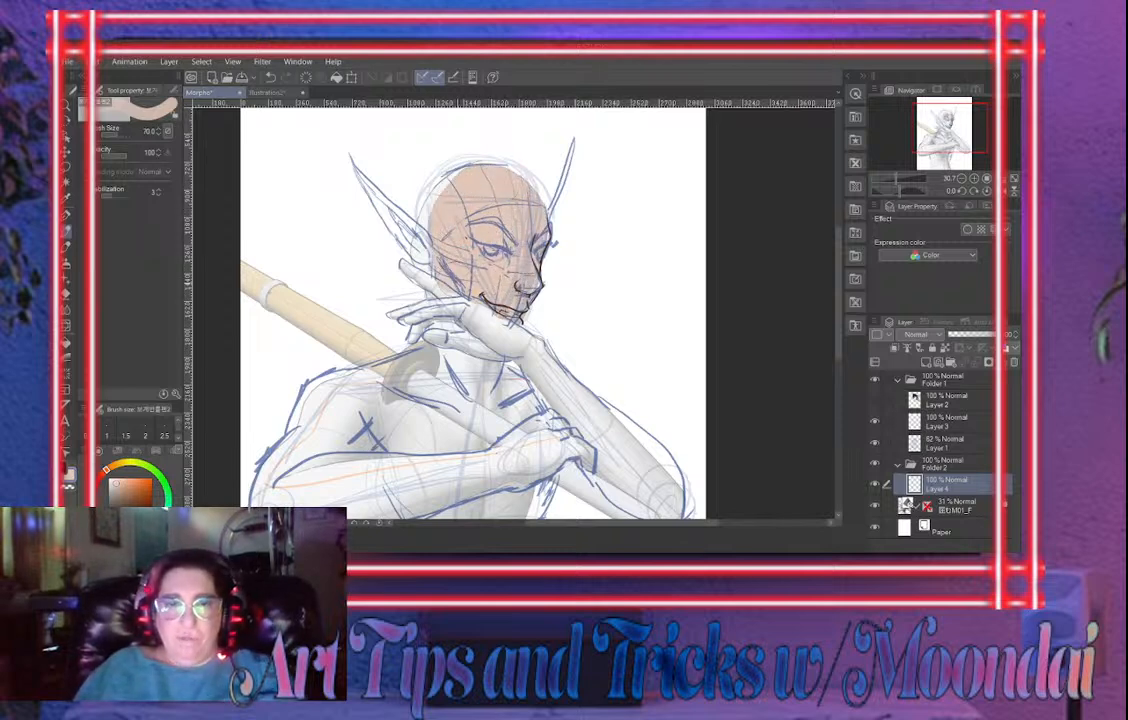
pyautogui.moveTo(458, 283)
pyautogui.mouseDown()
pyautogui.moveTo(482, 307)
pyautogui.moveTo(440, 257)
pyautogui.moveTo(440, 215)
pyautogui.moveTo(461, 191)
pyautogui.moveTo(500, 180)
pyautogui.moveTo(438, 254)
pyautogui.moveTo(432, 290)
pyautogui.moveTo(430, 210)
pyautogui.mouseUp()
# Fill both pointed ears, the head's upper edge and the raised fingers with skin tone, using a brush size of 25
pyautogui.press('[')
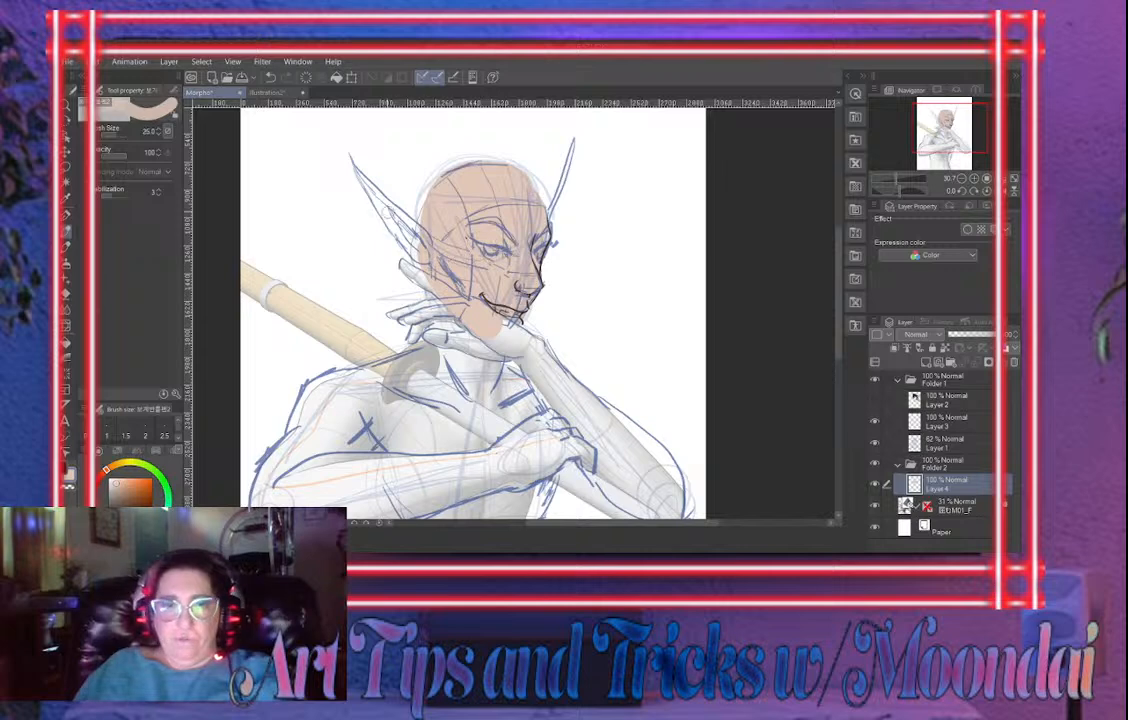
pyautogui.moveTo(361, 165); pyautogui.dragTo(416, 238)
pyautogui.moveTo(326, 167); pyautogui.dragTo(358, 212)
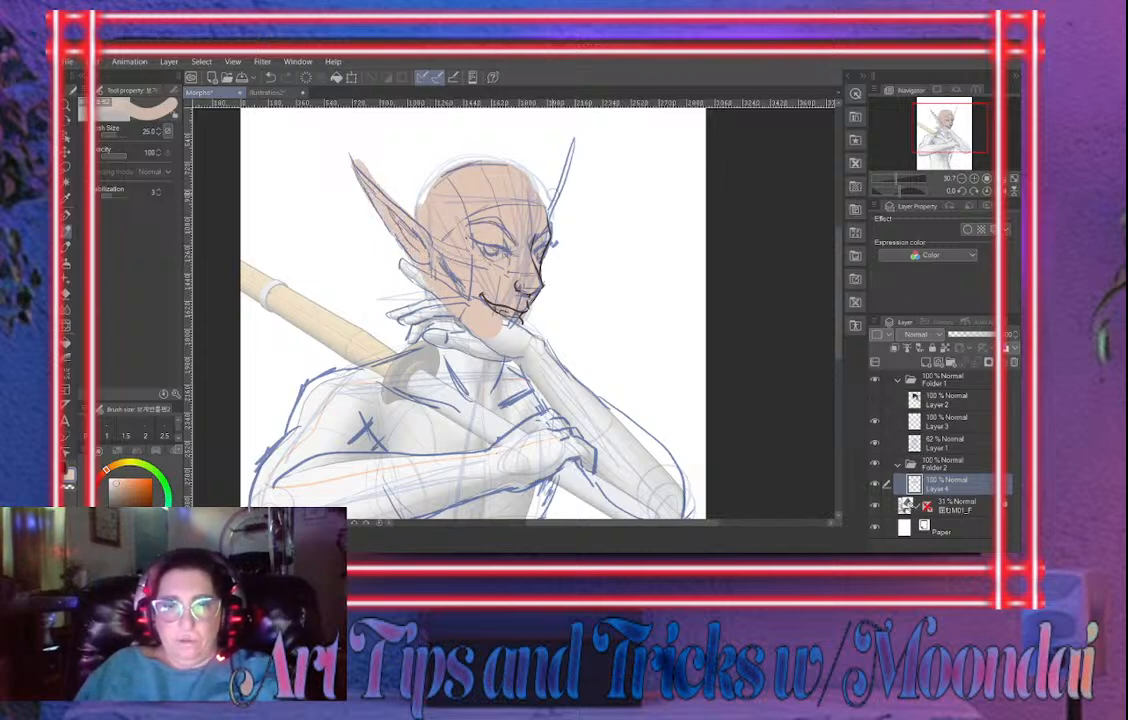
pyautogui.moveTo(573, 145); pyautogui.dragTo(552, 217)
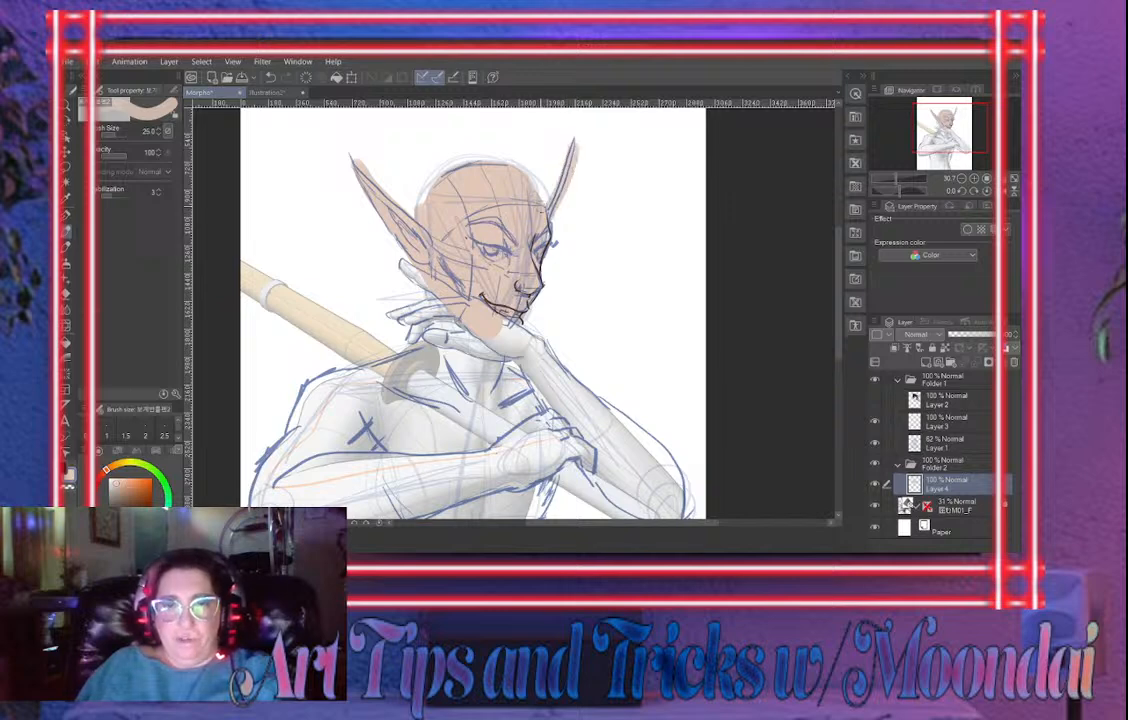
pyautogui.moveTo(470, 169); pyautogui.dragTo(423, 210)
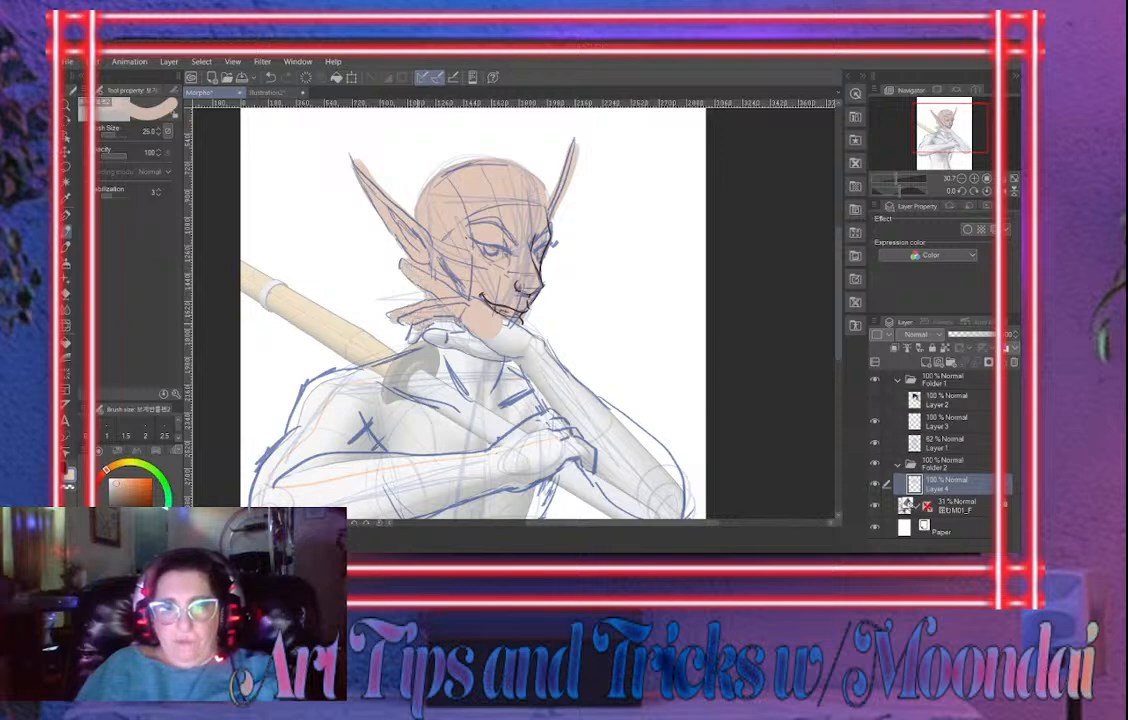
# Fill the neck, shoulders, chest, folded arm and most of the raised arm with skin tone at brush size 60
pyautogui.moveTo(360, 292)
pyautogui.mouseDown()
pyautogui.moveTo(395, 285)
pyautogui.moveTo(410, 298)
pyautogui.moveTo(395, 308)
pyautogui.moveTo(512, 362)
pyautogui.moveTo(518, 332)
pyautogui.moveTo(548, 374)
pyautogui.moveTo(564, 293)
pyautogui.mouseUp()
pyautogui.press(']')
pyautogui.press(']')
pyautogui.press(']')
pyautogui.press(']')
pyautogui.moveTo(450, 305)
pyautogui.mouseDown()
pyautogui.moveTo(468, 300)
pyautogui.moveTo(388, 252)
pyautogui.moveTo(314, 272)
pyautogui.moveTo(360, 300)
pyautogui.moveTo(460, 295)
pyautogui.moveTo(505, 265)
pyautogui.moveTo(380, 335)
pyautogui.moveTo(270, 340)
pyautogui.mouseUp()
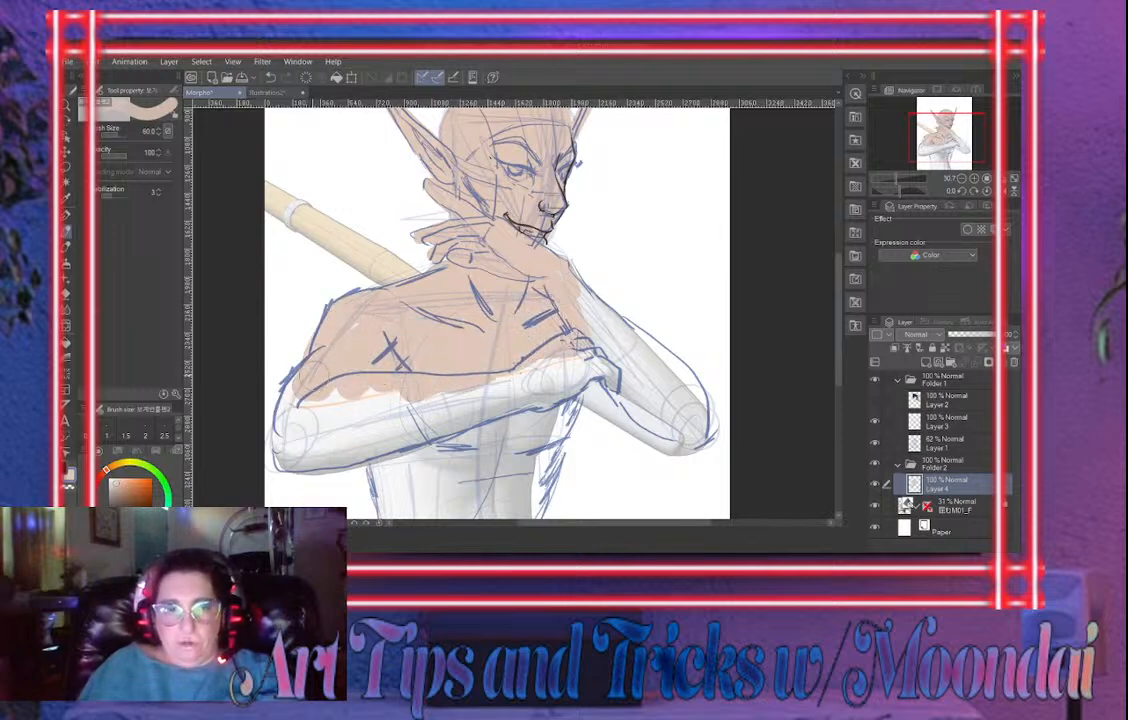
pyautogui.moveTo(258, 395)
pyautogui.mouseDown()
pyautogui.moveTo(355, 400)
pyautogui.moveTo(365, 332)
pyautogui.moveTo(450, 396)
pyautogui.moveTo(296, 450)
pyautogui.moveTo(467, 405)
pyautogui.mouseUp()
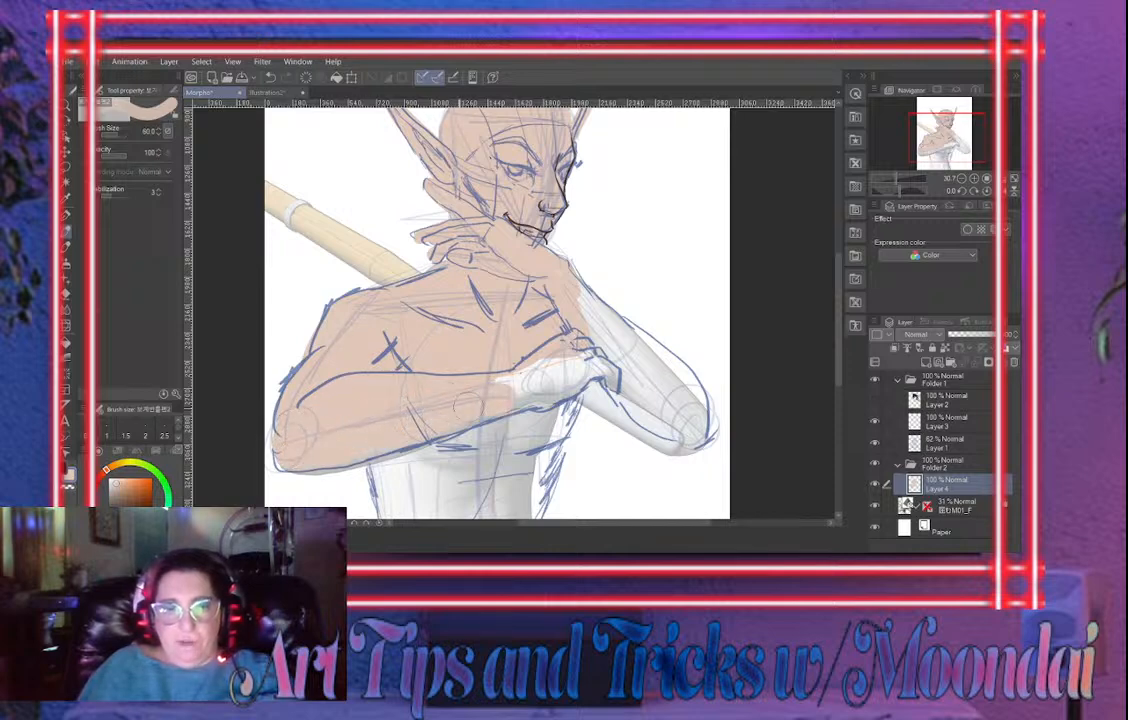
pyautogui.moveTo(430, 350)
pyautogui.mouseDown()
pyautogui.moveTo(550, 325)
pyautogui.moveTo(520, 258)
pyautogui.moveTo(610, 350)
pyautogui.moveTo(625, 390)
pyautogui.moveTo(540, 345)
pyautogui.mouseUp()
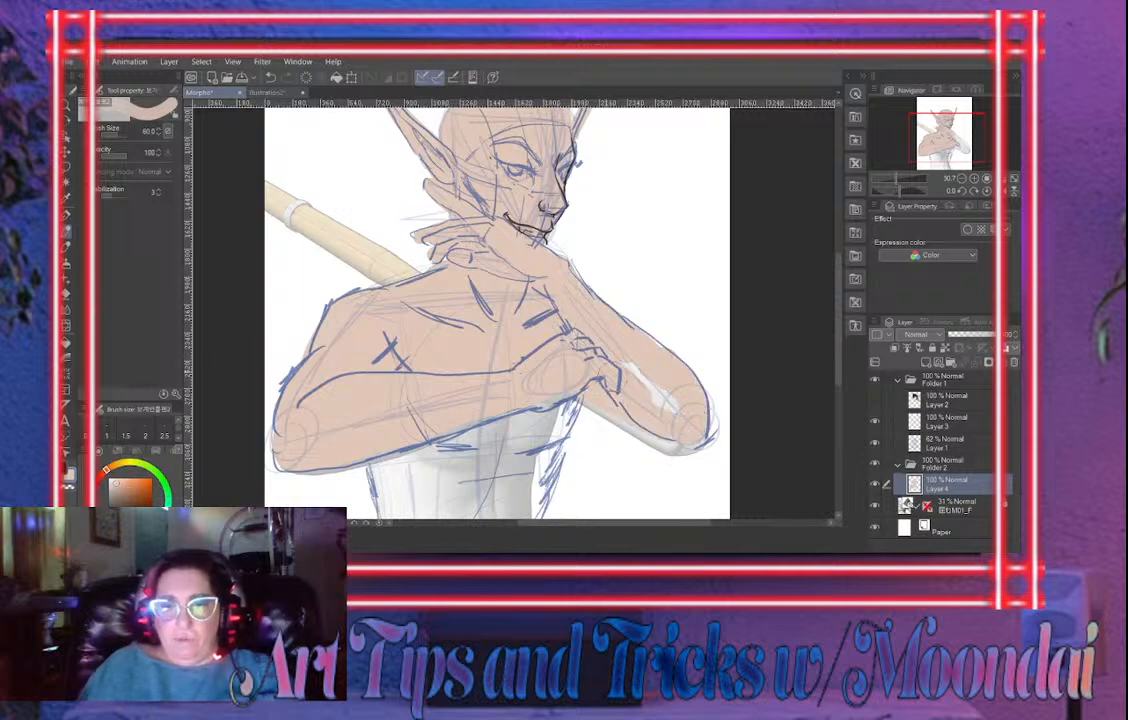
# Fill the gaps in the raised arm and the torso down to the waist with the flat skin tone
pyautogui.moveTo(640, 380); pyautogui.dragTo(672, 445)
pyautogui.moveTo(510, 350); pyautogui.dragTo(515, 284)
pyautogui.moveTo(552, 368)
pyautogui.mouseDown()
pyautogui.moveTo(575, 352)
pyautogui.moveTo(441, 370)
pyautogui.moveTo(400, 410)
pyautogui.moveTo(410, 470)
pyautogui.moveTo(450, 430)
pyautogui.moveTo(462, 470)
pyautogui.moveTo(430, 410)
pyautogui.moveTo(490, 360)
pyautogui.moveTo(474, 470)
pyautogui.moveTo(432, 448)
pyautogui.mouseUp()
pyautogui.moveTo(298, 389); pyautogui.dragTo(289, 396)
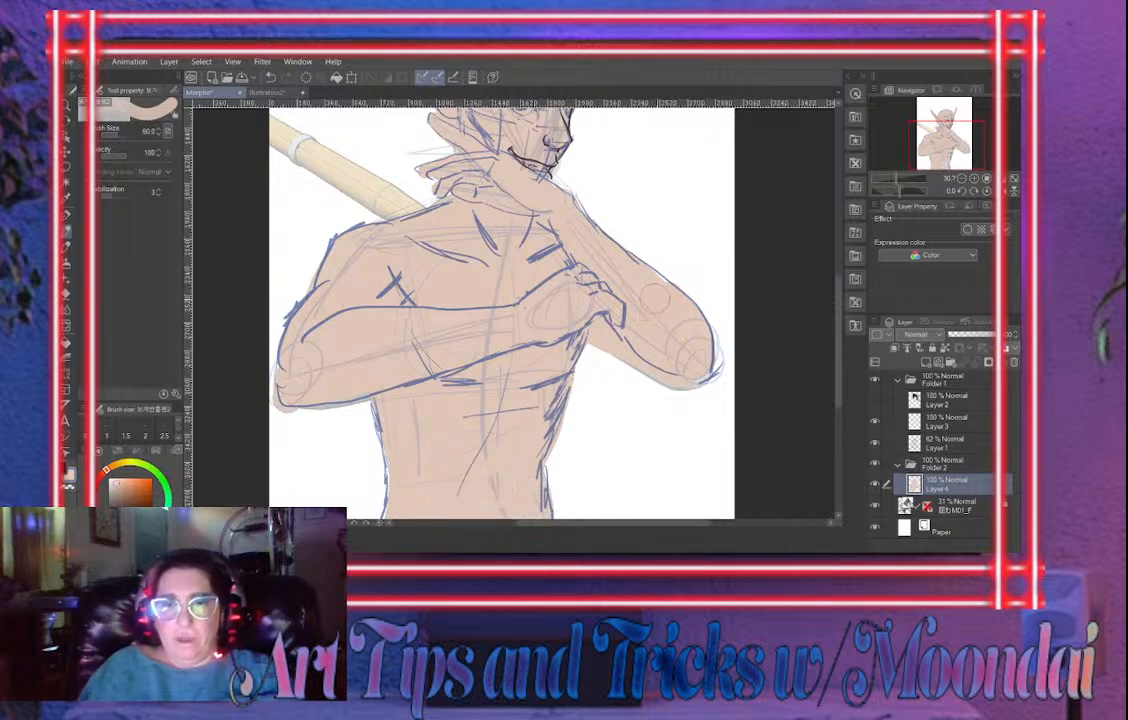
# Add a new layer above the flat skin layer and switch the drawing color to dark navy blue
pyautogui.scroll(5, 549, 255)
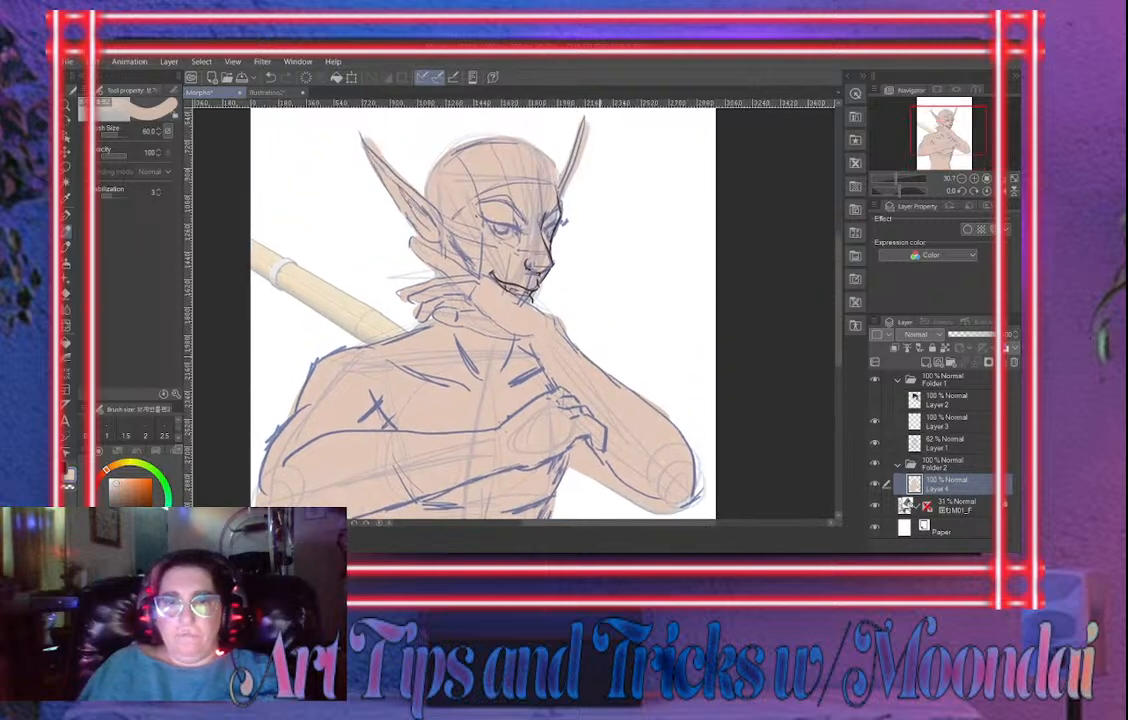
pyautogui.hotkey('ctrl', 'shift', 'n')
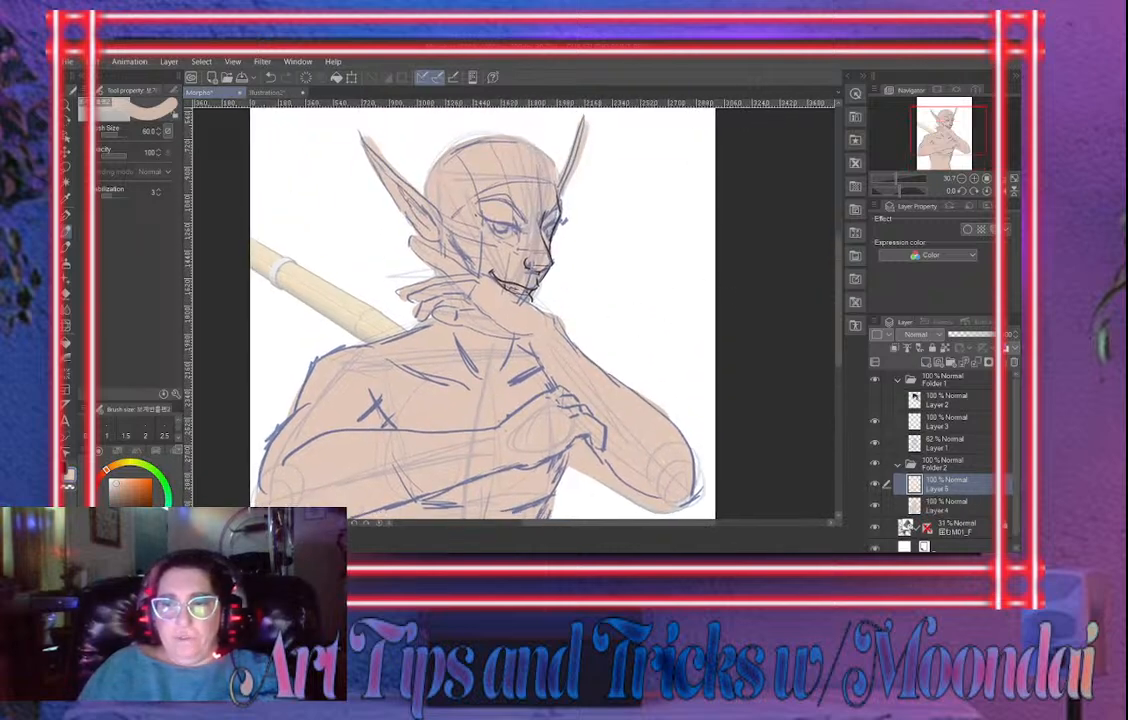
pyautogui.press('x')
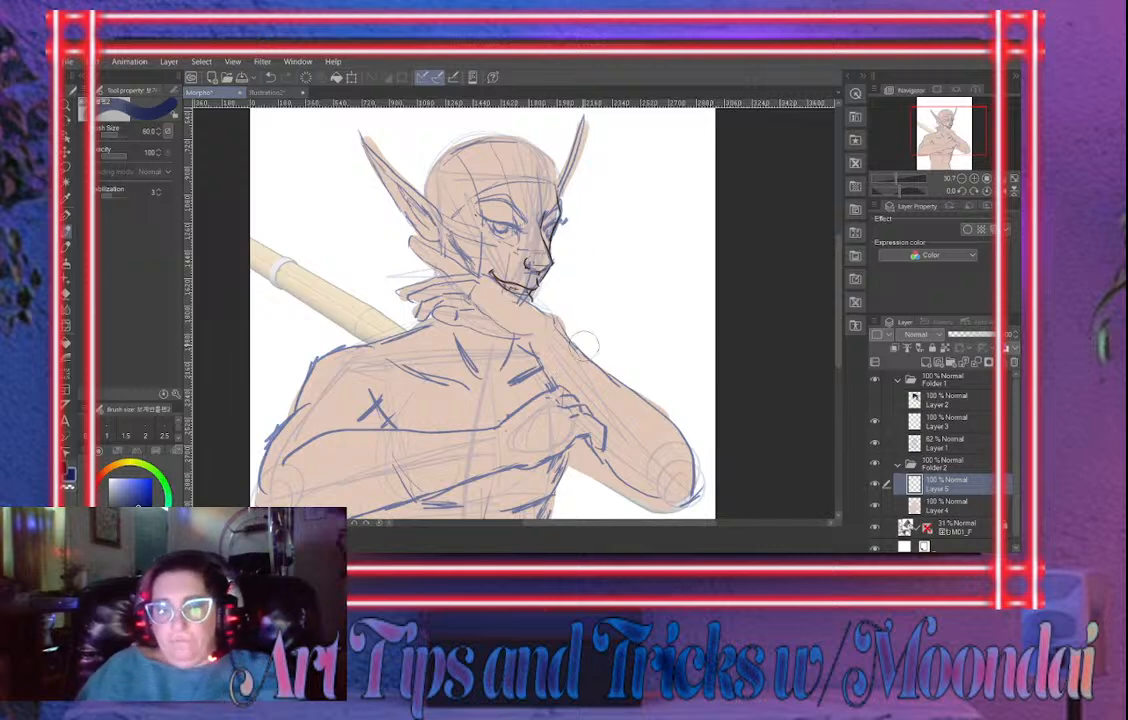
# Paint a V-shaped navy neckline from the neck down to the folded arm and back up, using brush size 15
pyautogui.press('[')
pyautogui.press('[')
pyautogui.press('[')
pyautogui.press('[')
pyautogui.press('[')
pyautogui.press('[')
pyautogui.press('[')
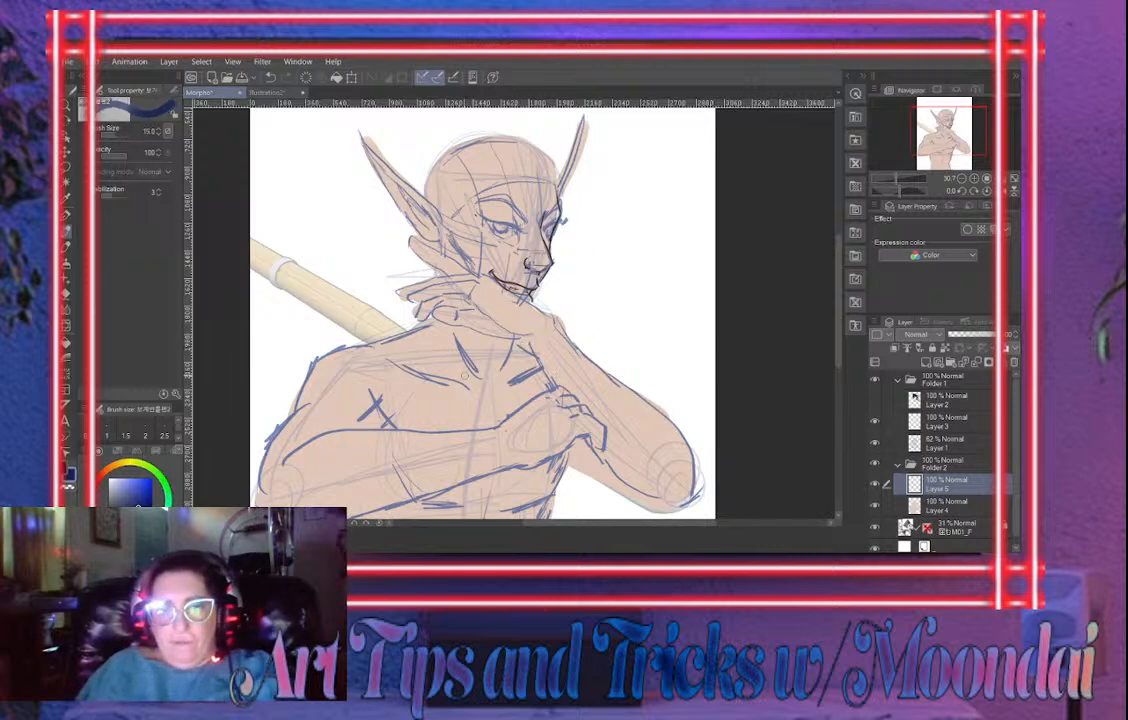
pyautogui.press('[')
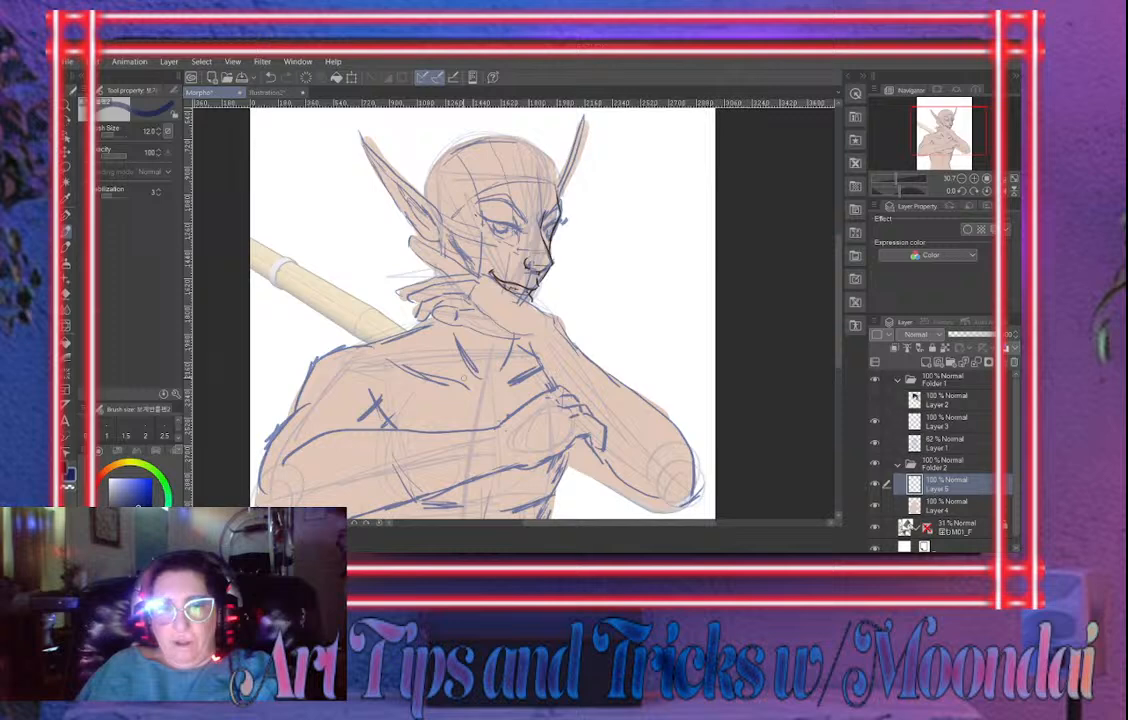
pyautogui.moveTo(601, 345); pyautogui.dragTo(614, 213)
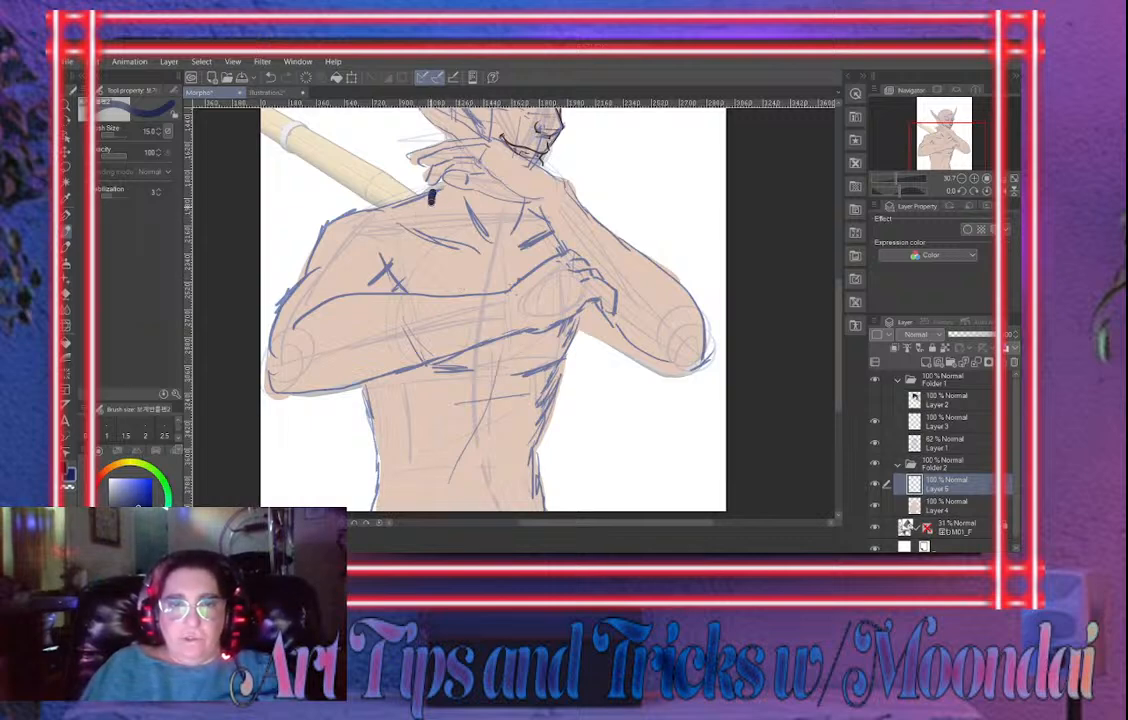
pyautogui.moveTo(433, 196); pyautogui.dragTo(473, 275)
pyautogui.moveTo(426, 193); pyautogui.dragTo(478, 281)
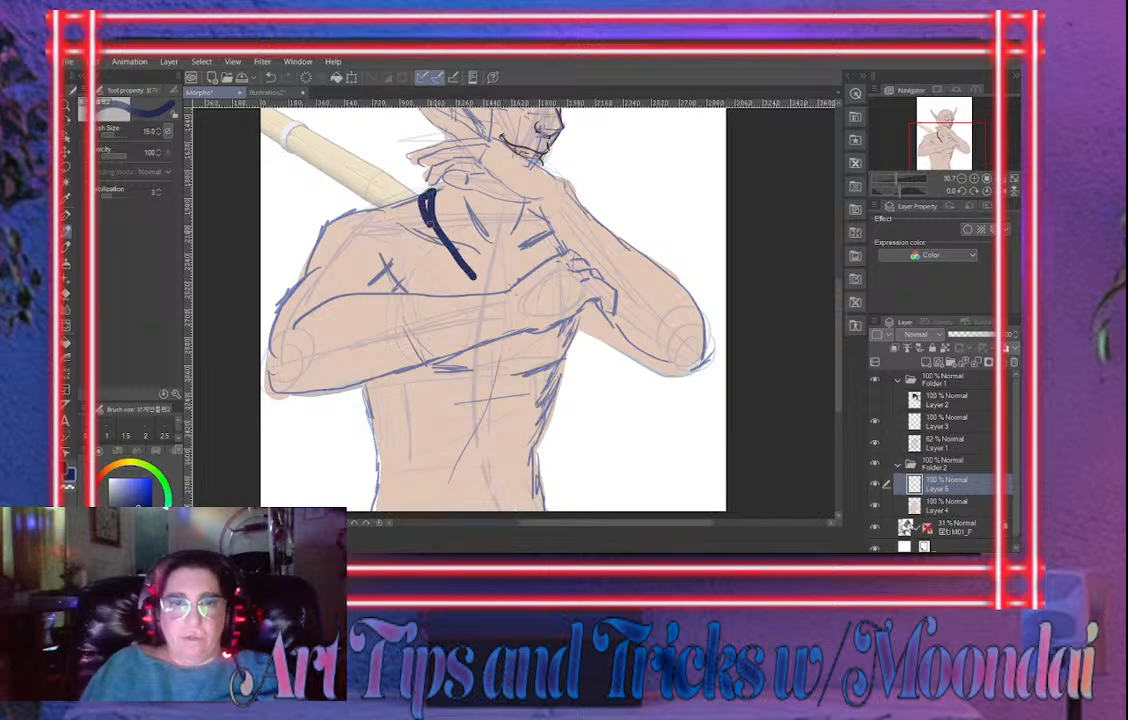
pyautogui.moveTo(428, 195); pyautogui.dragTo(479, 287)
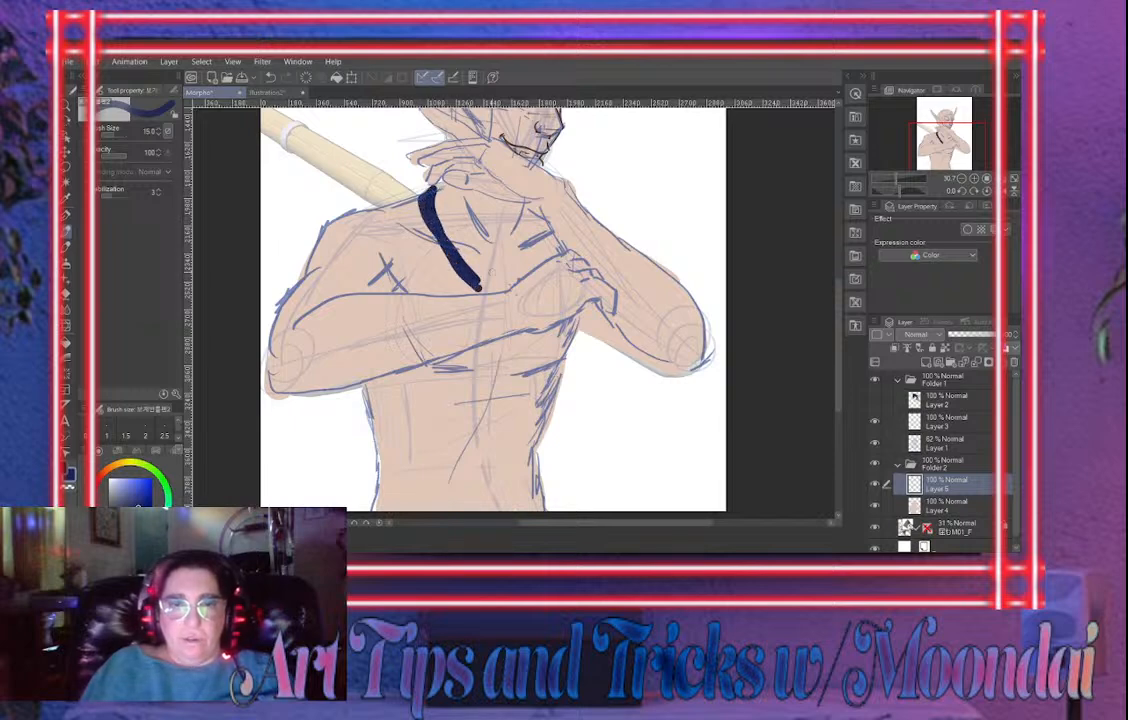
pyautogui.moveTo(547, 214); pyautogui.dragTo(500, 285)
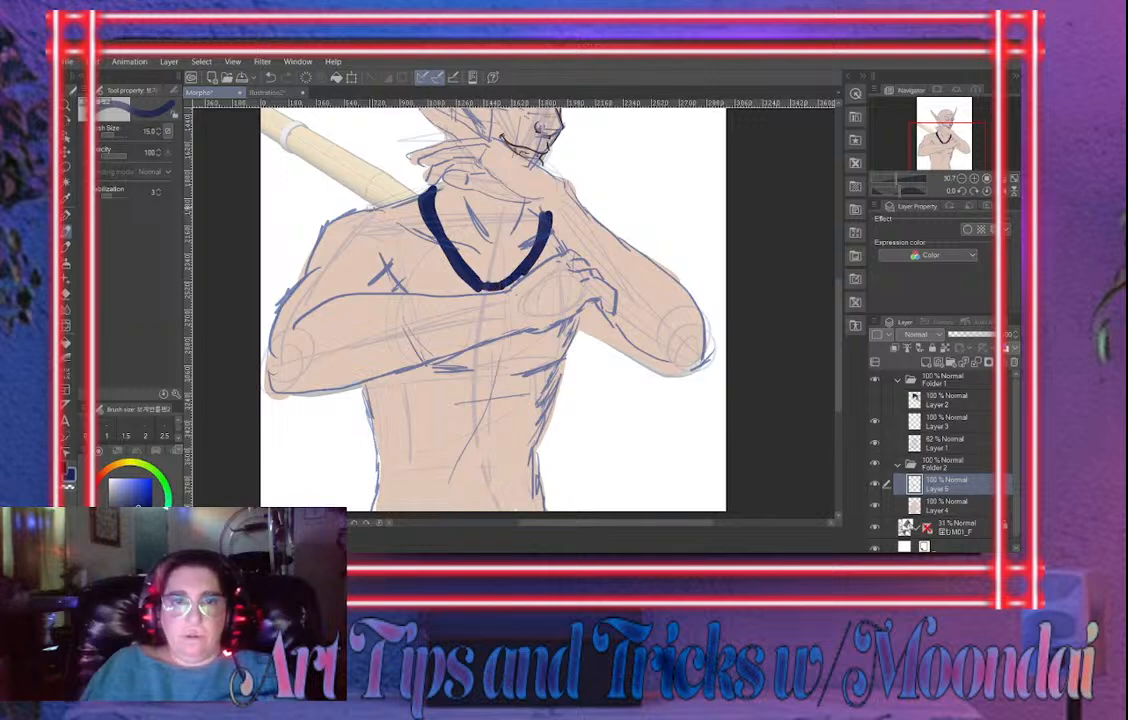
# Paint a second shoulder strap down to the neckline's point, fill the chest edge along the folded arm, and mark the top's side below it
pyautogui.moveTo(373, 209)
pyautogui.mouseDown()
pyautogui.moveTo(474, 288)
pyautogui.moveTo(390, 236)
pyautogui.moveTo(387, 210)
pyautogui.moveTo(461, 289)
pyautogui.mouseUp()
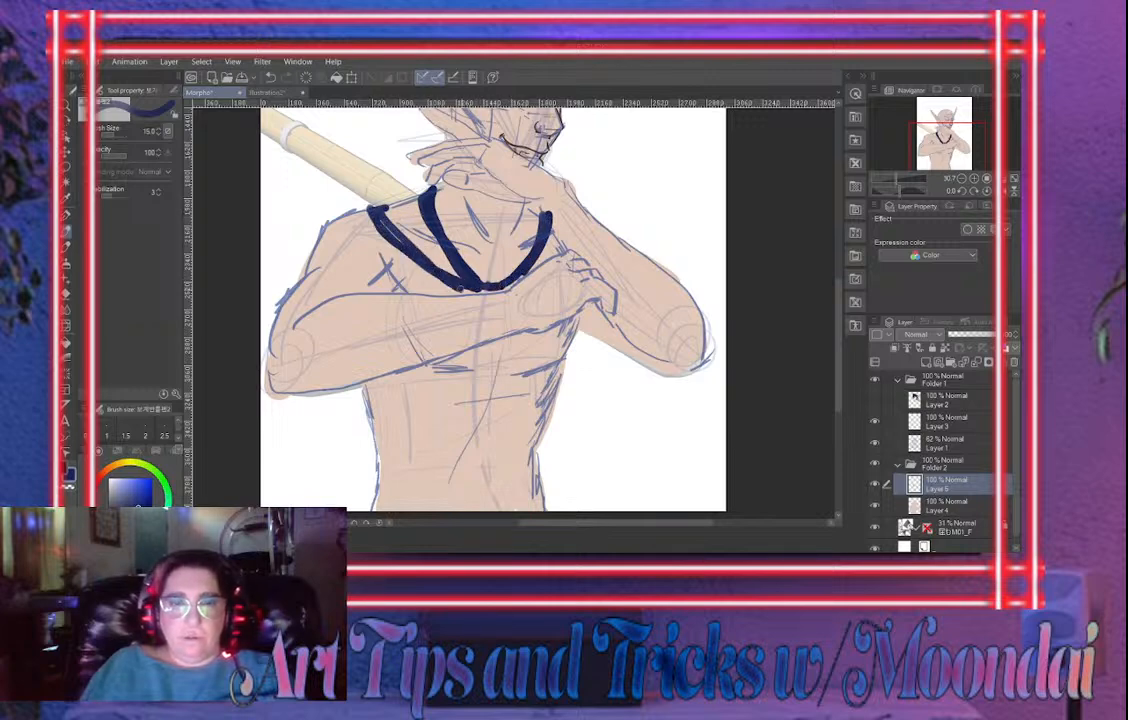
pyautogui.moveTo(382, 212); pyautogui.dragTo(500, 285)
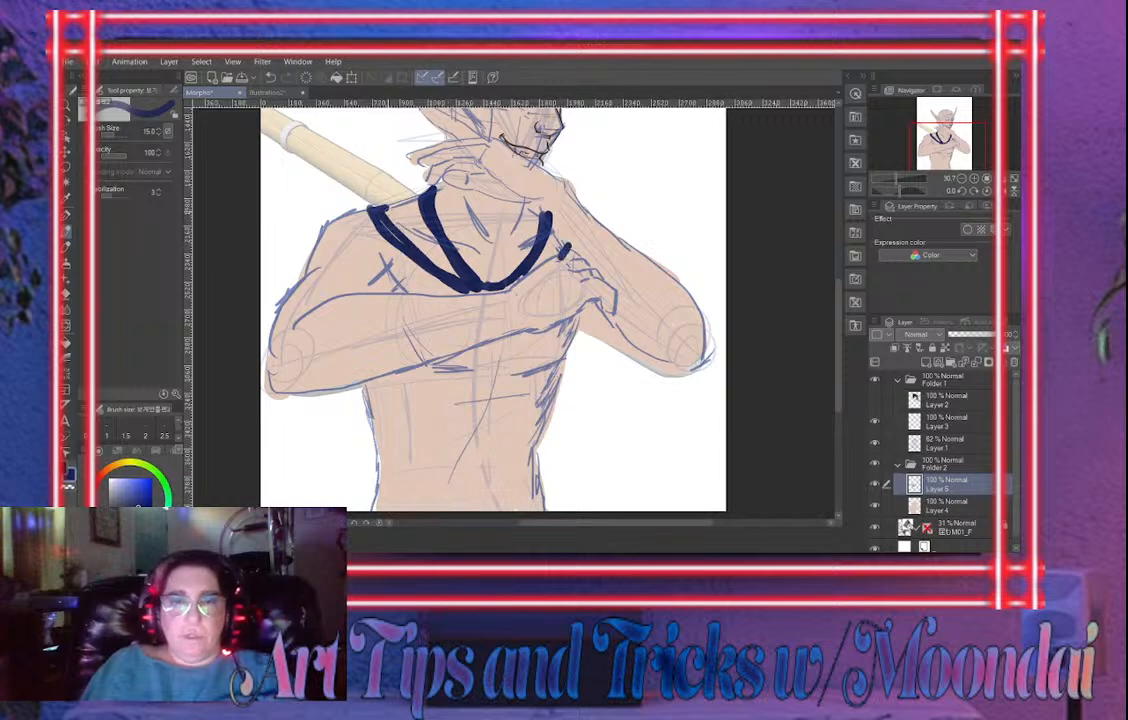
pyautogui.moveTo(341, 199)
pyautogui.mouseDown()
pyautogui.moveTo(420, 258)
pyautogui.moveTo(383, 221)
pyautogui.mouseUp()
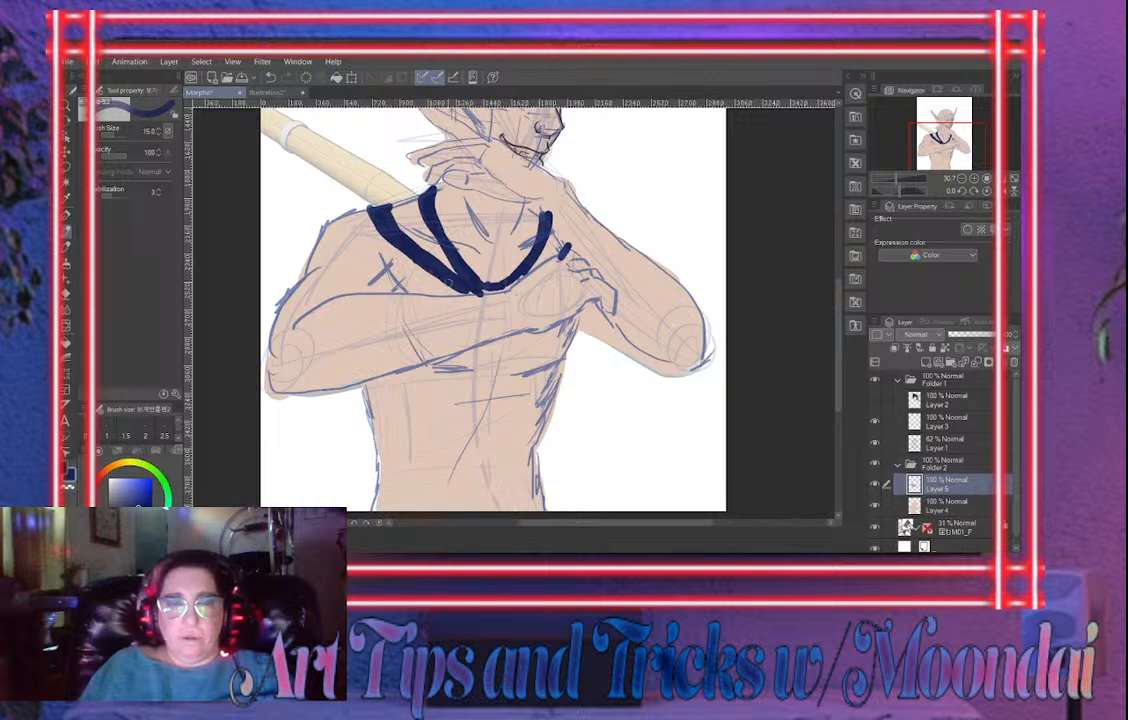
pyautogui.moveTo(405, 258)
pyautogui.mouseDown()
pyautogui.moveTo(469, 289)
pyautogui.moveTo(421, 292)
pyautogui.mouseUp()
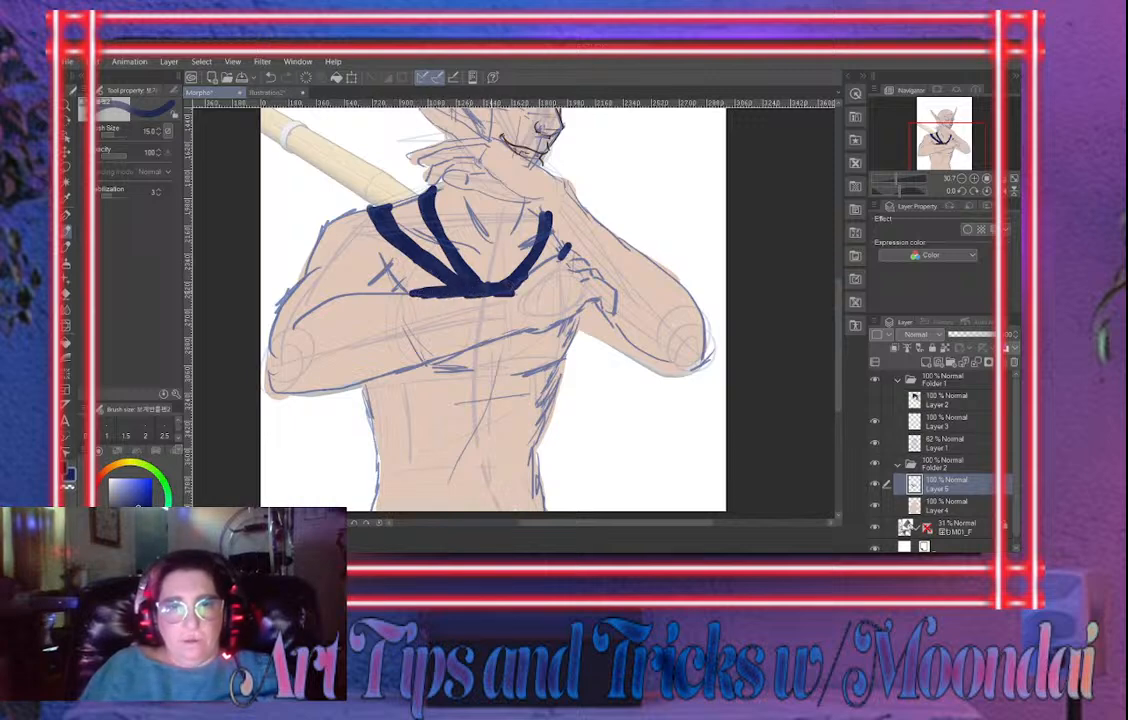
pyautogui.hotkey('ctrl', 'z')
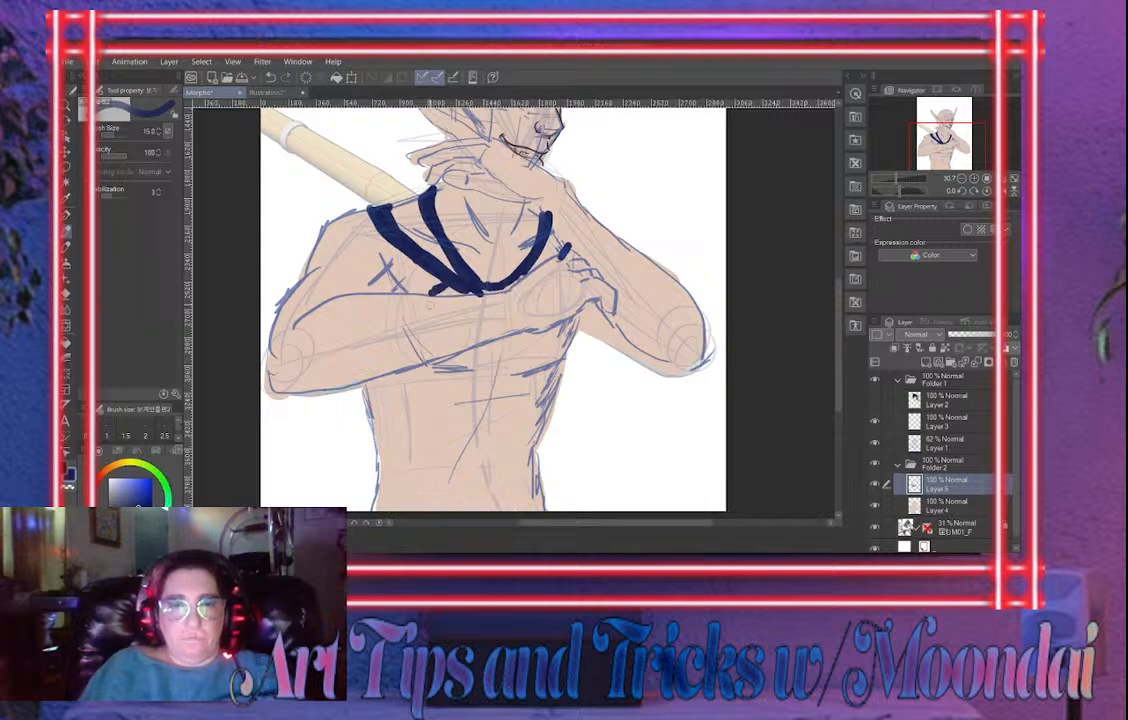
pyautogui.moveTo(366, 387); pyautogui.dragTo(389, 374)
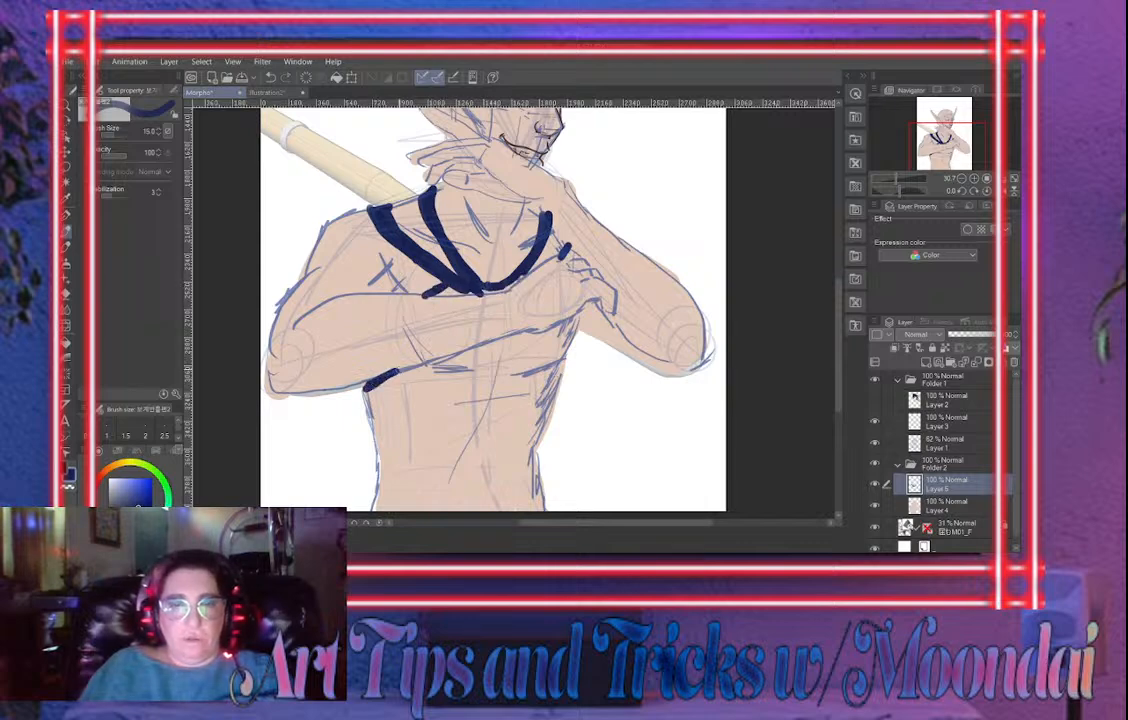
pyautogui.moveTo(428, 294)
pyautogui.mouseDown()
pyautogui.moveTo(488, 287)
pyautogui.moveTo(551, 238)
pyautogui.mouseUp()
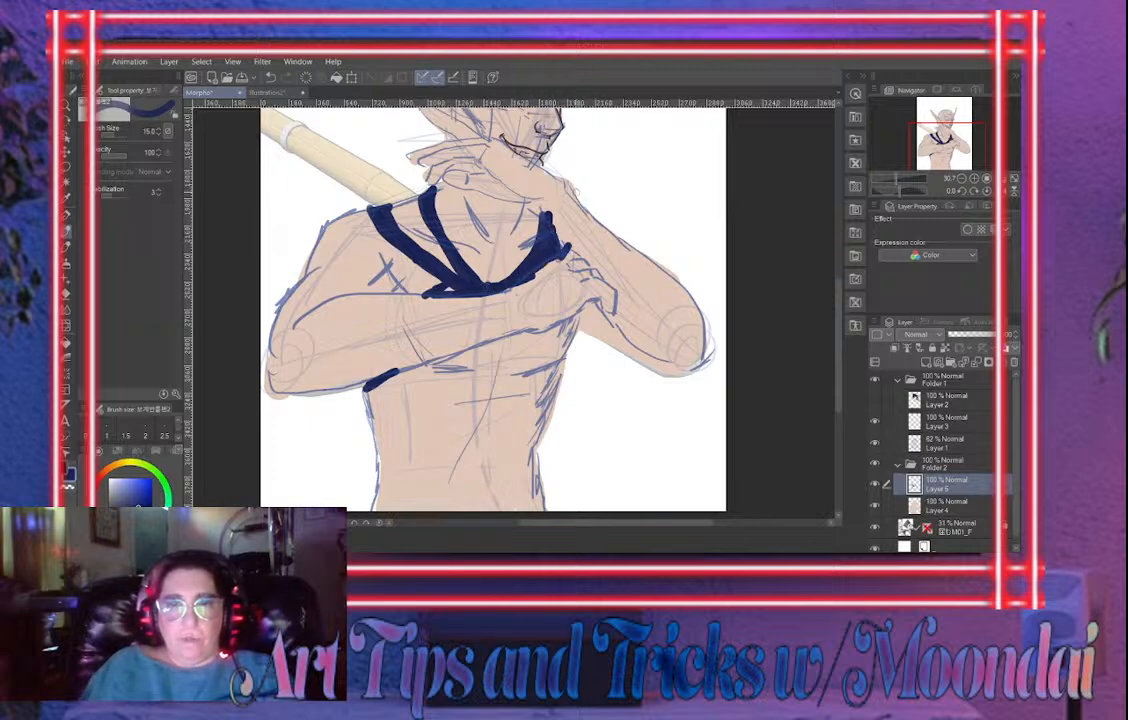
# Outline the raised arm's sleeve from wrist to elbow around the gripping hand and fill it with navy
pyautogui.moveTo(585, 207)
pyautogui.mouseDown()
pyautogui.moveTo(553, 166)
pyautogui.moveTo(557, 219)
pyautogui.mouseUp()
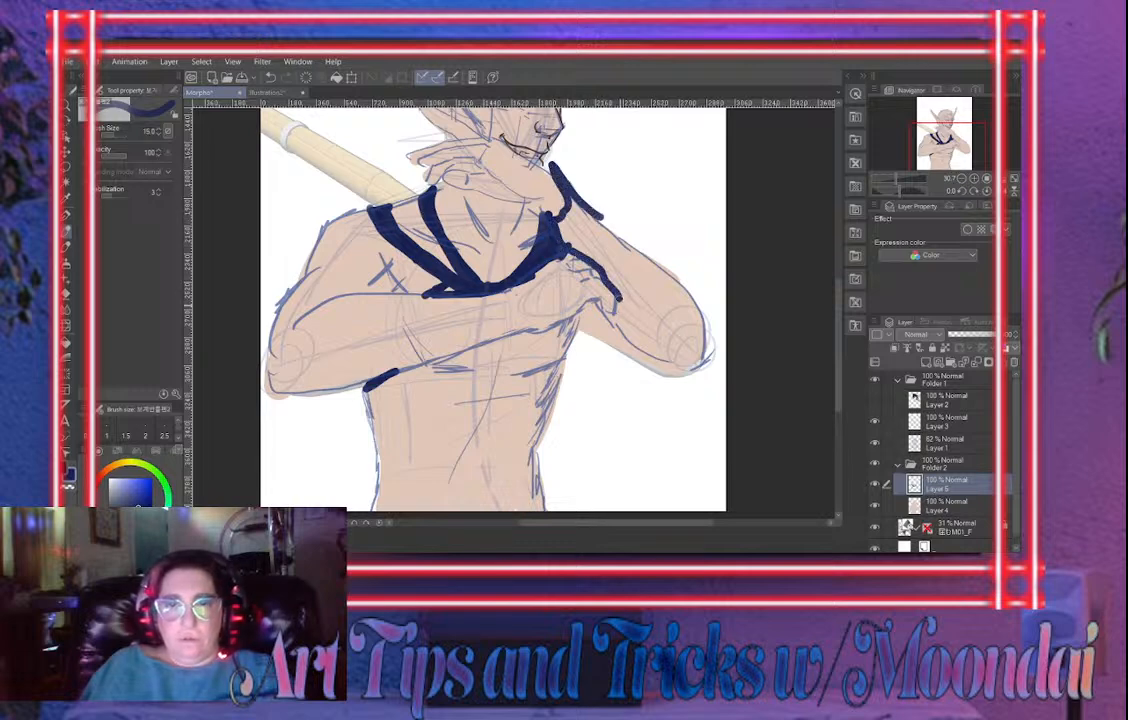
pyautogui.moveTo(580, 327); pyautogui.dragTo(662, 370)
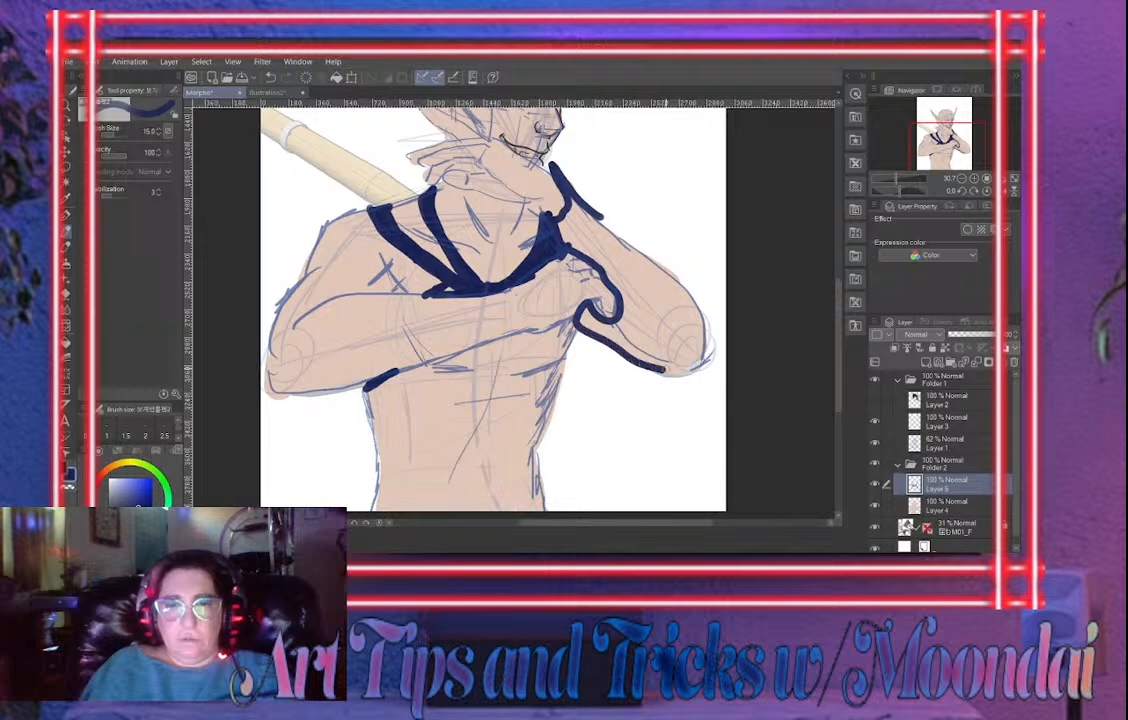
pyautogui.press(']')
pyautogui.press(']')
pyautogui.press(']')
pyautogui.press(']')
pyautogui.press(']')
pyautogui.moveTo(555, 168)
pyautogui.mouseDown()
pyautogui.moveTo(674, 292)
pyautogui.moveTo(695, 340)
pyautogui.moveTo(655, 362)
pyautogui.mouseUp()
pyautogui.press('[')
pyautogui.press('[')
pyautogui.press('[')
pyautogui.press('[')
pyautogui.moveTo(567, 203)
pyautogui.mouseDown()
pyautogui.moveTo(595, 254)
pyautogui.moveTo(620, 270)
pyautogui.moveTo(602, 253)
pyautogui.moveTo(609, 245)
pyautogui.moveTo(624, 307)
pyautogui.moveTo(612, 322)
pyautogui.moveTo(578, 320)
pyautogui.moveTo(584, 330)
pyautogui.moveTo(643, 357)
pyautogui.moveTo(652, 320)
pyautogui.moveTo(660, 336)
pyautogui.moveTo(668, 325)
pyautogui.moveTo(666, 295)
pyautogui.moveTo(685, 330)
pyautogui.moveTo(661, 342)
pyautogui.moveTo(637, 333)
pyautogui.moveTo(656, 342)
pyautogui.moveTo(595, 325)
pyautogui.moveTo(624, 328)
pyautogui.moveTo(618, 337)
pyautogui.moveTo(639, 358)
pyautogui.moveTo(668, 356)
pyautogui.moveTo(677, 334)
pyautogui.moveTo(623, 236)
pyautogui.moveTo(594, 212)
pyautogui.moveTo(689, 290)
pyautogui.moveTo(698, 352)
pyautogui.mouseUp()
# Outline the top's torso below the folded arm with a slanted hem and fill it with navy, enlarging the brush to 60
pyautogui.press(']')
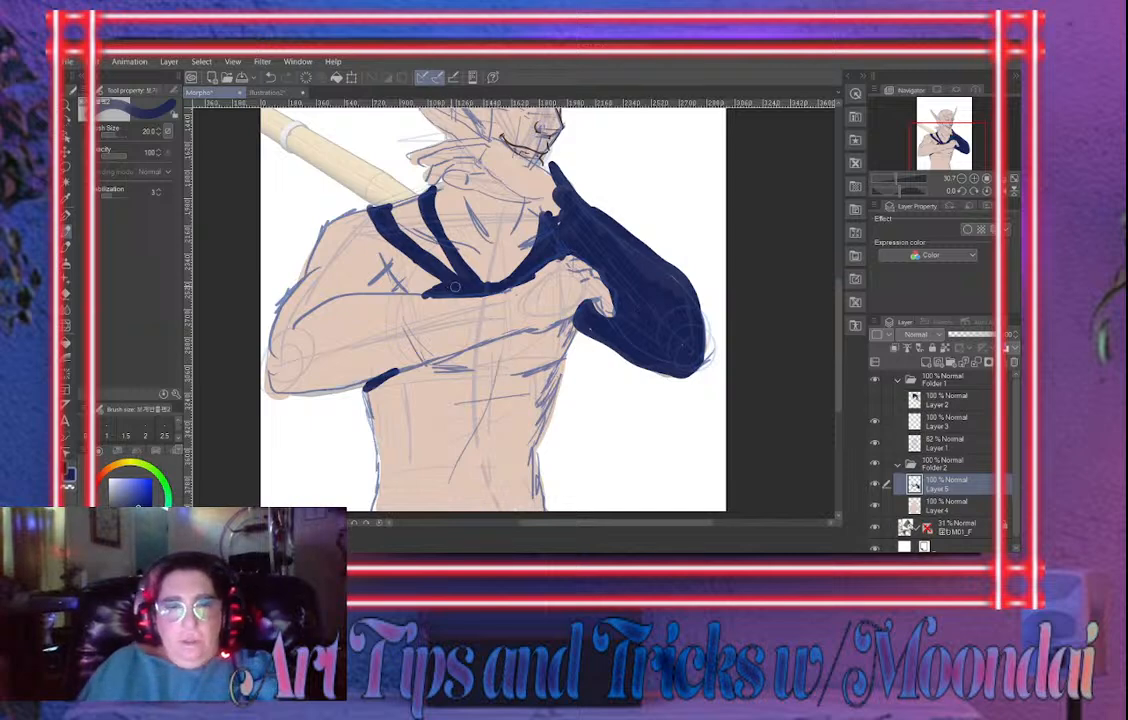
pyautogui.moveTo(368, 385)
pyautogui.mouseDown()
pyautogui.moveTo(376, 436)
pyautogui.moveTo(545, 502)
pyautogui.mouseUp()
pyautogui.moveTo(577, 325); pyautogui.dragTo(540, 498)
pyautogui.moveTo(578, 315); pyautogui.dragTo(365, 388)
pyautogui.press(']')
pyautogui.moveTo(582, 328)
pyautogui.mouseDown()
pyautogui.moveTo(380, 392)
pyautogui.moveTo(394, 418)
pyautogui.moveTo(423, 401)
pyautogui.moveTo(455, 405)
pyautogui.moveTo(557, 351)
pyautogui.moveTo(523, 423)
pyautogui.moveTo(475, 448)
pyautogui.moveTo(431, 448)
pyautogui.moveTo(505, 472)
pyautogui.moveTo(519, 455)
pyautogui.moveTo(525, 480)
pyautogui.moveTo(497, 463)
pyautogui.mouseUp()
pyautogui.moveTo(529, 483); pyautogui.dragTo(529, 466)
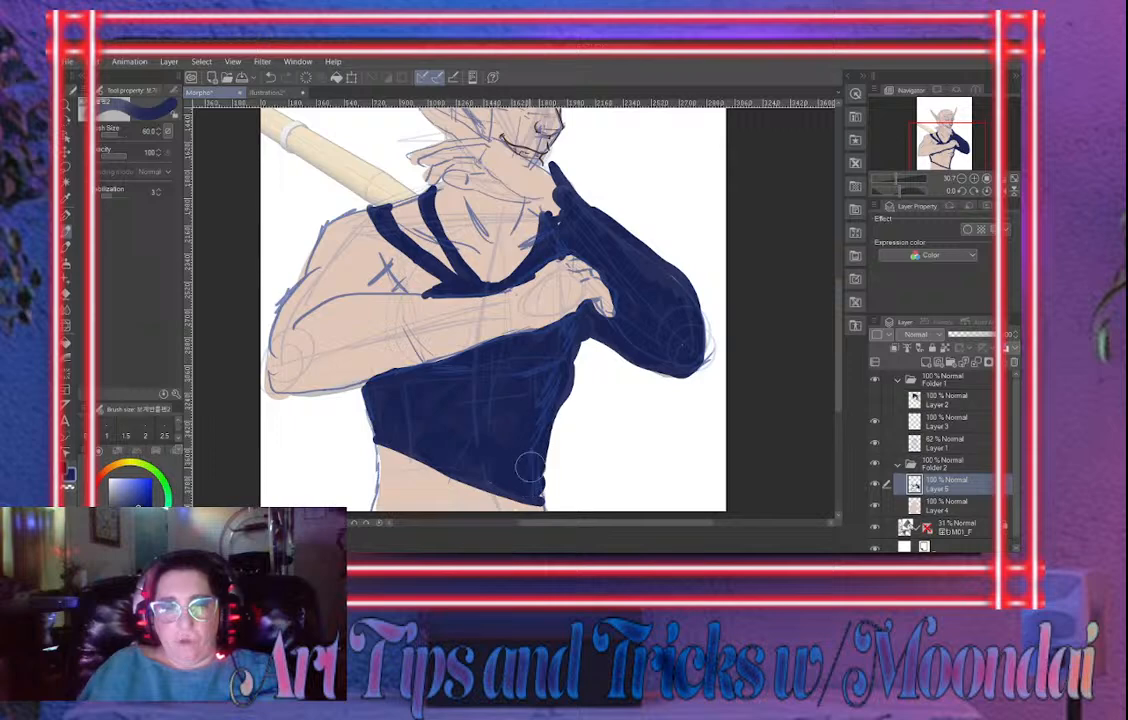
# Extend the navy chest edge above the folded arm and paint crisscross lacing between the shoulder straps at brush size 20
pyautogui.press('[')
pyautogui.press('[')
pyautogui.press('[')
pyautogui.press('[')
pyautogui.press('[')
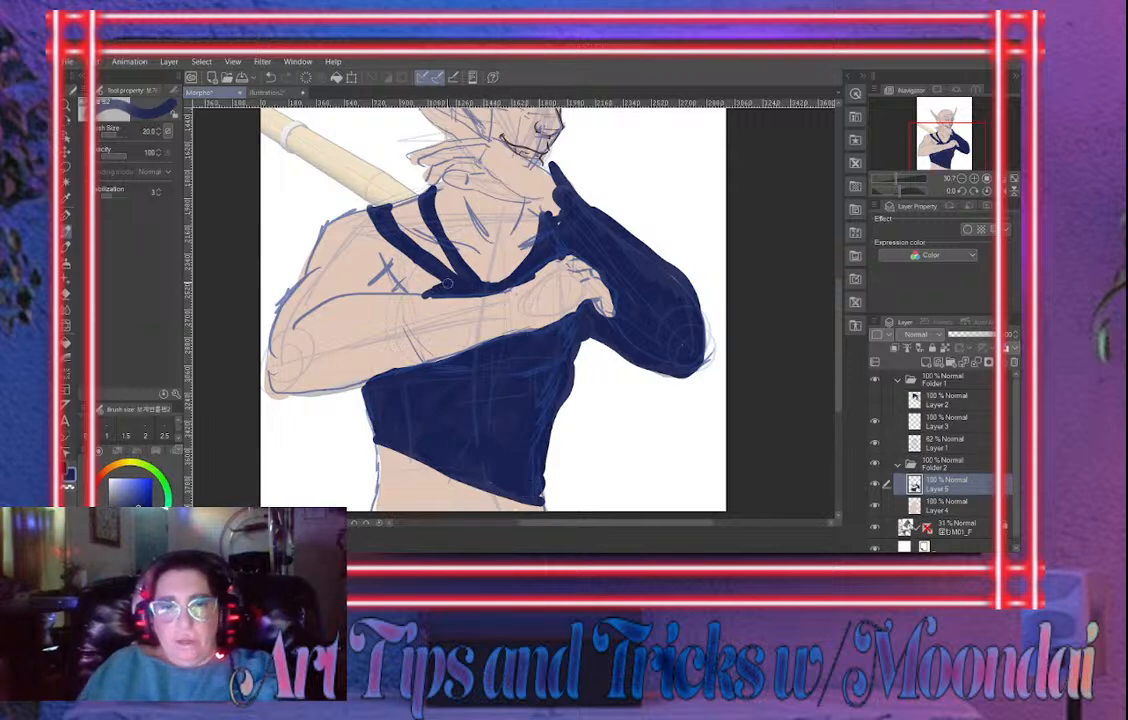
pyautogui.hotkey('ctrl', 'z')
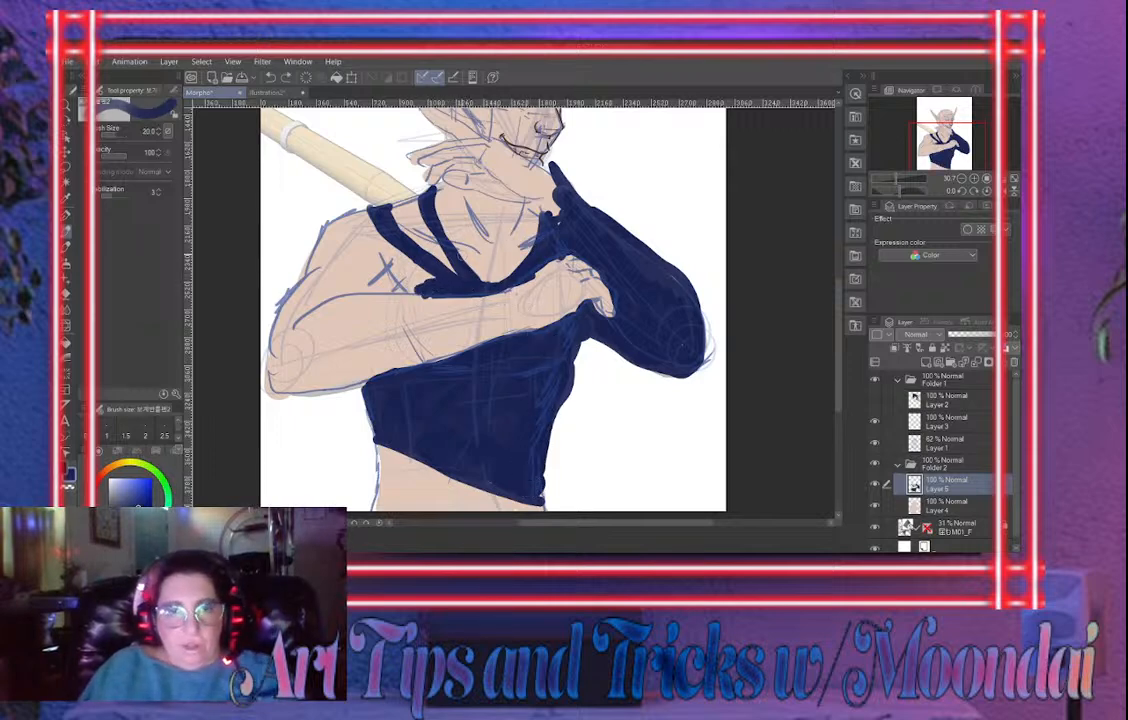
pyautogui.moveTo(427, 210); pyautogui.dragTo(402, 240)
pyautogui.moveTo(392, 214); pyautogui.dragTo(432, 242)
pyautogui.moveTo(397, 190); pyautogui.dragTo(418, 209)
pyautogui.moveTo(435, 237); pyautogui.dragTo(434, 262)
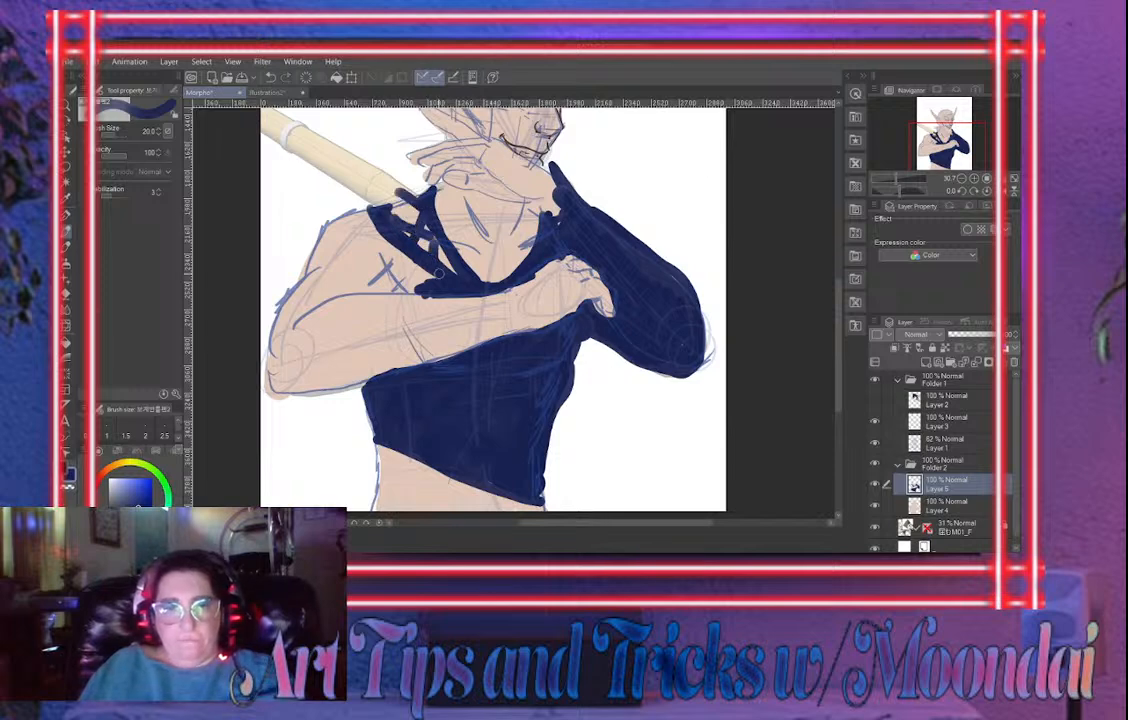
# Erase the navy paint that spills onto the folded arm and its hand, using the hard eraser at size 150
pyautogui.press('e')
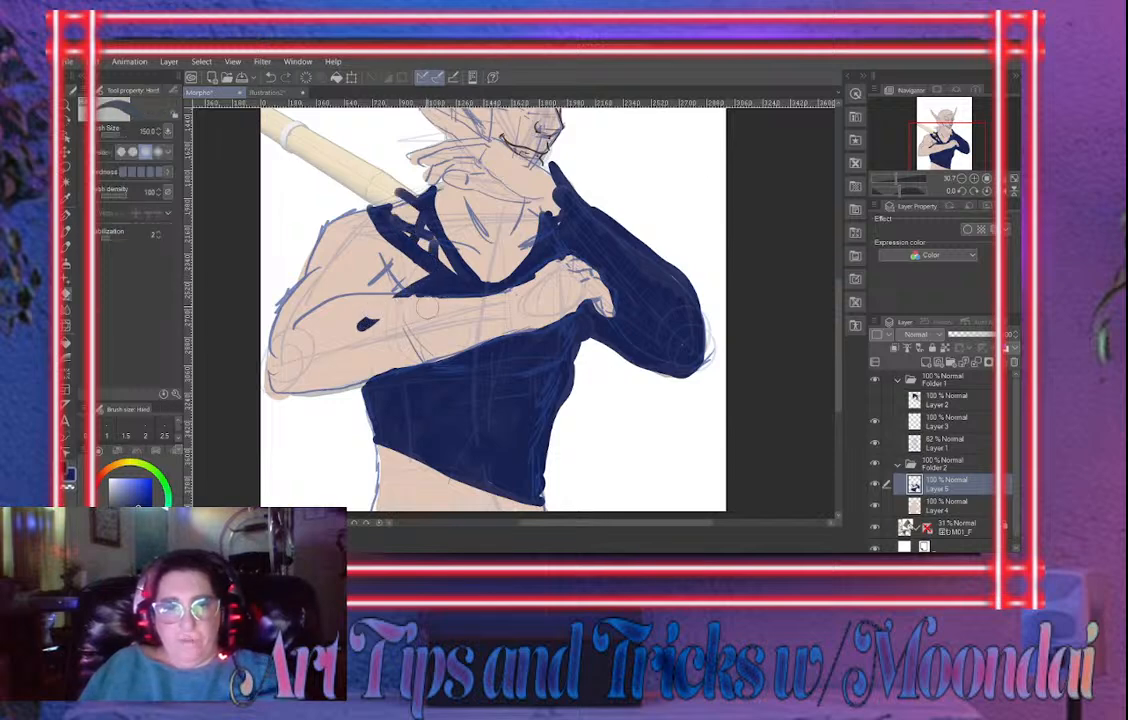
pyautogui.moveTo(400, 307); pyautogui.dragTo(444, 305)
pyautogui.moveTo(376, 320); pyautogui.dragTo(361, 326)
pyautogui.moveTo(516, 298); pyautogui.dragTo(552, 272)
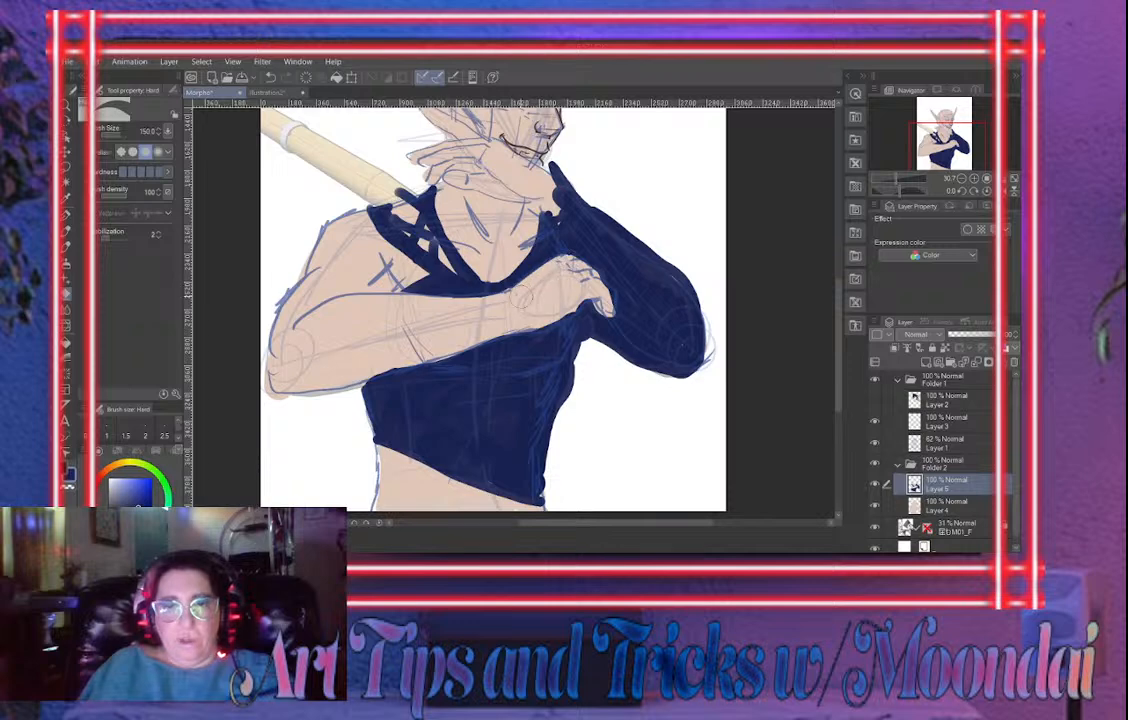
# Erase around the raised arm to clean up the sleeve's cuff at the wrist and its outer edge
pyautogui.moveTo(547, 168)
pyautogui.mouseDown()
pyautogui.moveTo(554, 214)
pyautogui.moveTo(696, 284)
pyautogui.moveTo(712, 318)
pyautogui.mouseUp()
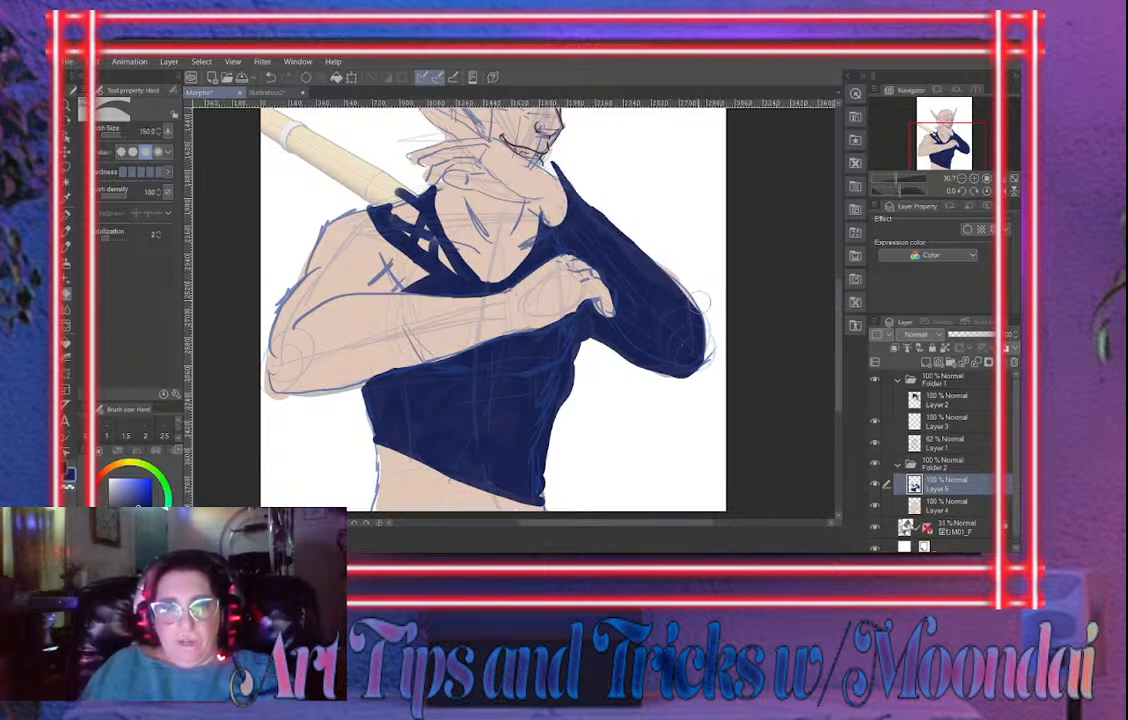
pyautogui.hotkey('ctrl', 'z')
pyautogui.moveTo(669, 262); pyautogui.dragTo(728, 339)
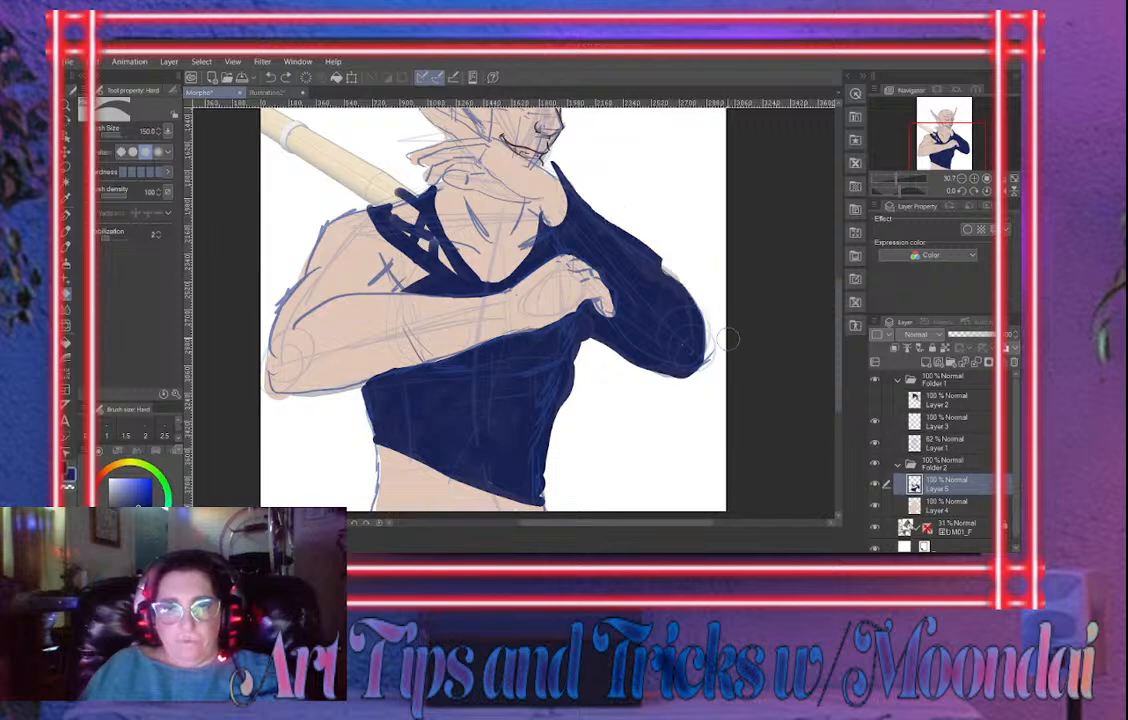
pyautogui.hotkey('ctrl', 'z')
pyautogui.moveTo(602, 205); pyautogui.dragTo(708, 309)
# Paint navy straps across the bare waist below the slanted hem, using brush size 20 and 12 for the uppermost one
pyautogui.moveTo(570, 400)
pyautogui.mouseDown()
pyautogui.moveTo(561, 282)
pyautogui.moveTo(567, 295)
pyautogui.mouseUp()
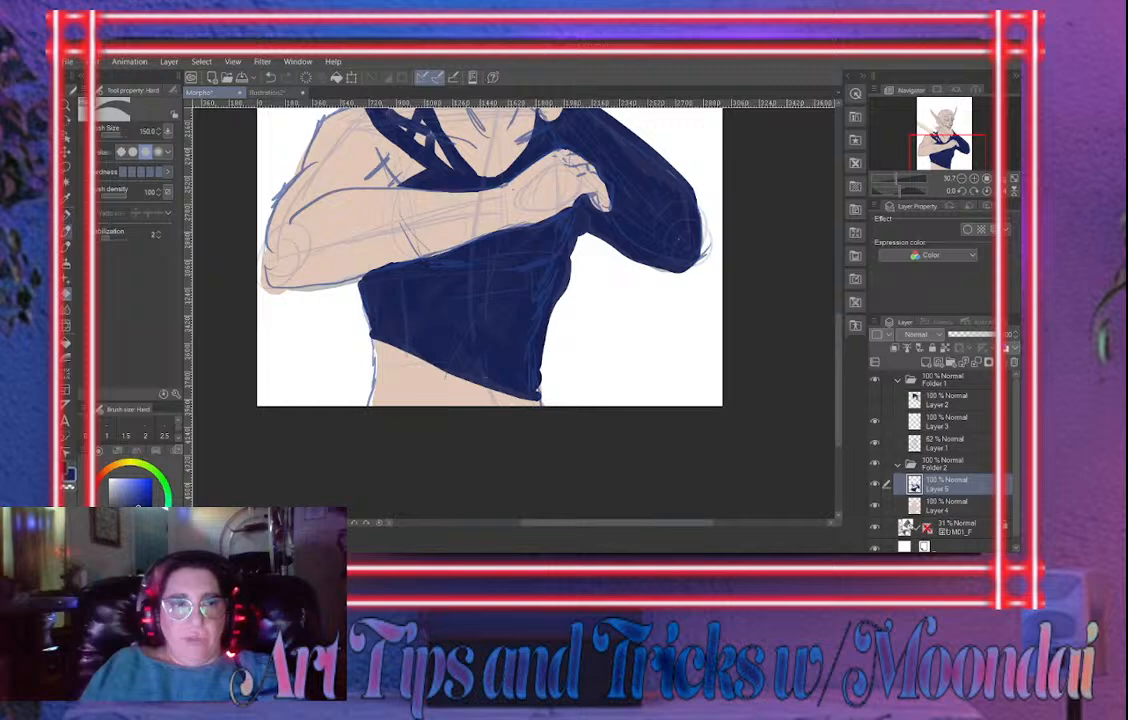
pyautogui.press('p')
pyautogui.moveTo(498, 388)
pyautogui.mouseDown()
pyautogui.moveTo(392, 400)
pyautogui.moveTo(525, 387)
pyautogui.moveTo(442, 411)
pyautogui.mouseUp()
pyautogui.hotkey('ctrl', 'z')
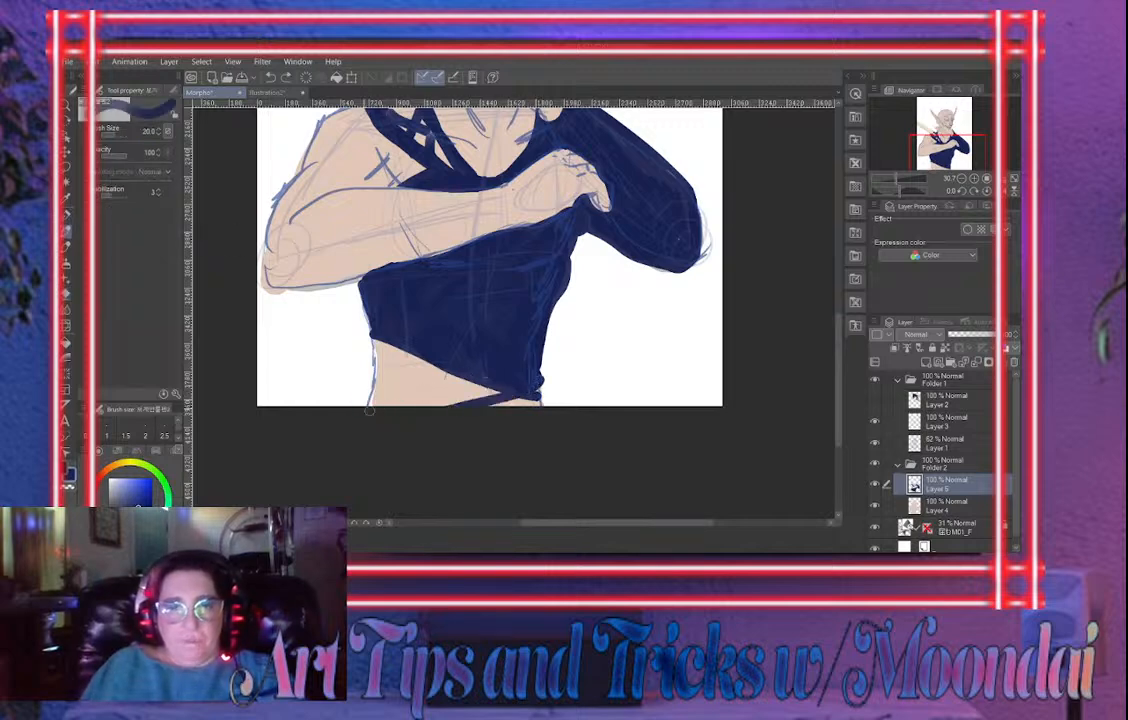
pyautogui.moveTo(369, 410); pyautogui.dragTo(361, 405)
pyautogui.moveTo(495, 379); pyautogui.dragTo(376, 381)
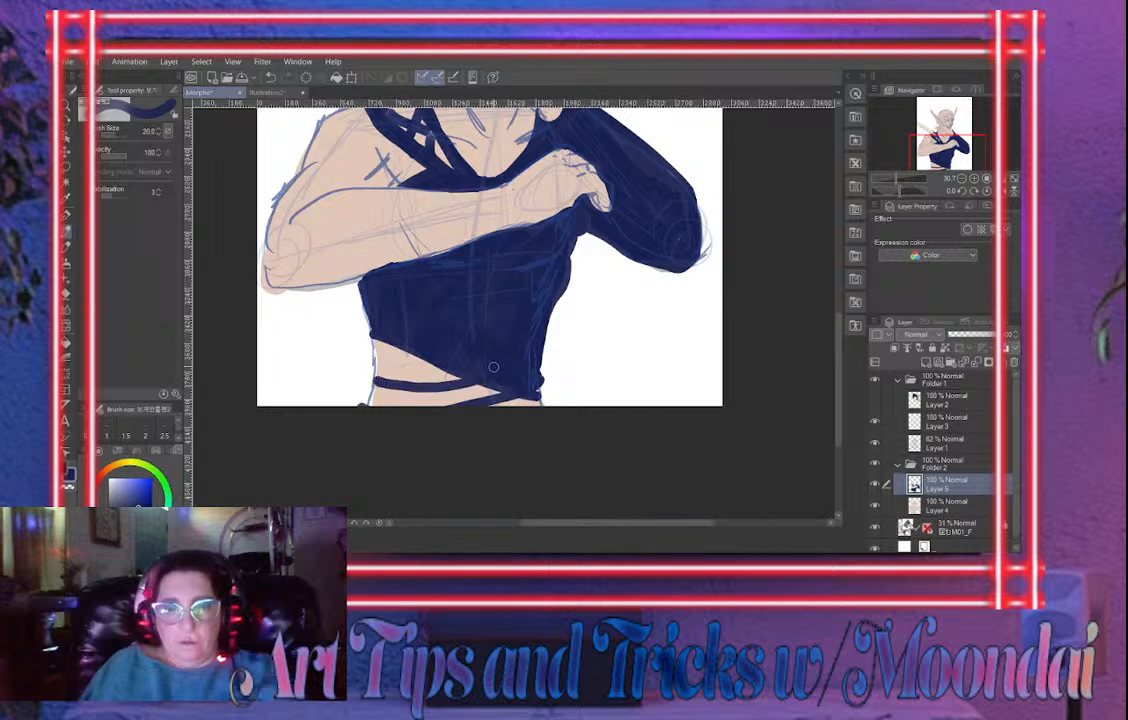
pyautogui.press('[')
pyautogui.press('[')
pyautogui.press('[')
pyautogui.moveTo(438, 363); pyautogui.dragTo(391, 360)
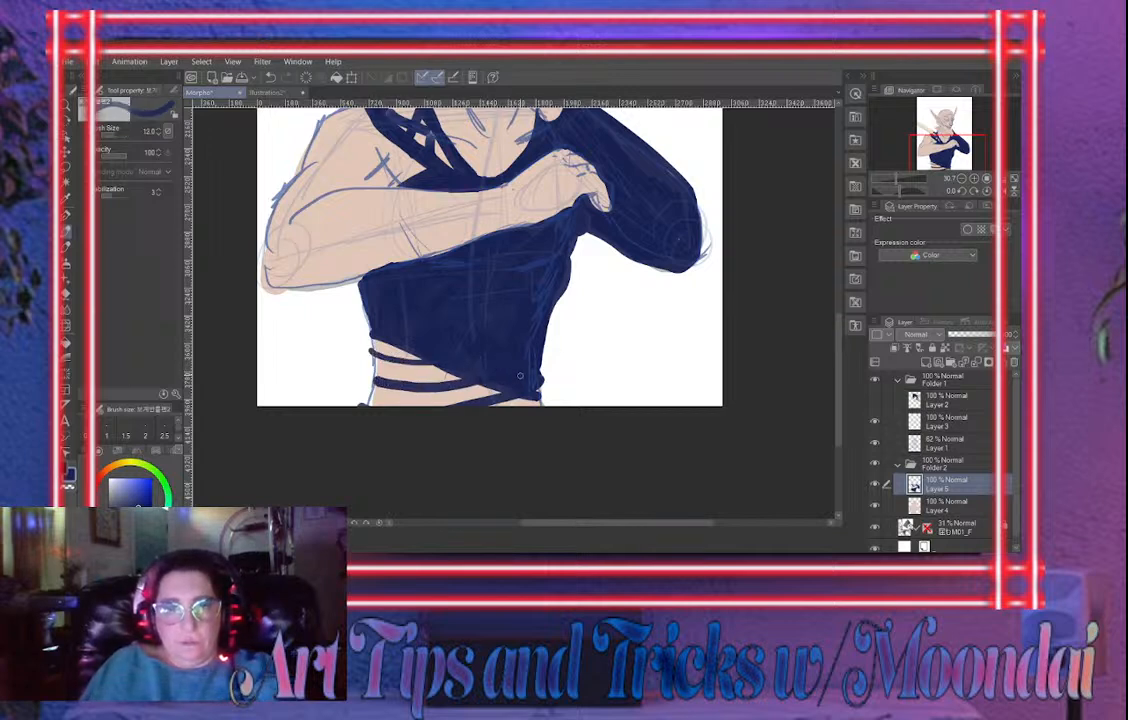
# Smooth the side edges of the navy torso and refine the lacing between the shoulder straps
pyautogui.moveTo(579, 226); pyautogui.dragTo(560, 300)
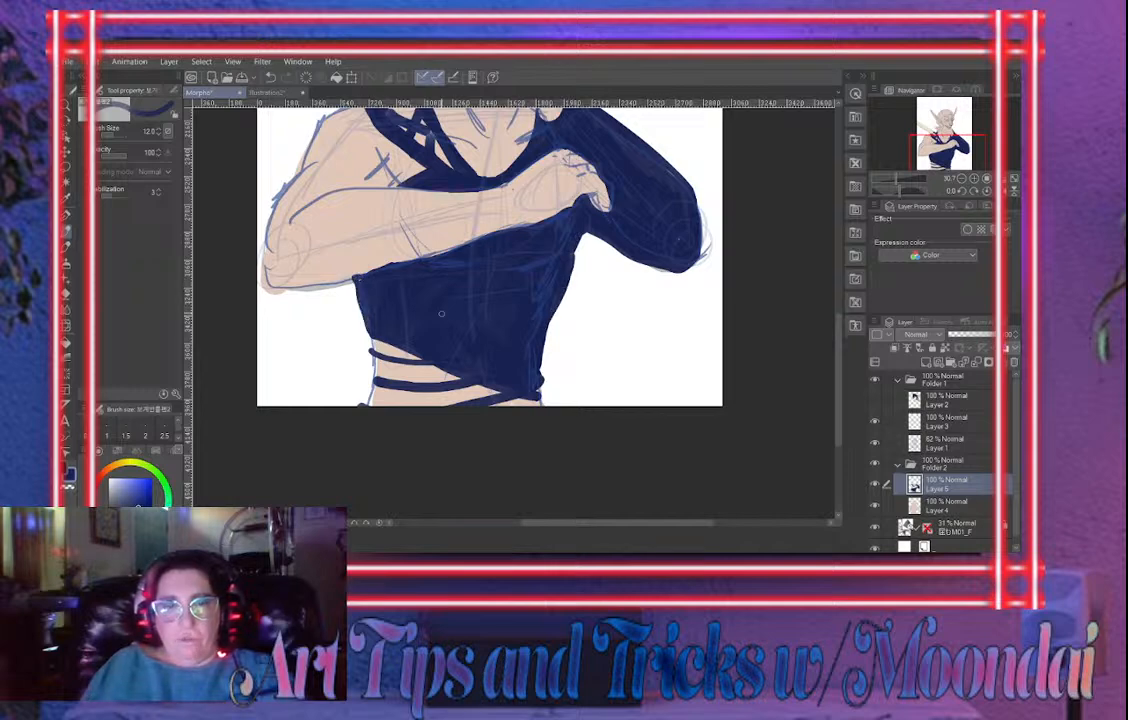
pyautogui.moveTo(473, 247)
pyautogui.mouseDown()
pyautogui.moveTo(405, 262)
pyautogui.moveTo(467, 244)
pyautogui.moveTo(475, 337)
pyautogui.mouseUp()
pyautogui.moveTo(365, 188); pyautogui.dragTo(312, 176)
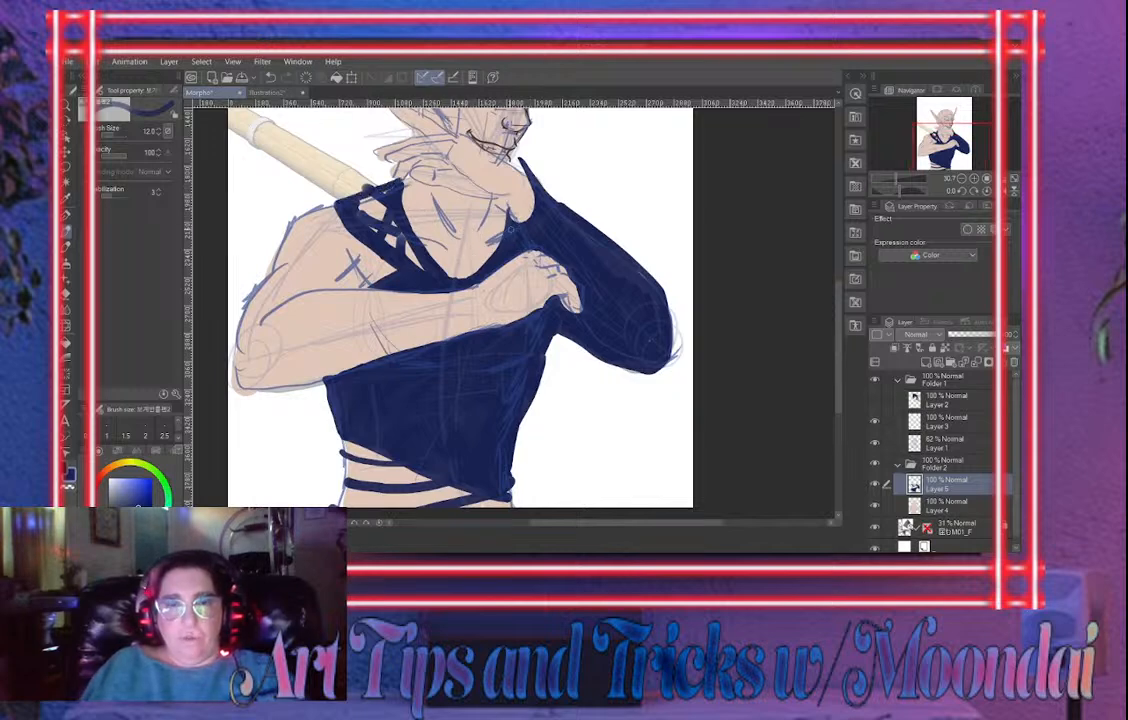
pyautogui.moveTo(436, 218); pyautogui.dragTo(405, 248)
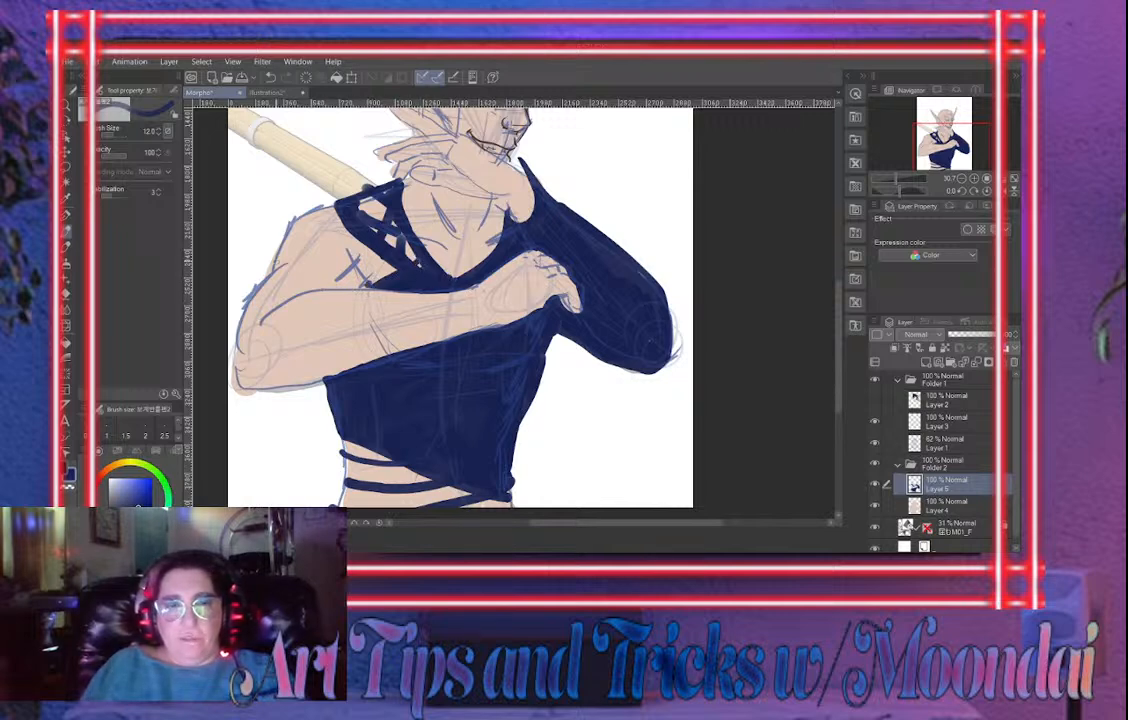
# Paint a navy off-shoulder sleeve band across the folded arm's upper arm and fill it at brush size 25
pyautogui.moveTo(270, 266)
pyautogui.mouseDown()
pyautogui.moveTo(310, 259)
pyautogui.moveTo(355, 278)
pyautogui.mouseUp()
pyautogui.moveTo(272, 262)
pyautogui.mouseDown()
pyautogui.moveTo(248, 285)
pyautogui.moveTo(272, 296)
pyautogui.moveTo(357, 283)
pyautogui.moveTo(287, 281)
pyautogui.moveTo(274, 269)
pyautogui.moveTo(348, 279)
pyautogui.moveTo(275, 272)
pyautogui.moveTo(265, 289)
pyautogui.moveTo(301, 283)
pyautogui.moveTo(270, 277)
pyautogui.mouseUp()
pyautogui.press(']')
pyautogui.press(']')
pyautogui.press(']')
pyautogui.press(']')
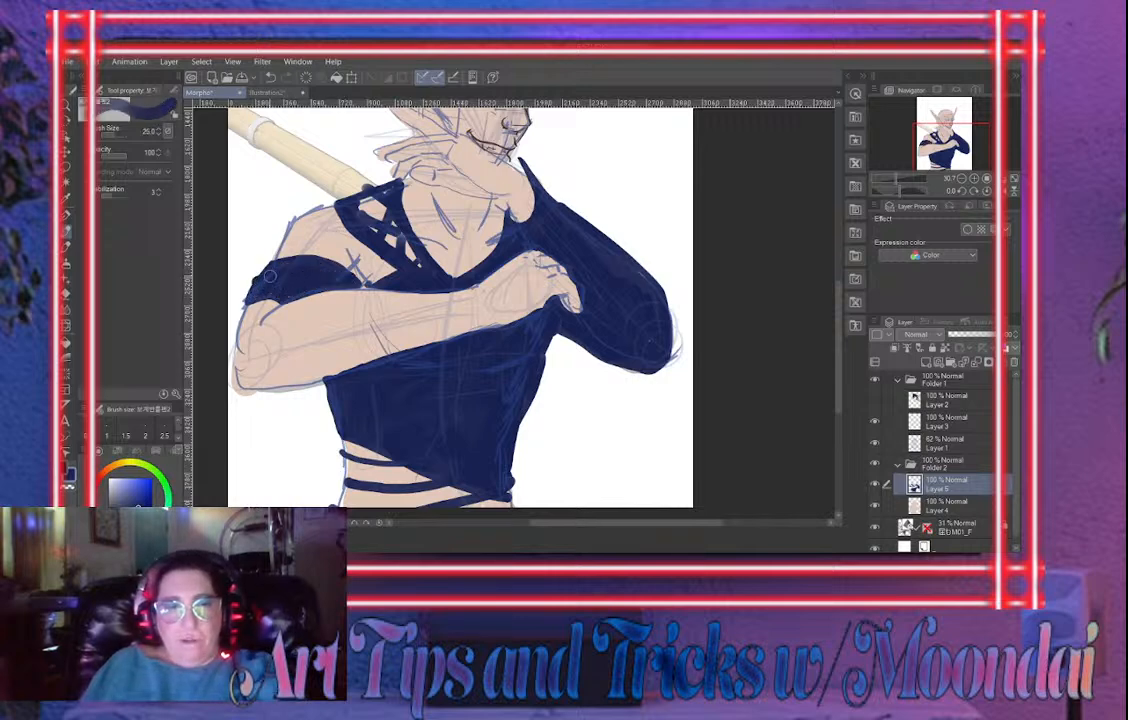
# Touch up the crisscross lacing between the shoulder straps with the brush reduced to size 12
pyautogui.press('[')
pyautogui.press('[')
pyautogui.press('[')
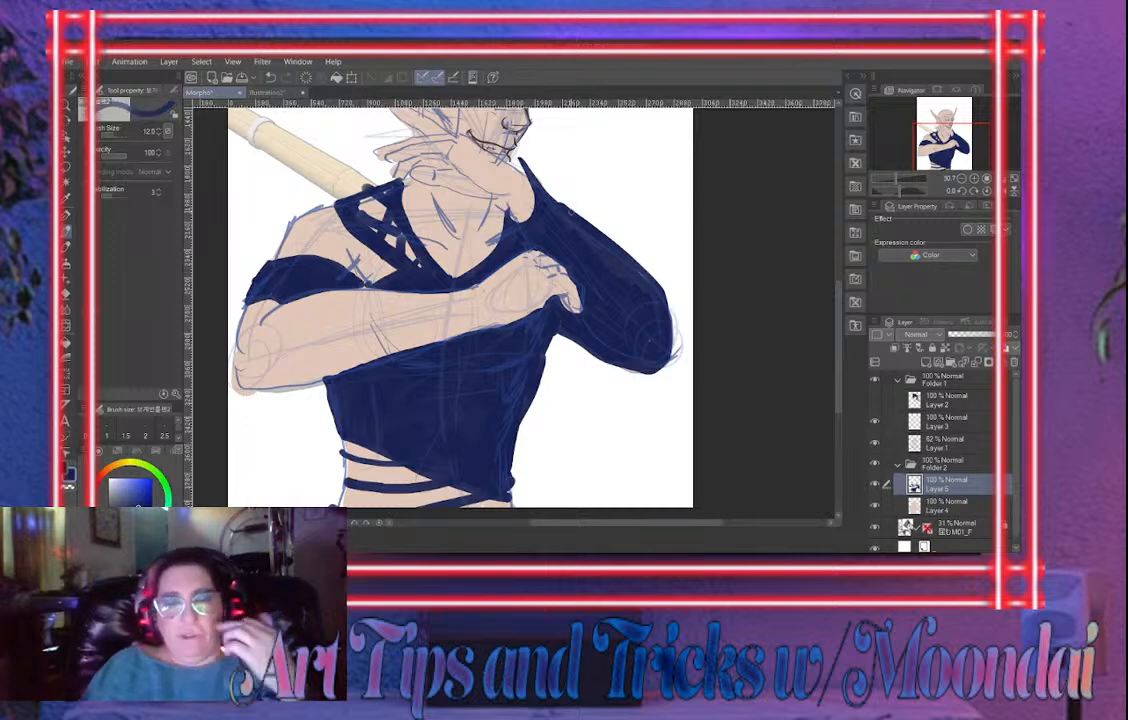
pyautogui.moveTo(364, 188); pyautogui.dragTo(401, 248)
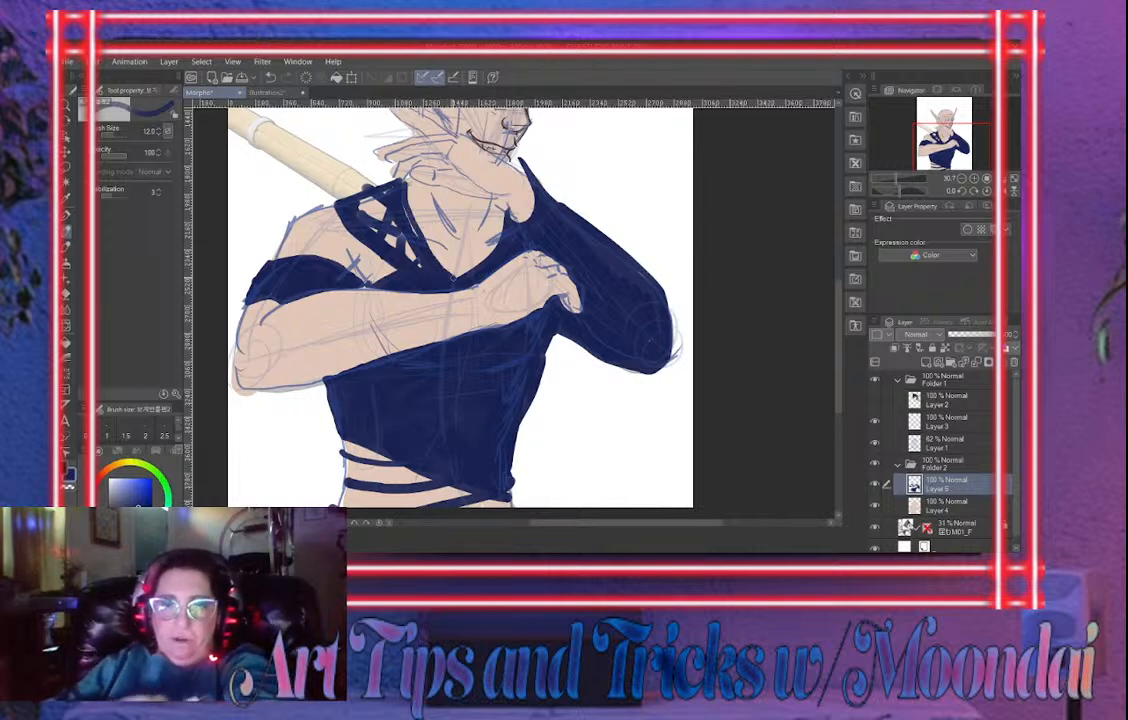
# Erase a row of thin curved slits across the raised arm's navy sleeve with the hard eraser at size 40
pyautogui.press('e')
pyautogui.press(']')
pyautogui.press(']')
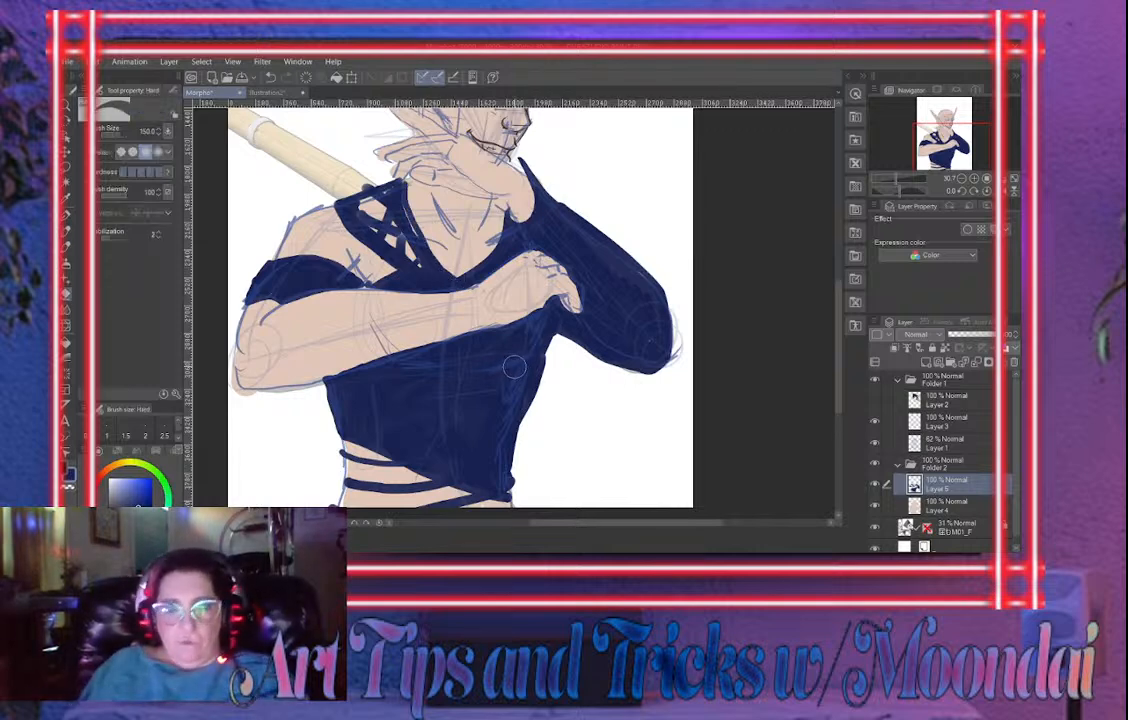
pyautogui.press('[')
pyautogui.press('[')
pyautogui.press('[')
pyautogui.press('[')
pyautogui.press('[')
pyautogui.press('[')
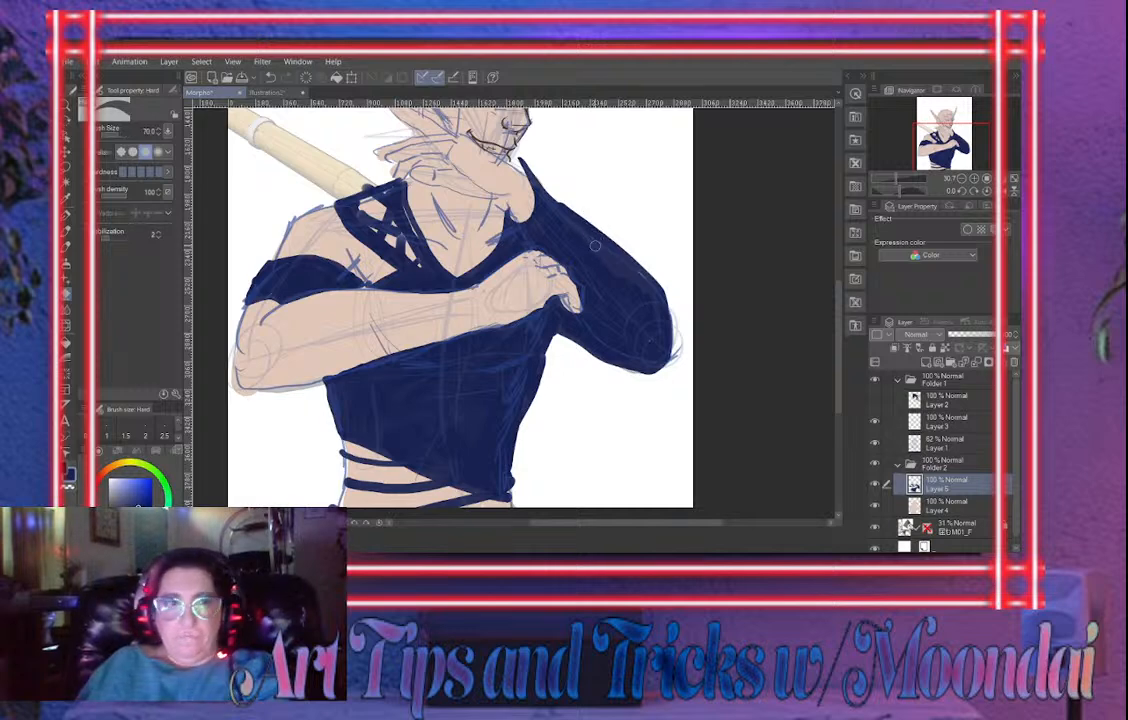
pyautogui.moveTo(566, 250)
pyautogui.mouseDown()
pyautogui.moveTo(579, 229)
pyautogui.moveTo(598, 240)
pyautogui.mouseUp()
pyautogui.moveTo(603, 288); pyautogui.dragTo(620, 268)
pyautogui.moveTo(618, 314)
pyautogui.mouseDown()
pyautogui.moveTo(640, 293)
pyautogui.moveTo(662, 309)
pyautogui.mouseUp()
pyautogui.moveTo(628, 347); pyautogui.dragTo(659, 342)
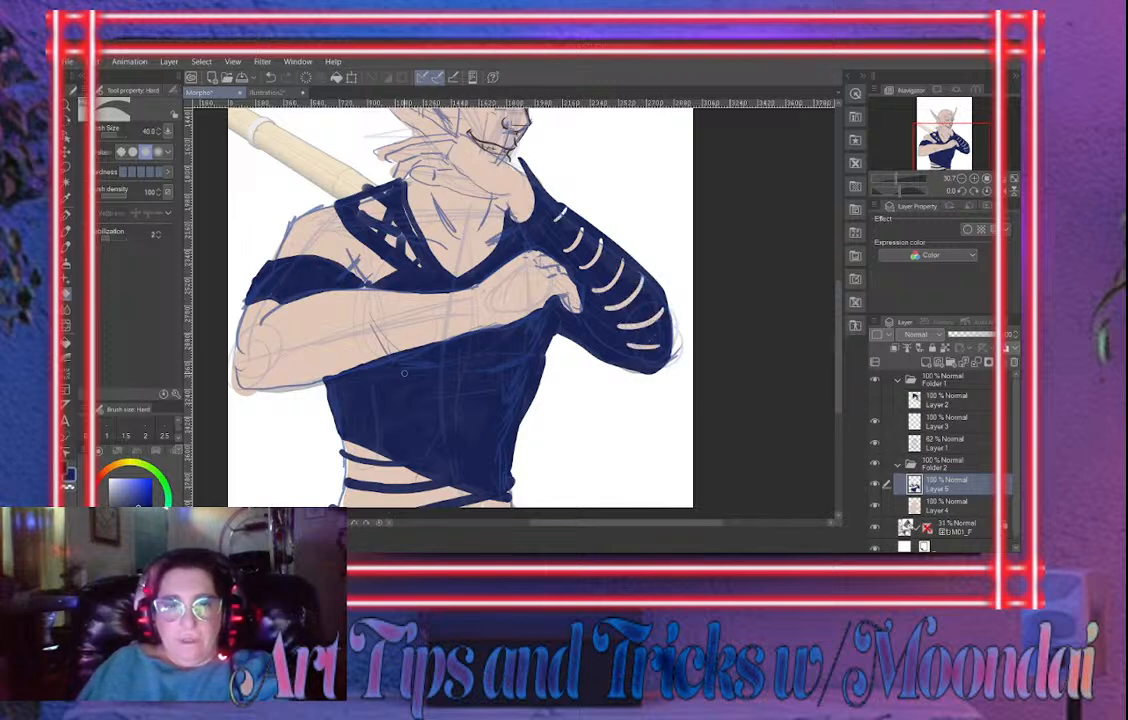
# Erase thin slanted slits across the navy torso, near the chest and along the side of the waist
pyautogui.moveTo(404, 373); pyautogui.dragTo(512, 391)
pyautogui.moveTo(402, 376); pyautogui.dragTo(503, 389)
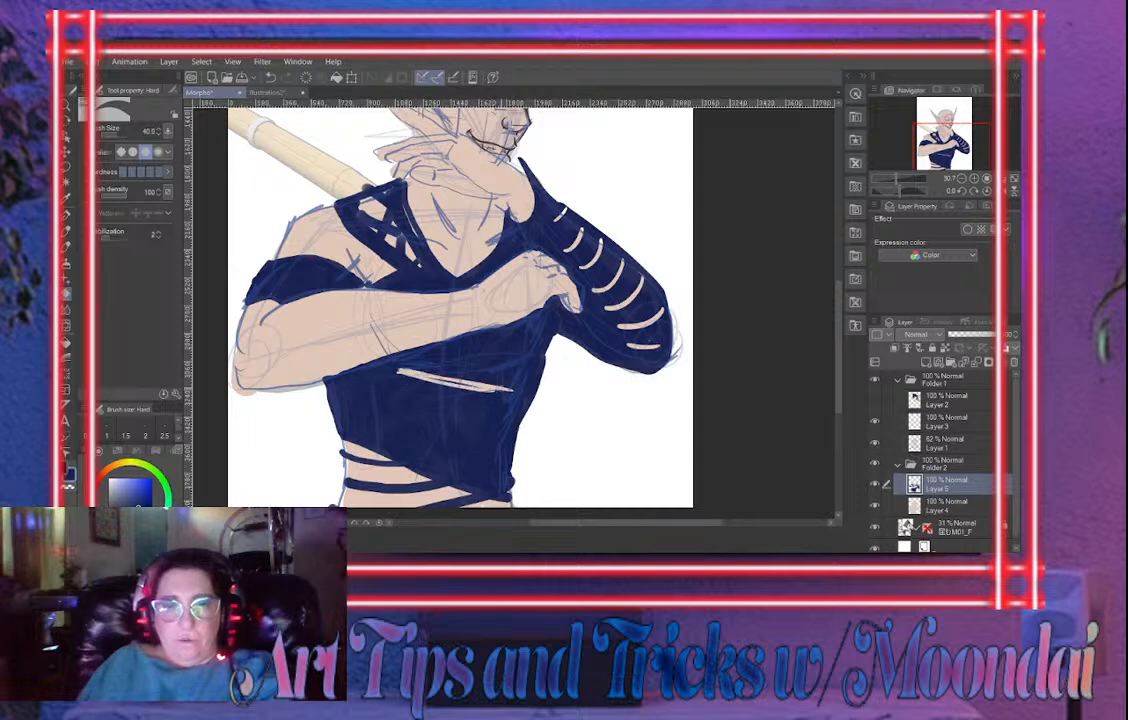
pyautogui.moveTo(400, 372)
pyautogui.mouseDown()
pyautogui.moveTo(508, 388)
pyautogui.moveTo(490, 384)
pyautogui.moveTo(537, 355)
pyautogui.mouseUp()
pyautogui.moveTo(344, 398); pyautogui.dragTo(405, 412)
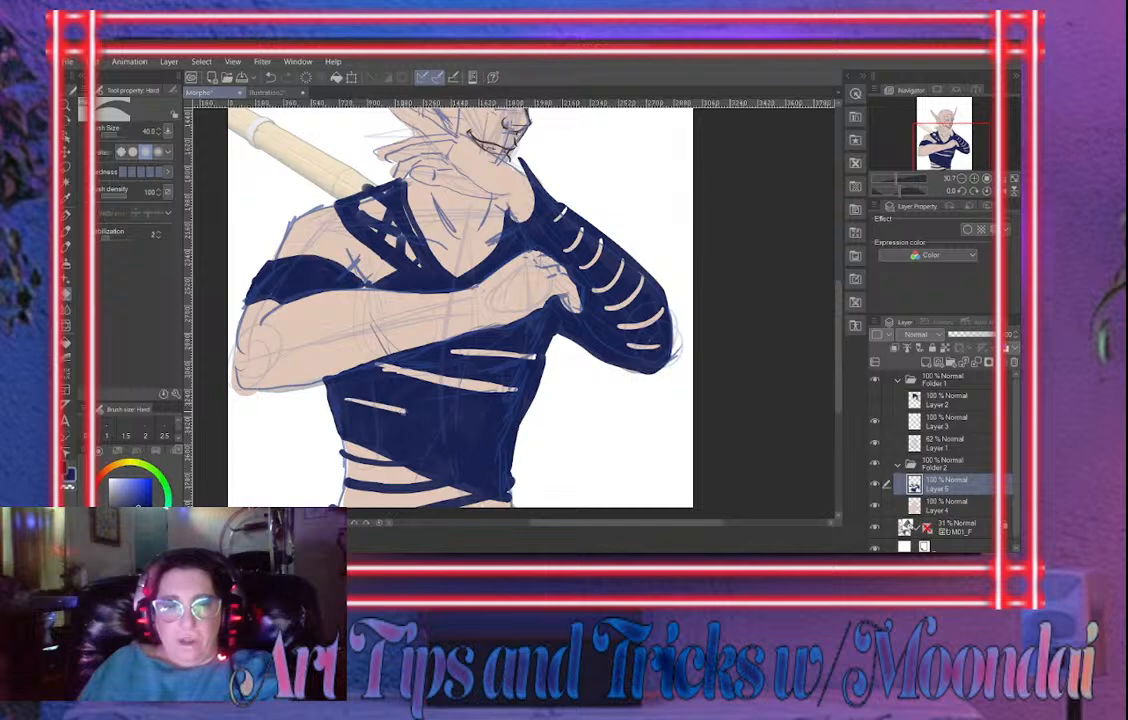
pyautogui.moveTo(352, 381); pyautogui.dragTo(382, 384)
pyautogui.moveTo(345, 418); pyautogui.dragTo(392, 432)
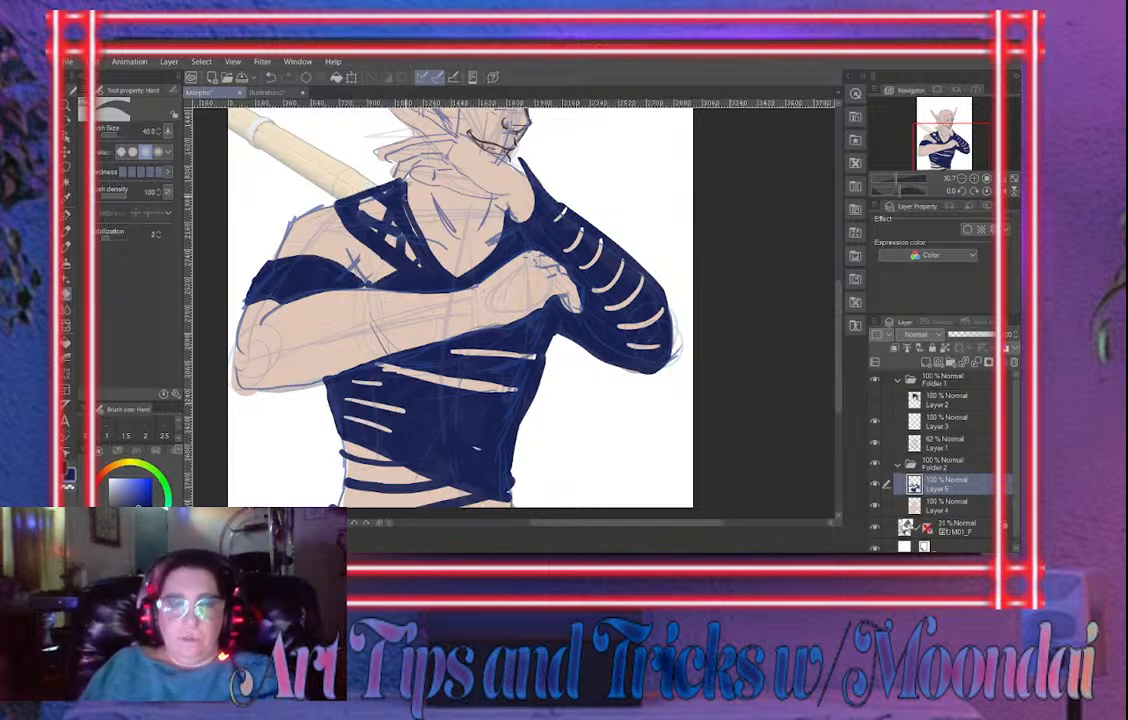
# Clean up the neckline, shoulder strap and side edges of the navy top with the eraser at size 100
pyautogui.press(']')
pyautogui.press(']')
pyautogui.press(']')
pyautogui.press(']')
pyautogui.press(']')
pyautogui.moveTo(403, 174)
pyautogui.mouseDown()
pyautogui.moveTo(404, 203)
pyautogui.moveTo(438, 258)
pyautogui.moveTo(460, 269)
pyautogui.moveTo(499, 208)
pyautogui.mouseUp()
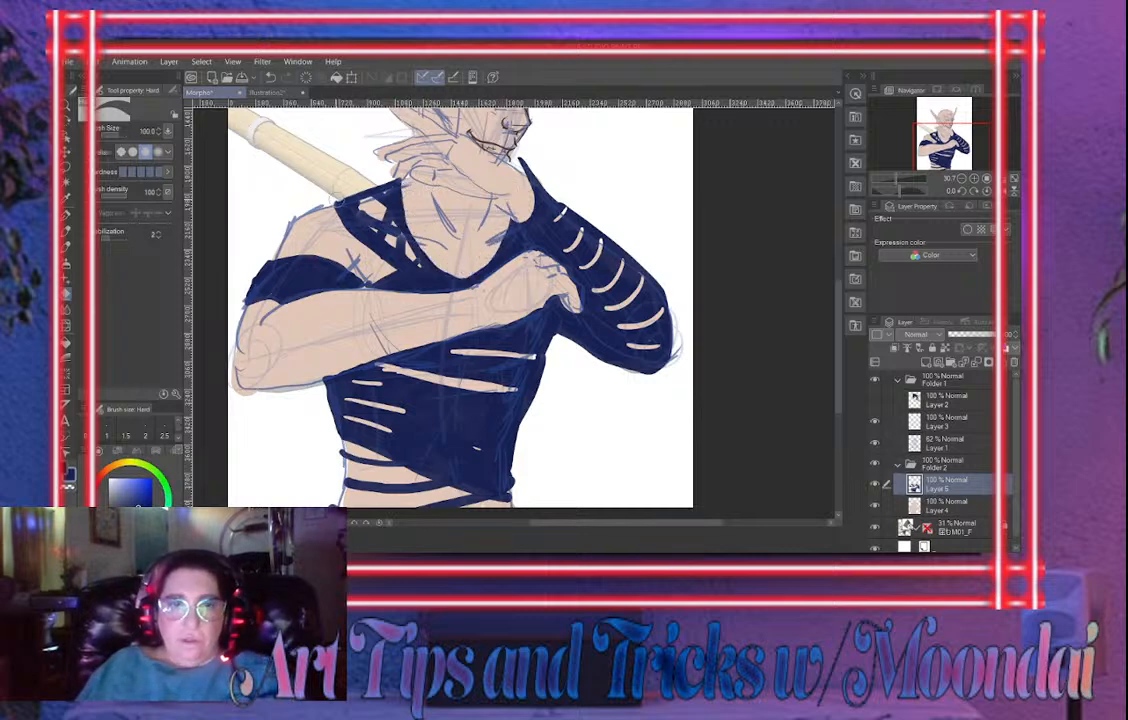
pyautogui.moveTo(287, 170)
pyautogui.mouseDown()
pyautogui.moveTo(362, 240)
pyautogui.moveTo(383, 272)
pyautogui.moveTo(372, 280)
pyautogui.mouseUp()
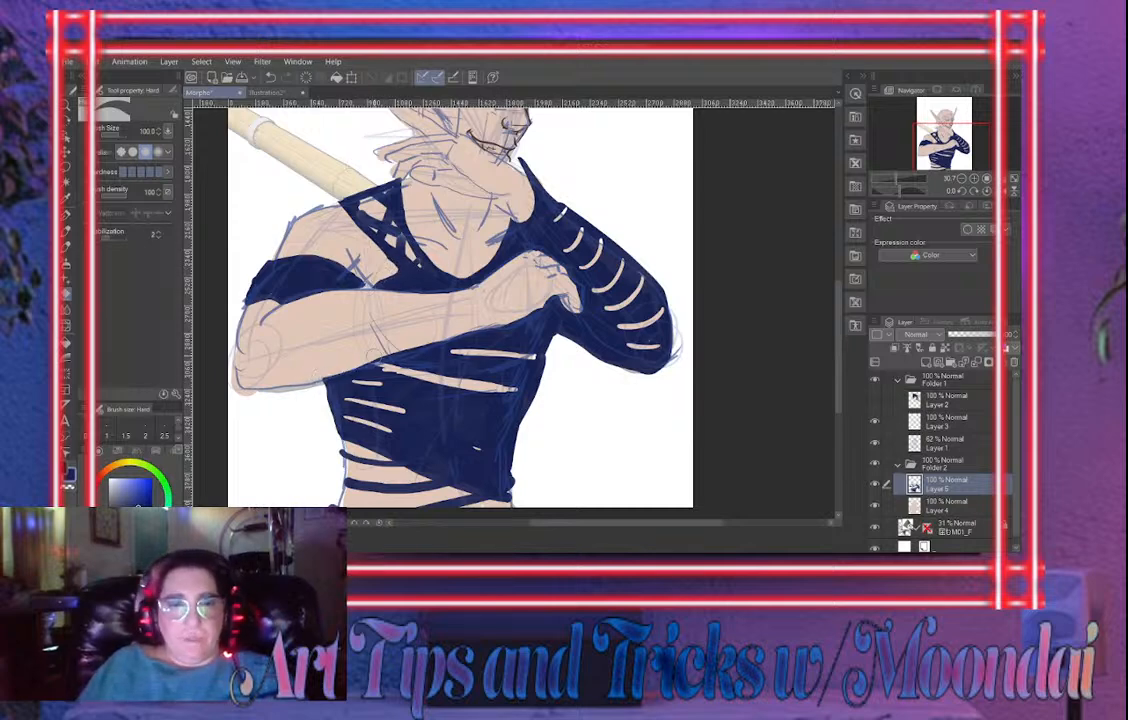
pyautogui.moveTo(555, 333); pyautogui.dragTo(534, 364)
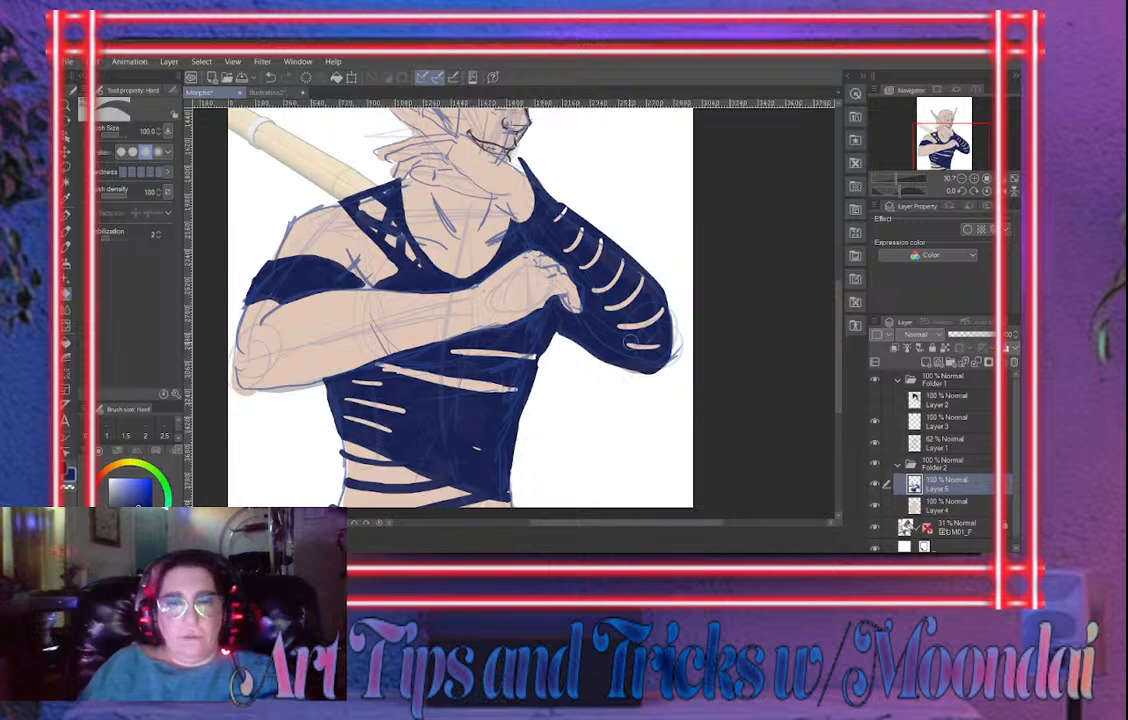
# Delete the black hair layer and add a new empty layer in its place in Folder 1
pyautogui.moveTo(660, 382); pyautogui.dragTo(640, 447)
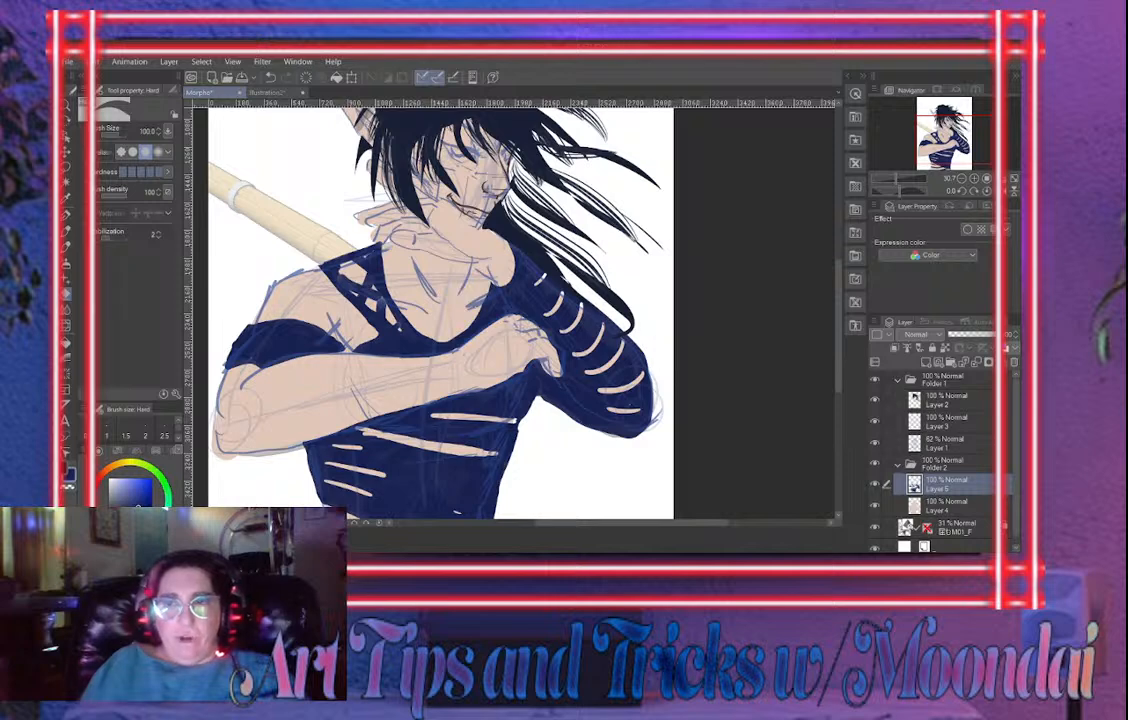
pyautogui.scroll(-5, 514, 314)
pyautogui.scroll(1, 514, 314)
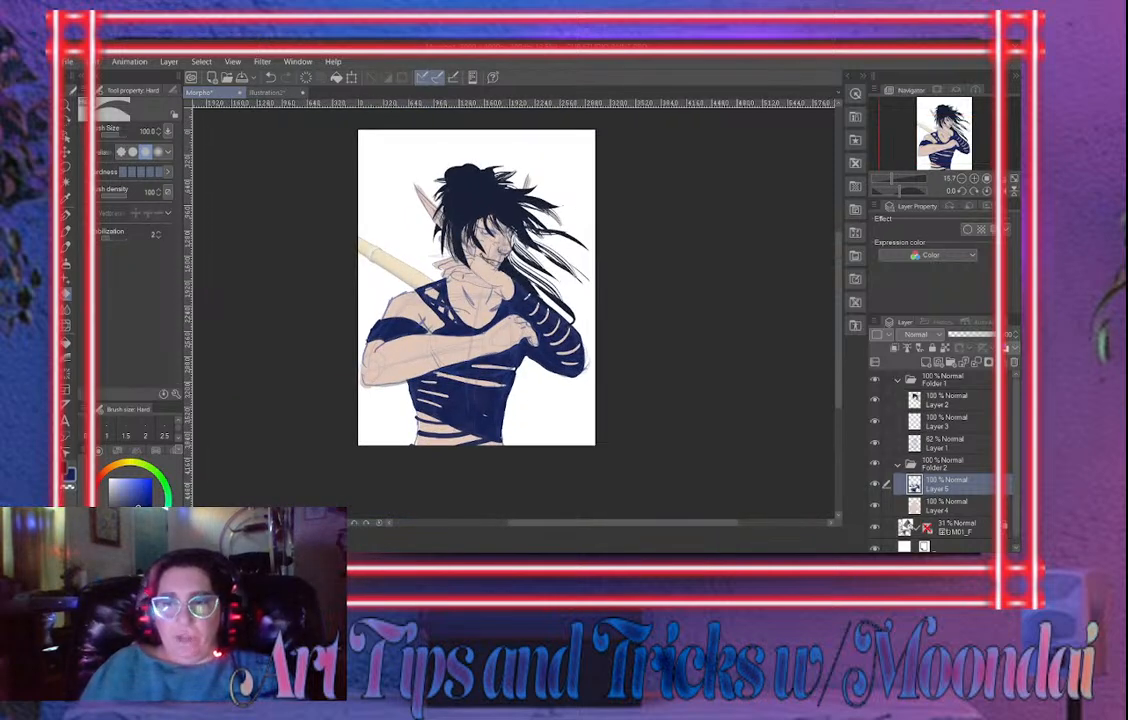
pyautogui.click(945, 400)
pyautogui.click(1014, 362)
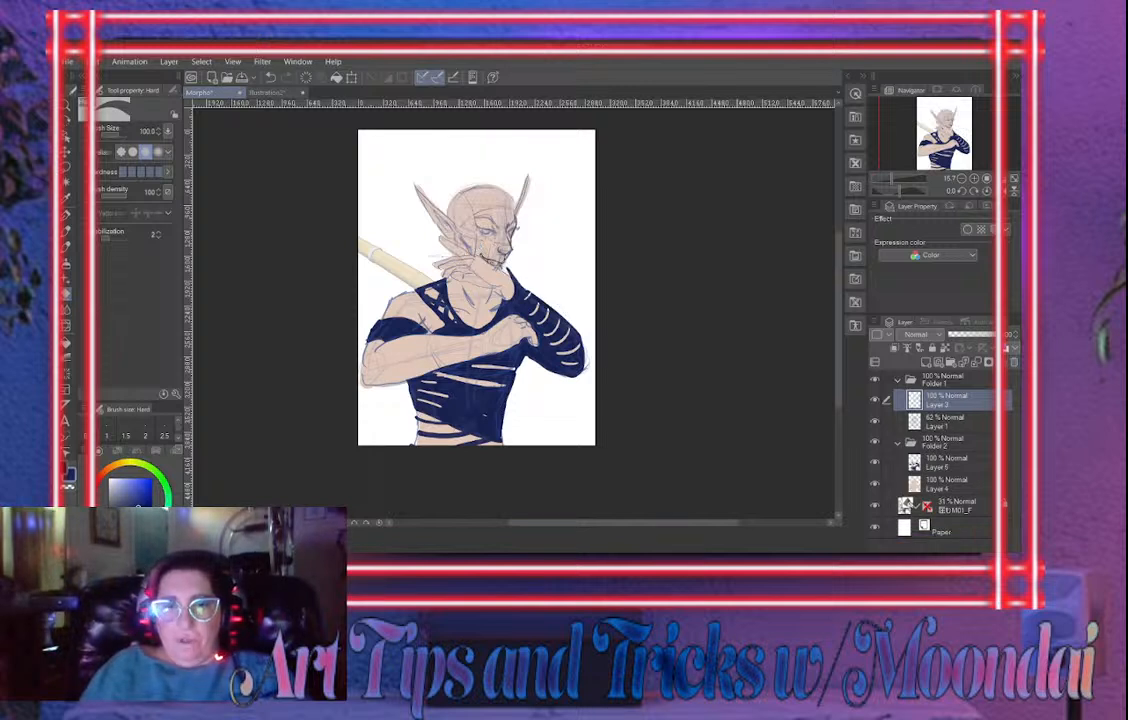
pyautogui.click(926, 362)
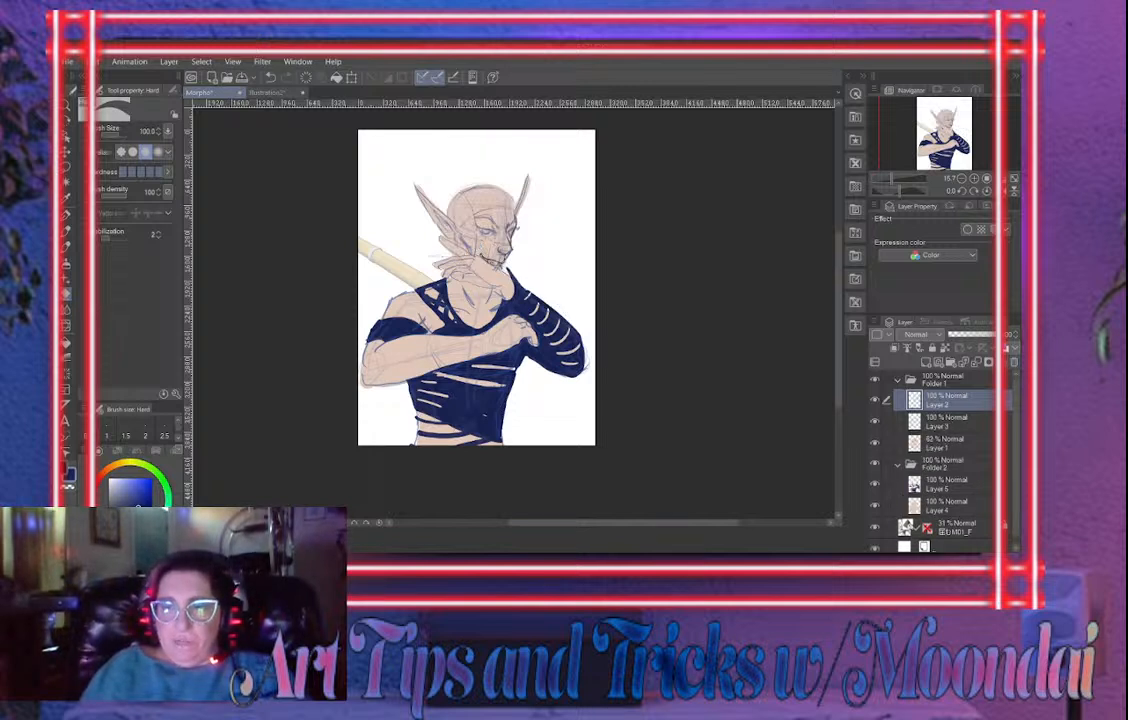
# Rename the navy top's layer as clothes and add a new layer above it in Folder 2
pyautogui.click(945, 422)
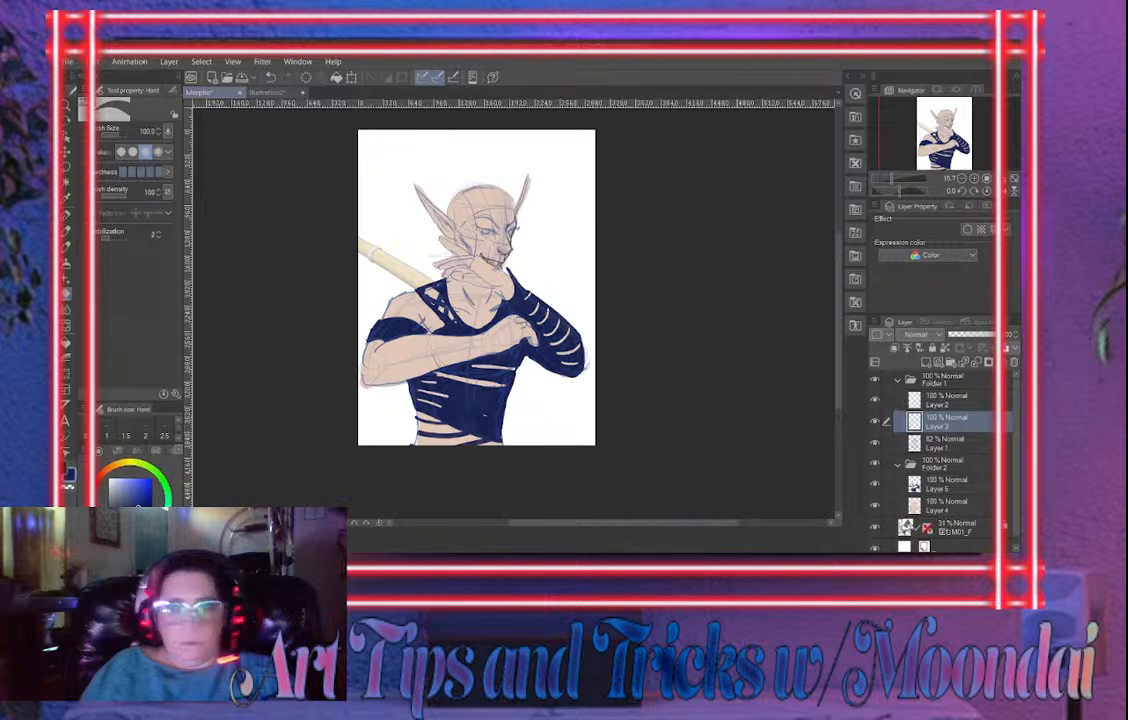
pyautogui.click(945, 484)
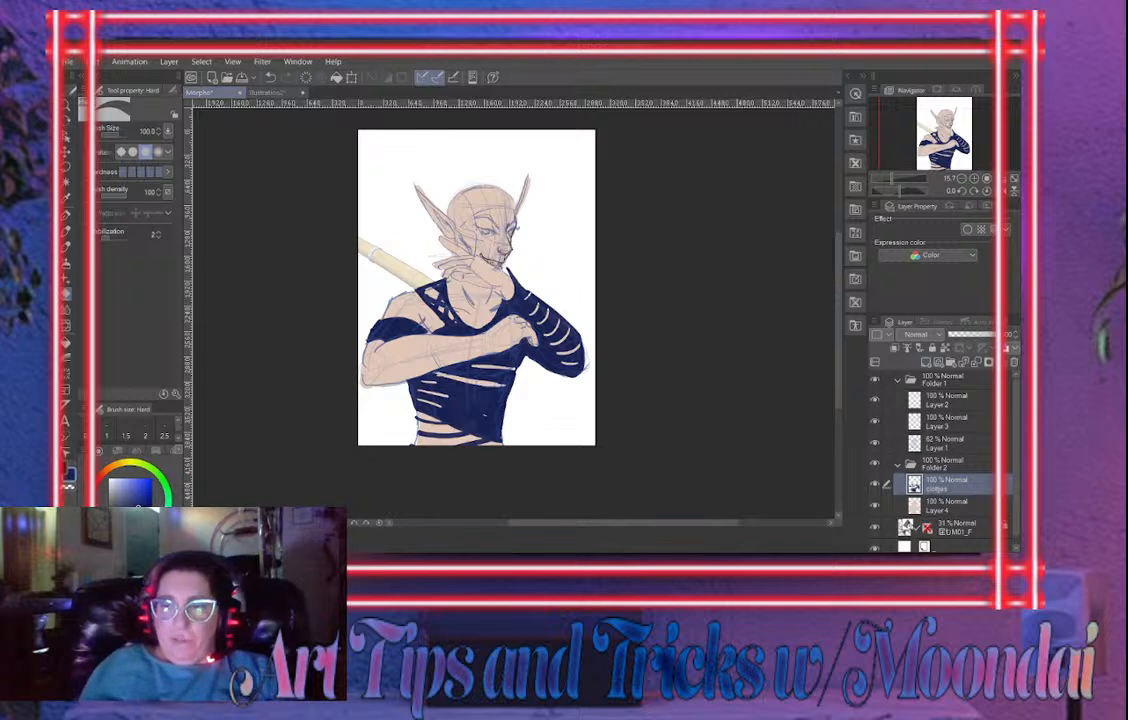
pyautogui.hotkey('ctrl', 'shift', 'n')
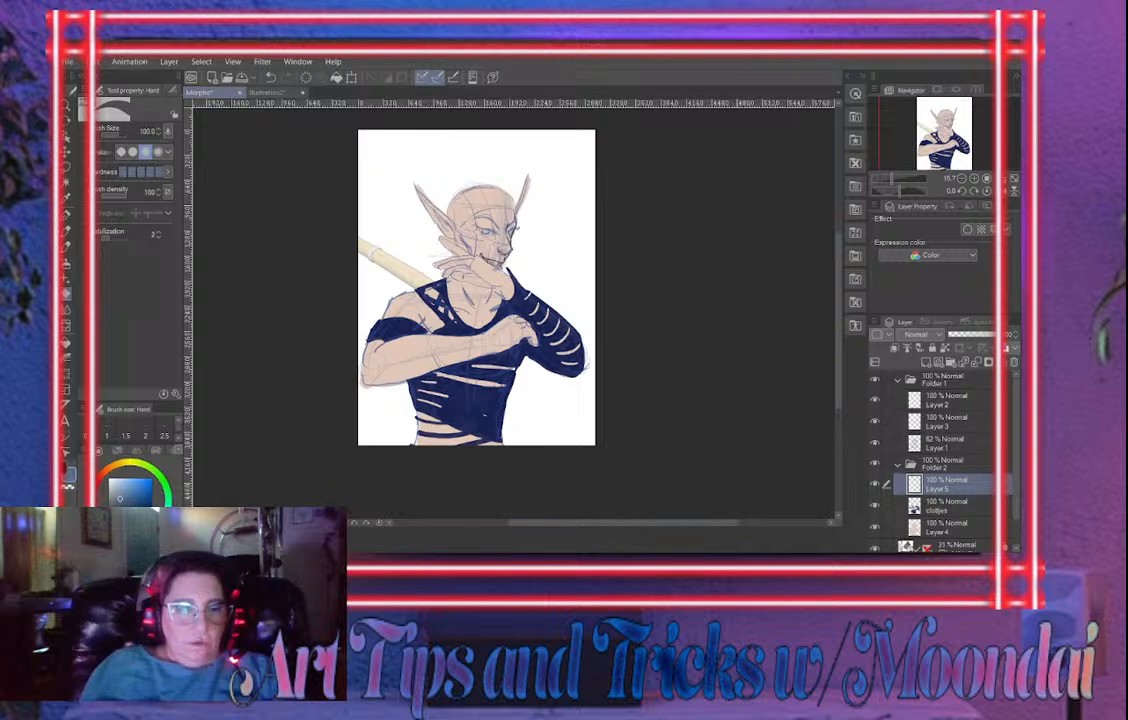
# Set the drawing color to dark brown and switch to the Brush pen
pyautogui.click(109, 467)
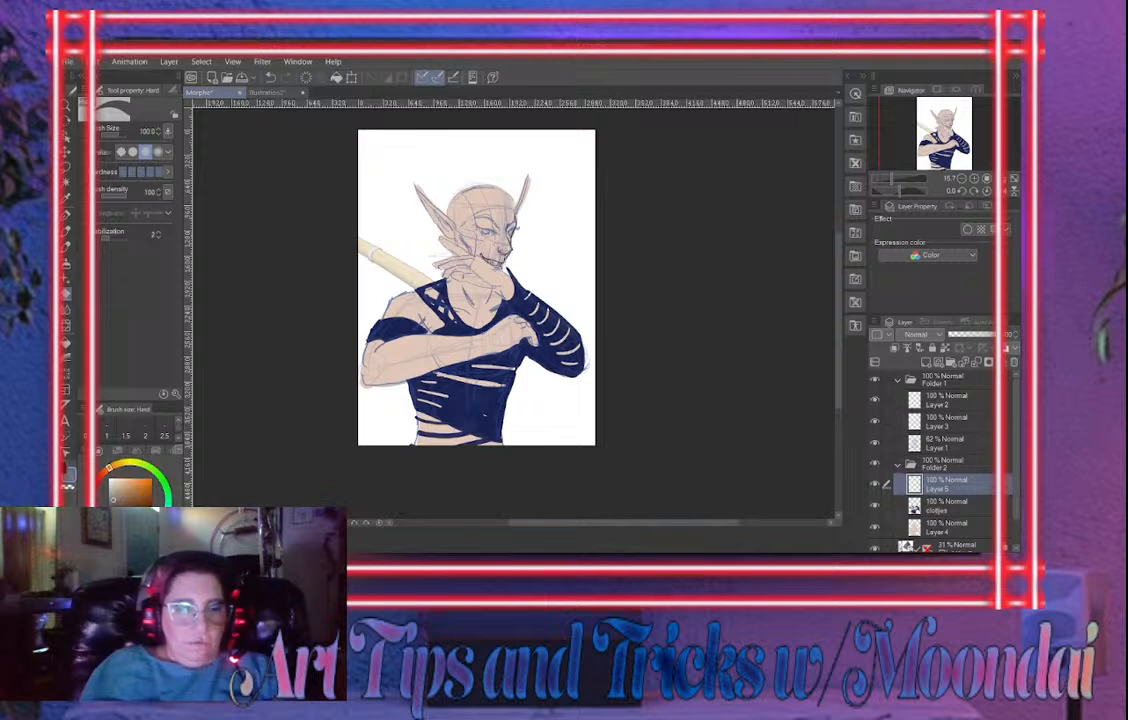
pyautogui.click(124, 505)
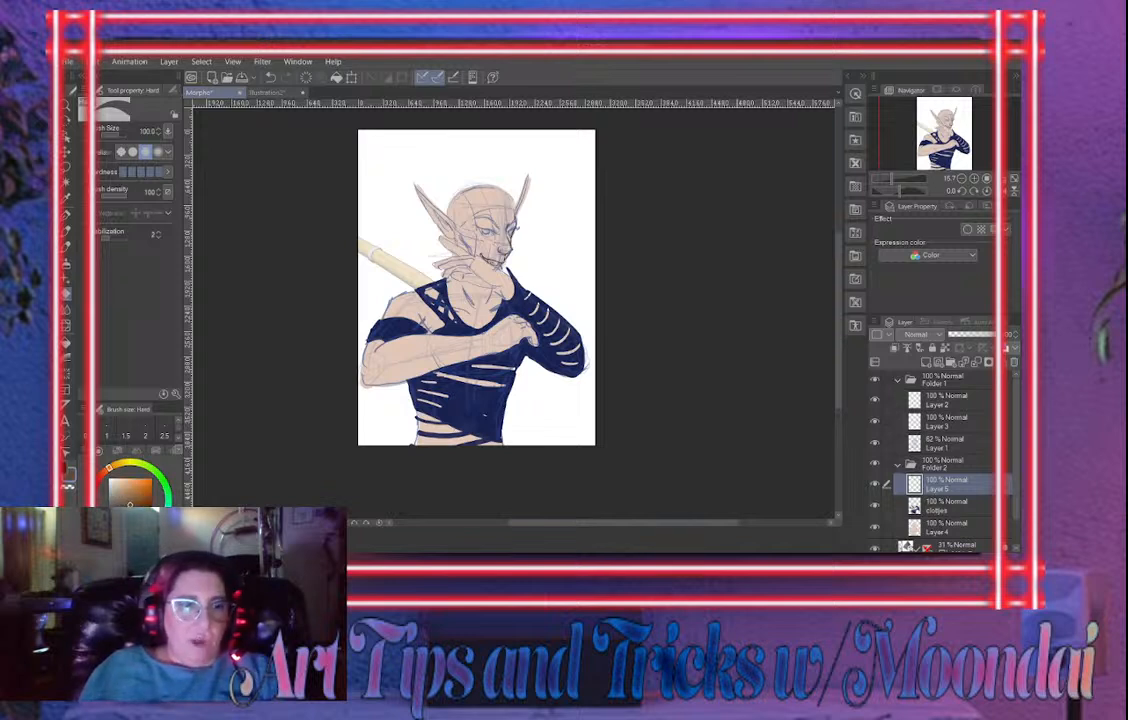
pyautogui.scroll(5, 513, 312)
pyautogui.scroll(-2, 513, 312)
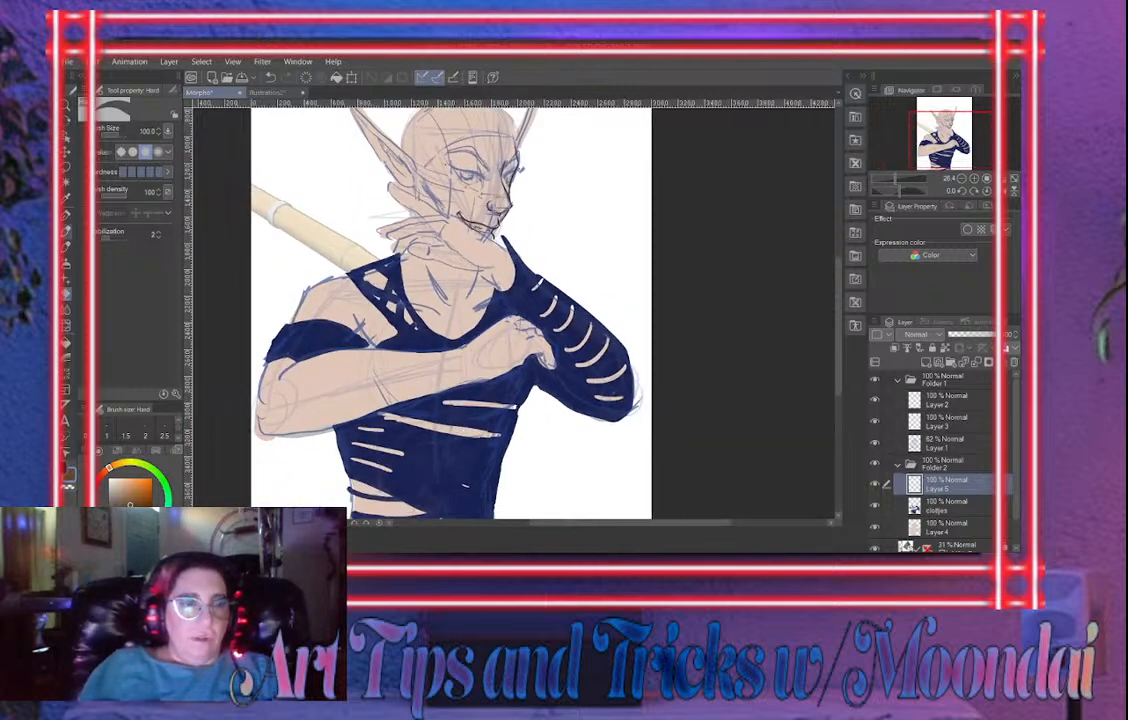
pyautogui.click(66, 231)
pyautogui.click(66, 247)
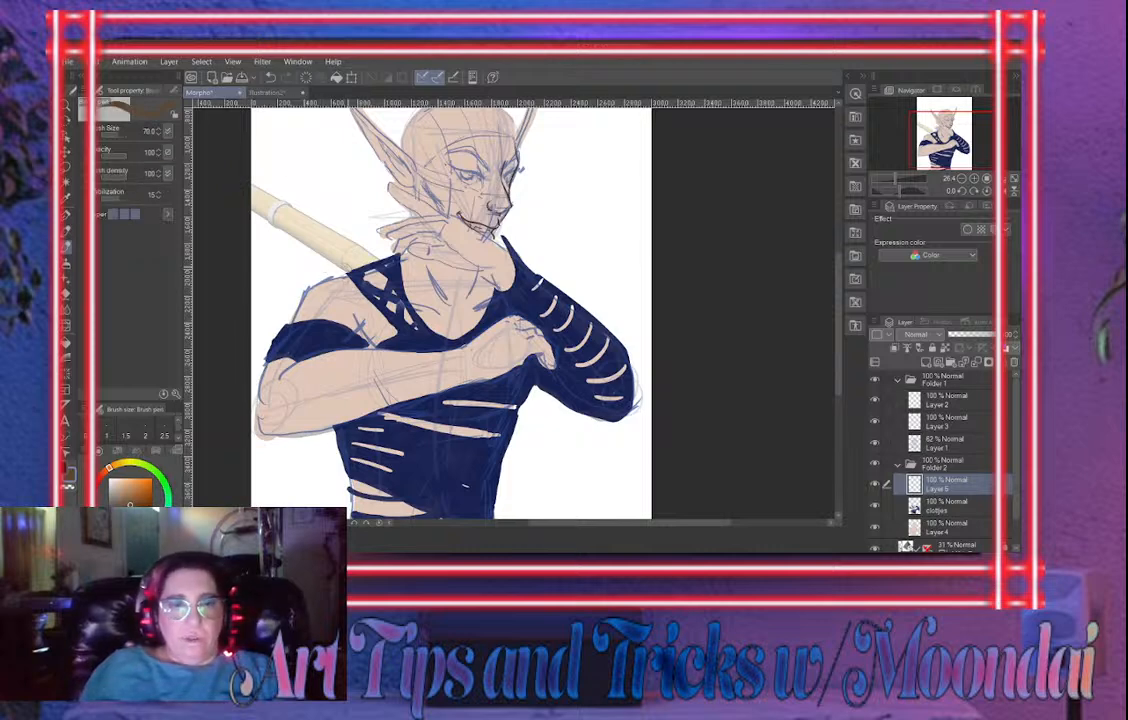
# Outline a brown shoulder pad over the folded arm's shoulder with brush size 30, undoing the first thick outline
pyautogui.moveTo(345, 266)
pyautogui.mouseDown()
pyautogui.moveTo(298, 277)
pyautogui.moveTo(273, 356)
pyautogui.moveTo(340, 346)
pyautogui.moveTo(367, 318)
pyautogui.moveTo(385, 296)
pyautogui.moveTo(343, 269)
pyautogui.mouseUp()
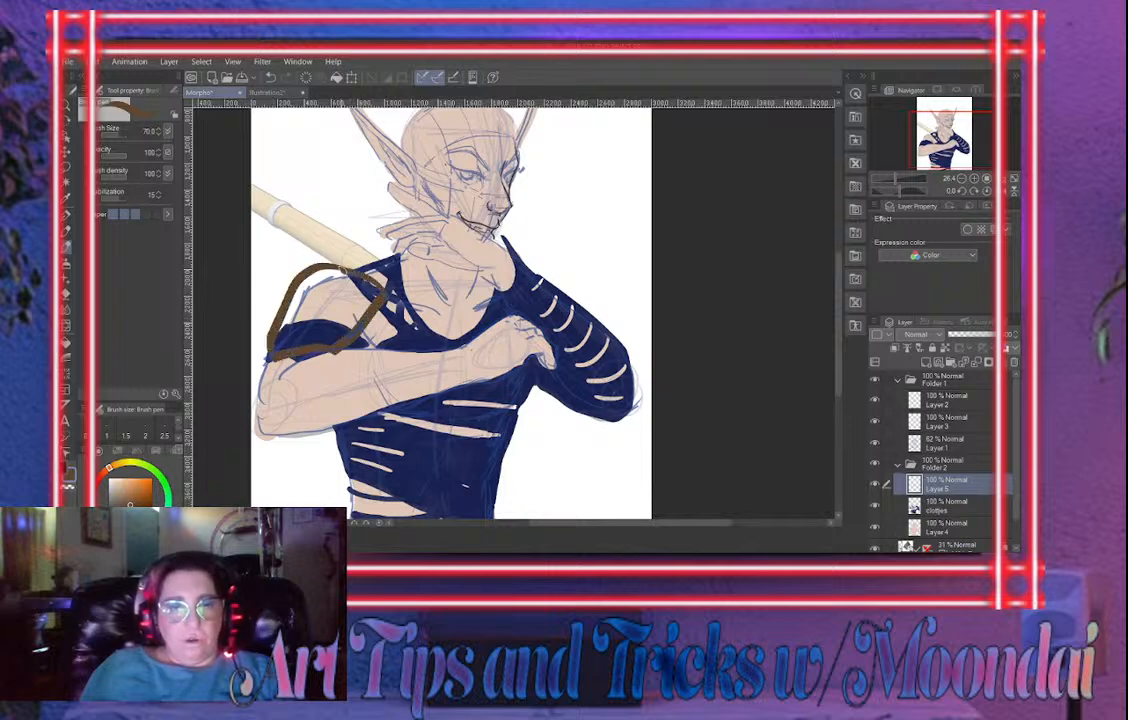
pyautogui.hotkey('ctrl', 'z')
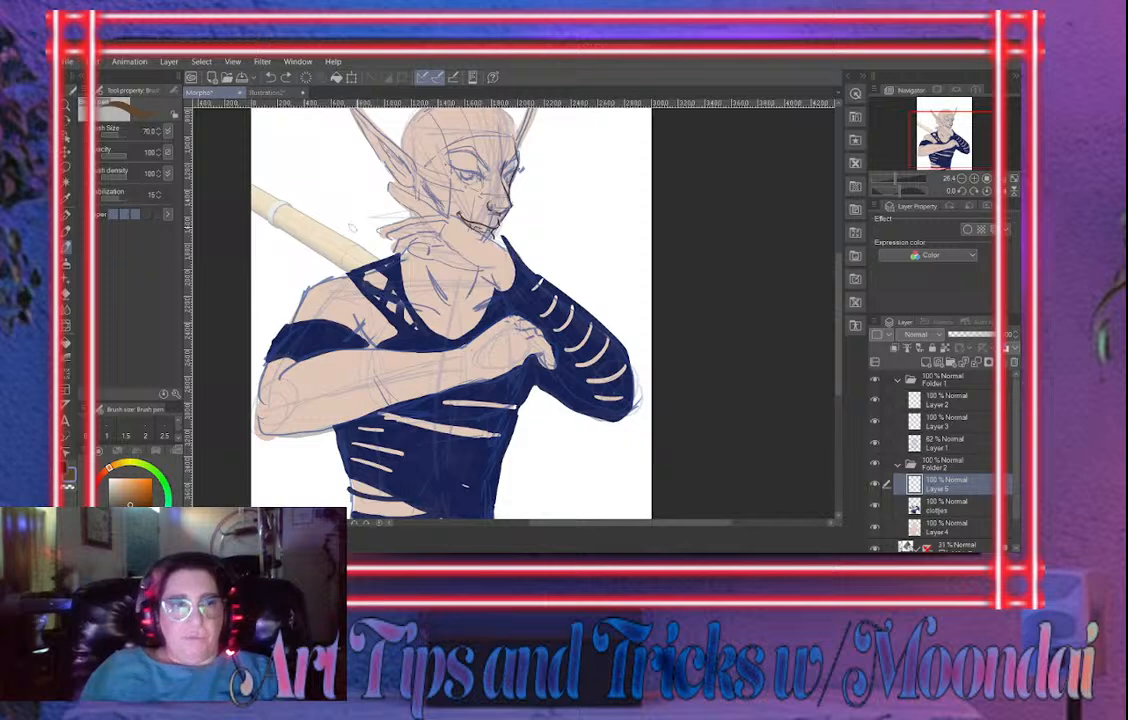
pyautogui.press('[')
pyautogui.press('[')
pyautogui.press('[')
pyautogui.press('[')
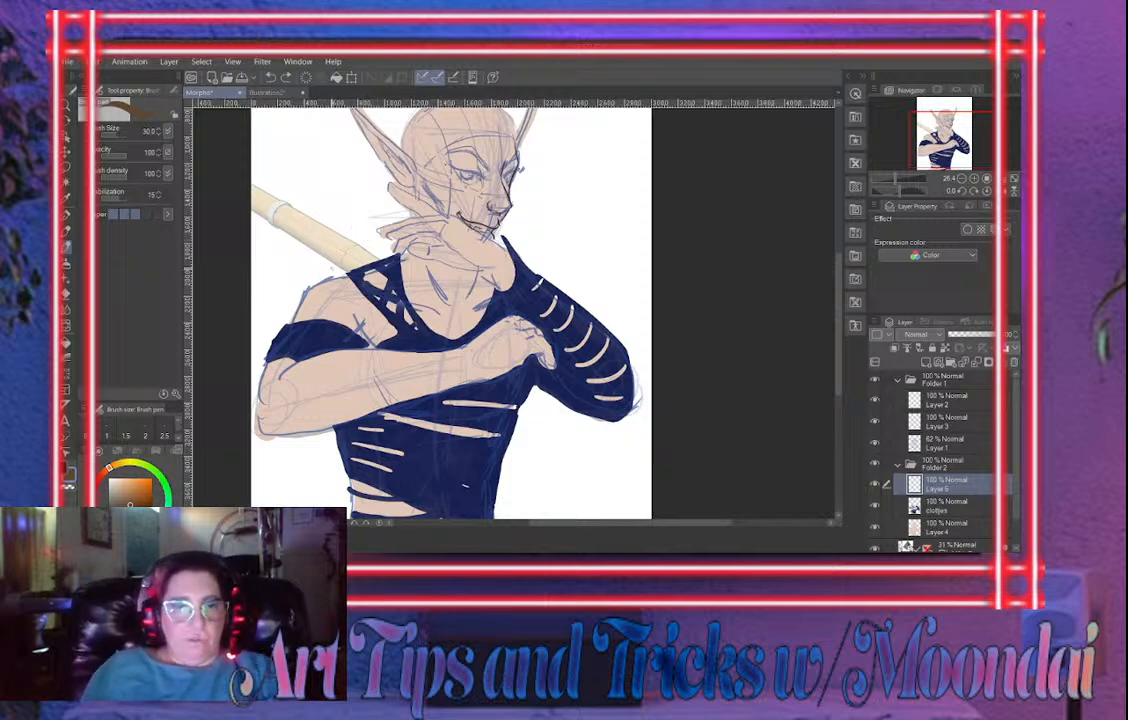
pyautogui.moveTo(345, 265)
pyautogui.mouseDown()
pyautogui.moveTo(308, 275)
pyautogui.moveTo(282, 318)
pyautogui.mouseUp()
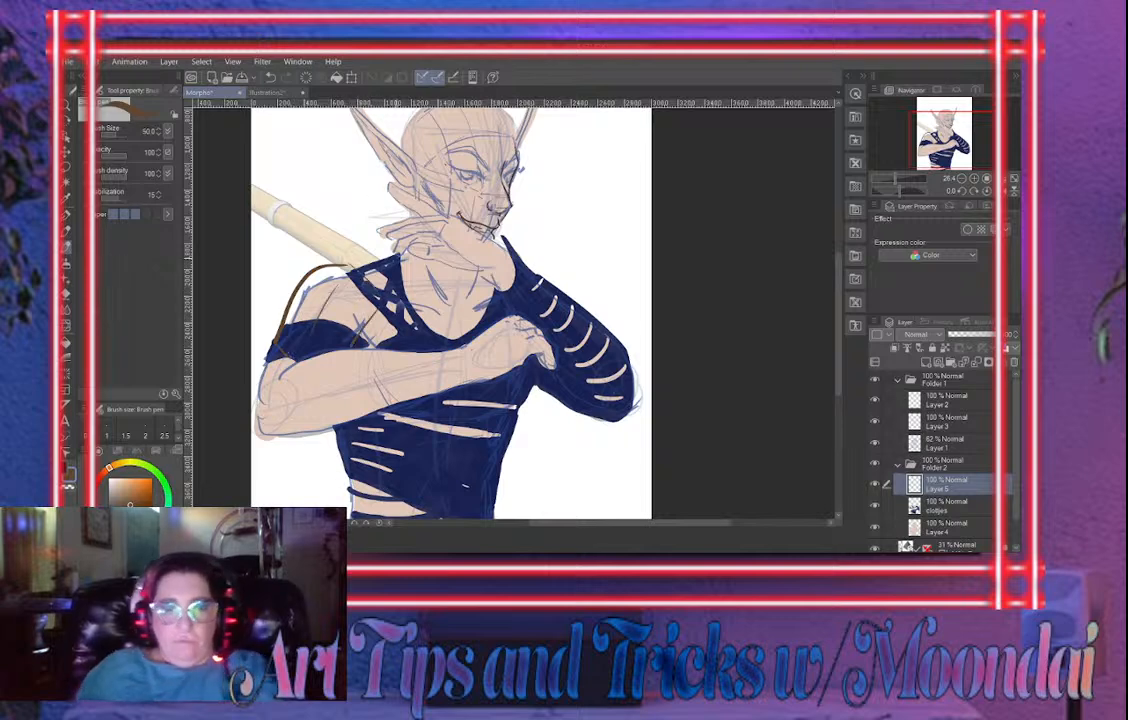
# Finish the shoulder pad's shape and fill it with solid brown at brush size 100
pyautogui.press(']')
pyautogui.press(']')
pyautogui.press(']')
pyautogui.press(']')
pyautogui.press(']')
pyautogui.press(']')
pyautogui.moveTo(364, 273)
pyautogui.mouseDown()
pyautogui.moveTo(315, 272)
pyautogui.moveTo(282, 345)
pyautogui.moveTo(304, 350)
pyautogui.moveTo(347, 341)
pyautogui.moveTo(372, 287)
pyautogui.moveTo(328, 277)
pyautogui.moveTo(258, 290)
pyautogui.moveTo(350, 318)
pyautogui.moveTo(300, 256)
pyautogui.moveTo(285, 262)
pyautogui.moveTo(290, 275)
pyautogui.moveTo(356, 304)
pyautogui.moveTo(301, 282)
pyautogui.mouseUp()
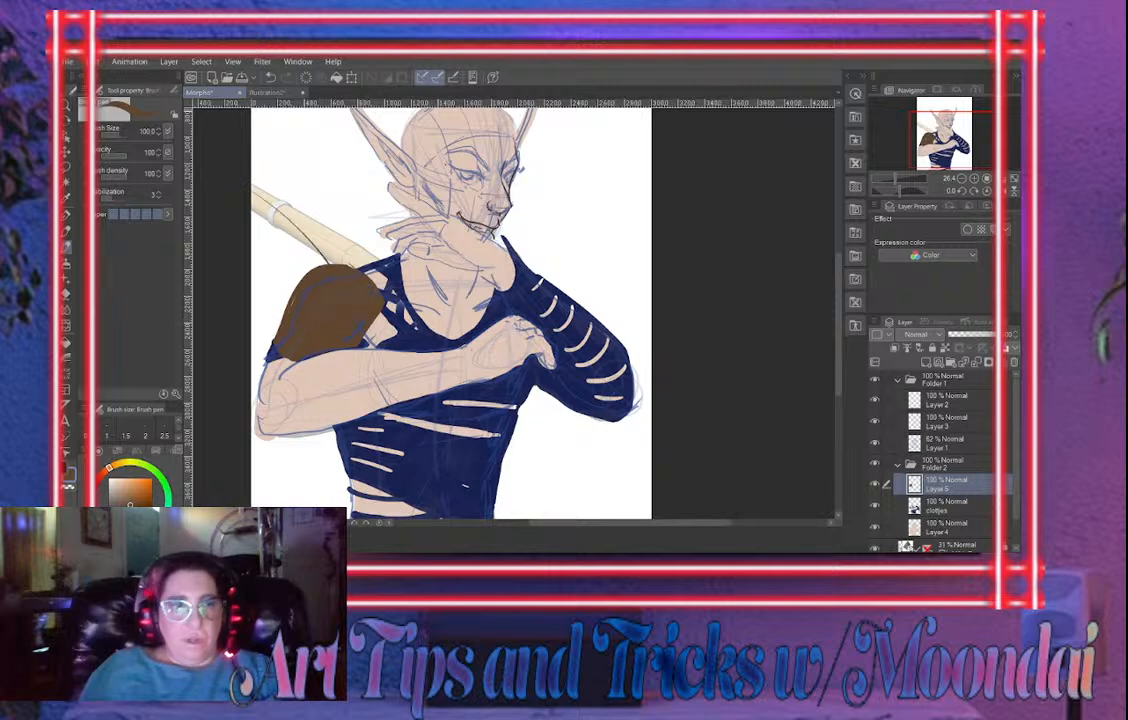
# Switch to the つけペン pen, test it near the folded arm's wrist and set its opacity to 100
pyautogui.click(173, 90)
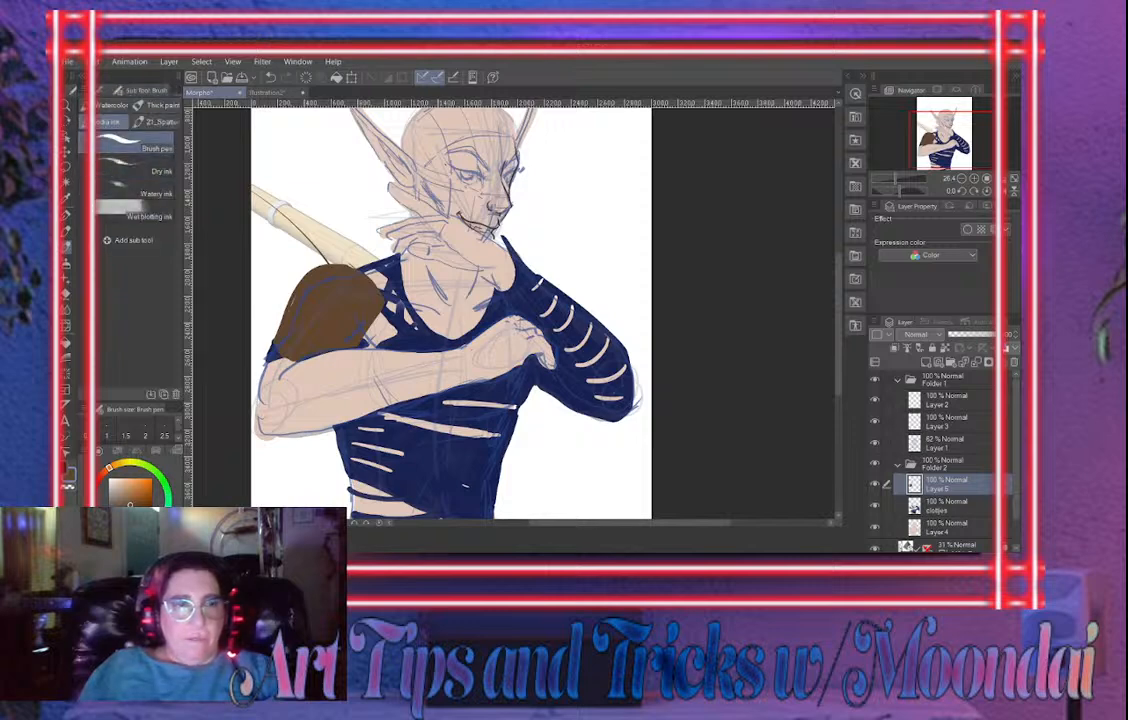
pyautogui.click(66, 231)
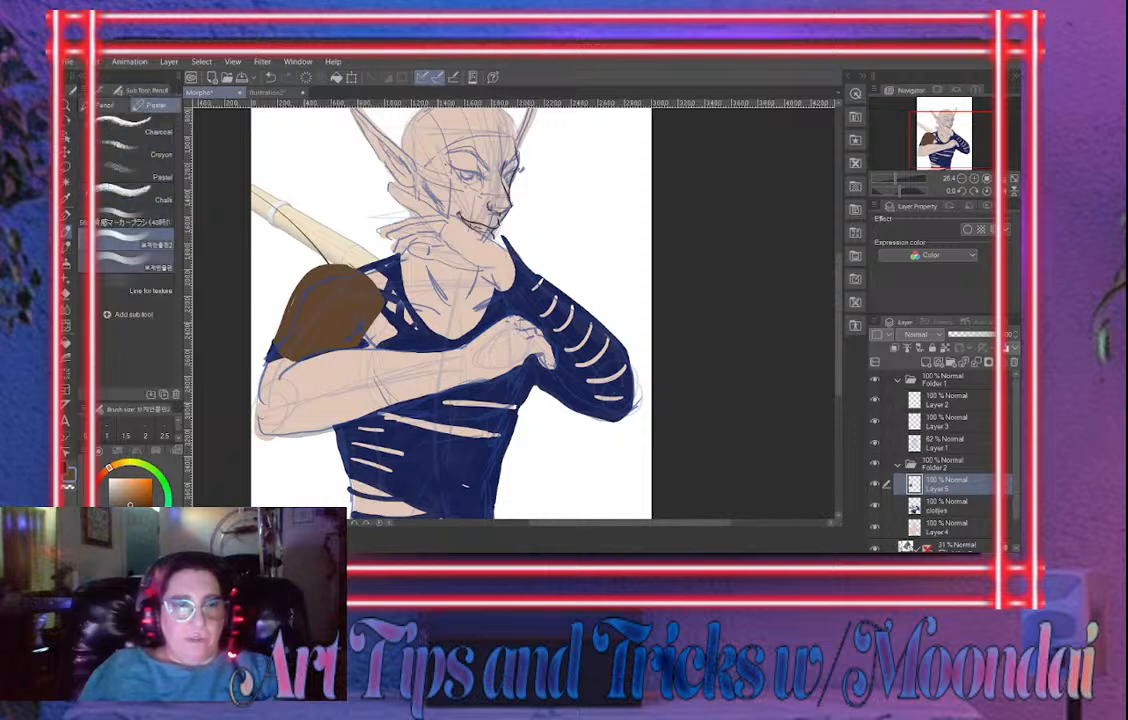
pyautogui.click(66, 215)
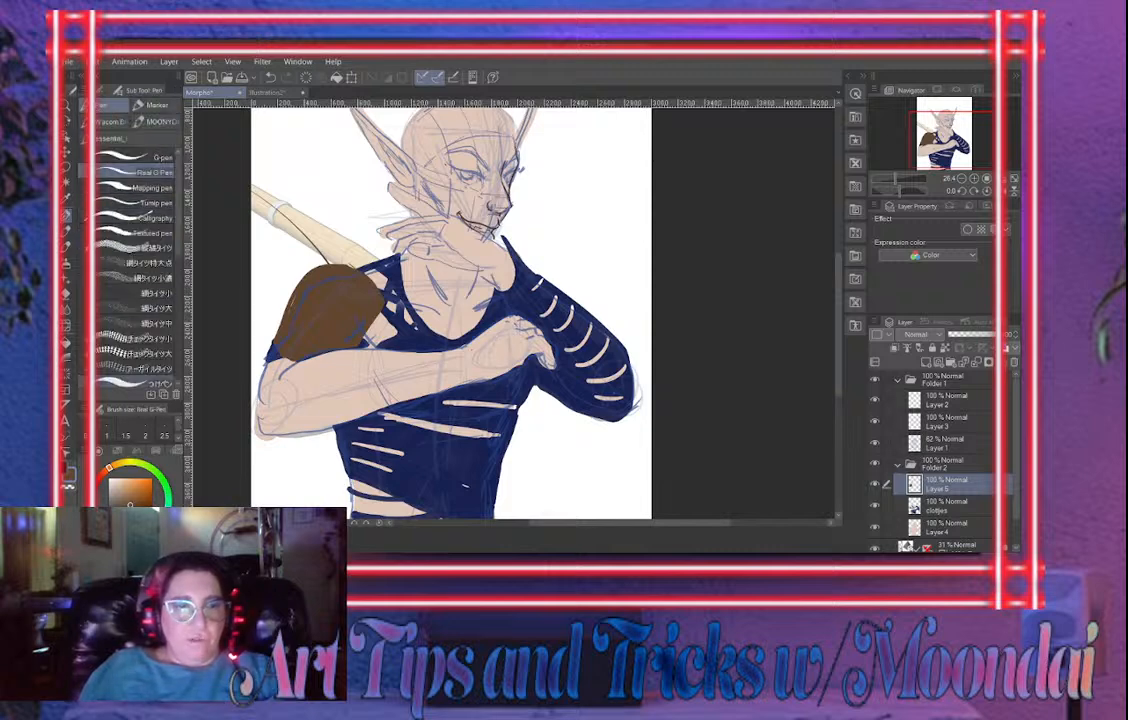
pyautogui.click(140, 383)
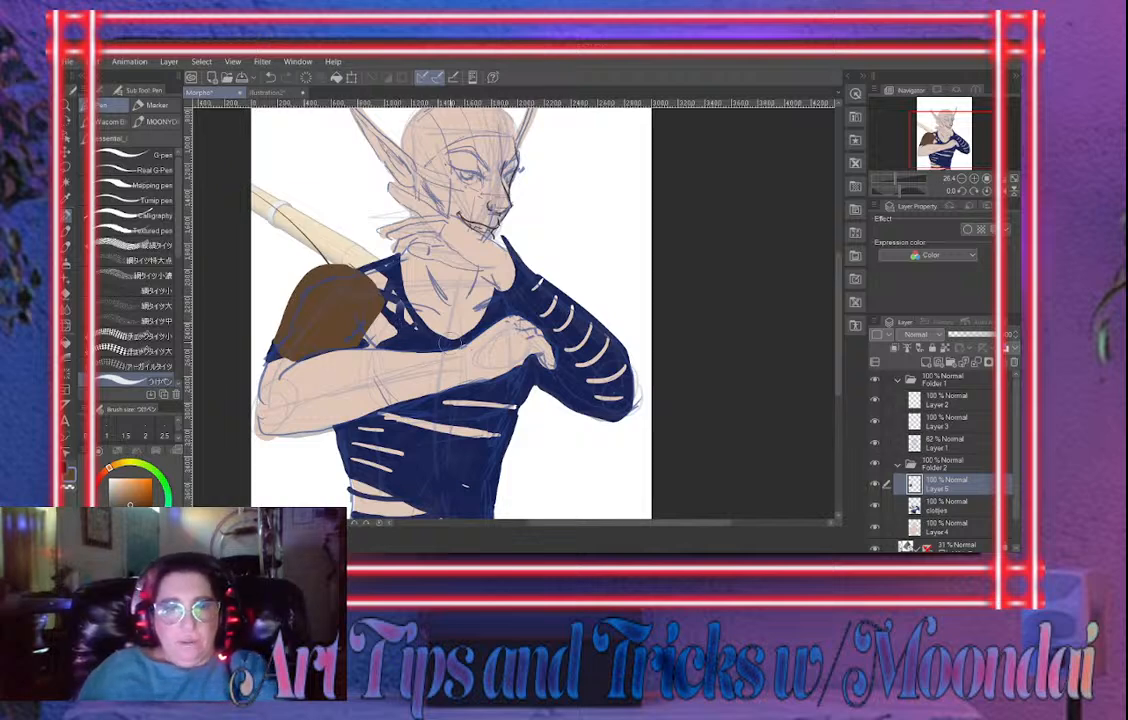
pyautogui.moveTo(462, 350); pyautogui.dragTo(513, 322)
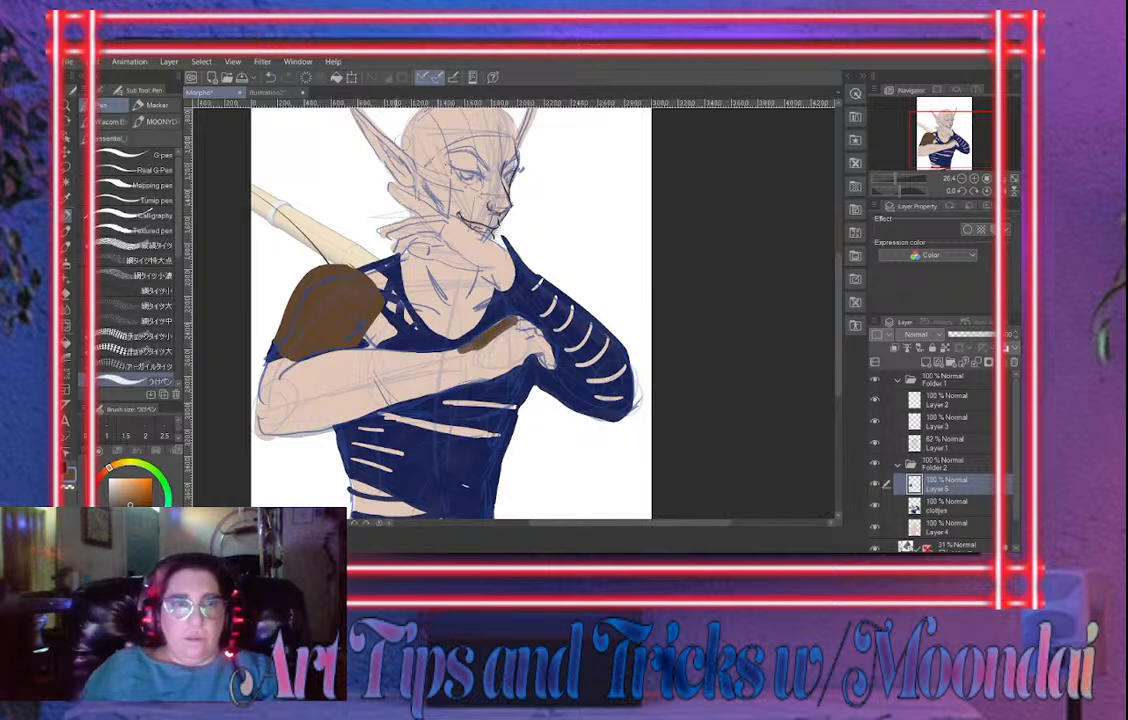
pyautogui.click(100, 90)
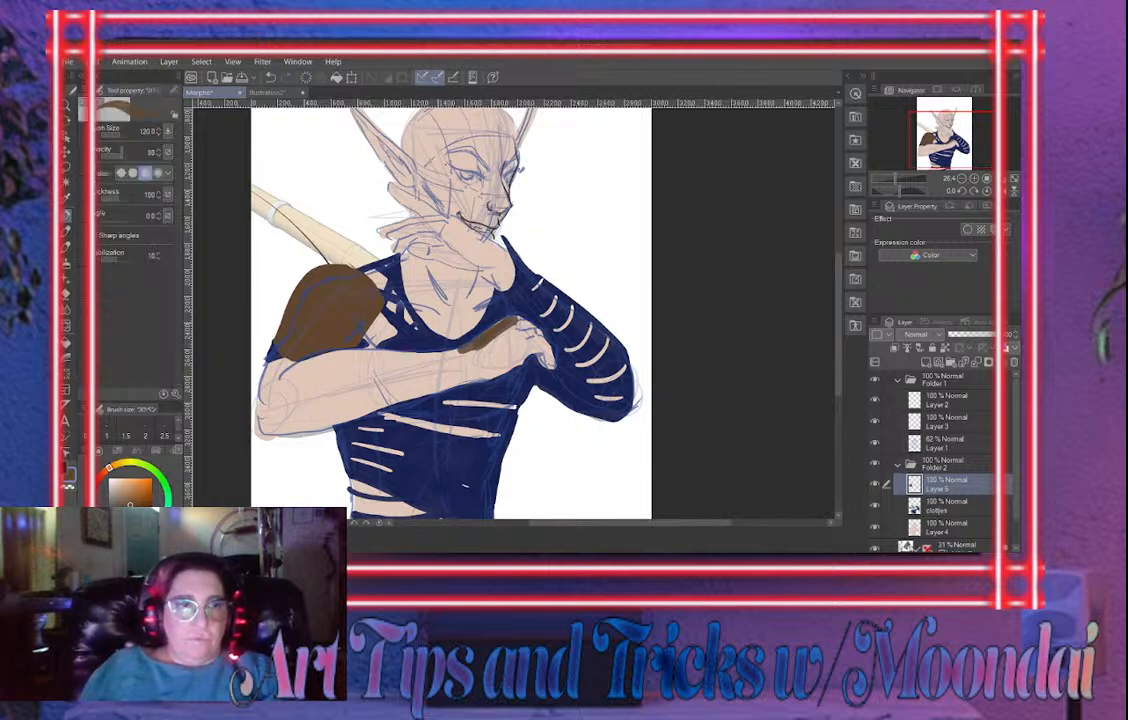
pyautogui.moveTo(121, 153); pyautogui.dragTo(128, 153)
# Paint a brown bracer along the folded forearm at size 120 and dab three small strap ends along its lower edge
pyautogui.moveTo(503, 317)
pyautogui.mouseDown()
pyautogui.moveTo(524, 346)
pyautogui.moveTo(479, 328)
pyautogui.moveTo(453, 346)
pyautogui.moveTo(465, 366)
pyautogui.mouseUp()
pyautogui.moveTo(493, 360)
pyautogui.mouseDown()
pyautogui.moveTo(513, 353)
pyautogui.moveTo(472, 367)
pyautogui.moveTo(509, 326)
pyautogui.moveTo(470, 362)
pyautogui.moveTo(526, 350)
pyautogui.moveTo(483, 364)
pyautogui.moveTo(304, 348)
pyautogui.moveTo(311, 410)
pyautogui.mouseUp()
pyautogui.moveTo(457, 368)
pyautogui.mouseDown()
pyautogui.moveTo(320, 407)
pyautogui.moveTo(314, 385)
pyautogui.moveTo(375, 365)
pyautogui.moveTo(453, 361)
pyautogui.moveTo(346, 362)
pyautogui.moveTo(315, 371)
pyautogui.moveTo(329, 375)
pyautogui.moveTo(329, 402)
pyautogui.moveTo(456, 365)
pyautogui.moveTo(347, 380)
pyautogui.moveTo(321, 397)
pyautogui.mouseUp()
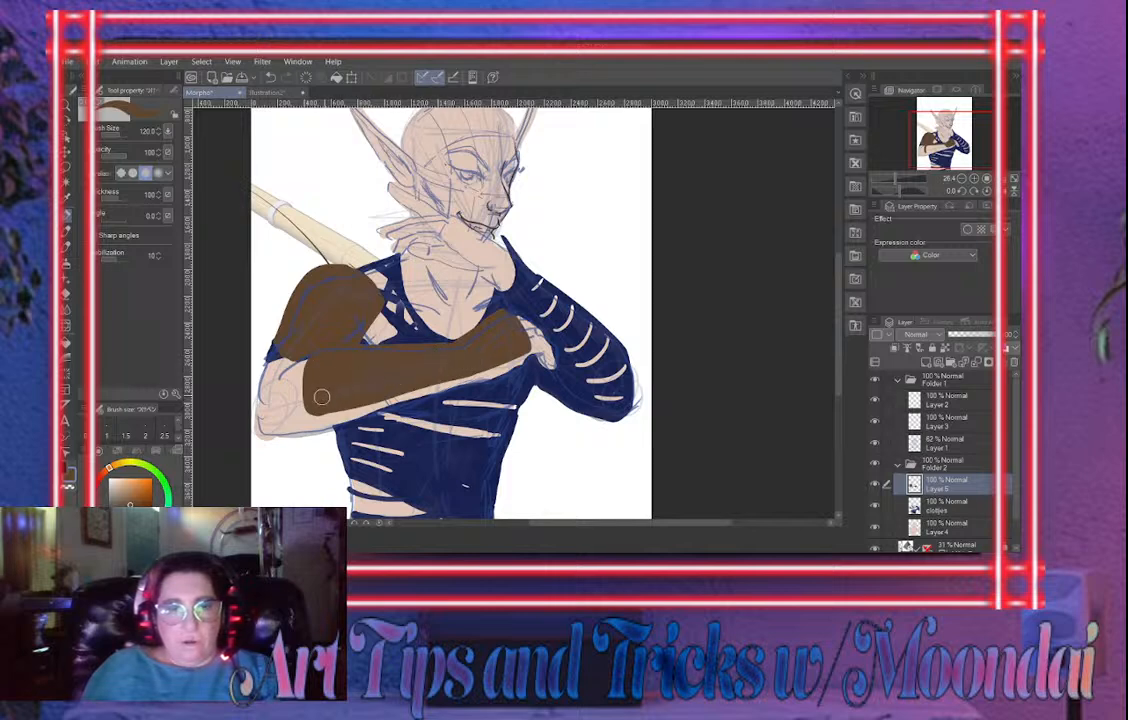
pyautogui.click(346, 413)
pyautogui.click(391, 401)
pyautogui.click(457, 382)
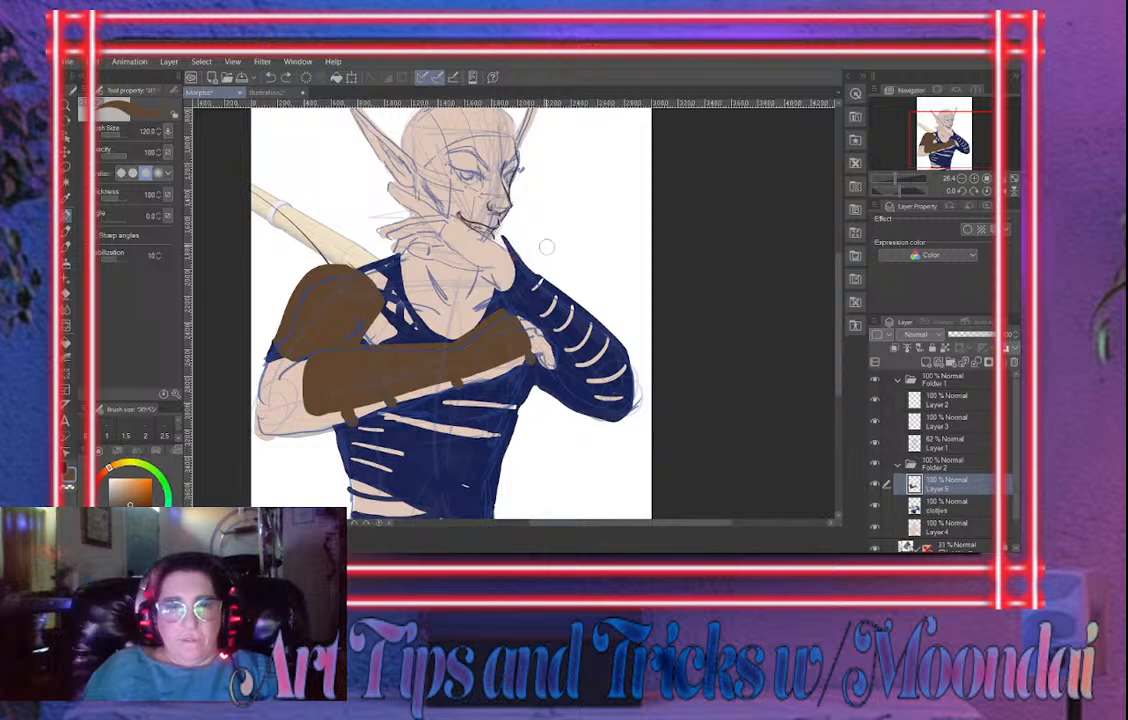
# Sample a grey from the canvas and fill the neck and chest inside the neckline with it at brush size 50
pyautogui.press('[')
pyautogui.press('[')
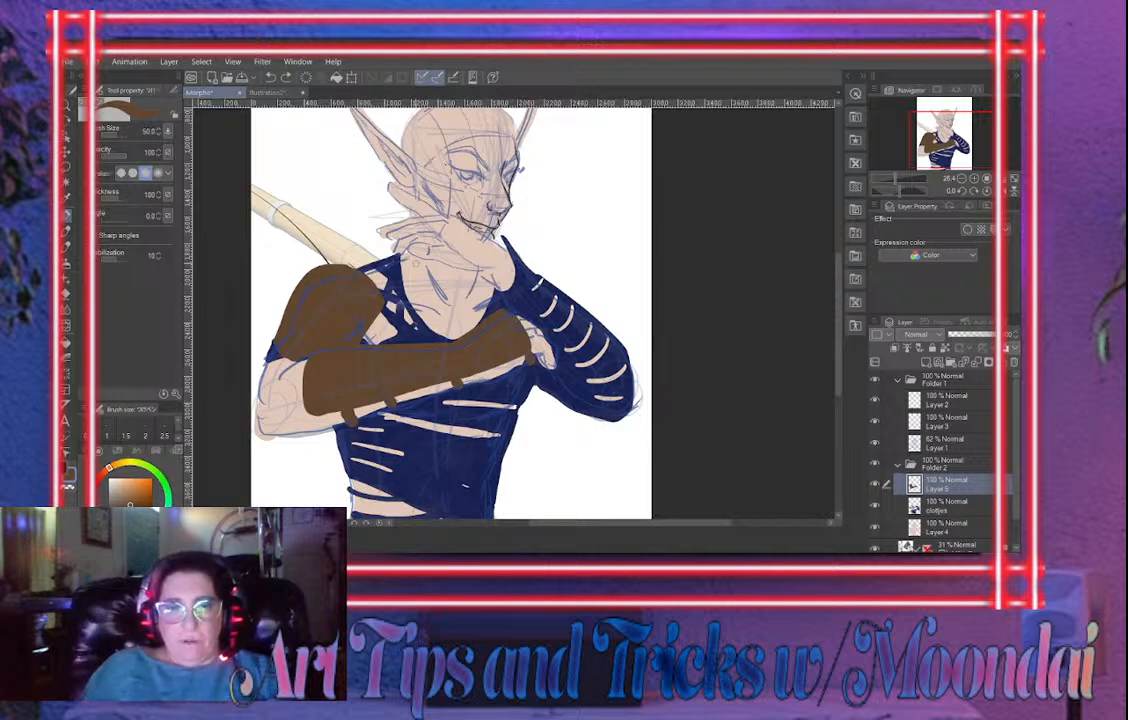
pyautogui.moveTo(489, 464); pyautogui.dragTo(516, 407)
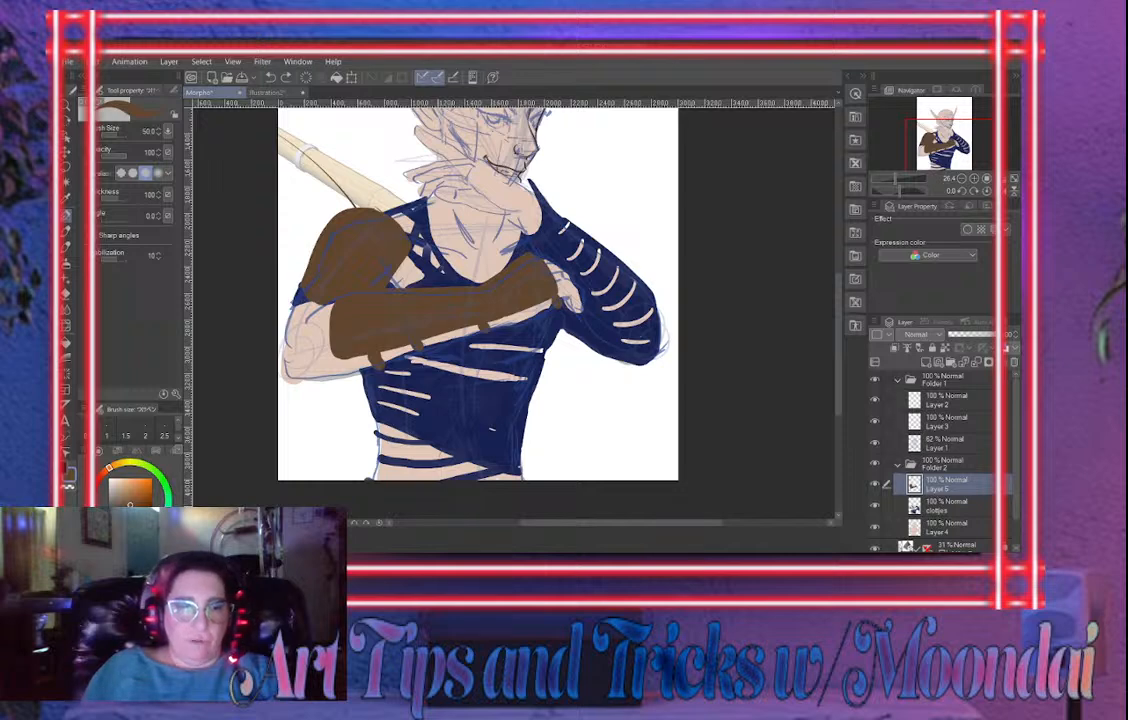
pyautogui.keyDown('alt'); pyautogui.click(470, 240); pyautogui.keyUp('alt')
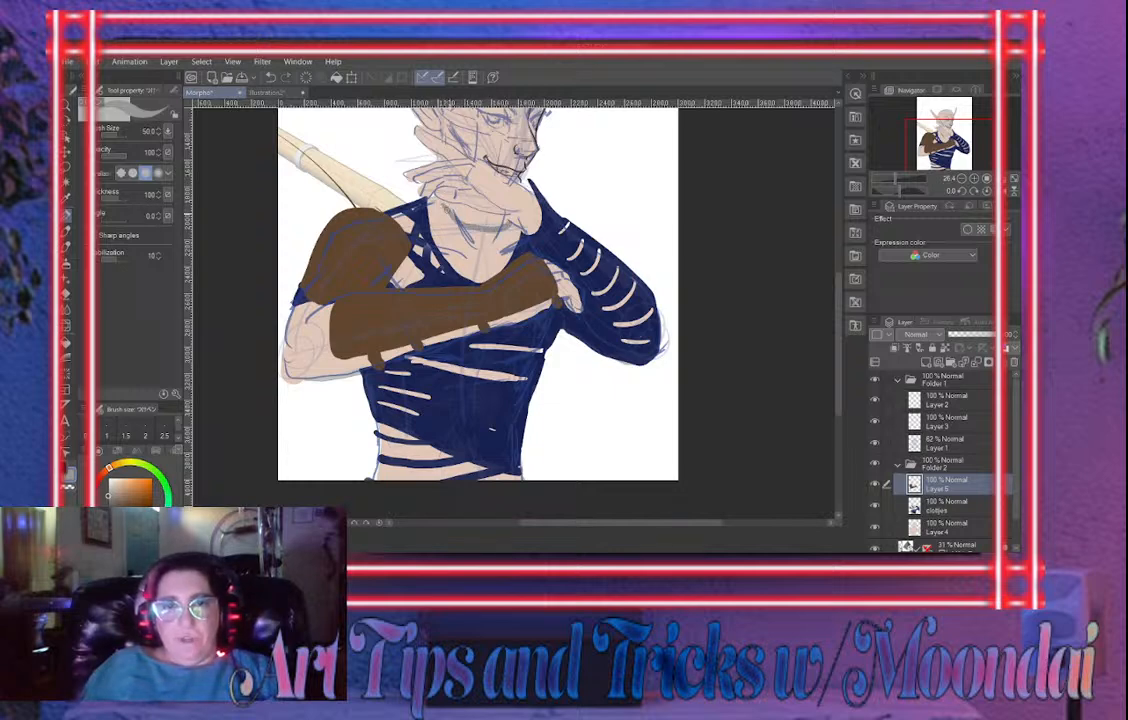
pyautogui.moveTo(390, 180)
pyautogui.mouseDown()
pyautogui.moveTo(415, 234)
pyautogui.moveTo(458, 207)
pyautogui.moveTo(441, 207)
pyautogui.moveTo(447, 238)
pyautogui.moveTo(512, 229)
pyautogui.mouseUp()
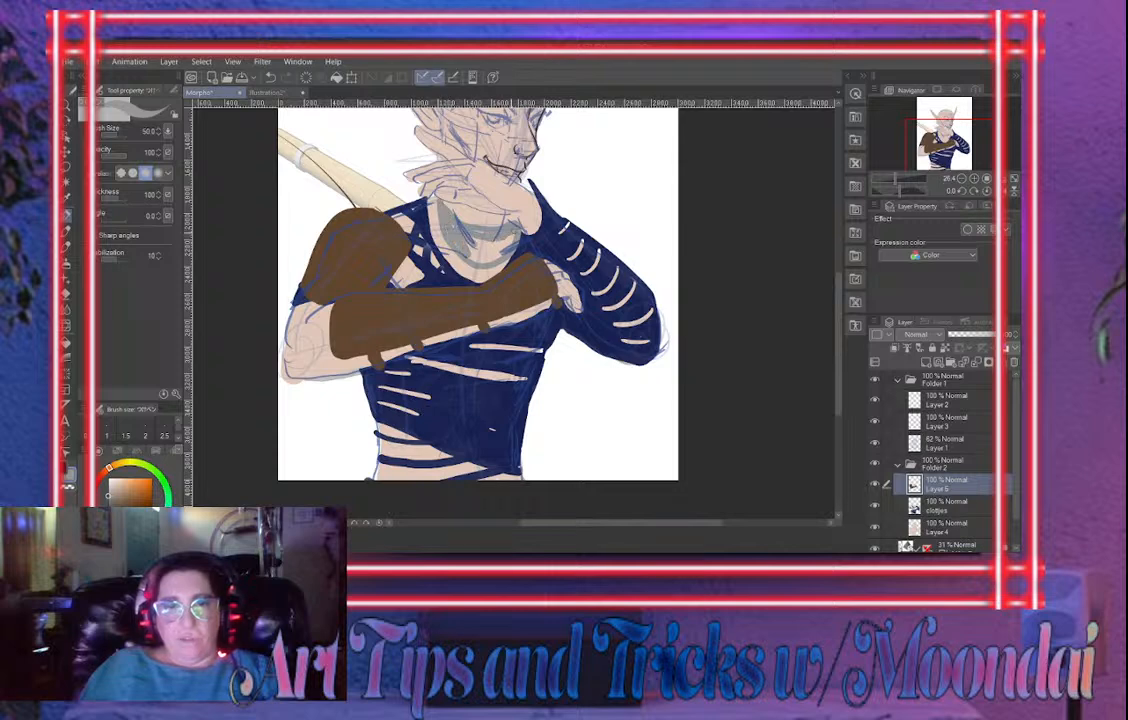
pyautogui.moveTo(415, 212)
pyautogui.mouseDown()
pyautogui.moveTo(445, 230)
pyautogui.moveTo(432, 228)
pyautogui.mouseUp()
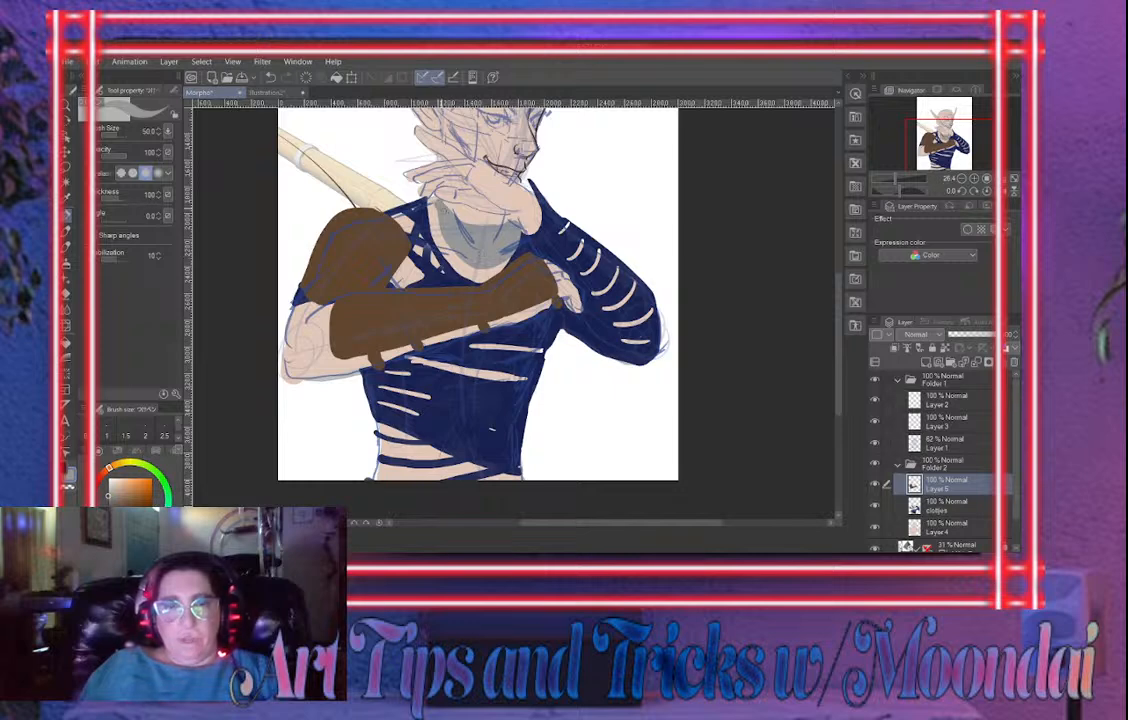
pyautogui.moveTo(451, 243)
pyautogui.mouseDown()
pyautogui.moveTo(491, 267)
pyautogui.moveTo(512, 250)
pyautogui.mouseUp()
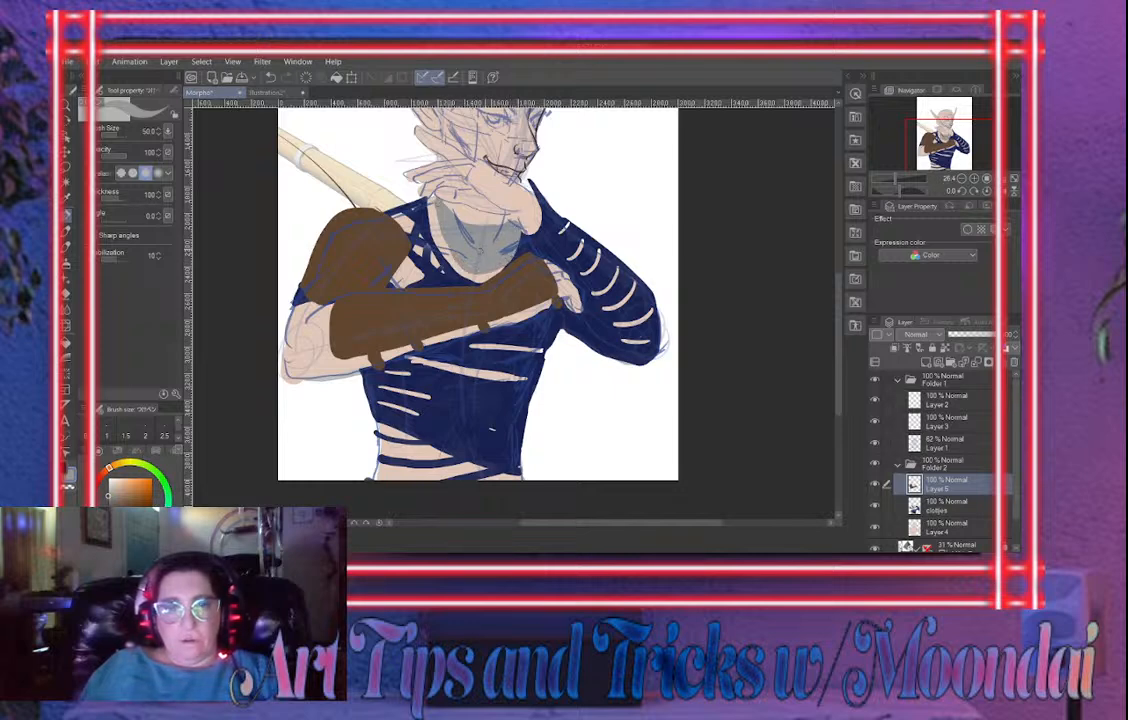
pyautogui.press('e')
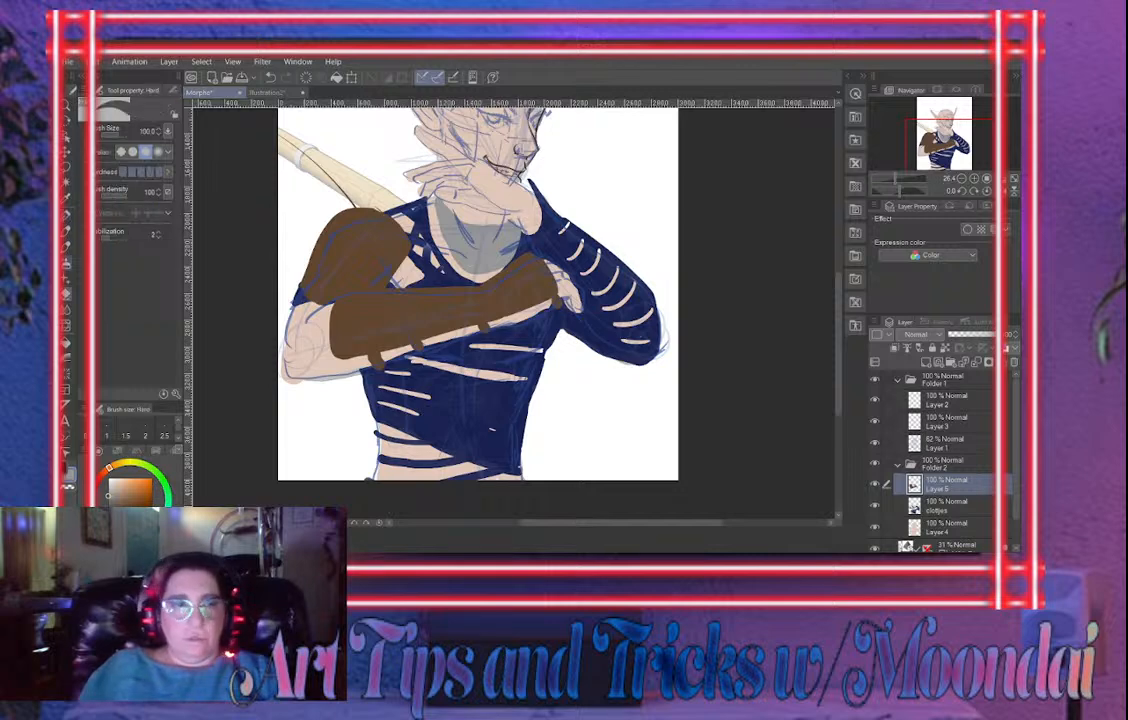
pyautogui.press('p')
# Paint grey patches over the back, wrist and fingers of the hand raised to the chin
pyautogui.moveTo(548, 221); pyautogui.dragTo(544, 259)
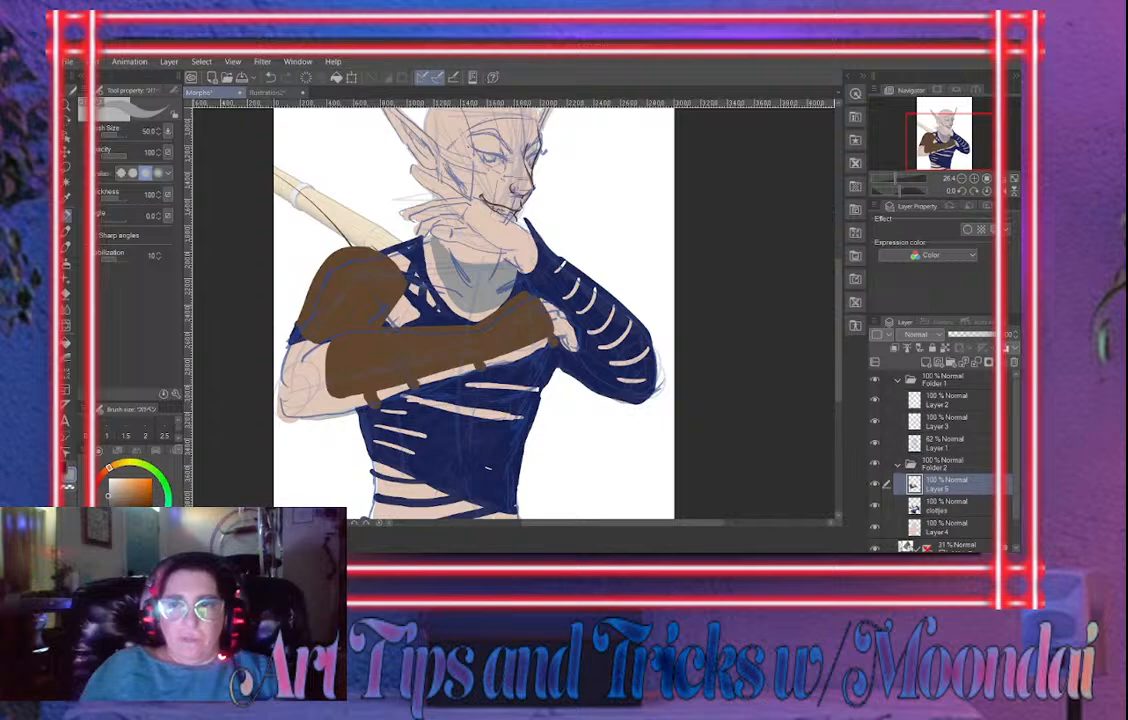
pyautogui.scroll(5, 520, 312)
pyautogui.scroll(-4, 540, 335)
pyautogui.scroll(1, 540, 300)
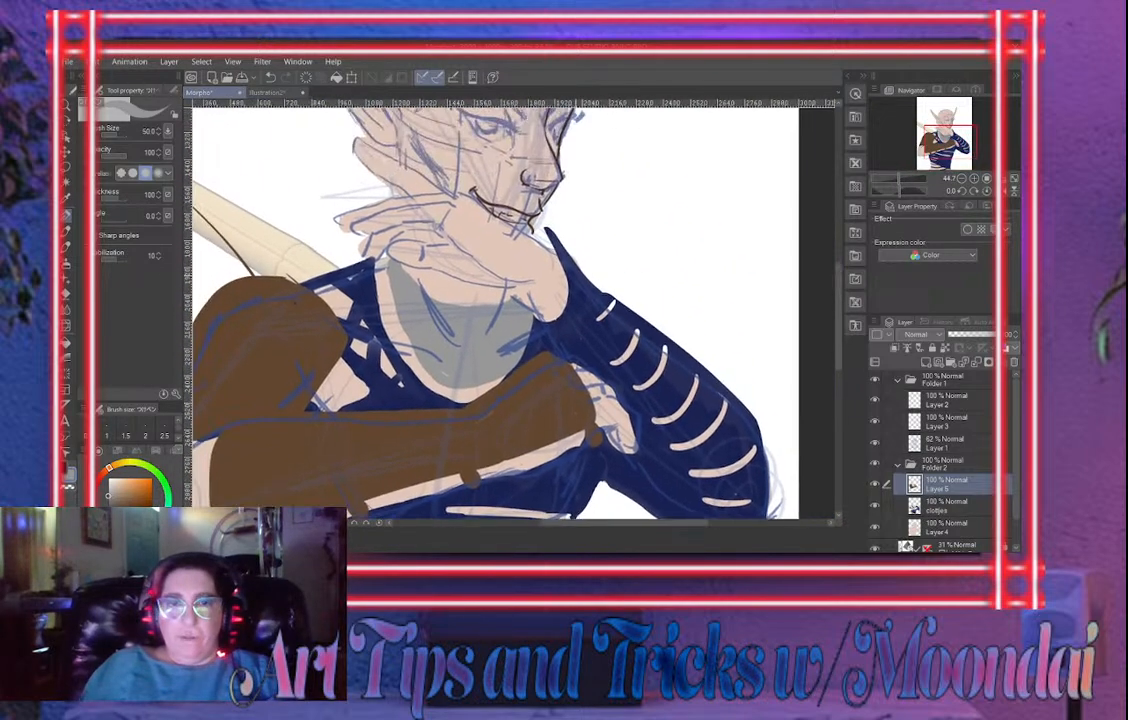
pyautogui.moveTo(467, 200); pyautogui.dragTo(543, 257)
pyautogui.moveTo(500, 222)
pyautogui.mouseDown()
pyautogui.moveTo(461, 201)
pyautogui.moveTo(457, 216)
pyautogui.moveTo(522, 263)
pyautogui.moveTo(535, 250)
pyautogui.moveTo(480, 218)
pyautogui.moveTo(537, 262)
pyautogui.mouseUp()
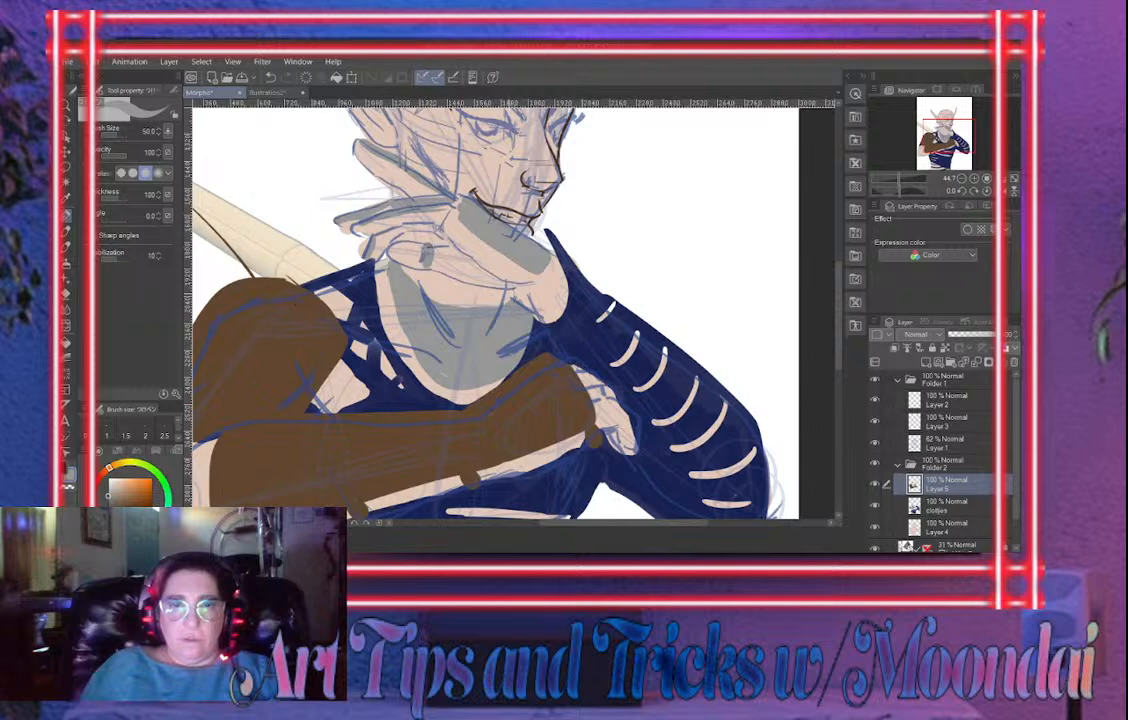
pyautogui.moveTo(552, 254)
pyautogui.mouseDown()
pyautogui.moveTo(519, 300)
pyautogui.moveTo(558, 282)
pyautogui.moveTo(546, 282)
pyautogui.moveTo(560, 263)
pyautogui.mouseUp()
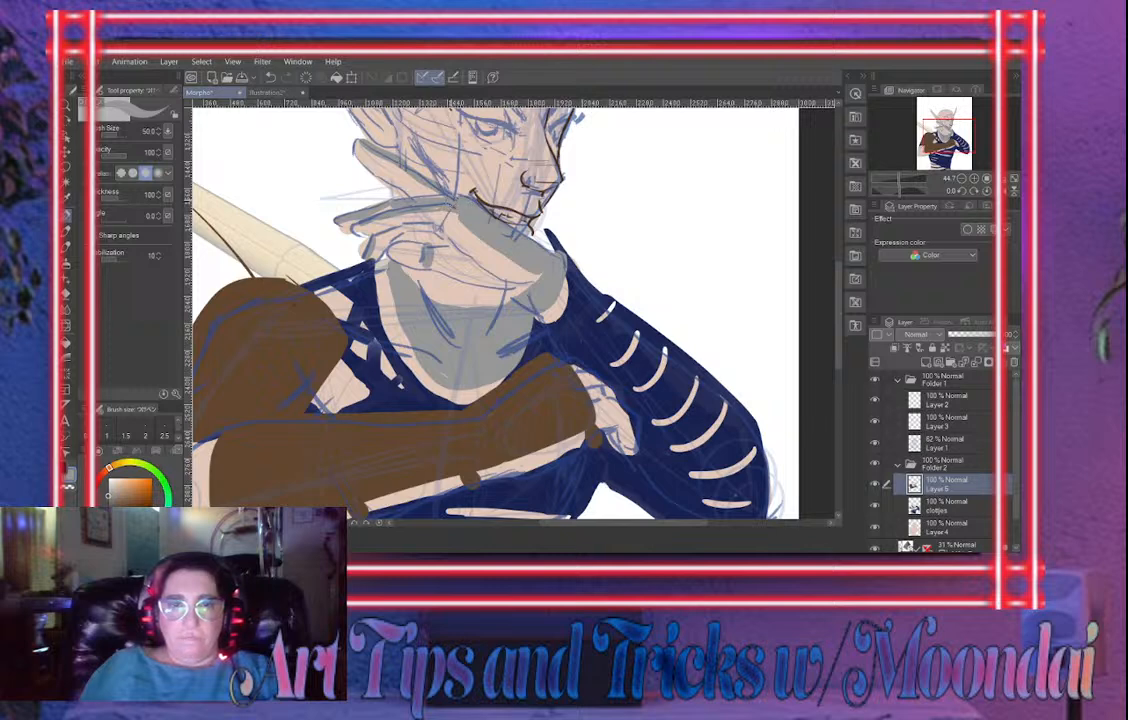
# Paint grey along the outer edges and tips of both pointed ears
pyautogui.moveTo(634, 270); pyautogui.dragTo(650, 384)
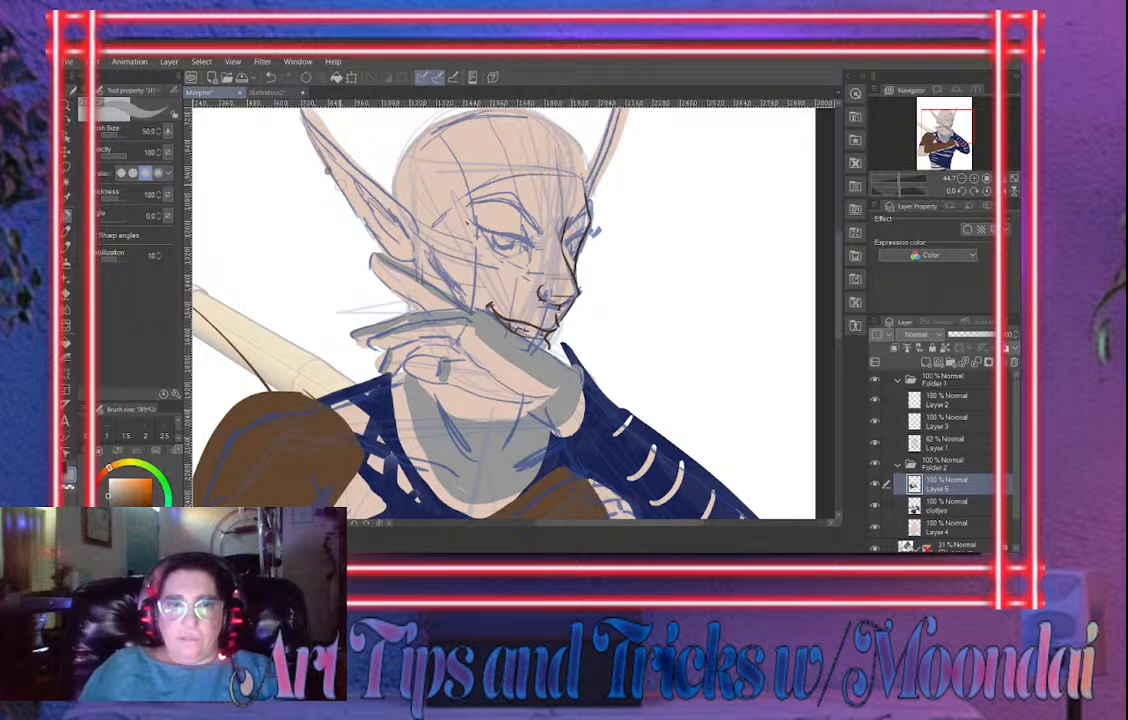
pyautogui.click(340, 184)
pyautogui.click(354, 209)
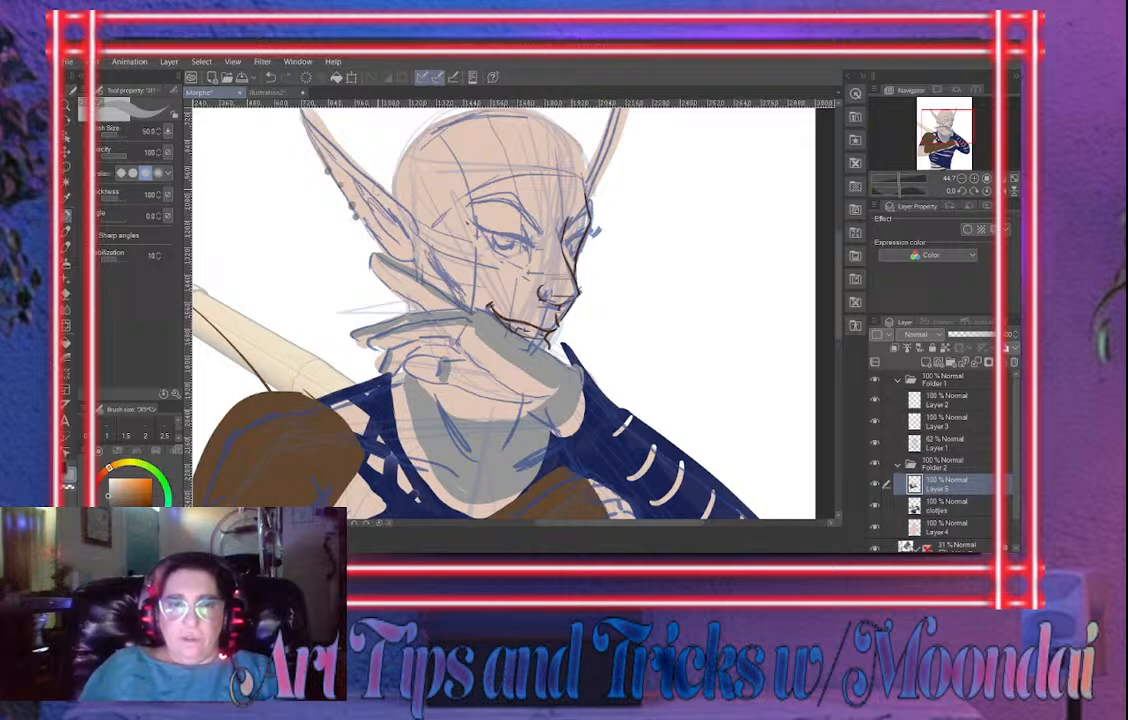
pyautogui.moveTo(331, 168)
pyautogui.mouseDown()
pyautogui.moveTo(268, 102)
pyautogui.moveTo(318, 193)
pyautogui.moveTo(314, 158)
pyautogui.moveTo(346, 175)
pyautogui.mouseUp()
pyautogui.moveTo(533, 180); pyautogui.dragTo(522, 210)
pyautogui.moveTo(598, 188); pyautogui.dragTo(591, 204)
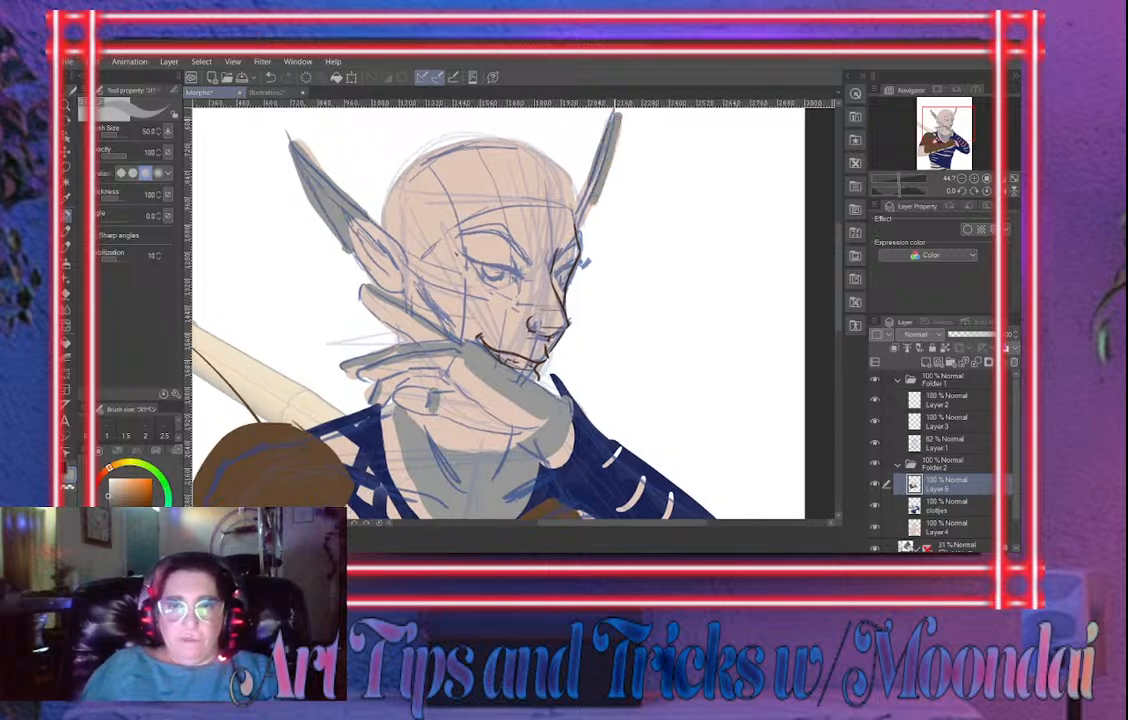
pyautogui.moveTo(597, 160)
pyautogui.mouseDown()
pyautogui.moveTo(580, 204)
pyautogui.moveTo(606, 160)
pyautogui.mouseUp()
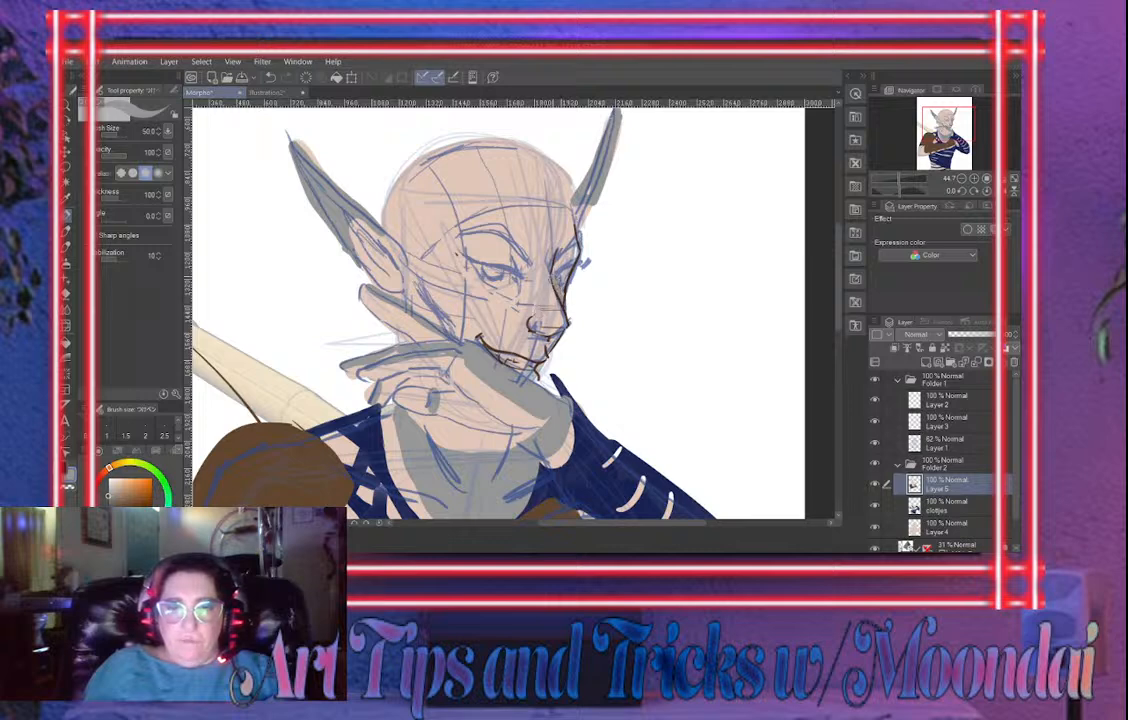
# Paint a grey patch down the bridge of the nose, keeping the つけペン pen as the active brush
pyautogui.moveTo(556, 314)
pyautogui.mouseDown()
pyautogui.moveTo(544, 273)
pyautogui.moveTo(533, 308)
pyautogui.moveTo(558, 312)
pyautogui.moveTo(549, 284)
pyautogui.moveTo(546, 307)
pyautogui.mouseUp()
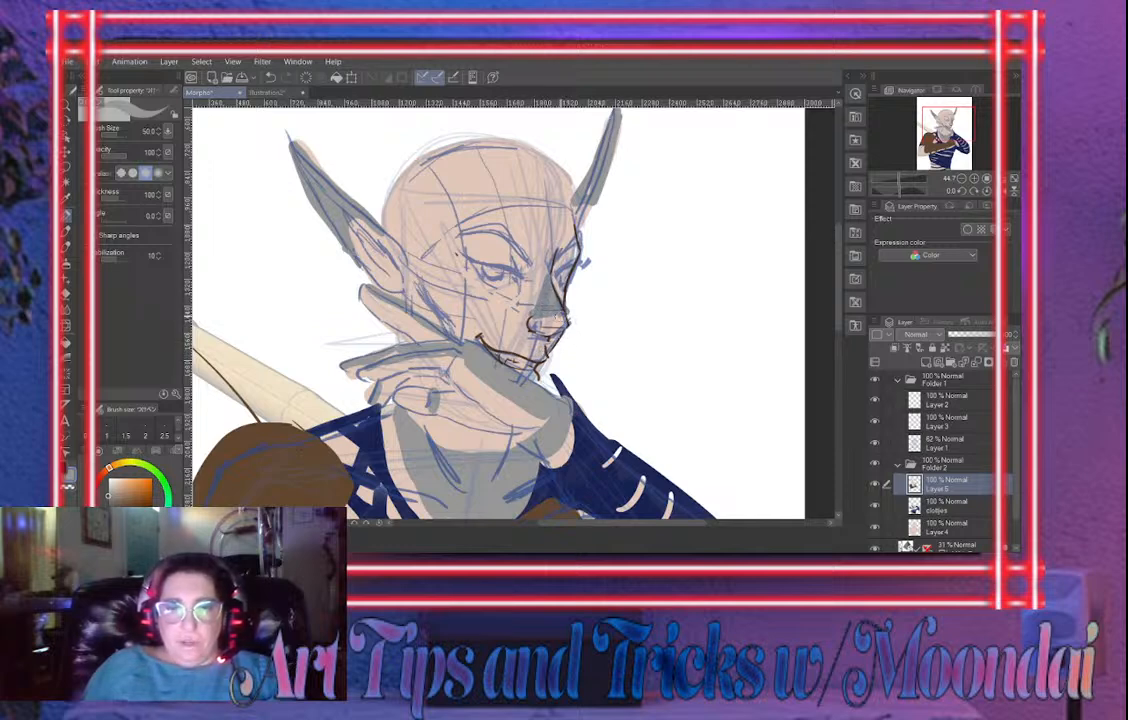
pyautogui.press('e')
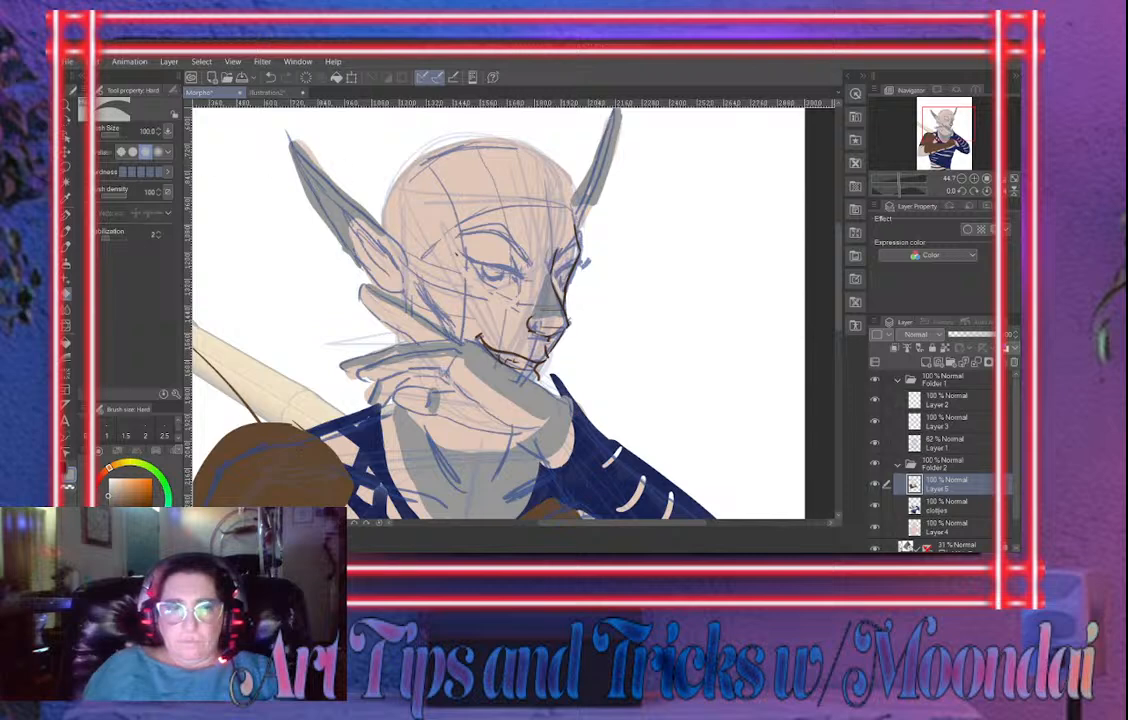
pyautogui.click(65, 199)
pyautogui.click(66, 215)
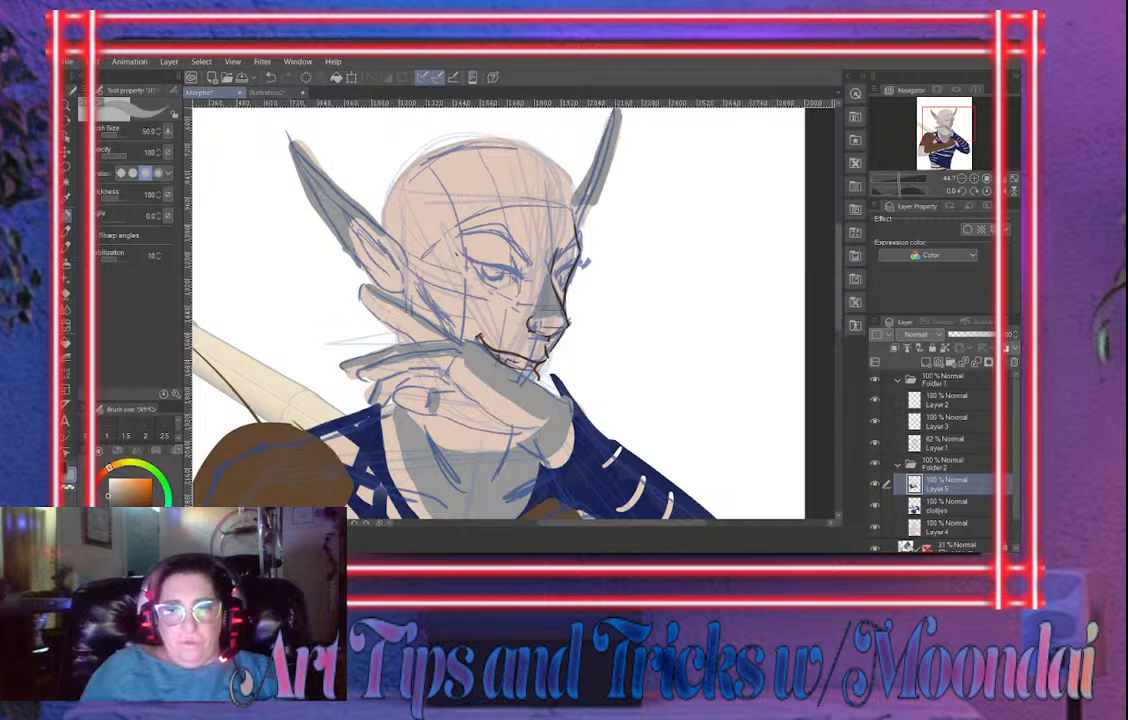
# Add a new layer above the armor layer and bring up the decoration effect brushes
pyautogui.click(926, 362)
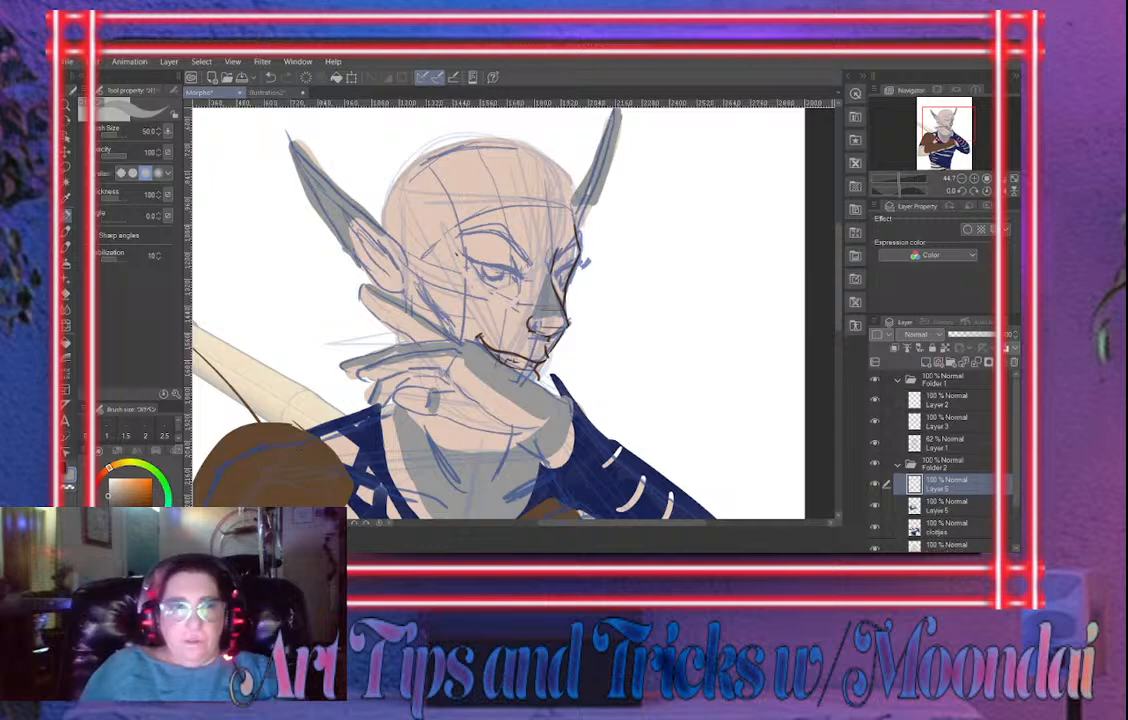
pyautogui.click(174, 90)
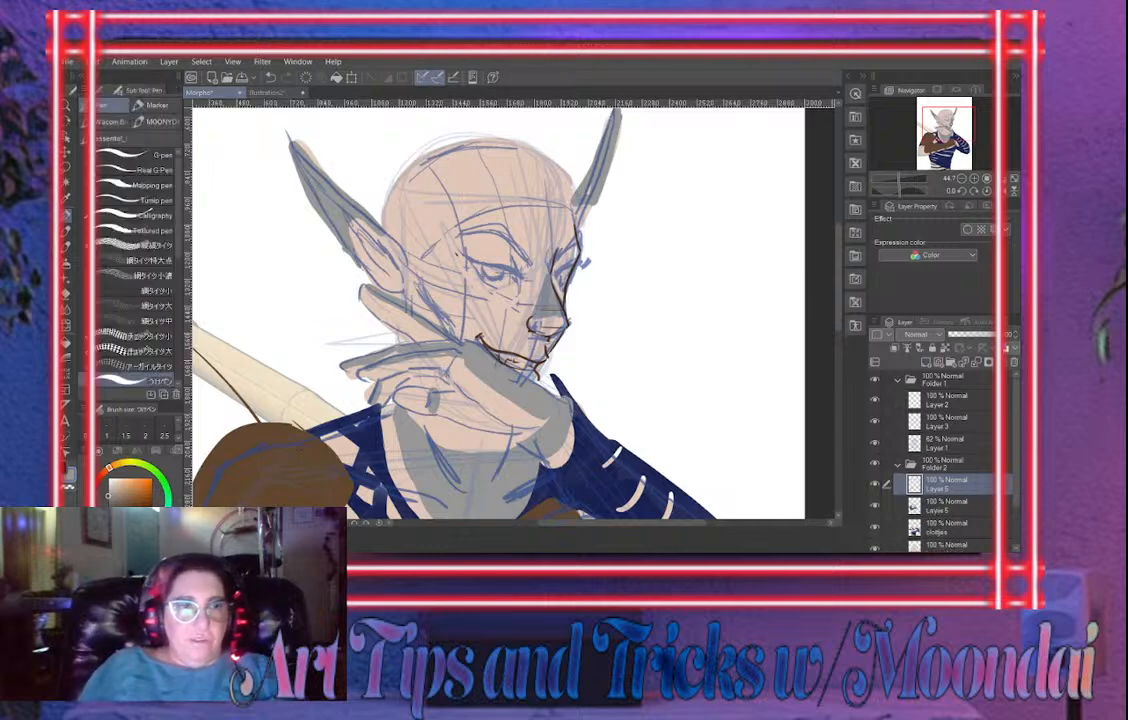
pyautogui.scroll(-10, 135, 250)
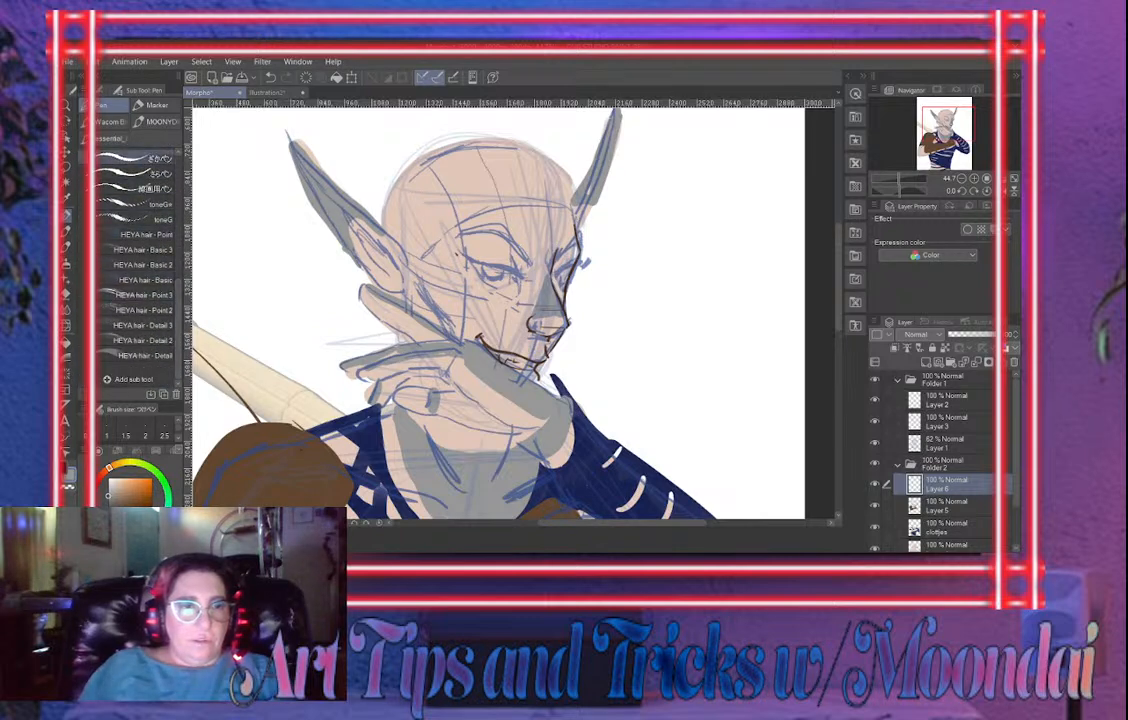
pyautogui.click(110, 138)
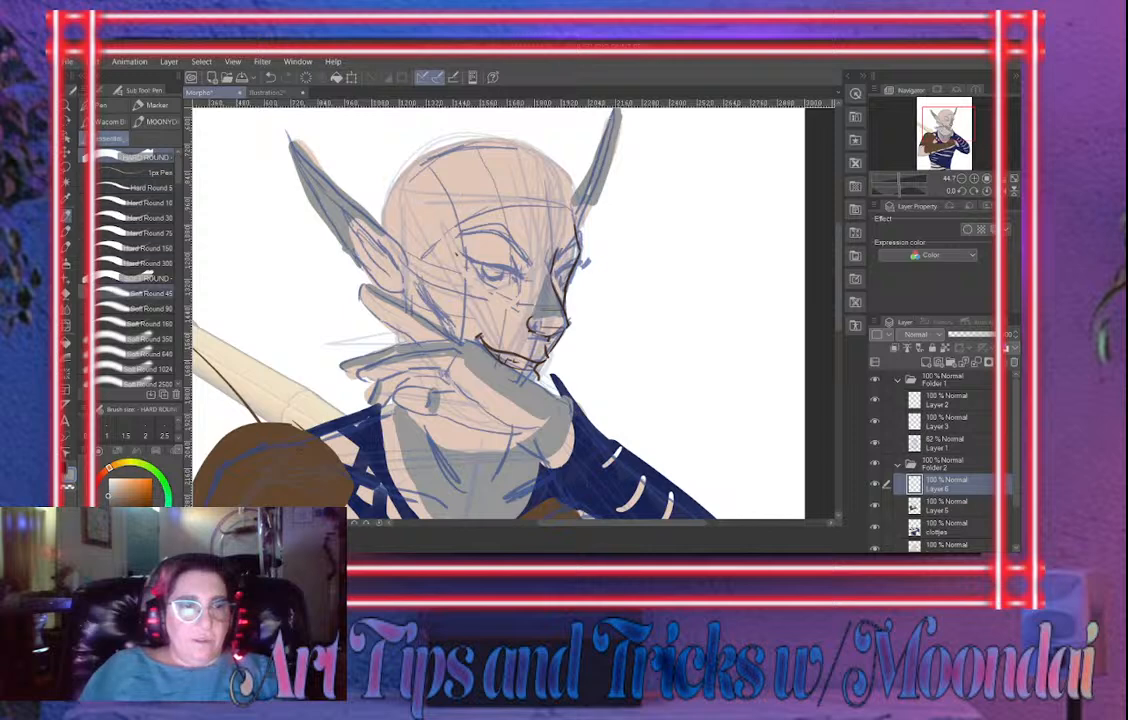
pyautogui.click(66, 247)
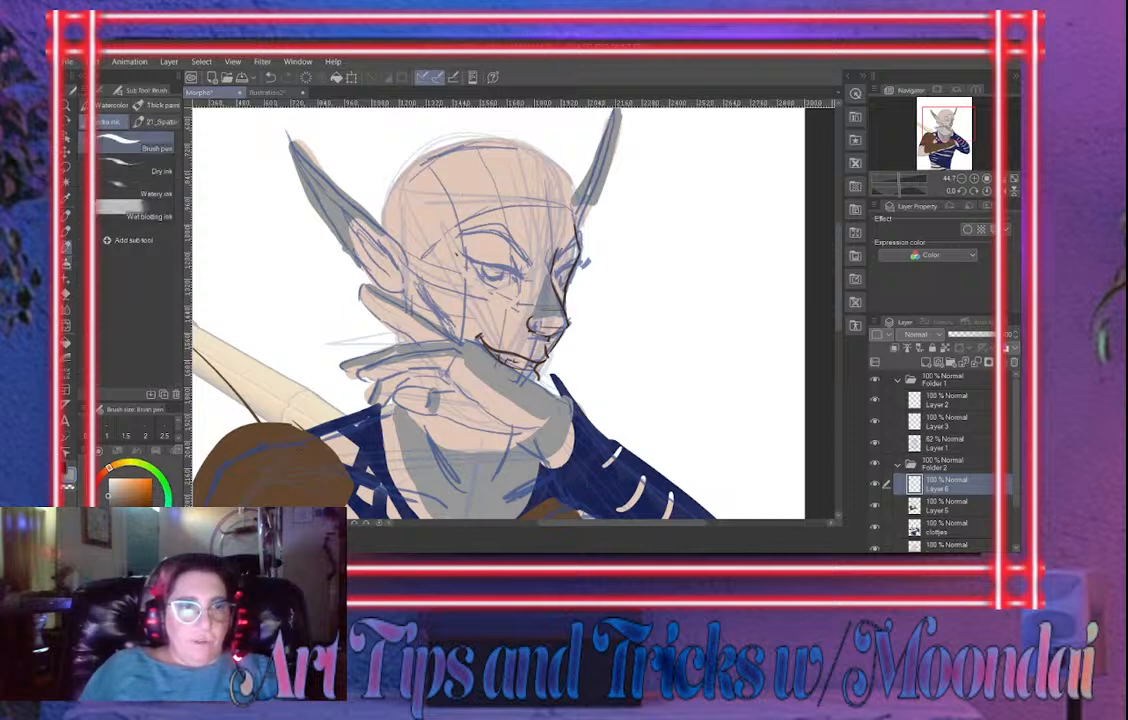
pyautogui.click(66, 231)
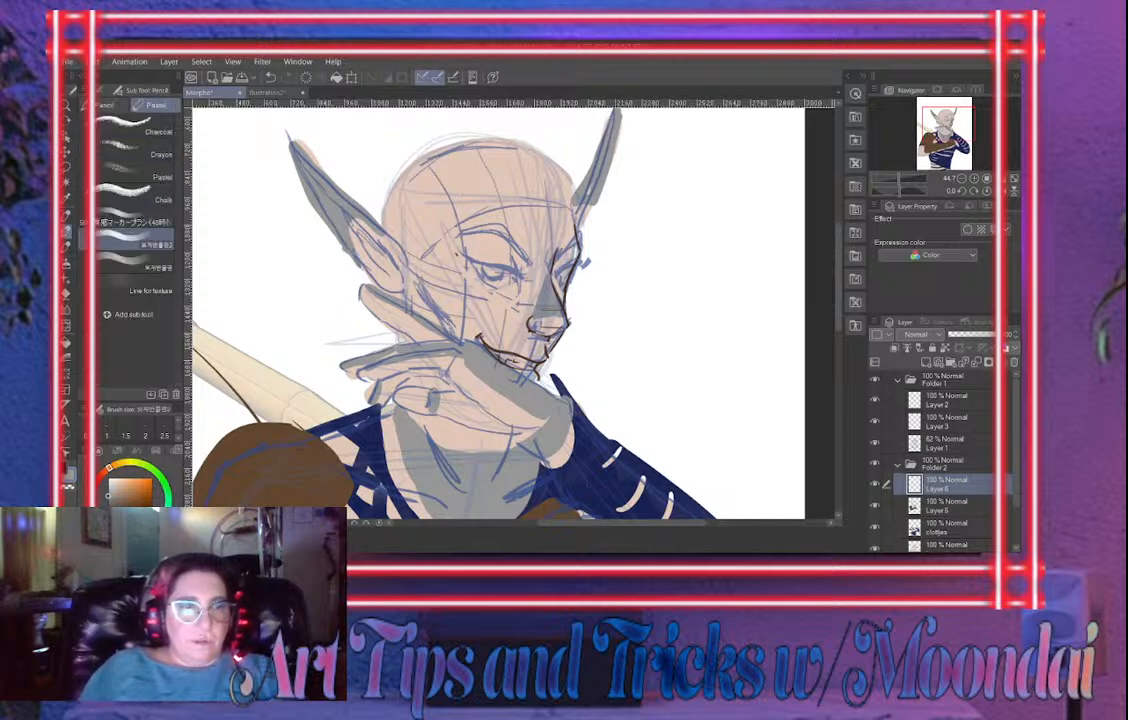
pyautogui.click(66, 216)
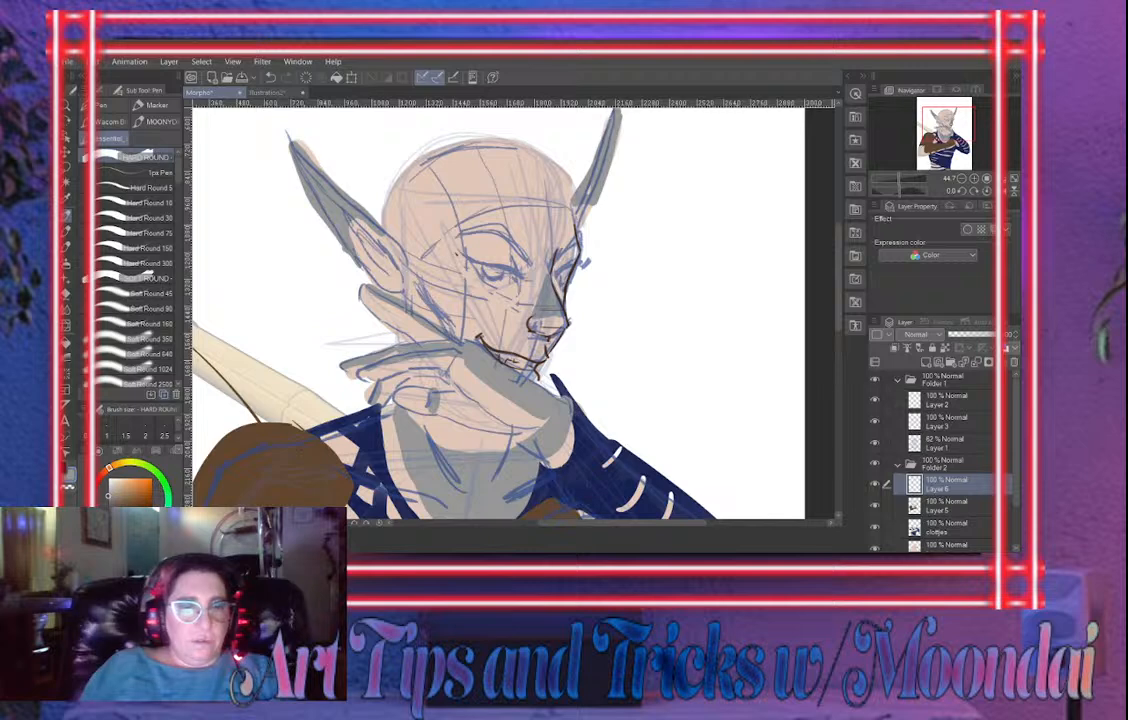
pyautogui.click(66, 279)
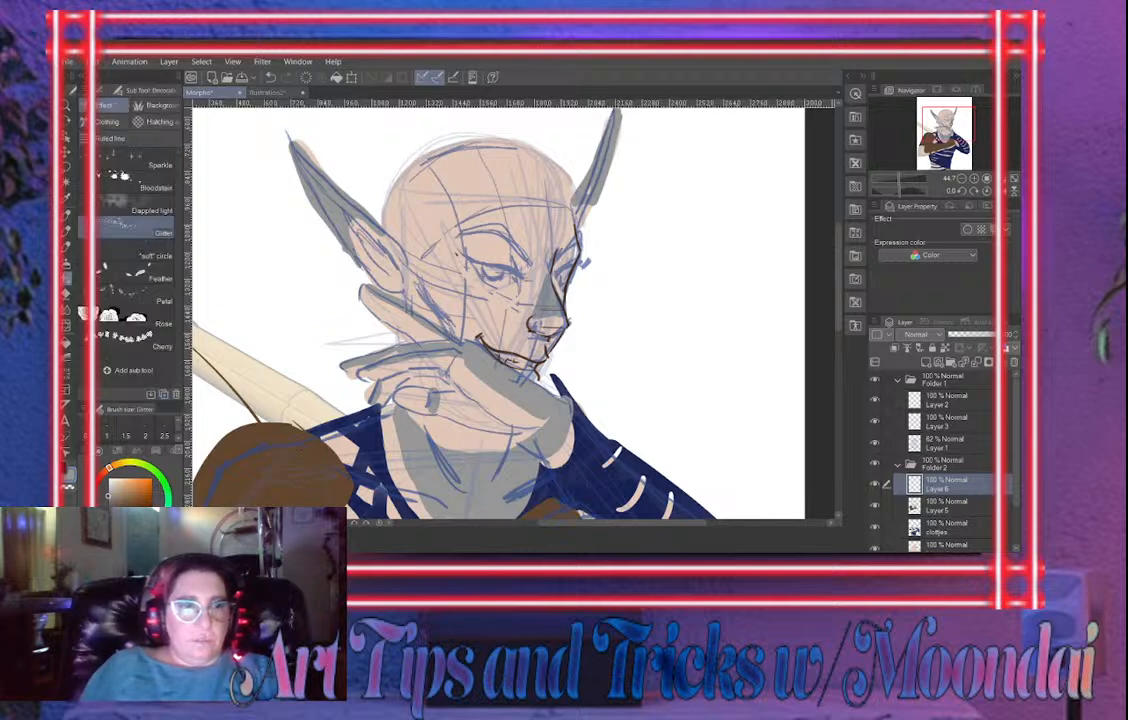
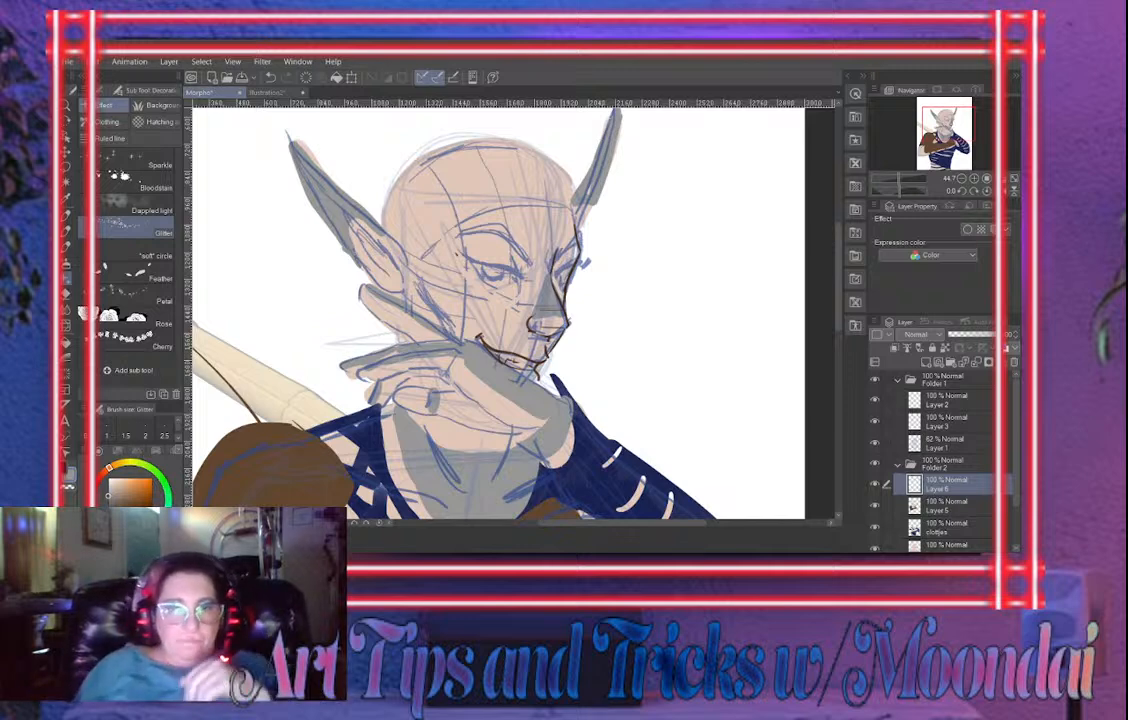
# Try the chain_10 decoration brush with a curved stroke on the blank canvas beside the face
pyautogui.scroll(-5, 137, 270)
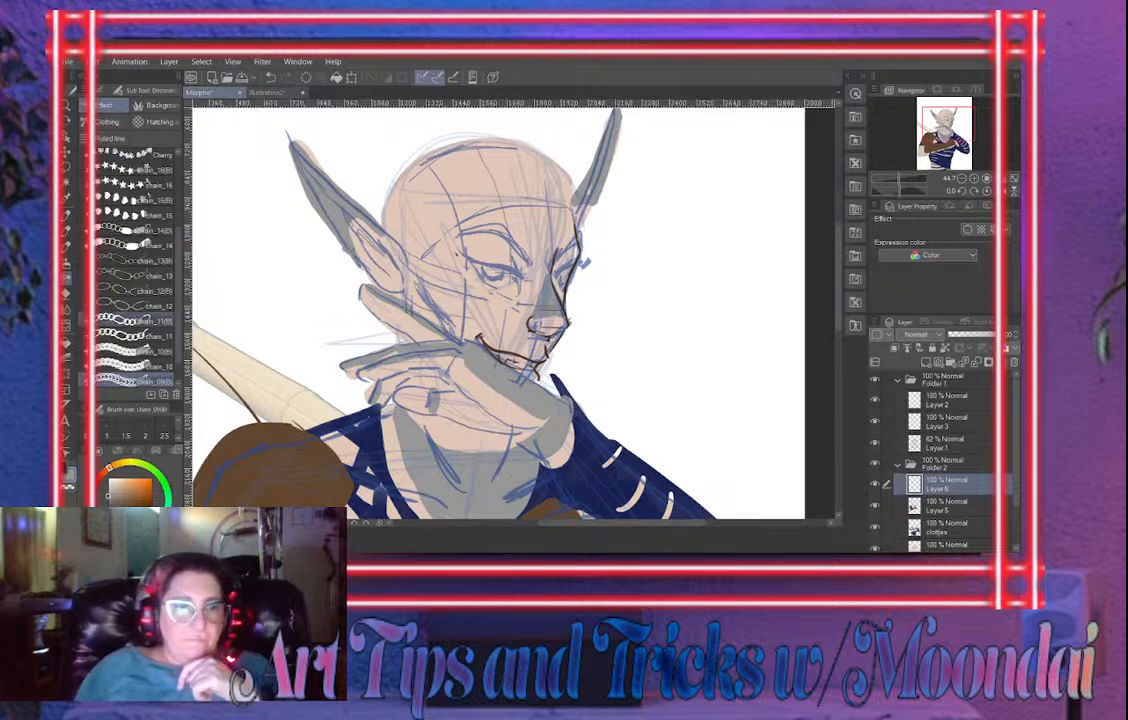
pyautogui.click(130, 366)
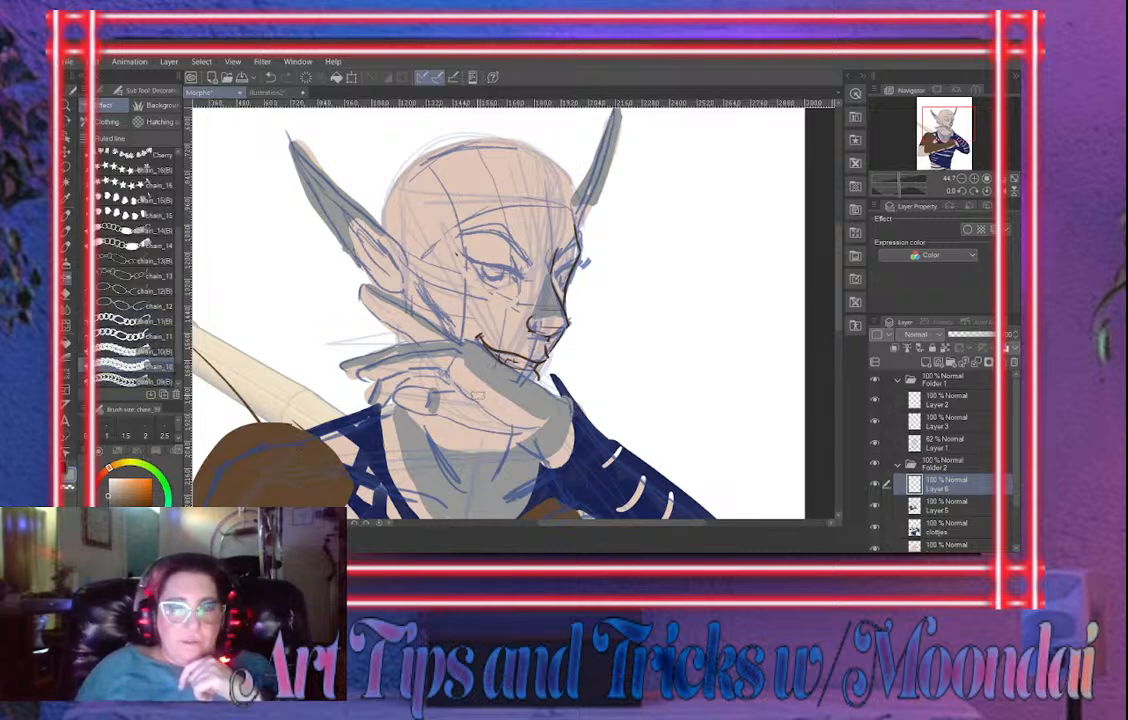
pyautogui.moveTo(614, 294)
pyautogui.mouseDown()
pyautogui.moveTo(681, 262)
pyautogui.moveTo(725, 287)
pyautogui.moveTo(651, 332)
pyautogui.moveTo(646, 370)
pyautogui.mouseUp()
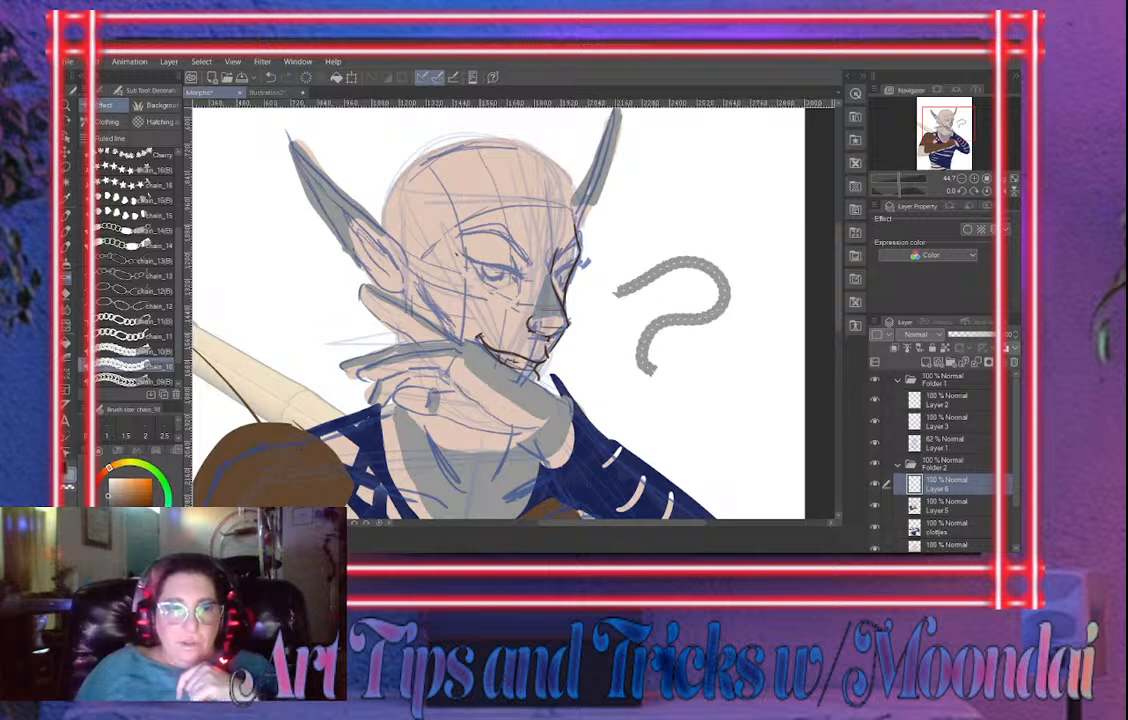
pyautogui.hotkey('ctrl', 'z')
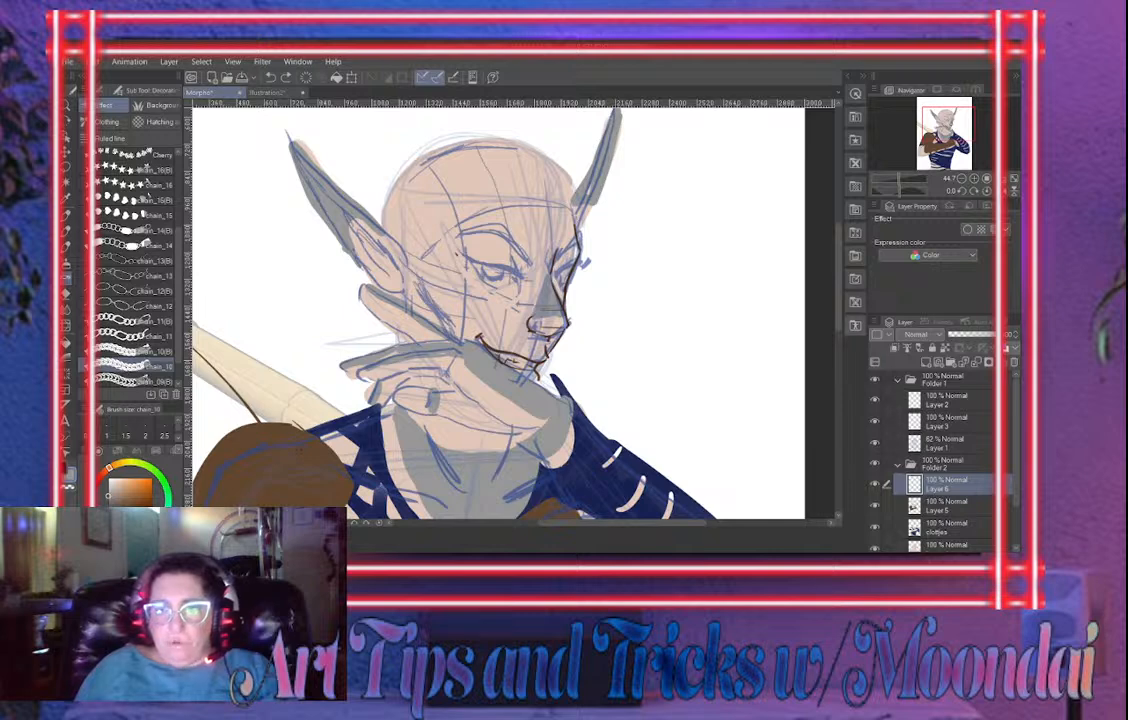
# Look over the chain brushes and select chain_14 as the decoration brush
pyautogui.click(101, 90)
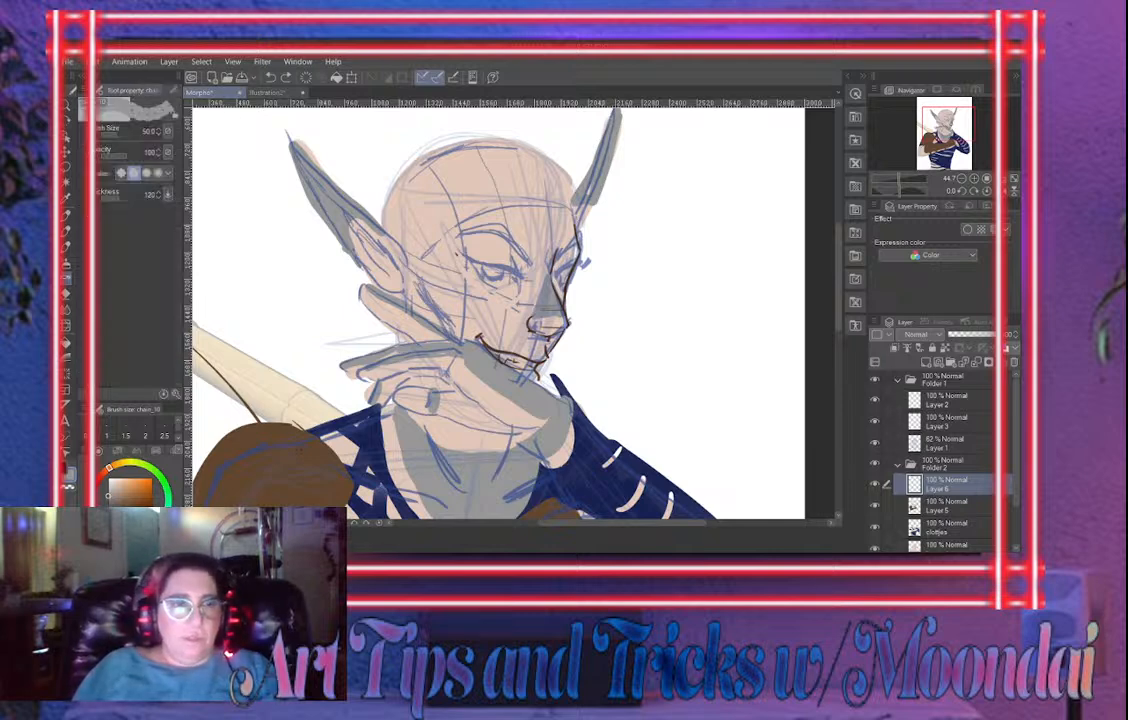
pyautogui.click(173, 90)
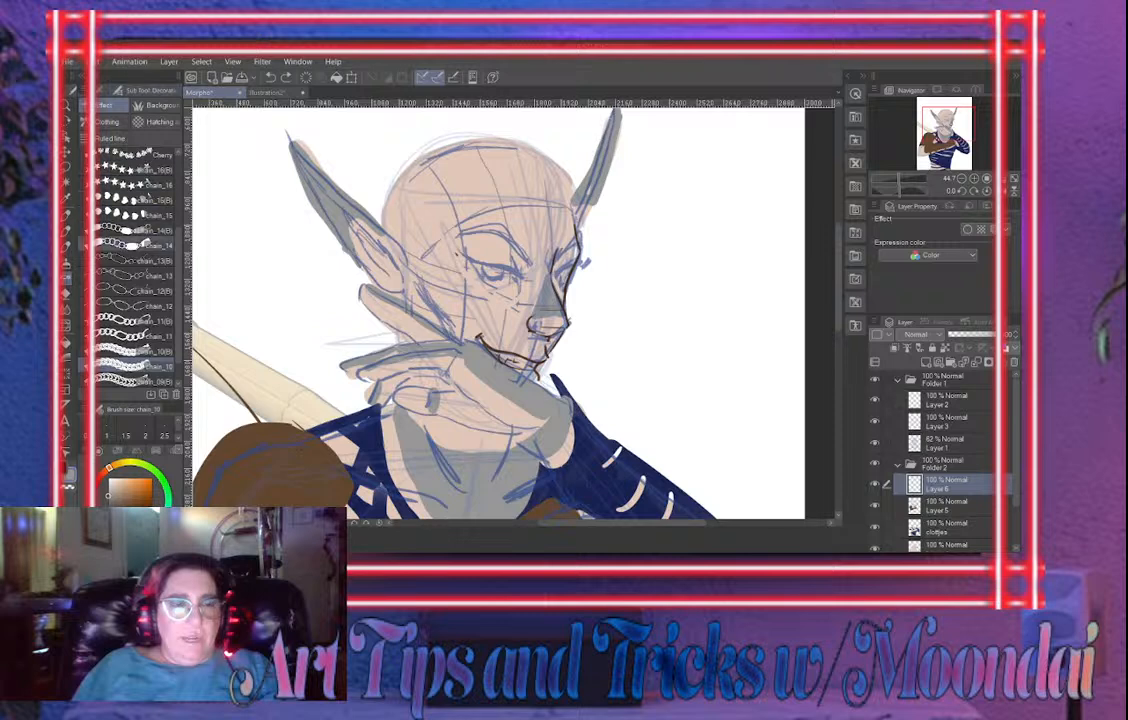
pyautogui.click(130, 321)
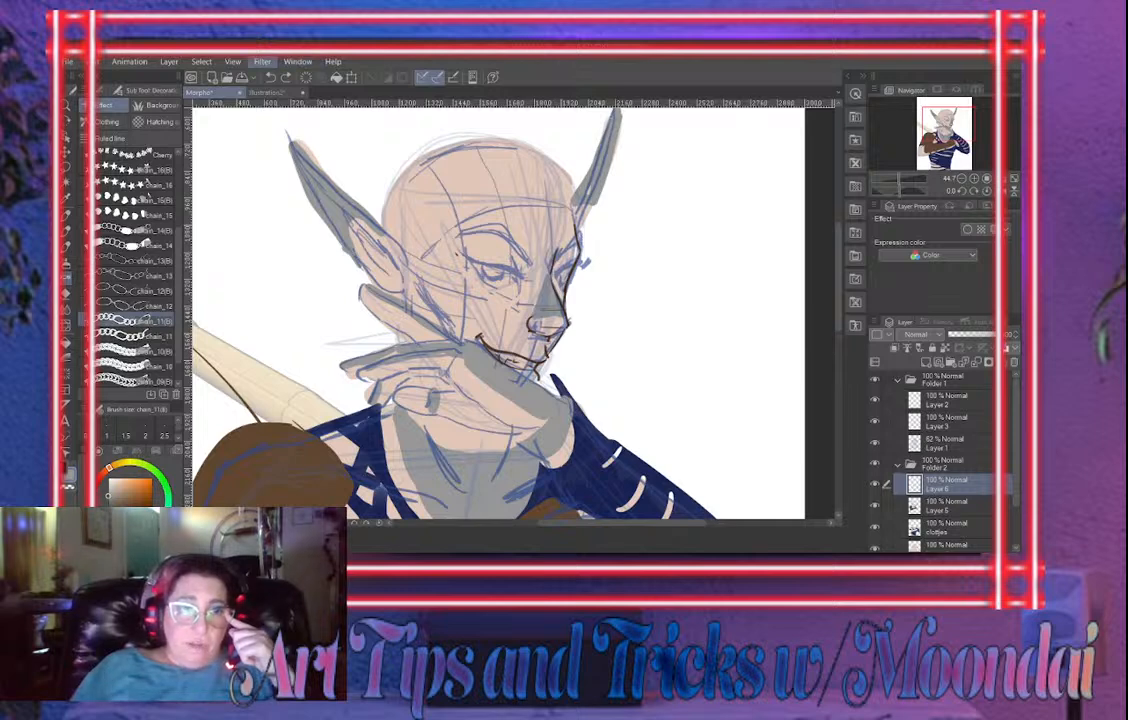
pyautogui.click(128, 245)
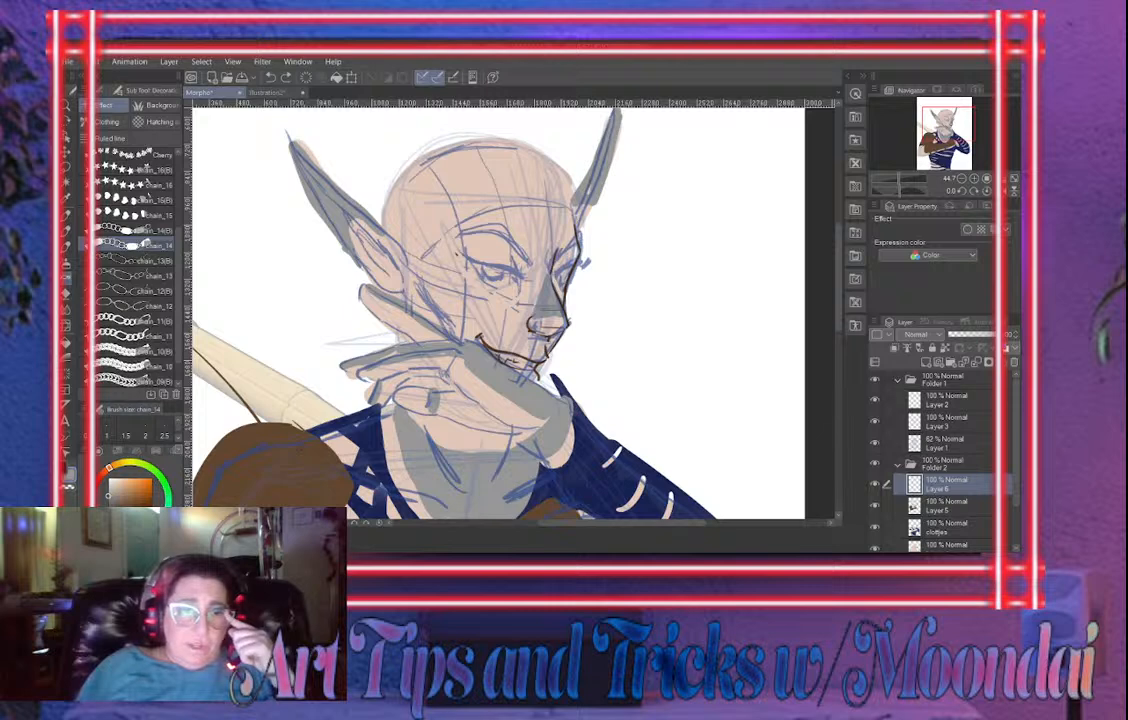
# Check the chain_14 brush's properties, try it with a curved stroke on the blank canvas beside the face, and undo the stroke
pyautogui.moveTo(124, 402)
pyautogui.mouseDown()
pyautogui.moveTo(124, 274)
pyautogui.moveTo(124, 401)
pyautogui.moveTo(124, 364)
pyautogui.mouseUp()
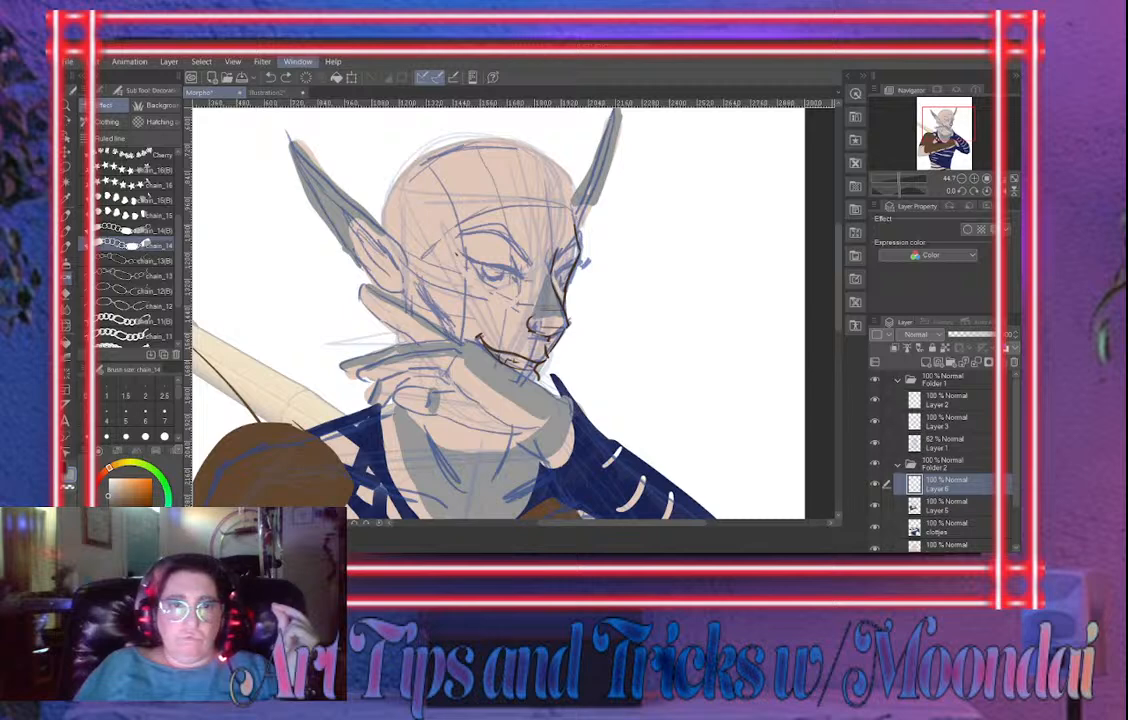
pyautogui.click(102, 90)
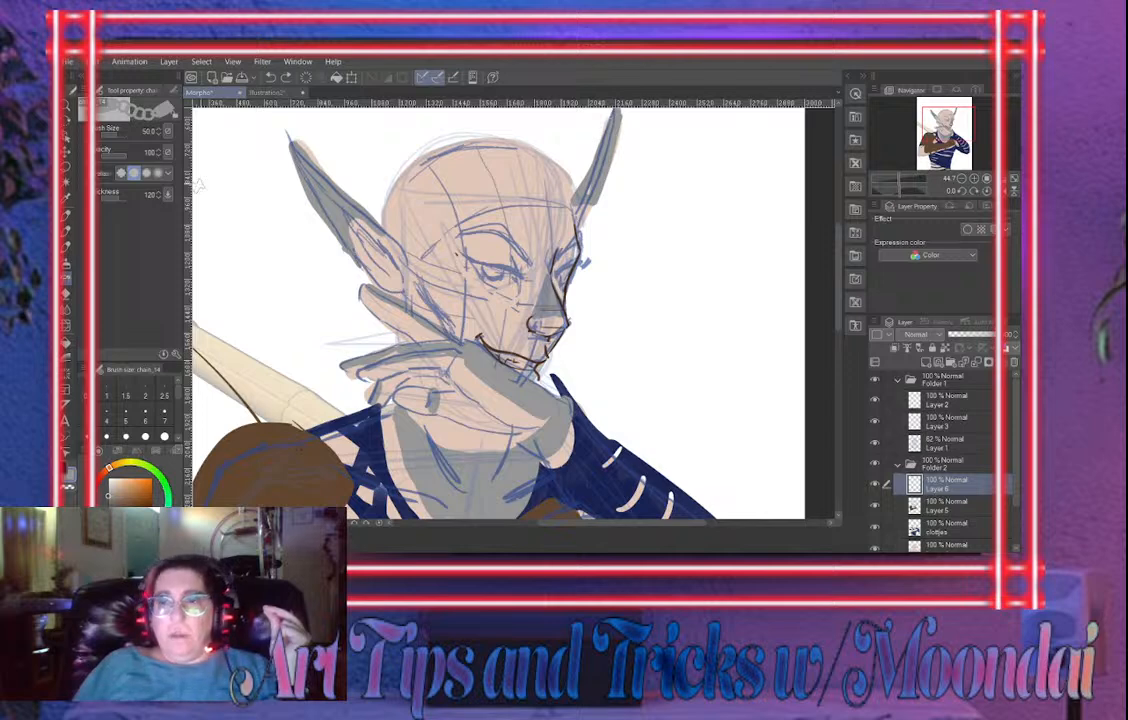
pyautogui.moveTo(652, 158); pyautogui.dragTo(706, 340)
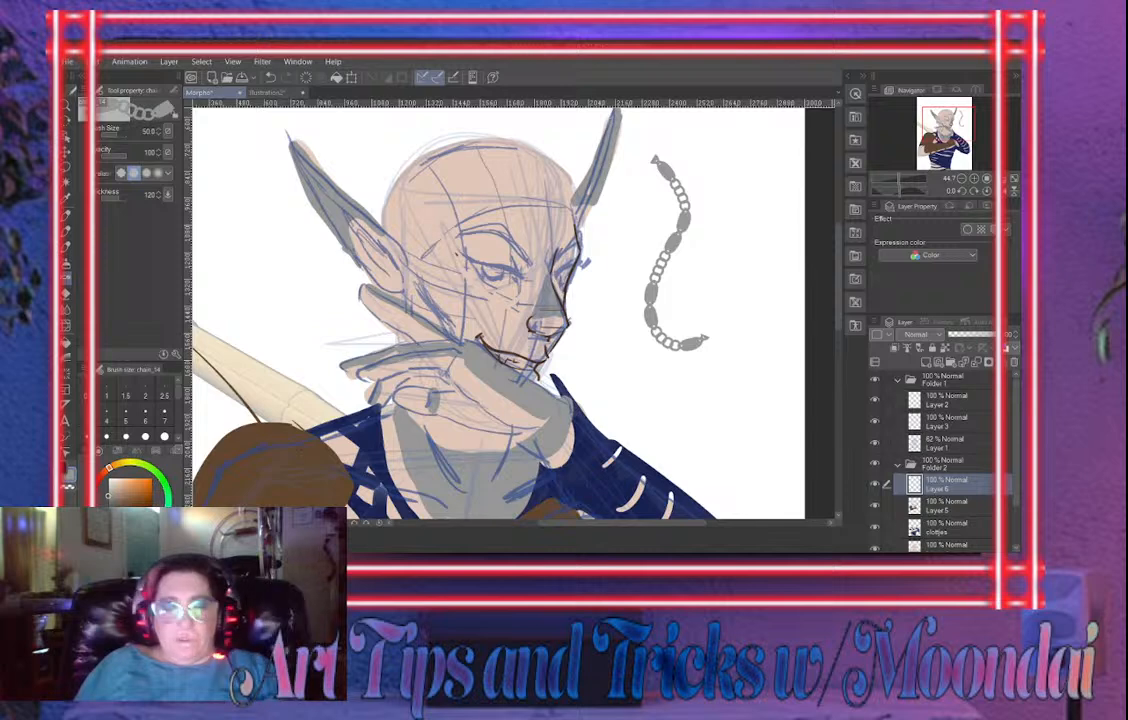
pyautogui.hotkey('ctrl', 'z')
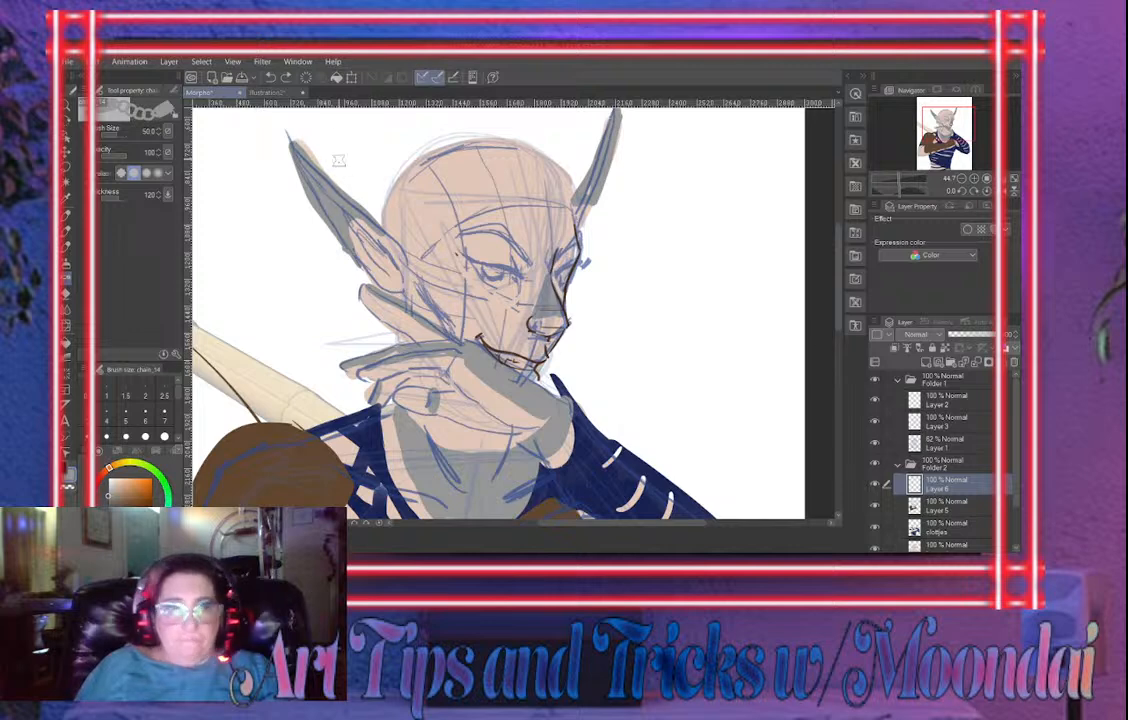
pyautogui.click(173, 90)
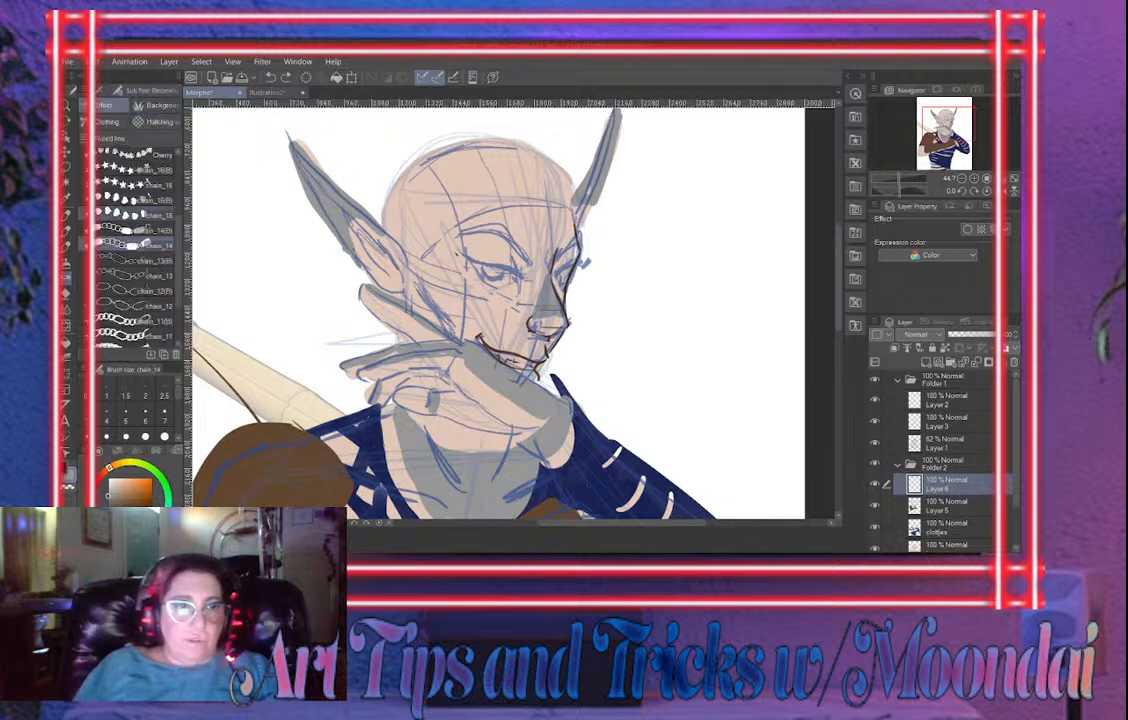
# Try the chain_15(B), chain_11 and chain_09(B) brushes with curved strokes on the blank canvas beside the face, undoing each one
pyautogui.click(148, 200)
pyautogui.moveTo(679, 172)
pyautogui.mouseDown()
pyautogui.moveTo(664, 328)
pyautogui.moveTo(692, 352)
pyautogui.mouseUp()
pyautogui.hotkey('ctrl', 'z')
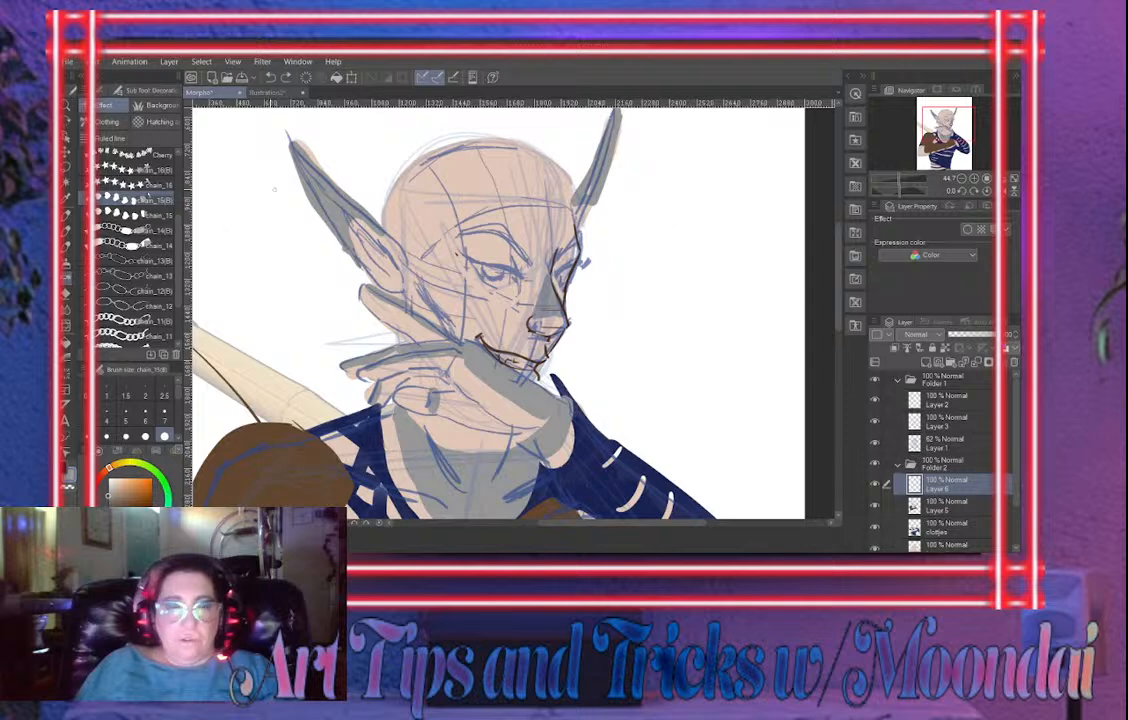
pyautogui.click(148, 336)
pyautogui.moveTo(625, 160); pyautogui.dragTo(655, 330)
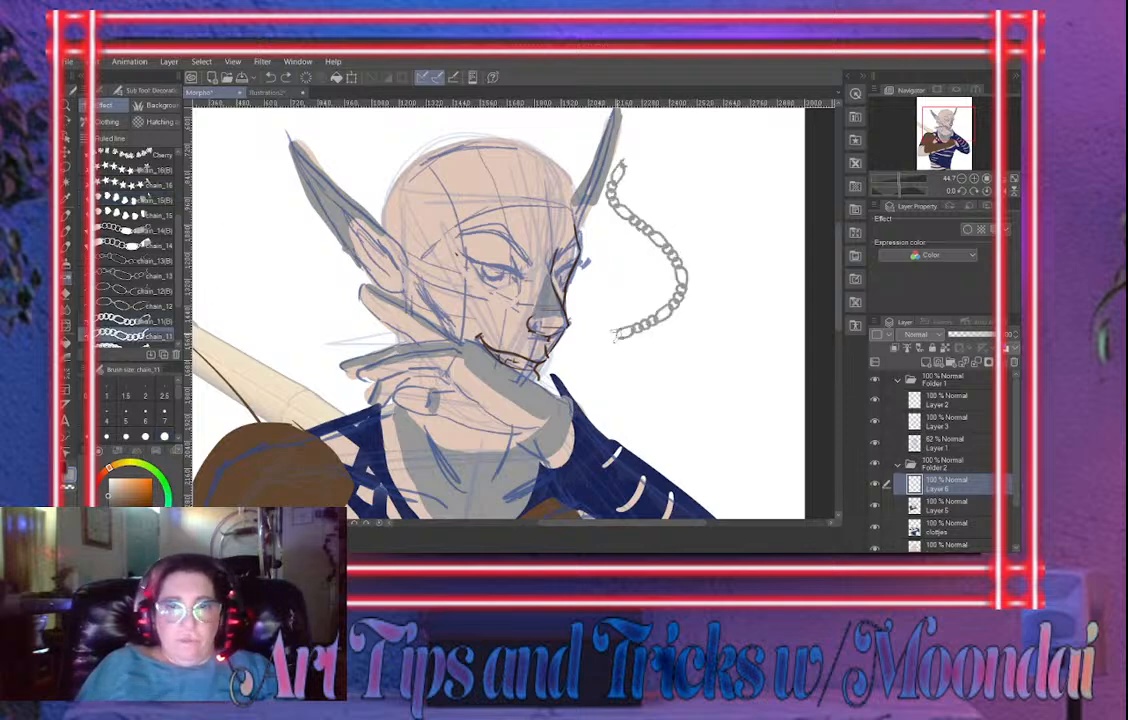
pyautogui.hotkey('ctrl', 'z')
pyautogui.scroll(-3, 130, 250)
pyautogui.click(140, 318)
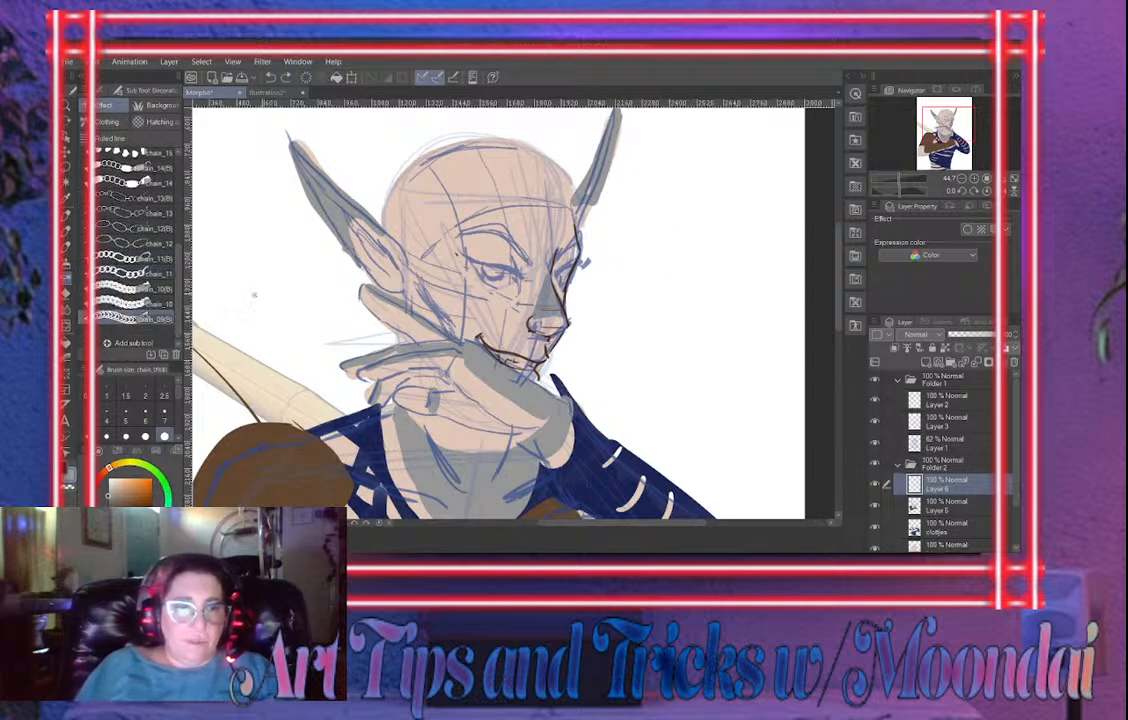
pyautogui.moveTo(642, 192); pyautogui.dragTo(636, 366)
pyautogui.hotkey('ctrl', 'z')
# Select the chain_11 brush and paint short chain rings across the fingers of the raised hand
pyautogui.click(140, 272)
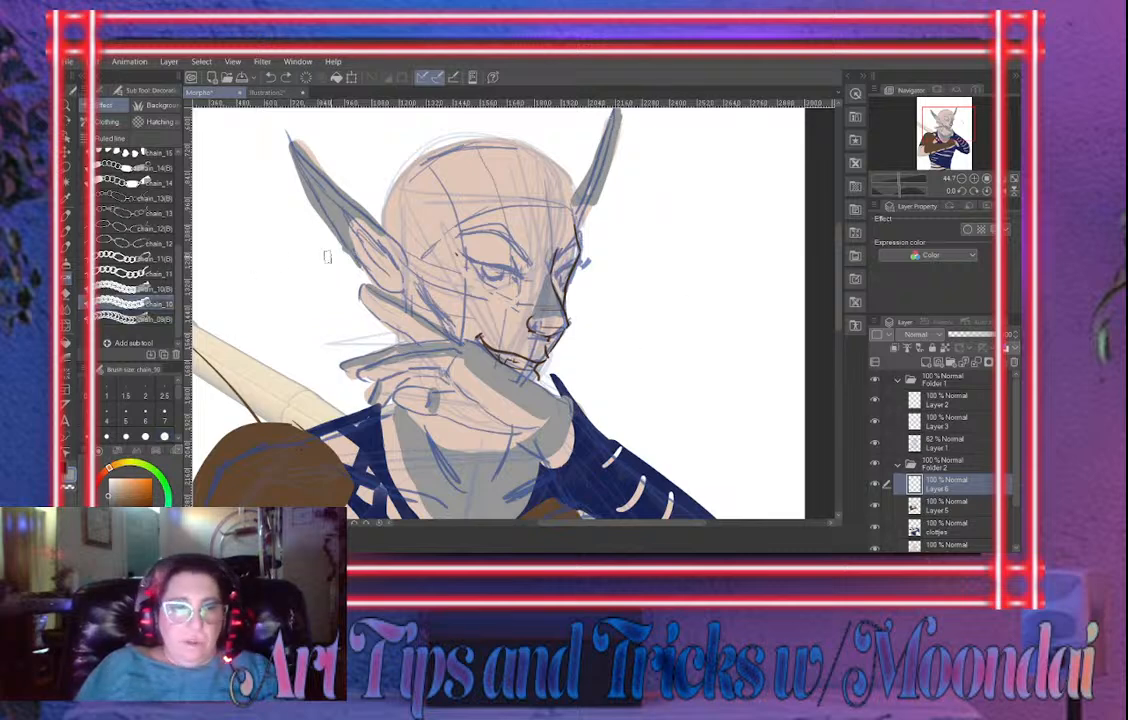
pyautogui.moveTo(680, 195); pyautogui.dragTo(700, 327)
pyautogui.hotkey('ctrl', 'z')
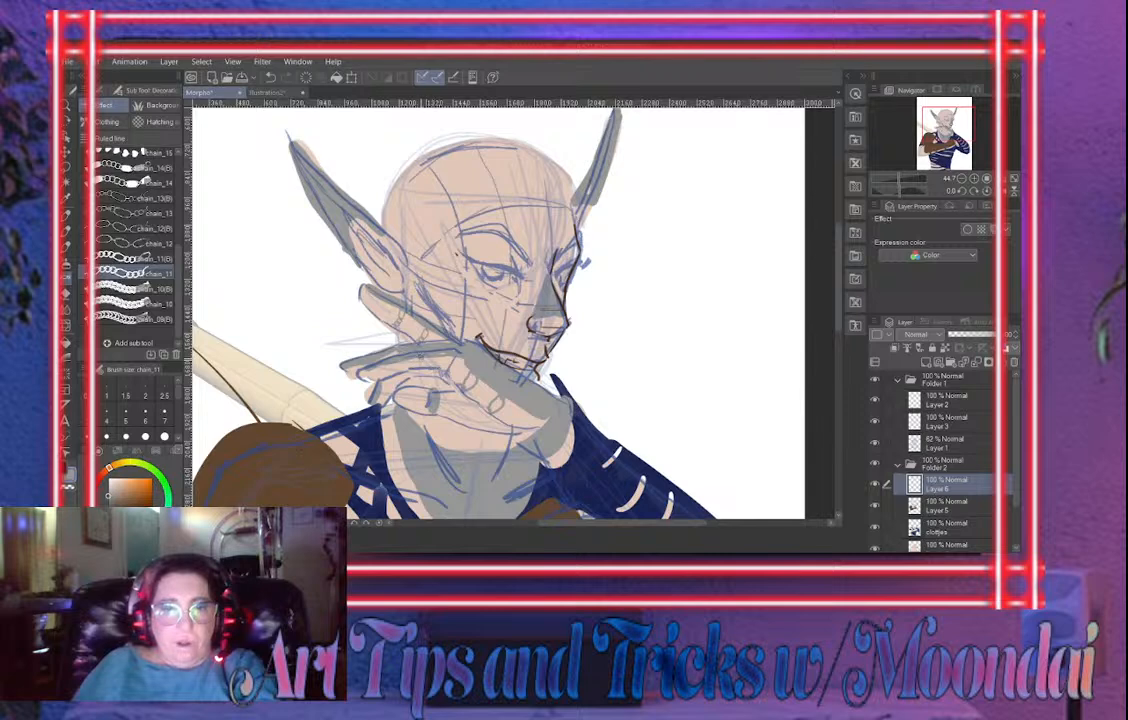
pyautogui.moveTo(454, 392); pyautogui.dragTo(456, 412)
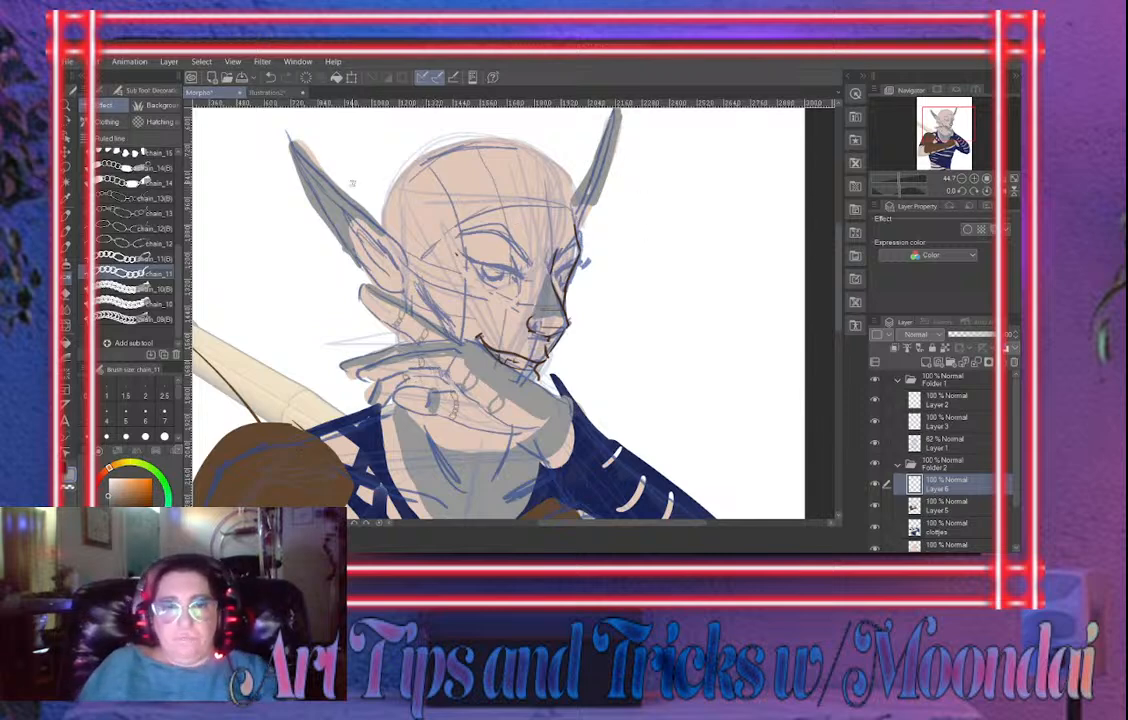
# Hang a chain_11 chain from the ear's tip to its base and add a shorter chain_12 chain inside that loop
pyautogui.moveTo(290, 142)
pyautogui.mouseDown()
pyautogui.moveTo(305, 240)
pyautogui.moveTo(335, 270)
pyautogui.moveTo(348, 258)
pyautogui.mouseUp()
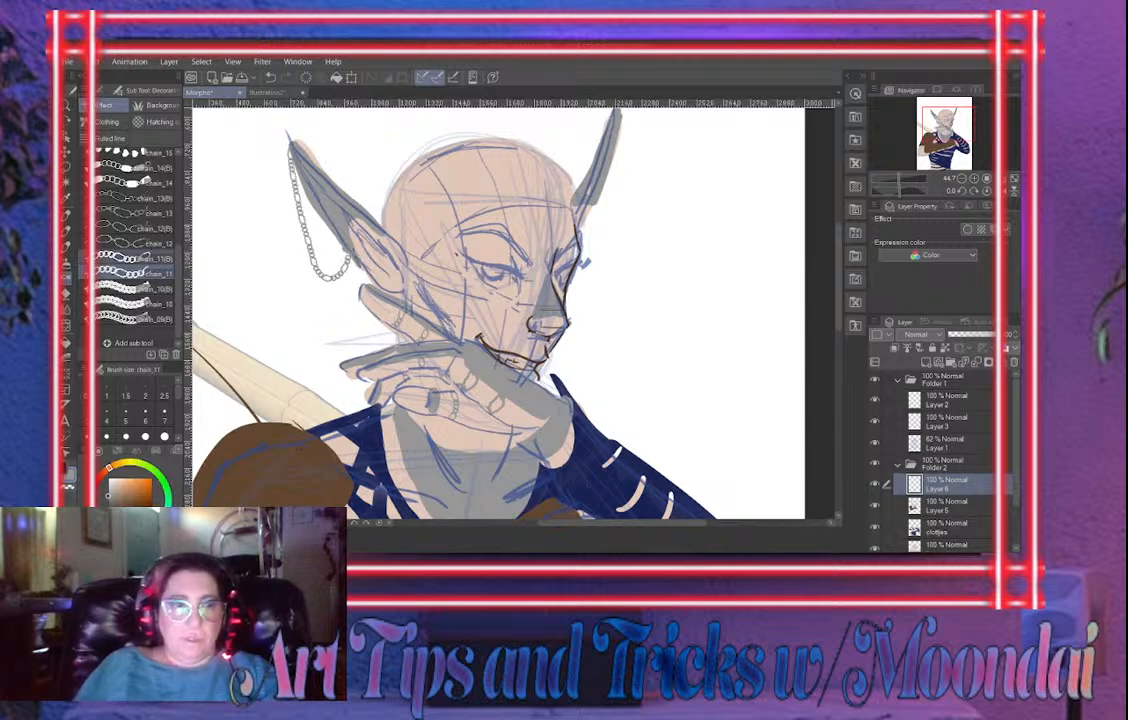
pyautogui.click(130, 243)
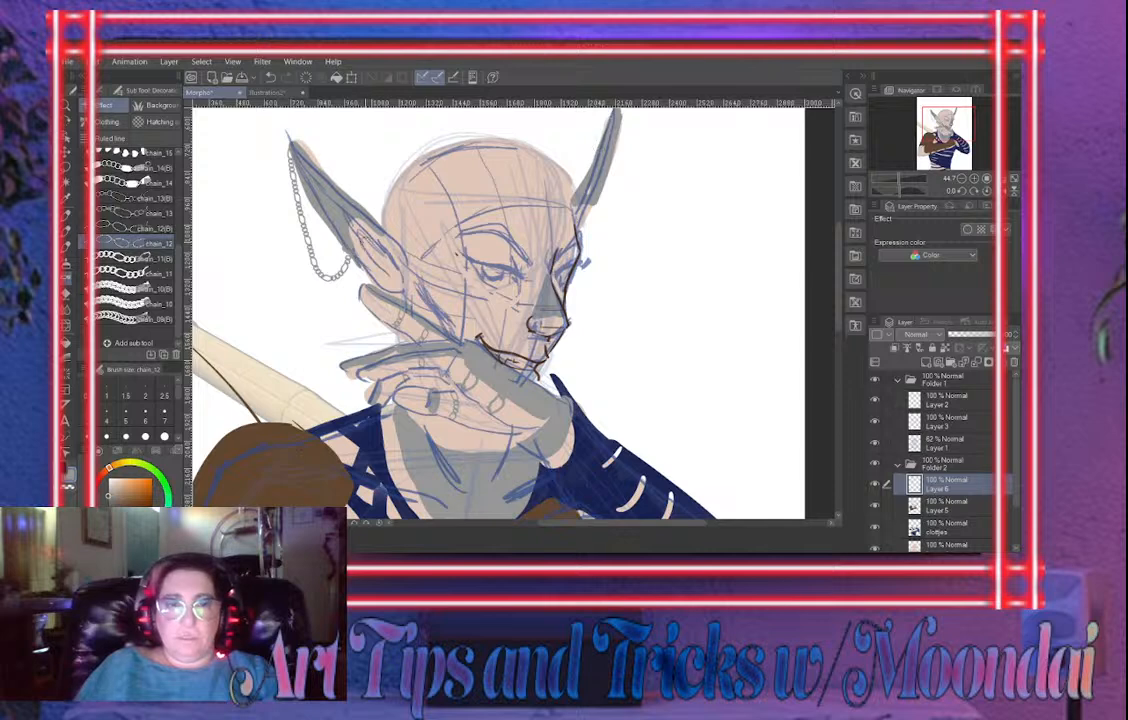
pyautogui.moveTo(315, 232); pyautogui.dragTo(332, 240)
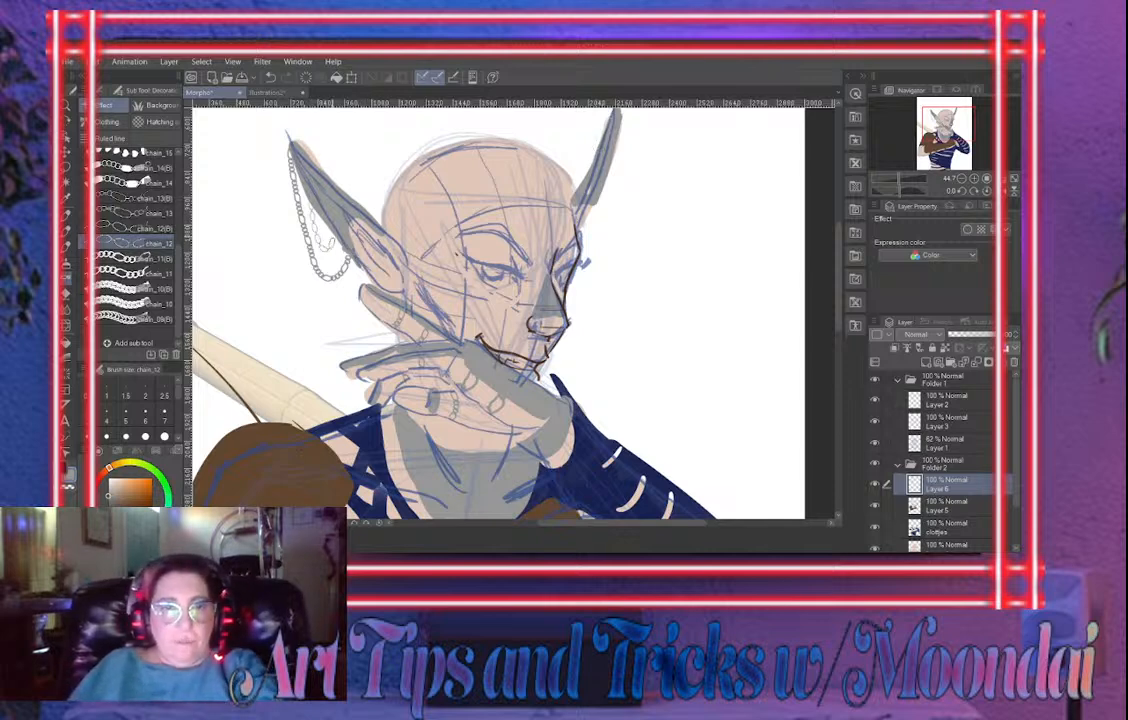
# Rename the layer holding the chains as chains and make Layer 2 in Folder 1 the active layer
pyautogui.moveTo(632, 347)
pyautogui.mouseDown()
pyautogui.moveTo(657, 285)
pyautogui.moveTo(656, 197)
pyautogui.mouseUp()
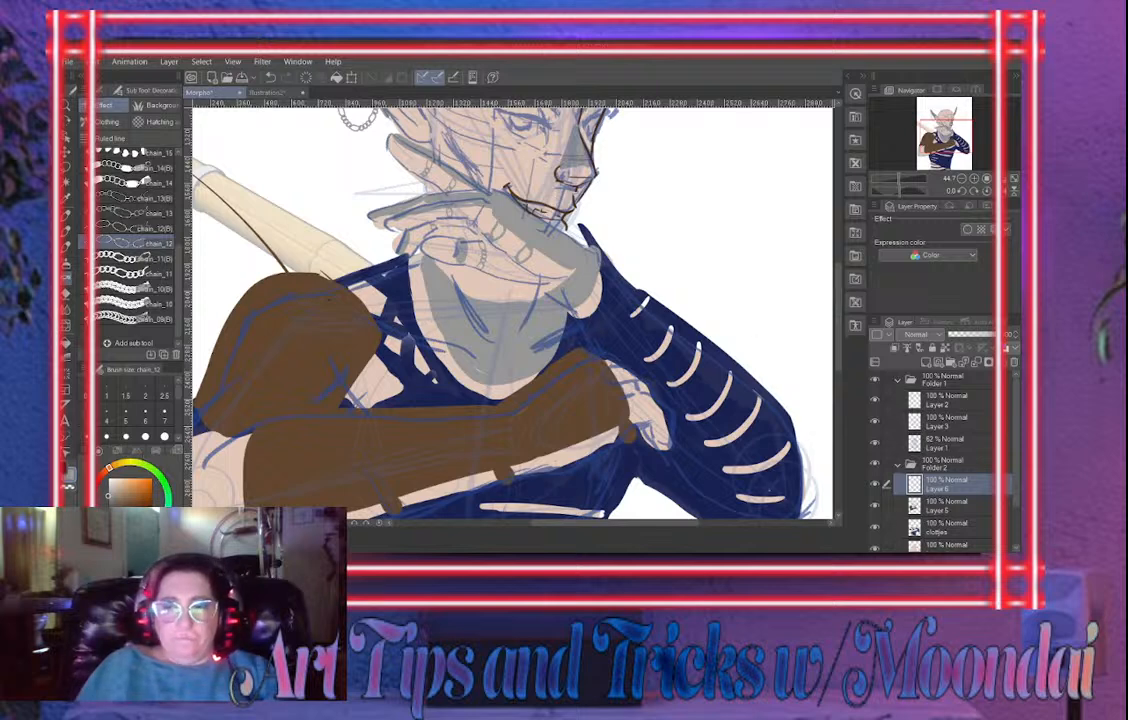
pyautogui.click(838, 480)
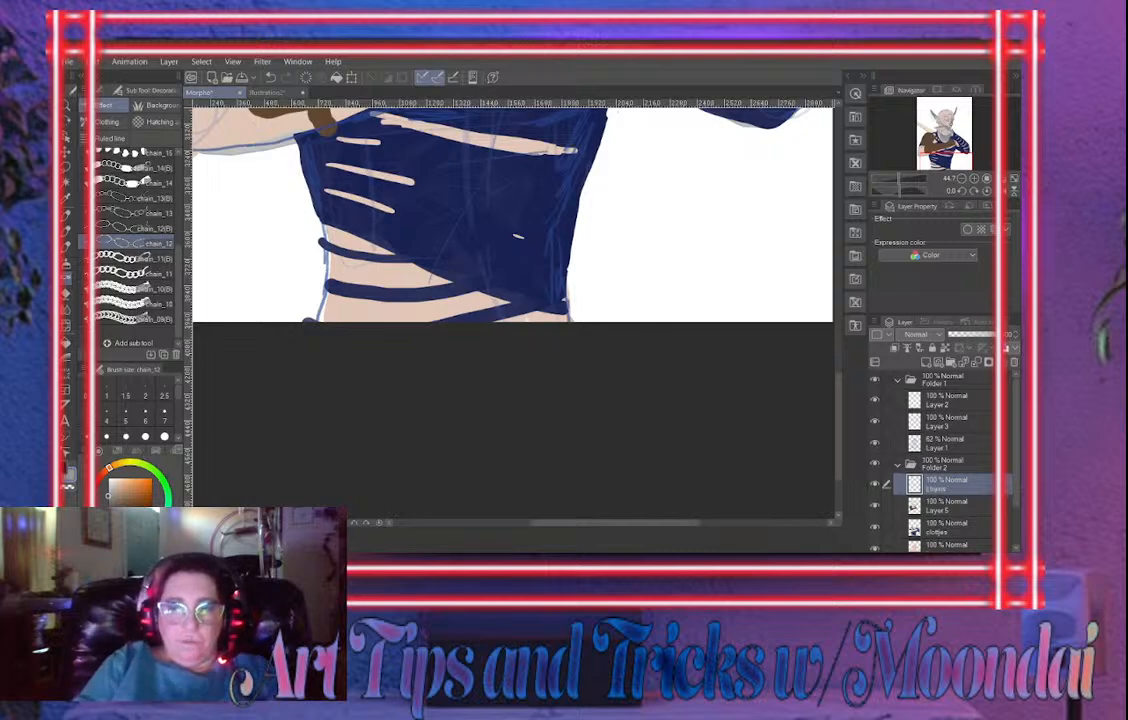
pyautogui.scroll(5, 512, 310)
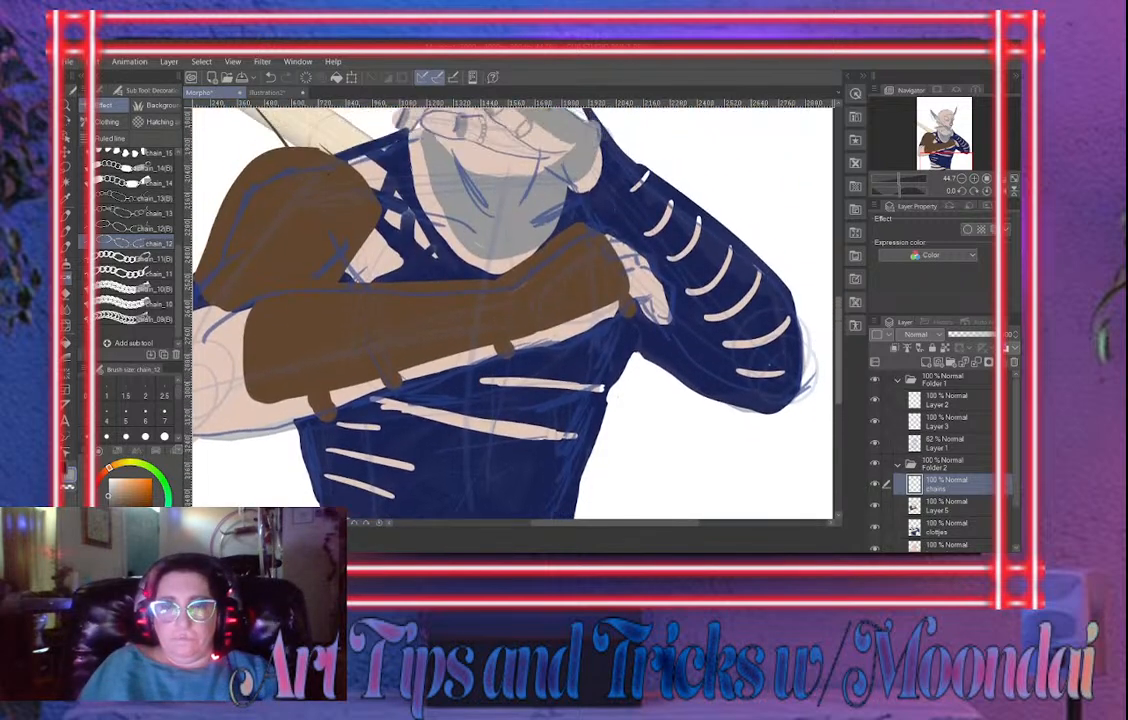
pyautogui.scroll(4, 512, 310)
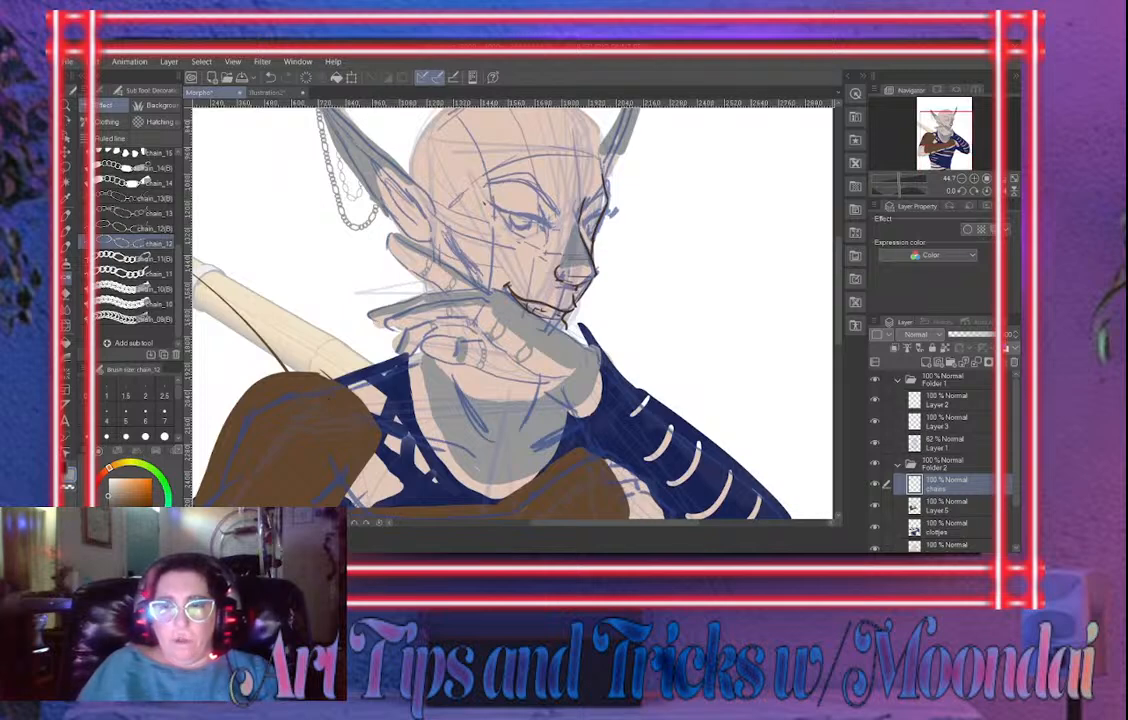
pyautogui.click(945, 400)
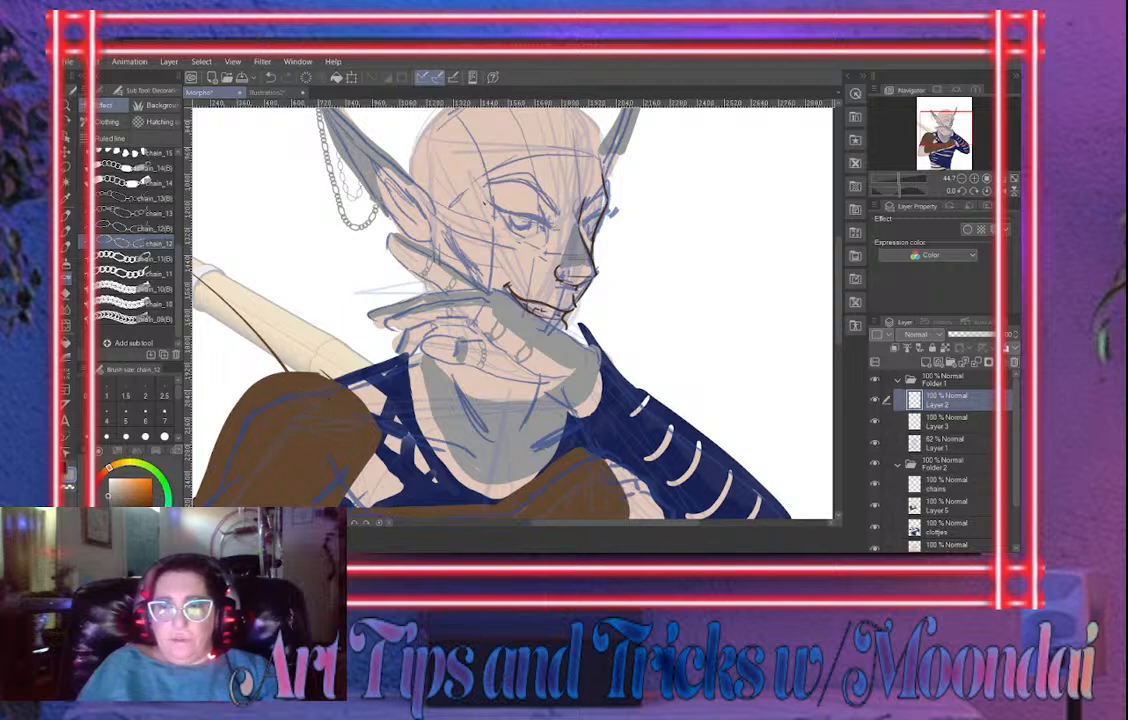
# Try merging Layer 2 down into Layer 3 and undo the merge
pyautogui.hotkey('ctrl', 'e')
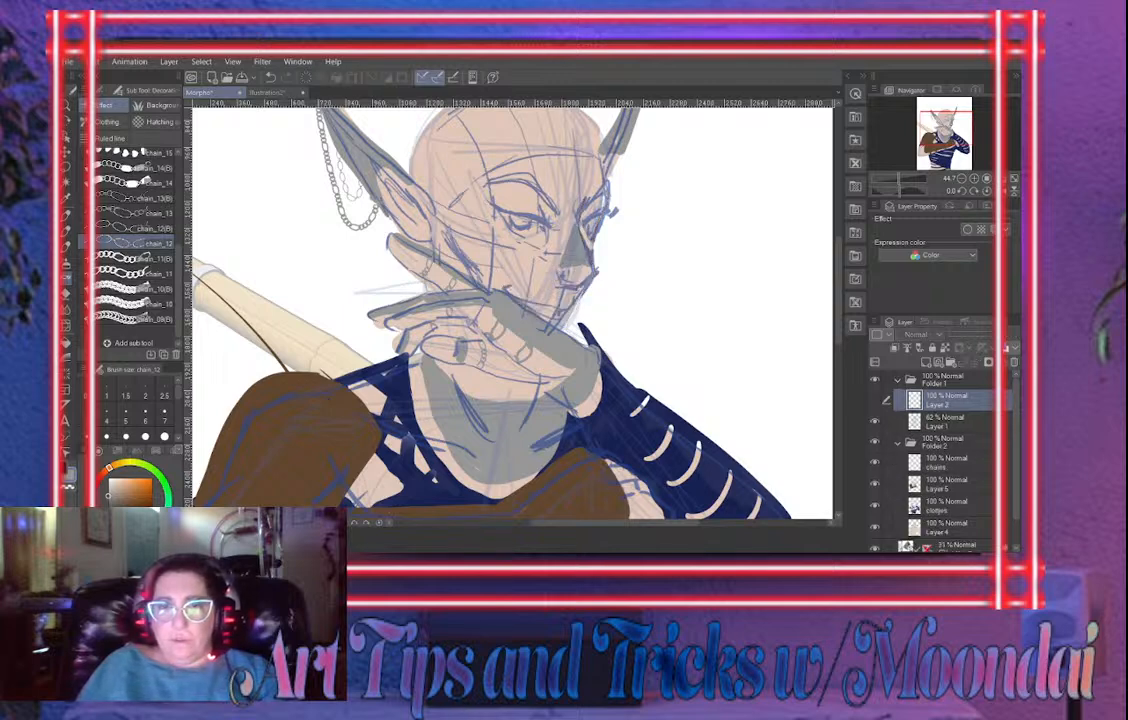
pyautogui.hotkey('ctrl', 'z')
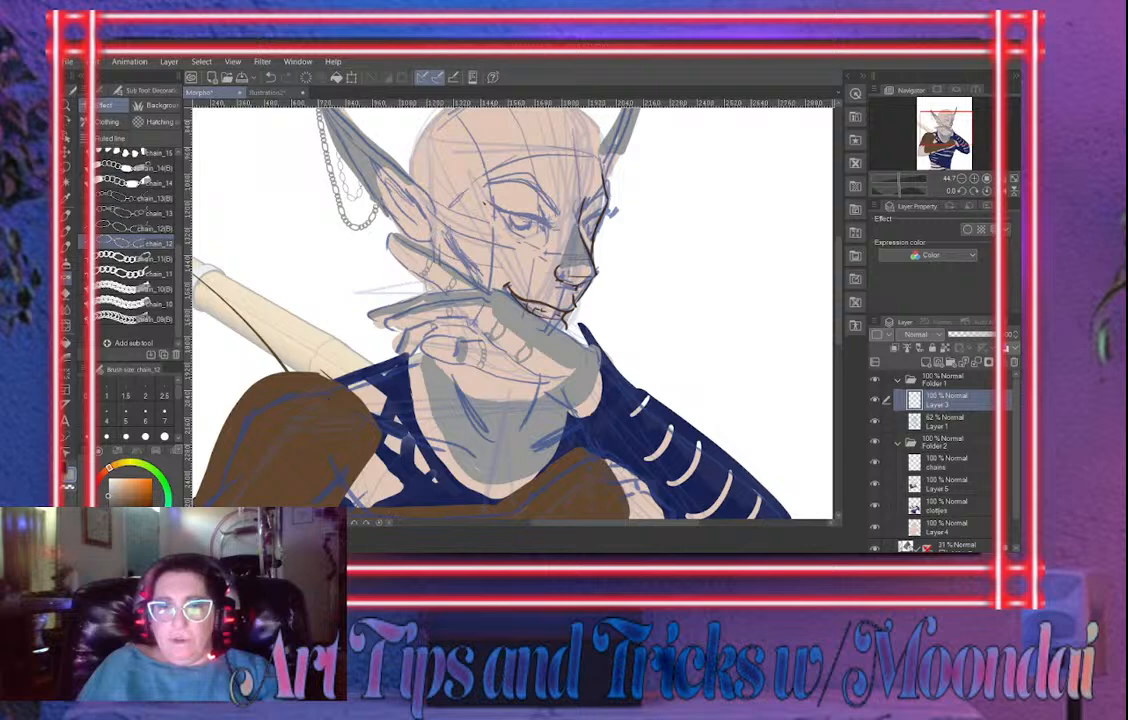
pyautogui.hotkey('ctrl', 'z')
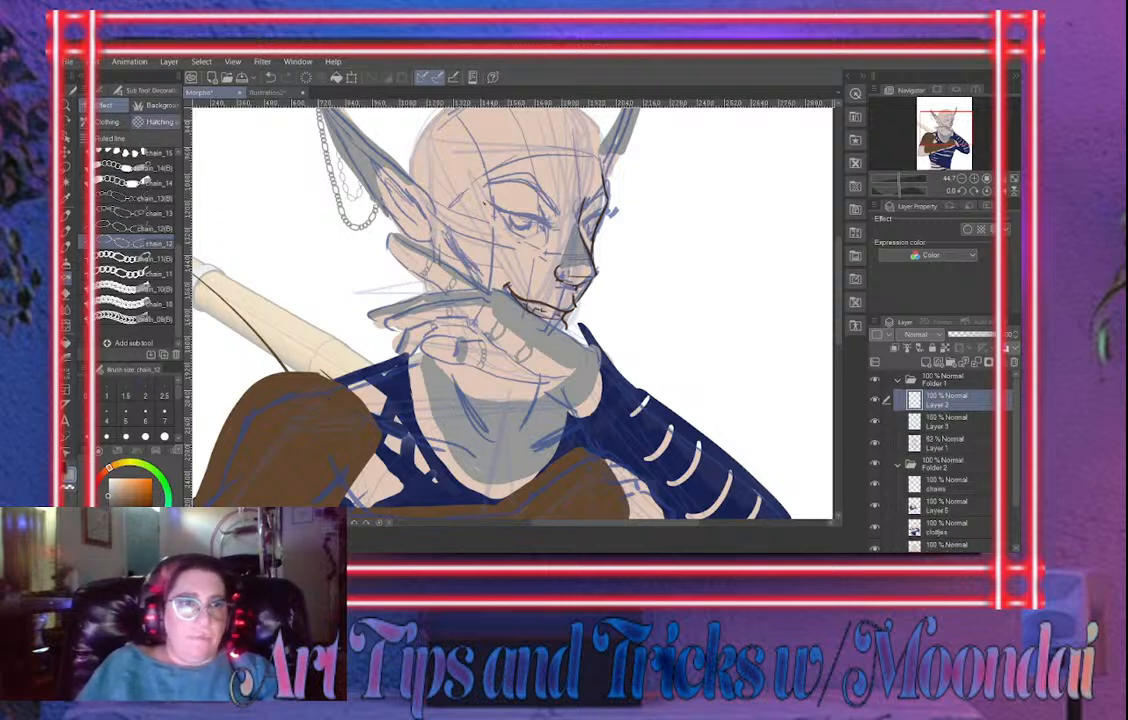
# Look through the Essential group of pen brushes for one suited to painting hair
pyautogui.click(66, 216)
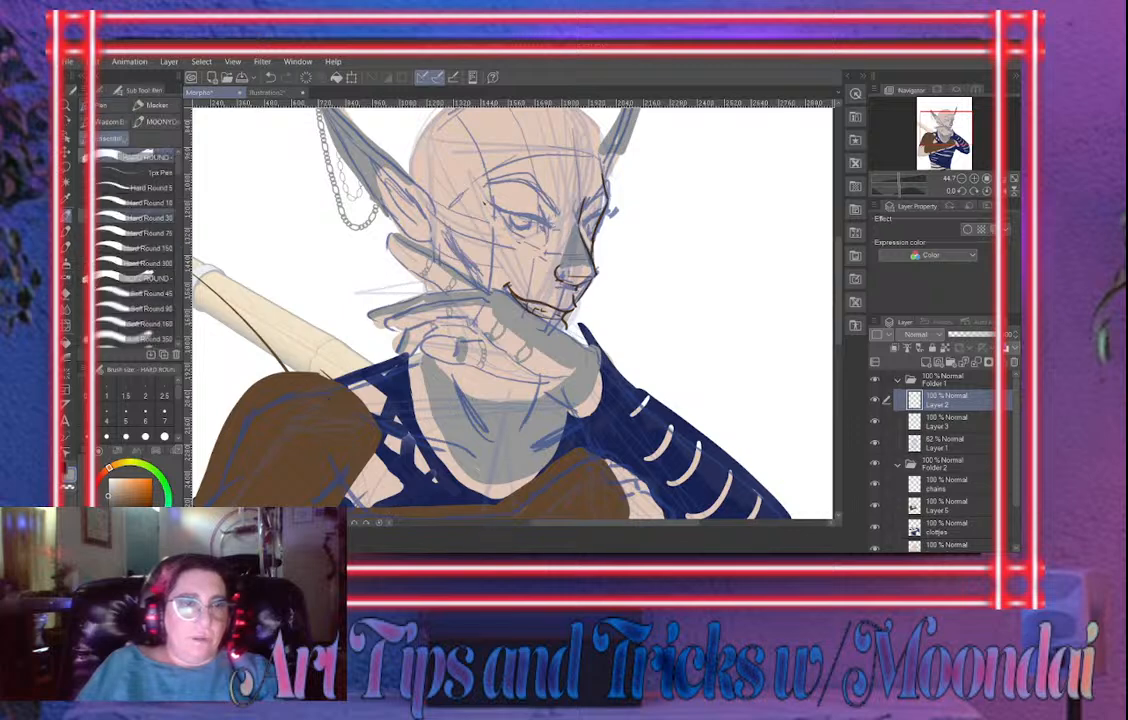
pyautogui.scroll(-8, 130, 250)
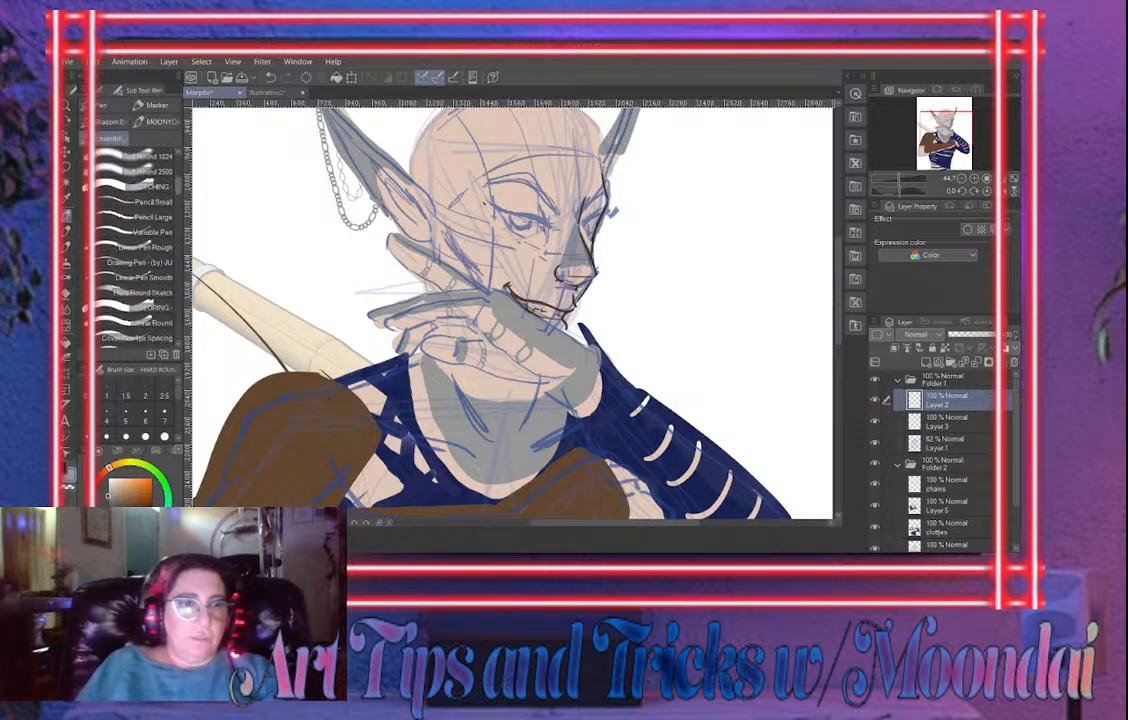
pyautogui.scroll(-5, 130, 250)
pyautogui.scroll(-10, 130, 250)
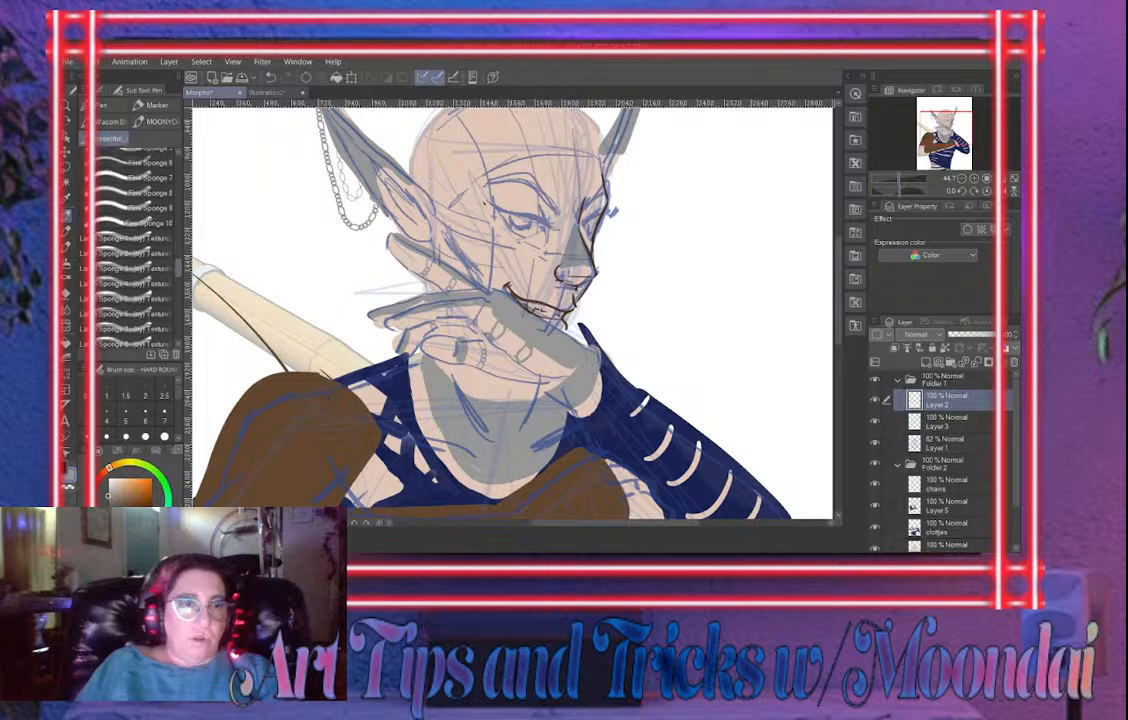
pyautogui.scroll(-8, 130, 250)
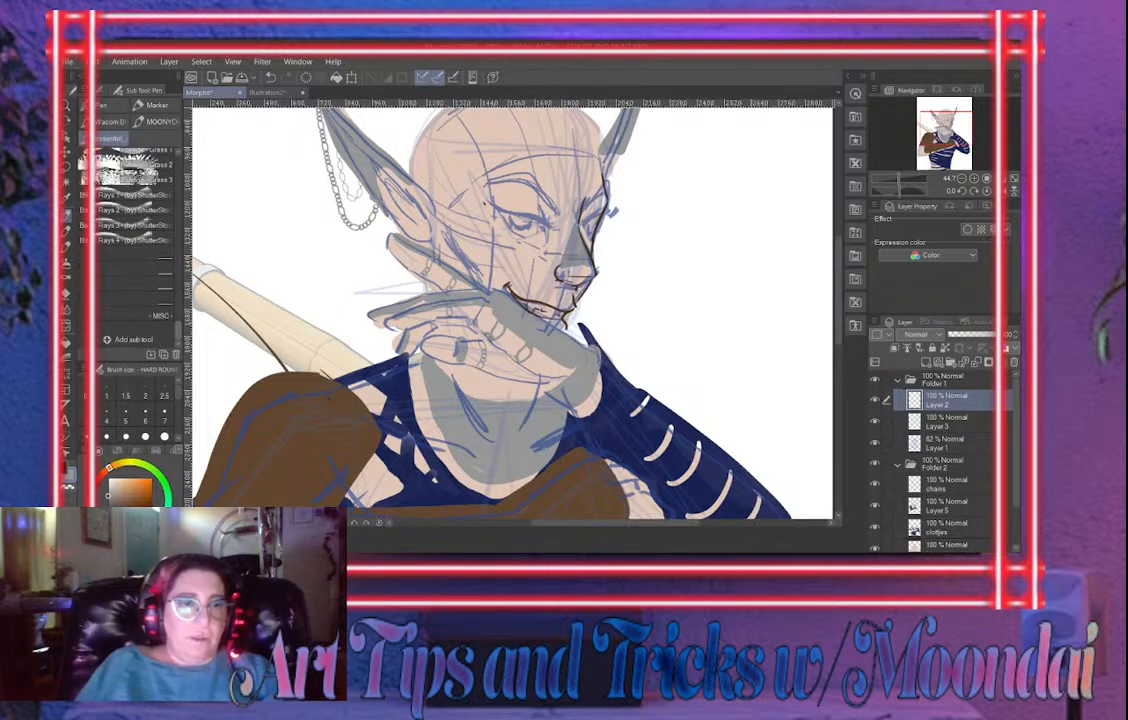
pyautogui.scroll(5, 125, 300)
pyautogui.click(108, 122)
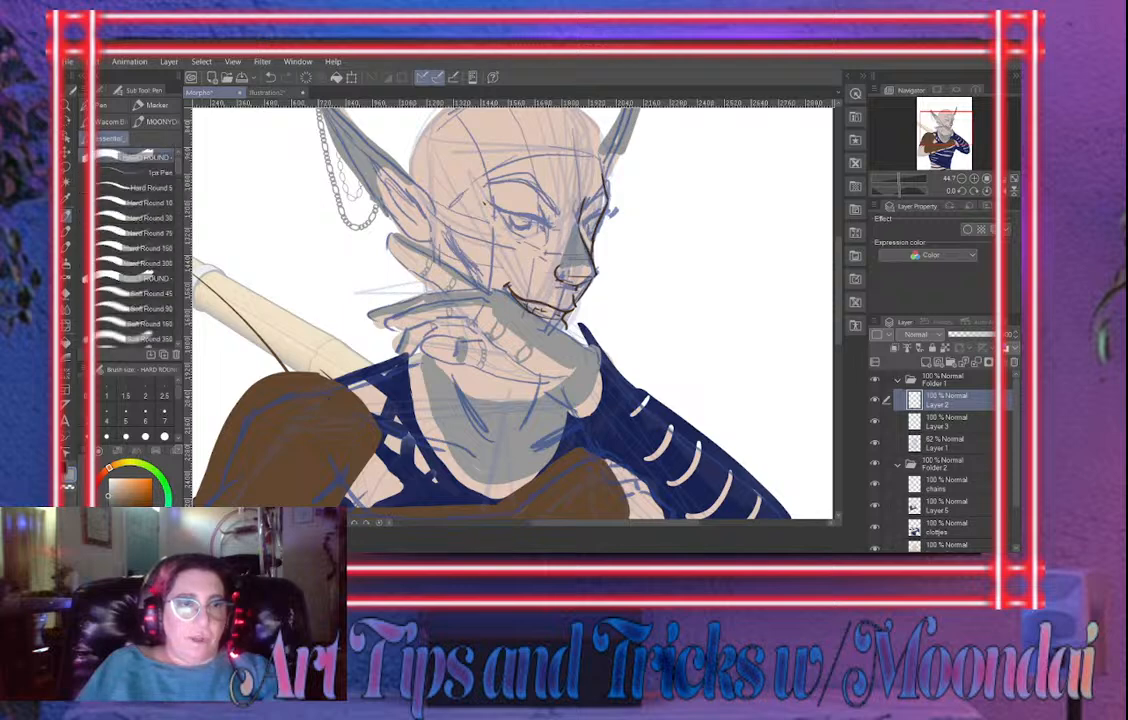
# Select the autocolor hair brush from the MOONY brush group and paint a long wavy strand on the blank canvas beside the face
pyautogui.click(158, 122)
pyautogui.scroll(-4, 130, 250)
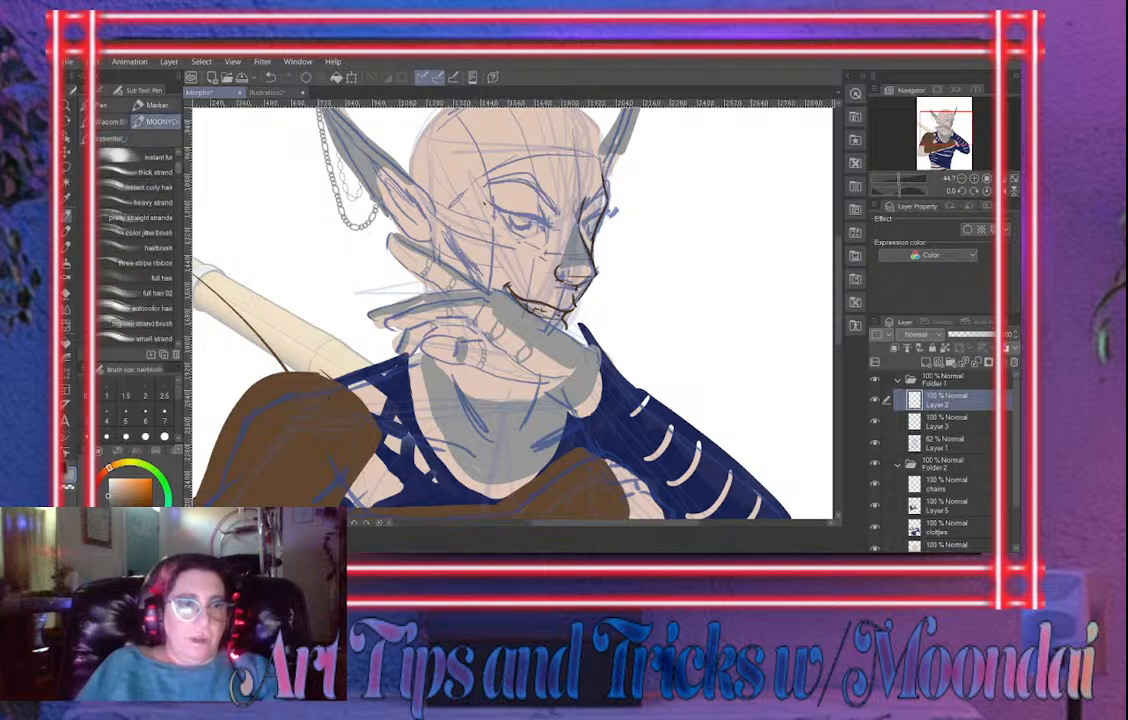
pyautogui.scroll(-5, 130, 240)
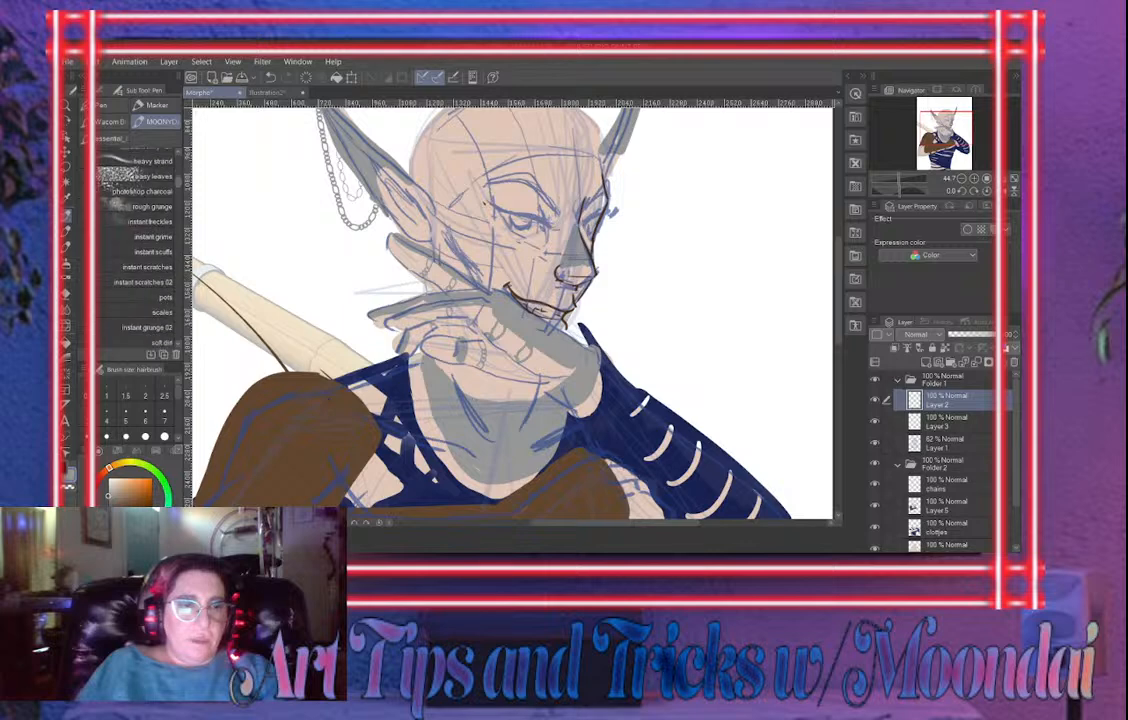
pyautogui.scroll(8, 130, 240)
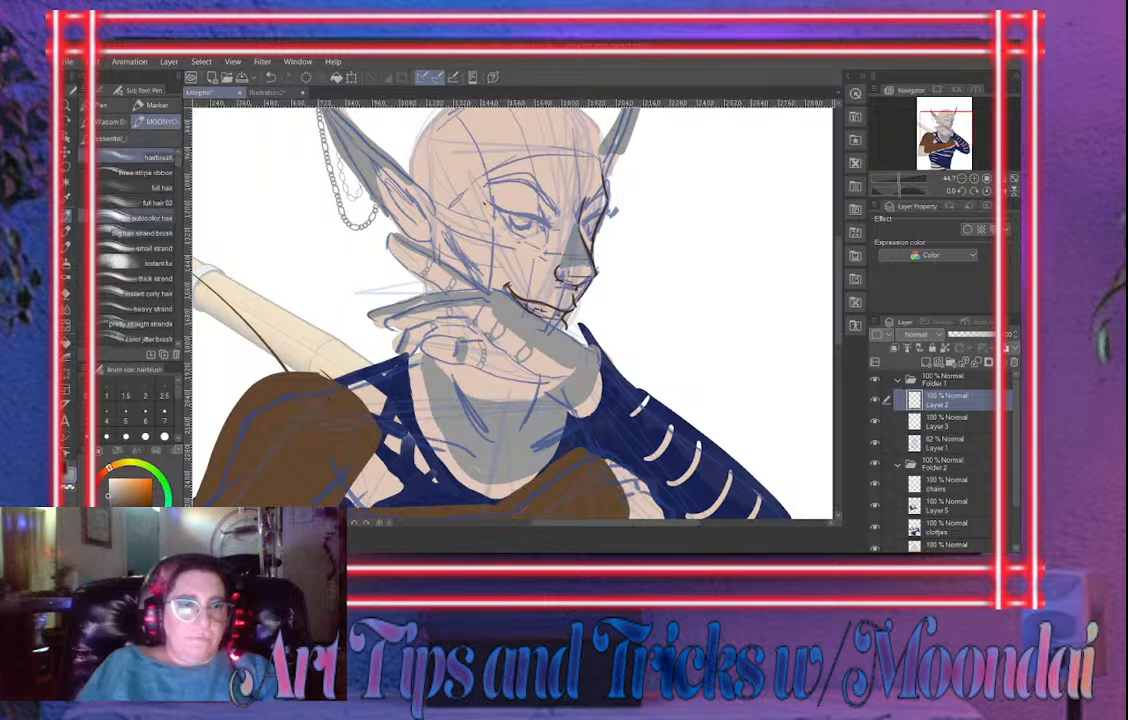
pyautogui.click(136, 218)
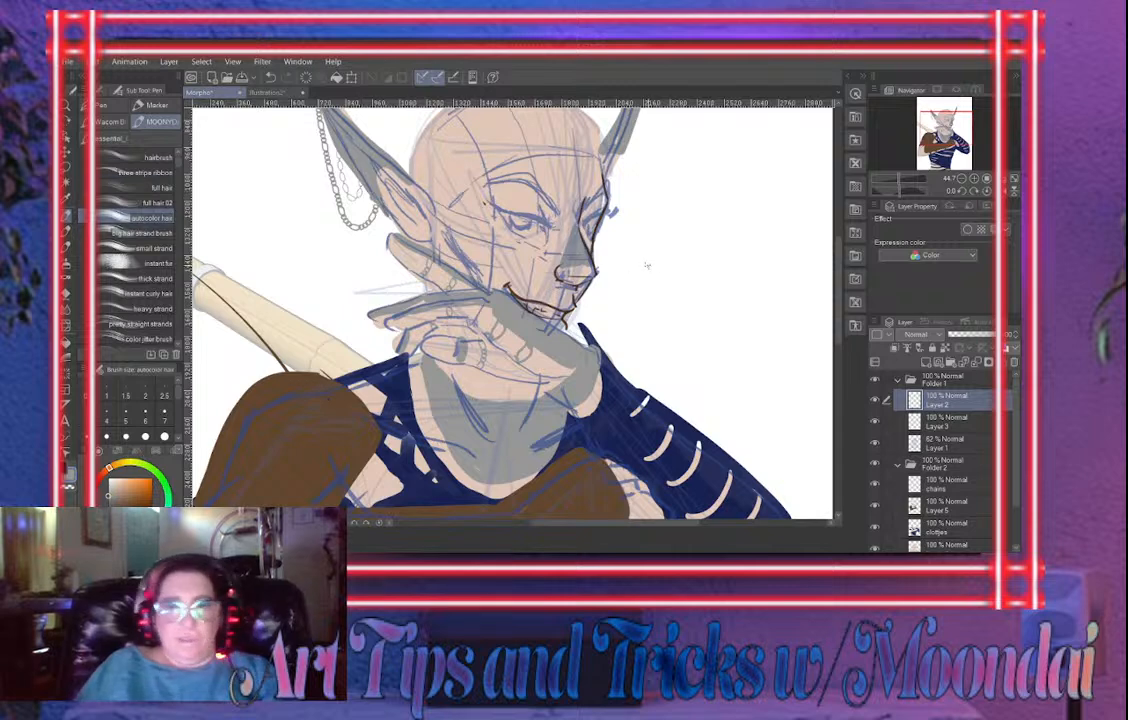
pyautogui.moveTo(665, 180)
pyautogui.mouseDown()
pyautogui.moveTo(688, 290)
pyautogui.moveTo(633, 350)
pyautogui.moveTo(625, 400)
pyautogui.mouseUp()
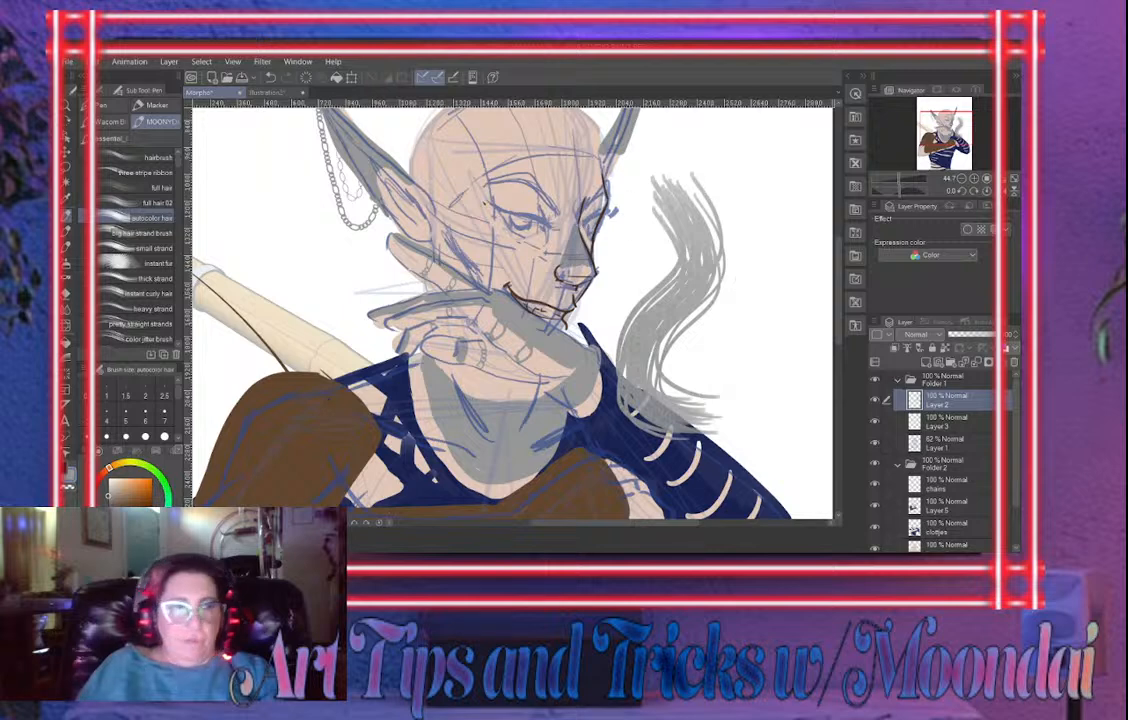
# Examine the autocolor hair brush's settings for changing the brush tip color
pyautogui.click(100, 90)
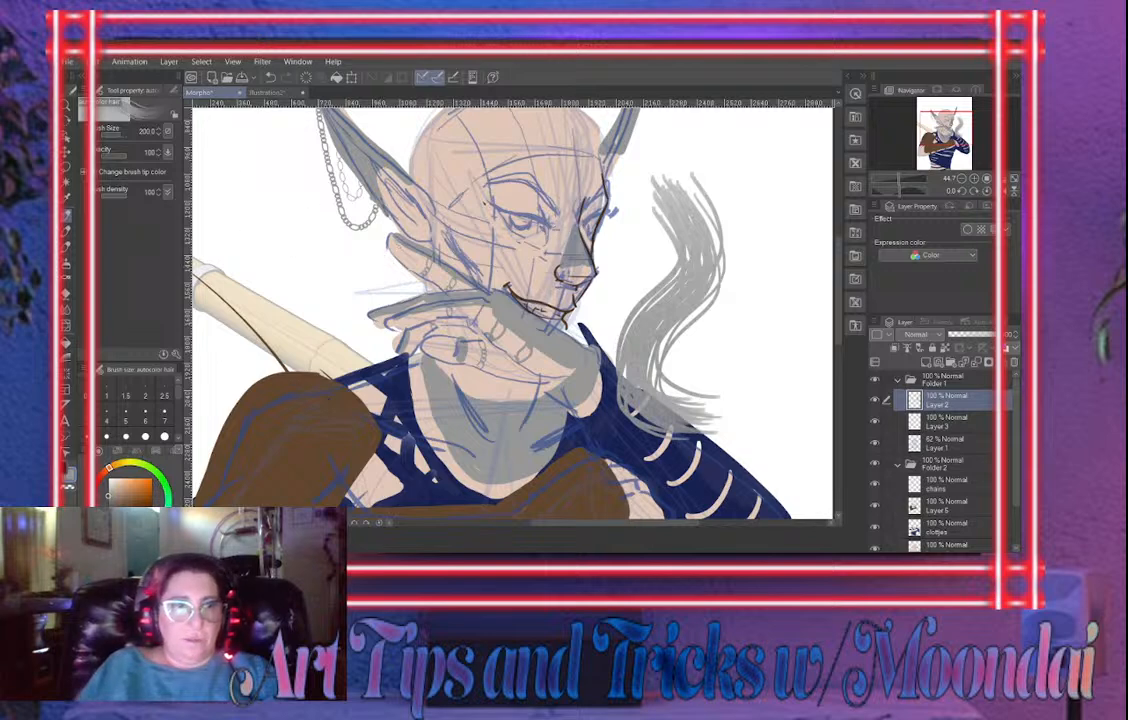
pyautogui.click(84, 172)
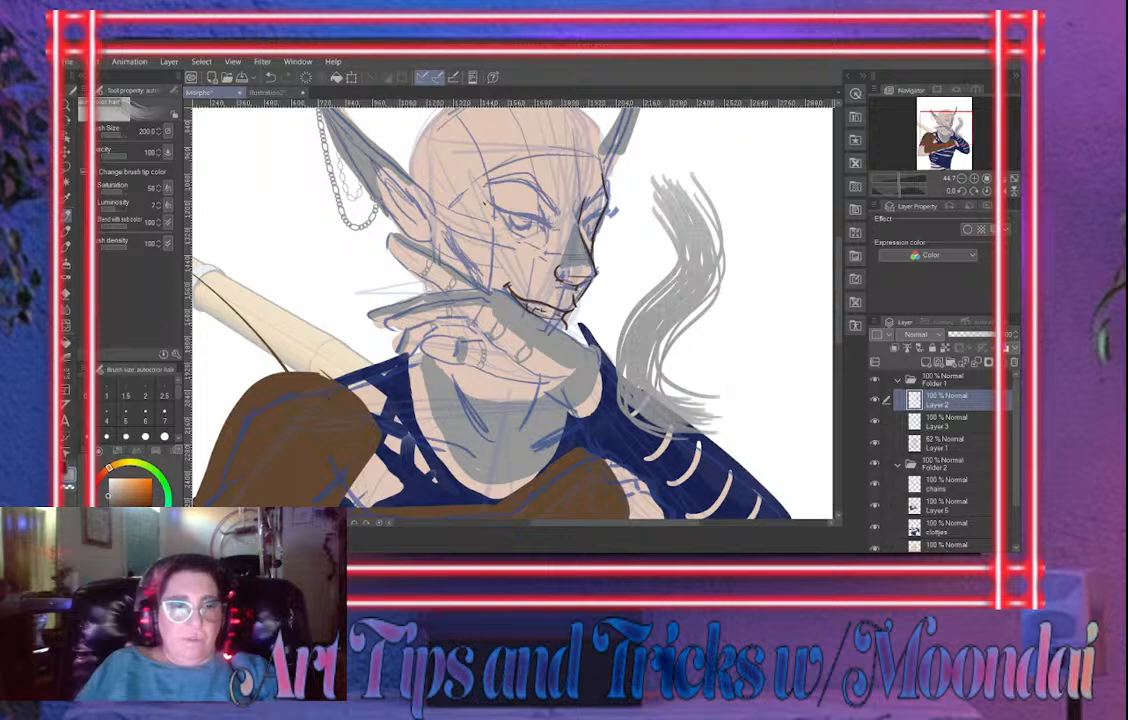
pyautogui.click(172, 90)
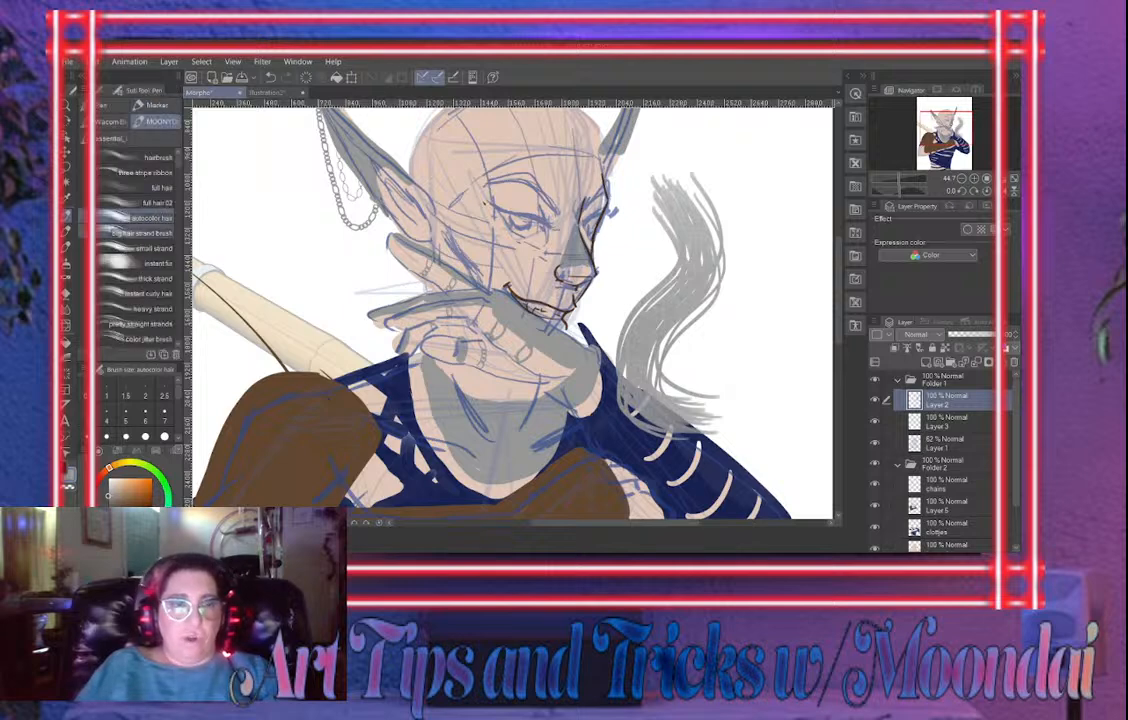
# Paint a test strand with the MOONY hairbrush beside the face and undo both test strands
pyautogui.click(145, 157)
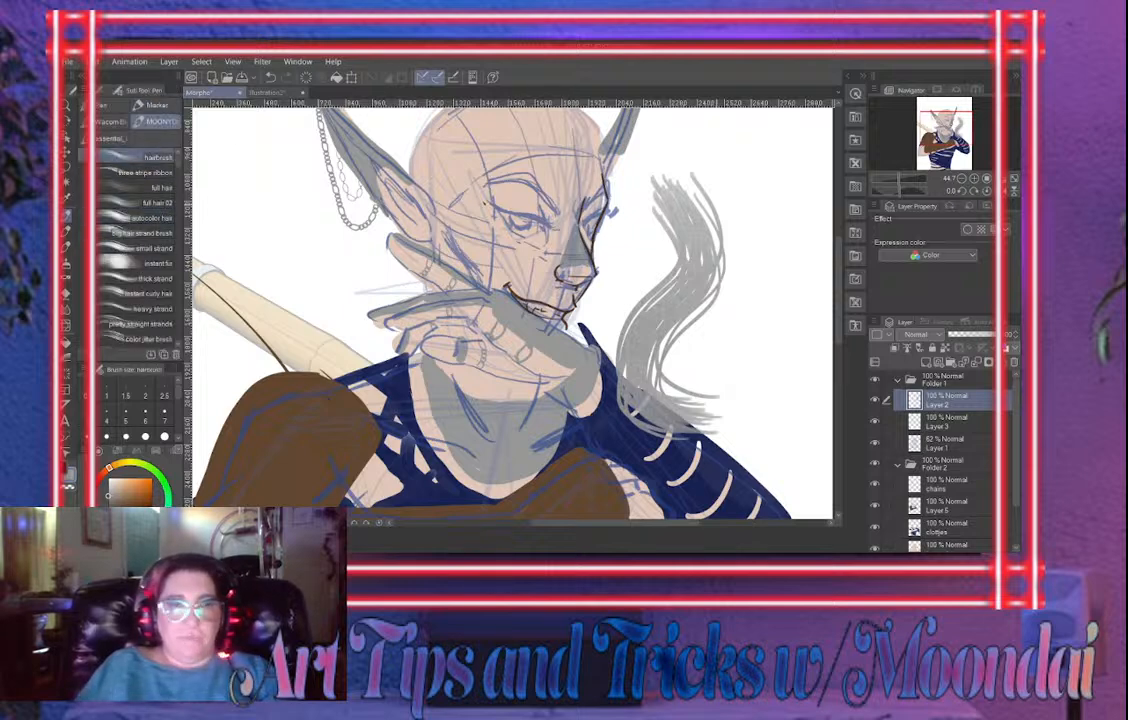
pyautogui.moveTo(736, 152)
pyautogui.mouseDown()
pyautogui.moveTo(754, 178)
pyautogui.moveTo(721, 262)
pyautogui.moveTo(752, 313)
pyautogui.mouseUp()
pyautogui.hotkey('ctrl', 'z')
pyautogui.hotkey('ctrl', 'z')
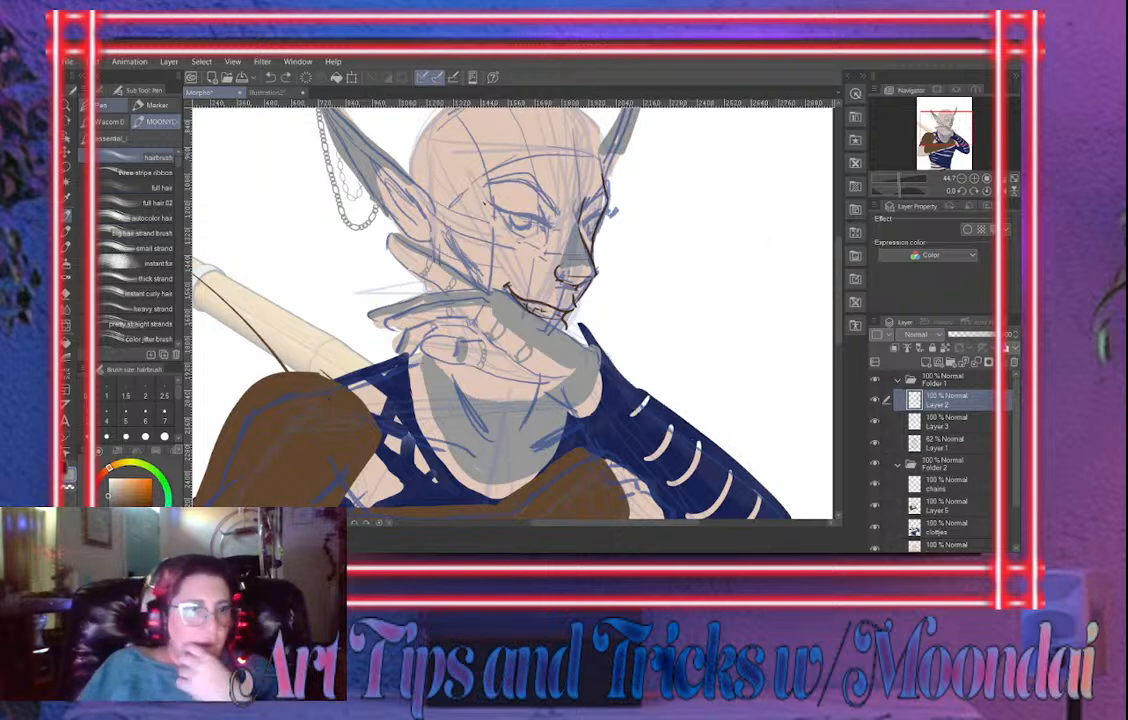
# Switch from the MOONY hair brushes to the Turnip pen with a light grey-blue color and set its brush size to 25
pyautogui.click(106, 105)
pyautogui.click(150, 175)
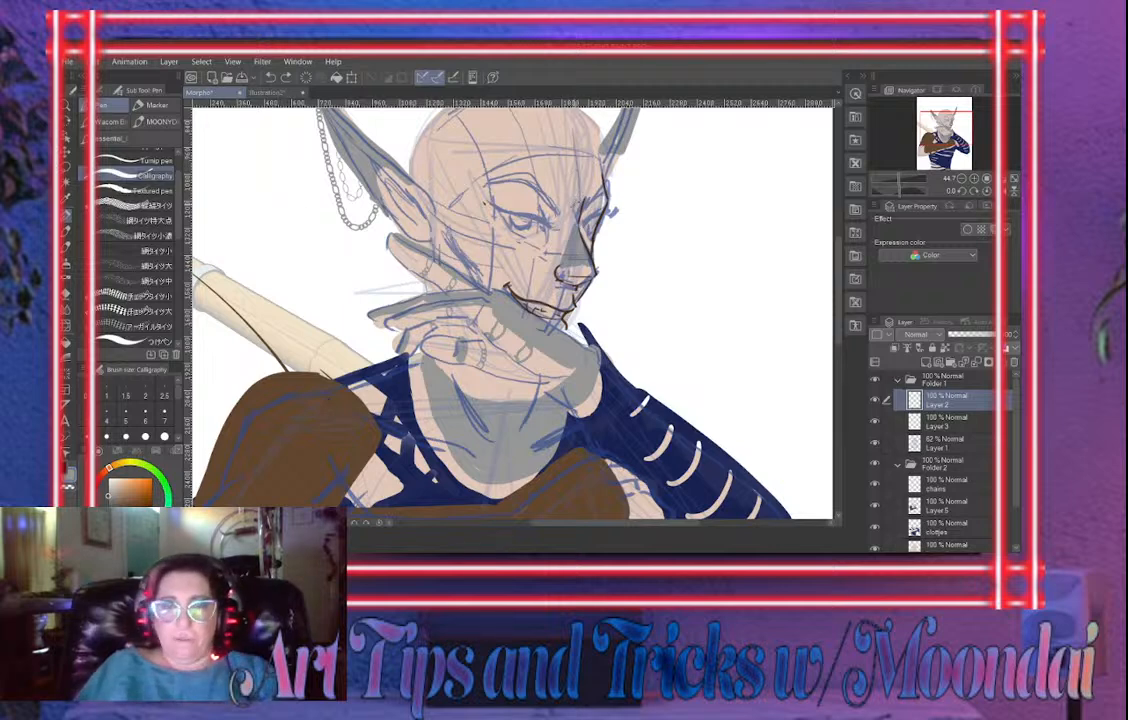
pyautogui.moveTo(435, 198); pyautogui.dragTo(480, 266)
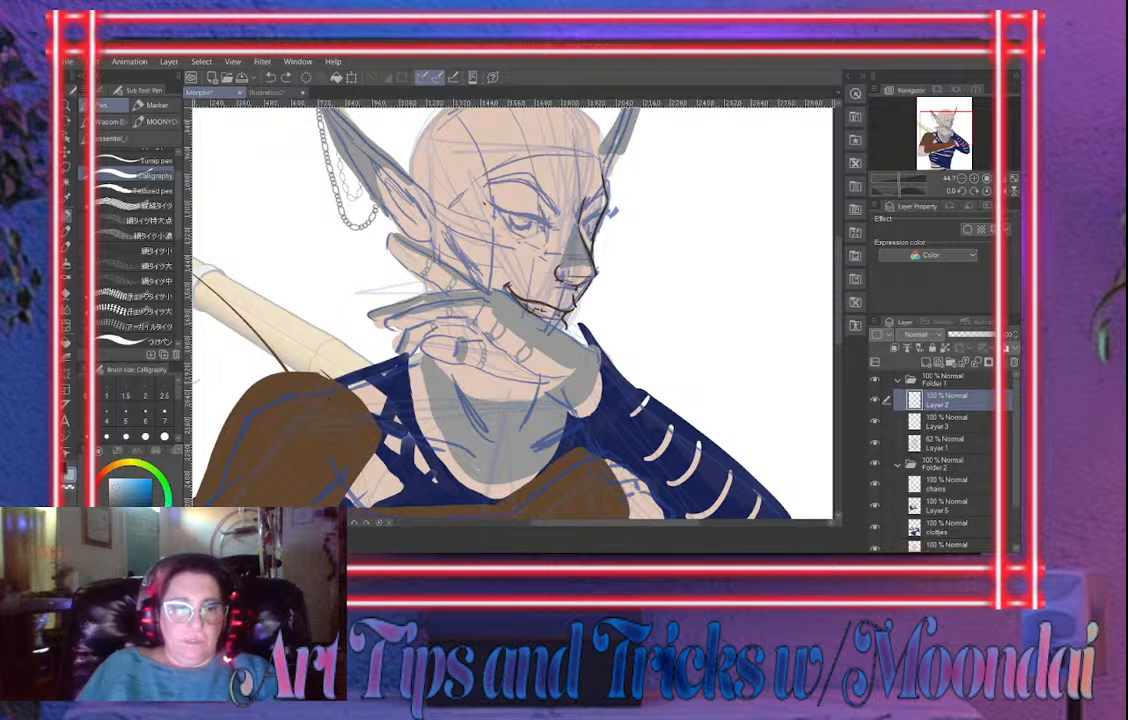
pyautogui.click(140, 160)
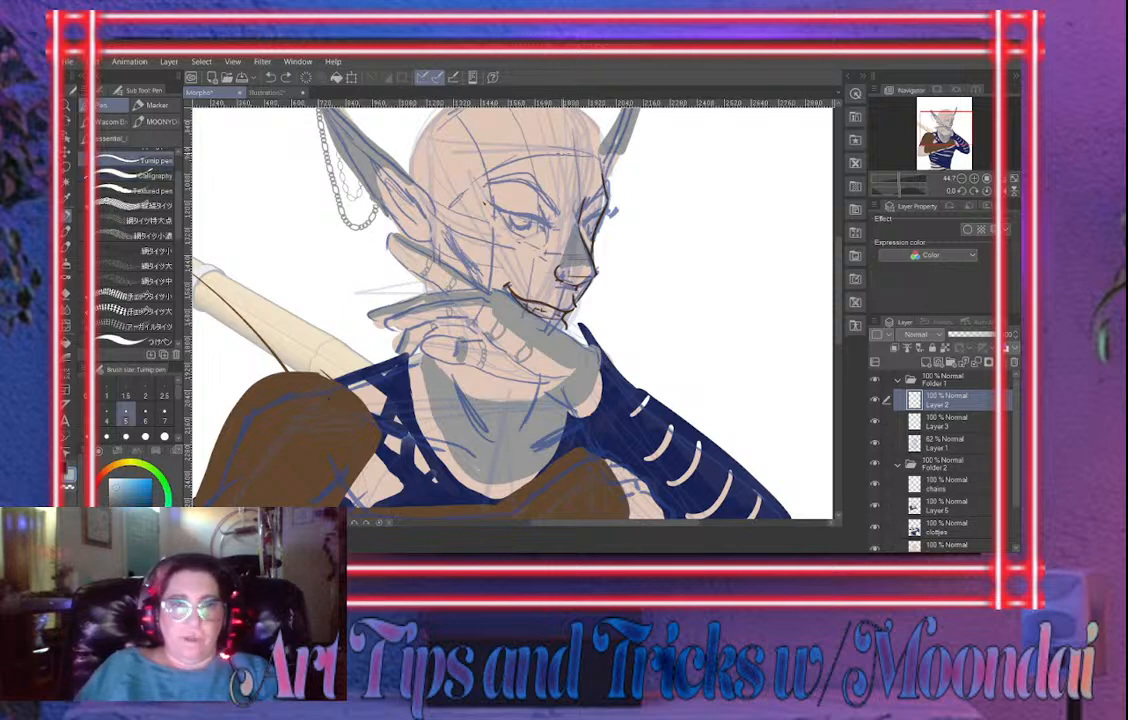
pyautogui.hotkey('ctrl', 'z')
pyautogui.press(']')
pyautogui.press(']')
pyautogui.press(']')
pyautogui.press(']')
pyautogui.press(']')
pyautogui.press(']')
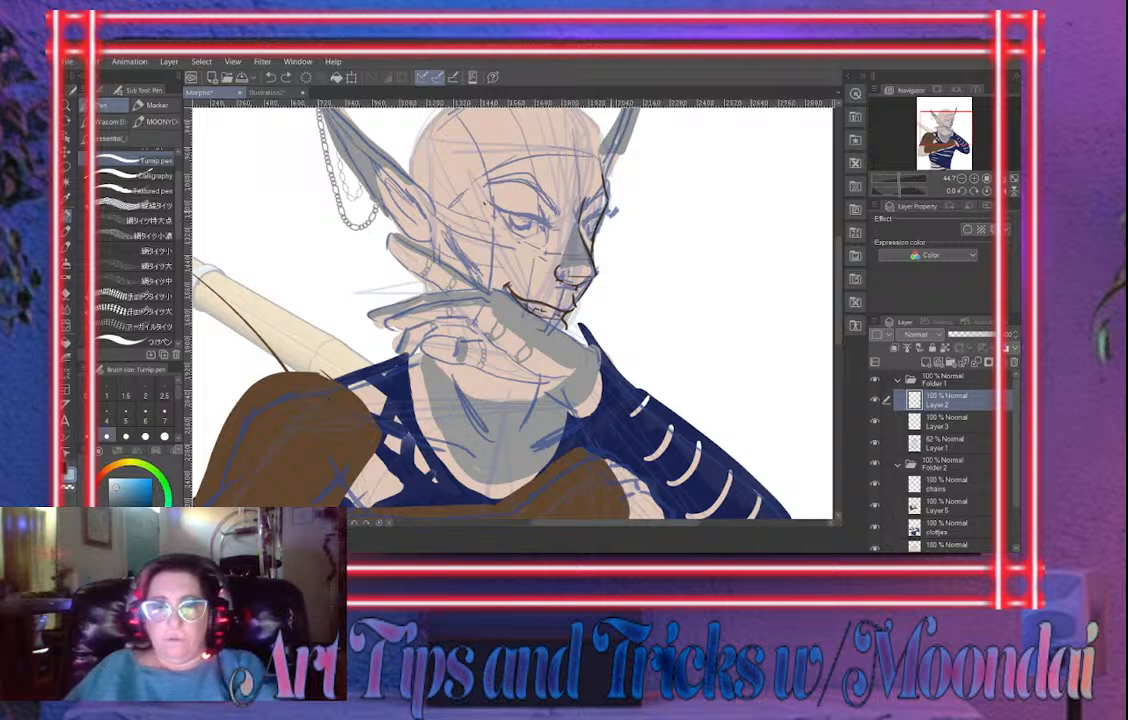
# Sketch the hair's crown and jagged hairline across the elf's forehead in light blue
pyautogui.moveTo(637, 271); pyautogui.dragTo(628, 313)
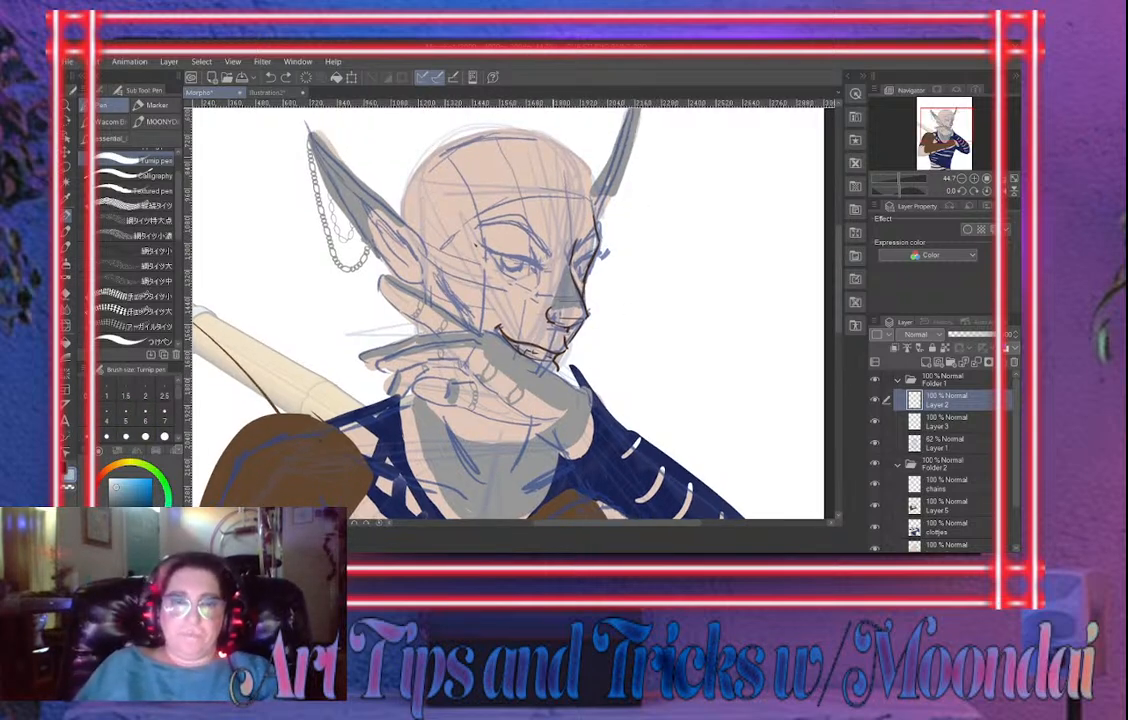
pyautogui.moveTo(552, 181); pyautogui.dragTo(560, 207)
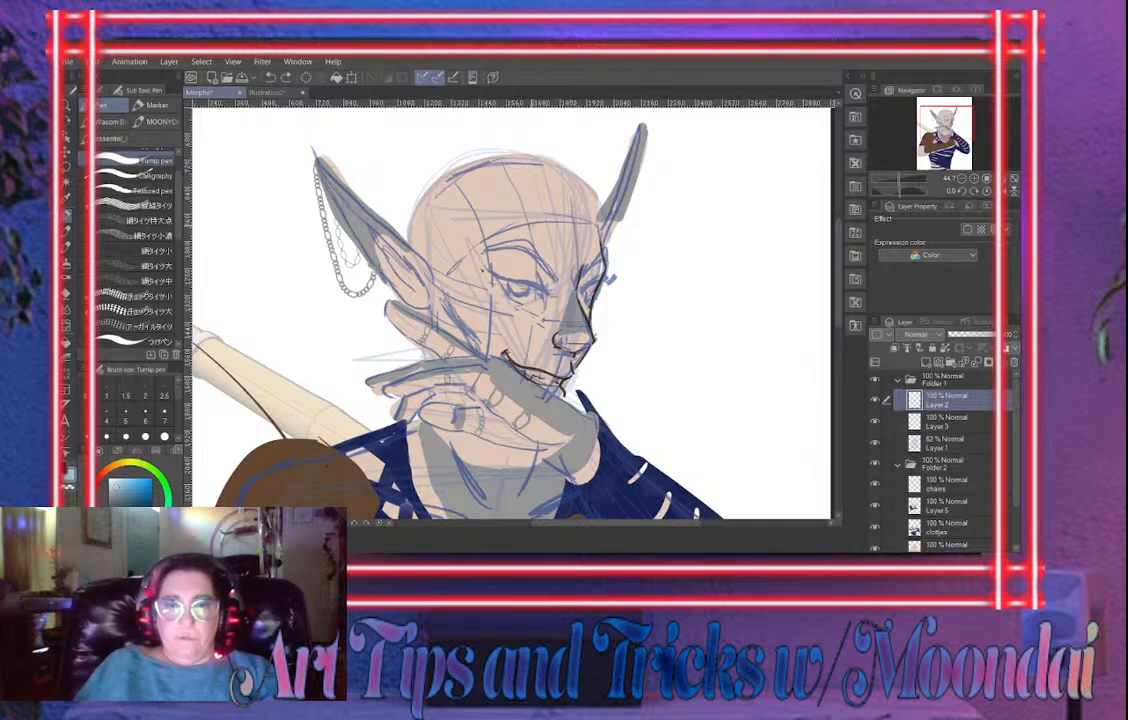
pyautogui.moveTo(585, 224); pyautogui.dragTo(563, 148)
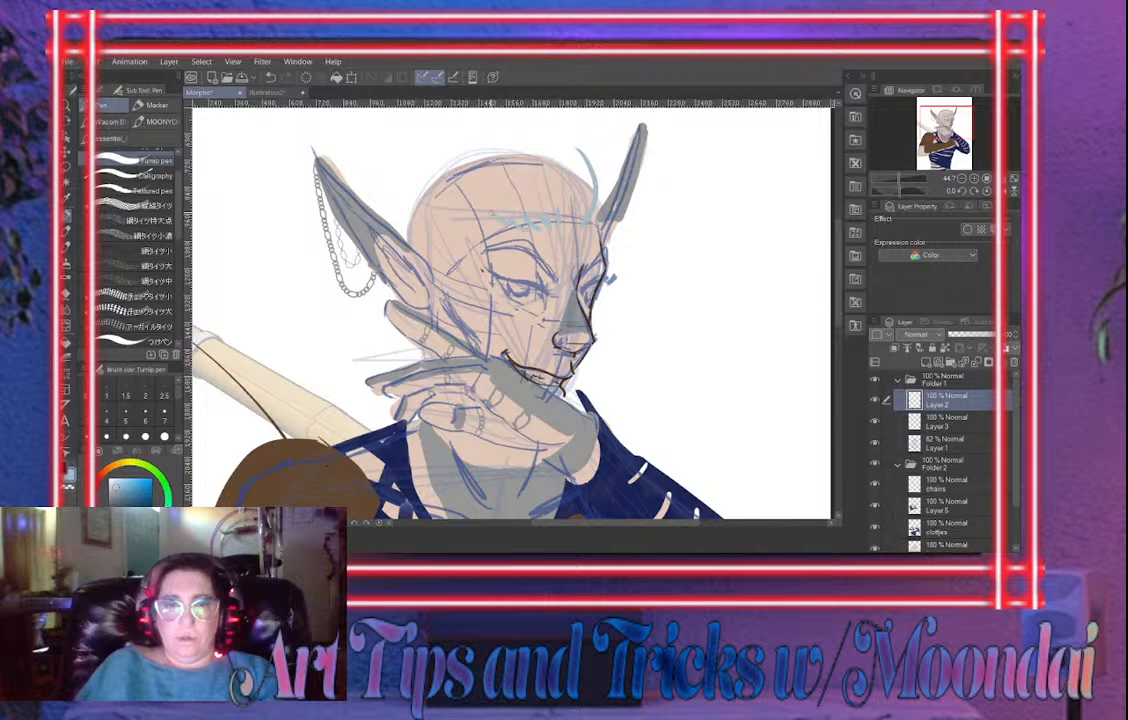
pyautogui.moveTo(492, 224); pyautogui.dragTo(464, 191)
pyautogui.moveTo(591, 164)
pyautogui.mouseDown()
pyautogui.moveTo(533, 116)
pyautogui.moveTo(457, 135)
pyautogui.moveTo(458, 184)
pyautogui.mouseUp()
pyautogui.moveTo(465, 139)
pyautogui.mouseDown()
pyautogui.moveTo(492, 196)
pyautogui.moveTo(474, 184)
pyautogui.mouseUp()
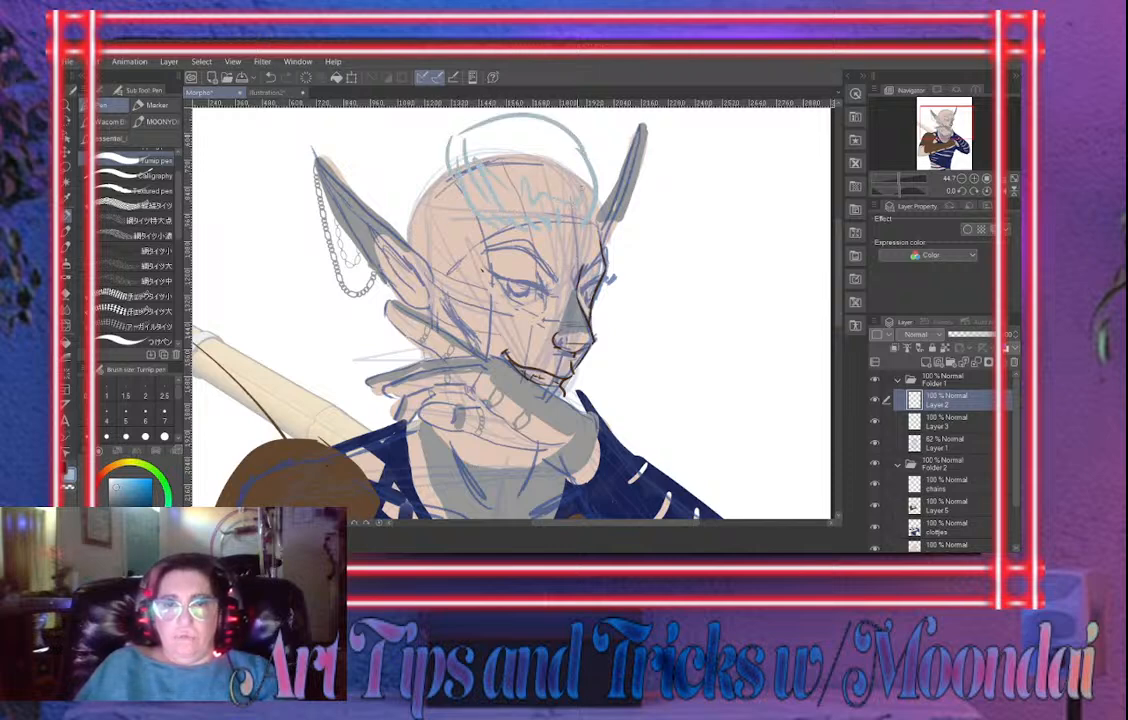
pyautogui.moveTo(510, 114); pyautogui.dragTo(490, 155)
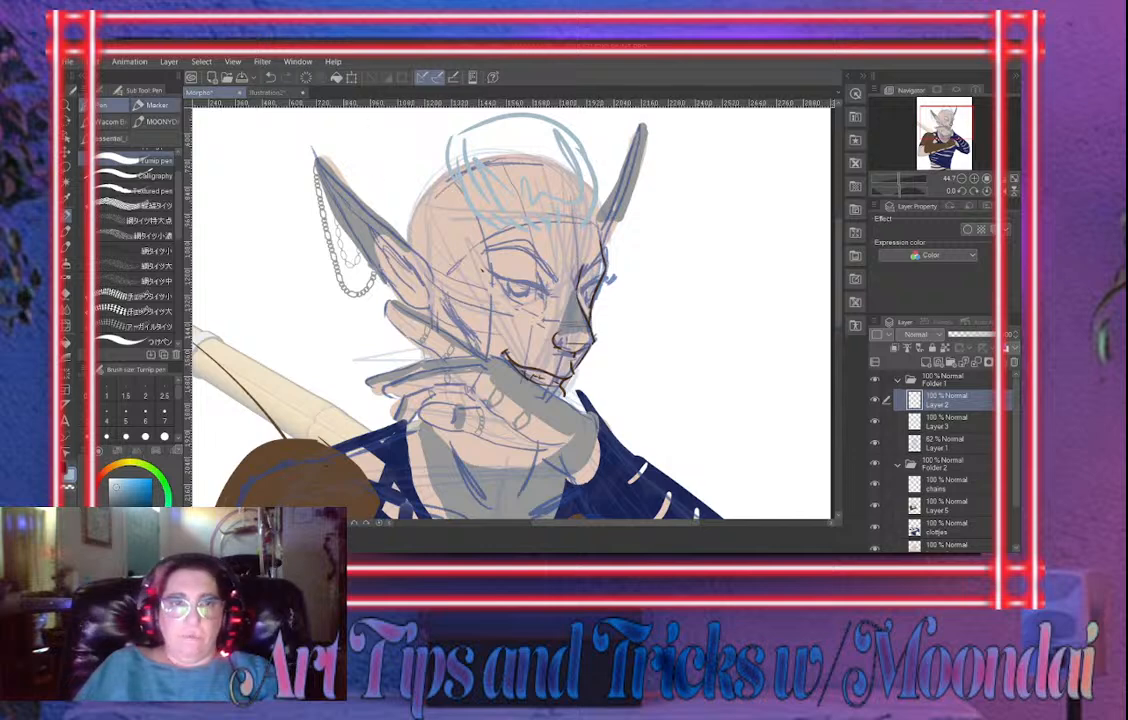
# Extend the hair sketch with loose strokes around the back of the head, the temple and in front of the near ear
pyautogui.click(101, 90)
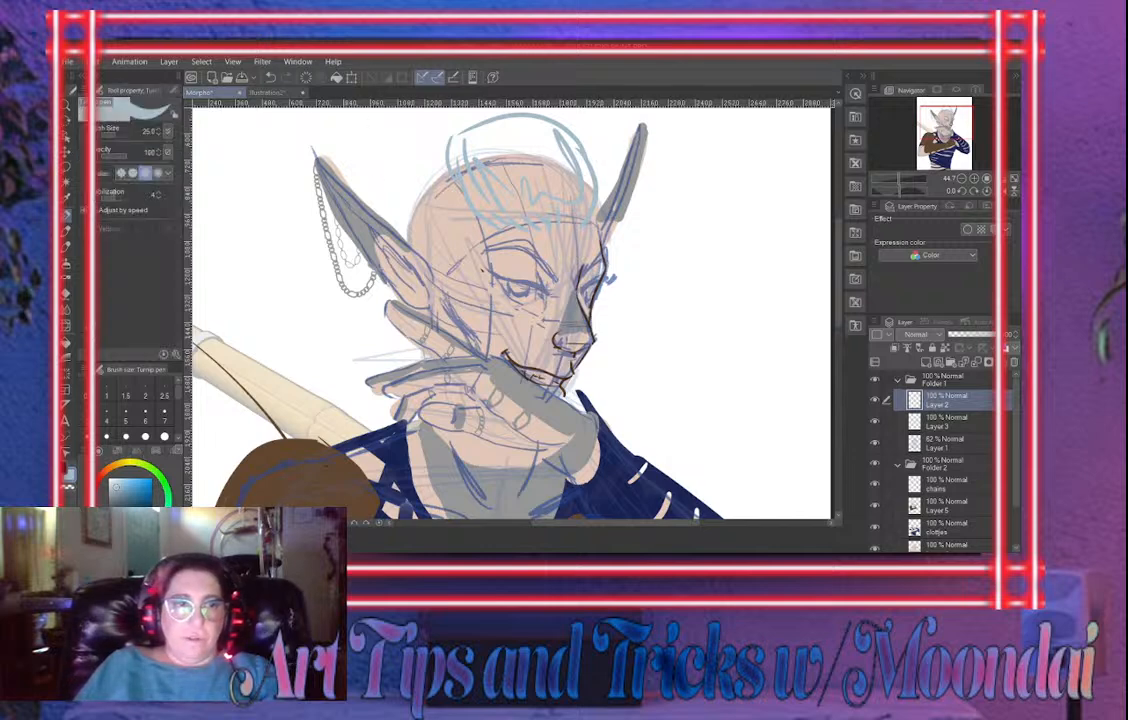
pyautogui.moveTo(450, 230); pyautogui.dragTo(465, 245)
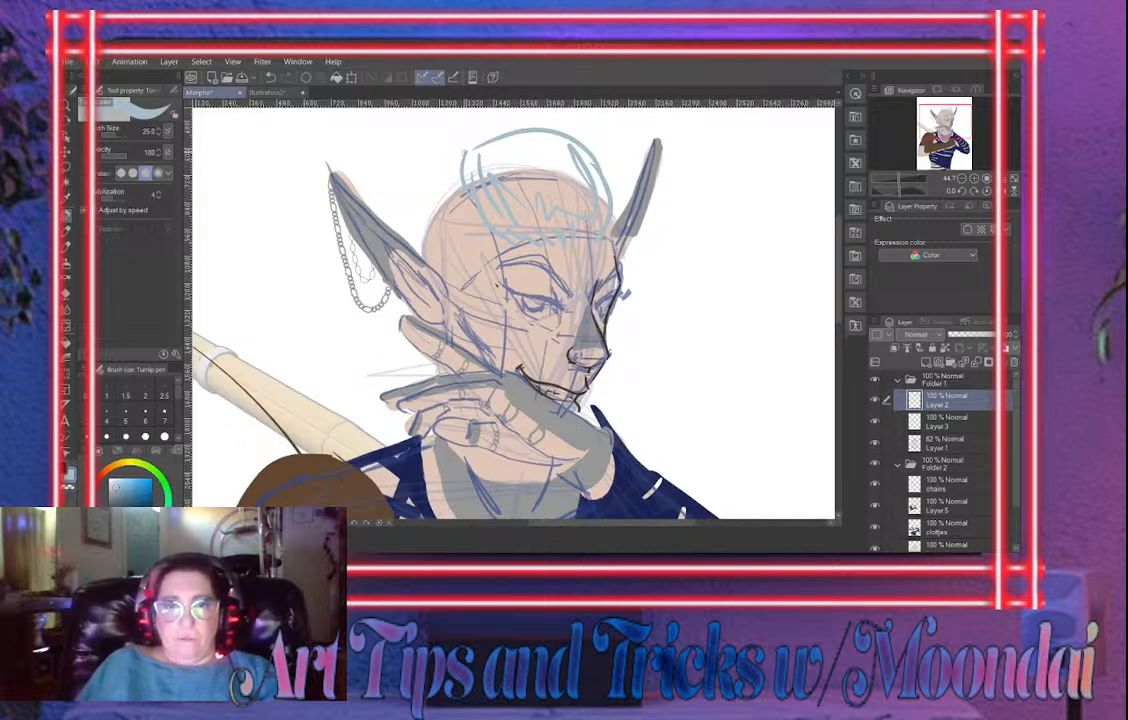
pyautogui.moveTo(466, 150); pyautogui.dragTo(451, 197)
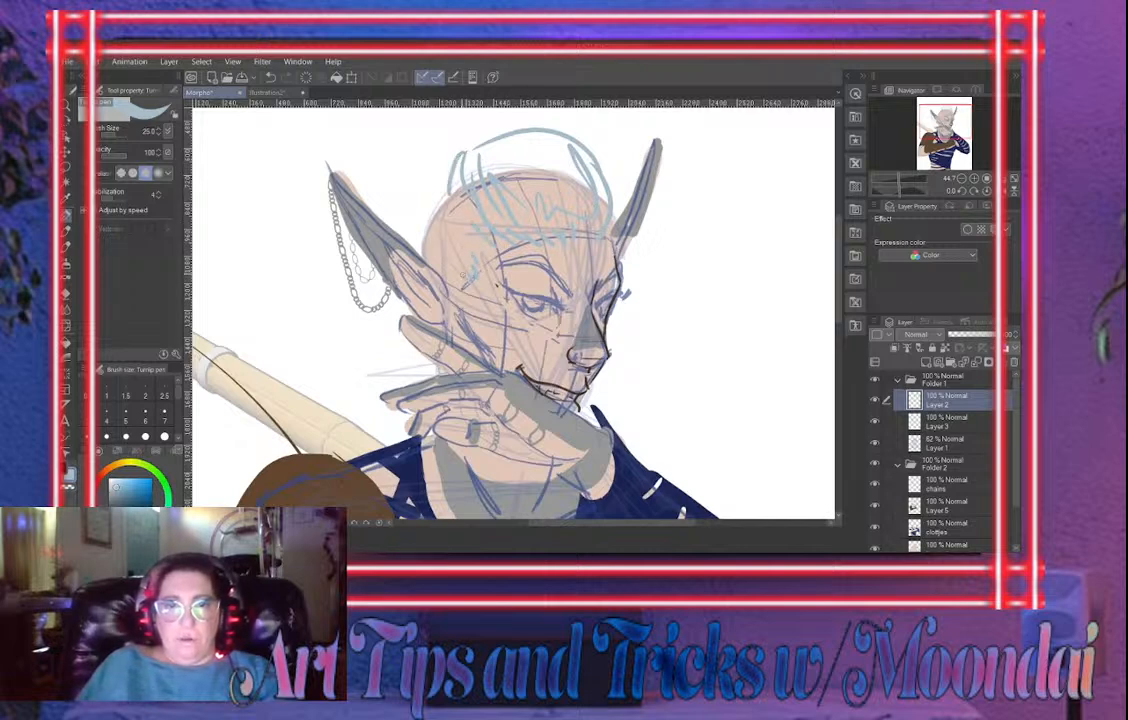
pyautogui.moveTo(464, 280); pyautogui.dragTo(453, 297)
pyautogui.moveTo(451, 177)
pyautogui.mouseDown()
pyautogui.moveTo(424, 224)
pyautogui.moveTo(456, 275)
pyautogui.moveTo(455, 199)
pyautogui.moveTo(458, 231)
pyautogui.mouseUp()
pyautogui.moveTo(613, 212); pyautogui.dragTo(619, 243)
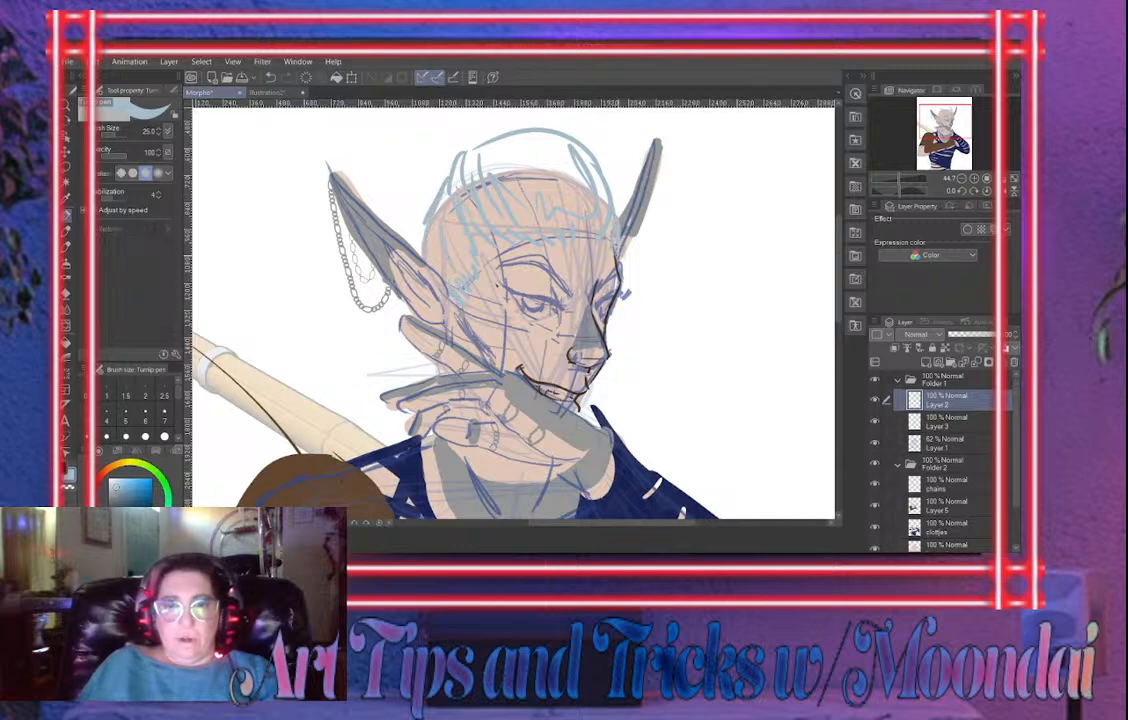
pyautogui.moveTo(451, 168); pyautogui.dragTo(417, 245)
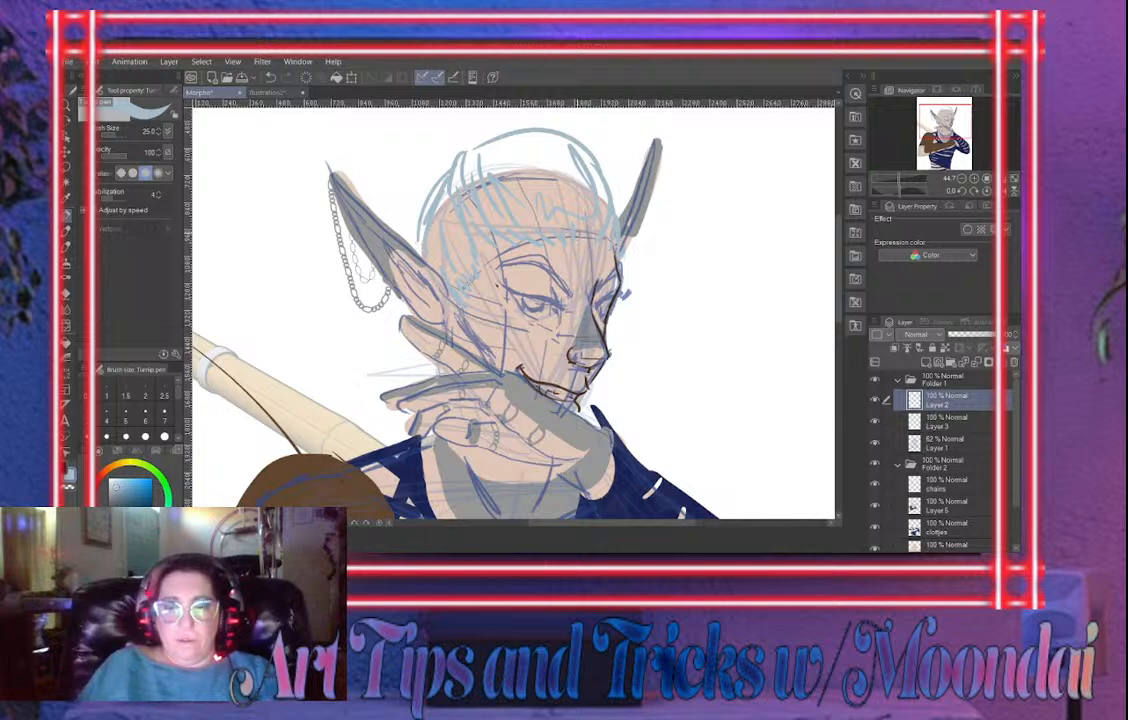
# Reduce the brush size to 17 and draw thin loose strands curving outward beside the far side of the forehead
pyautogui.press('[')
pyautogui.press('[')
pyautogui.moveTo(622, 259)
pyautogui.mouseDown()
pyautogui.moveTo(652, 298)
pyautogui.moveTo(671, 298)
pyautogui.moveTo(667, 343)
pyautogui.mouseUp()
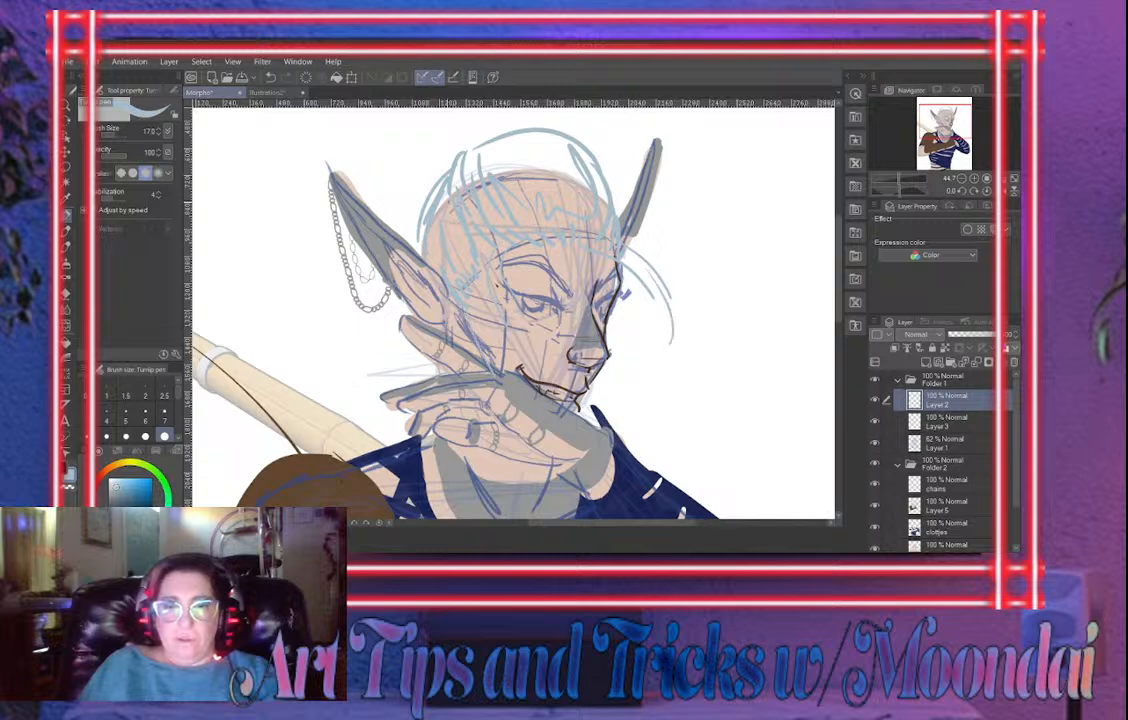
# Paint a spiky topknot and outline long wind-blown locks streaming out behind the face with brush size 50
pyautogui.moveTo(492, 108); pyautogui.dragTo(506, 146)
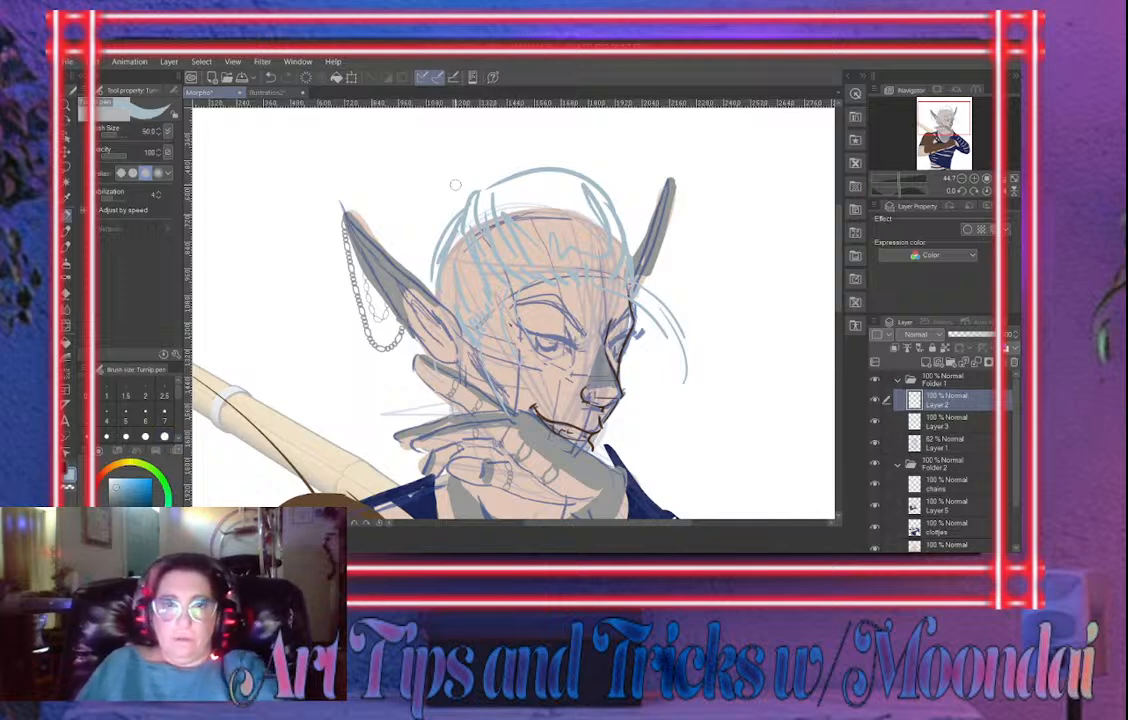
pyautogui.moveTo(402, 180)
pyautogui.mouseDown()
pyautogui.moveTo(437, 208)
pyautogui.moveTo(465, 197)
pyautogui.moveTo(469, 179)
pyautogui.moveTo(517, 170)
pyautogui.moveTo(455, 196)
pyautogui.moveTo(494, 155)
pyautogui.moveTo(540, 150)
pyautogui.moveTo(470, 198)
pyautogui.moveTo(405, 200)
pyautogui.moveTo(420, 160)
pyautogui.moveTo(455, 125)
pyautogui.moveTo(505, 168)
pyautogui.moveTo(455, 150)
pyautogui.moveTo(432, 159)
pyautogui.mouseUp()
pyautogui.moveTo(588, 338)
pyautogui.mouseDown()
pyautogui.moveTo(564, 265)
pyautogui.moveTo(835, 410)
pyautogui.mouseUp()
pyautogui.moveTo(612, 292); pyautogui.dragTo(794, 382)
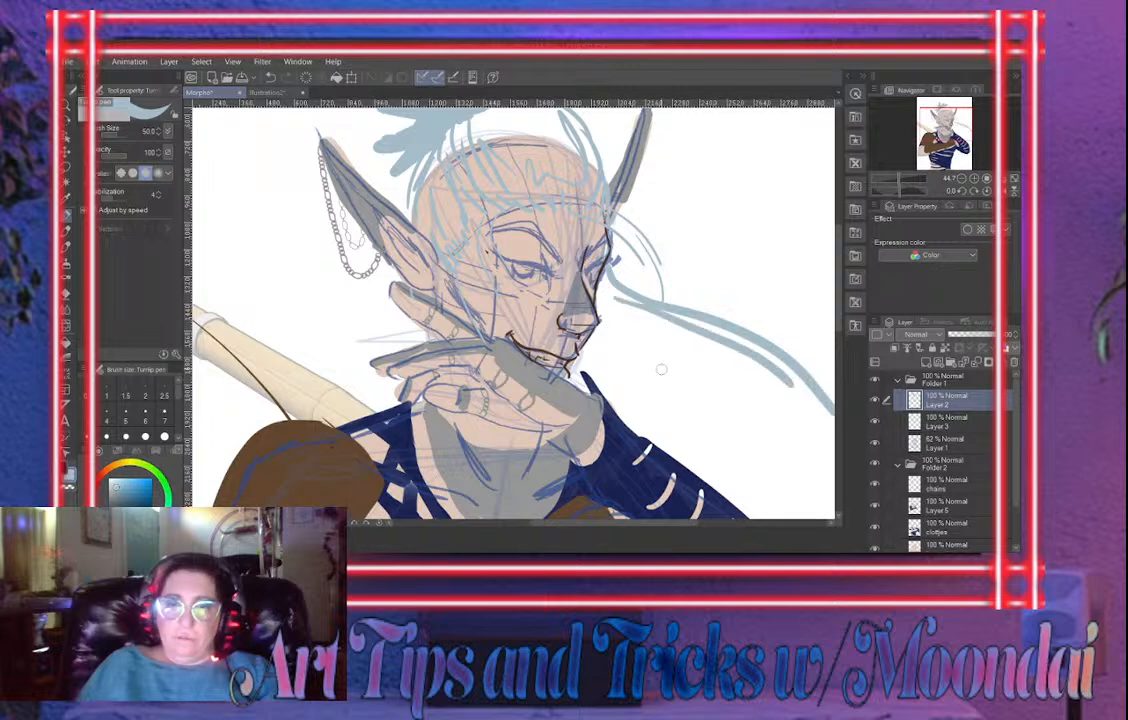
pyautogui.moveTo(605, 326)
pyautogui.mouseDown()
pyautogui.moveTo(672, 341)
pyautogui.moveTo(810, 405)
pyautogui.mouseUp()
pyautogui.moveTo(592, 354)
pyautogui.mouseDown()
pyautogui.moveTo(714, 353)
pyautogui.moveTo(810, 405)
pyautogui.mouseUp()
pyautogui.moveTo(682, 322); pyautogui.dragTo(555, 297)
pyautogui.moveTo(485, 205); pyautogui.dragTo(635, 284)
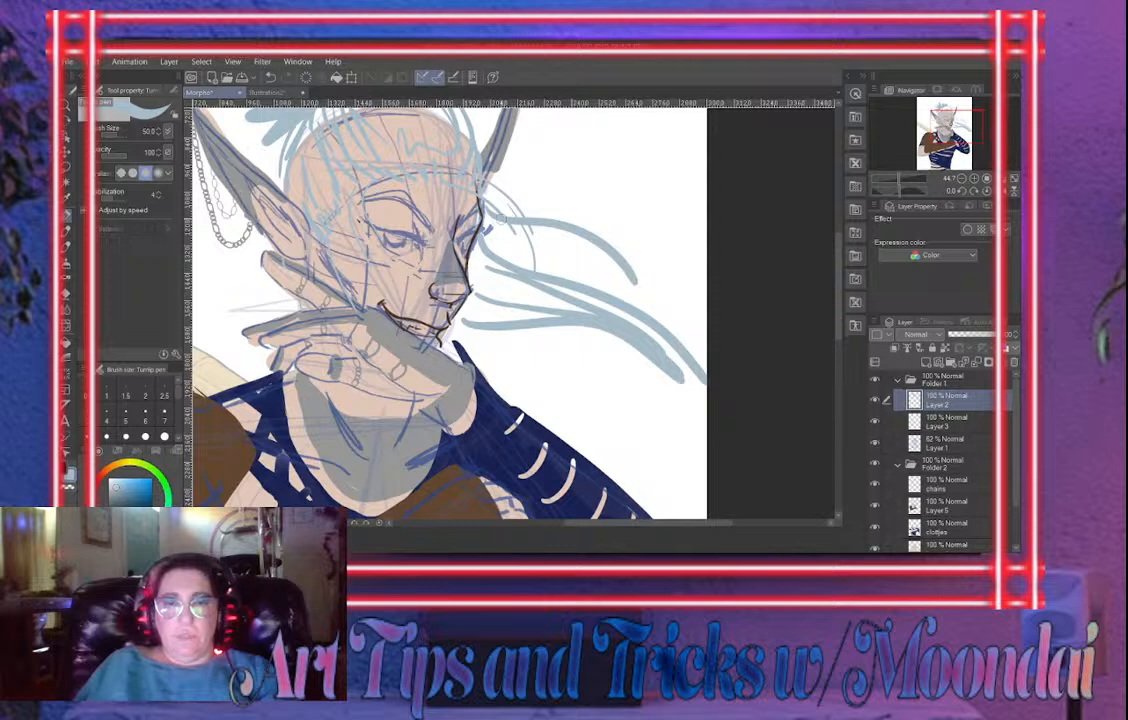
pyautogui.moveTo(442, 193); pyautogui.dragTo(619, 277)
pyautogui.moveTo(482, 238); pyautogui.dragTo(467, 319)
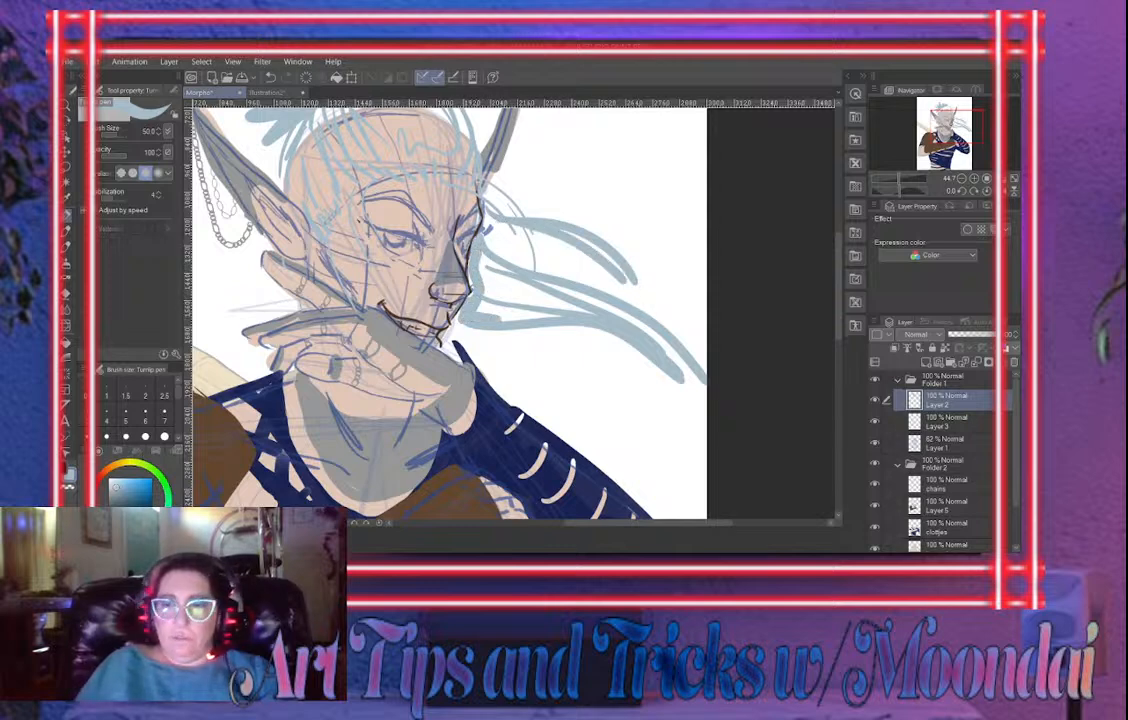
# Move Layer 2 to the top of Folder 2 above the chains layer and begin filling the wind-blown hair beside the face
pyautogui.moveTo(943, 401); pyautogui.dragTo(943, 471)
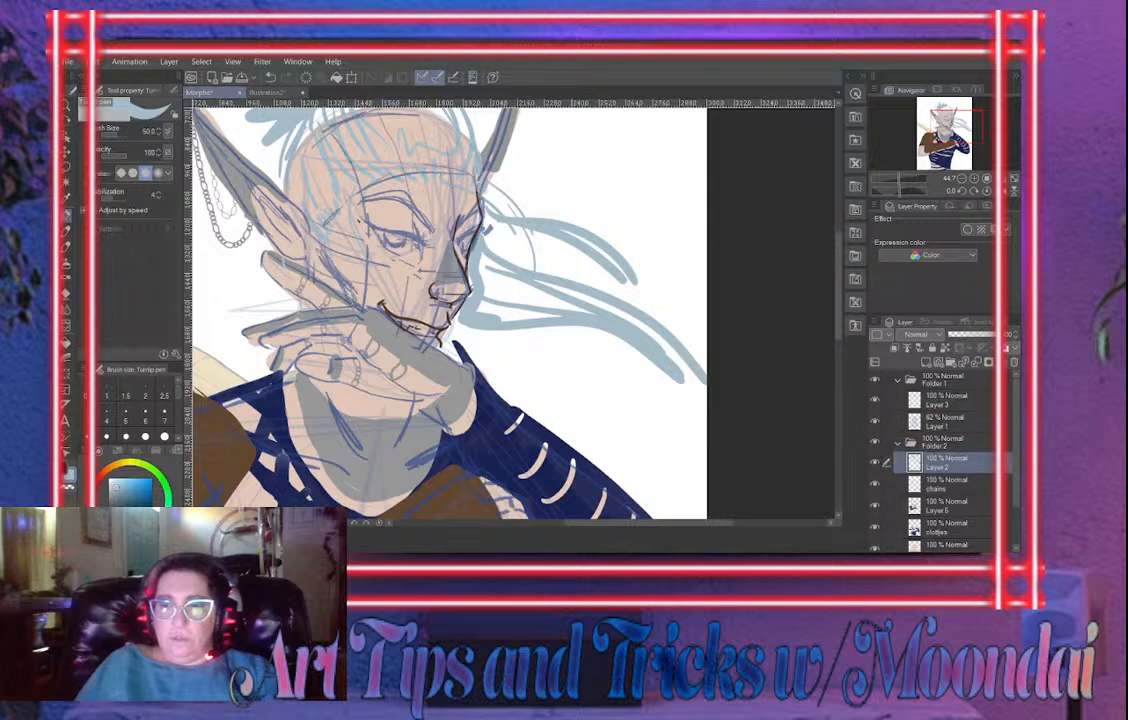
pyautogui.moveTo(434, 184)
pyautogui.mouseDown()
pyautogui.moveTo(607, 259)
pyautogui.moveTo(634, 311)
pyautogui.mouseUp()
pyautogui.moveTo(489, 209); pyautogui.dragTo(497, 265)
pyautogui.moveTo(501, 225)
pyautogui.mouseDown()
pyautogui.moveTo(547, 248)
pyautogui.moveTo(508, 238)
pyautogui.moveTo(484, 283)
pyautogui.moveTo(490, 302)
pyautogui.moveTo(509, 279)
pyautogui.moveTo(538, 302)
pyautogui.mouseUp()
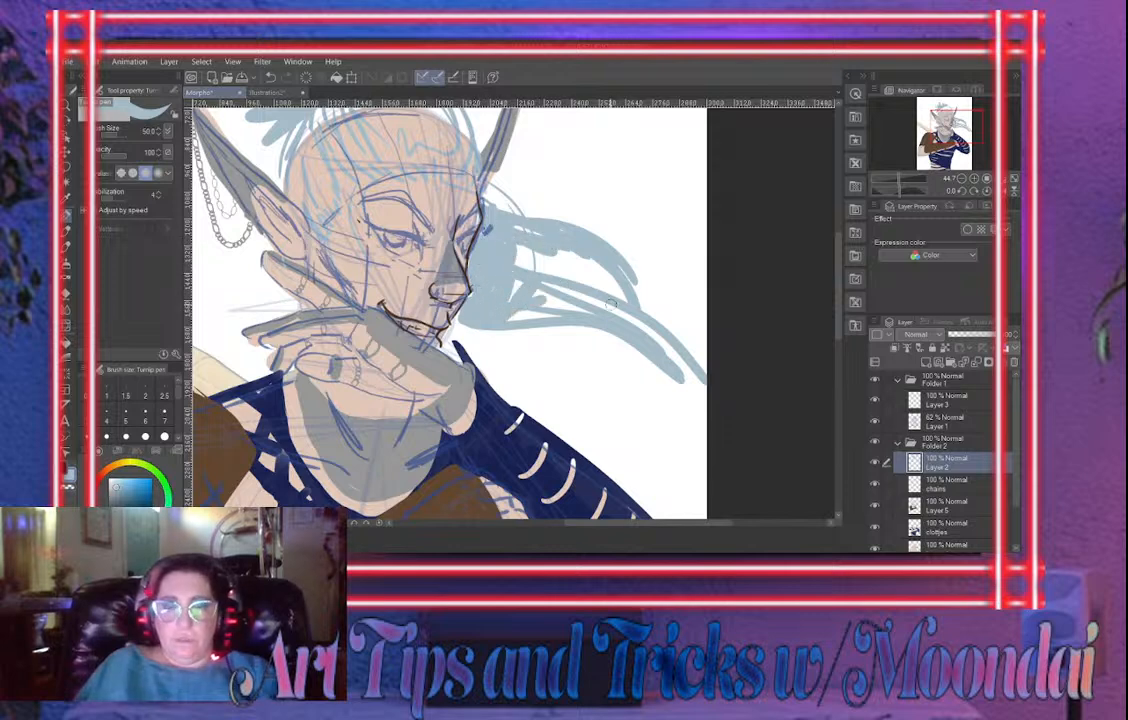
# Fill the remaining gaps in the wind-blown hair with solid light blue, using larger brush sizes down to the tapering tip
pyautogui.press(']')
pyautogui.press(']')
pyautogui.press(']')
pyautogui.press(']')
pyautogui.press(']')
pyautogui.moveTo(514, 244)
pyautogui.mouseDown()
pyautogui.moveTo(628, 304)
pyautogui.moveTo(588, 270)
pyautogui.moveTo(541, 268)
pyautogui.moveTo(518, 312)
pyautogui.moveTo(567, 301)
pyautogui.moveTo(696, 384)
pyautogui.mouseUp()
pyautogui.press('[')
pyautogui.press('[')
pyautogui.press('[')
pyautogui.moveTo(612, 273); pyautogui.dragTo(651, 300)
# Set the brush size to 40 and paint a separate curved lock along the underside of the wind-blown hair
pyautogui.press('[')
pyautogui.press('[')
pyautogui.press('[')
pyautogui.press('[')
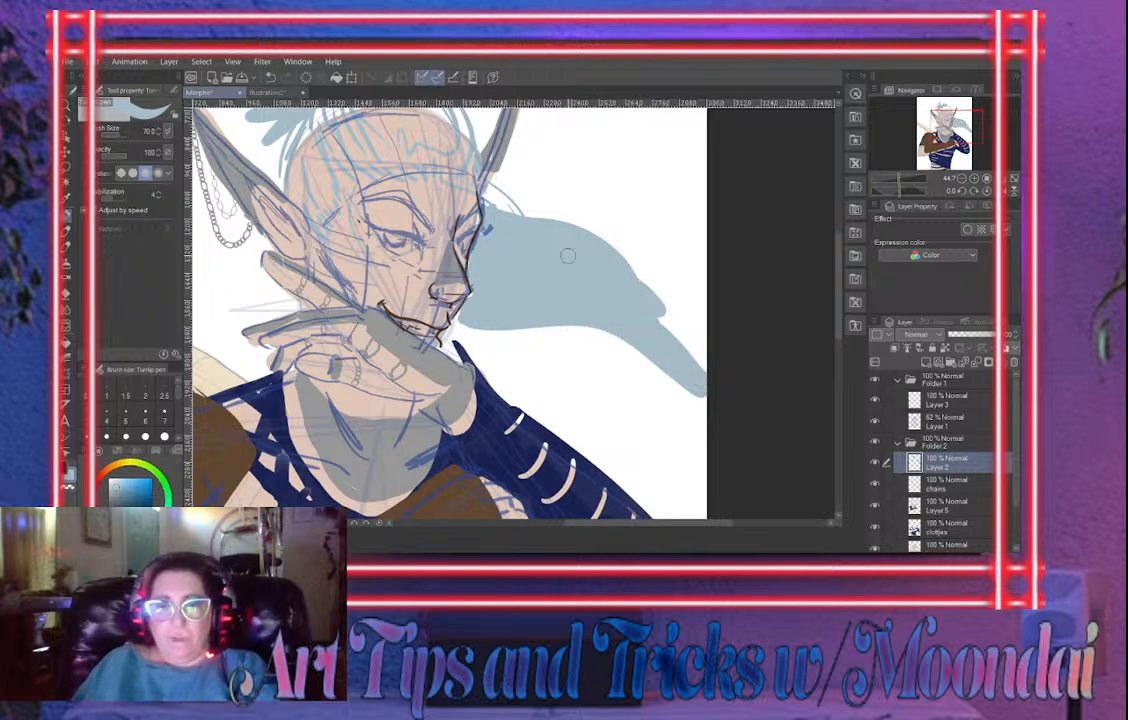
pyautogui.moveTo(467, 321)
pyautogui.mouseDown()
pyautogui.moveTo(622, 362)
pyautogui.moveTo(643, 352)
pyautogui.moveTo(664, 369)
pyautogui.mouseUp()
pyautogui.moveTo(480, 250); pyautogui.dragTo(518, 313)
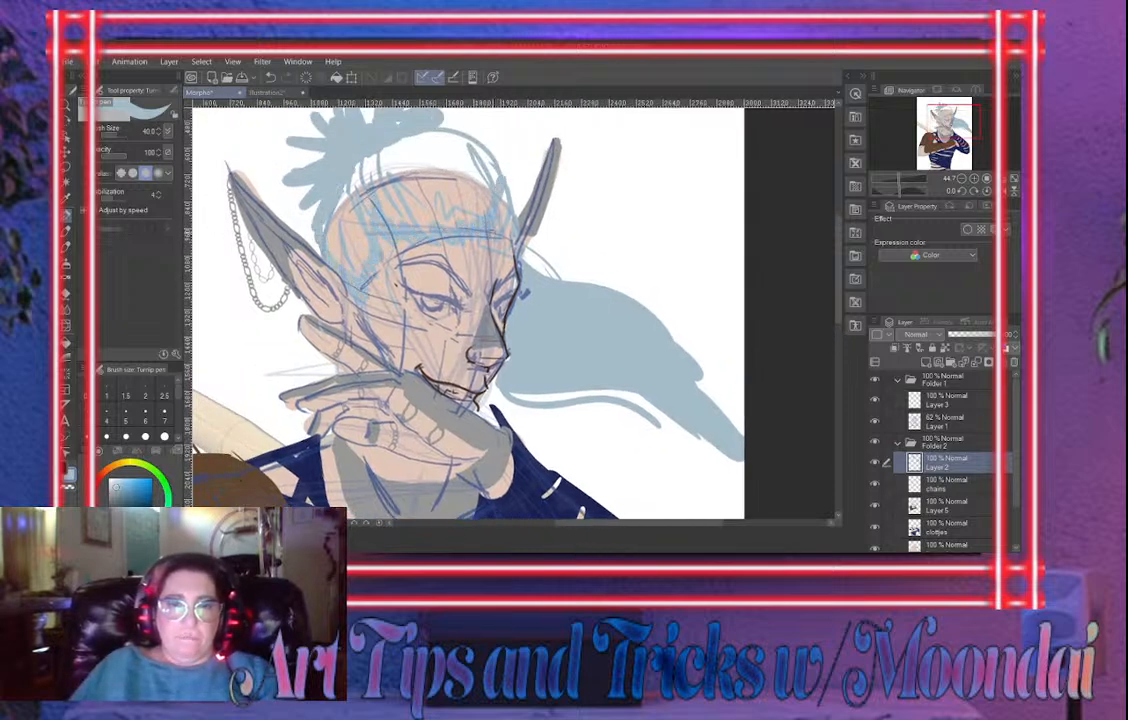
# Block in the topknot, crown and back of the head with solid light blue at brush size 70
pyautogui.moveTo(428, 131)
pyautogui.mouseDown()
pyautogui.moveTo(391, 213)
pyautogui.moveTo(365, 180)
pyautogui.moveTo(324, 218)
pyautogui.moveTo(338, 237)
pyautogui.moveTo(398, 166)
pyautogui.moveTo(456, 156)
pyautogui.moveTo(484, 161)
pyautogui.moveTo(506, 215)
pyautogui.moveTo(468, 176)
pyautogui.moveTo(404, 198)
pyautogui.moveTo(441, 186)
pyautogui.moveTo(406, 213)
pyautogui.moveTo(481, 203)
pyautogui.moveTo(499, 216)
pyautogui.moveTo(452, 186)
pyautogui.moveTo(417, 221)
pyautogui.moveTo(402, 213)
pyautogui.moveTo(498, 189)
pyautogui.moveTo(502, 215)
pyautogui.moveTo(483, 229)
pyautogui.moveTo(407, 220)
pyautogui.mouseUp()
pyautogui.press(']')
pyautogui.press(']')
pyautogui.press(']')
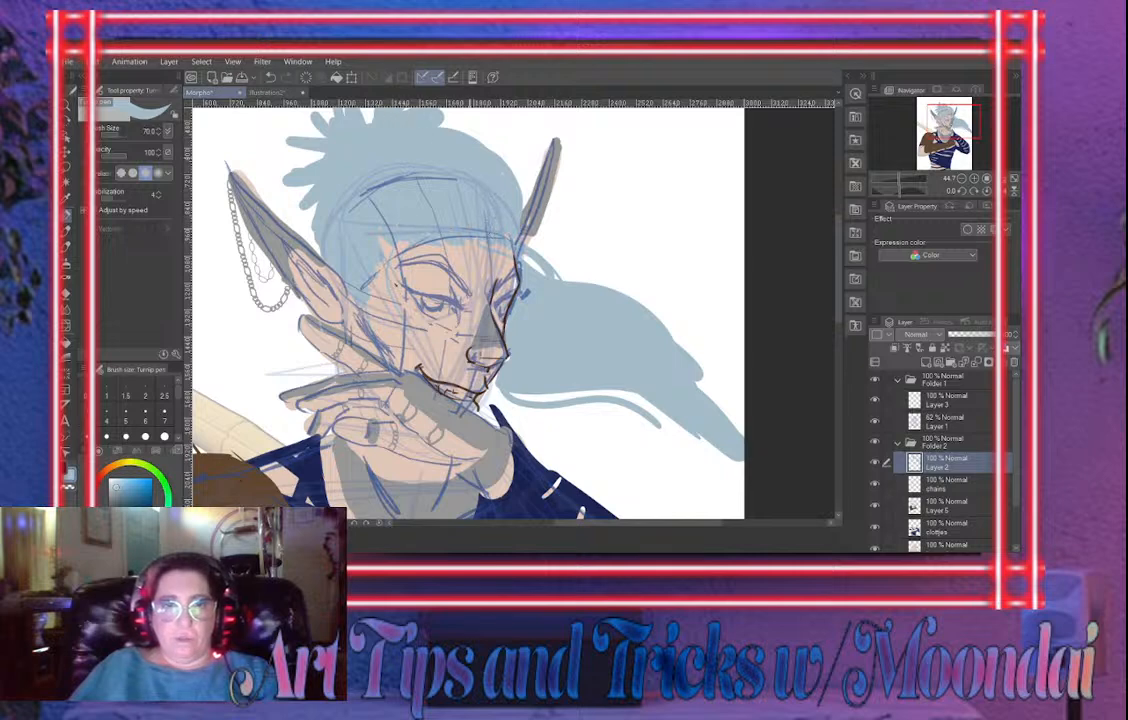
pyautogui.moveTo(396, 139)
pyautogui.mouseDown()
pyautogui.moveTo(393, 195)
pyautogui.moveTo(403, 186)
pyautogui.moveTo(376, 187)
pyautogui.mouseUp()
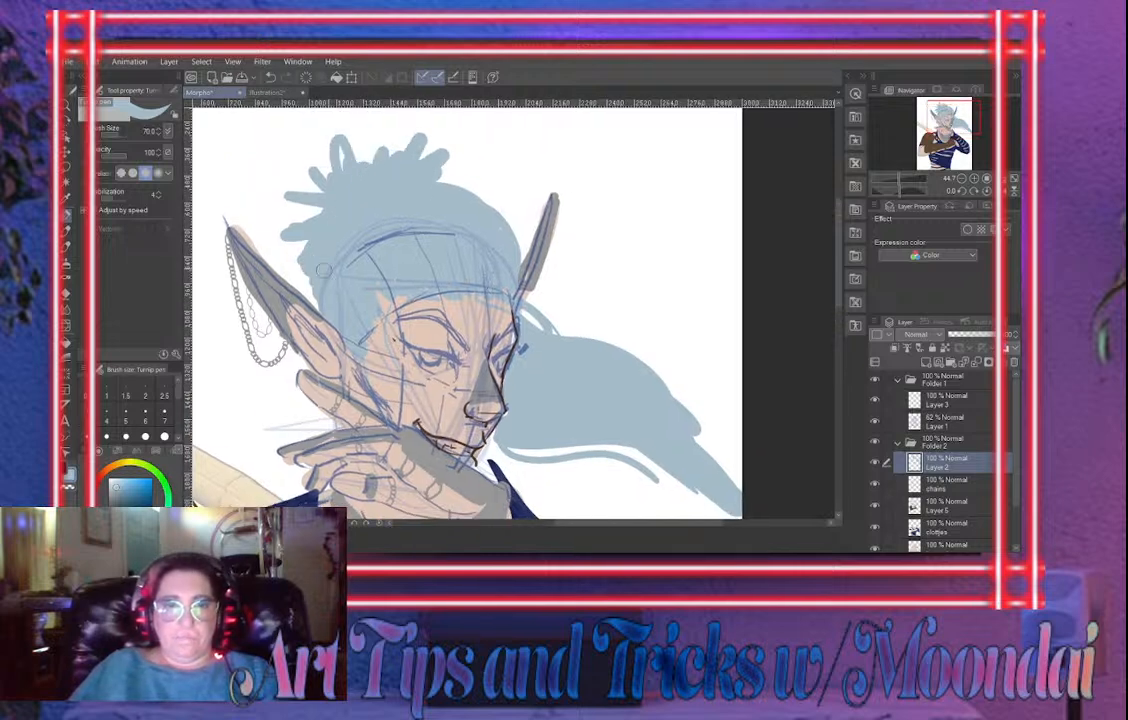
pyautogui.moveTo(327, 338); pyautogui.dragTo(344, 271)
# Paint a long thin lock down the cheek over the hand at brush size 30 and erase the forehead hair into an uneven hairline
pyautogui.press('[')
pyautogui.press('[')
pyautogui.press('[')
pyautogui.press('[')
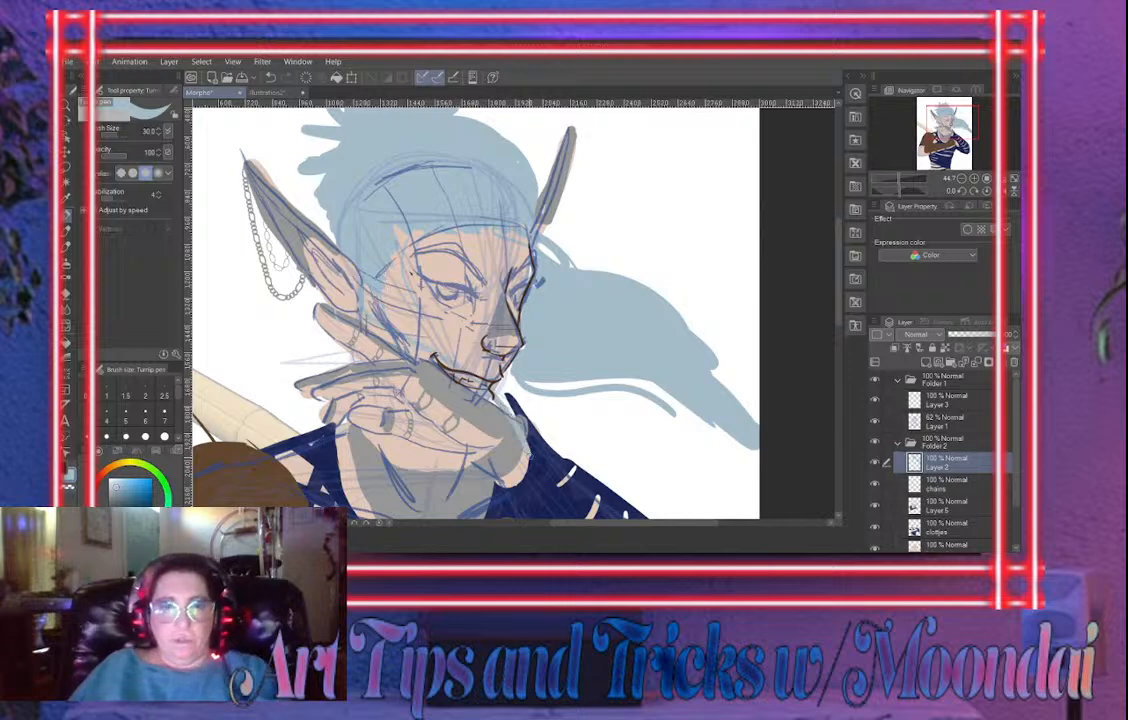
pyautogui.moveTo(366, 298); pyautogui.dragTo(437, 407)
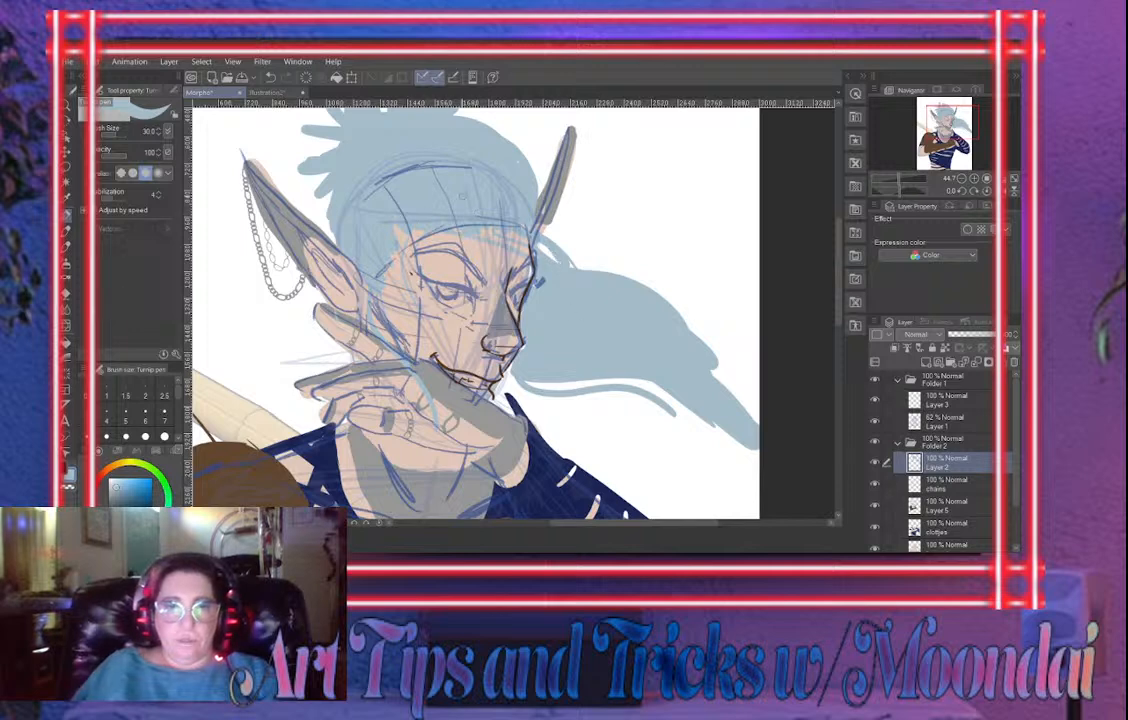
pyautogui.press('e')
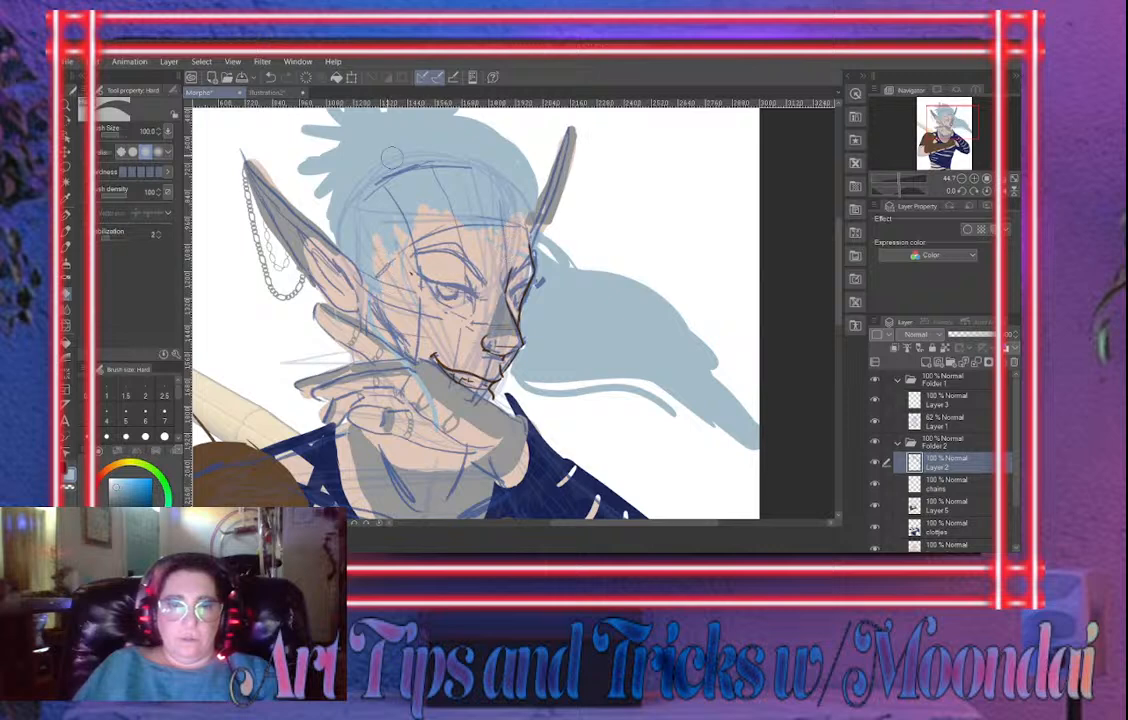
# Paint both eyebrows in light blue using the brush pen at size 40
pyautogui.press('b')
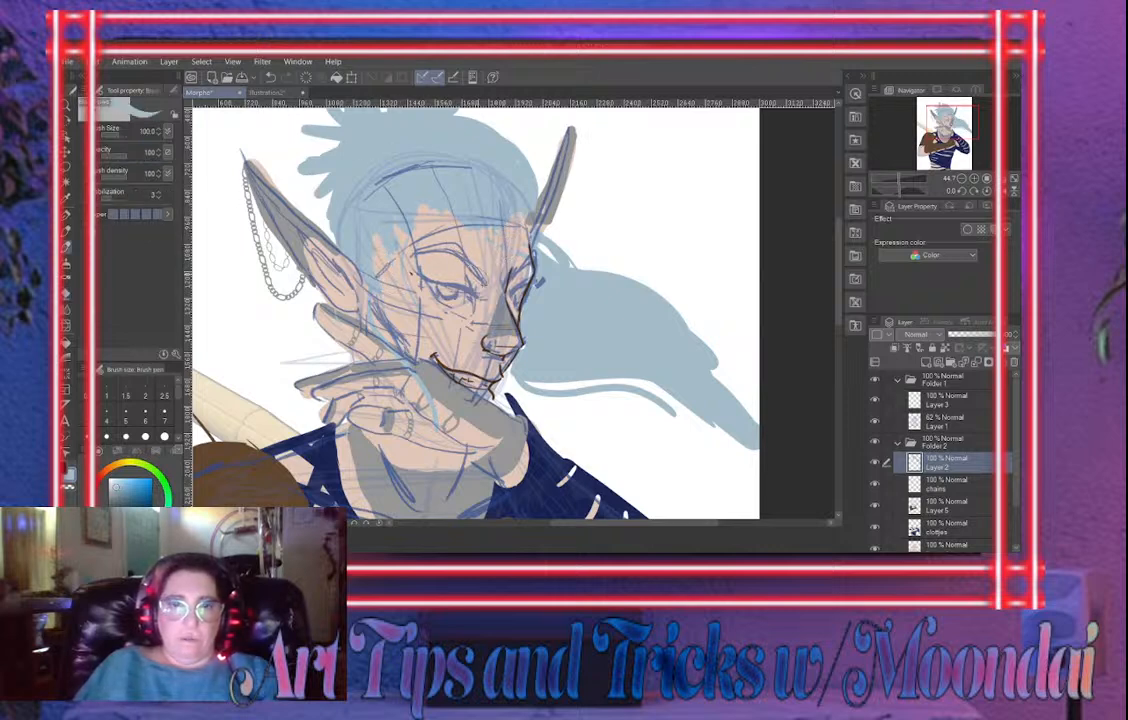
pyautogui.press('[')
pyautogui.press('[')
pyautogui.press('[')
pyautogui.press('[')
pyautogui.press('[')
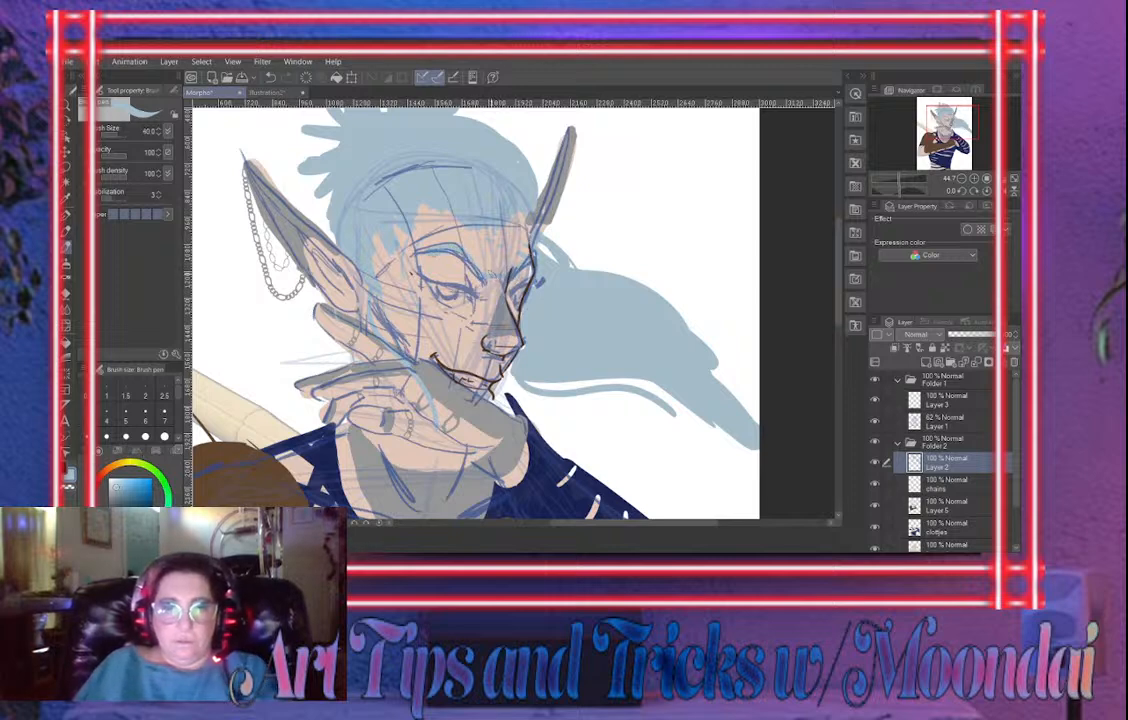
# Add fine flyaway strands behind the near ear and along the wind-blown hair's edges with a size 12 pen
pyautogui.press('e')
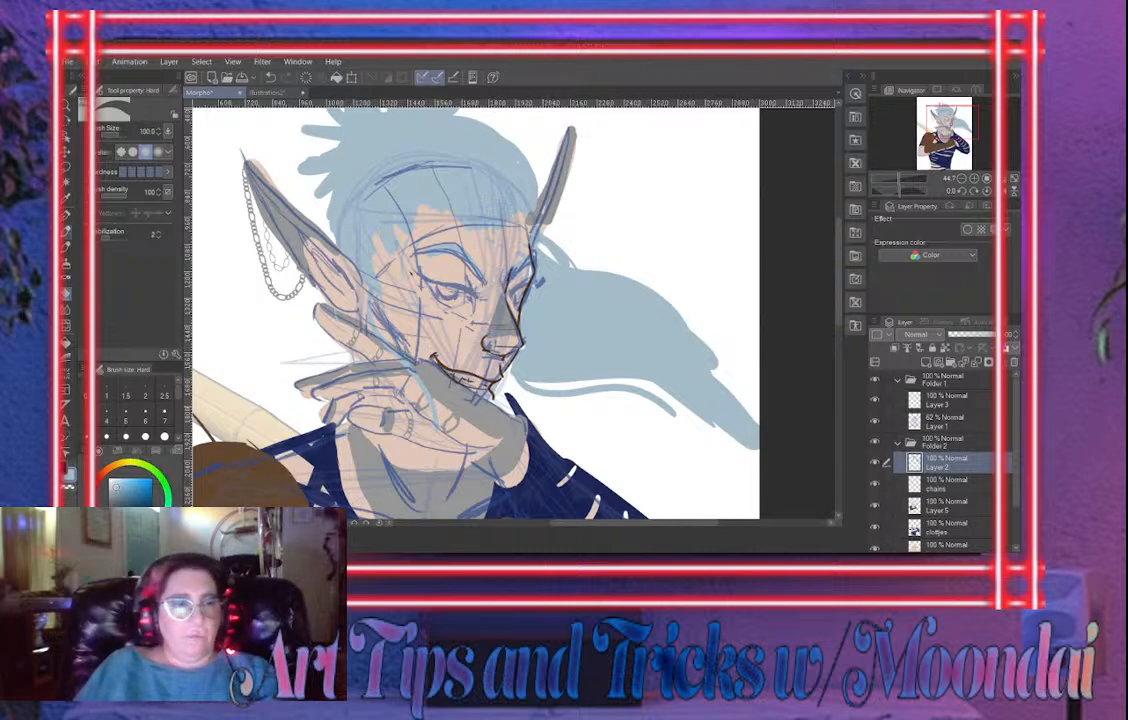
pyautogui.press('p')
pyautogui.moveTo(326, 199)
pyautogui.mouseDown()
pyautogui.moveTo(324, 234)
pyautogui.moveTo(341, 245)
pyautogui.mouseUp()
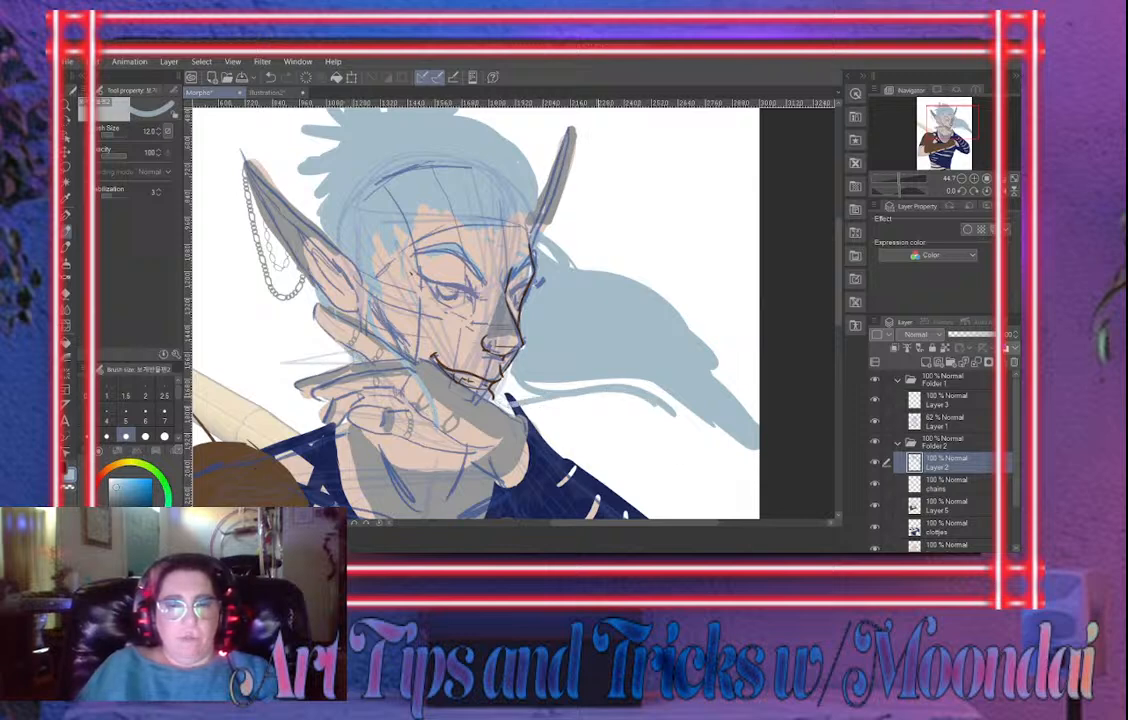
pyautogui.moveTo(550, 246); pyautogui.dragTo(710, 345)
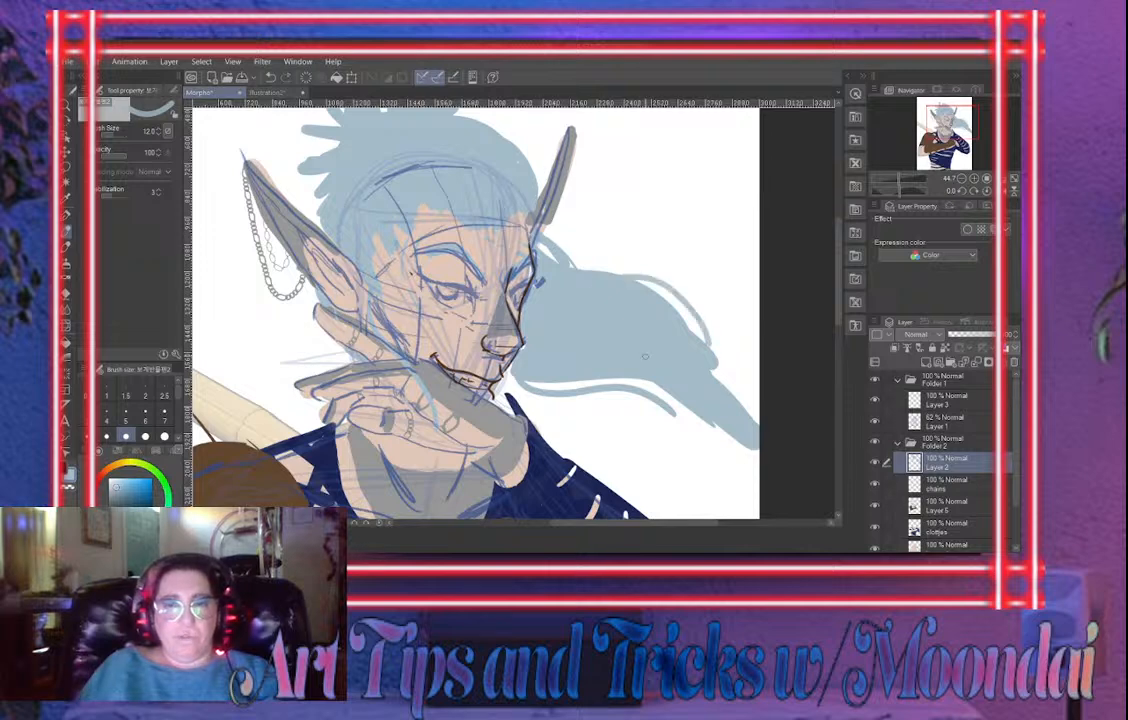
# Add two thin light blue flyaway strands arching above the upper edge of the wind-blown hair
pyautogui.moveTo(572, 264); pyautogui.dragTo(708, 292)
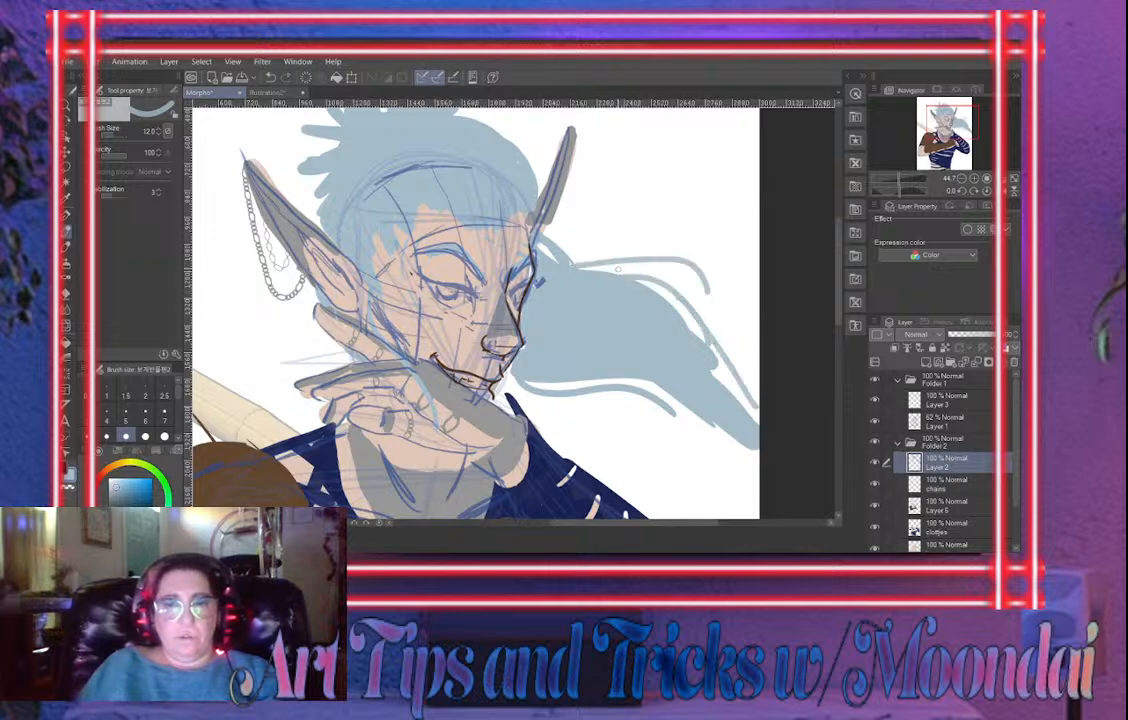
pyautogui.moveTo(570, 264); pyautogui.dragTo(705, 298)
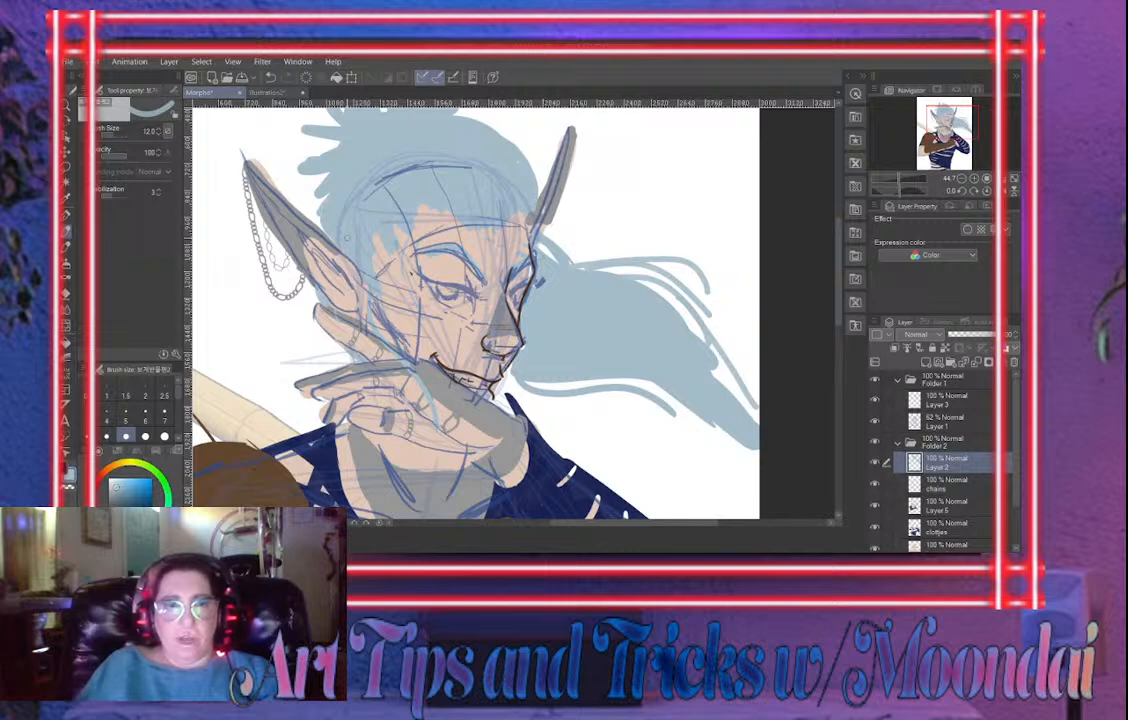
pyautogui.hotkey('ctrl', '-')
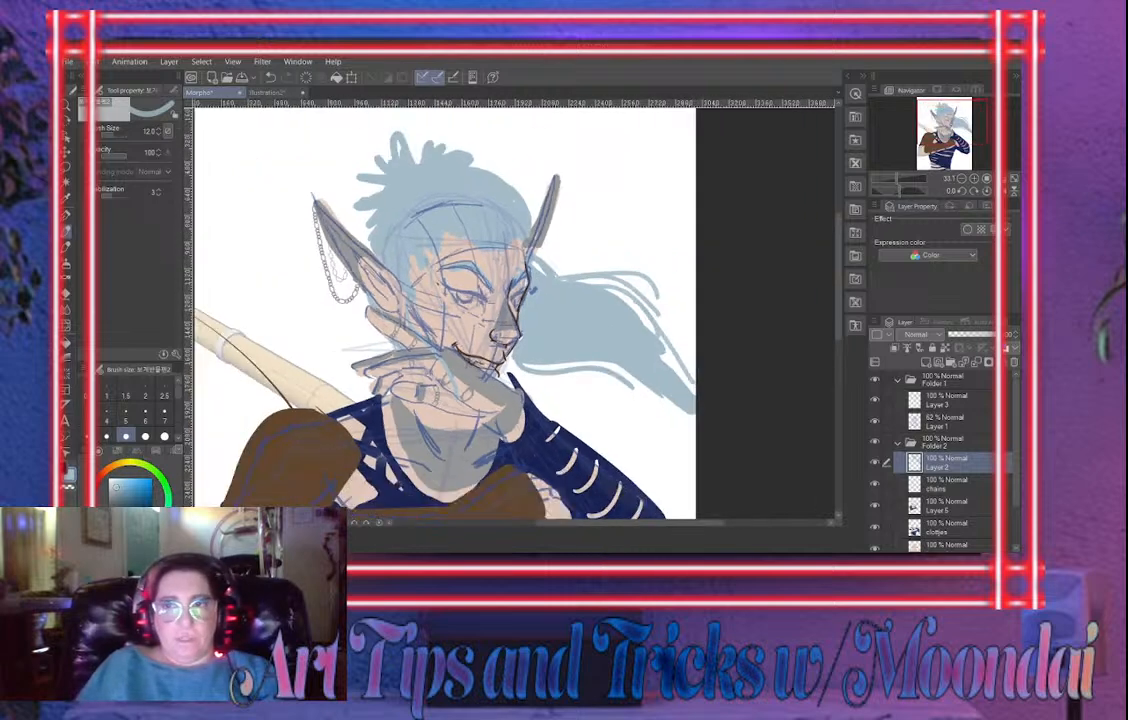
pyautogui.moveTo(897, 178); pyautogui.dragTo(892, 178)
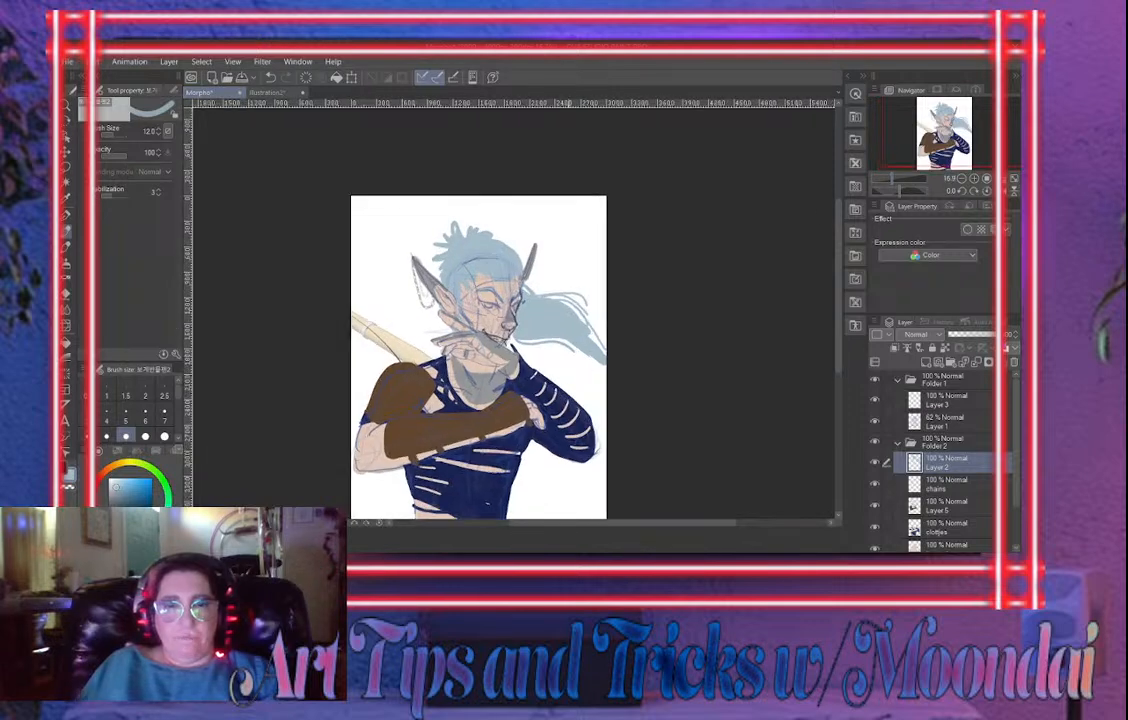
pyautogui.moveTo(569, 385); pyautogui.dragTo(578, 333)
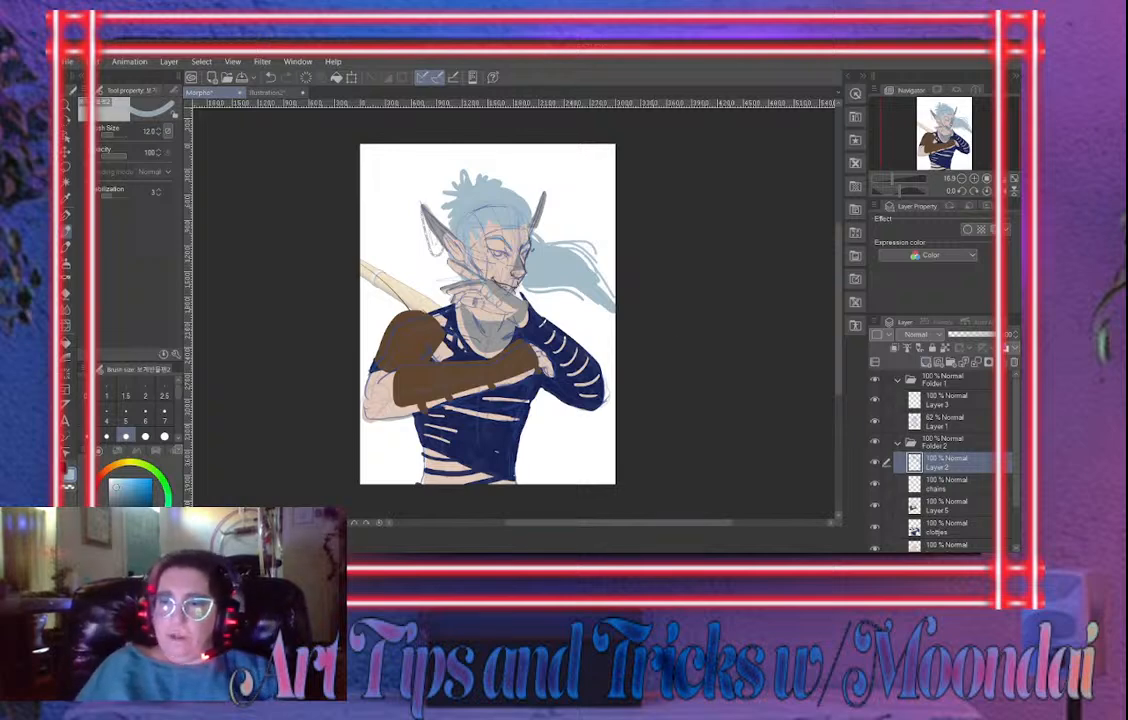
# Create a new layer above the hair layer and outline the upper part of the staff in dark brown at brush size 12
pyautogui.click(926, 362)
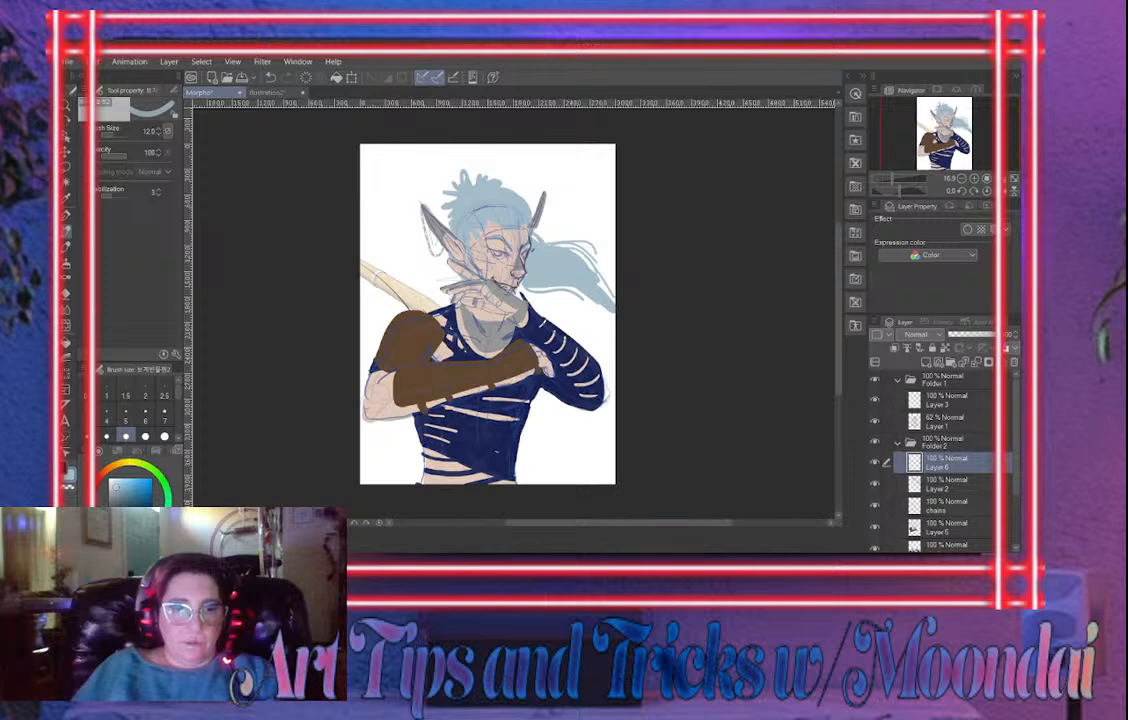
pyautogui.click(106, 469)
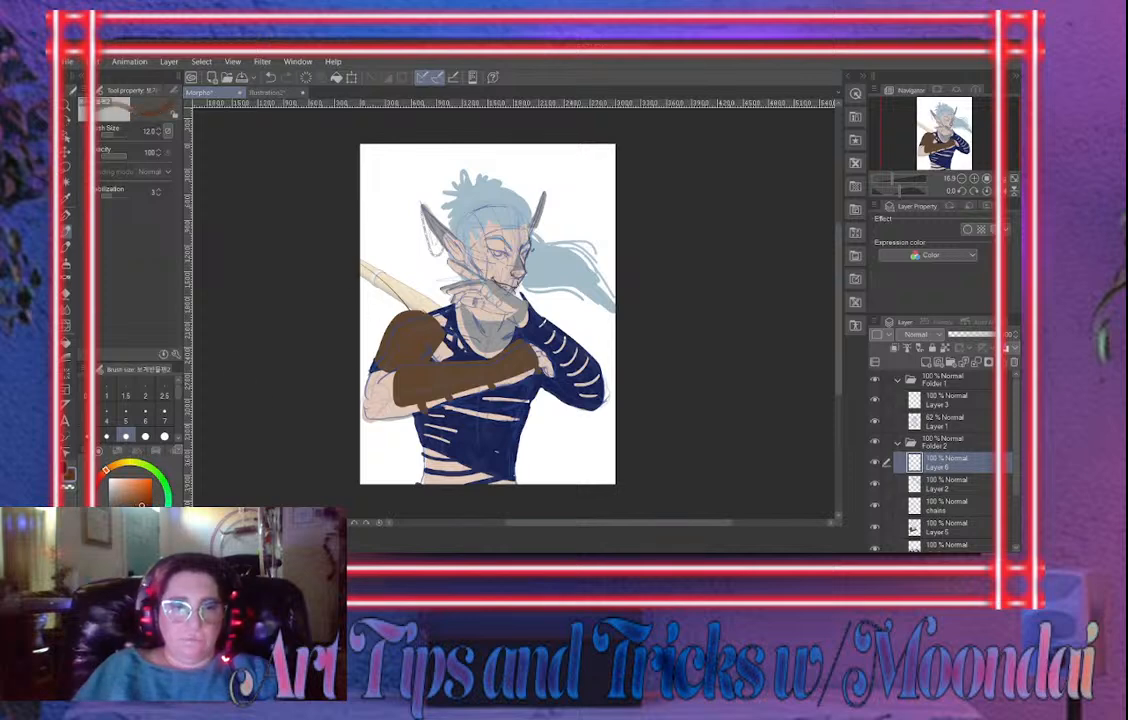
pyautogui.moveTo(142, 505); pyautogui.dragTo(147, 507)
pyautogui.moveTo(322, 223)
pyautogui.mouseDown()
pyautogui.moveTo(410, 290)
pyautogui.moveTo(381, 292)
pyautogui.moveTo(421, 308)
pyautogui.mouseUp()
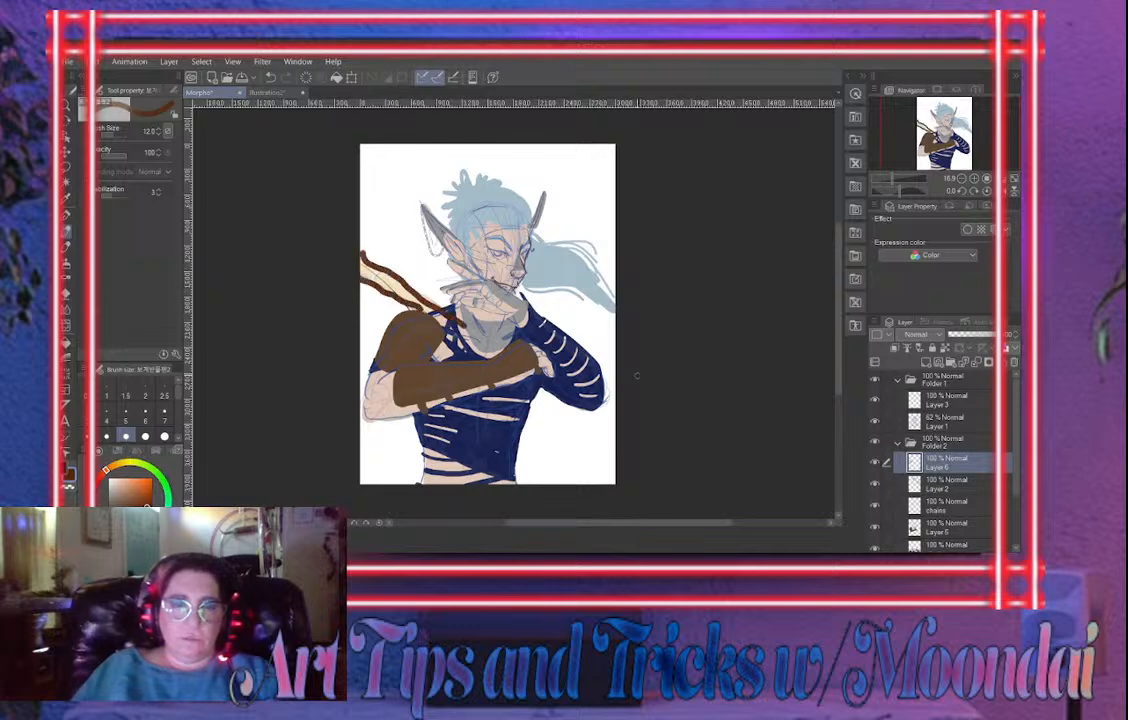
# Hide the chains, armor, clothing and skin color layers and outline the rest of the staff down to the canvas edge, skipping the gripping hand
pyautogui.moveTo(875, 505); pyautogui.dragTo(875, 547)
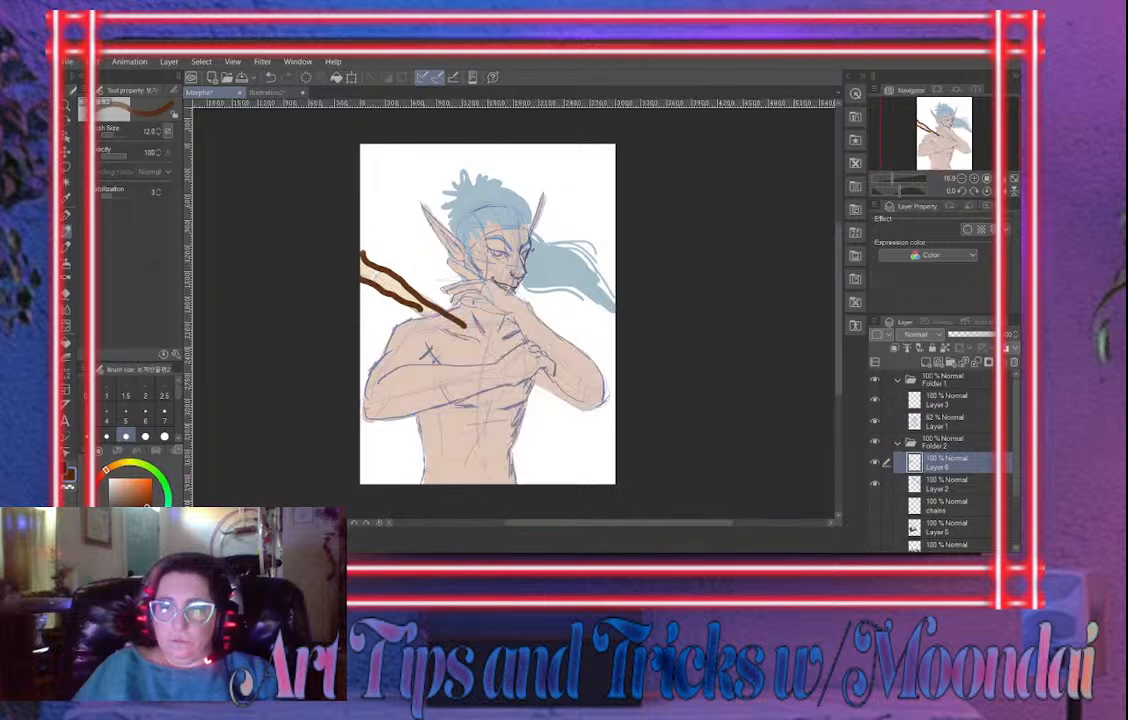
pyautogui.moveTo(1016, 434); pyautogui.dragTo(1016, 453)
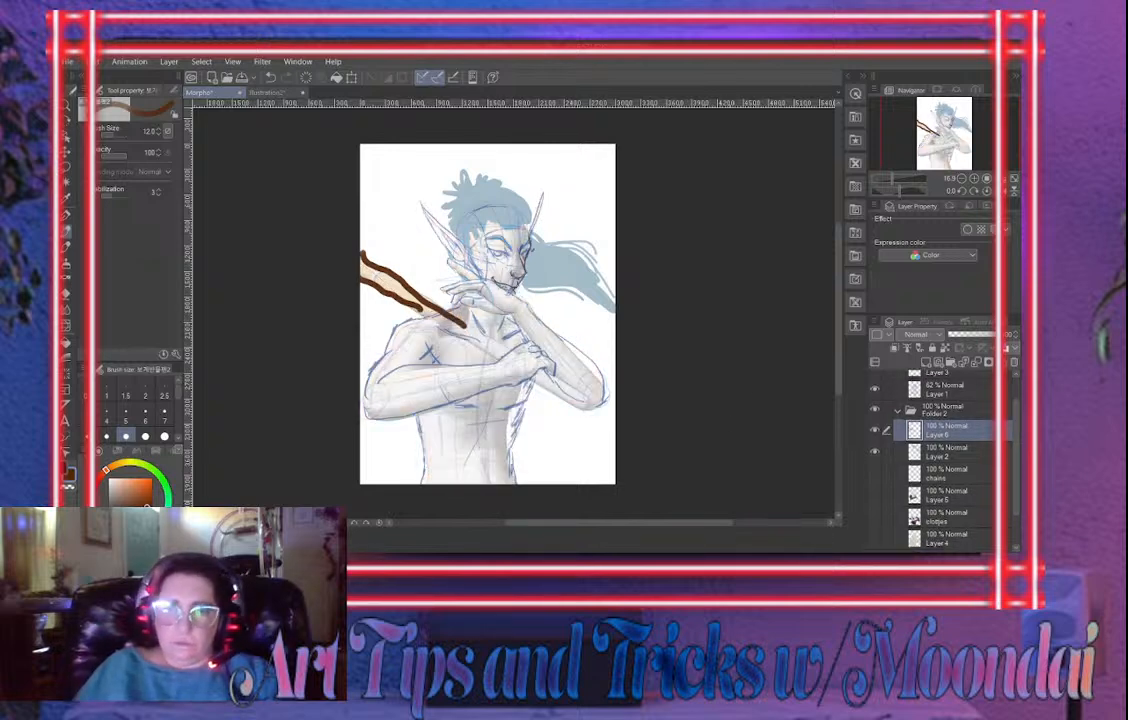
pyautogui.moveTo(363, 268); pyautogui.dragTo(490, 354)
pyautogui.moveTo(410, 284); pyautogui.dragTo(571, 394)
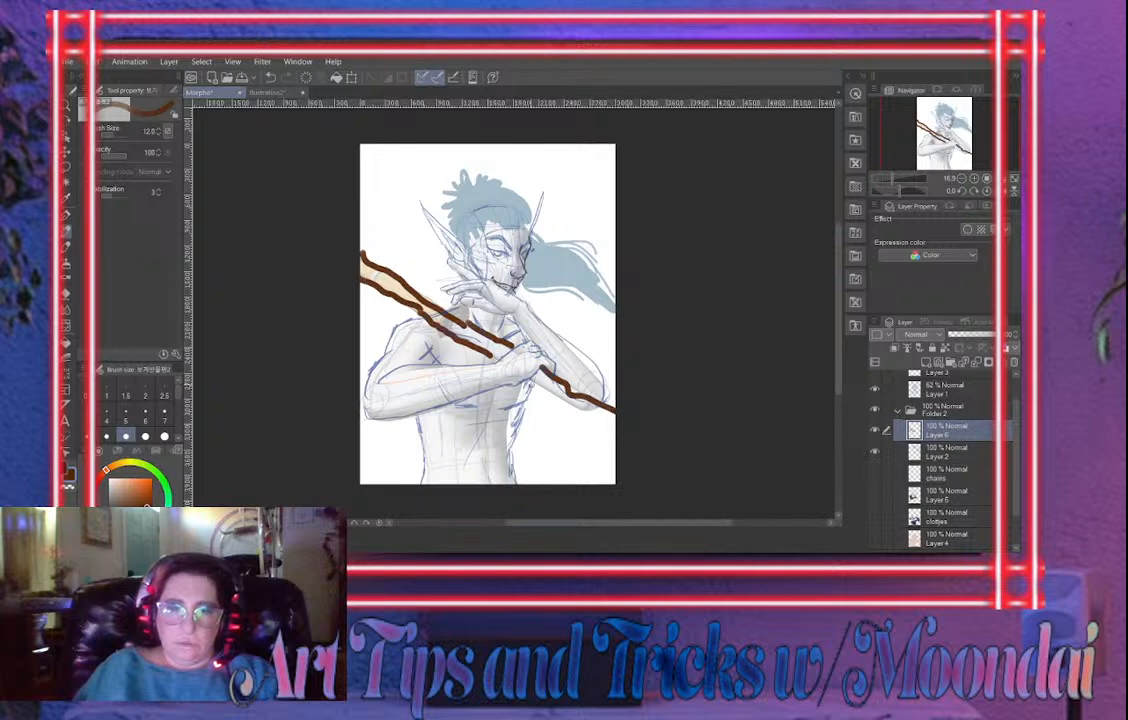
pyautogui.moveTo(466, 337); pyautogui.dragTo(540, 375)
pyautogui.moveTo(610, 422); pyautogui.dragTo(617, 426)
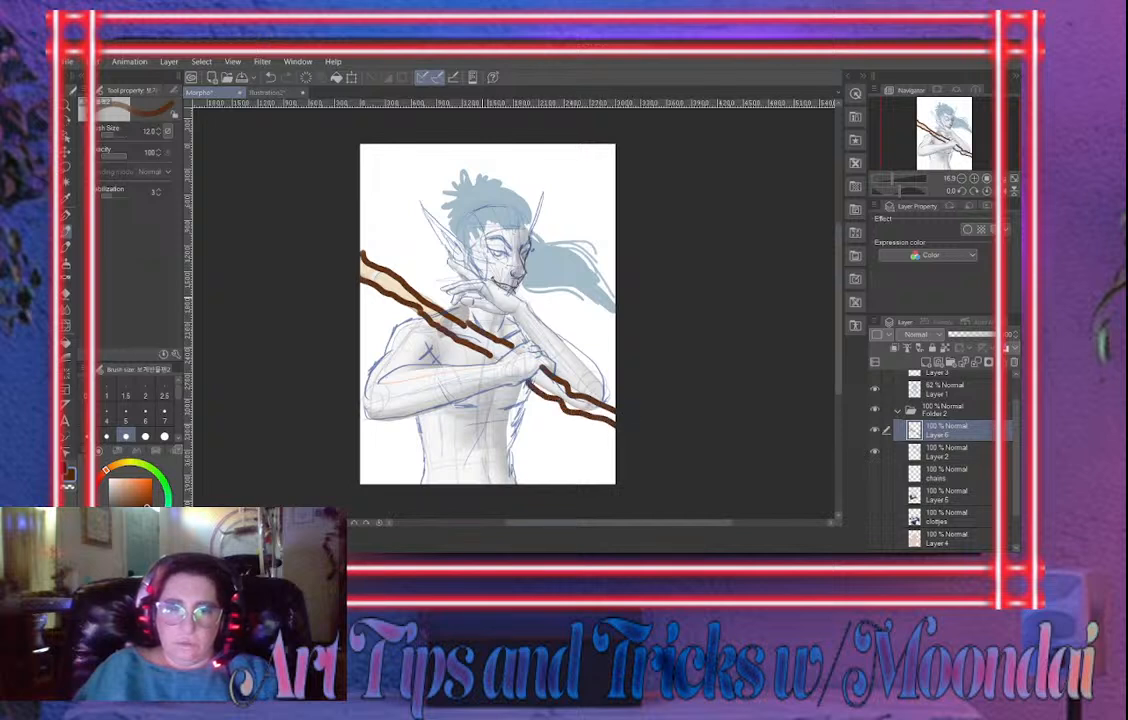
# Fill the staff's upper end with dark brown and add short, curving twigs branching out around it
pyautogui.moveTo(362, 256)
pyautogui.mouseDown()
pyautogui.moveTo(384, 285)
pyautogui.moveTo(365, 260)
pyautogui.moveTo(446, 328)
pyautogui.mouseUp()
pyautogui.moveTo(404, 275)
pyautogui.mouseDown()
pyautogui.moveTo(402, 219)
pyautogui.moveTo(387, 260)
pyautogui.mouseUp()
pyautogui.moveTo(384, 291); pyautogui.dragTo(362, 311)
pyautogui.moveTo(371, 294)
pyautogui.mouseDown()
pyautogui.moveTo(362, 298)
pyautogui.moveTo(389, 308)
pyautogui.moveTo(423, 266)
pyautogui.moveTo(415, 227)
pyautogui.mouseUp()
pyautogui.moveTo(402, 271); pyautogui.dragTo(379, 253)
pyautogui.moveTo(393, 251); pyautogui.dragTo(381, 219)
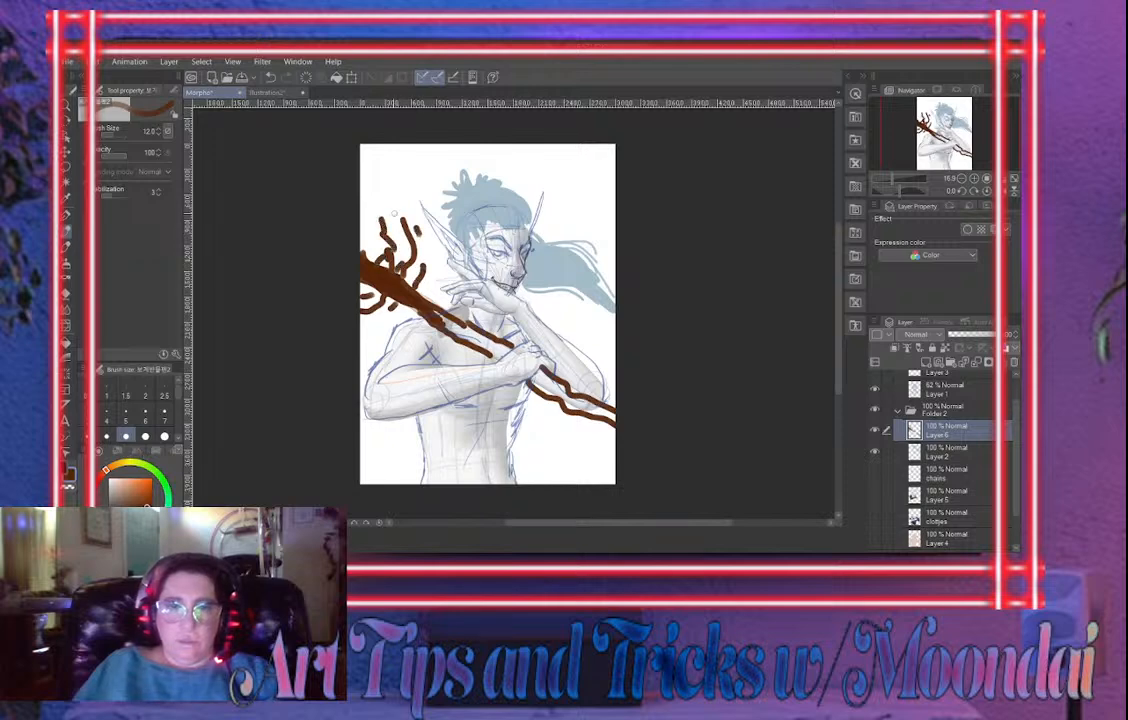
# Fill the rest of the staff with solid dark brown on both sides of the hand and show the hidden color layers again
pyautogui.moveTo(440, 317)
pyautogui.mouseDown()
pyautogui.moveTo(492, 352)
pyautogui.moveTo(508, 348)
pyautogui.mouseUp()
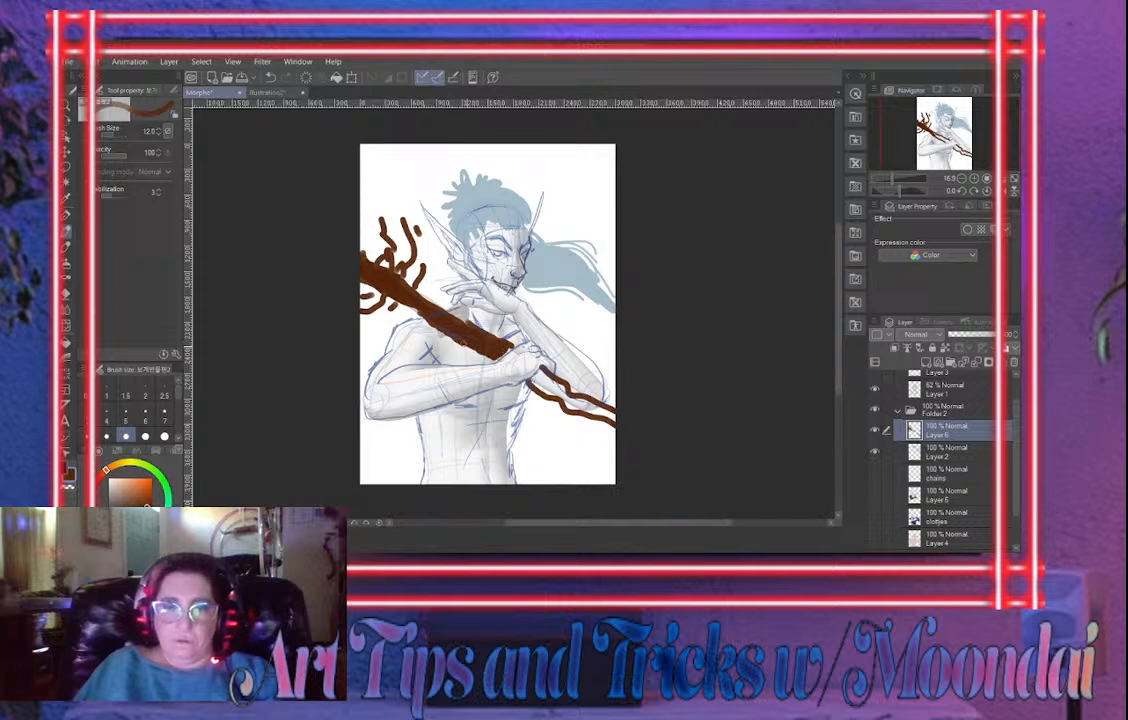
pyautogui.moveTo(408, 302); pyautogui.dragTo(456, 316)
pyautogui.moveTo(541, 371)
pyautogui.mouseDown()
pyautogui.moveTo(550, 393)
pyautogui.moveTo(603, 408)
pyautogui.moveTo(570, 407)
pyautogui.moveTo(617, 415)
pyautogui.mouseUp()
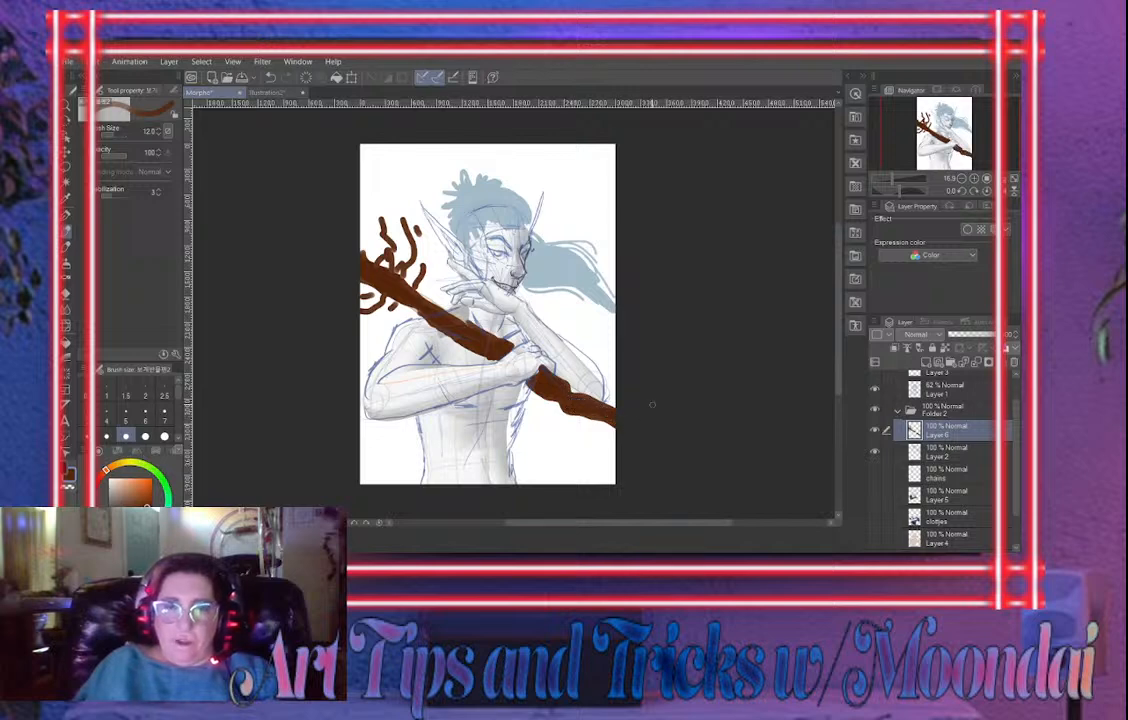
pyautogui.moveTo(875, 473); pyautogui.dragTo(875, 538)
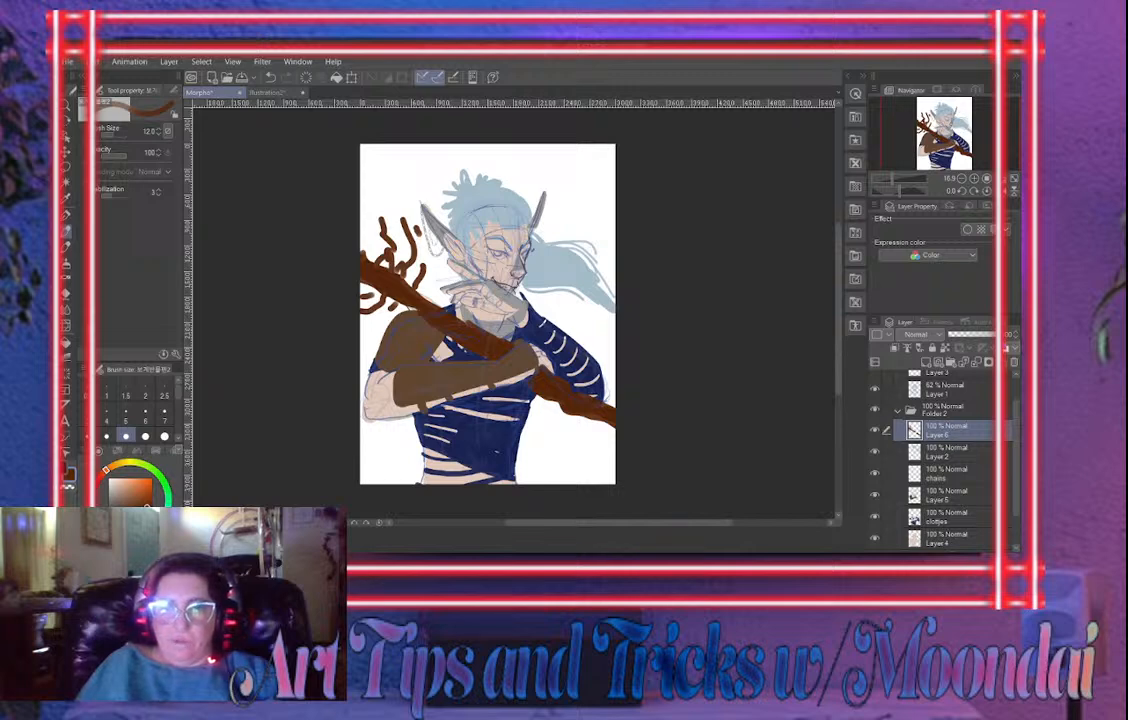
# Create a new layer directly above the paper and fill it with a muted purple as the background
pyautogui.scroll(-2, 940, 460)
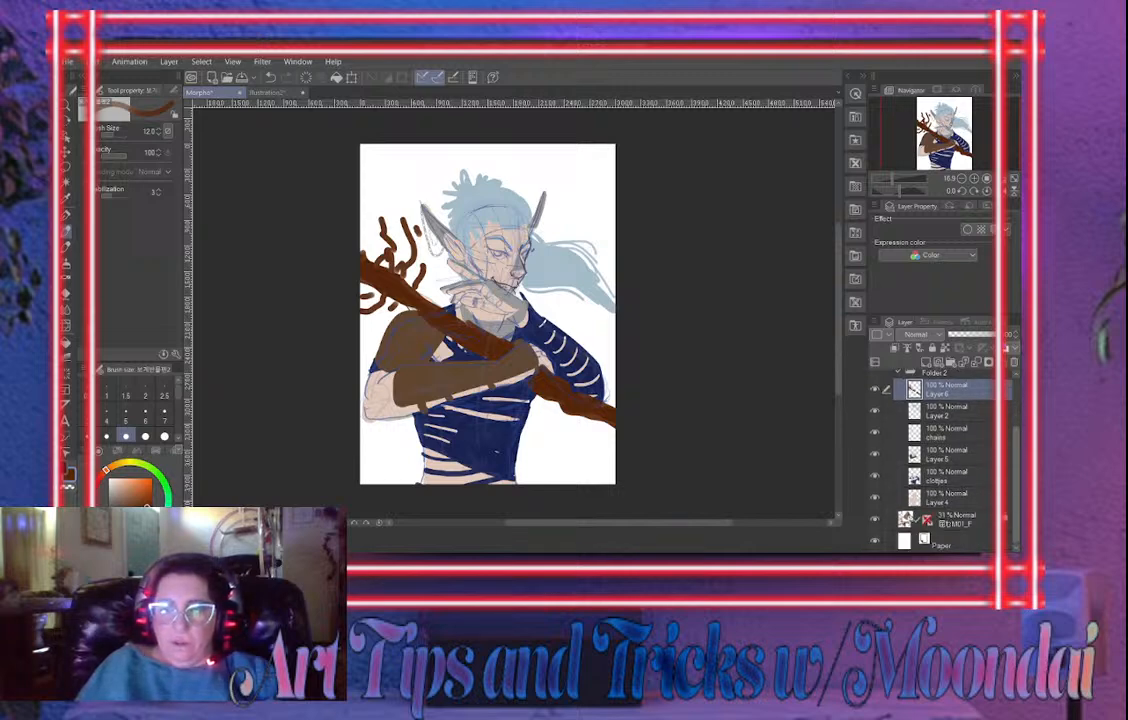
pyautogui.click(950, 542)
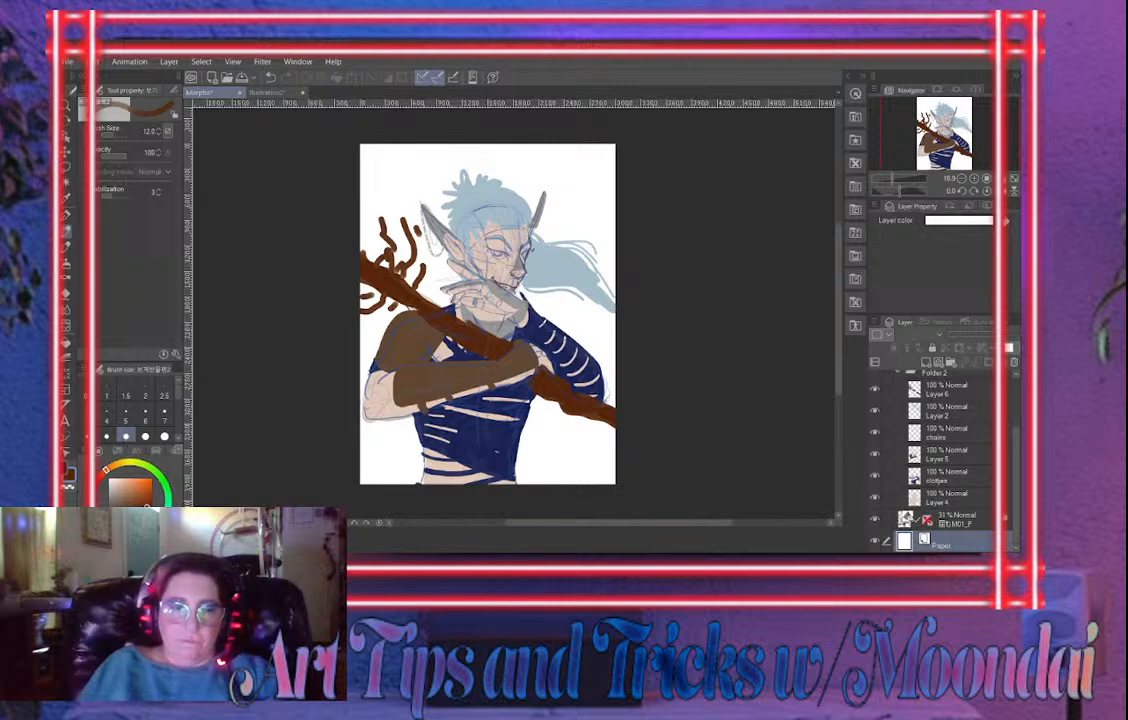
pyautogui.click(120, 499)
pyautogui.click(120, 462)
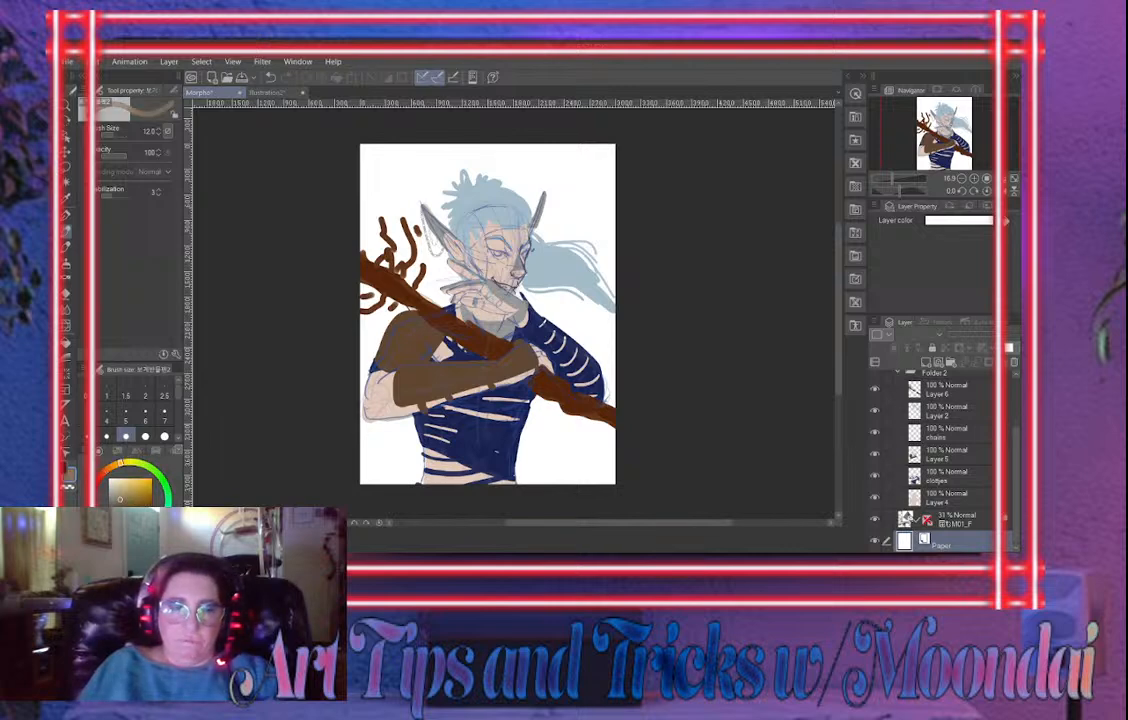
pyautogui.click(101, 520)
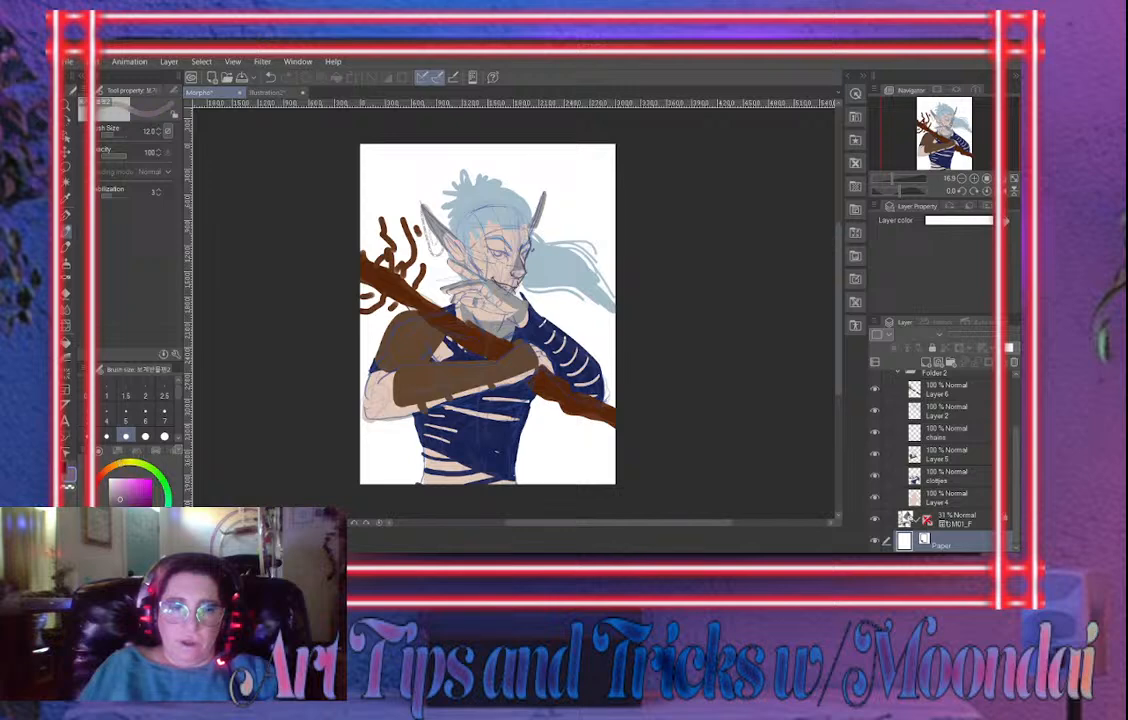
pyautogui.press('e')
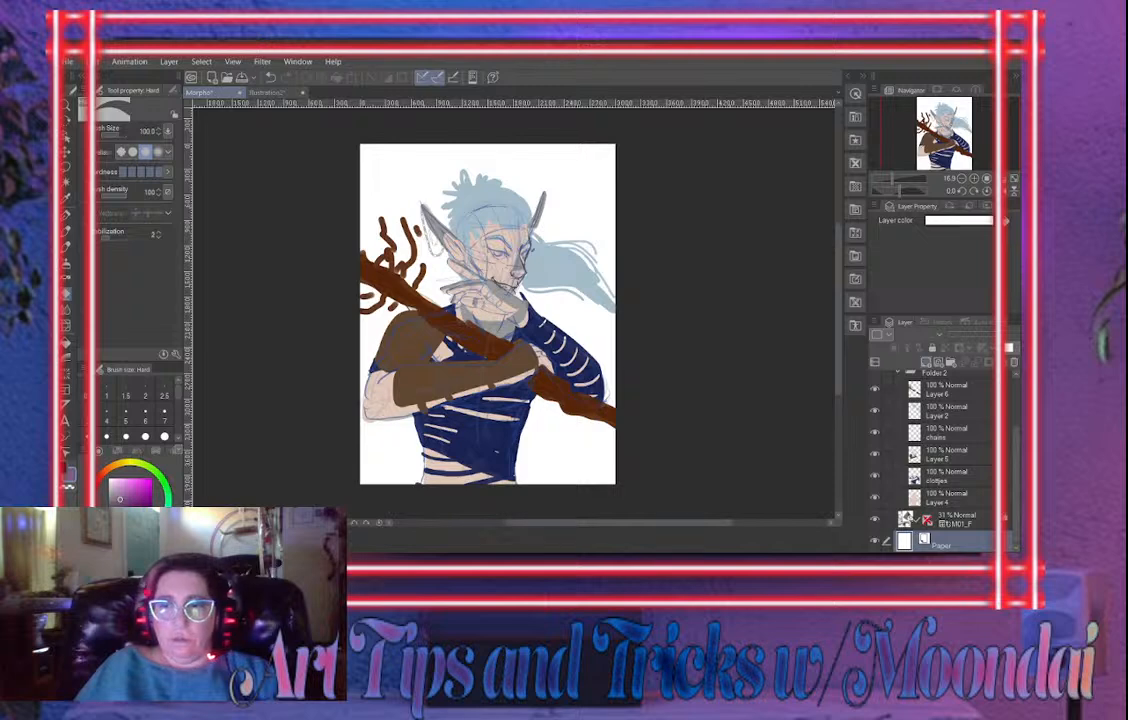
pyautogui.hotkey('ctrl', 'shift', 'n')
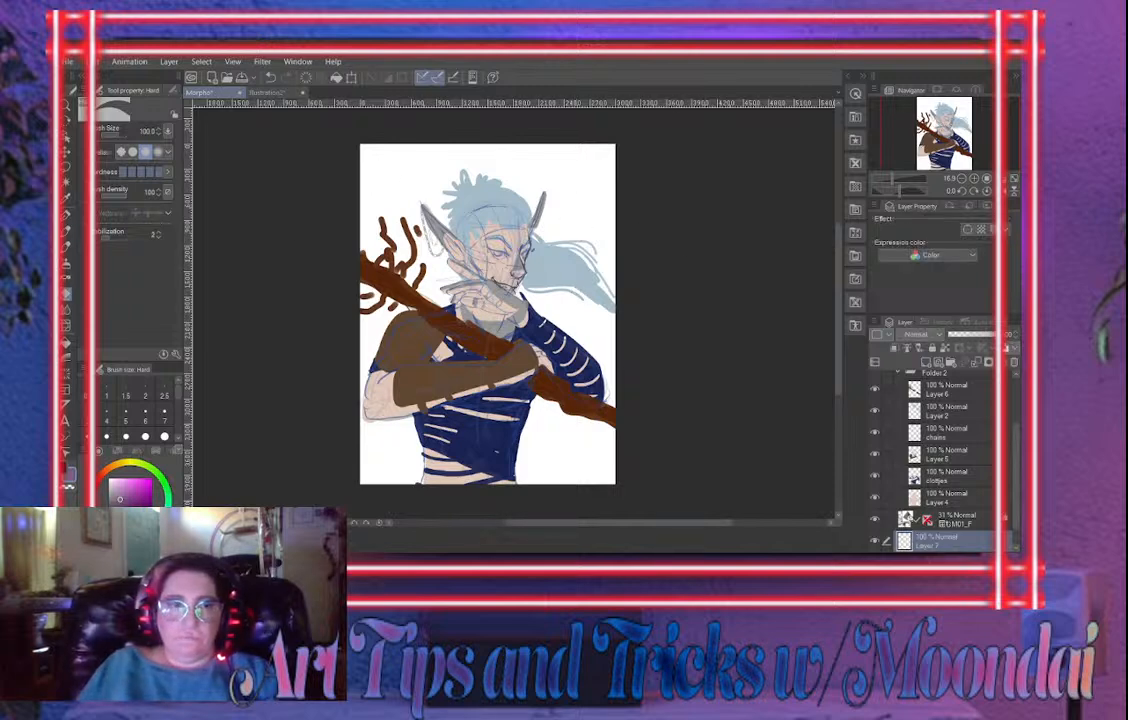
pyautogui.click(66, 343)
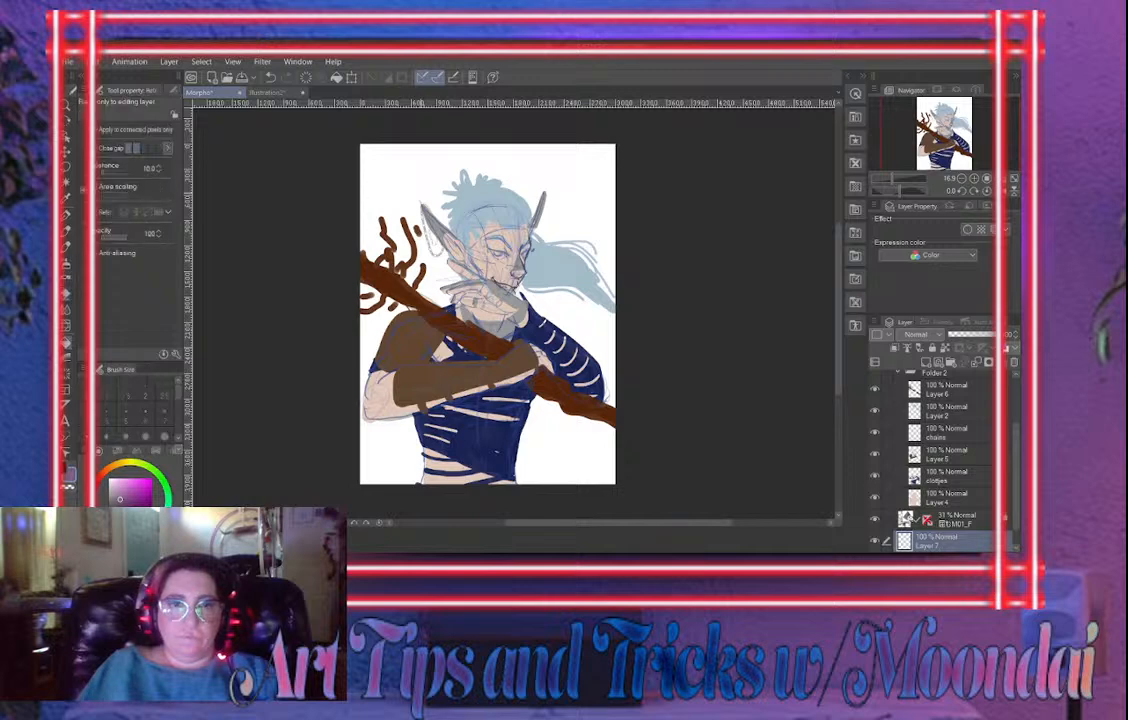
pyautogui.click(423, 203)
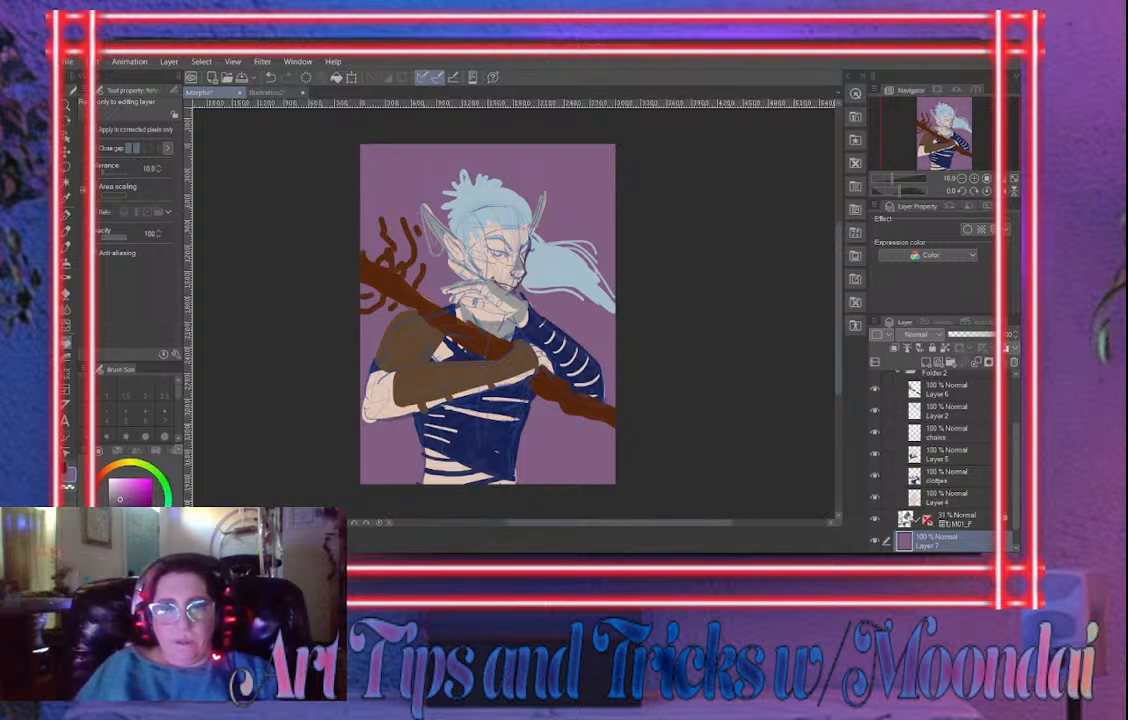
# Erase stray skin color outside the bent elbow's outline on Layer 4 using the hard eraser at size 100
pyautogui.scroll(1, 935, 460)
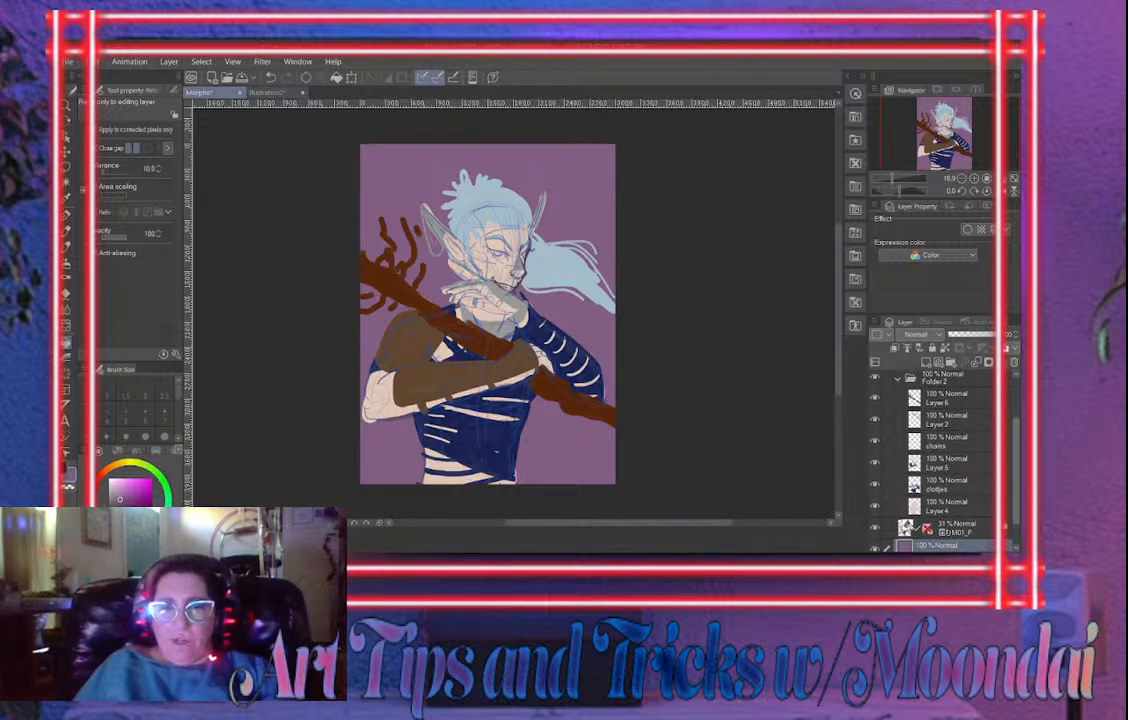
pyautogui.scroll(-1, 935, 460)
pyautogui.click(945, 507)
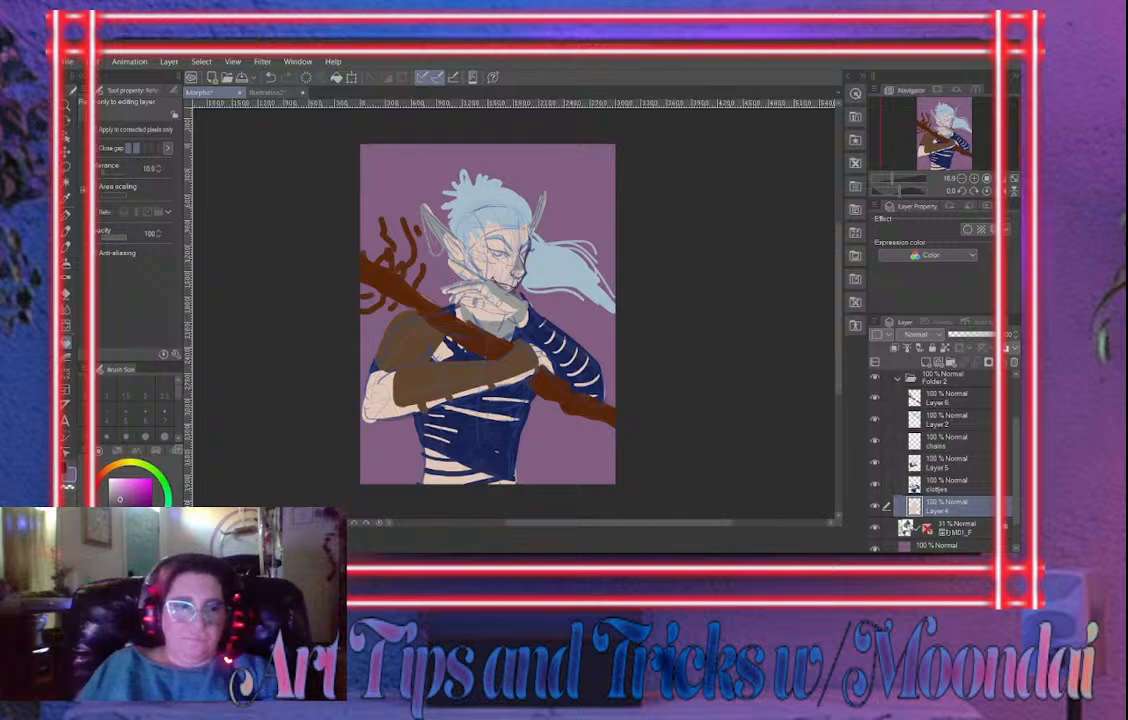
pyautogui.scroll(14, 513, 311)
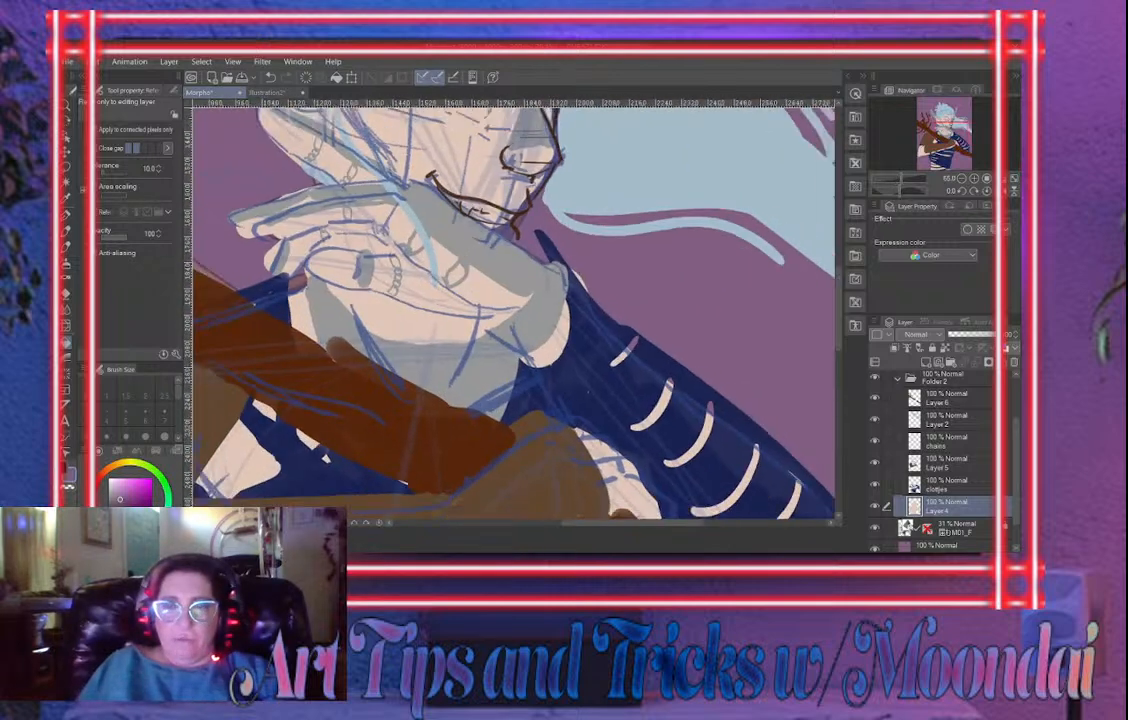
pyautogui.scroll(-3, 513, 311)
pyautogui.press('b')
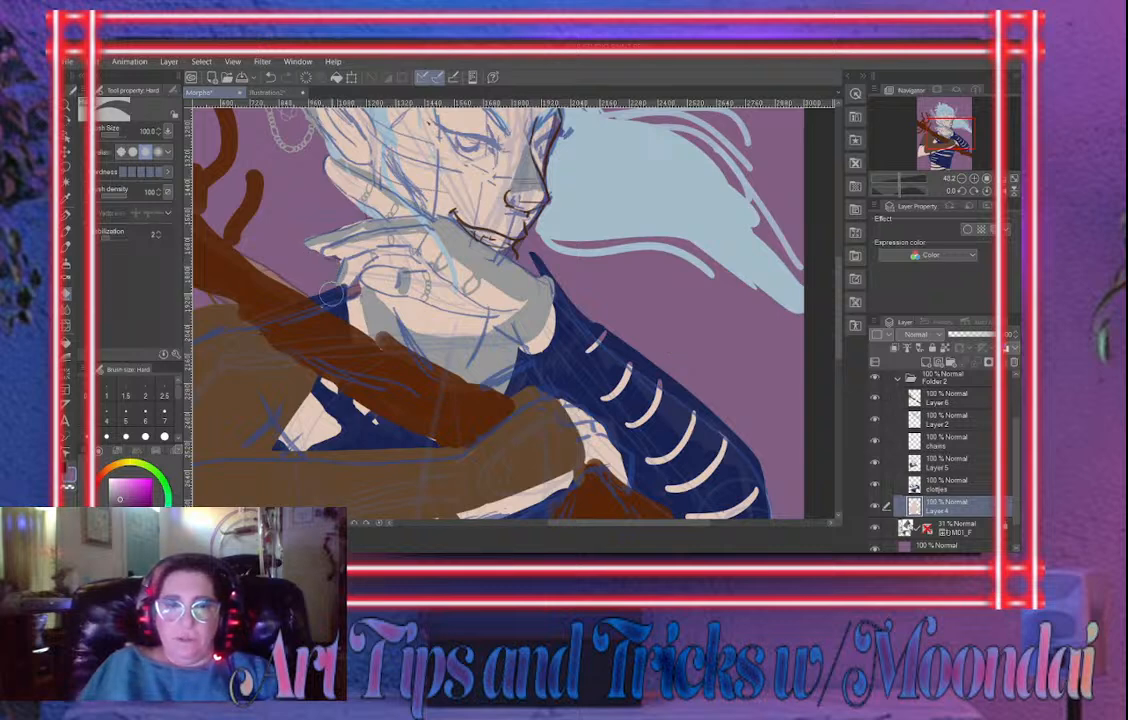
pyautogui.moveTo(332, 294); pyautogui.dragTo(533, 140)
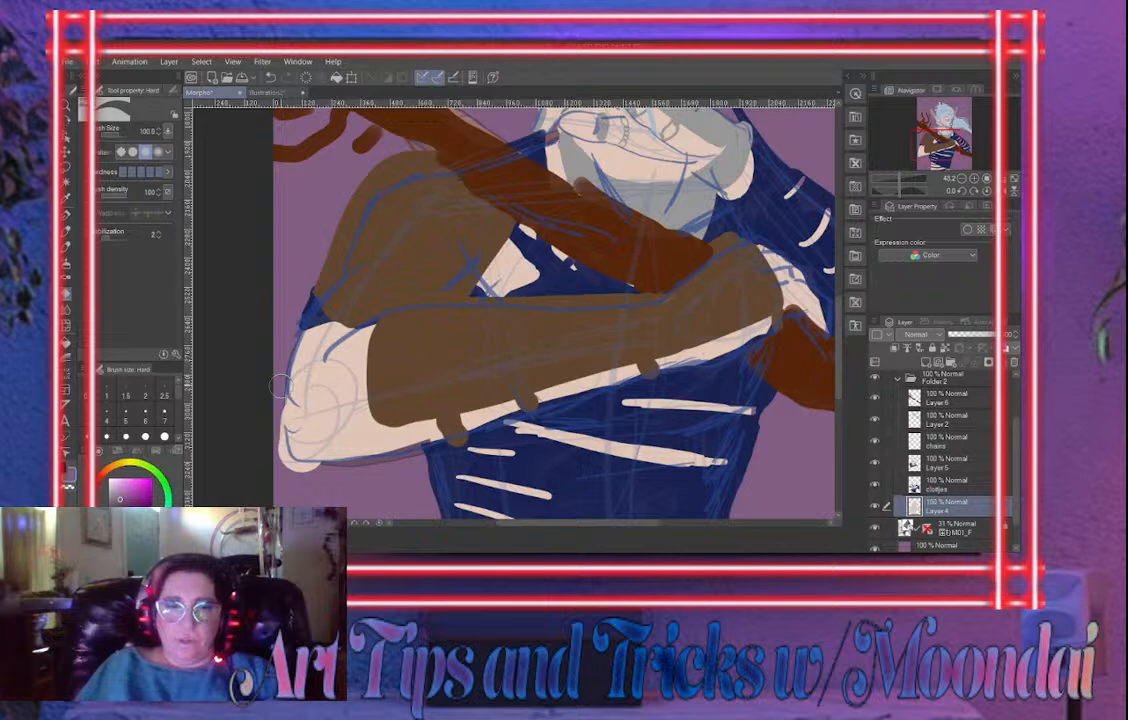
pyautogui.moveTo(273, 390)
pyautogui.mouseDown()
pyautogui.moveTo(285, 463)
pyautogui.moveTo(358, 478)
pyautogui.mouseUp()
pyautogui.moveTo(761, 172); pyautogui.dragTo(622, 402)
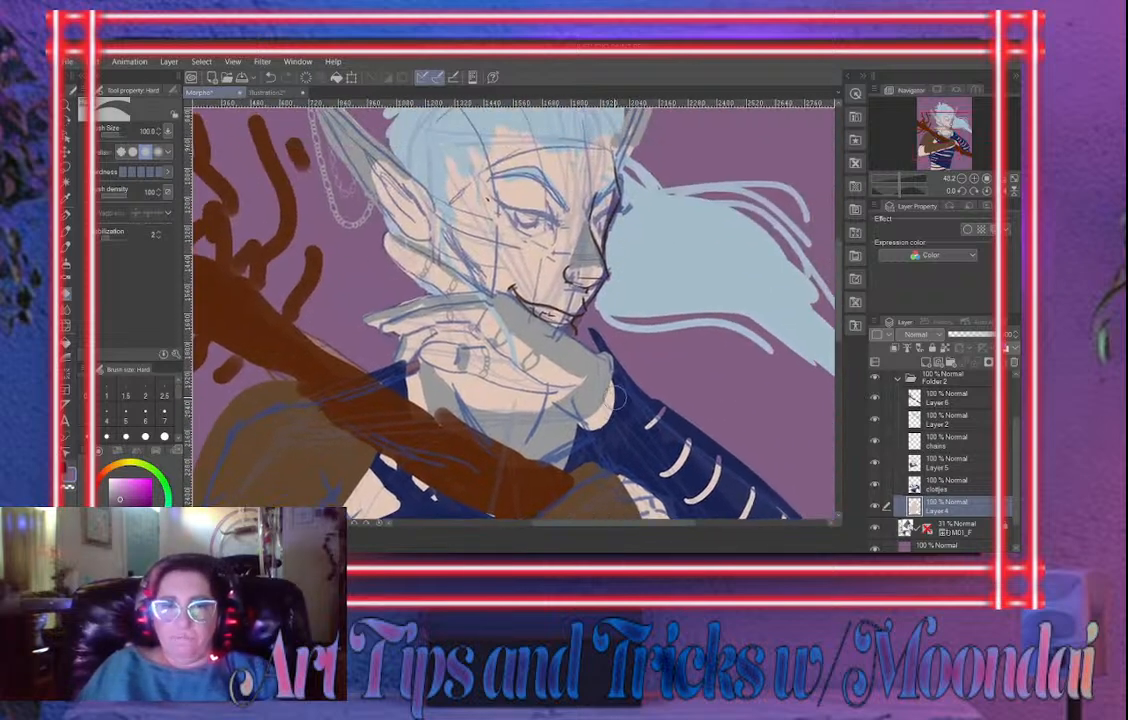